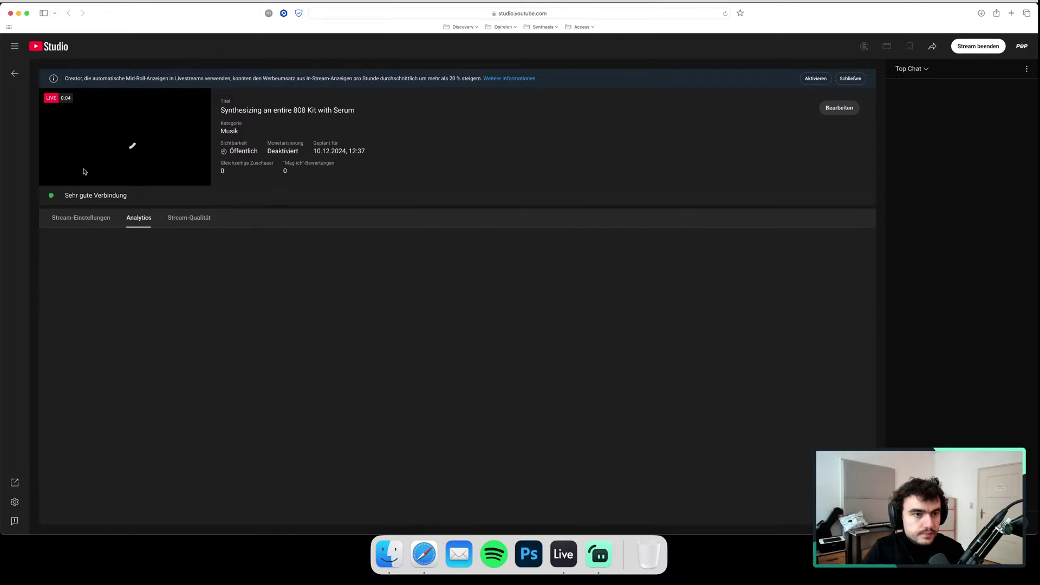
# - Close the YouTube Studio stream page and check the live stream in Streamlabs Desktop
pyautogui.click(66, 179)
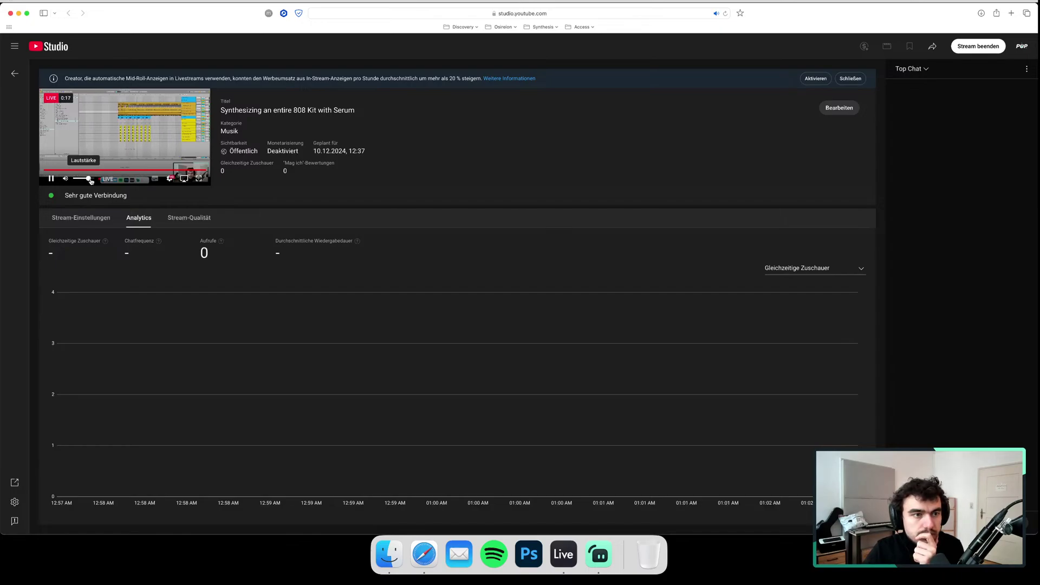
pyautogui.click(10, 14)
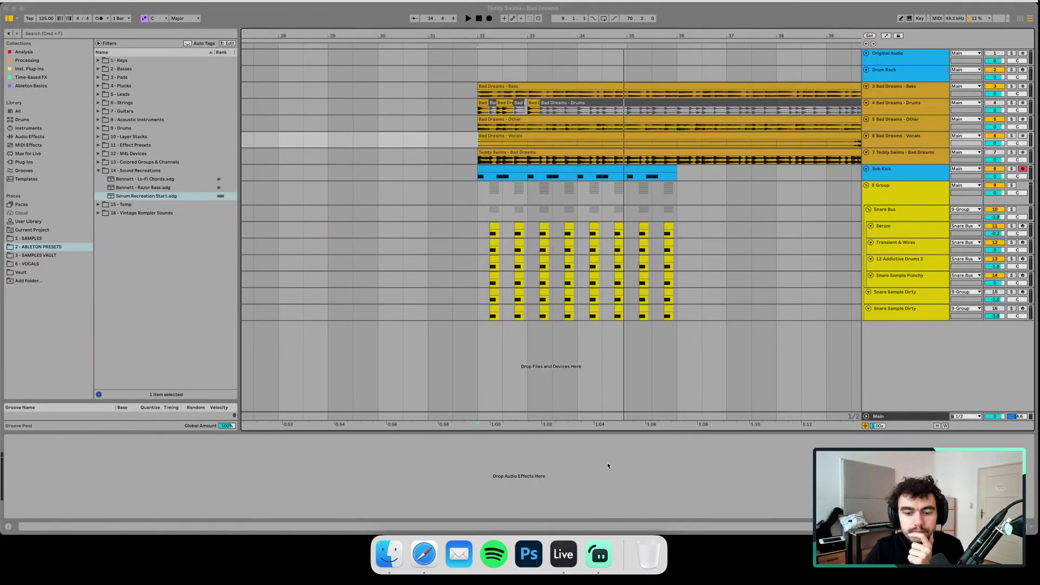
pyautogui.click(599, 554)
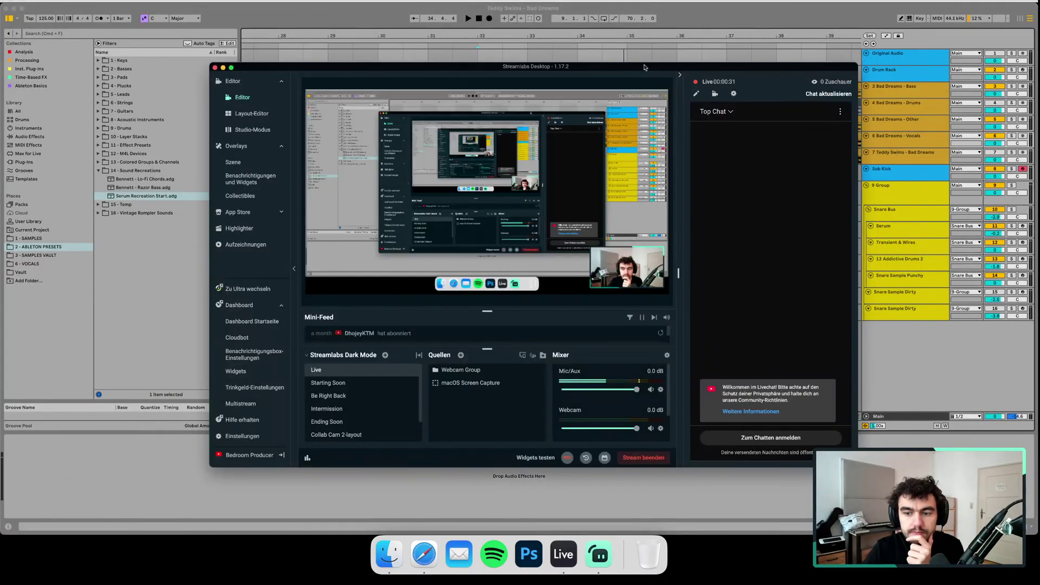
# - Switch to Ableton Live, play the arrangement from bar 32 and solo the Bad Dreams - Drums track
pyautogui.click(695, 15)
pyautogui.moveTo(570, 36); pyautogui.dragTo(515, 38)
pyautogui.press('space')
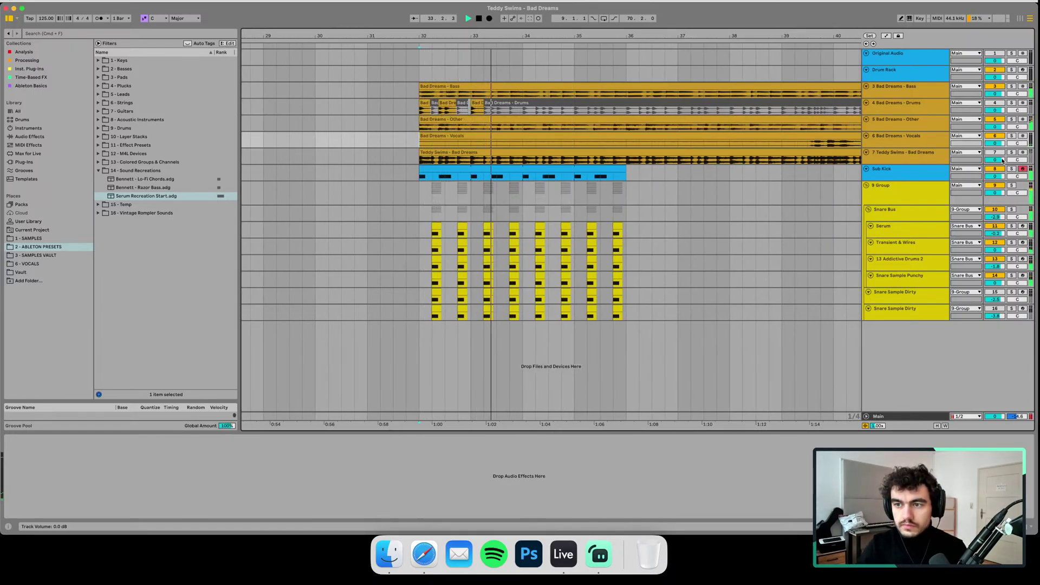
pyautogui.click(1011, 103)
pyautogui.press('space')
pyautogui.press('space')
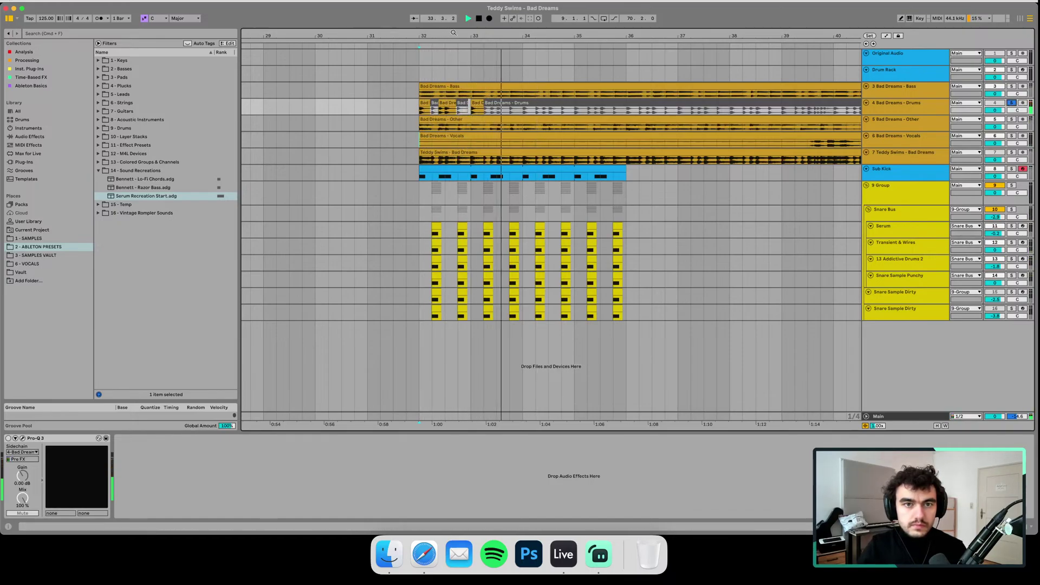
# - Audition the soloed Bad Dreams - Drums stem repeatedly from bar 33
pyautogui.press('space')
pyautogui.press('space')
pyautogui.moveTo(456, 36); pyautogui.dragTo(456, 61)
pyautogui.press('space')
pyautogui.click(479, 121)
pyautogui.click(478, 111)
pyautogui.press('space')
pyautogui.press('space')
pyautogui.press('space')
pyautogui.press('space')
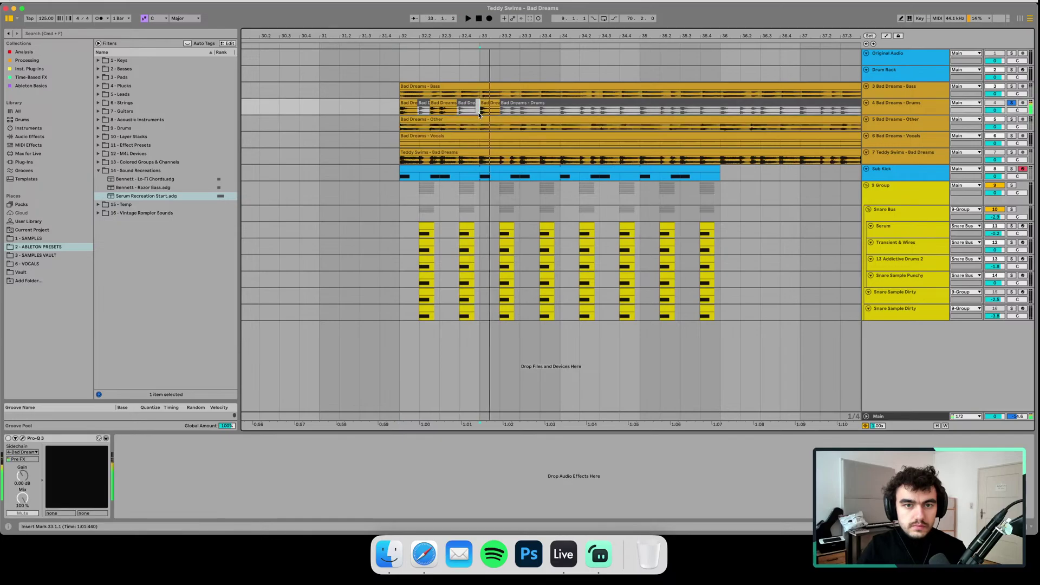
# - Insert a new MIDI track directly below the Sub Kick track
pyautogui.click(892, 177)
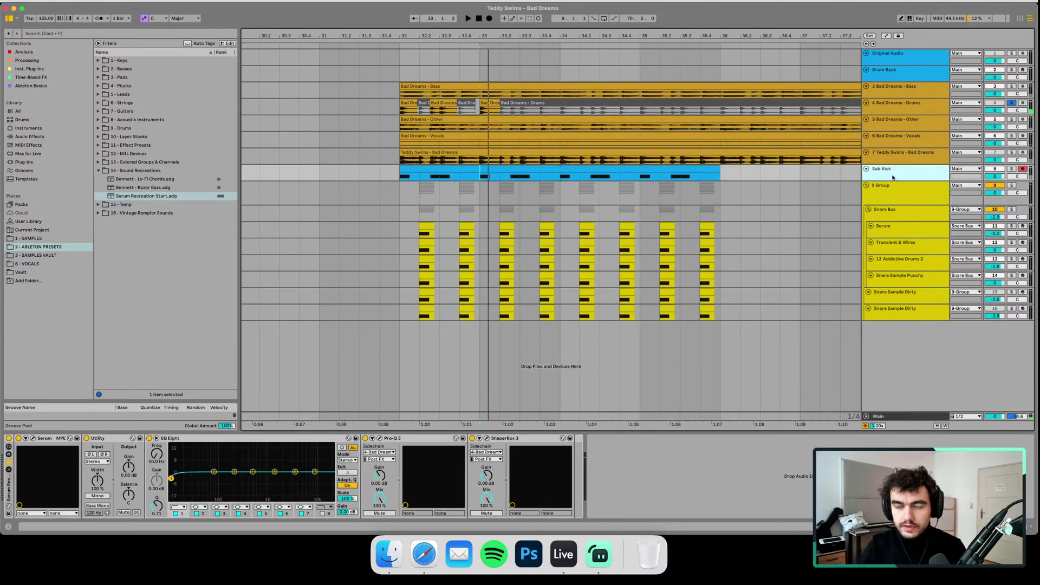
pyautogui.click(889, 184)
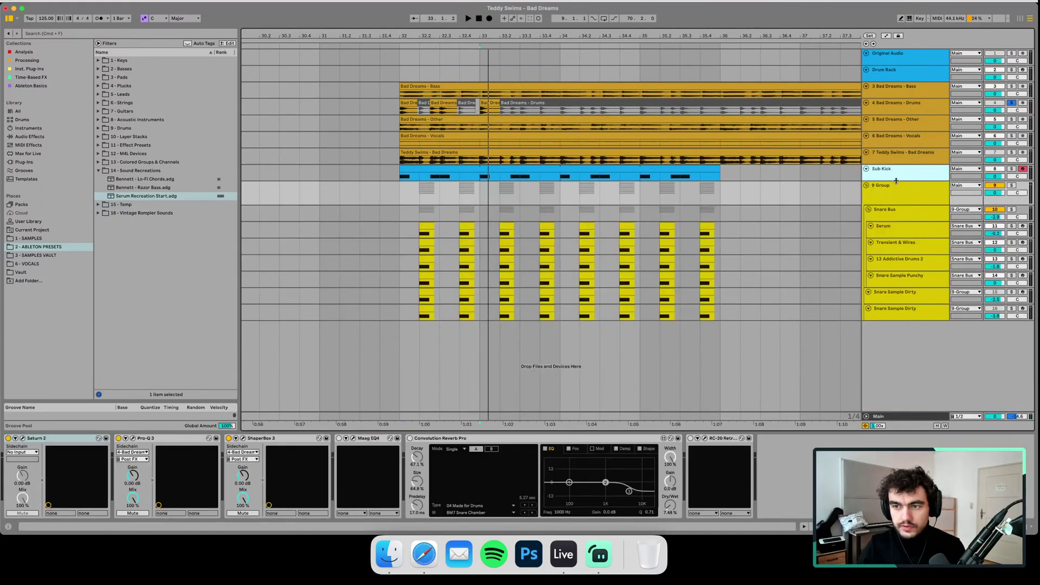
pyautogui.press('super+shift+t')
pyautogui.click(892, 191)
# - Search the browser for "addi" and load Addictive Drums 2 on the new MIDI track
pyautogui.press('super+f')
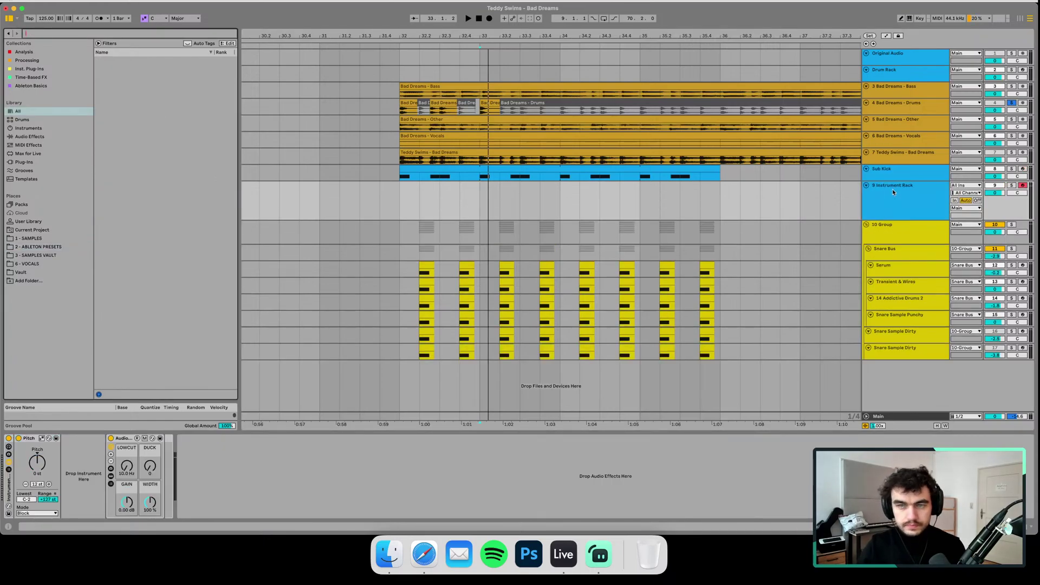
pyautogui.write('ad')
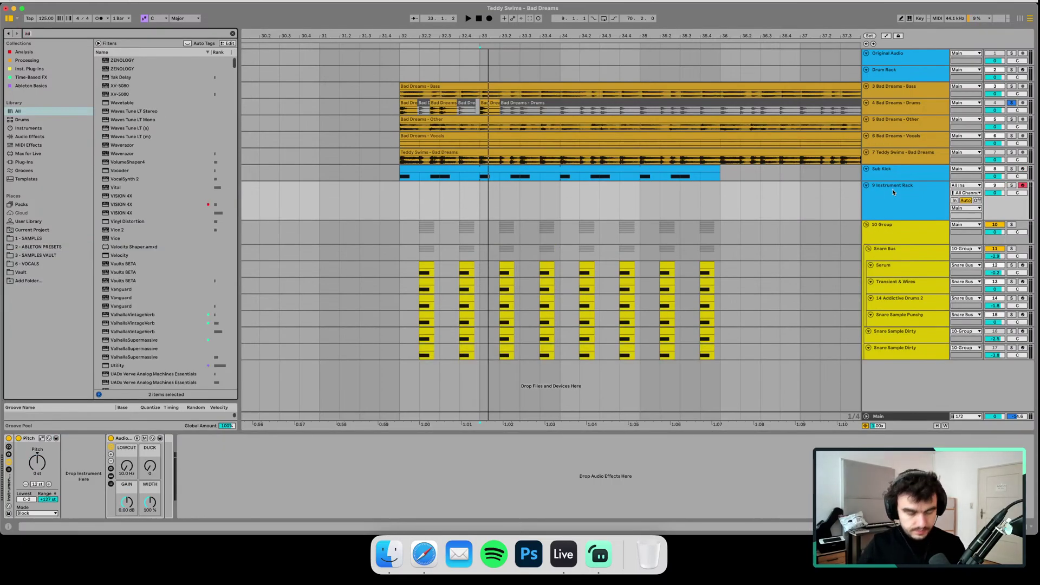
pyautogui.write('di')
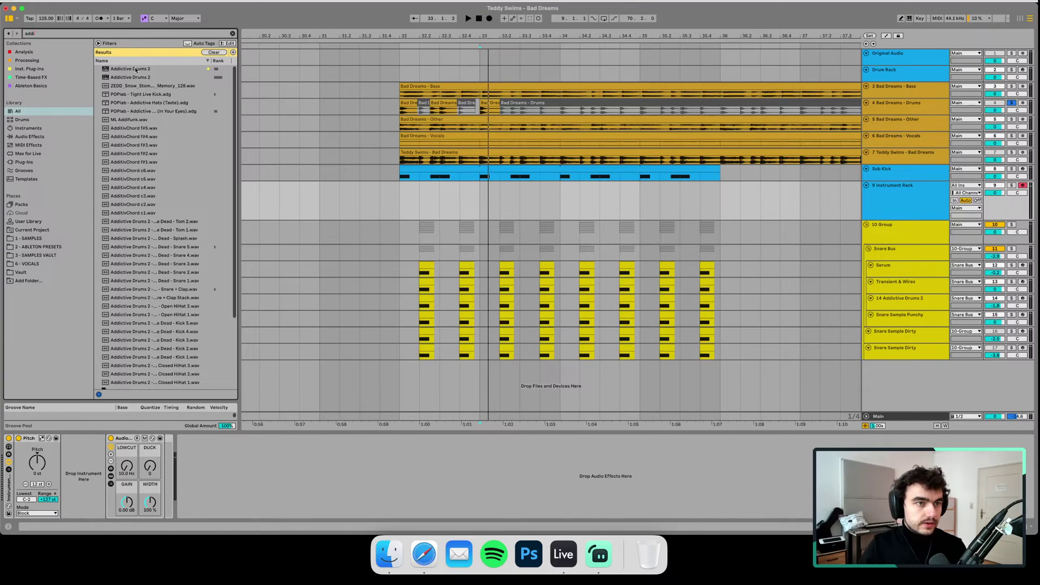
pyautogui.click(135, 69)
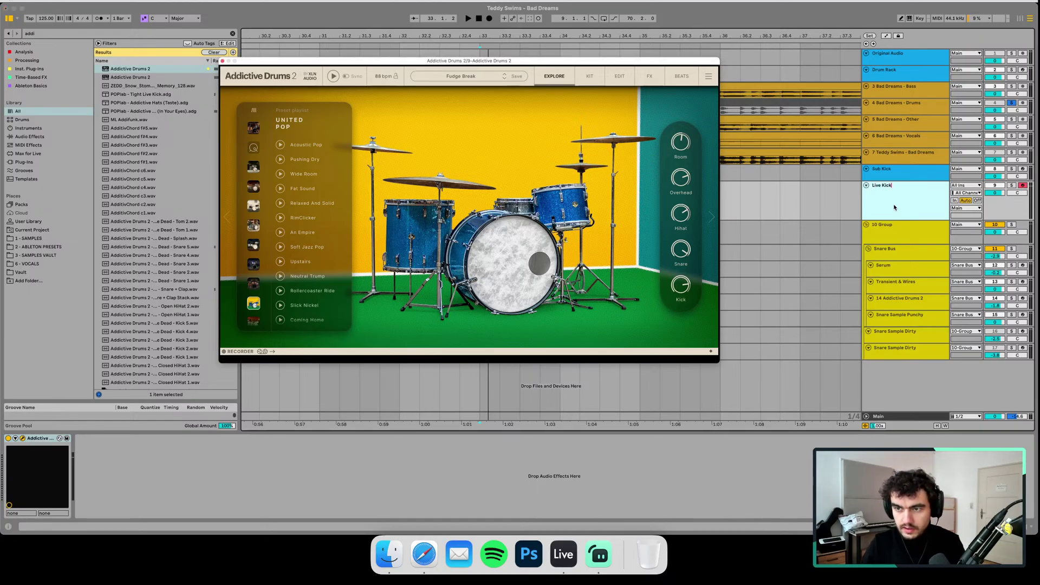
# - Name the new track Live Kick and close the Addictive Drums 2 plug-in window
pyautogui.click(888, 224)
pyautogui.click(784, 184)
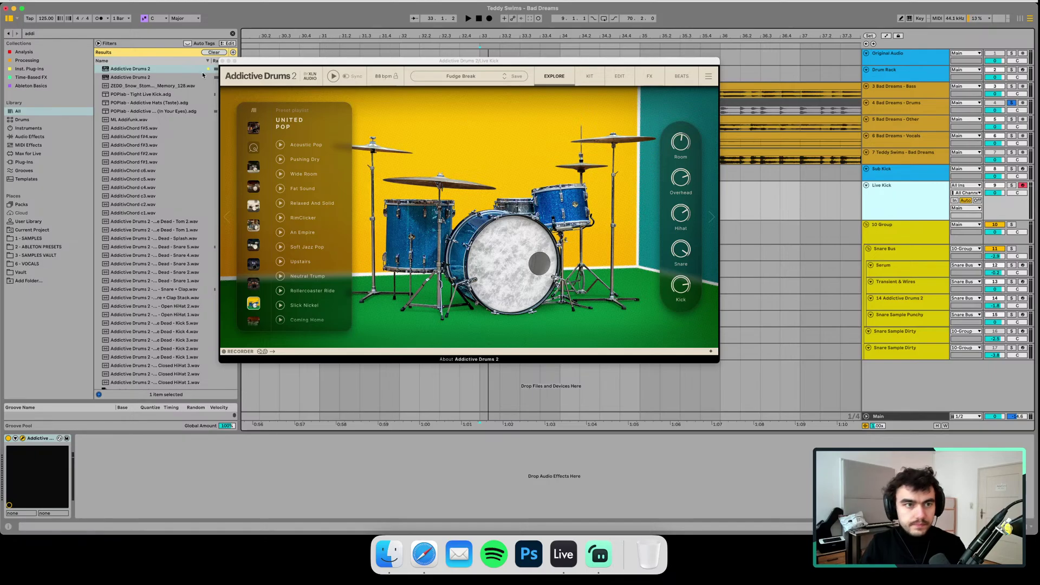
pyautogui.click(222, 61)
# - Play the soloed drums stem from bar 32, and compare with the full mix by turning that solo off
pyautogui.click(493, 185)
pyautogui.press('space')
pyautogui.click(404, 197)
pyautogui.press('space')
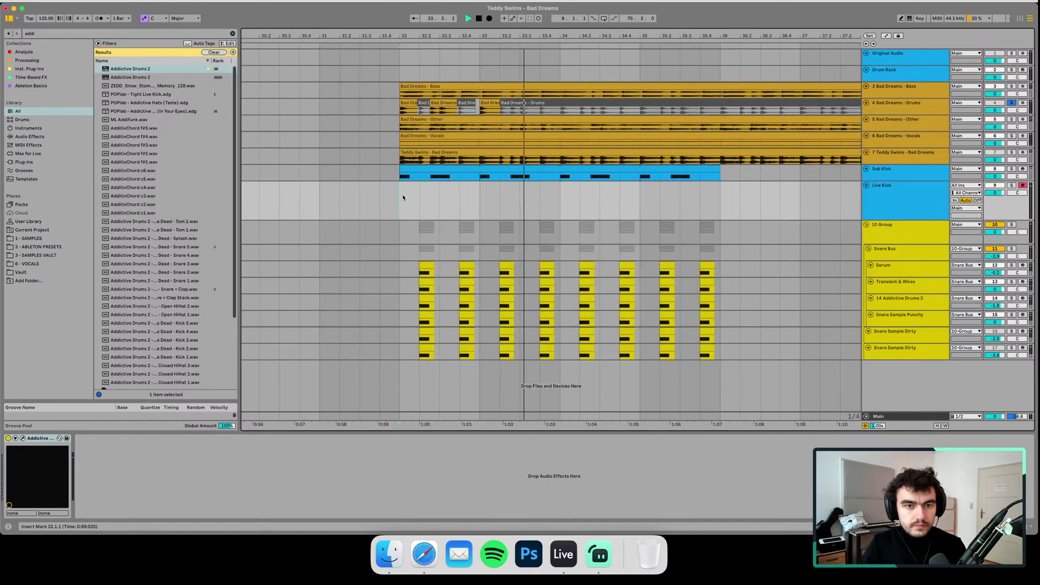
pyautogui.press('space')
pyautogui.click(1011, 103)
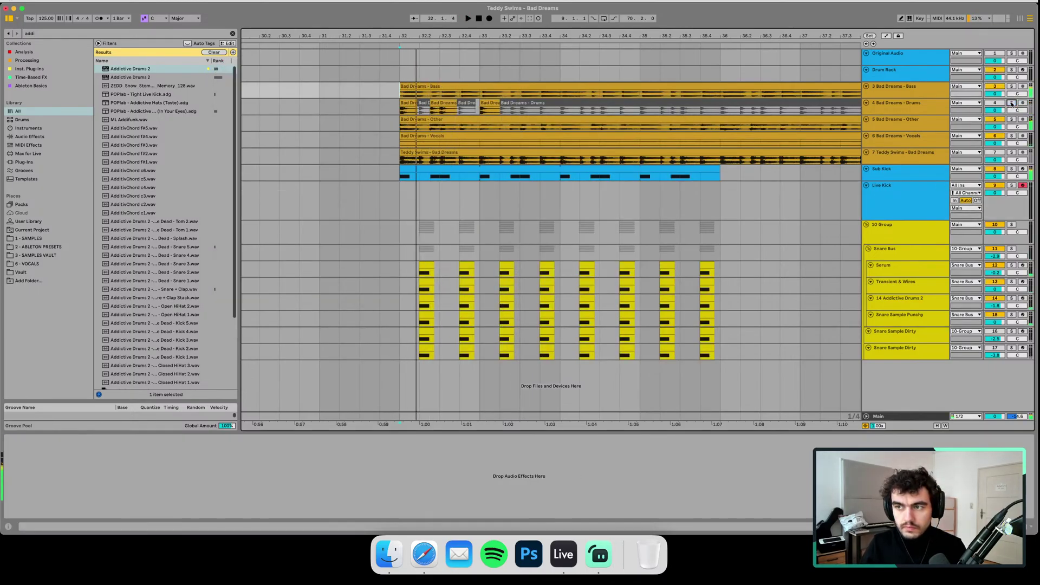
pyautogui.click(904, 198)
pyautogui.press('space')
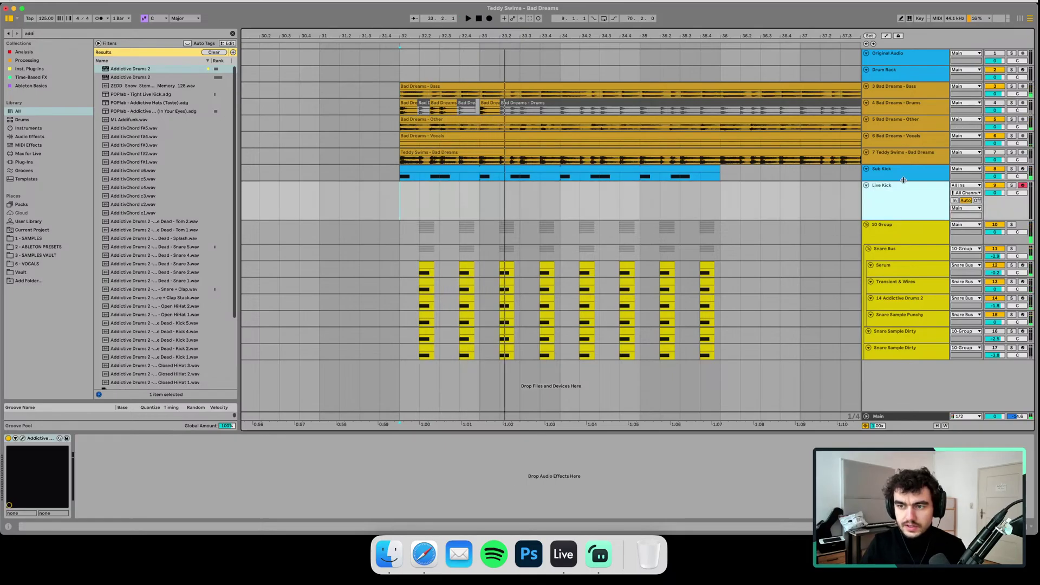
# - Colour the Sub Kick and Live Kick tracks dark grey and apply the track colour to their clips
pyautogui.click(903, 179)
pyautogui.rightClick(901, 207)
pyautogui.click(1007, 379)
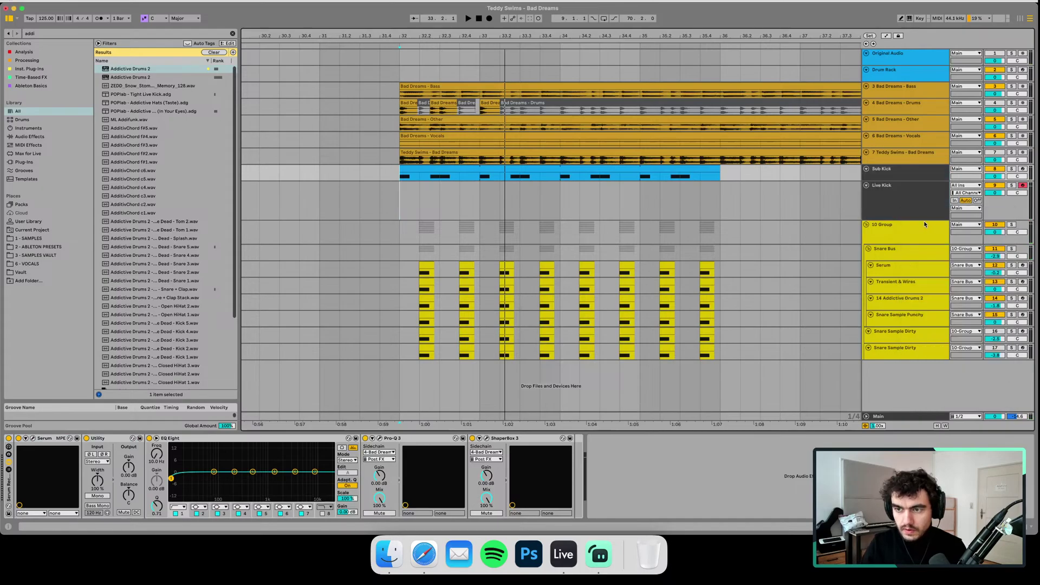
pyautogui.rightClick(912, 212)
pyautogui.click(945, 394)
# - Copy the Sub Kick MIDI pattern from bars 32 to 36 onto the Live Kick track
pyautogui.click(894, 207)
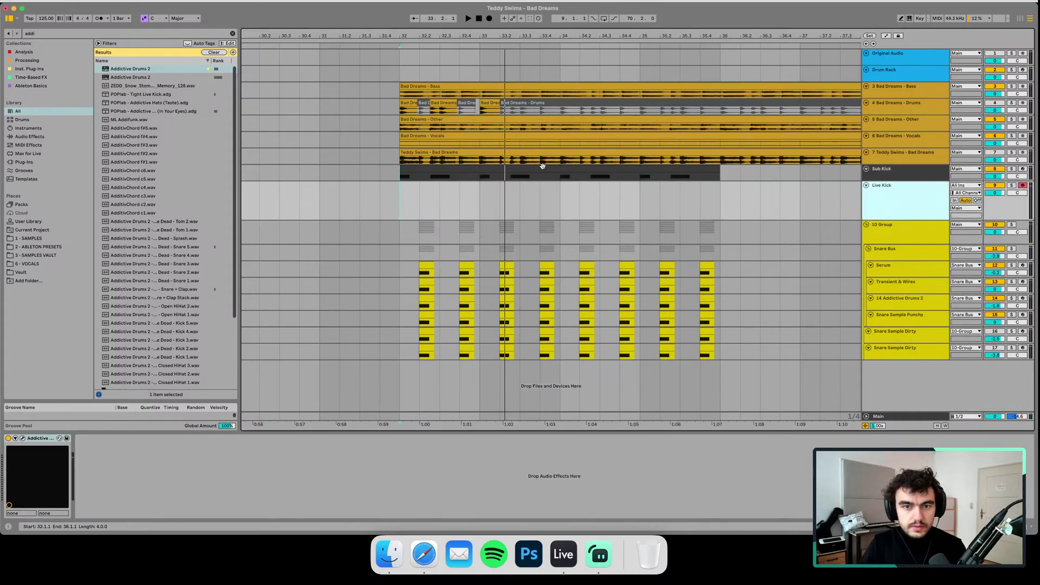
pyautogui.moveTo(542, 166); pyautogui.dragTo(545, 190)
# - Transpose all notes in the Live Kick clip down to C1
pyautogui.doubleClick(434, 194)
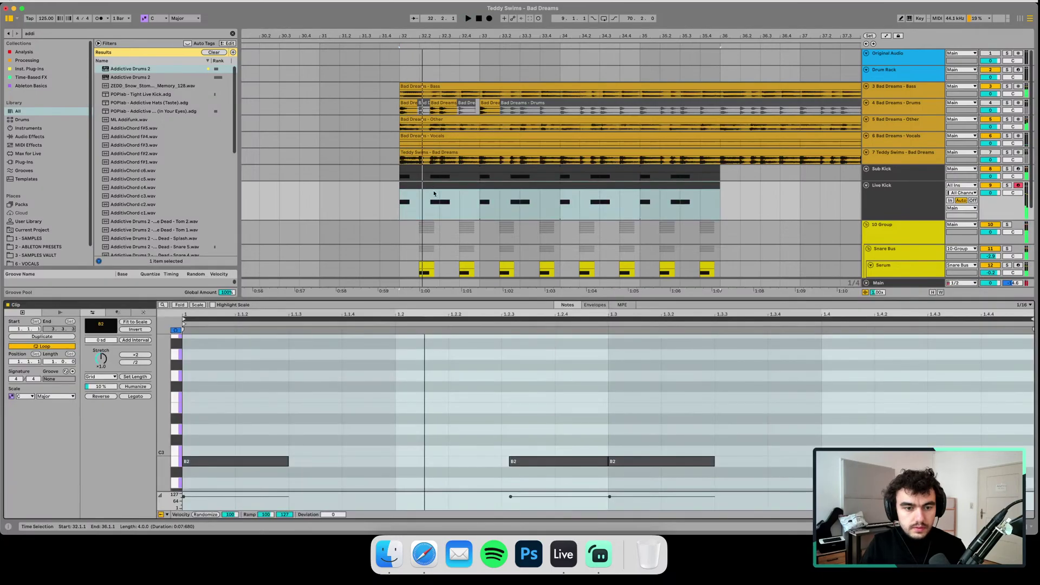
pyautogui.scroll(-3, 362, 403)
pyautogui.click(251, 397)
pyautogui.press('super+a')
pyautogui.click(241, 404)
pyautogui.press('super+a')
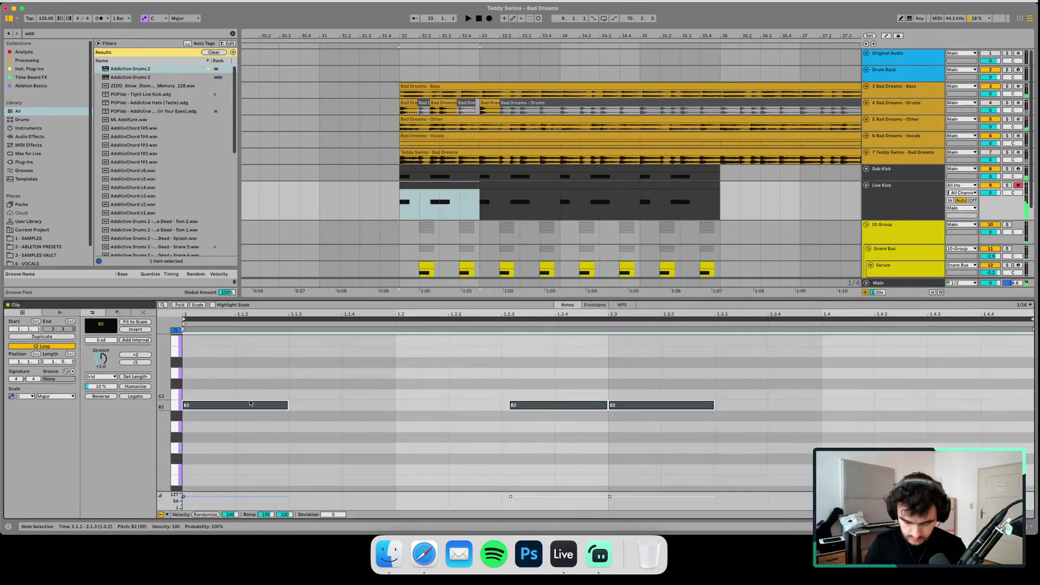
pyautogui.press('Down')
pyautogui.press('Down')
pyautogui.press('Down')
pyautogui.press('Down')
pyautogui.press('Down')
pyautogui.press('Down')
pyautogui.press('Down')
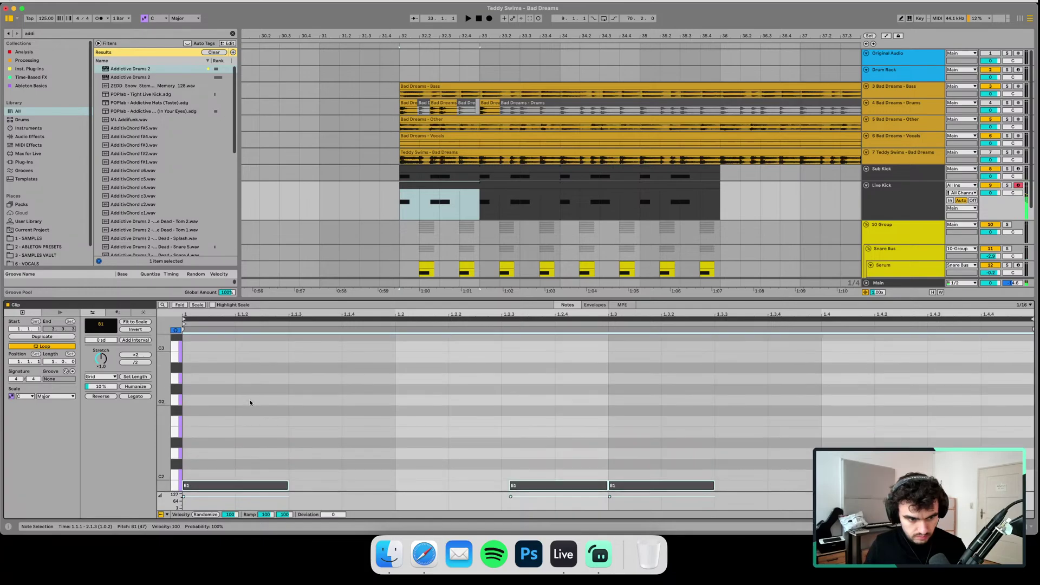
pyautogui.press('Down')
pyautogui.press('Down')
pyautogui.press('Down')
pyautogui.press('Down')
pyautogui.press('Down')
pyautogui.press('Down')
pyautogui.press('Down')
pyautogui.press('Down')
pyautogui.press('Down')
pyautogui.press('Down')
pyautogui.press('Down')
pyautogui.press('Down')
pyautogui.press('Down')
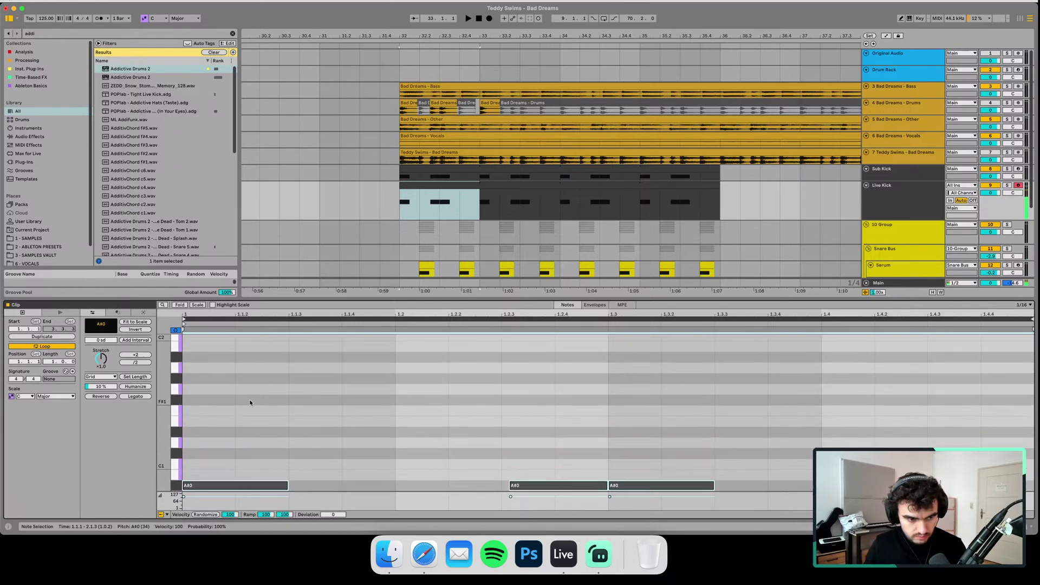
pyautogui.press('Up')
pyautogui.press('Up')
# - Lower the Live Kick track's volume slightly while playing the arrangement
pyautogui.press('space')
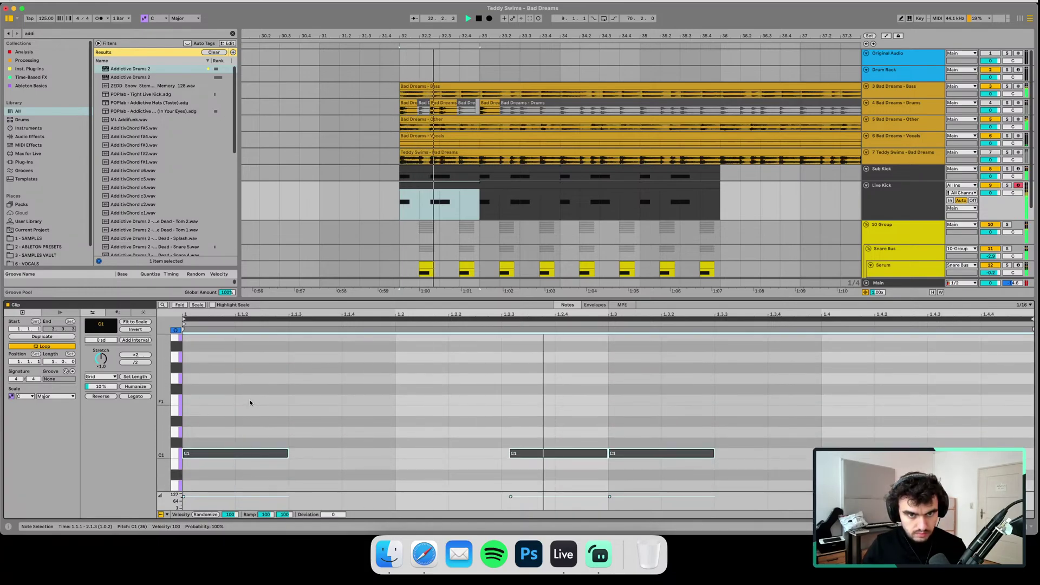
pyautogui.click(893, 196)
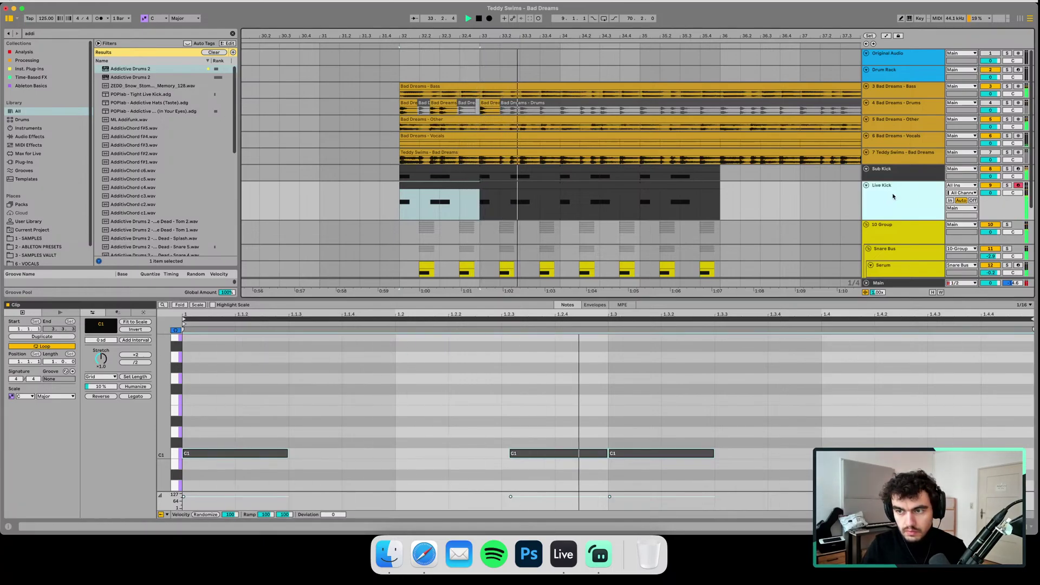
pyautogui.moveTo(1001, 193); pyautogui.dragTo(999, 191)
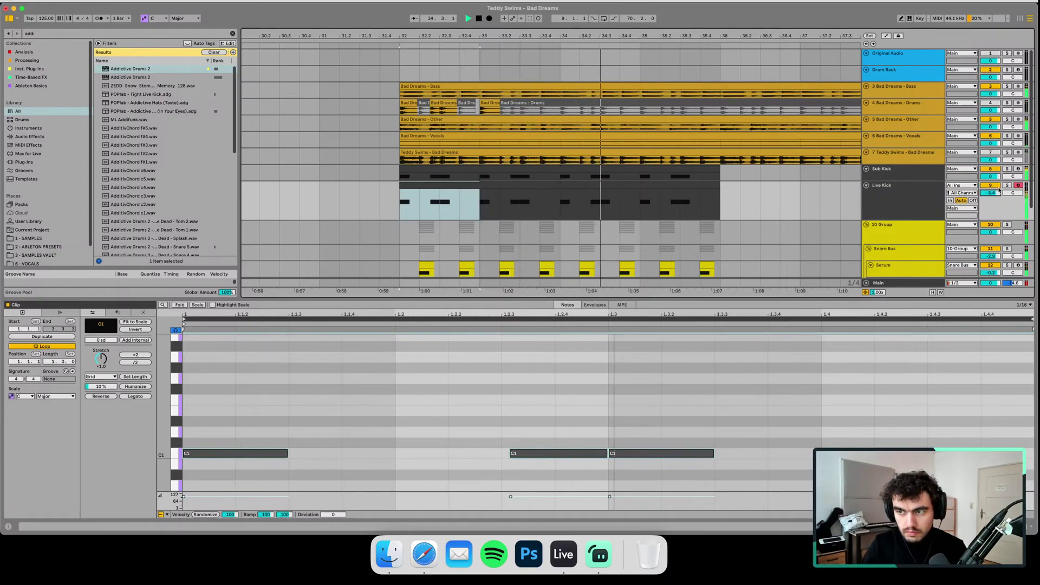
# - Solo the Live Kick track and audition its pattern from bar 32
pyautogui.click(1007, 185)
pyautogui.press('space')
pyautogui.press('space')
pyautogui.press('space')
pyautogui.click(923, 202)
pyautogui.press('space')
pyautogui.press('space')
pyautogui.press('space')
pyautogui.press('space')
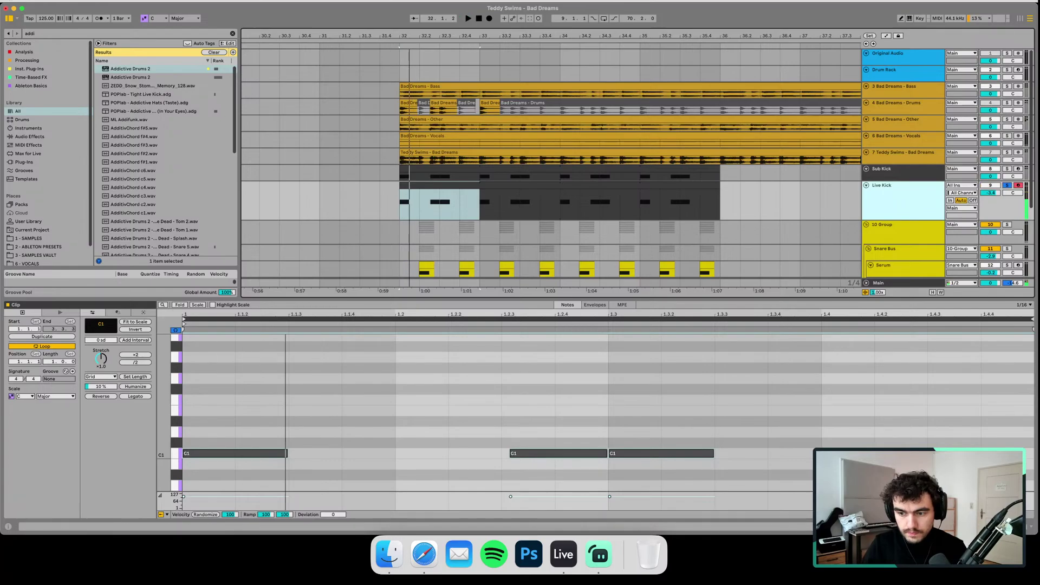
# - Hide the clip editor and play the full mix with the Live Kick solo turned off
pyautogui.click(1031, 527)
pyautogui.press('space')
pyautogui.press('space')
pyautogui.click(1009, 186)
pyautogui.press('space')
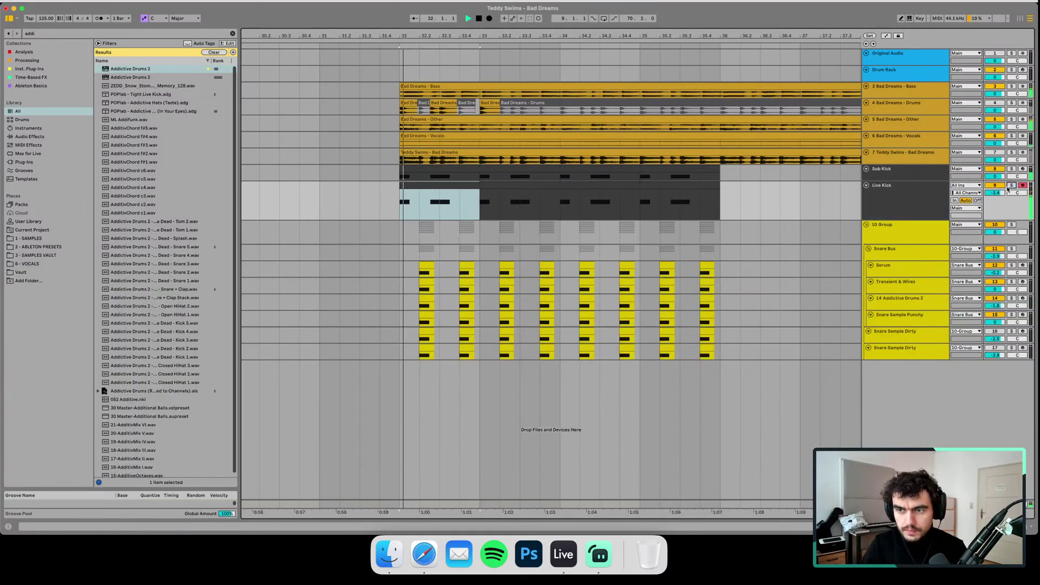
pyautogui.press('space')
# - Fit the height of all tracks to the arrangement view
pyautogui.click(906, 199)
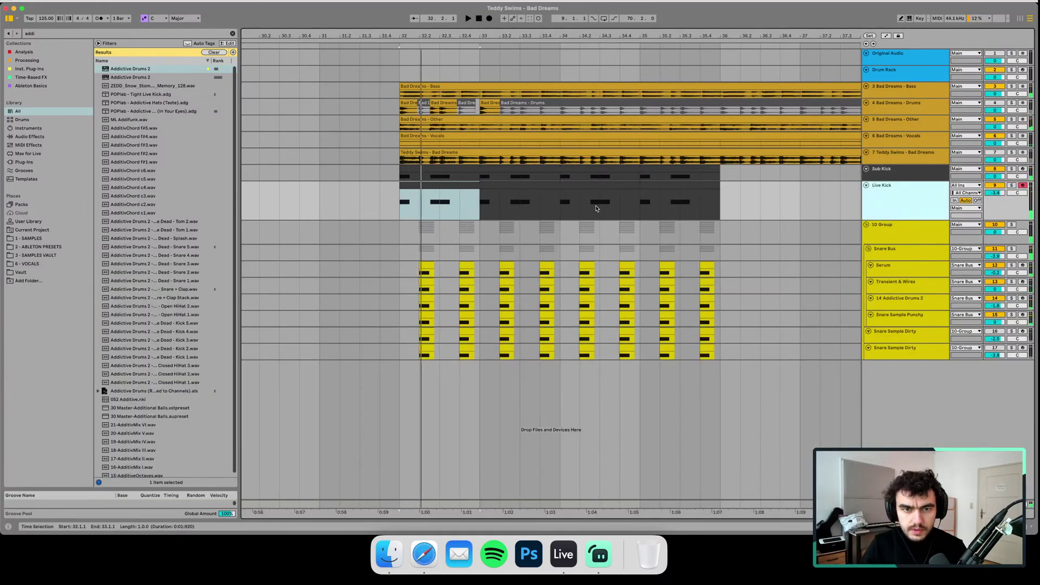
pyautogui.press('h')
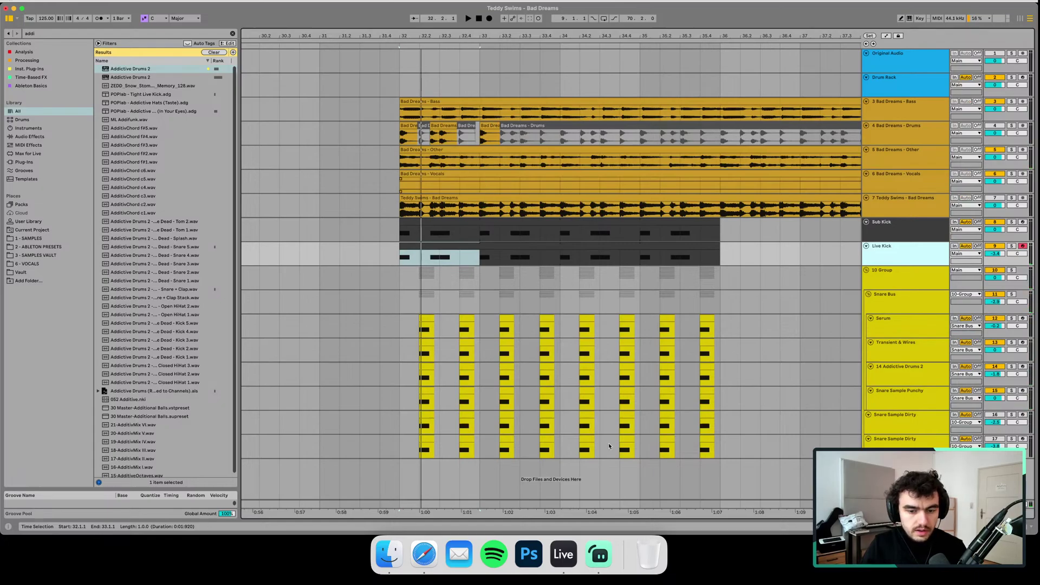
# - Check the live chat in Streamlabs Desktop and return to Ableton Live
pyautogui.click(598, 554)
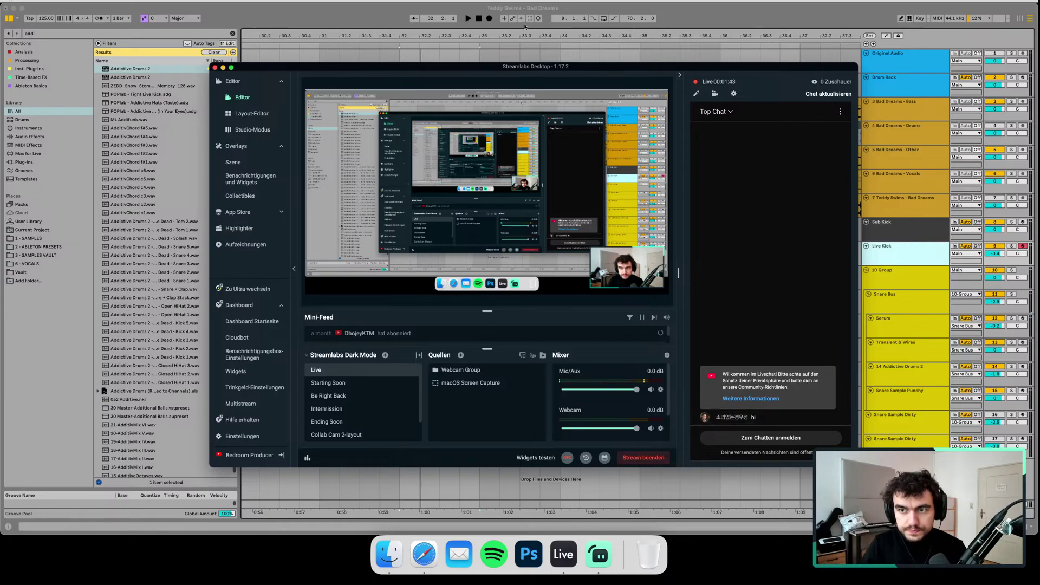
pyautogui.click(440, 42)
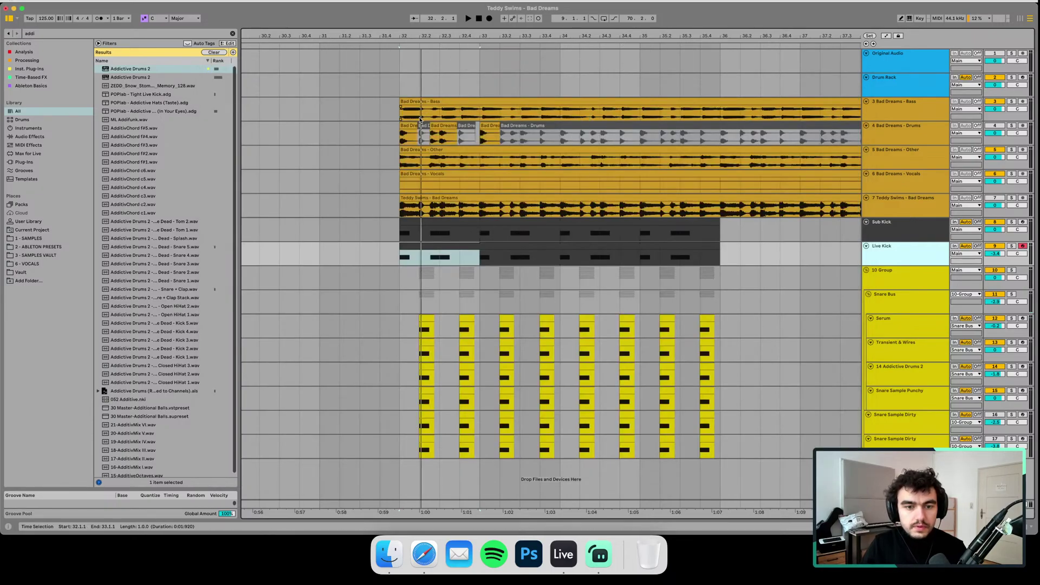
# - Solo the snare layers' parent group during playback and show the Snare Bus device chain
pyautogui.press('space')
pyautogui.press('space')
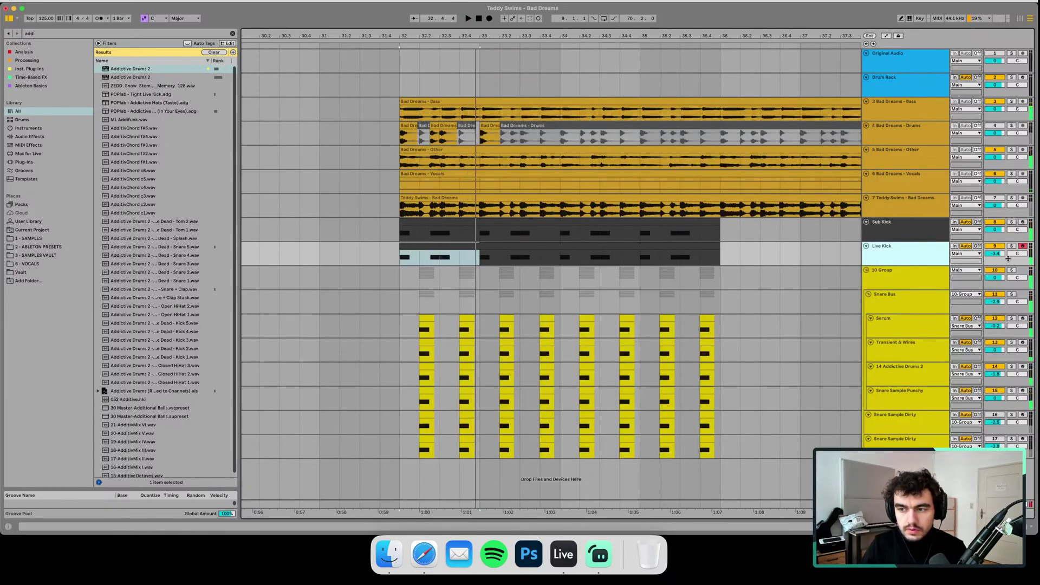
pyautogui.click(1011, 270)
pyautogui.press('space')
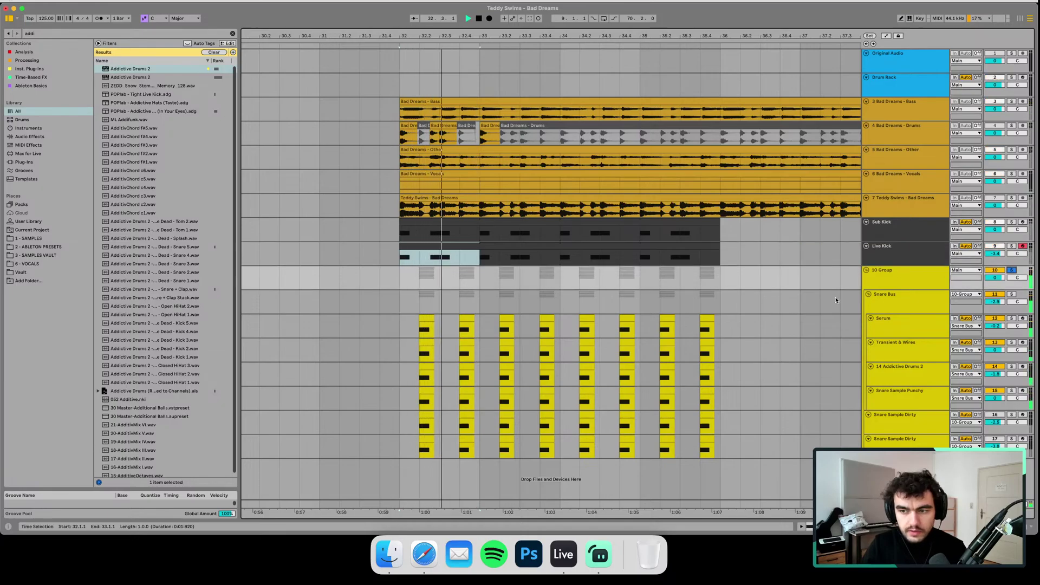
pyautogui.click(893, 298)
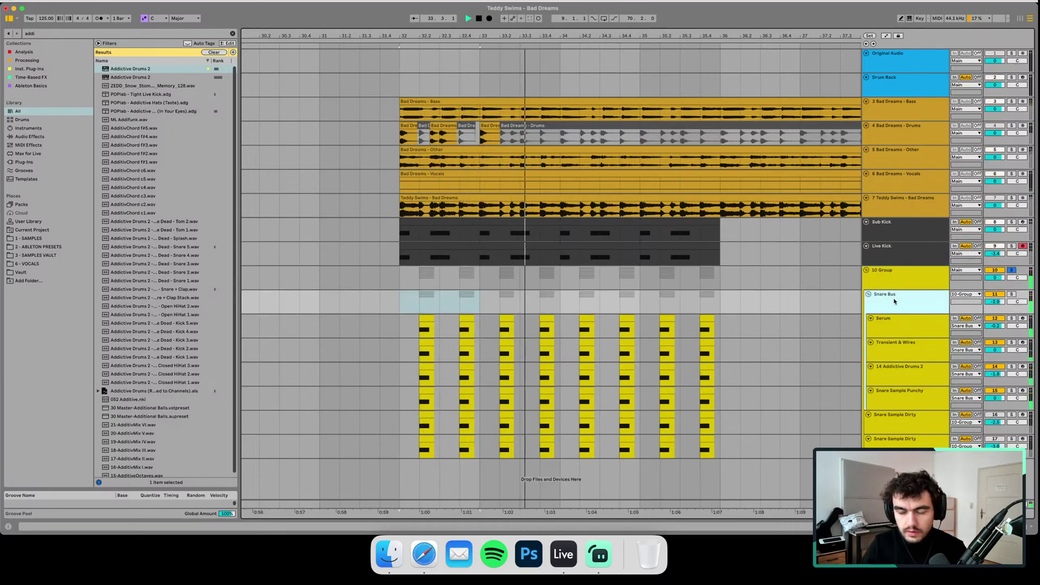
pyautogui.doubleClick(894, 299)
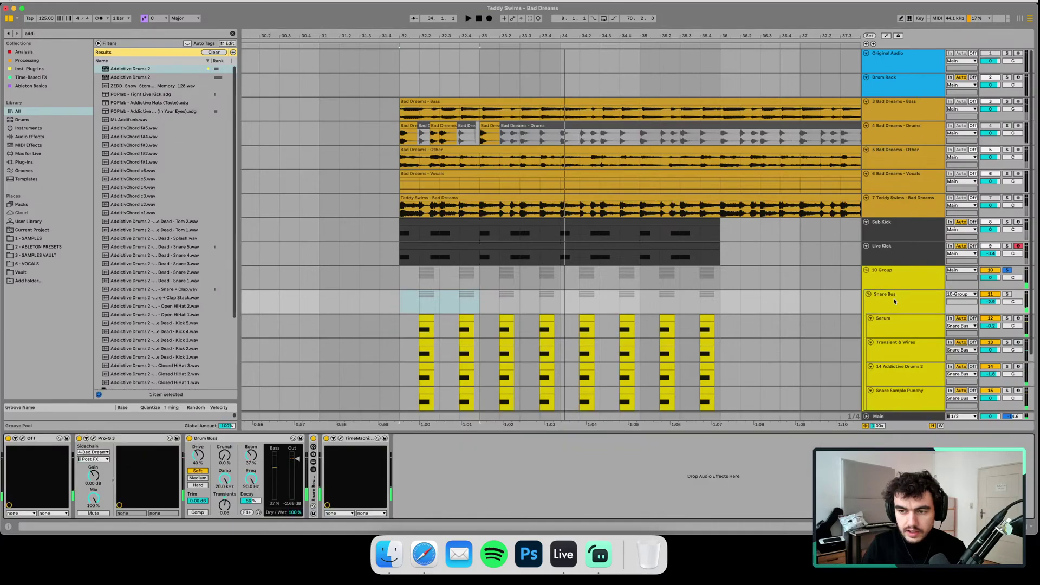
# - Show the device chain of the snare layers' parent group and turn off its solo
pyautogui.click(901, 274)
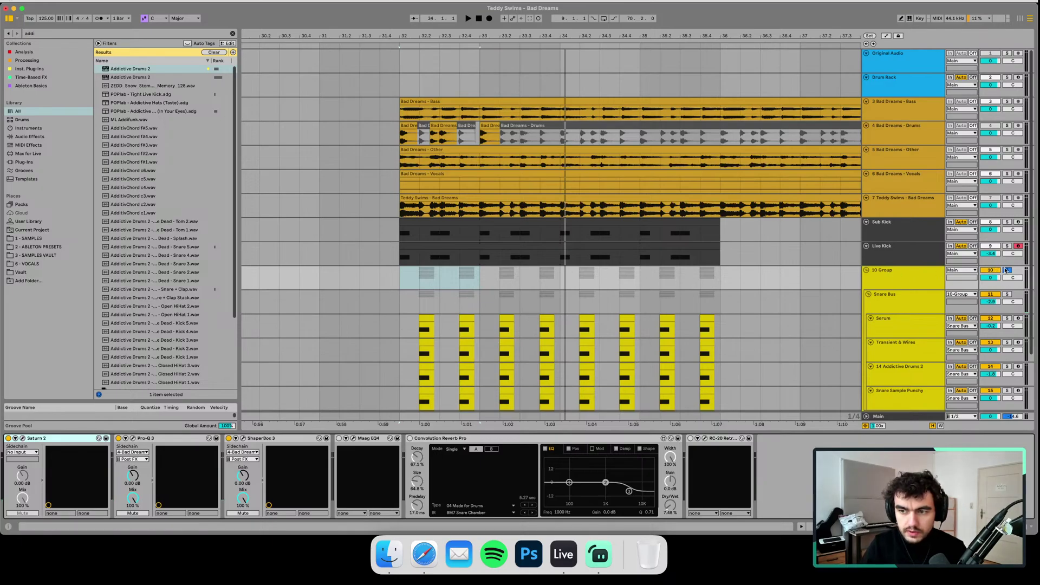
pyautogui.scroll(-3, 834, 263)
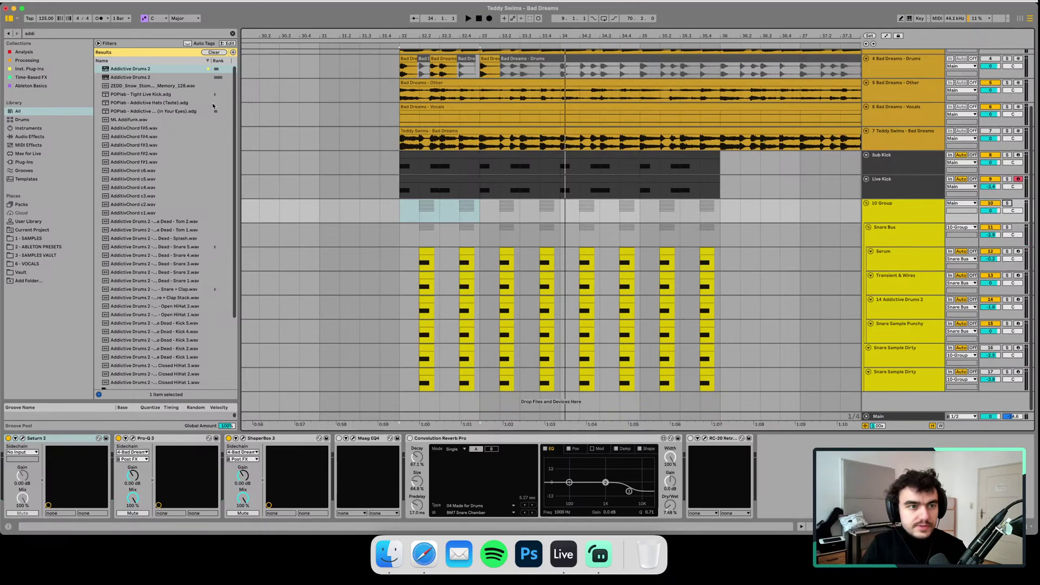
# - Open the recent Live set "808 Drumkit V2.als" from the The Weeknd - In Your Eyes project
pyautogui.click(39, 3)
pyautogui.moveTo(108, 27)
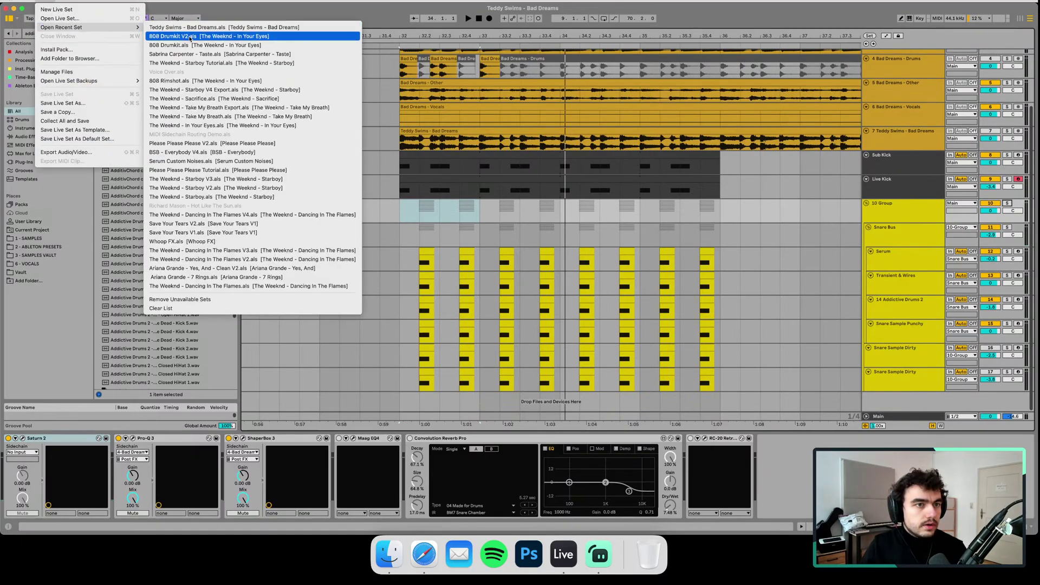
pyautogui.click(190, 38)
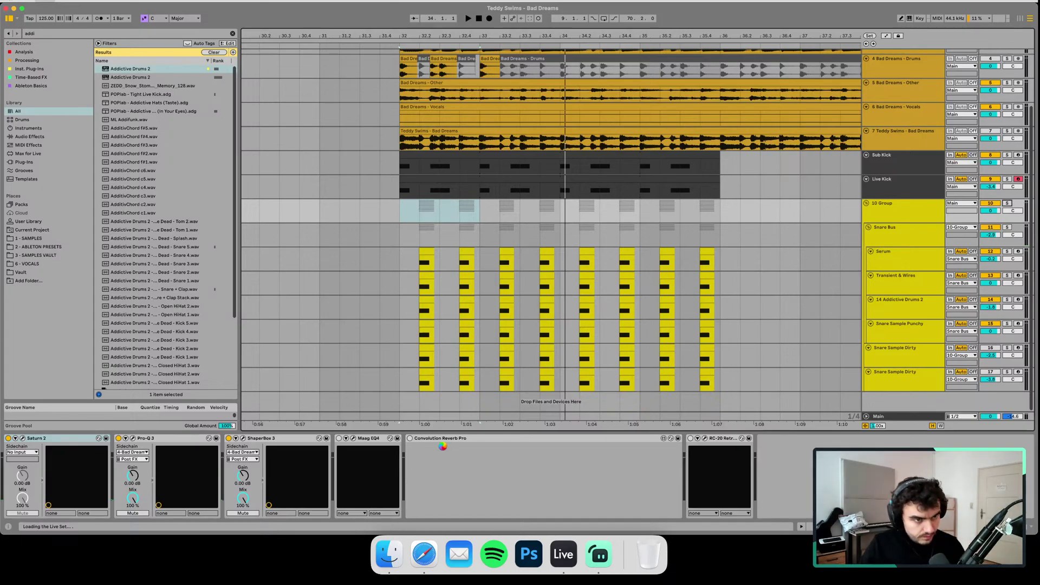
# - Switch to Streamlabs Desktop to check the live chat, and return to Ableton Live
pyautogui.click(590, 559)
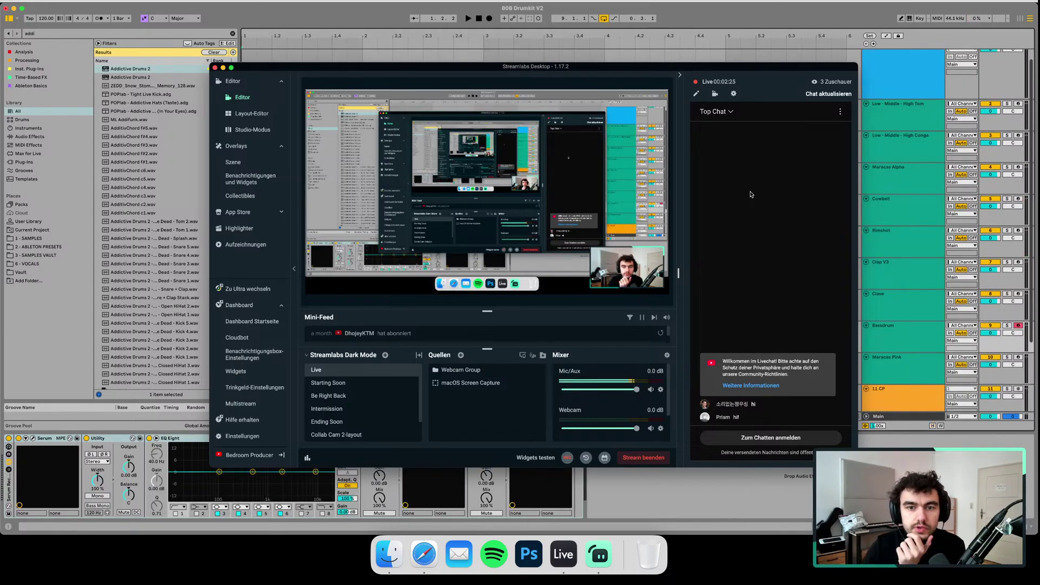
pyautogui.click(570, 36)
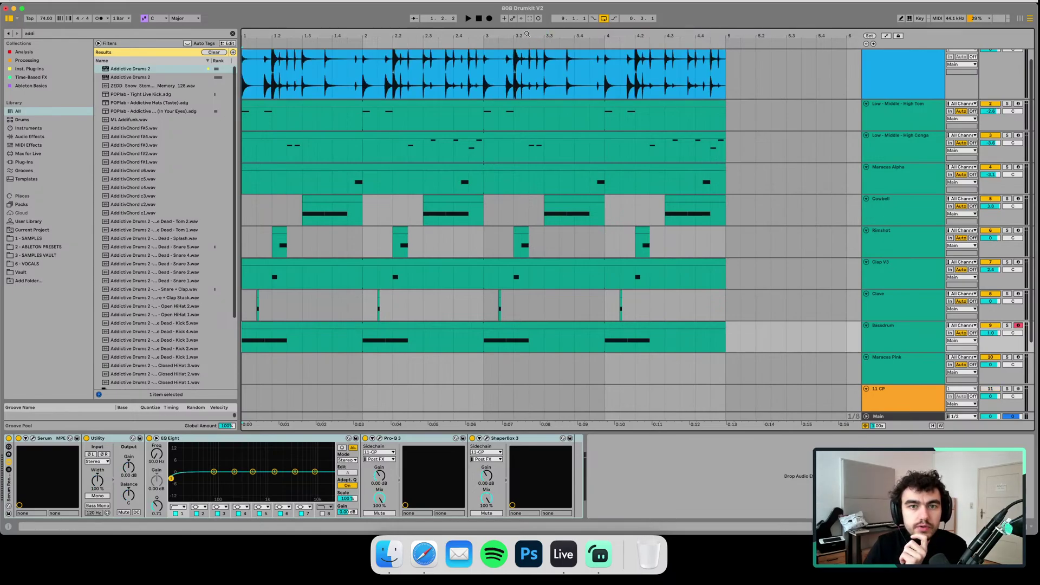
# - Deactivate the Serum Drums Harry audio clip on the first track
pyautogui.moveTo(527, 33); pyautogui.dragTo(526, 17)
pyautogui.scroll(1, 385, 70)
pyautogui.click(349, 54)
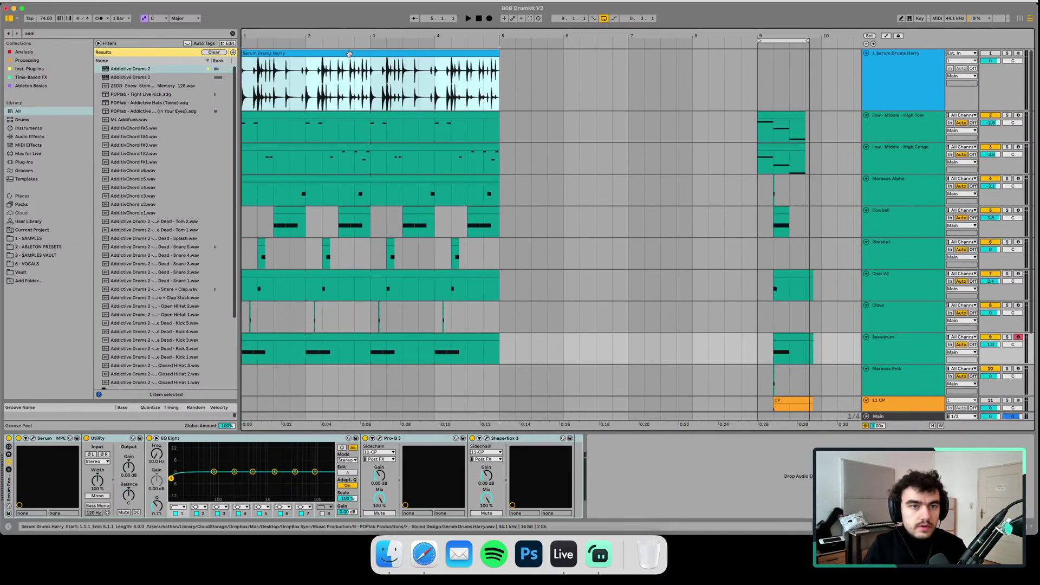
pyautogui.press('0')
# - Play the drum arrangement from the start and look over all tracks of the kit
pyautogui.moveTo(263, 36); pyautogui.dragTo(263, 40)
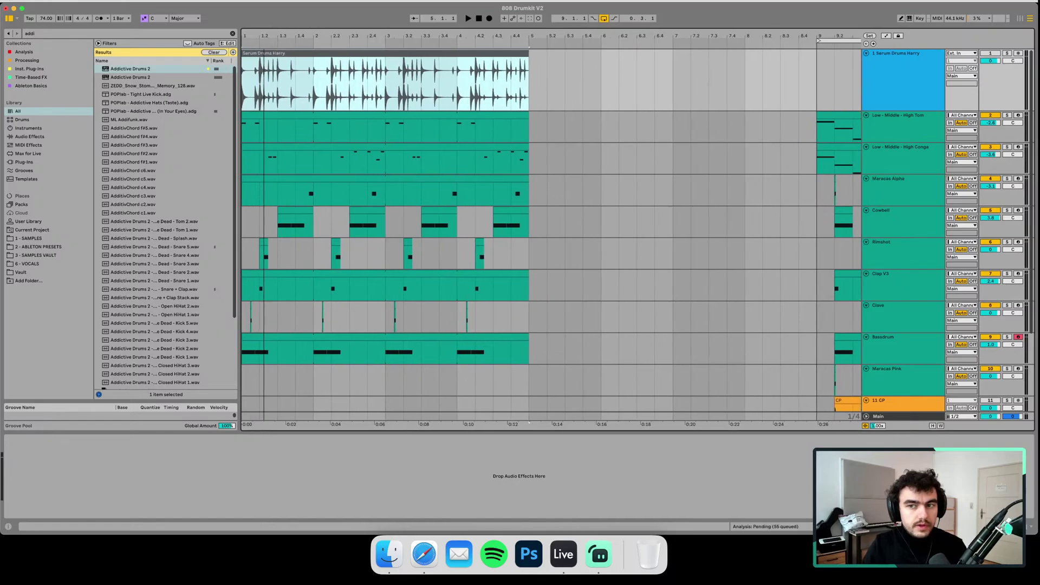
pyautogui.click(262, 38)
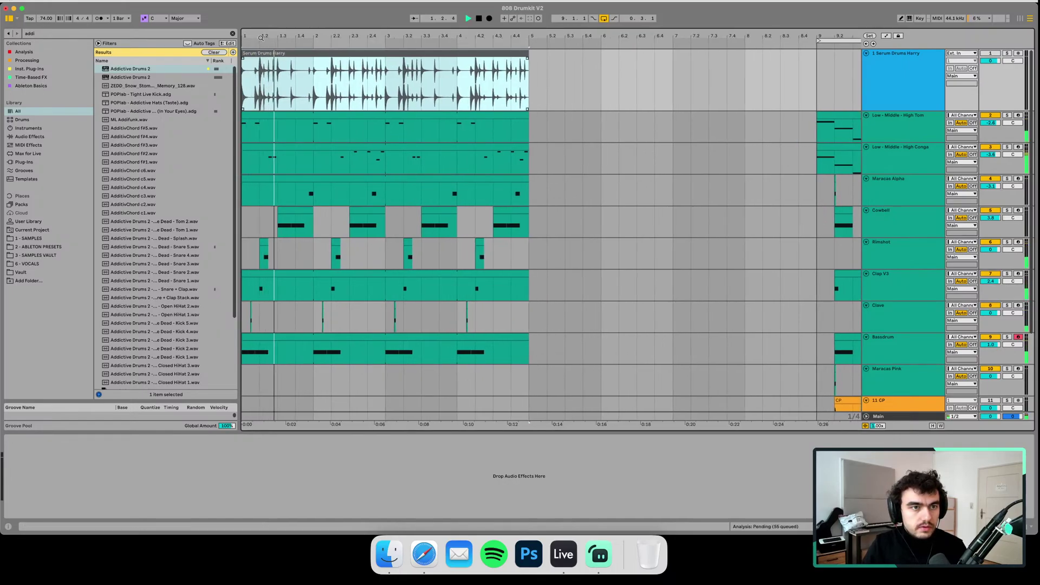
pyautogui.moveTo(260, 38); pyautogui.dragTo(242, 51)
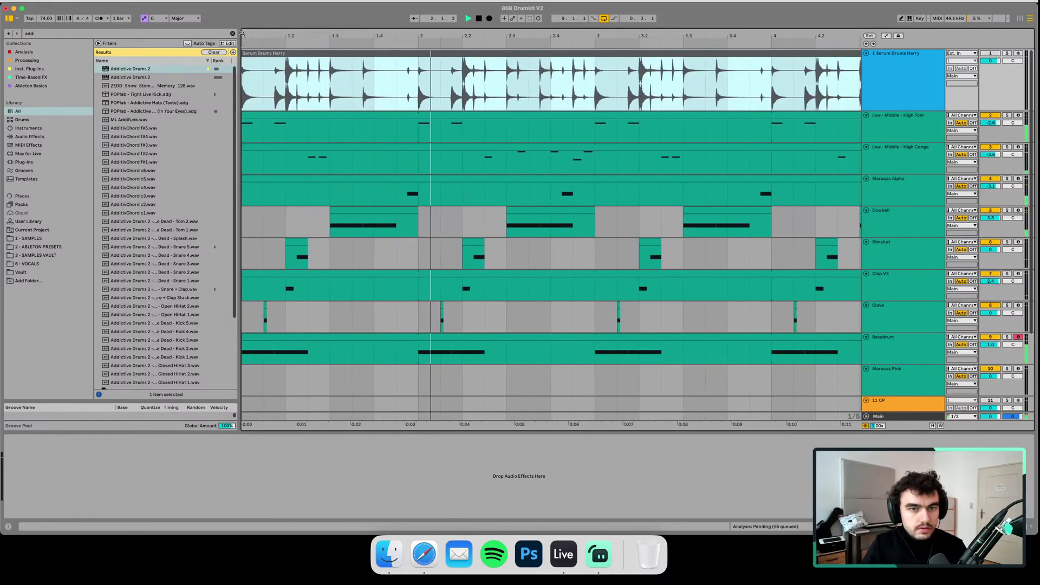
pyautogui.moveTo(465, 36); pyautogui.dragTo(440, 31)
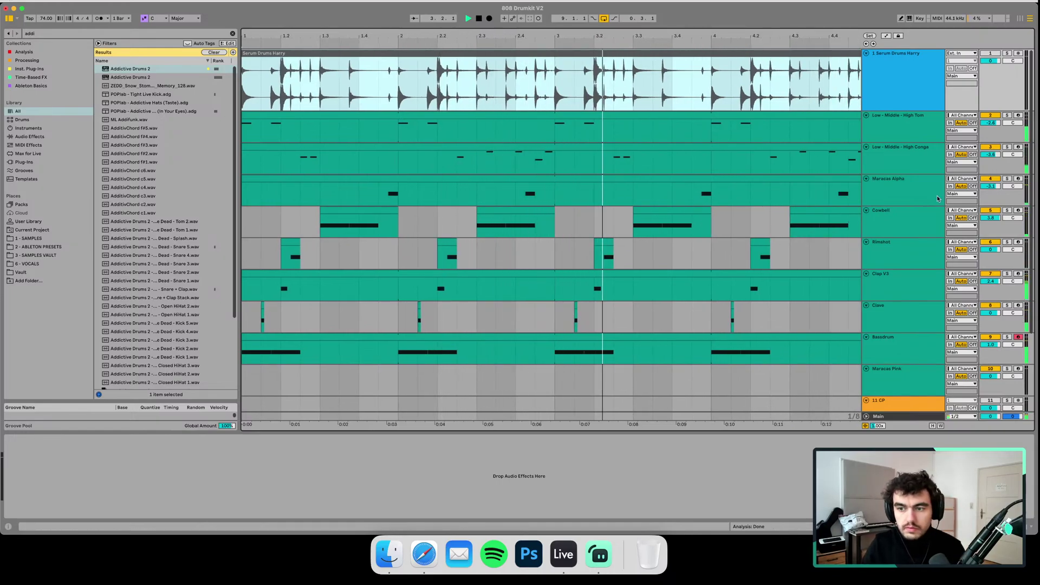
pyautogui.scroll(-3, 937, 195)
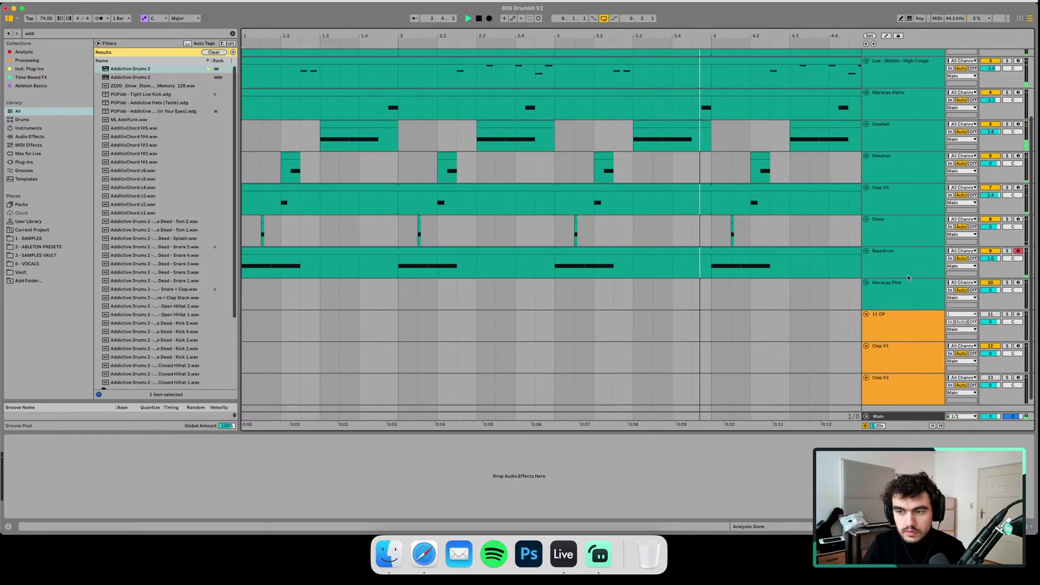
pyautogui.scroll(3, 902, 291)
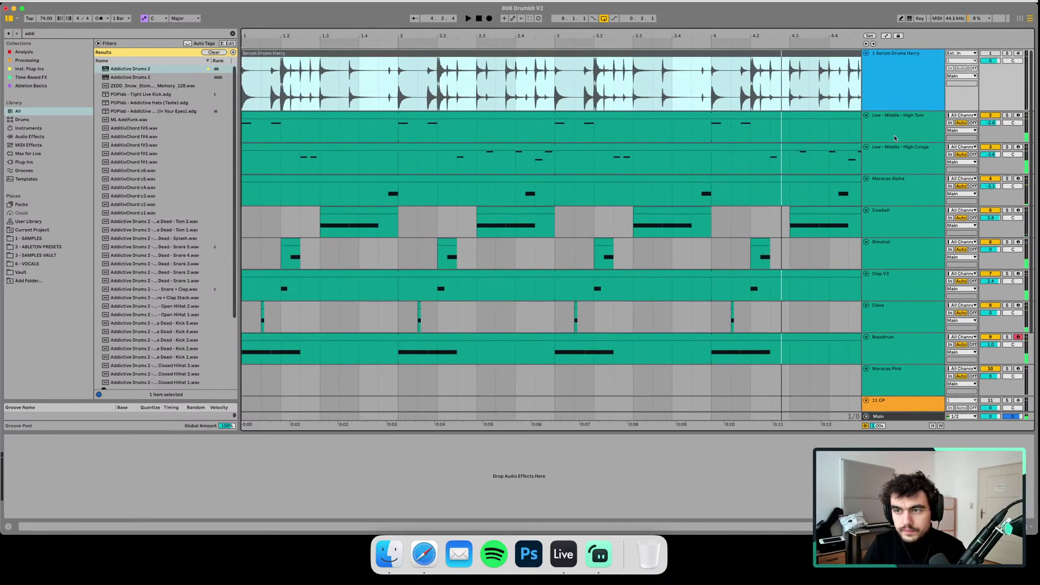
# - Examine the device chains of the drum tracks one by one, from Low - Middle - High Tom down to Bassdrum
pyautogui.click(895, 138)
pyautogui.click(897, 157)
pyautogui.click(893, 191)
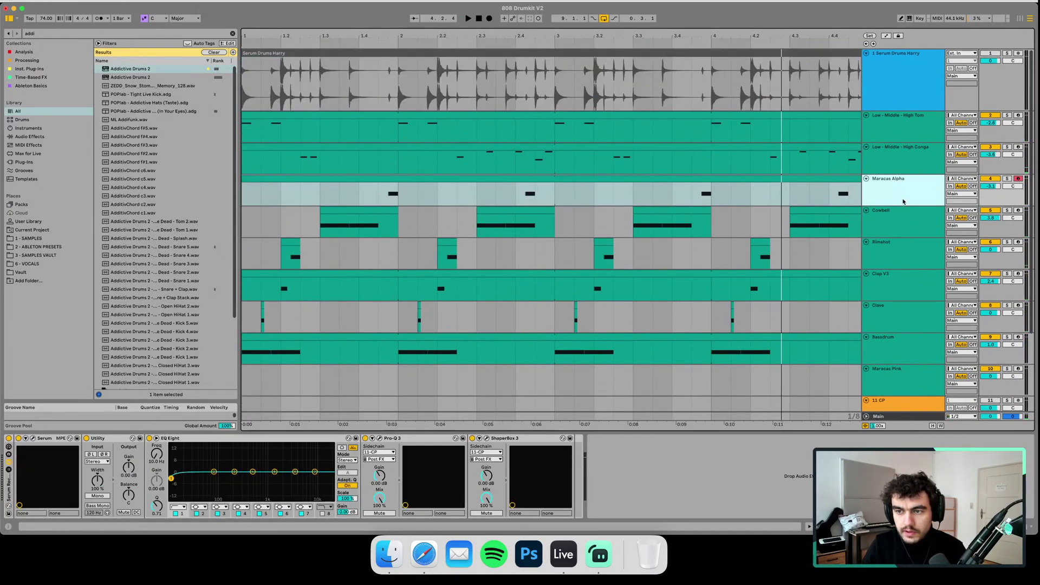
pyautogui.click(894, 224)
pyautogui.click(889, 254)
pyautogui.click(883, 285)
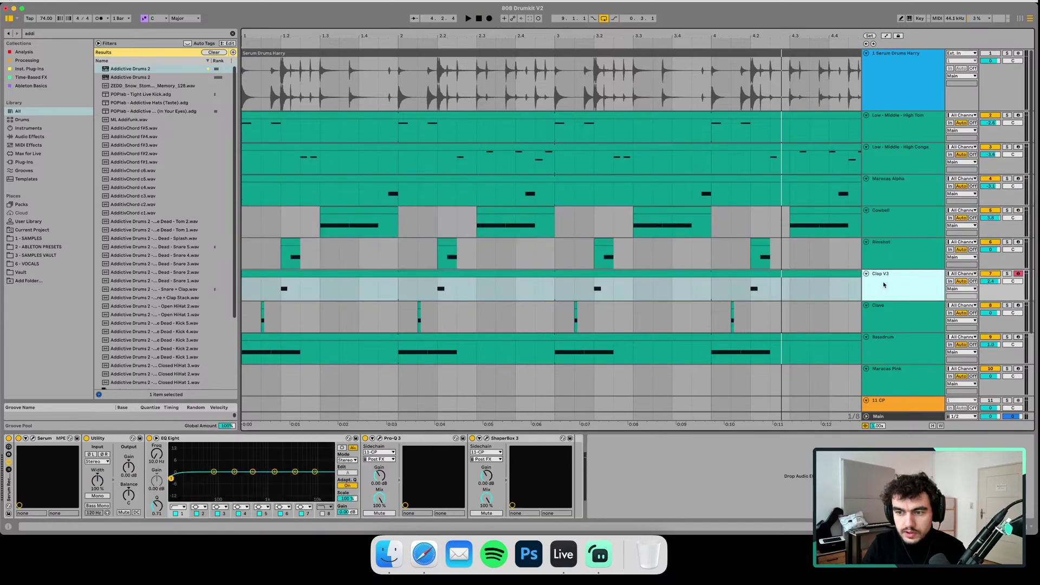
pyautogui.click(882, 314)
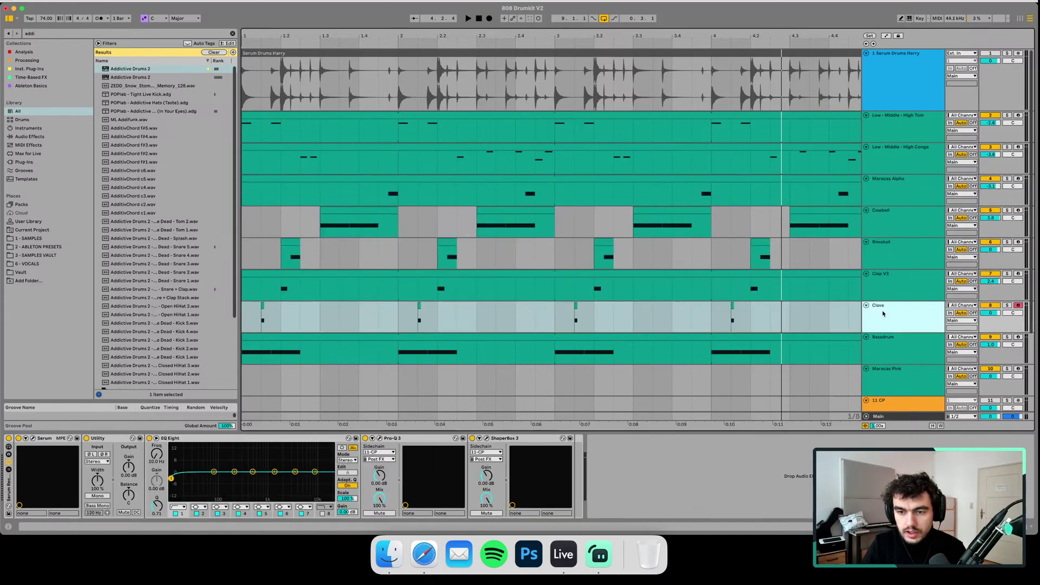
pyautogui.click(899, 342)
# - Solo the Clap V3 track and arm it for auditioning
pyautogui.click(913, 286)
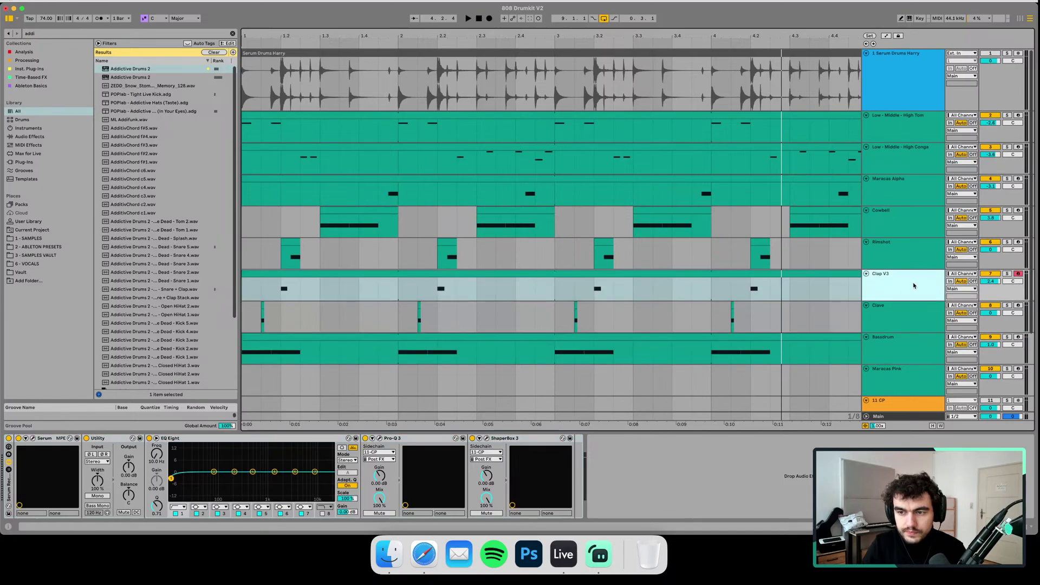
pyautogui.click(1006, 274)
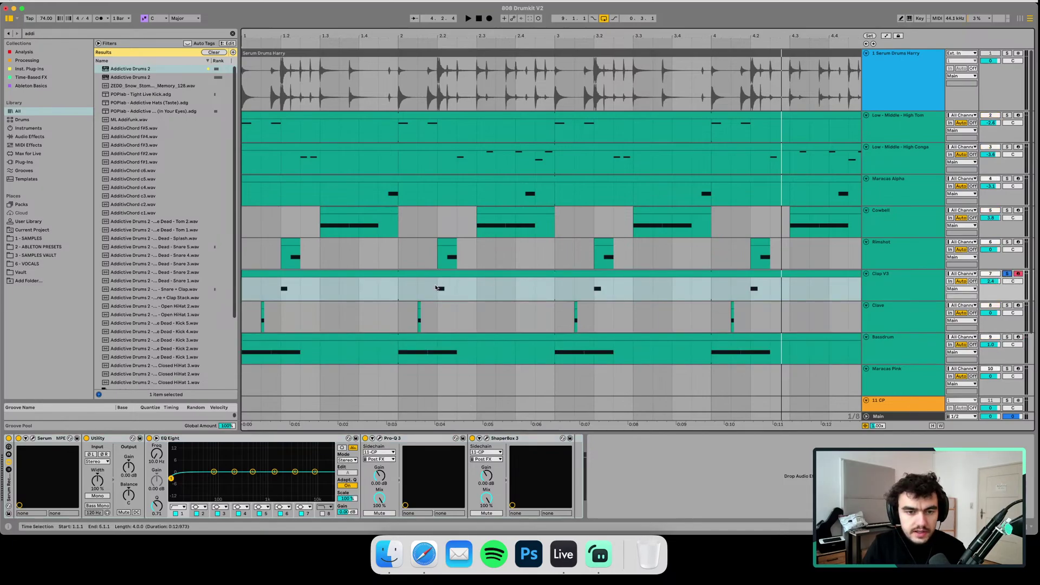
pyautogui.click(675, 292)
pyautogui.click(885, 282)
# - Audition the Clap V1 track and the Clap V2 track, each soloed on its own
pyautogui.scroll(-4, 884, 285)
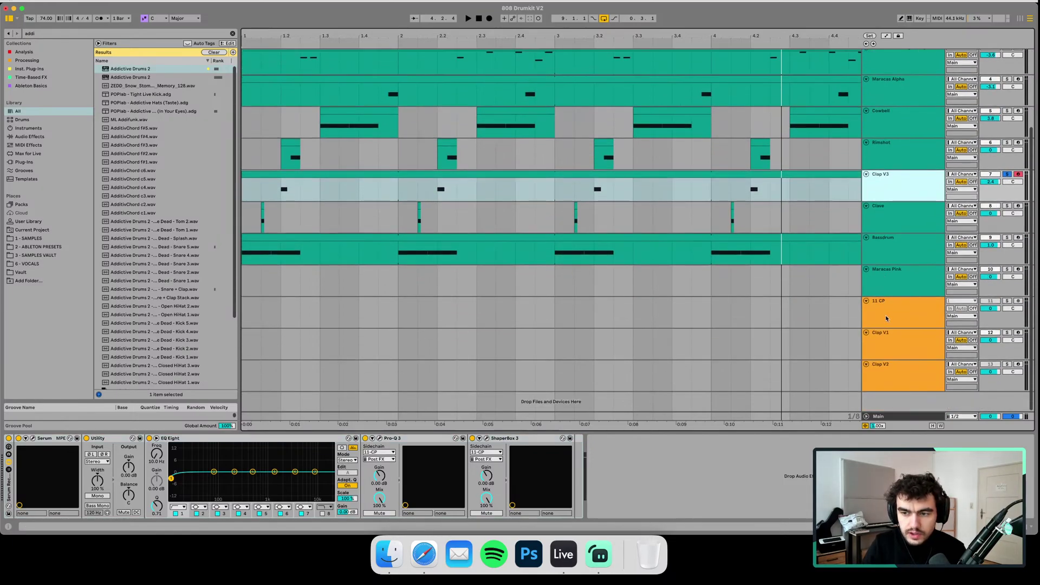
pyautogui.click(898, 350)
pyautogui.click(1007, 333)
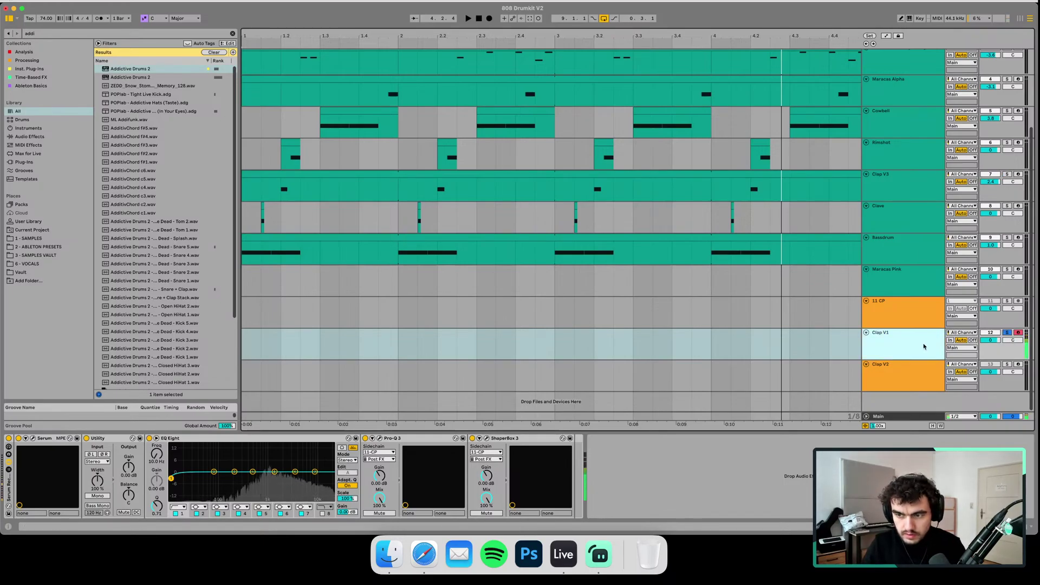
pyautogui.click(1006, 332)
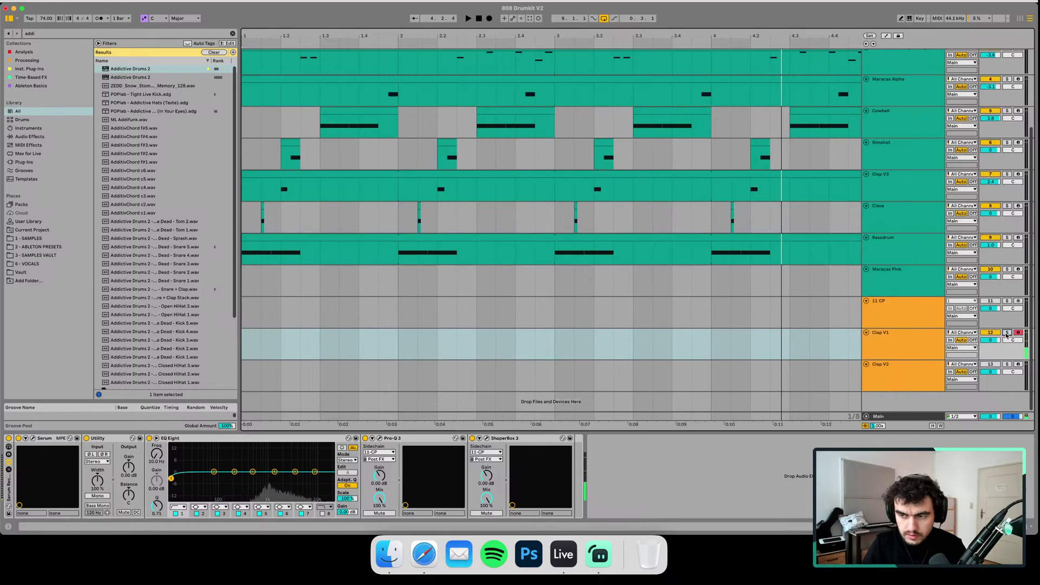
pyautogui.click(1006, 364)
pyautogui.click(912, 379)
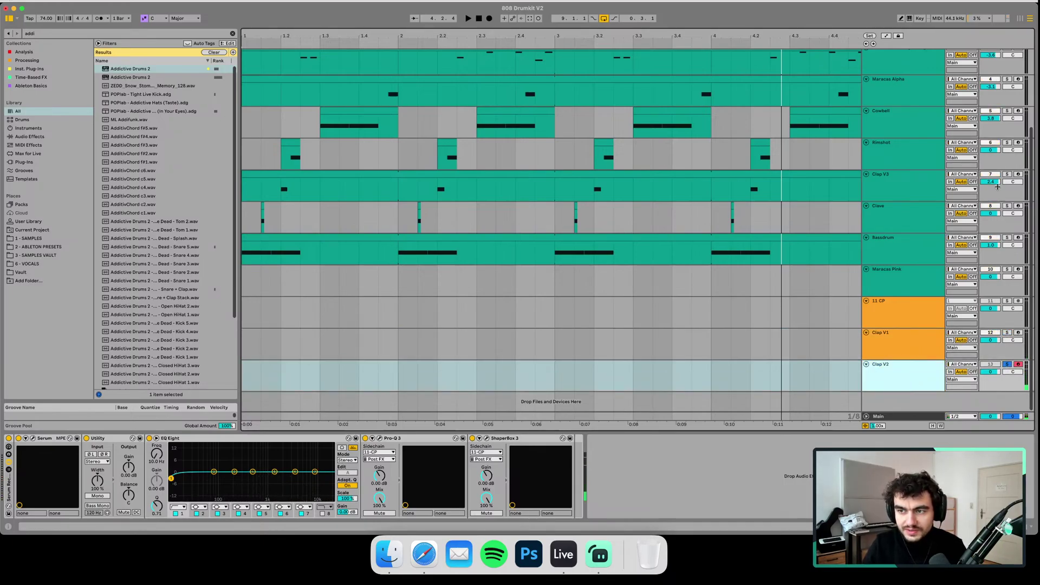
# - Solo Clap V3 again and play it from the start for comparison
pyautogui.click(1007, 174)
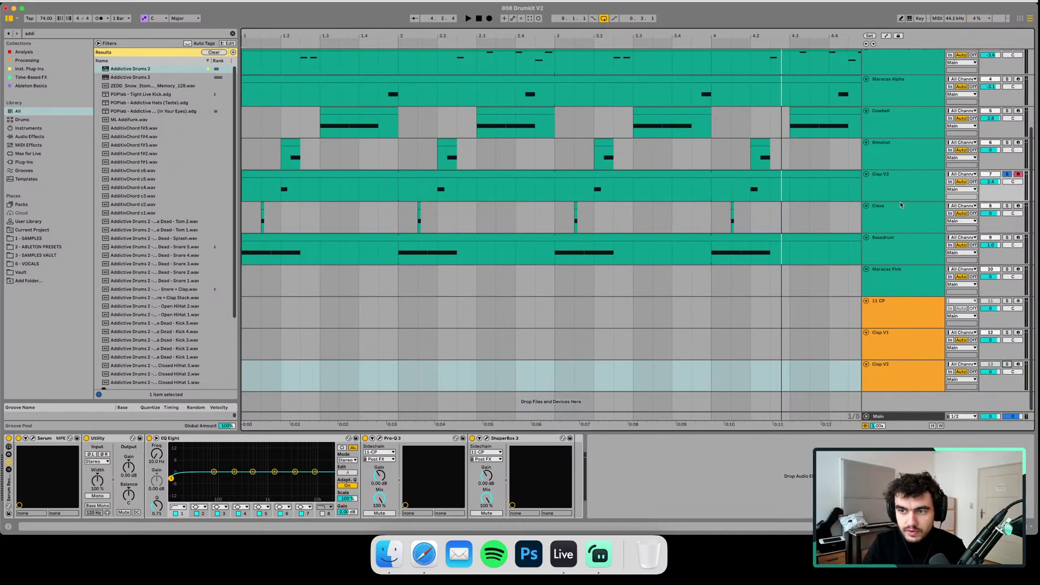
pyautogui.click(896, 195)
pyautogui.press('space')
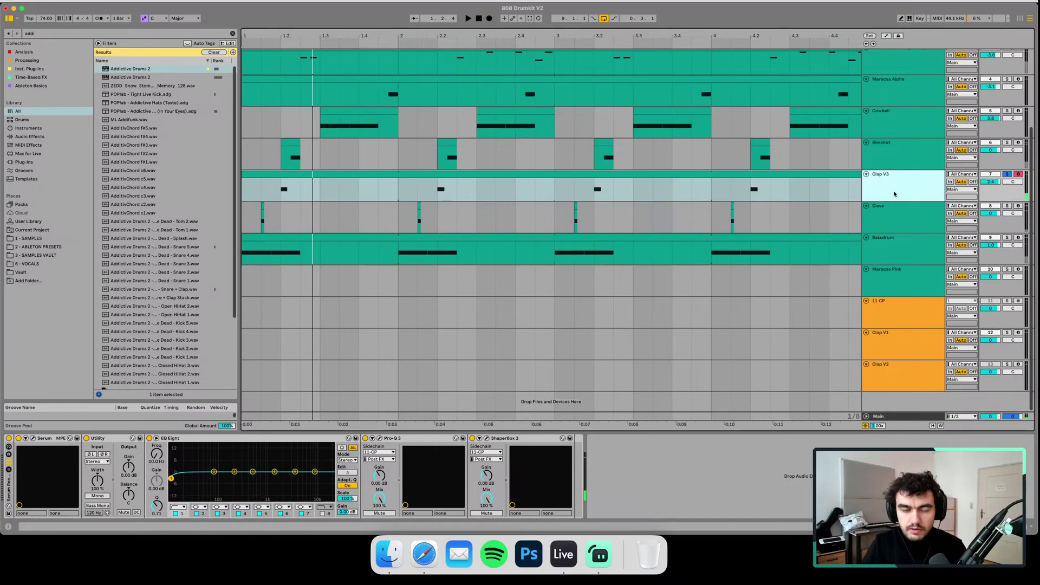
# - Copy the Clap V3 MIDI clips onto the Clap V2 track and play that track soloed from beat 1.2
pyautogui.moveTo(394, 173); pyautogui.dragTo(374, 384)
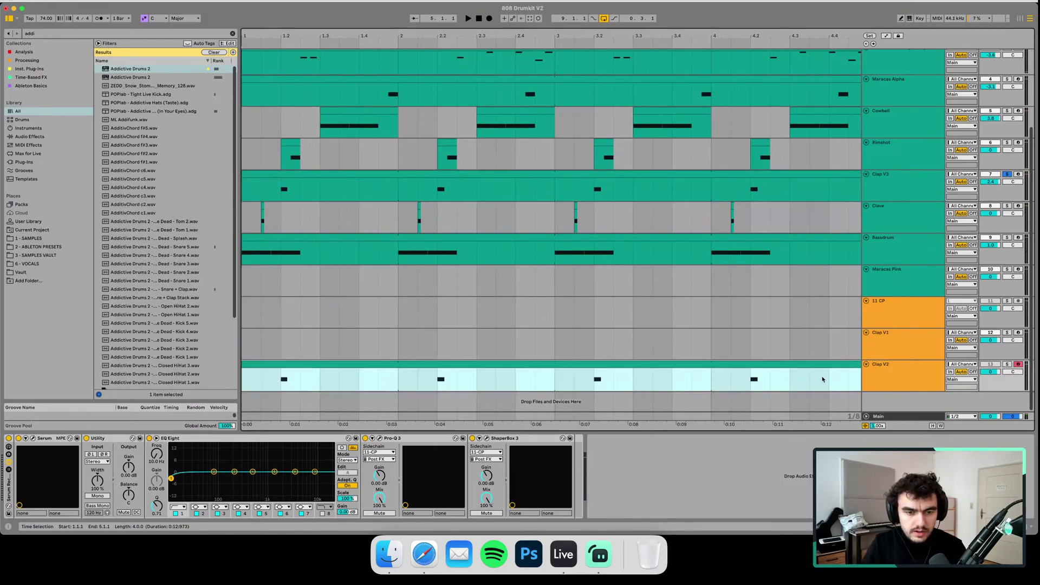
pyautogui.click(1006, 365)
pyautogui.press('space')
pyautogui.click(285, 365)
pyautogui.press('space')
pyautogui.press('space')
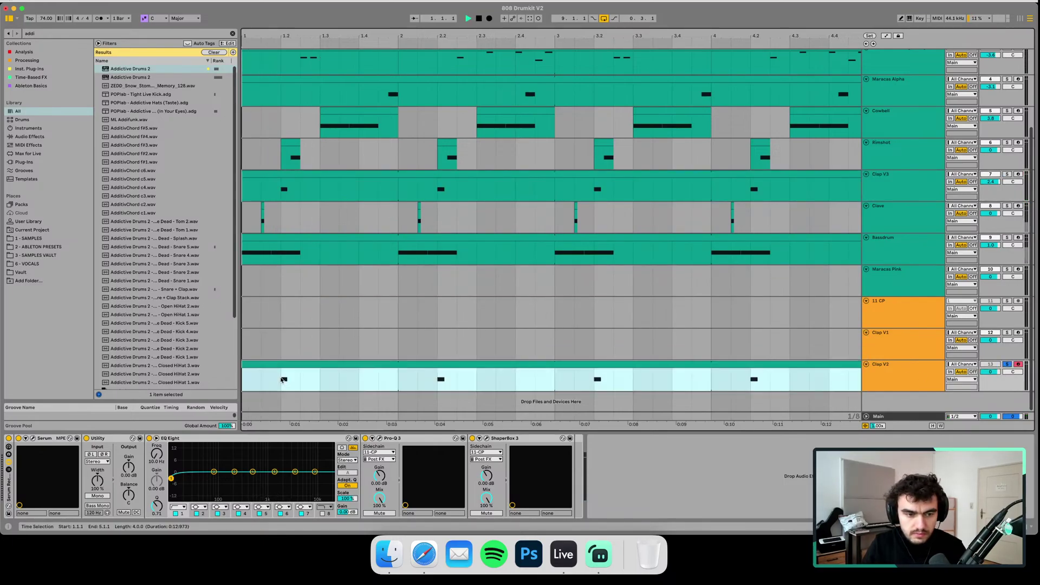
pyautogui.click(283, 379)
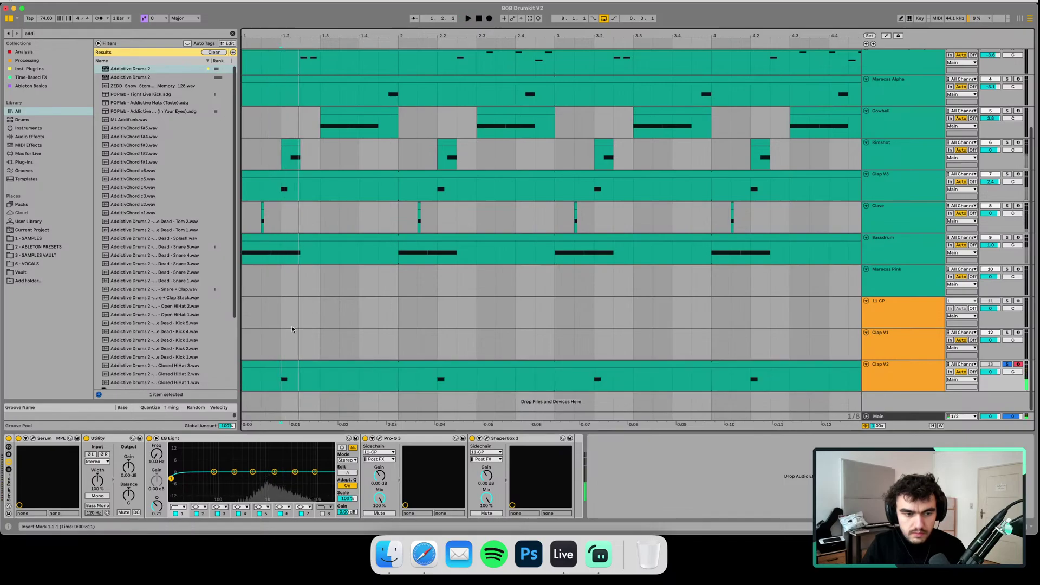
pyautogui.press('space')
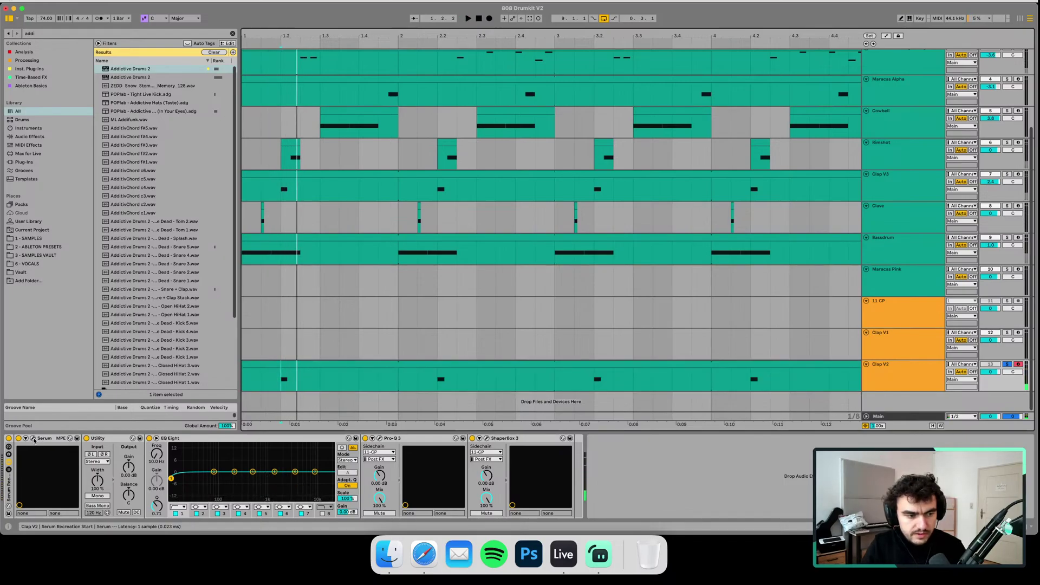
# - Compare the Serum patches of Clap V2 and Clap V3, closing each plugin window after viewing
pyautogui.click(34, 440)
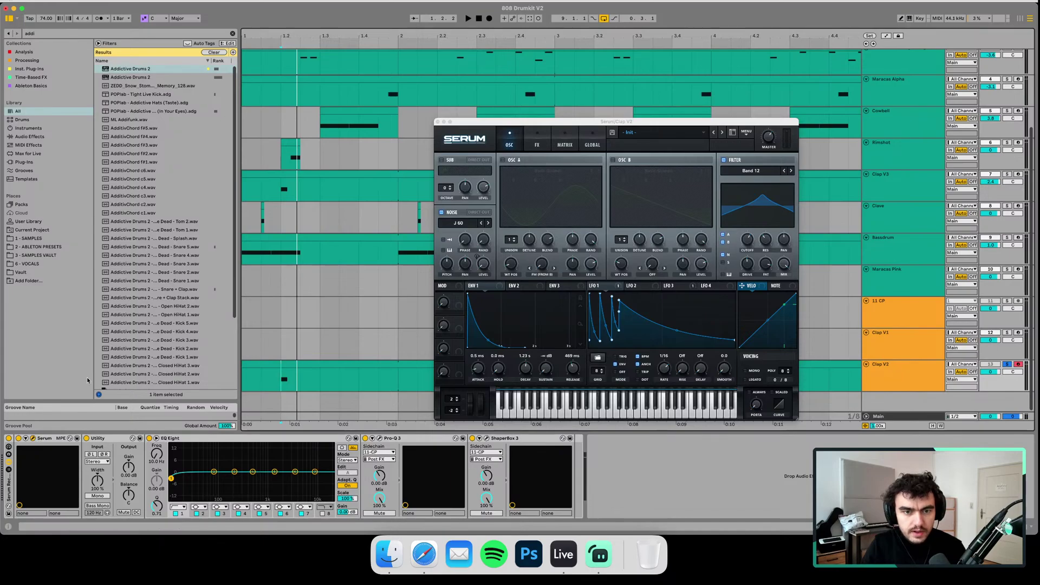
pyautogui.click(437, 122)
pyautogui.click(899, 186)
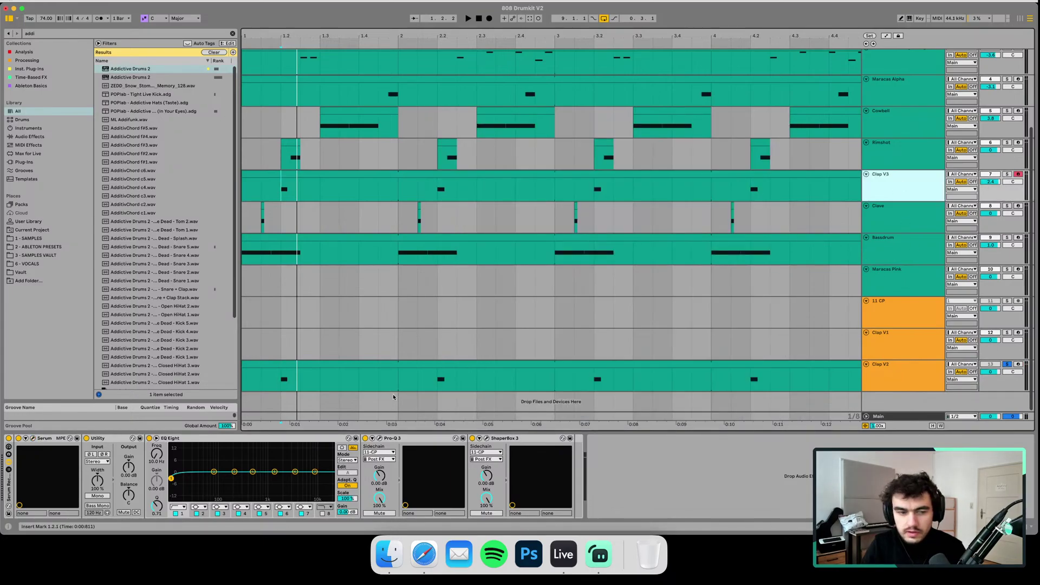
pyautogui.click(32, 438)
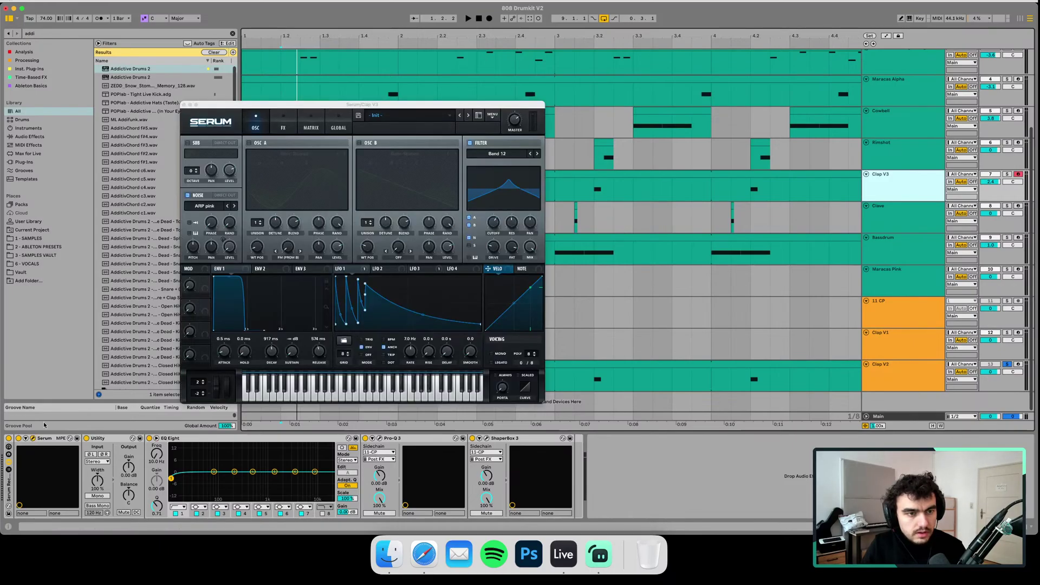
pyautogui.click(183, 105)
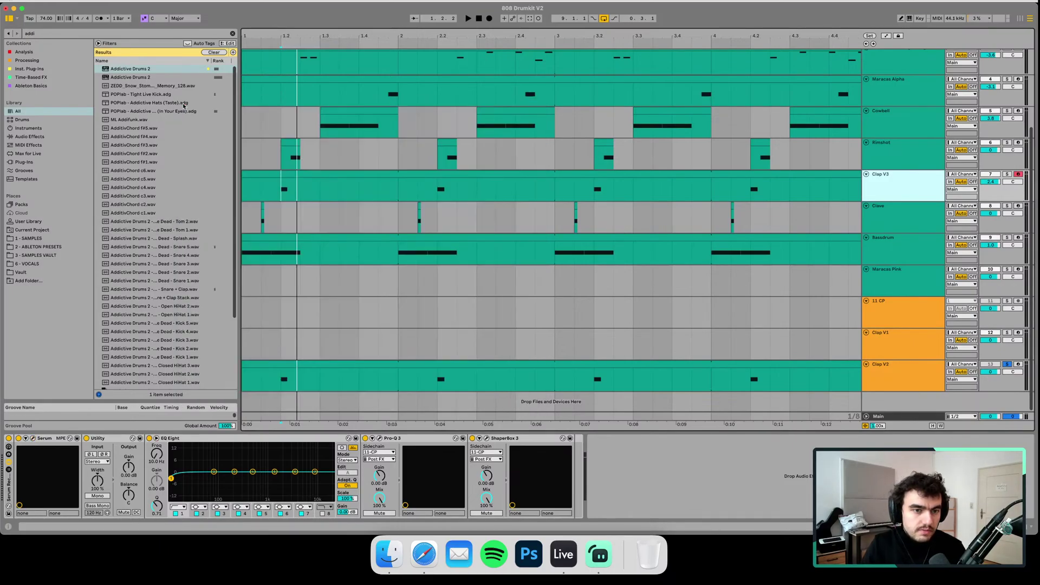
# - Delete the Clap V2 and Clap V1 tracks
pyautogui.click(892, 375)
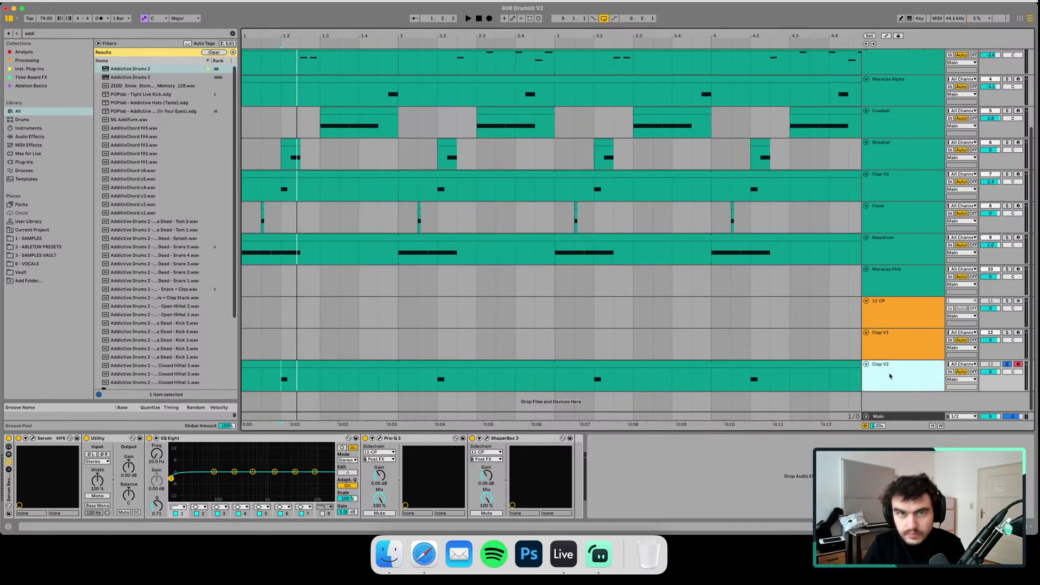
pyautogui.press('Delete')
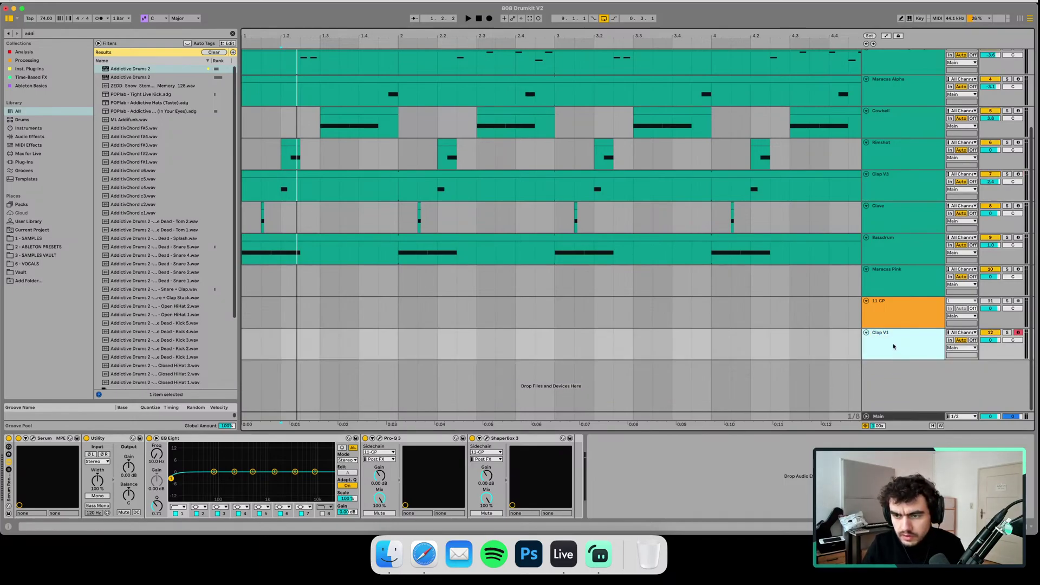
pyautogui.press('Delete')
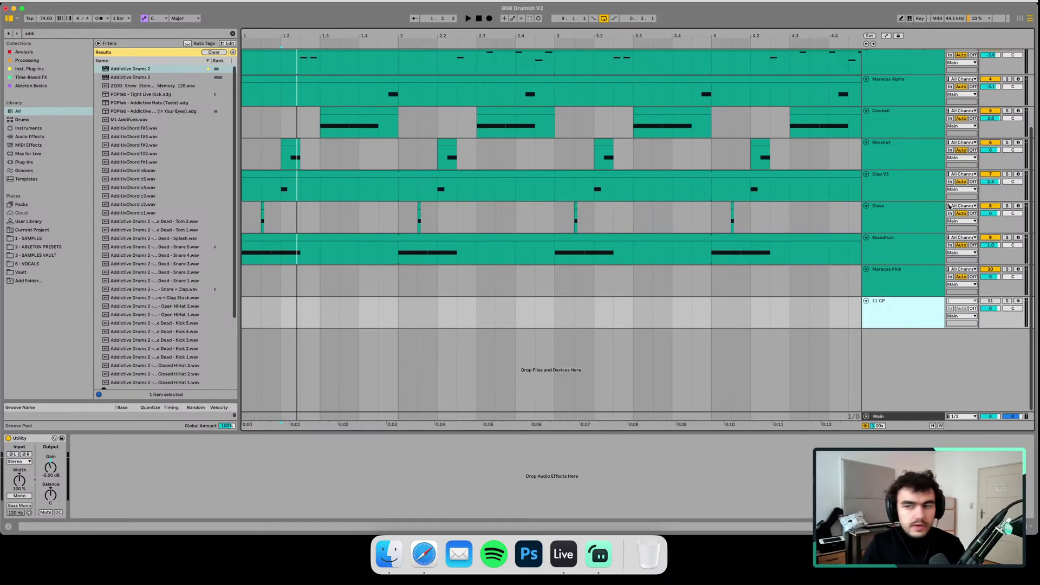
# - Delete the Maracas Pink track
pyautogui.click(899, 276)
pyautogui.moveTo(754, 39); pyautogui.dragTo(754, 21)
pyautogui.moveTo(584, 36); pyautogui.dragTo(490, 29)
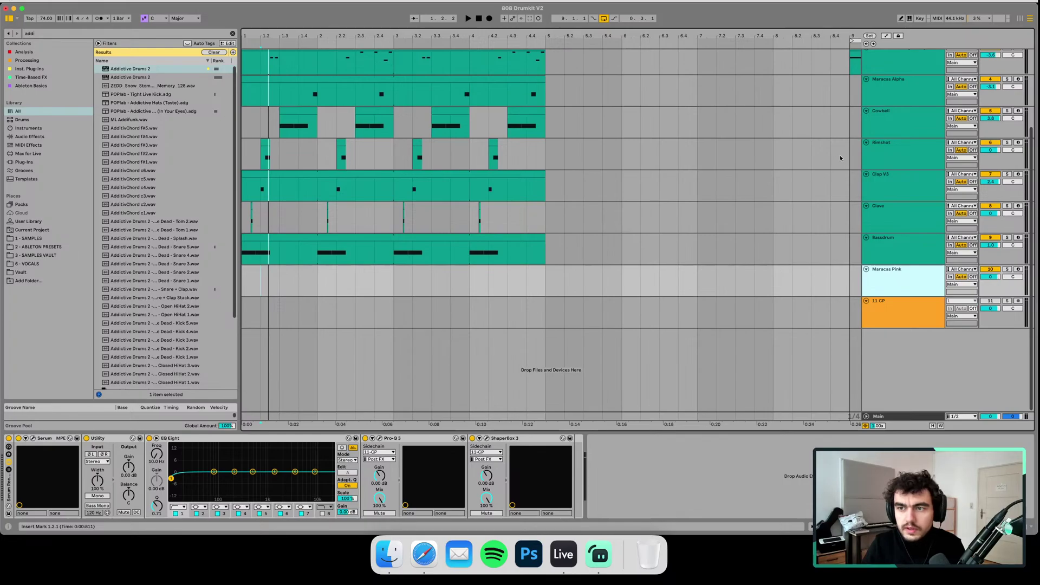
pyautogui.scroll(2, 895, 262)
pyautogui.press('Delete')
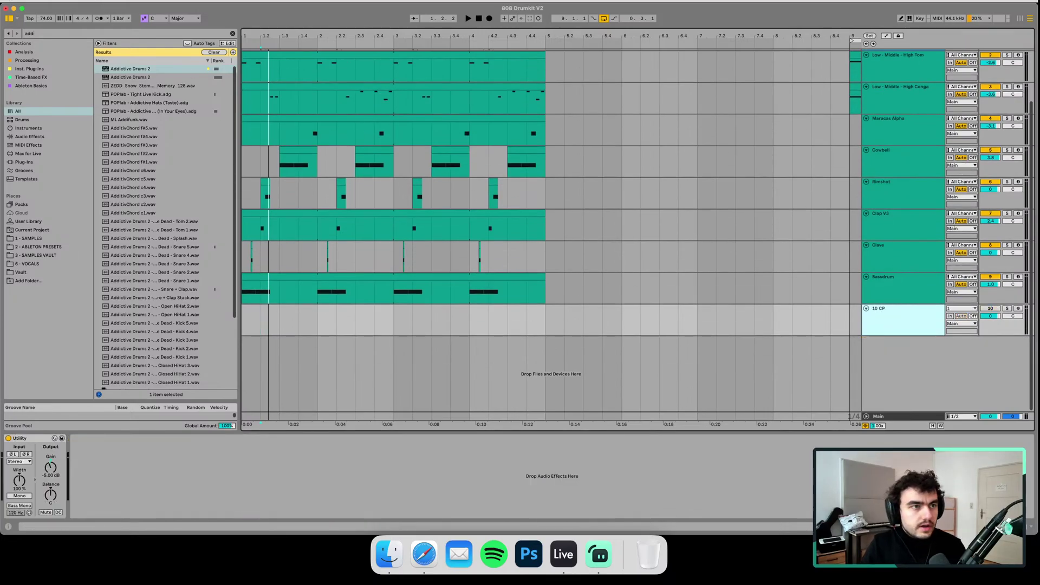
# - Save the Live Set as a new version named 808 Drumkit V3
pyautogui.click(46, 2)
pyautogui.click(76, 103)
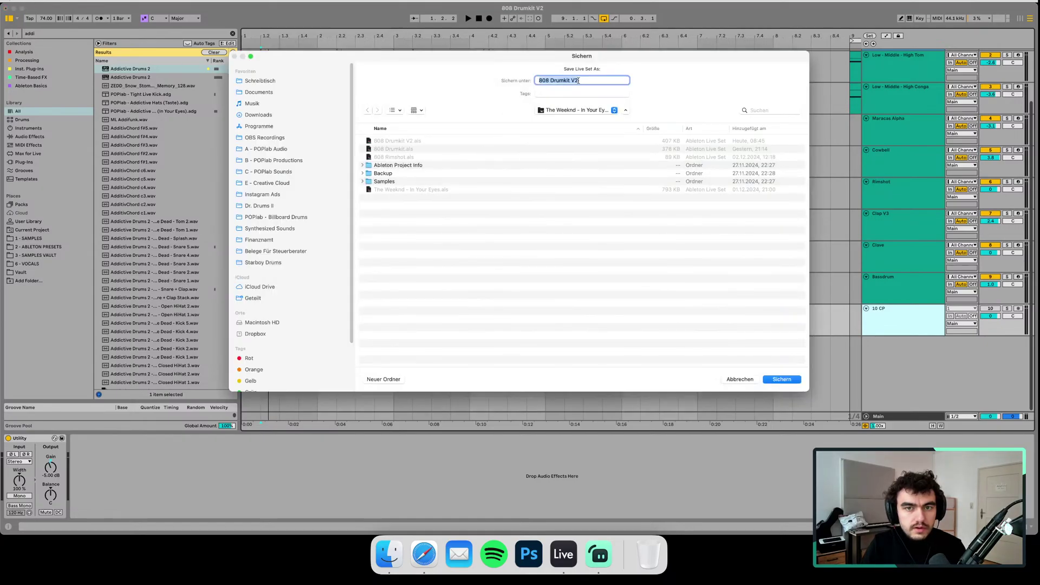
pyautogui.click(578, 80)
pyautogui.press('BackSpace')
pyautogui.write('3')
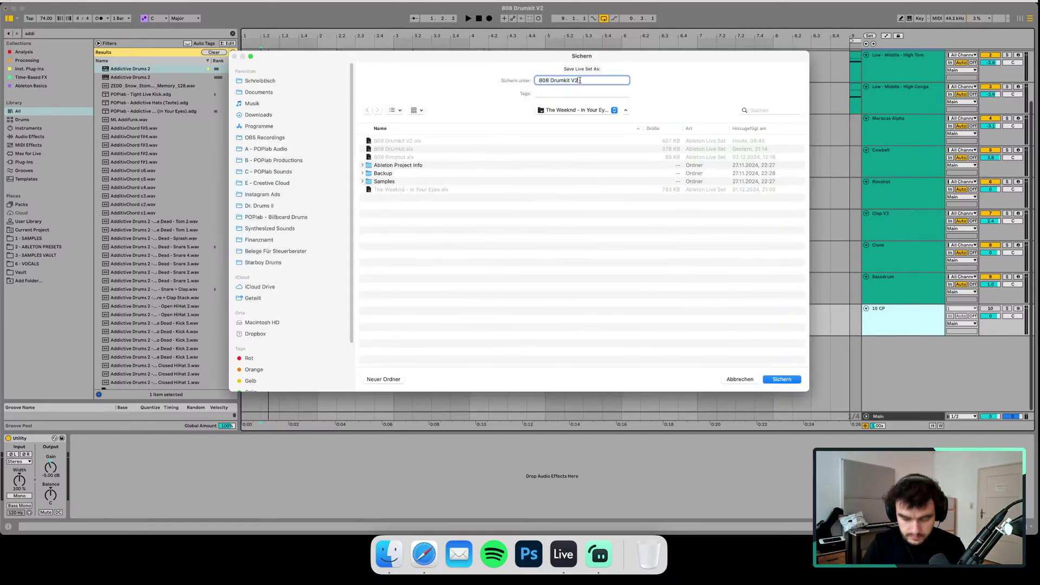
pyautogui.press('Return')
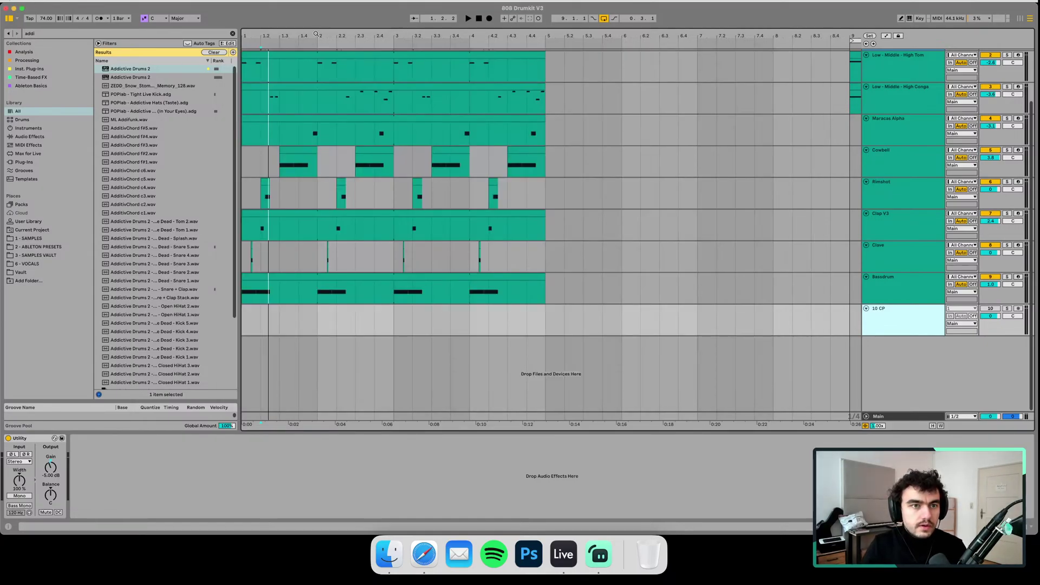
# - Search the browser for "bd25" and reveal BD2525.wav in its sample folder
pyautogui.scroll(1, 358, 85)
pyautogui.press('super+f')
pyautogui.write('bd25')
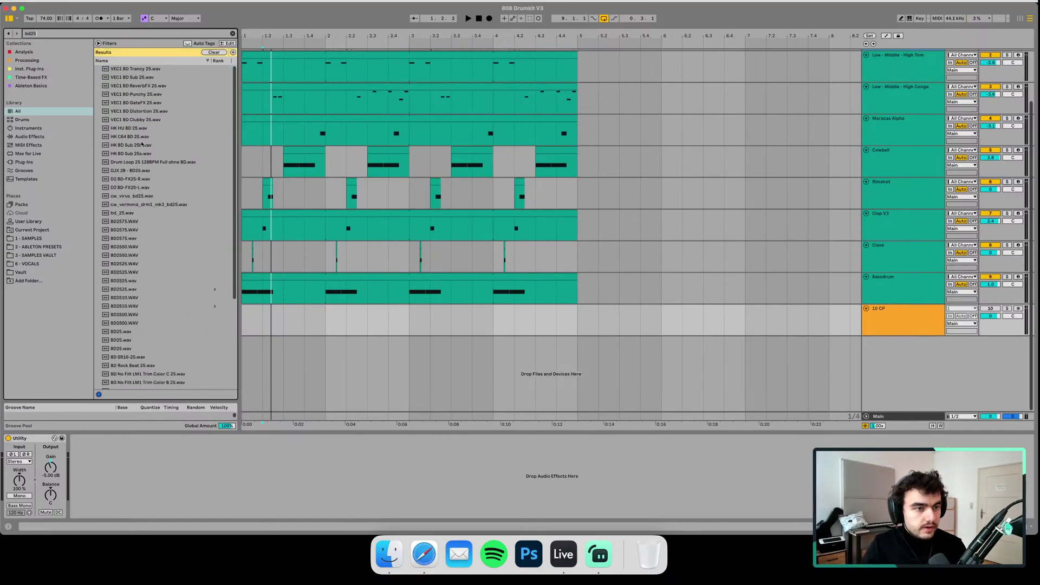
pyautogui.click(136, 297)
pyautogui.rightClick(136, 289)
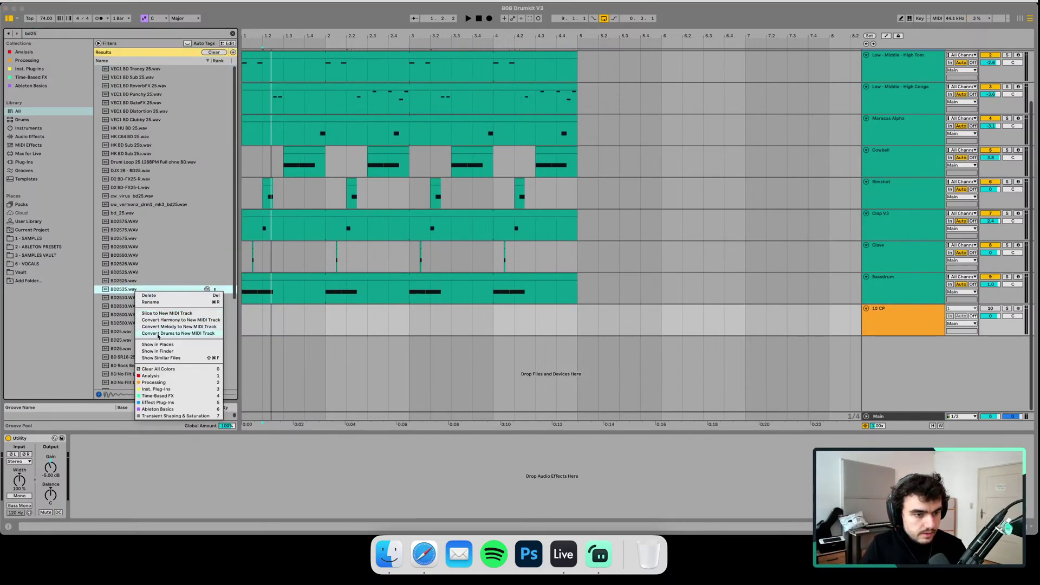
pyautogui.click(163, 345)
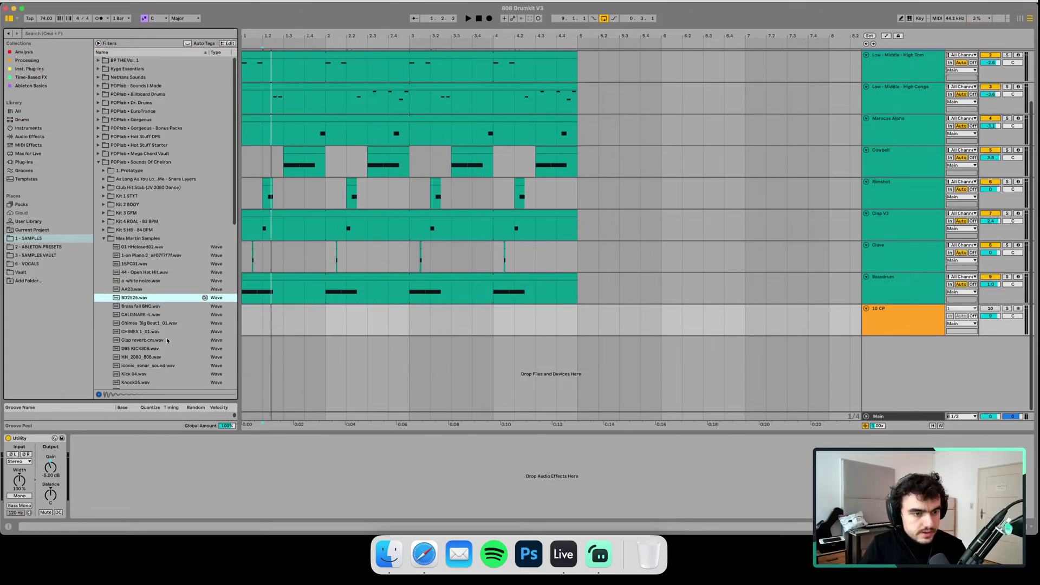
# - Search for "bd25" again, reveal BD2510.WAV in the Roland TR-808 samples, and swap the expanded BD folder for the SD folder
pyautogui.press('super+f')
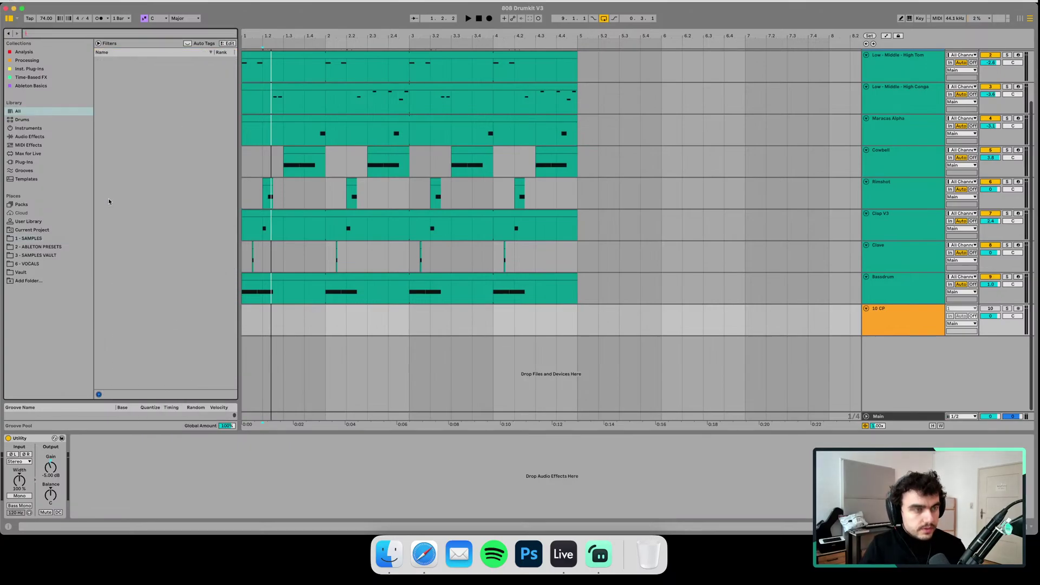
pyautogui.write('bd25')
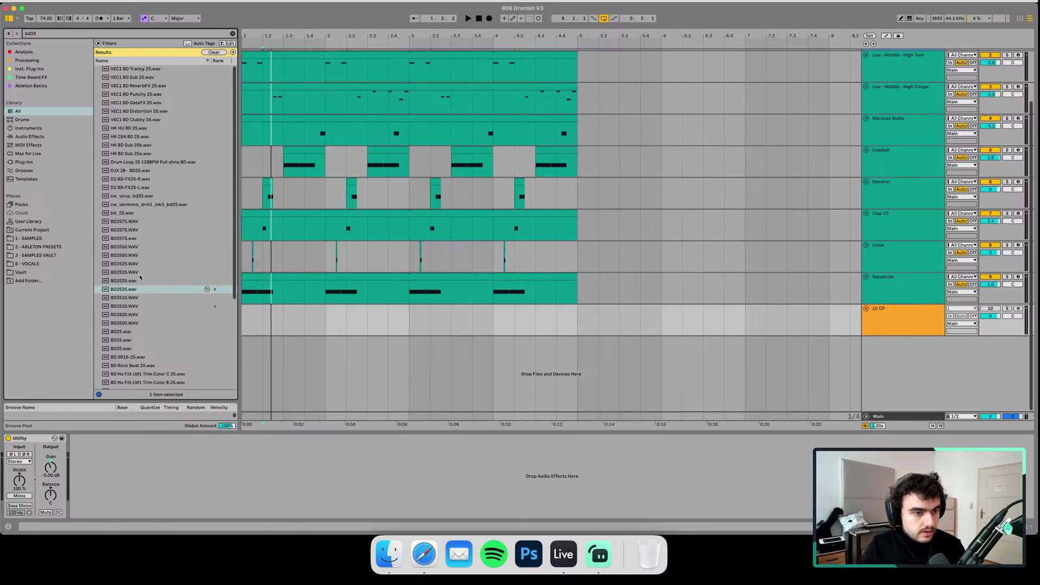
pyautogui.rightClick(135, 306)
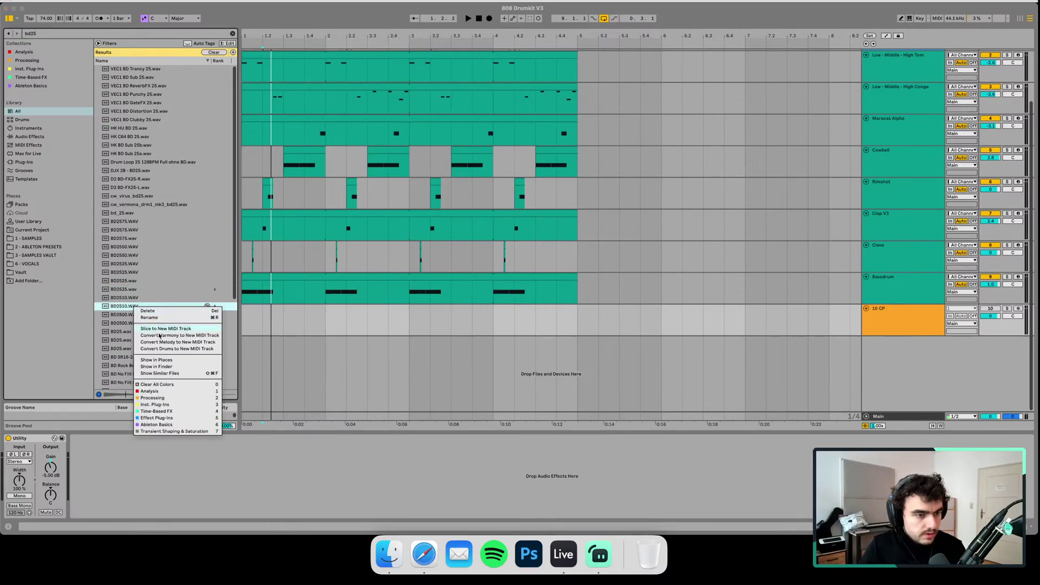
pyautogui.click(166, 362)
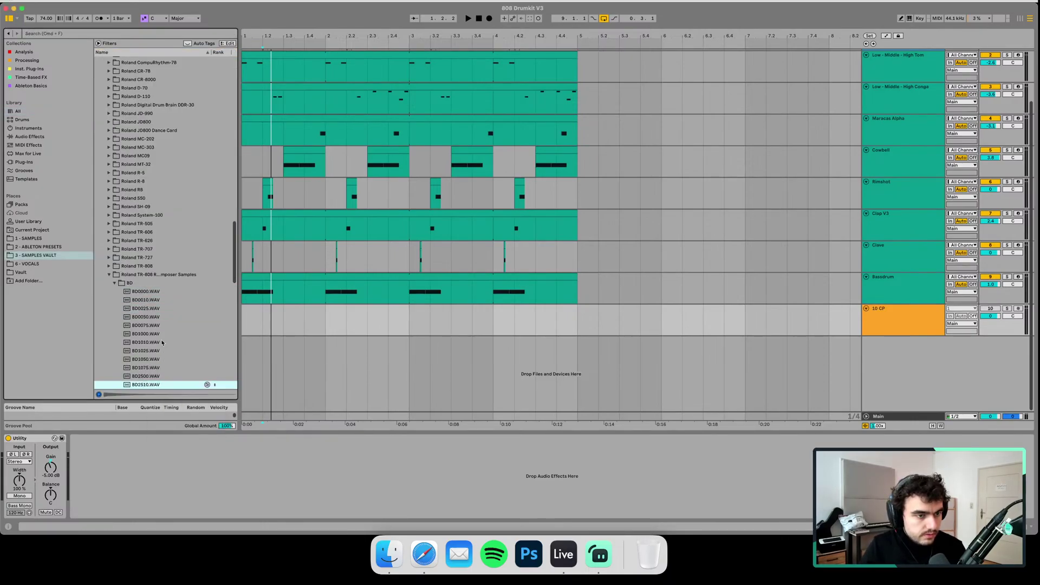
pyautogui.click(114, 192)
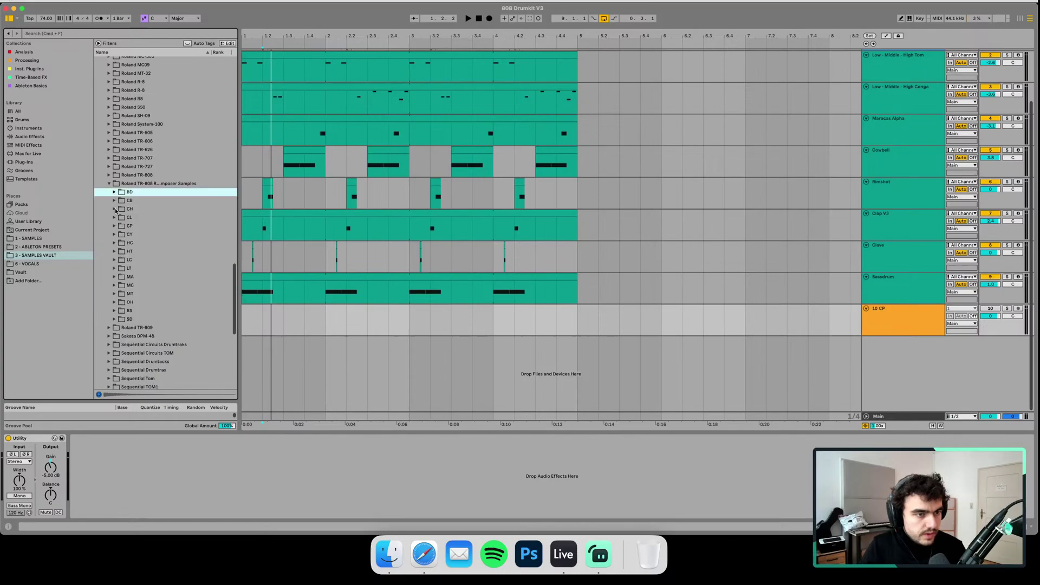
pyautogui.click(115, 320)
# - Audition the snare samples SD0000, SD0050, SD1010, SD1025 and SD1050 in the SD folder
pyautogui.click(136, 328)
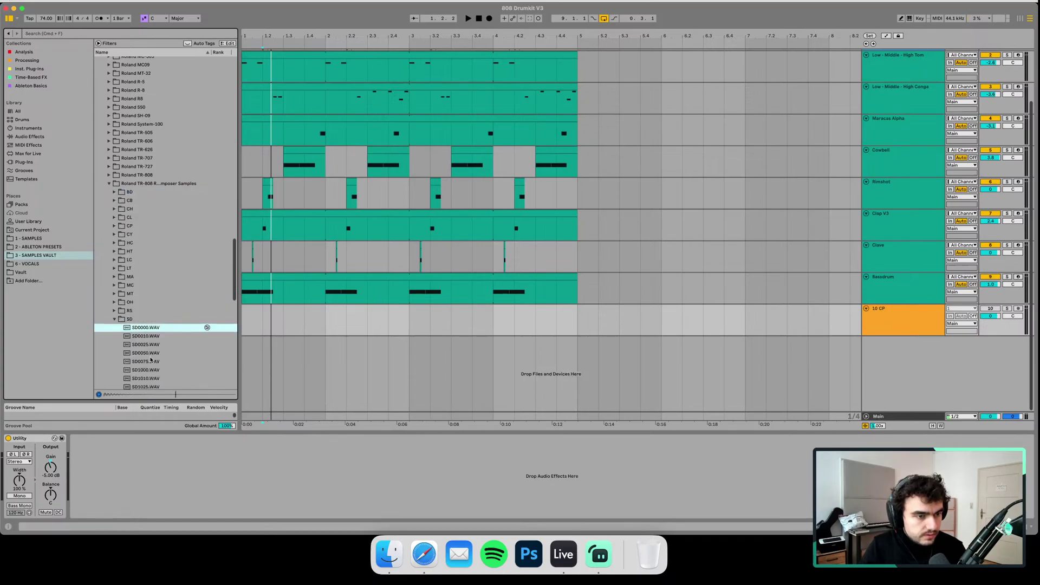
pyautogui.click(147, 353)
pyautogui.scroll(-3, 153, 295)
pyautogui.click(159, 321)
pyautogui.press('Down')
pyautogui.press('Down')
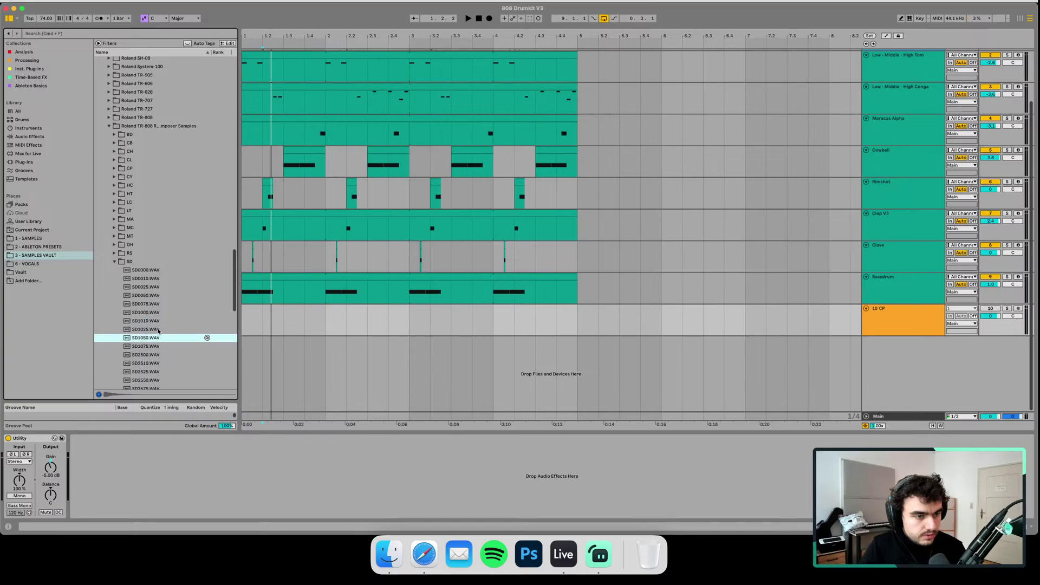
pyautogui.press('Up')
pyautogui.scroll(2, 126, 266)
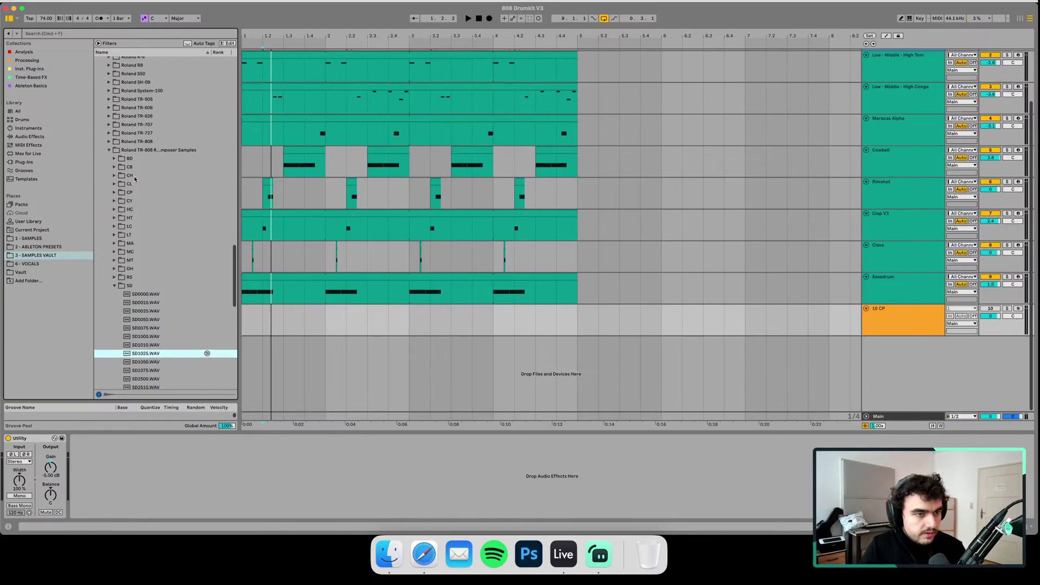
pyautogui.scroll(-7, 146, 211)
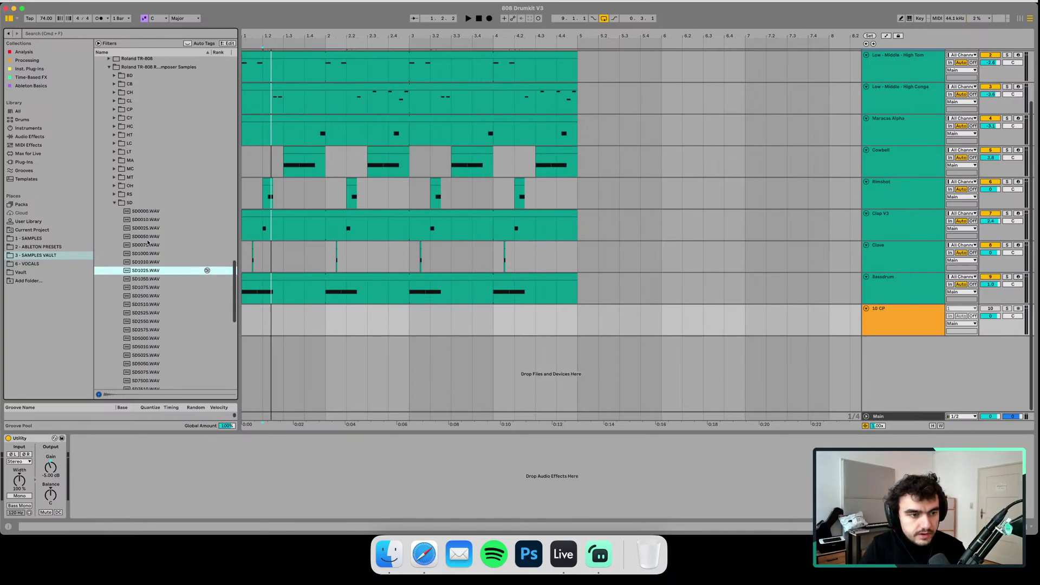
# - Restart the audition at SD0000, stepping through SD0010, SD0025, SD0075 and SD0050 to SD1025
pyautogui.click(154, 212)
pyautogui.press('Down')
pyautogui.press('Down')
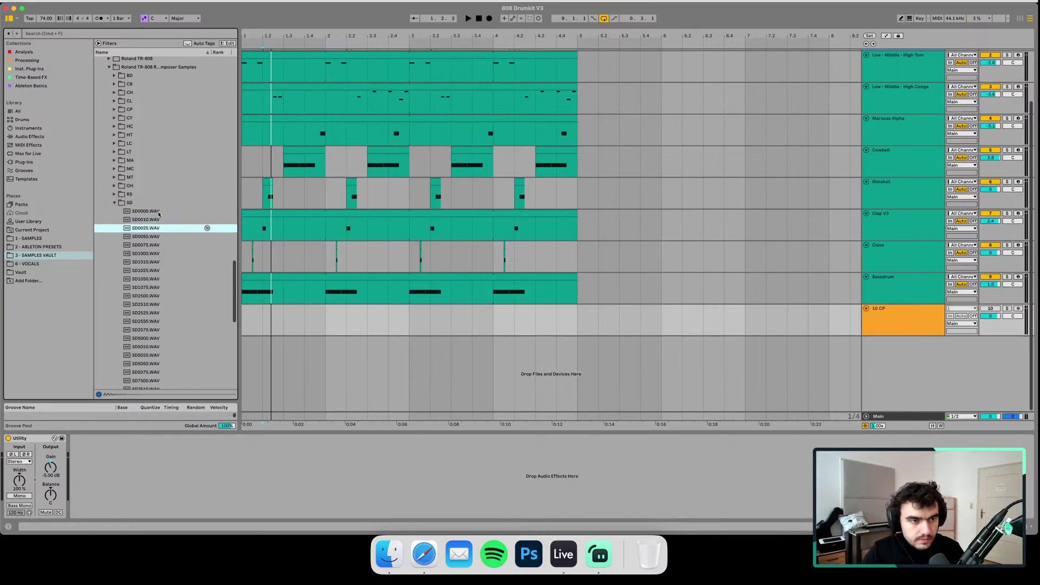
pyautogui.press('Up')
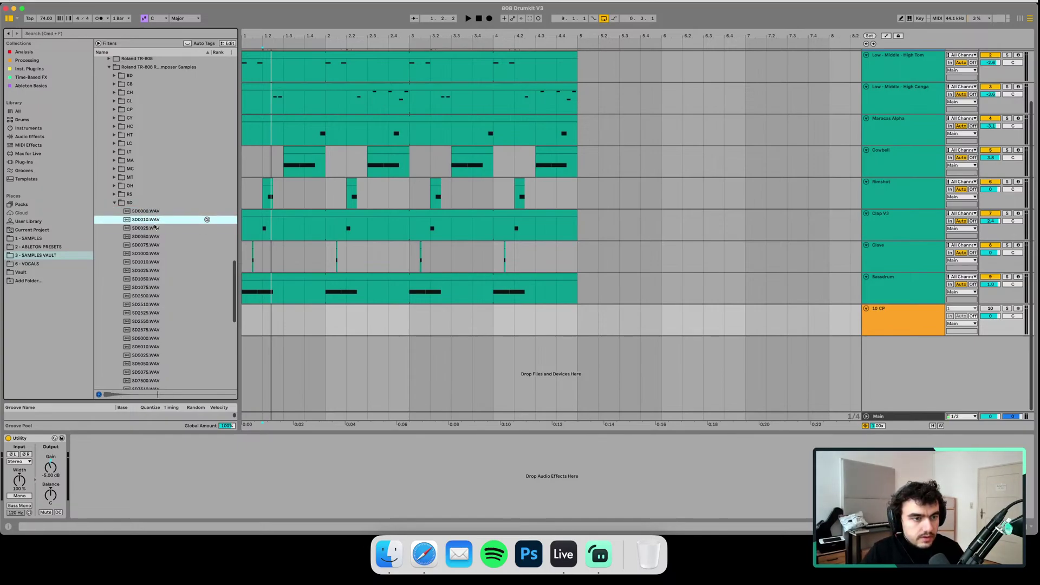
pyautogui.click(156, 244)
pyautogui.click(156, 236)
pyautogui.click(153, 270)
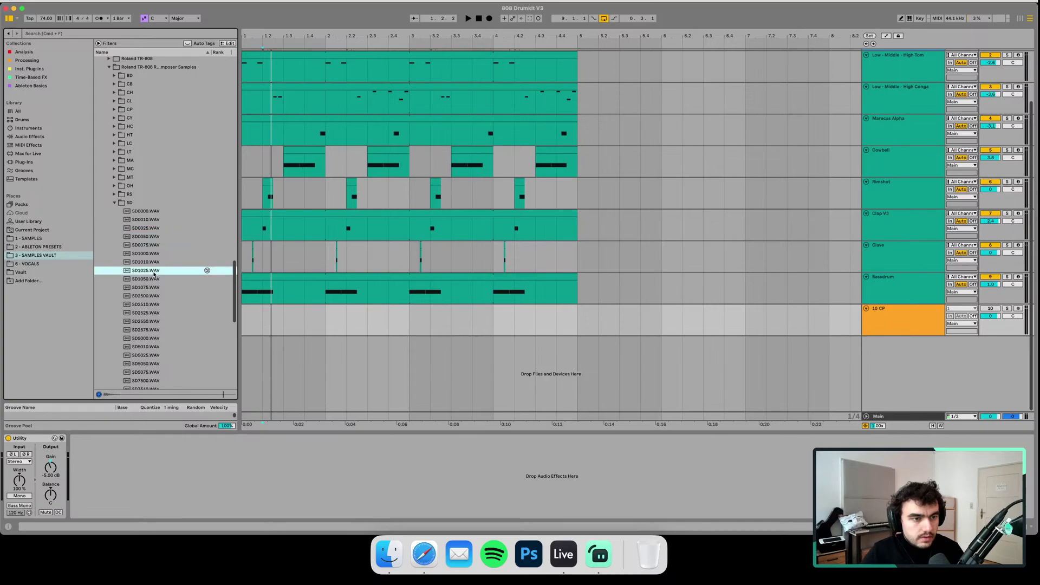
# - Audition snare samples further down the SD folder, from SD1075 through SD2525 and SD5000 to SD7575, and return to SD7500
pyautogui.click(153, 287)
pyautogui.click(150, 304)
pyautogui.click(151, 314)
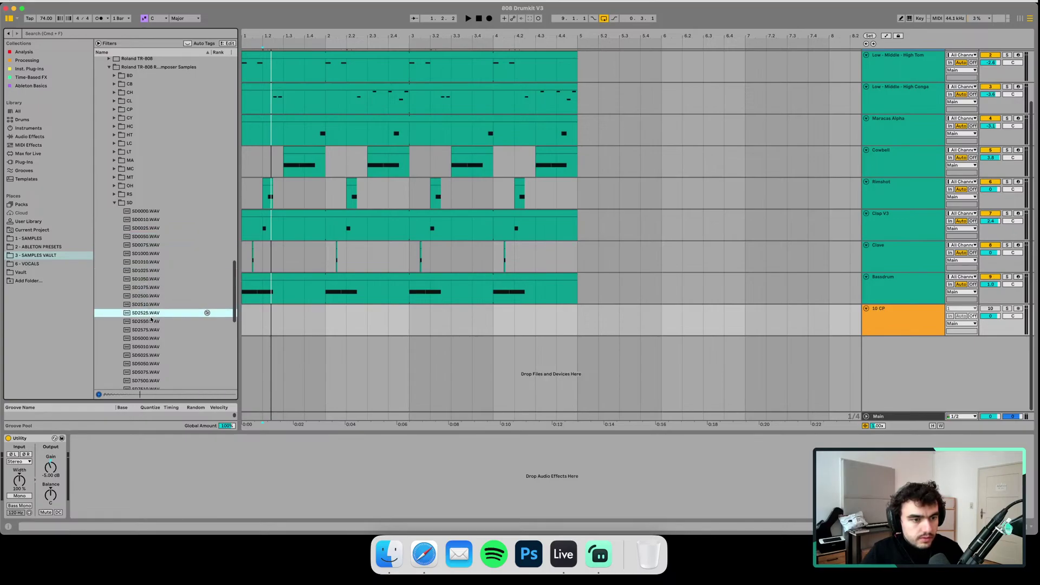
pyautogui.click(152, 339)
pyautogui.click(152, 354)
pyautogui.scroll(-2, 153, 355)
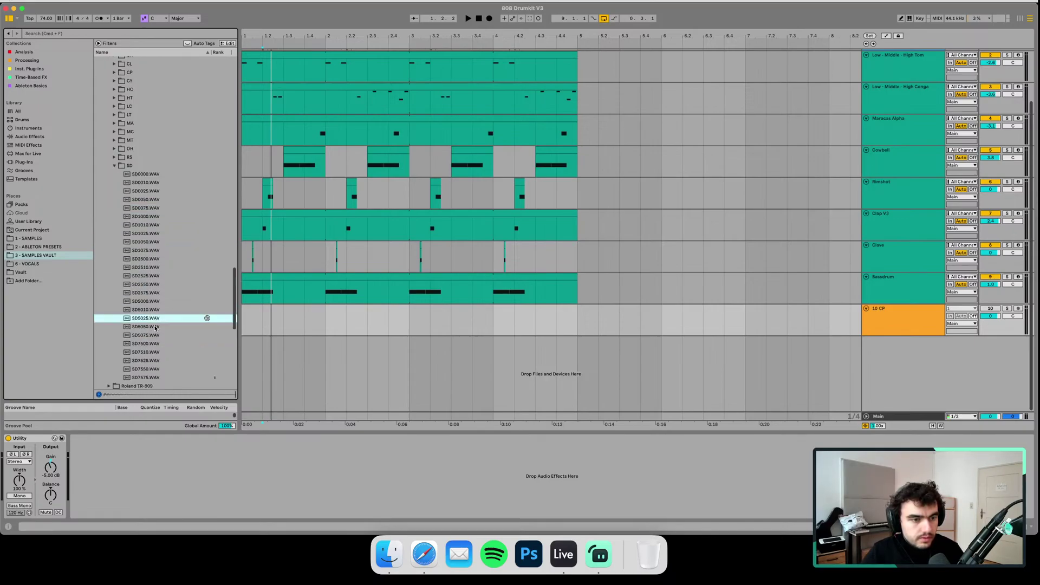
pyautogui.click(154, 344)
pyautogui.click(155, 369)
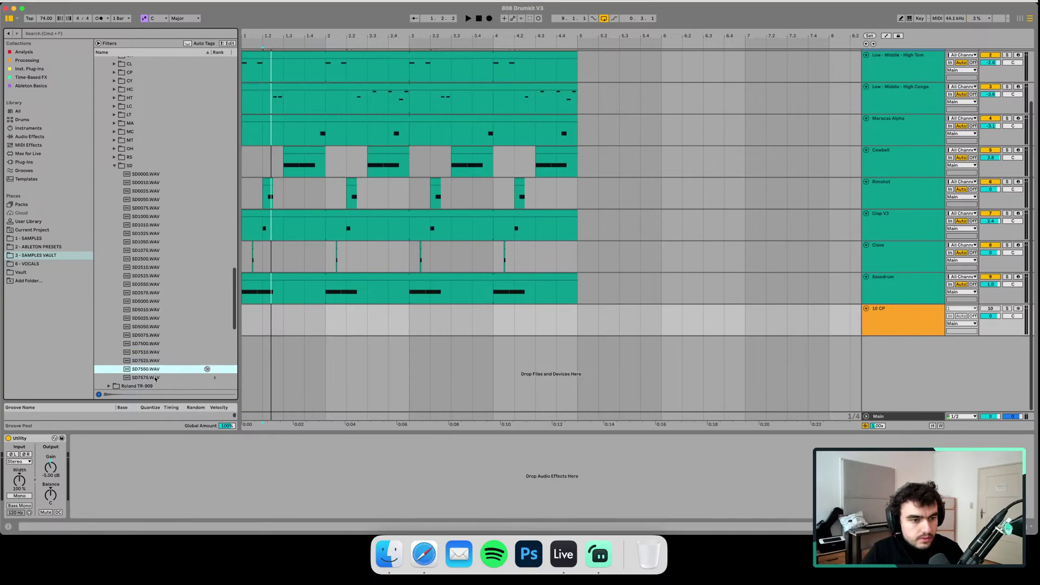
pyautogui.click(156, 377)
pyautogui.click(154, 344)
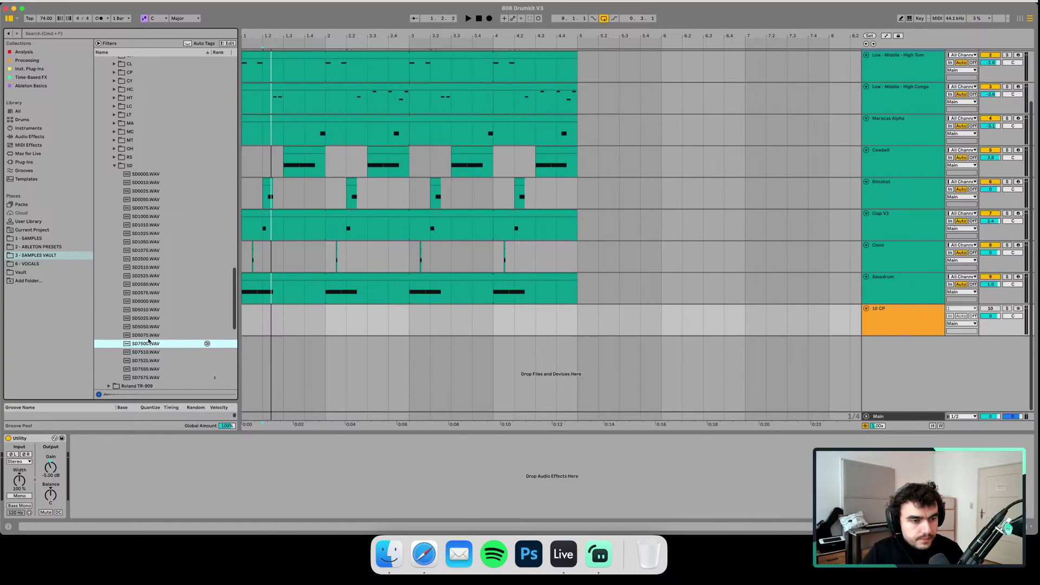
# - Compare the snare samples SD0010, SD0025, SD0050 and SD0075 by previewing them repeatedly
pyautogui.click(151, 199)
pyautogui.click(151, 191)
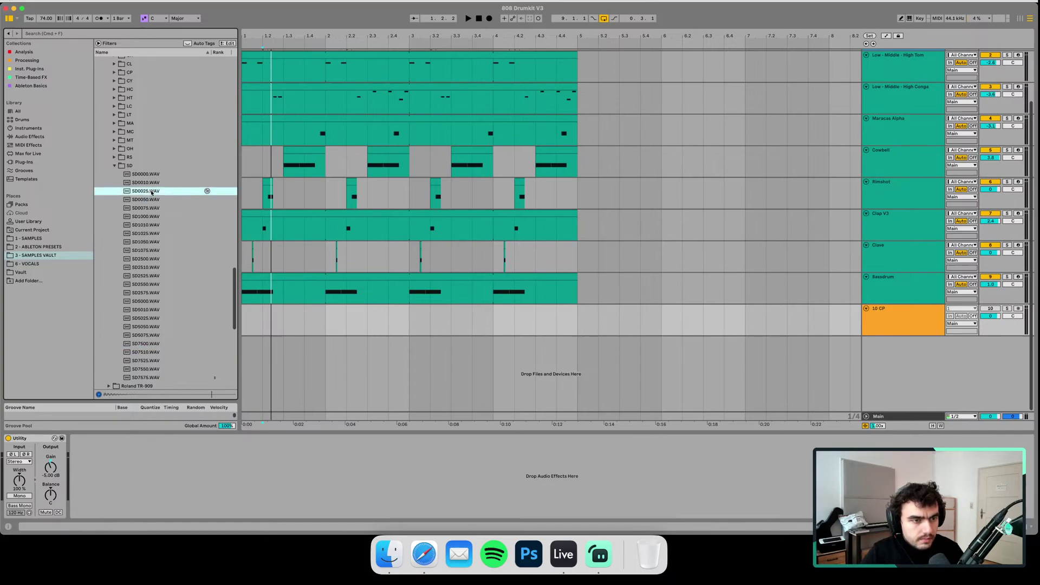
pyautogui.click(152, 183)
pyautogui.click(153, 209)
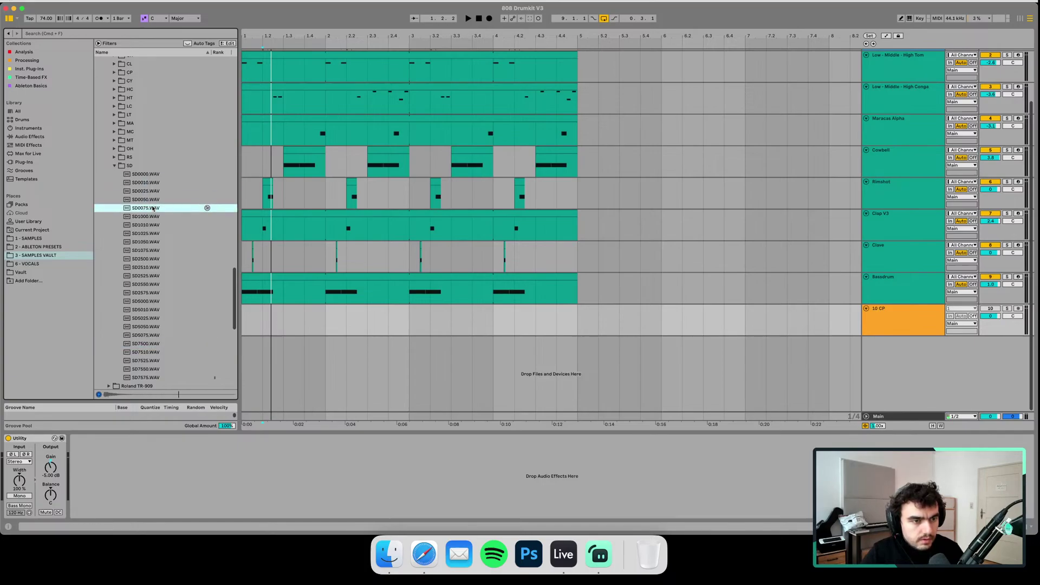
pyautogui.click(153, 200)
pyautogui.click(152, 183)
pyautogui.click(154, 200)
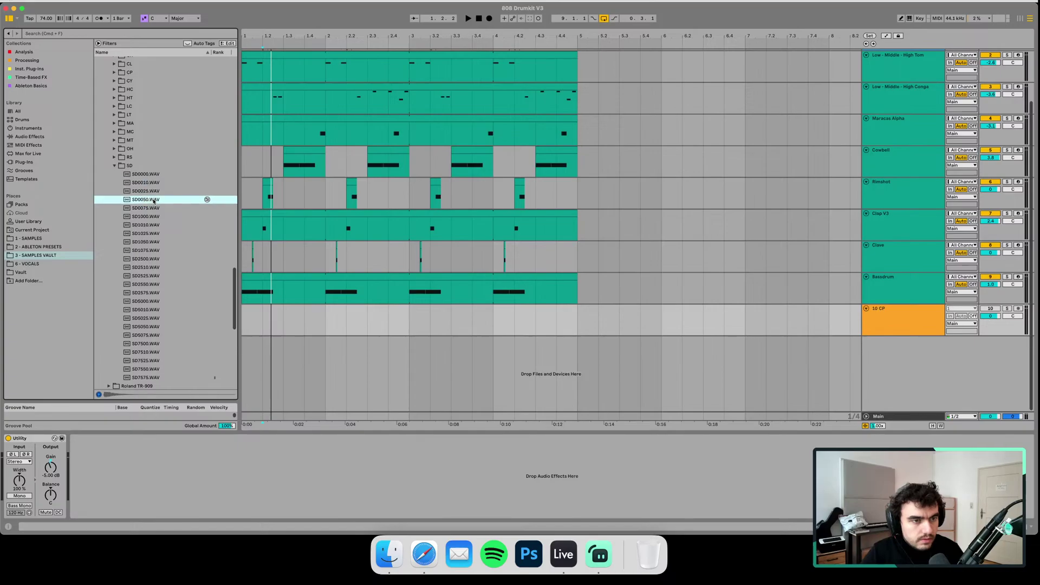
# - Preview the snares SD1000, SD1010, SD1025 and SD1050, going back over SD1025 and SD1010
pyautogui.click(157, 219)
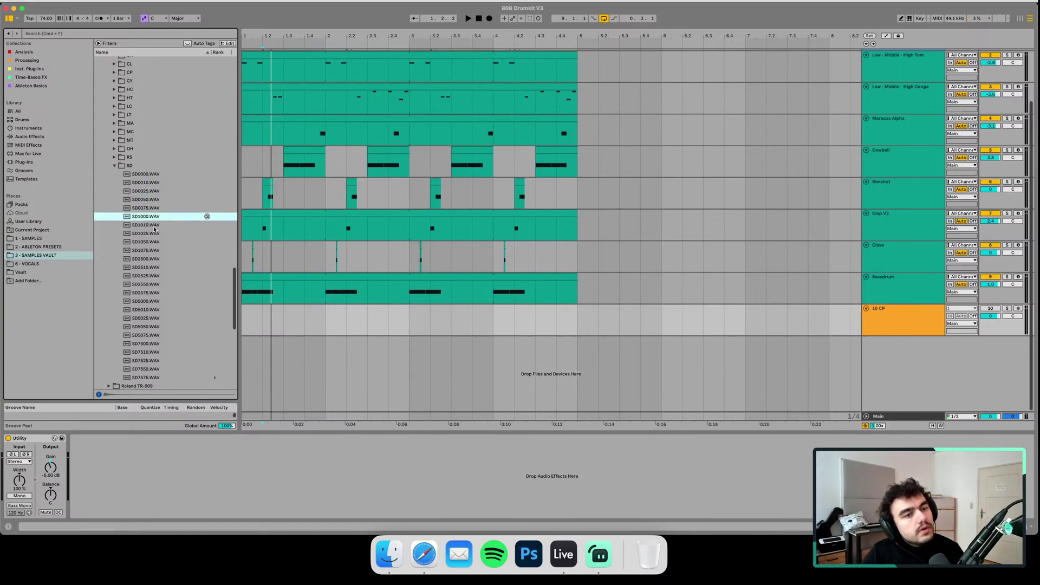
pyautogui.click(155, 226)
pyautogui.click(156, 234)
pyautogui.click(156, 242)
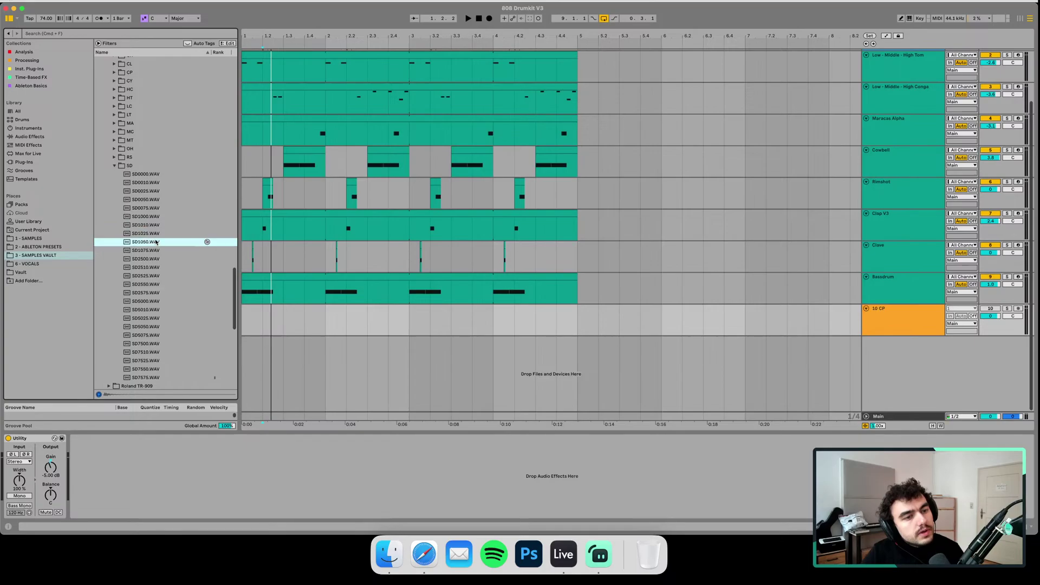
pyautogui.click(155, 233)
pyautogui.click(158, 225)
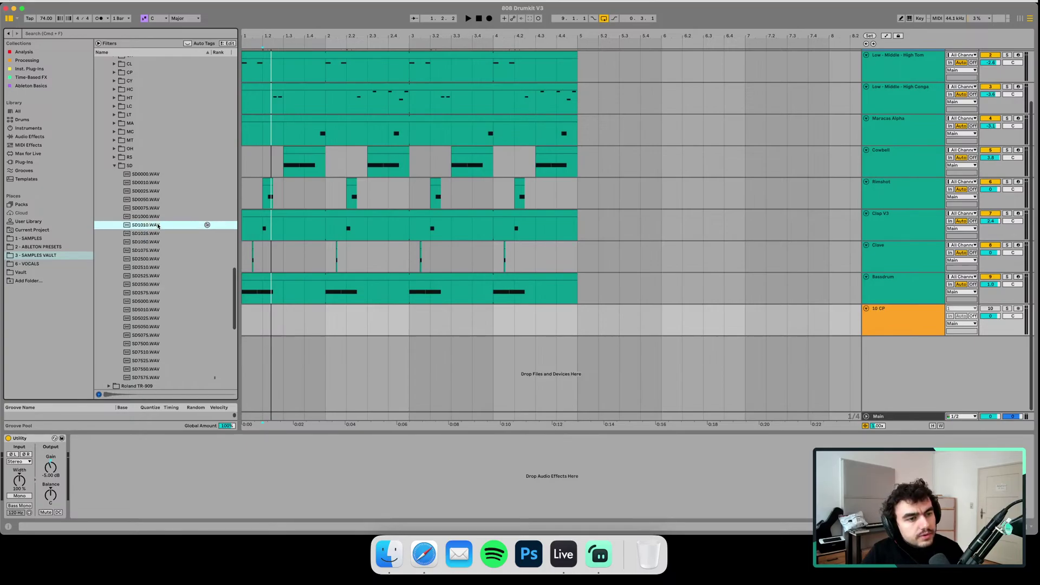
# - Play the arrangement briefly for reference and preview the SD snares from SD0010 to SD1000 against it
pyautogui.press('space')
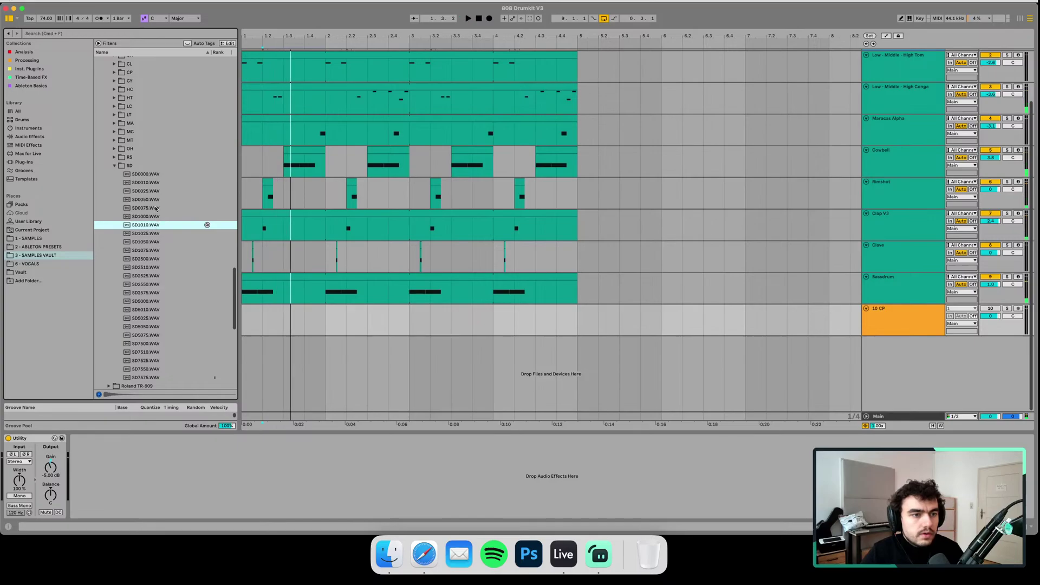
pyautogui.click(155, 199)
pyautogui.click(156, 190)
pyautogui.click(157, 183)
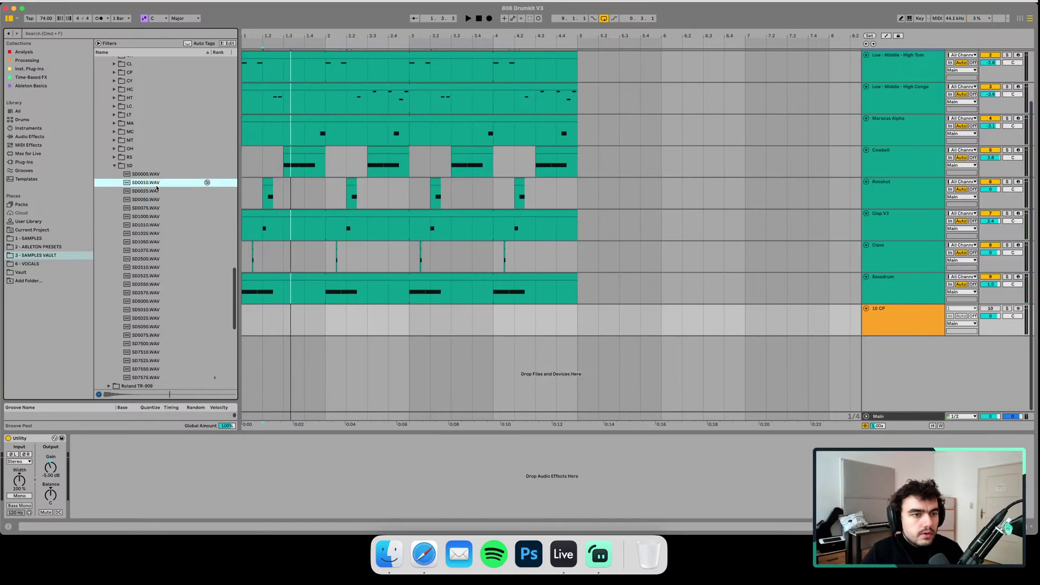
pyautogui.click(158, 199)
pyautogui.click(158, 208)
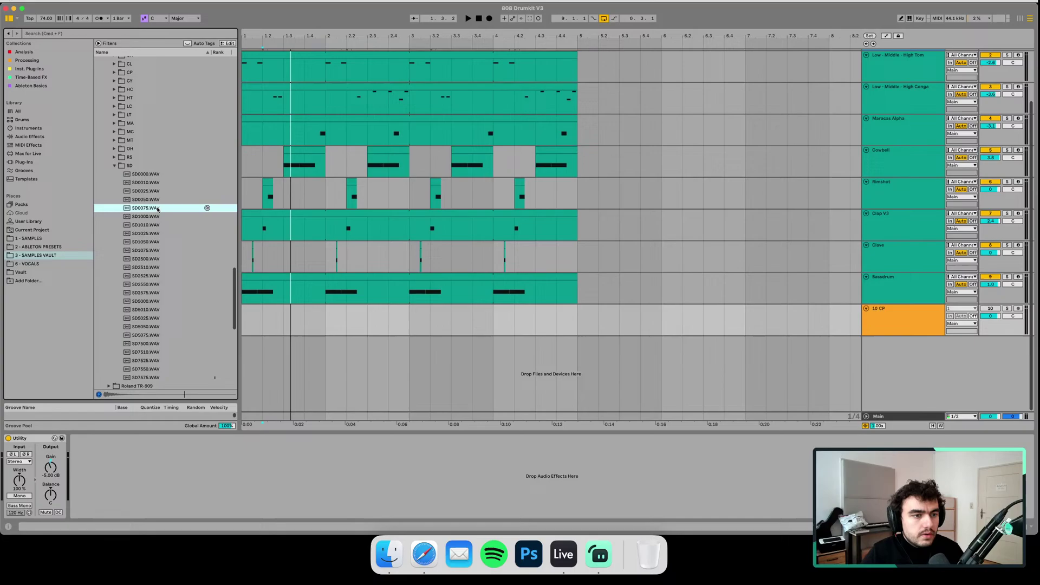
pyautogui.click(155, 183)
pyautogui.click(156, 216)
# - Place the SD0075.WAV snare sample on the 10 CP track at bar 6 and select that track
pyautogui.click(156, 210)
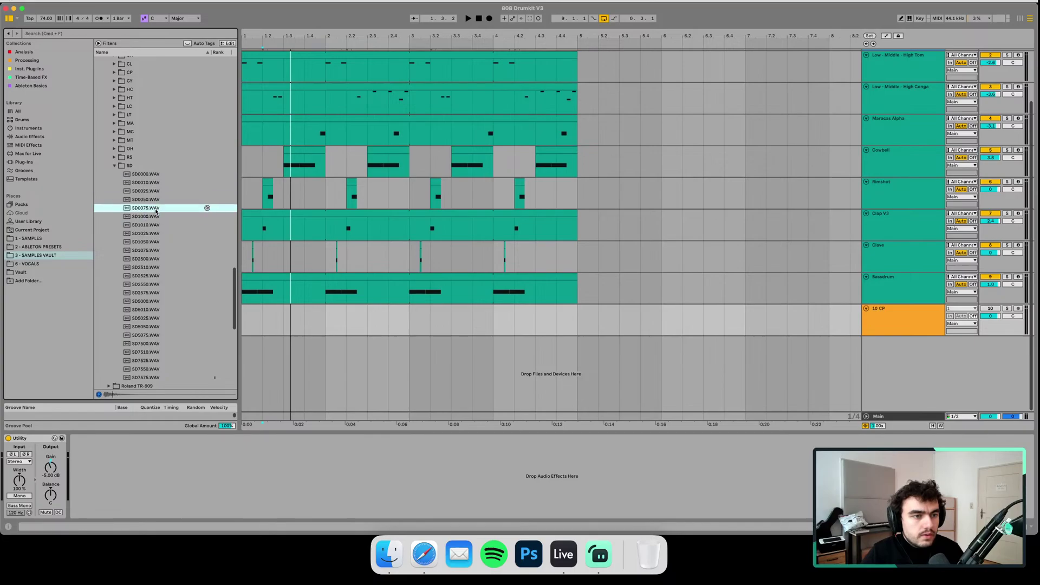
pyautogui.moveTo(157, 211)
pyautogui.mouseDown()
pyautogui.moveTo(623, 320)
pyautogui.moveTo(586, 323)
pyautogui.moveTo(661, 324)
pyautogui.mouseUp()
pyautogui.click(886, 325)
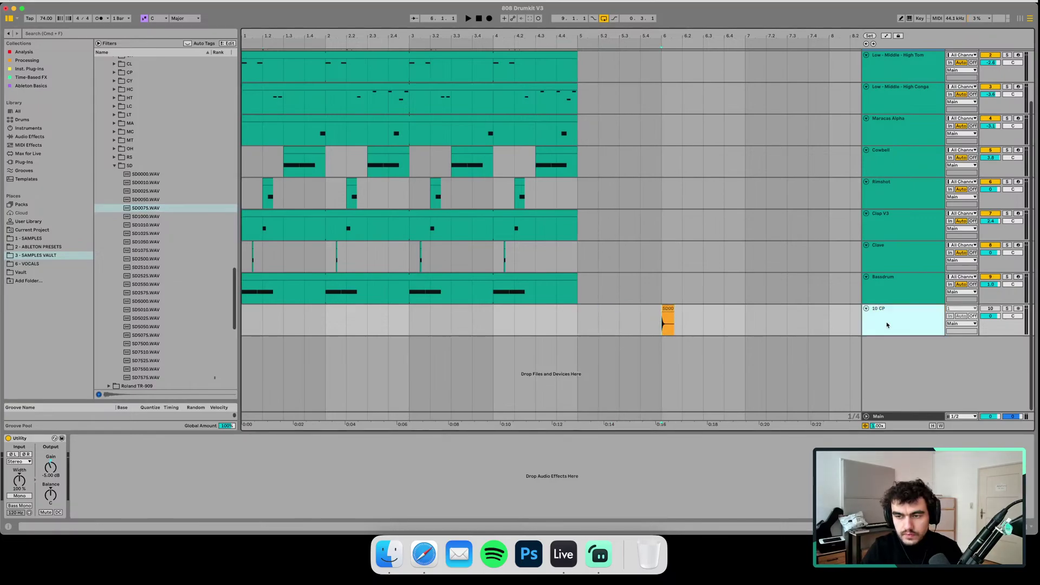
# - Duplicate the Bassdrum track below the 10 CP sample track and rename the 10 CP track Snare
pyautogui.click(890, 290)
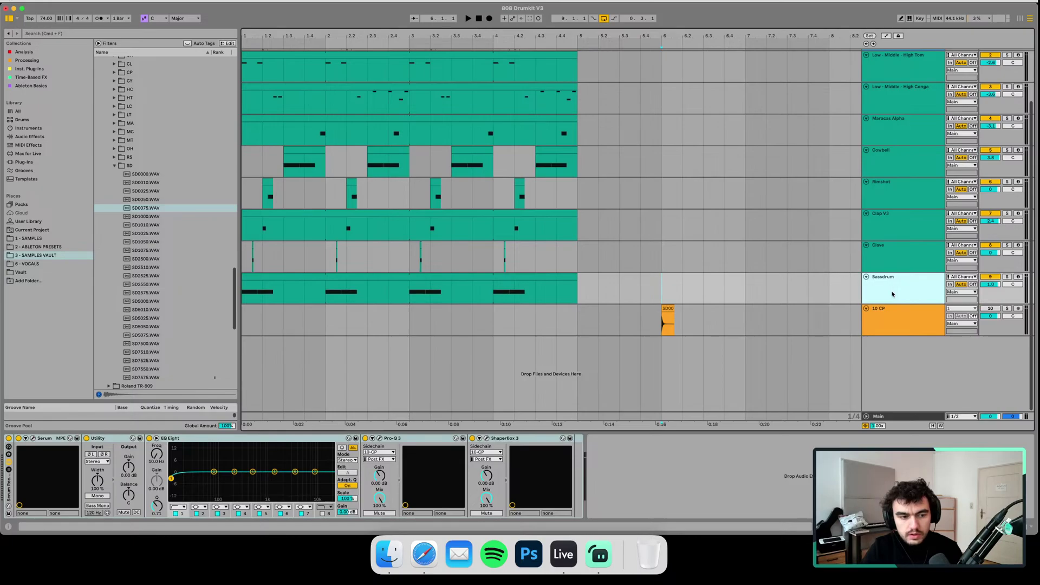
pyautogui.moveTo(890, 291); pyautogui.dragTo(886, 345)
pyautogui.click(890, 318)
pyautogui.press('super+r')
pyautogui.write('Snare')
pyautogui.press('Return')
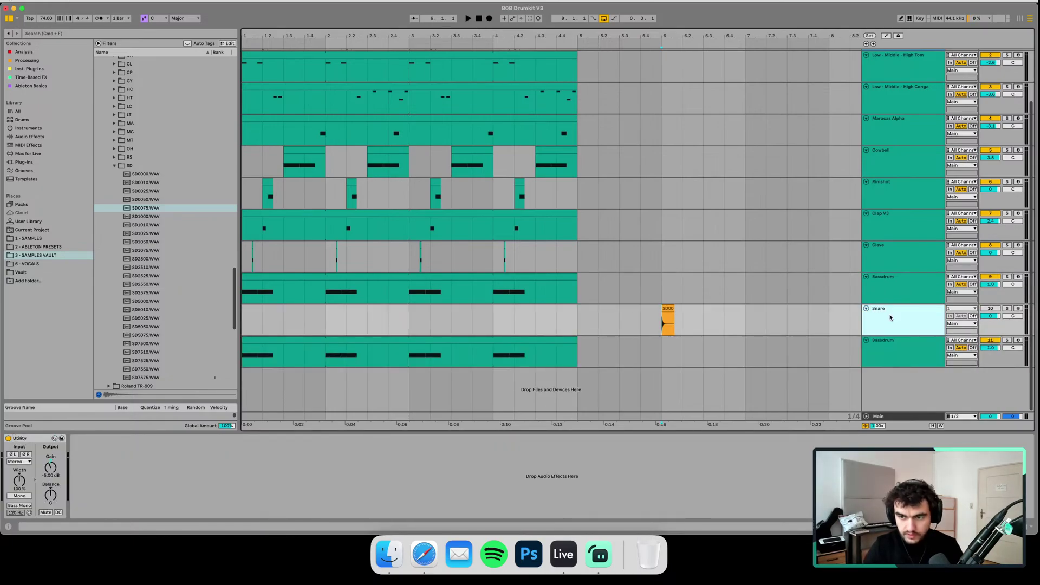
# - Rename the duplicated Bassdrum track Snare and color it orange like the snare sample track
pyautogui.click(883, 352)
pyautogui.press('super+r')
pyautogui.write('Snare')
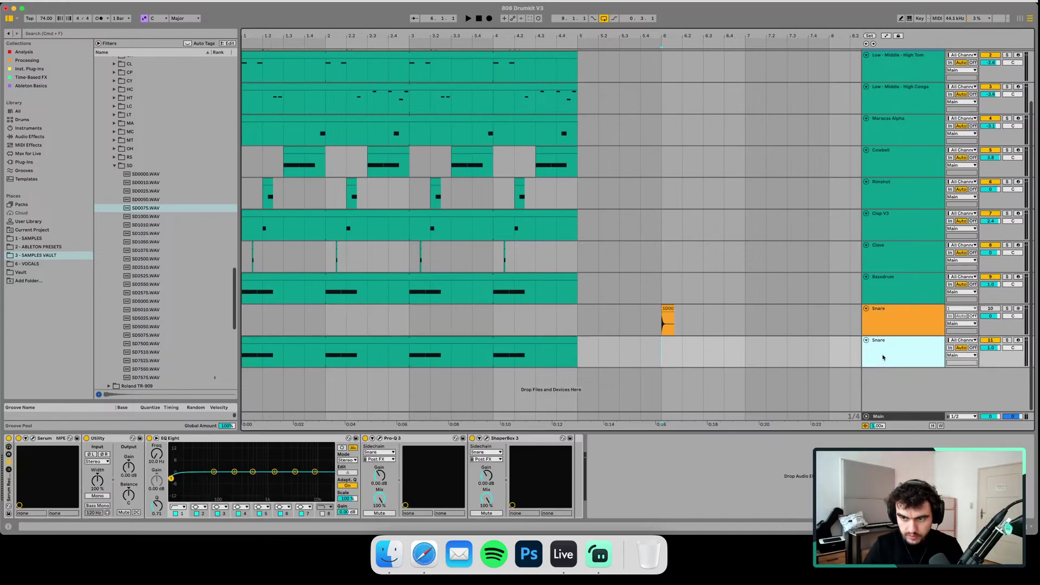
pyautogui.press('Return')
pyautogui.rightClick(883, 356)
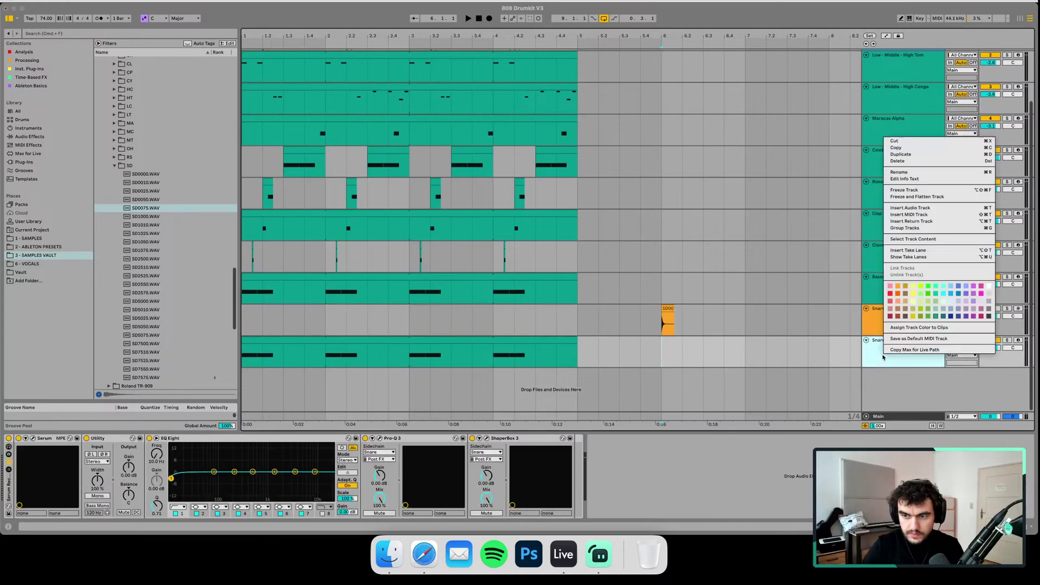
pyautogui.click(898, 286)
pyautogui.click(891, 353)
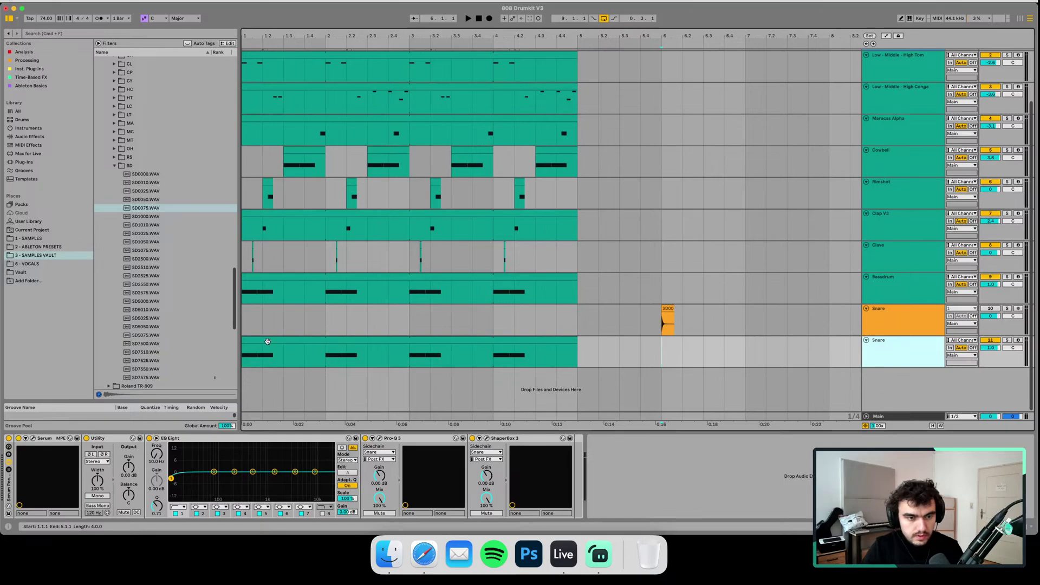
# - Move the duplicated track's MIDI clip to bar 6, cut it down to one bar and open its notes
pyautogui.moveTo(267, 340); pyautogui.dragTo(687, 343)
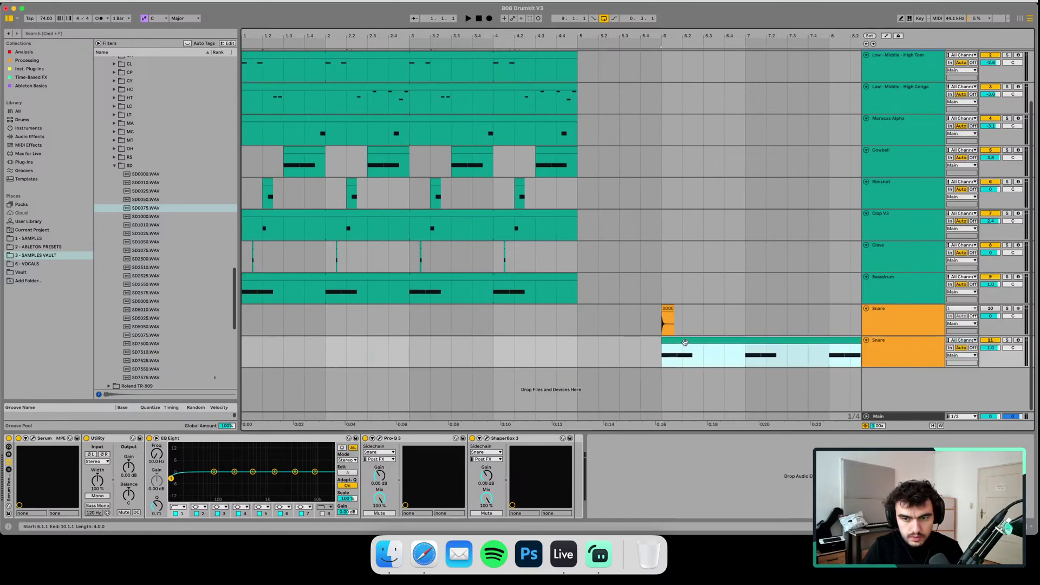
pyautogui.click(744, 356)
pyautogui.press('super+e')
pyautogui.press('Delete')
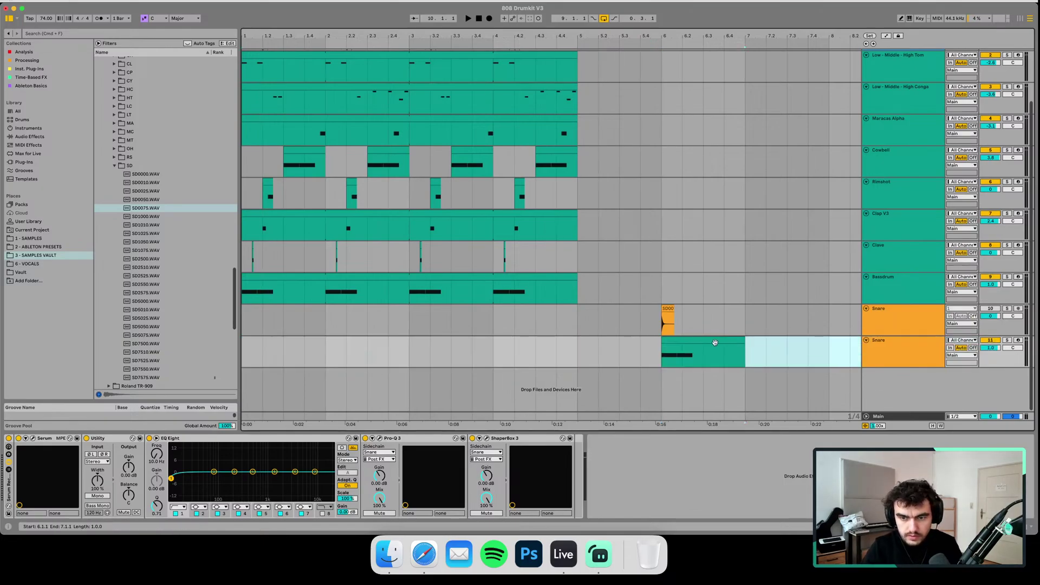
pyautogui.doubleClick(714, 341)
pyautogui.press('Delete')
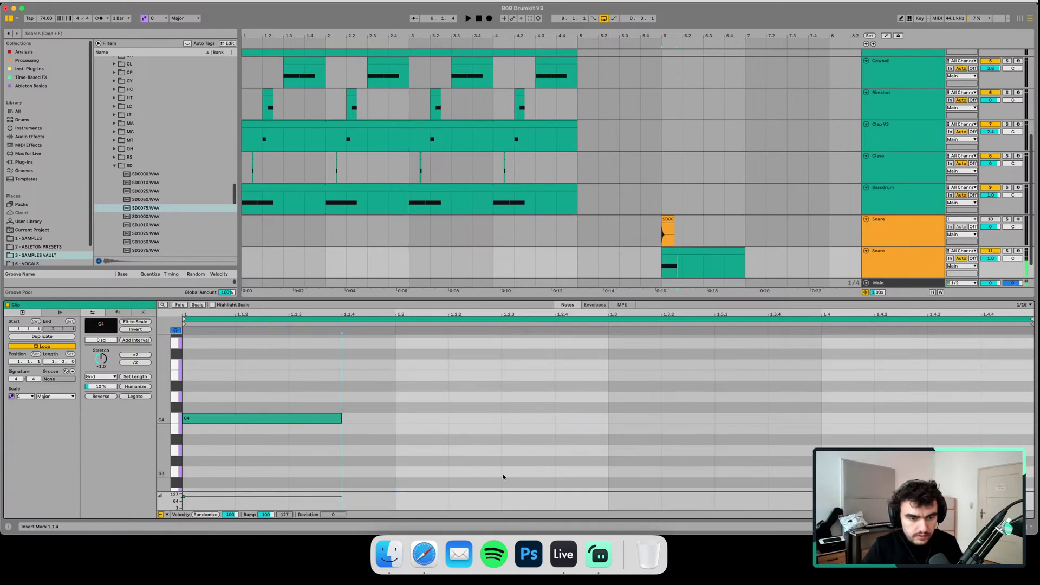
# - Read the live chat in Streamlabs Desktop, return to Ableton Live and show the Snare MIDI track's devices
pyautogui.click(598, 553)
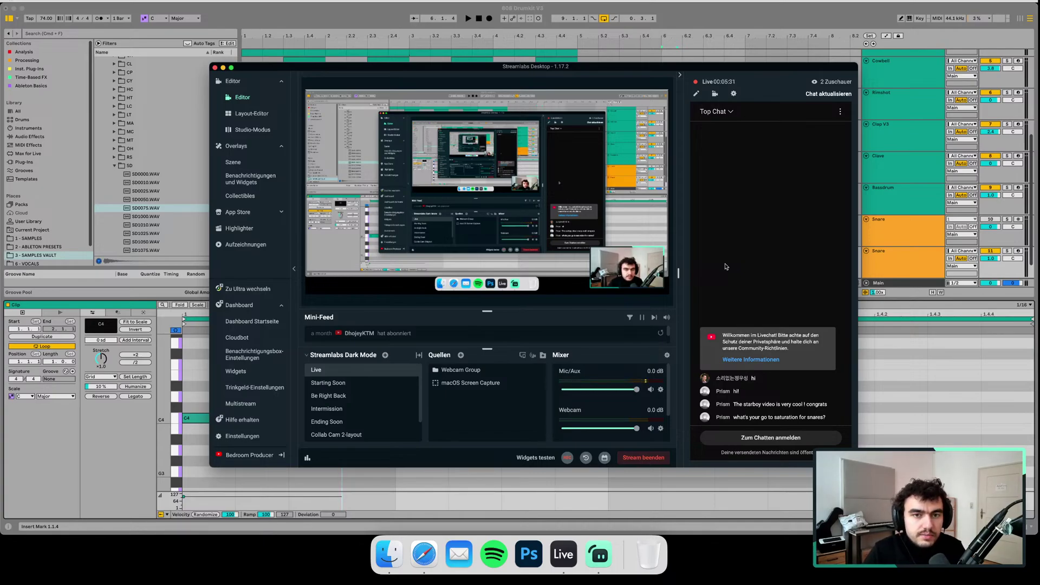
pyautogui.click(320, 21)
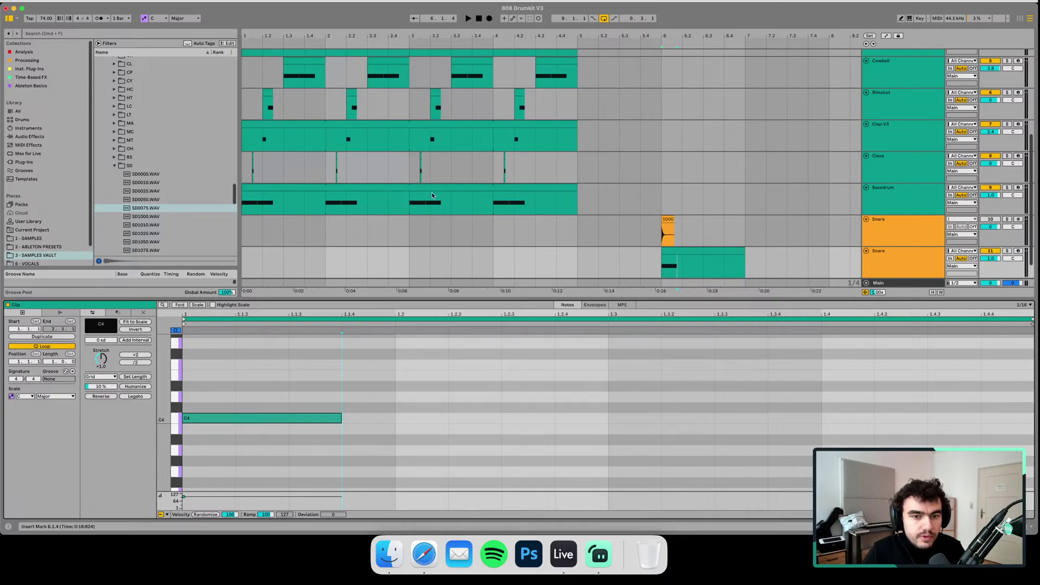
pyautogui.moveTo(472, 298); pyautogui.dragTo(475, 369)
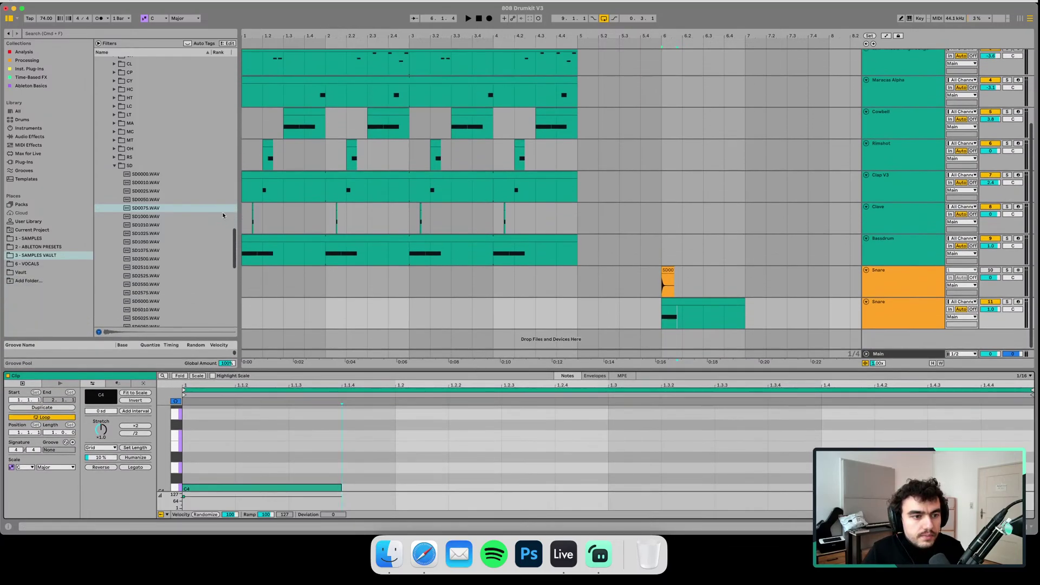
pyautogui.click(904, 319)
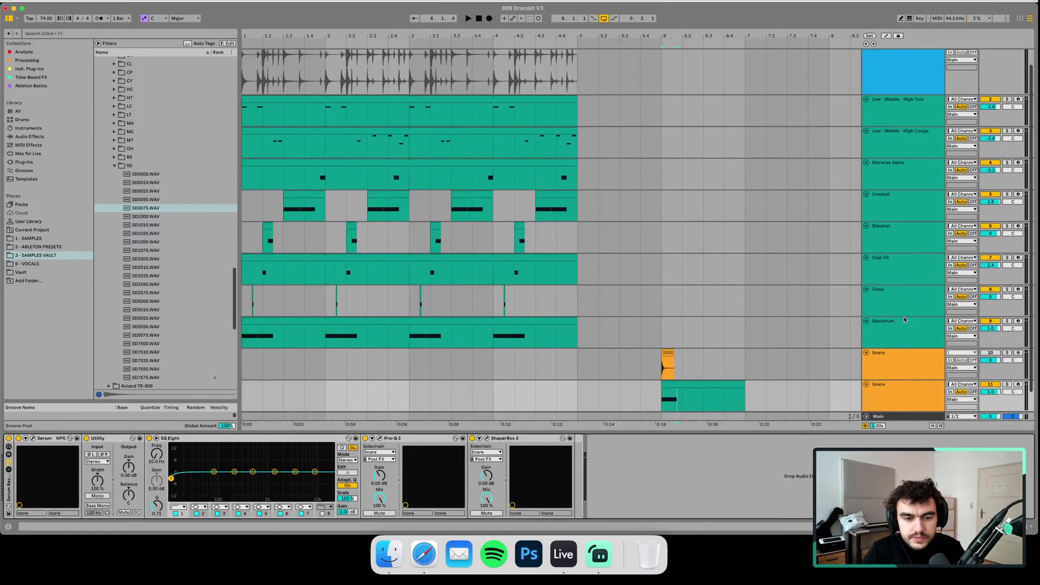
# - Search the browser for "satur" and add Saturn 2 after ShaperBox 3 on the Snare MIDI track
pyautogui.click(27, 60)
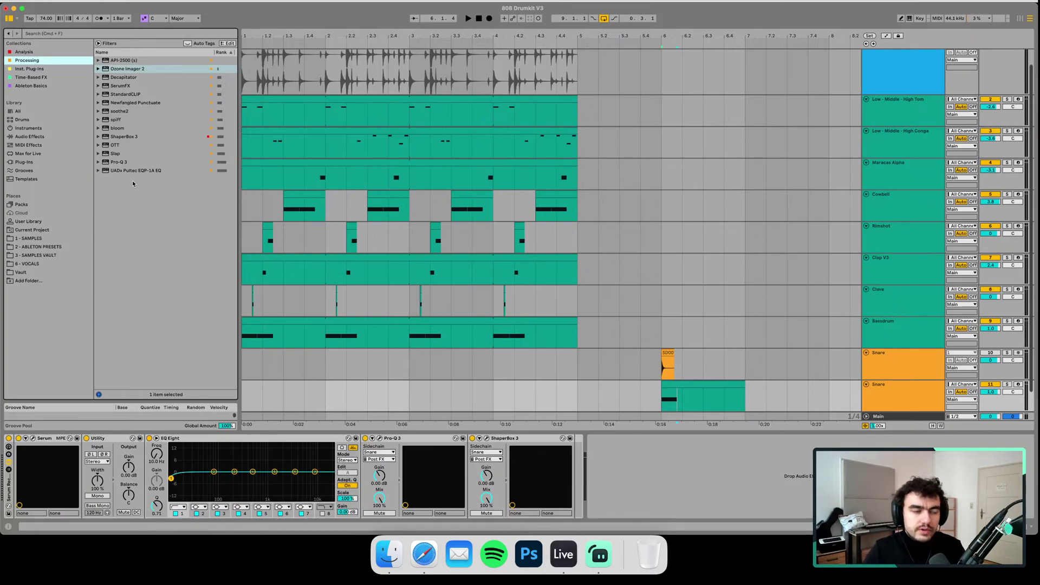
pyautogui.press('super+f')
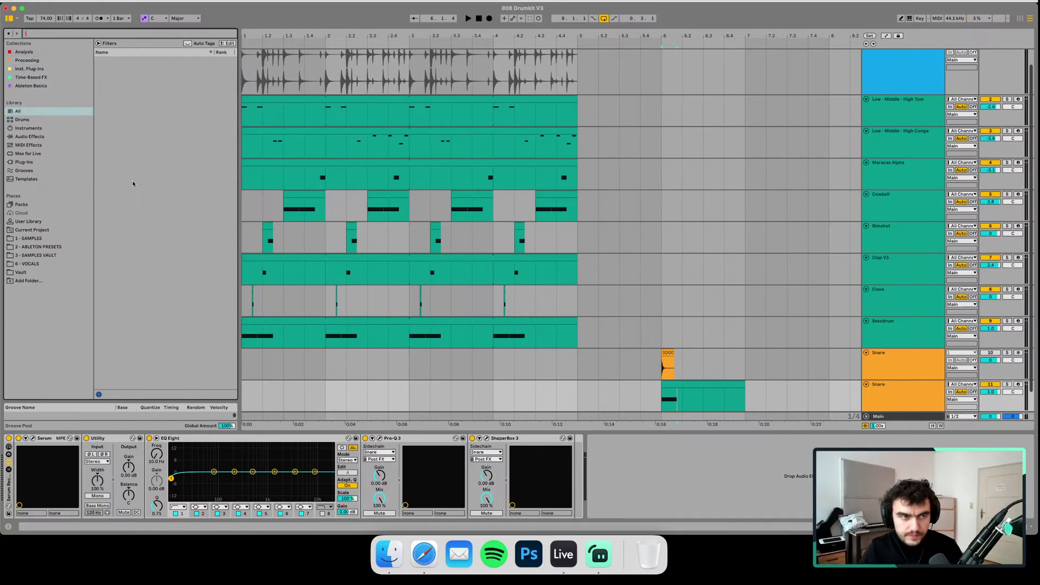
pyautogui.write('satur')
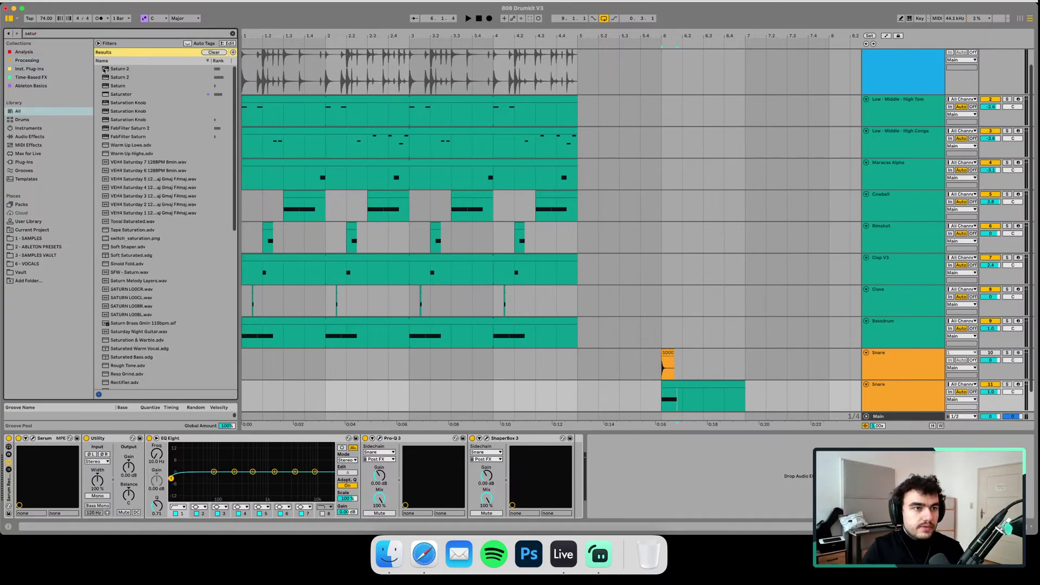
pyautogui.moveTo(105, 70); pyautogui.dragTo(667, 466)
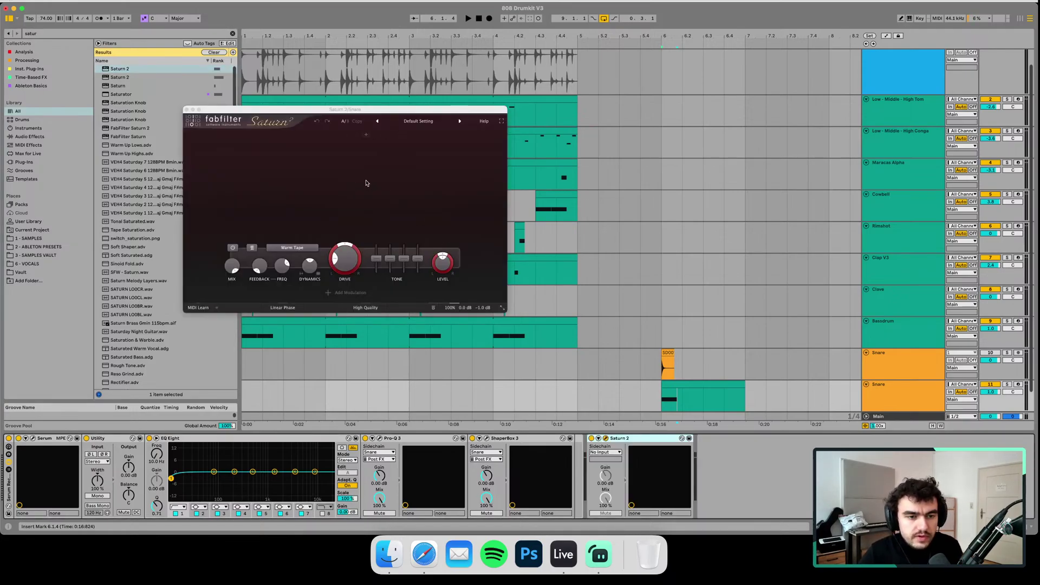
pyautogui.moveTo(351, 110); pyautogui.dragTo(461, 142)
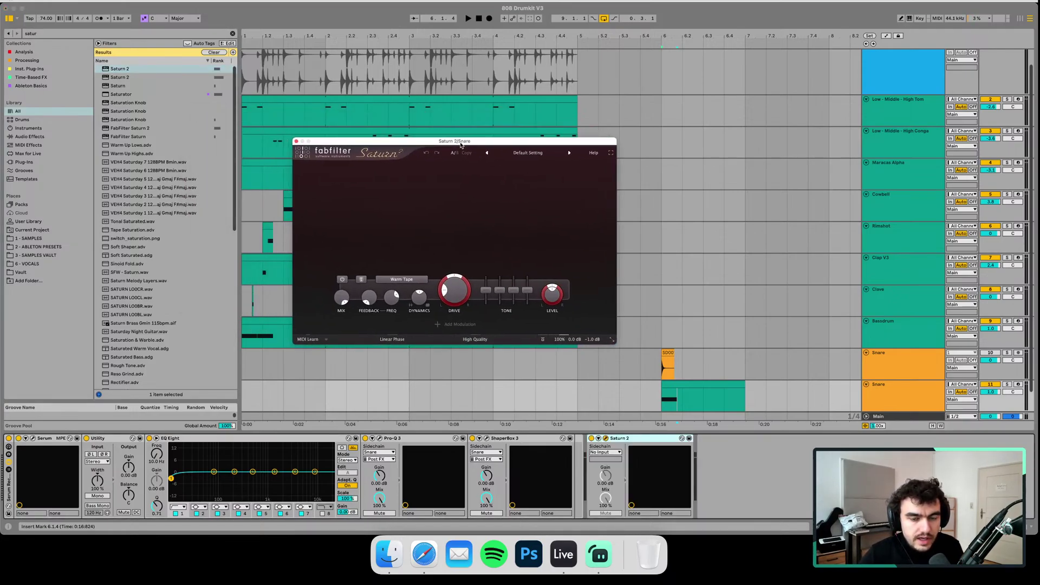
# - Look through Saturn 2's modulation sources and presets, and remove the plug-in from the Snare MIDI track
pyautogui.click(457, 325)
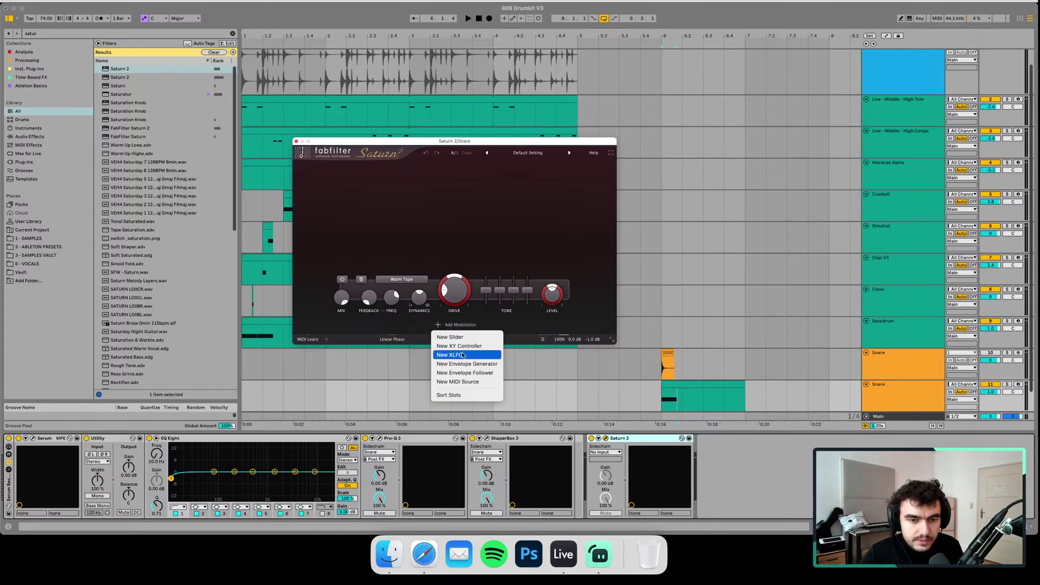
pyautogui.click(460, 323)
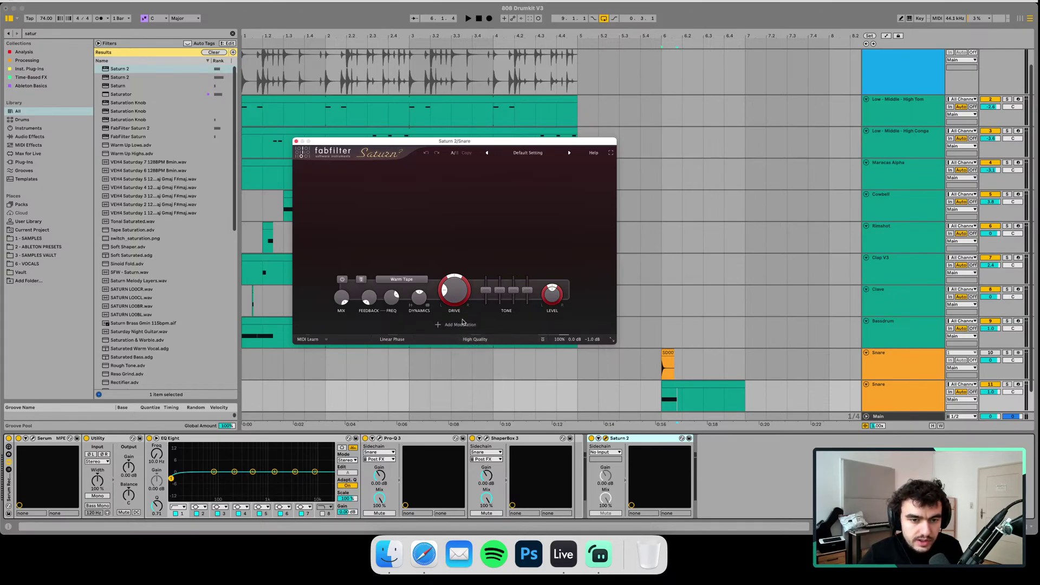
pyautogui.click(521, 154)
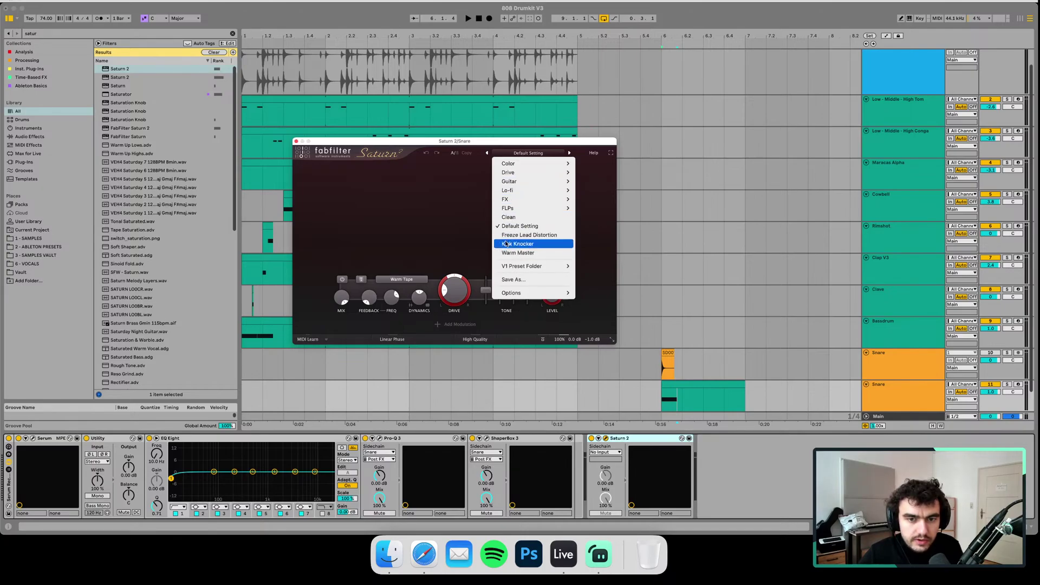
pyautogui.click(406, 211)
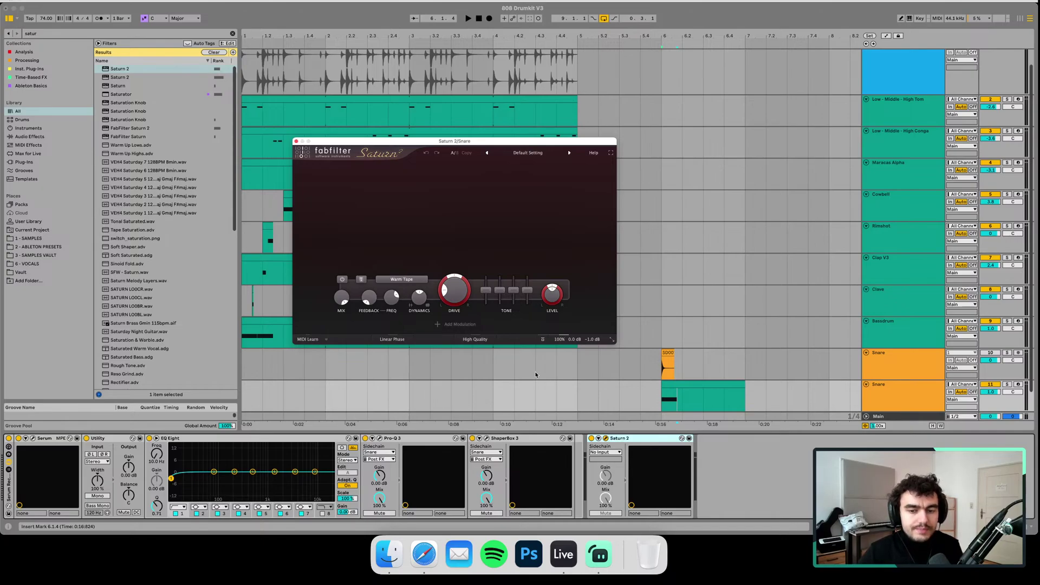
pyautogui.click(622, 439)
pyautogui.press('Delete')
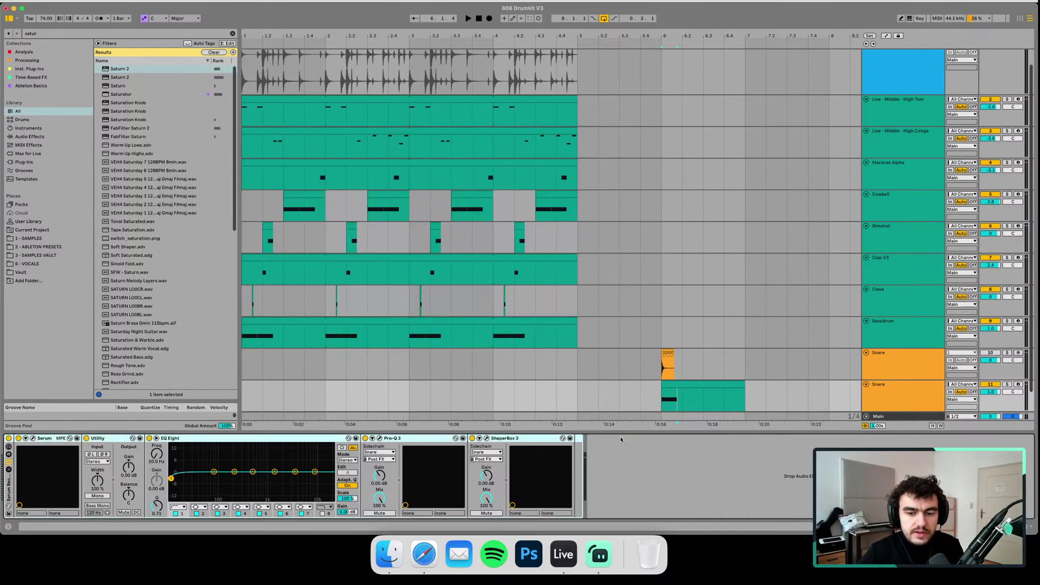
# - Search the browser for "drum", add Drum Buss after ShaperBox 3 as a saturation example, and remove it
pyautogui.press('super+f')
pyautogui.write('drum')
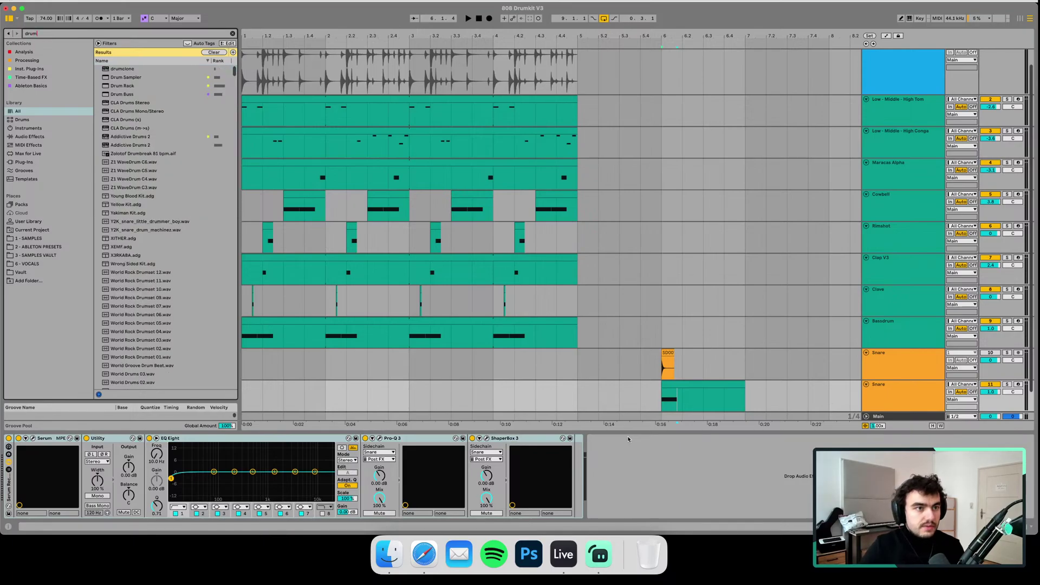
pyautogui.moveTo(123, 95); pyautogui.dragTo(595, 455)
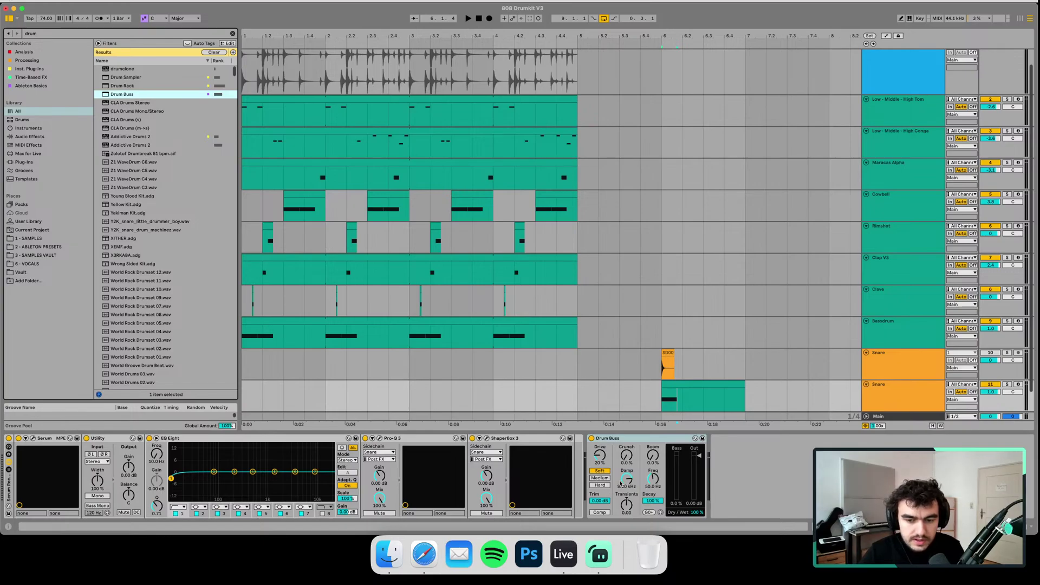
pyautogui.click(614, 439)
pyautogui.press('Delete')
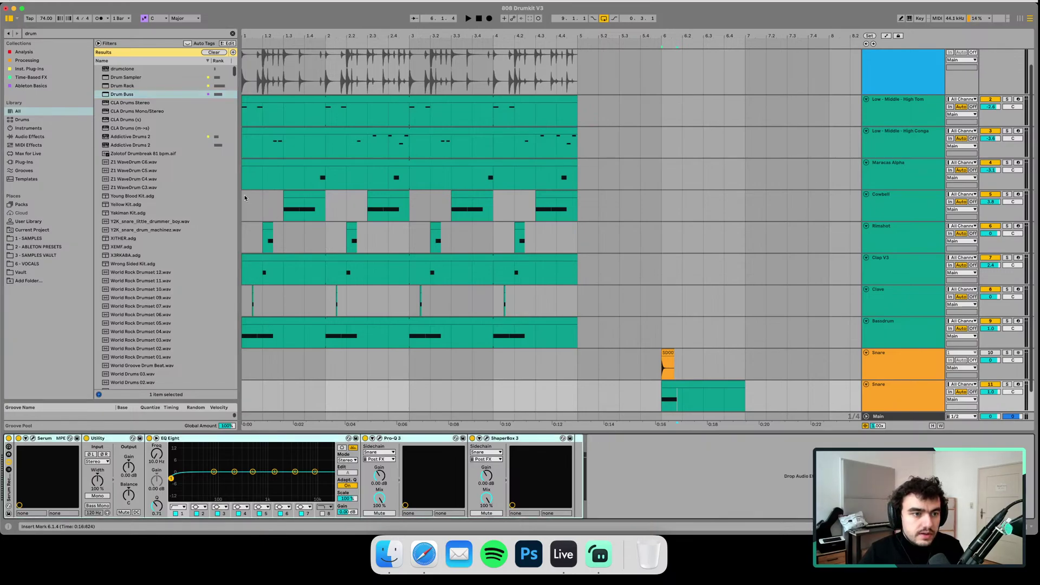
# - Search the browser for "sat", add Saturator after ShaperBox 3 on the Snare MIDI track, and remove it
pyautogui.press('super+f')
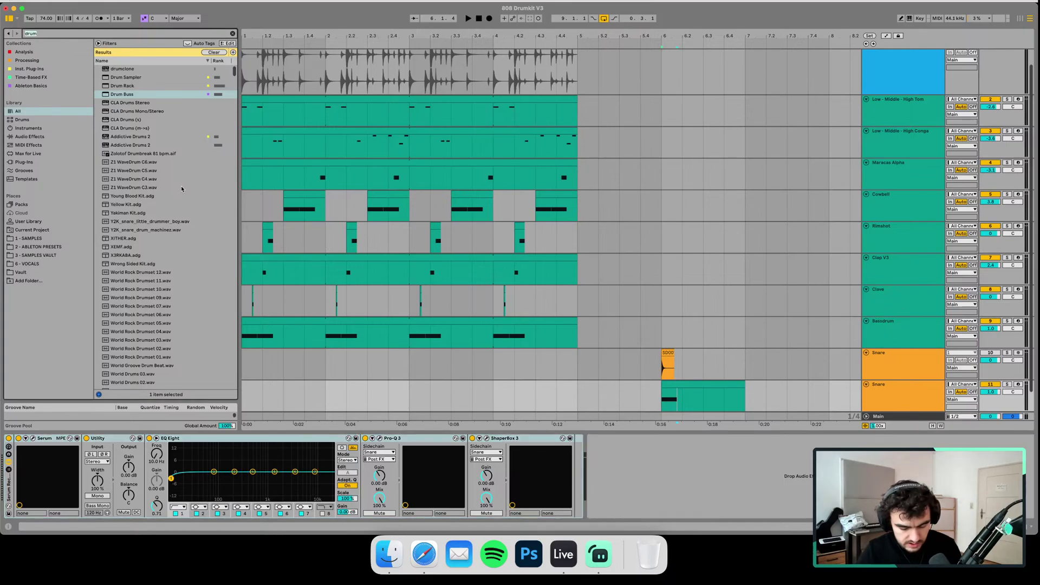
pyautogui.write('sat')
pyautogui.moveTo(123, 91); pyautogui.dragTo(598, 452)
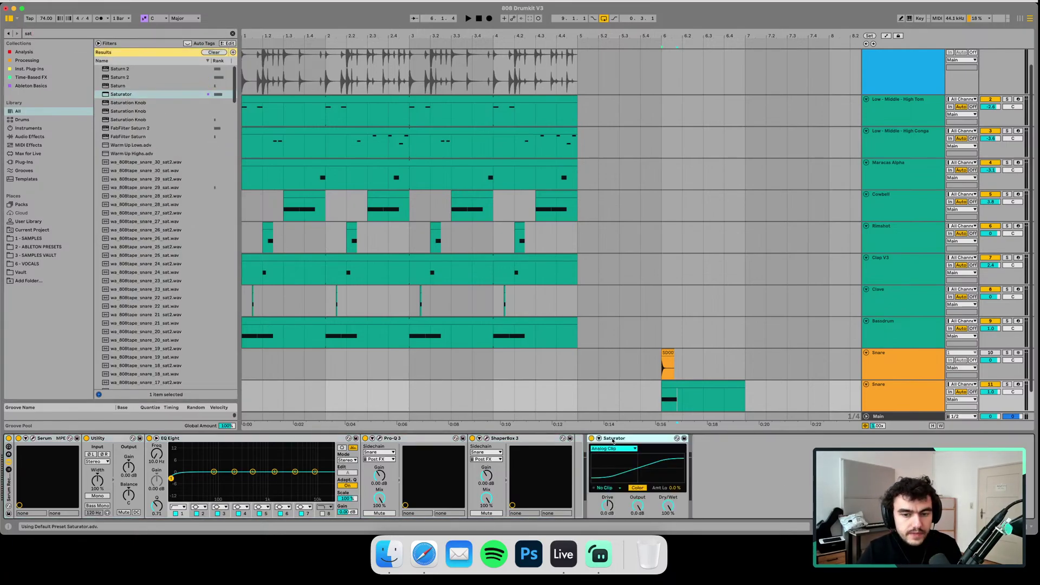
pyautogui.press('Delete')
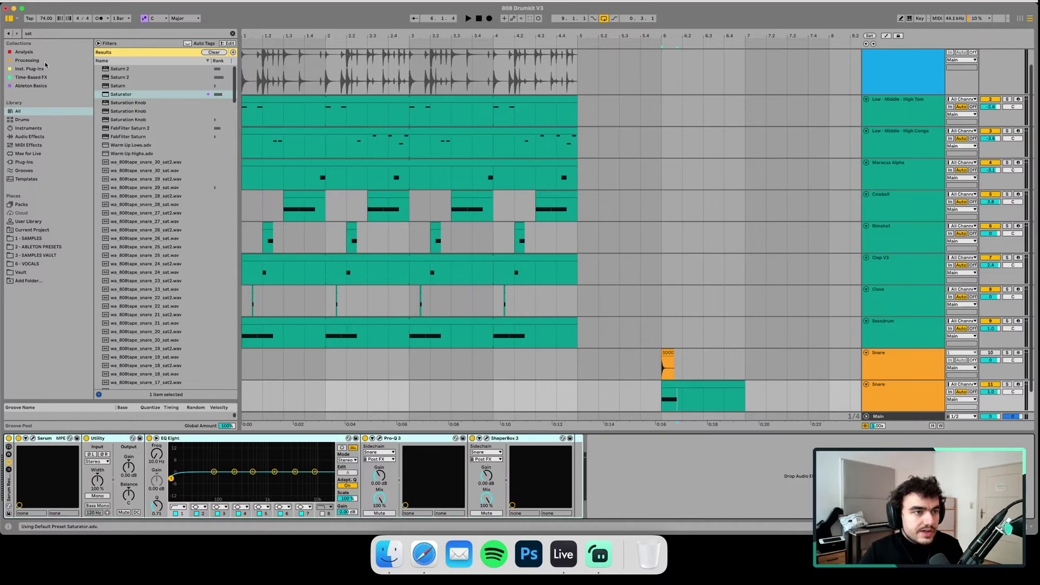
# - Clear the browser search and point out UADx Pultec EQP-1A EQ and Decapitator in the Processing collection
pyautogui.click(79, 61)
pyautogui.click(232, 34)
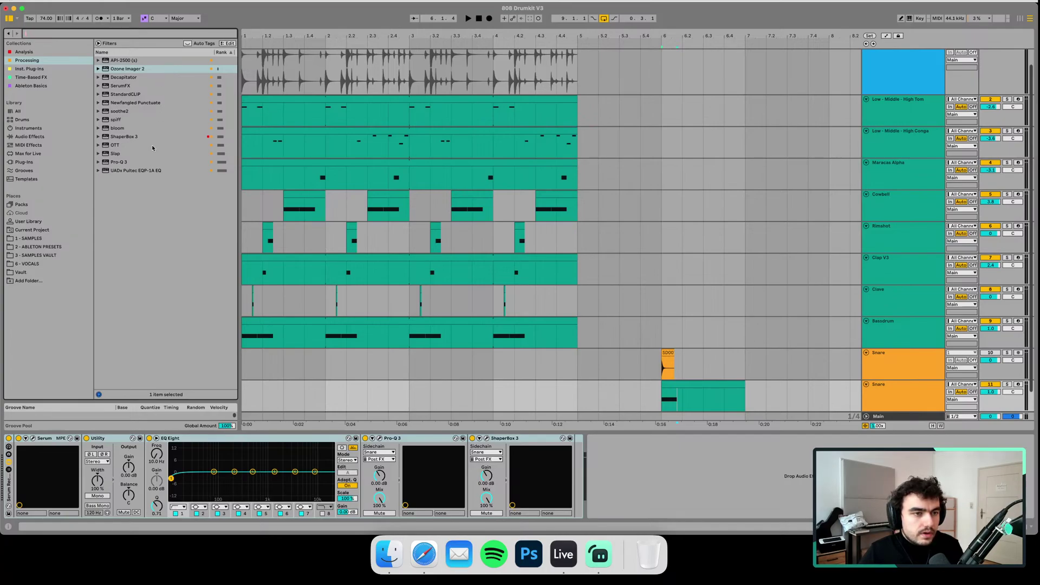
pyautogui.click(149, 171)
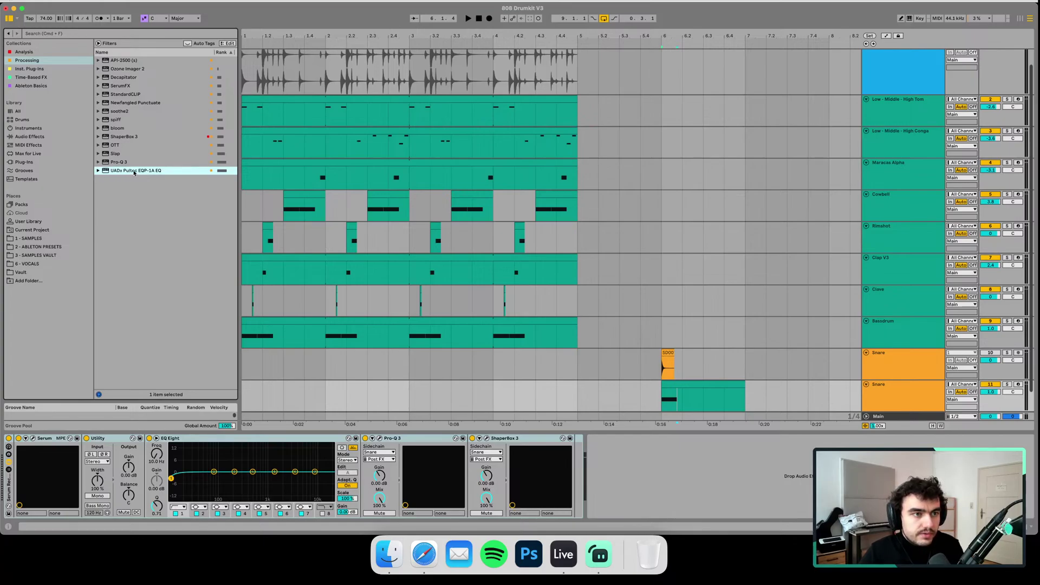
pyautogui.click(120, 78)
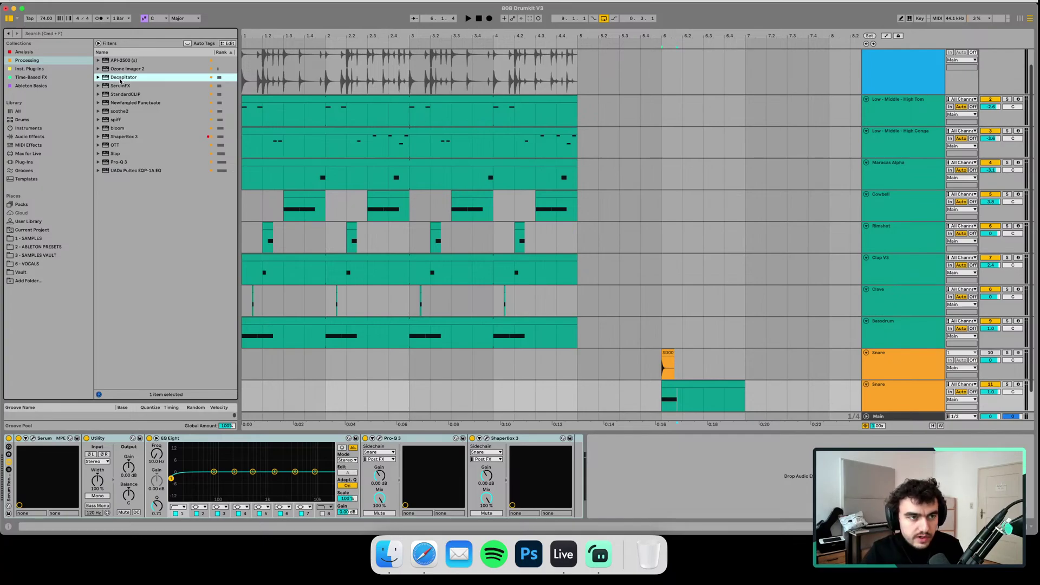
# - Check the live chat in Streamlabs Desktop again, and look through the Ableton Basics and Time-Based FX collections
pyautogui.click(599, 554)
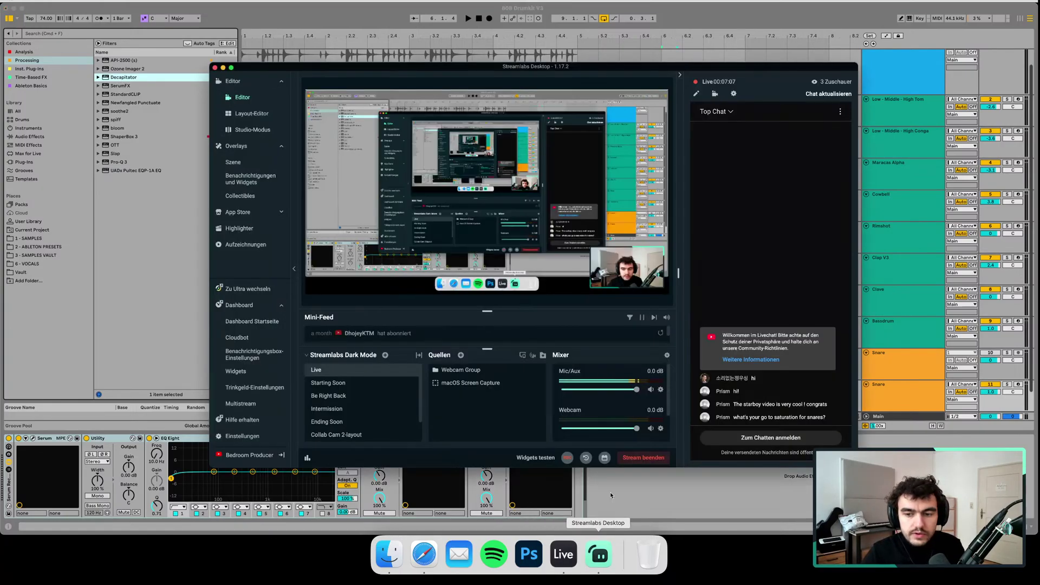
pyautogui.click(706, 23)
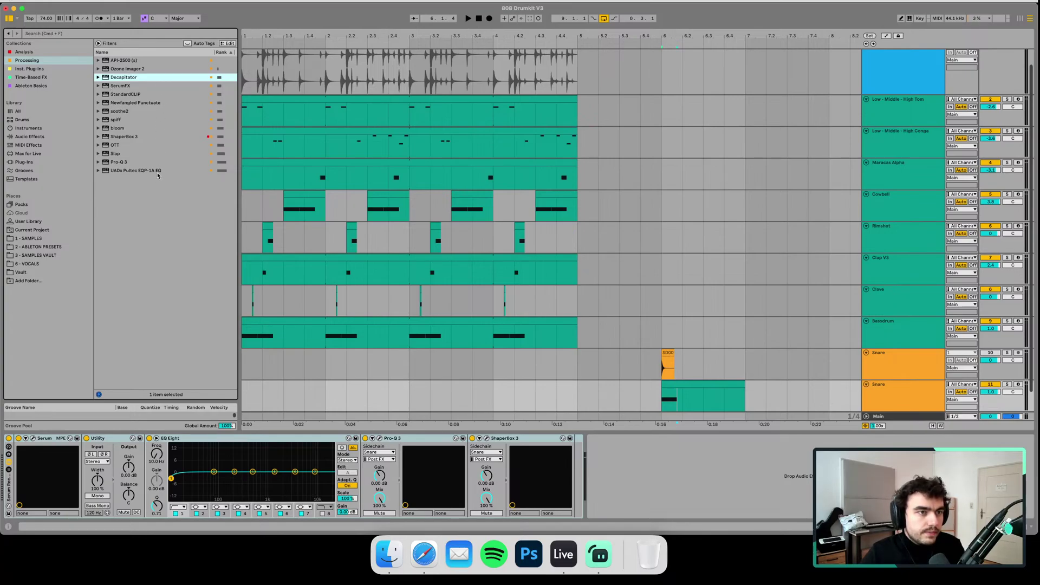
pyautogui.click(43, 79)
pyautogui.click(41, 86)
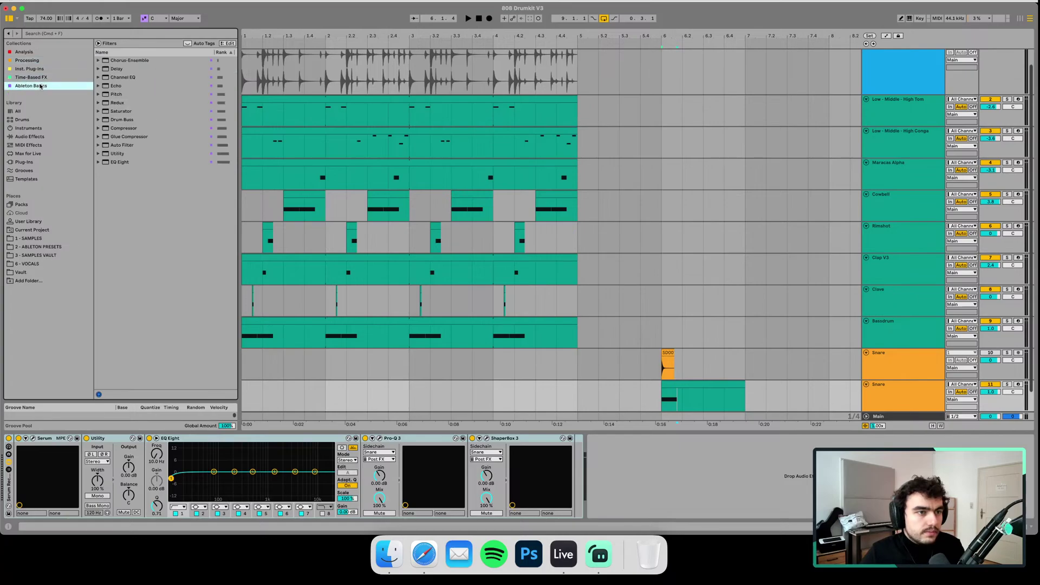
pyautogui.click(41, 78)
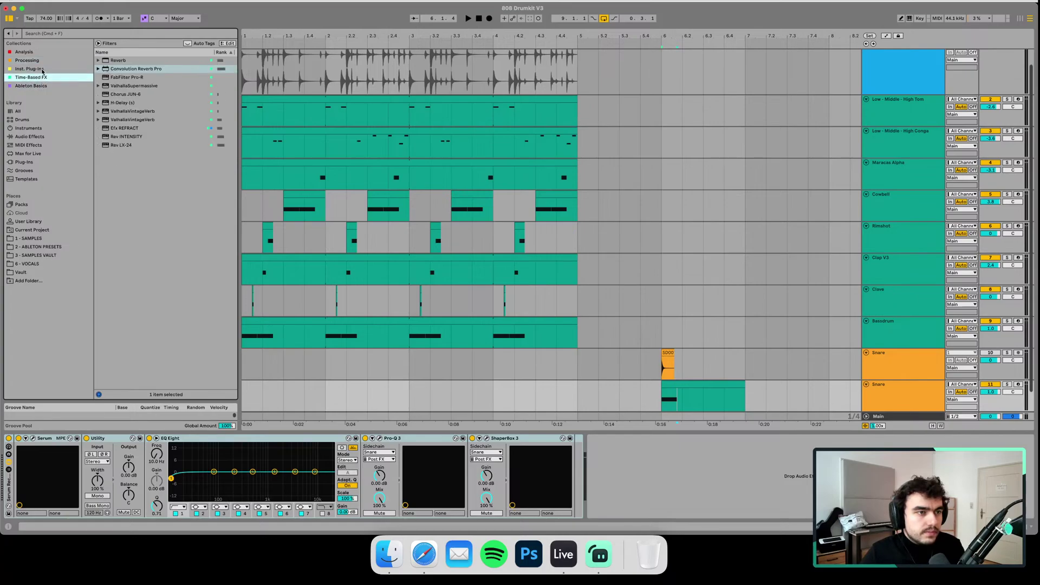
# - Look through the Time-Based FX, Processing and Analysis collections for more snare effects
pyautogui.click(42, 70)
pyautogui.click(39, 79)
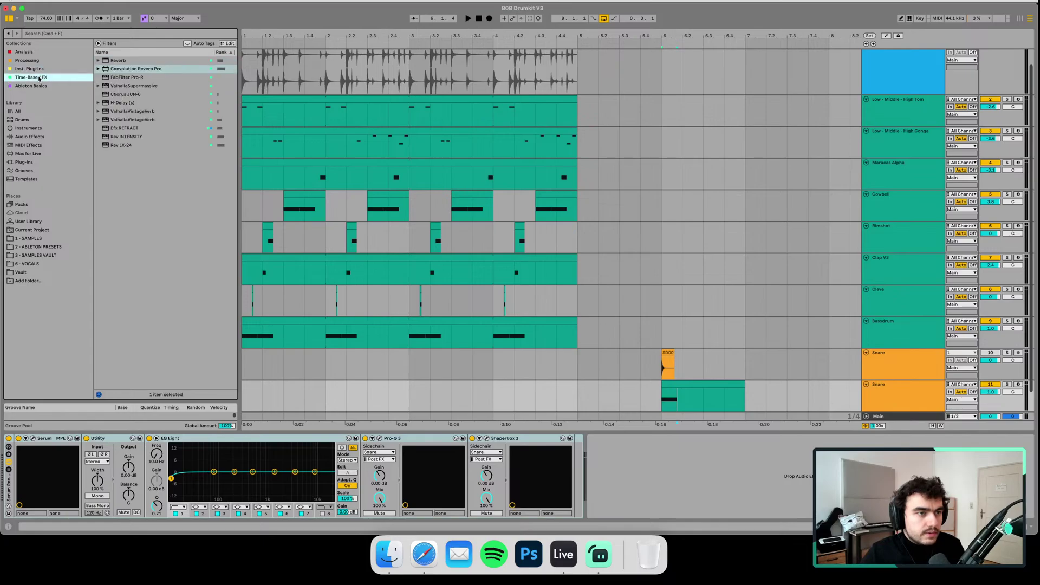
pyautogui.click(40, 60)
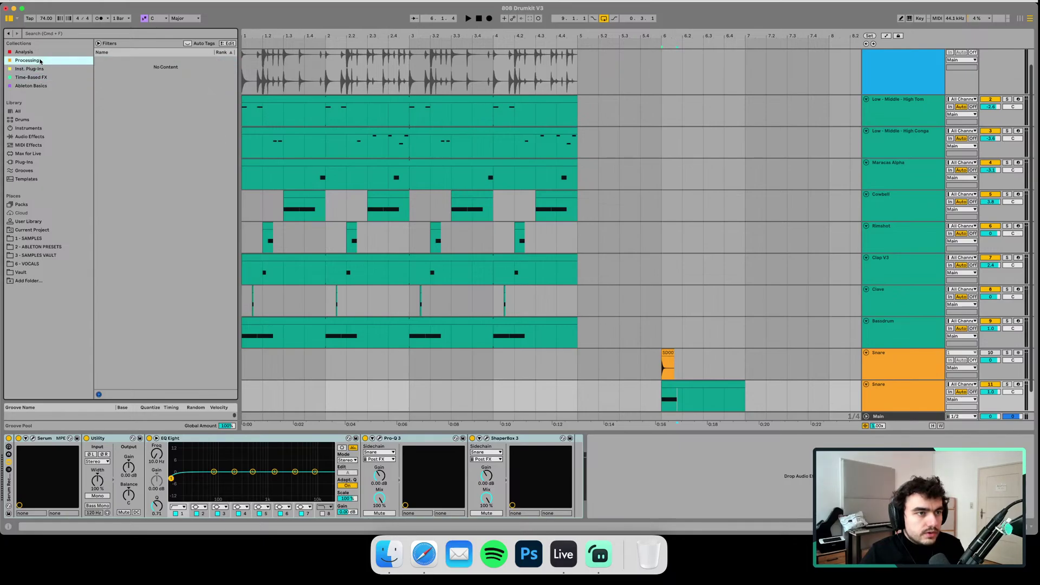
pyautogui.click(41, 53)
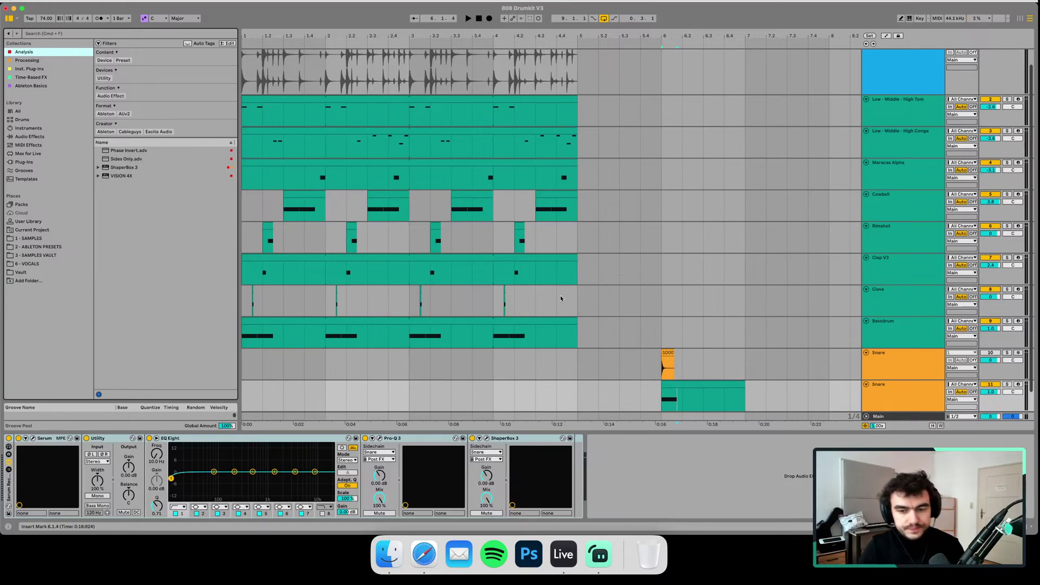
# - Play the snares from just before bar 6, search the browser for "serumf" and select the SerumFX plug-in
pyautogui.click(641, 364)
pyautogui.click(667, 37)
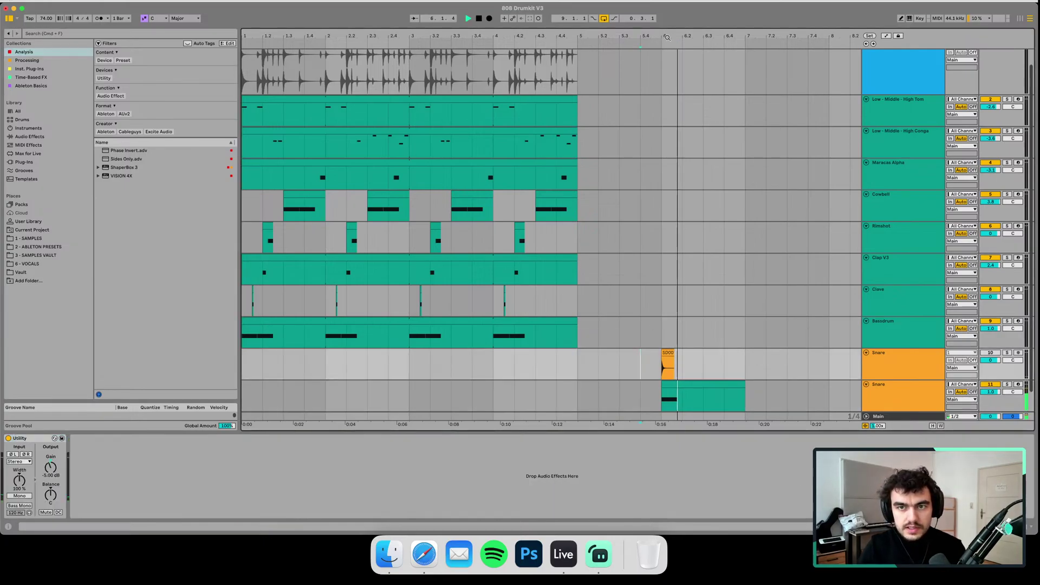
pyautogui.press('super+f')
pyautogui.write('seru')
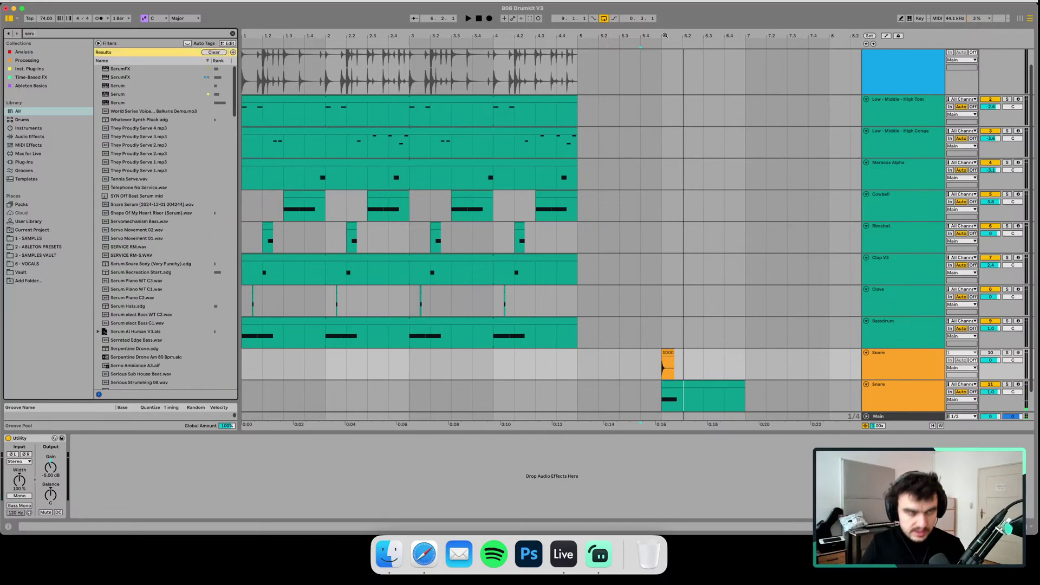
pyautogui.write('mf')
pyautogui.click(114, 70)
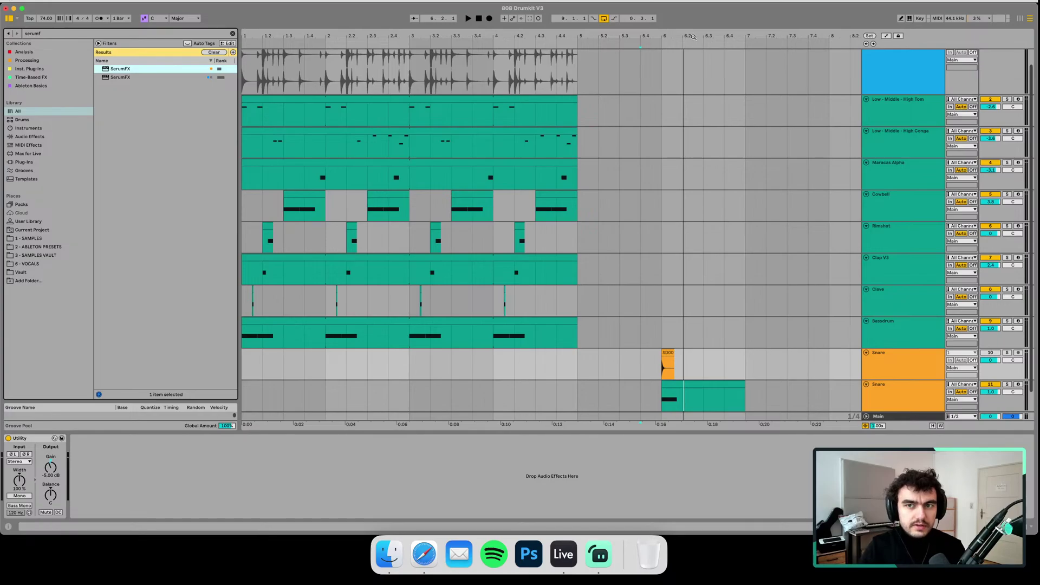
# - Set the playback start to 6.1.1 at the snare clips, solo the reference Snare audio track and play it
pyautogui.moveTo(694, 37); pyautogui.dragTo(570, 199)
pyautogui.scroll(-1, 575, 228)
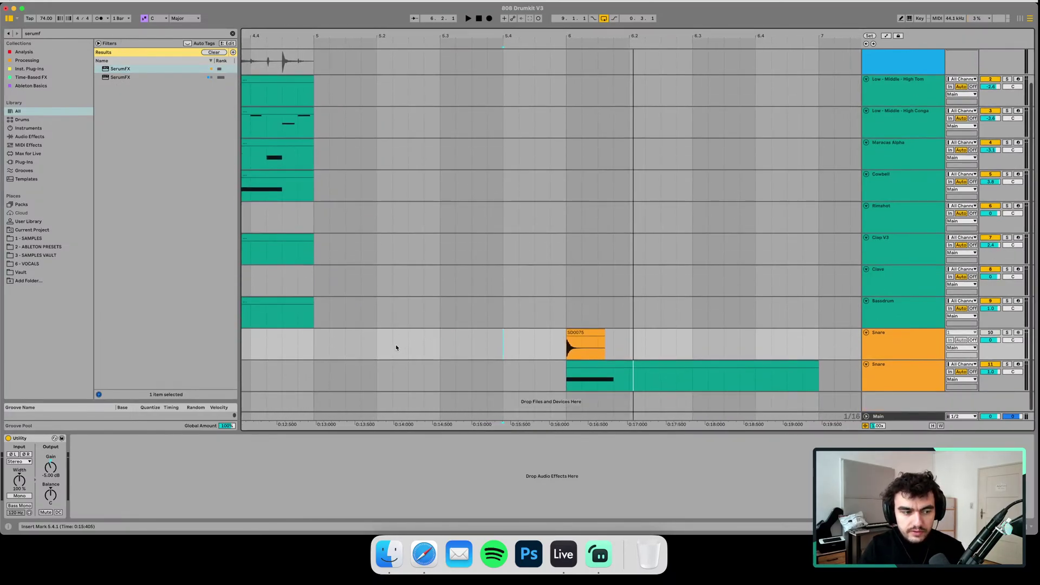
pyautogui.click(563, 372)
pyautogui.click(559, 351)
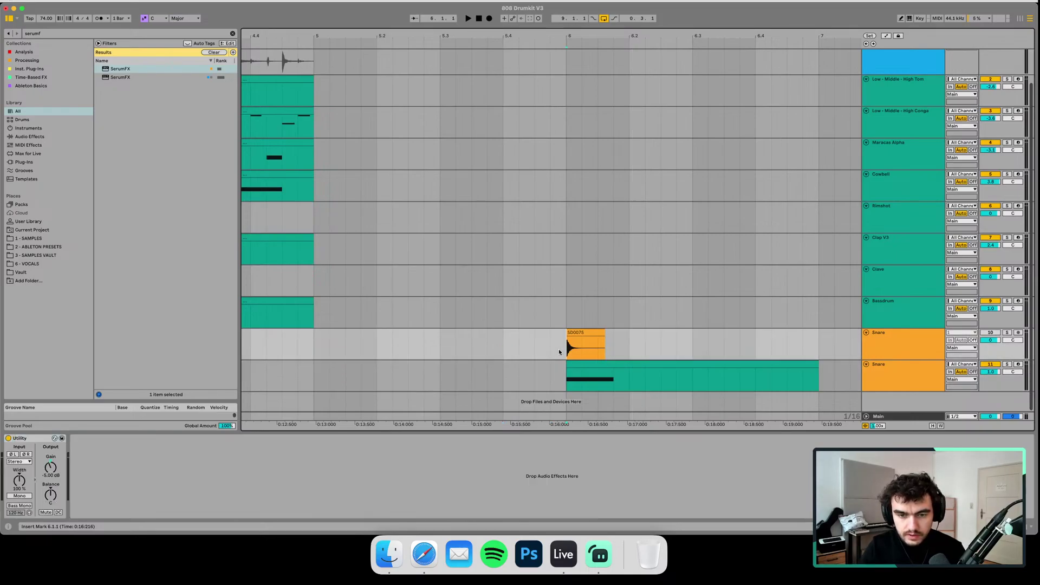
pyautogui.click(925, 337)
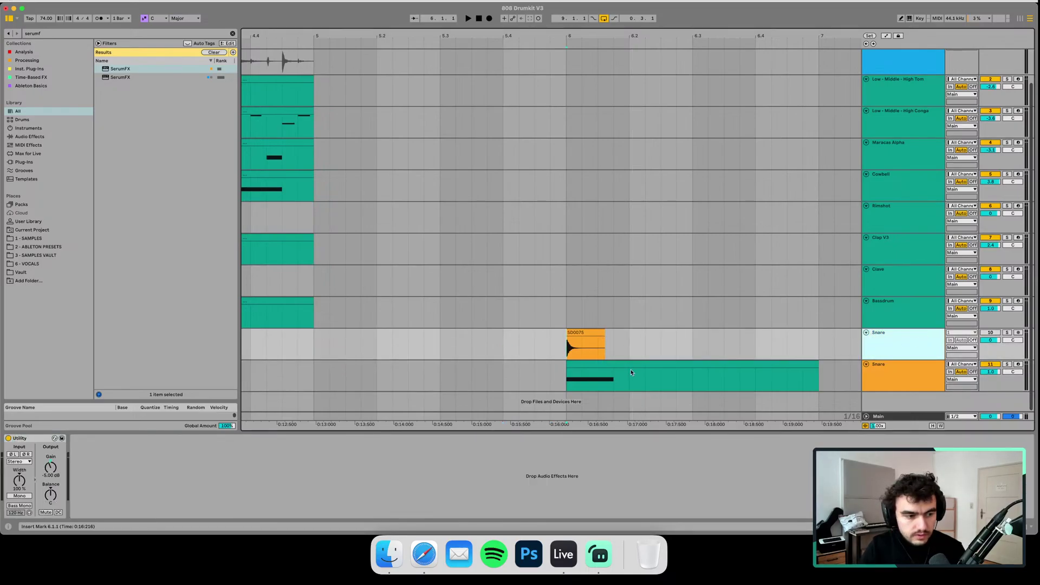
pyautogui.press('space')
pyautogui.click(1005, 333)
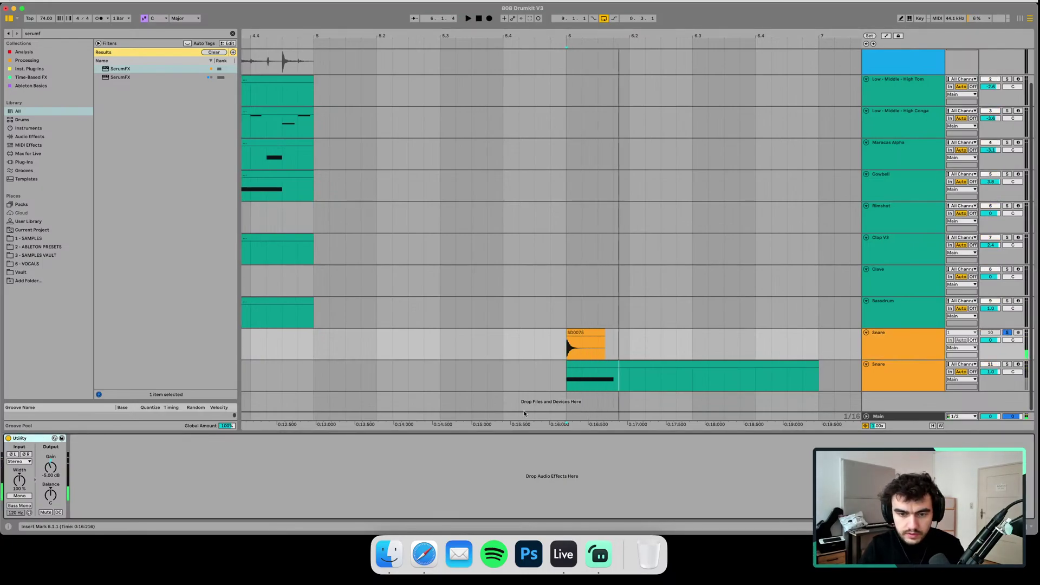
# - Open Serum on the Snare MIDI track, place its window clear of the snare clips, audition a note and solo the track
pyautogui.click(869, 379)
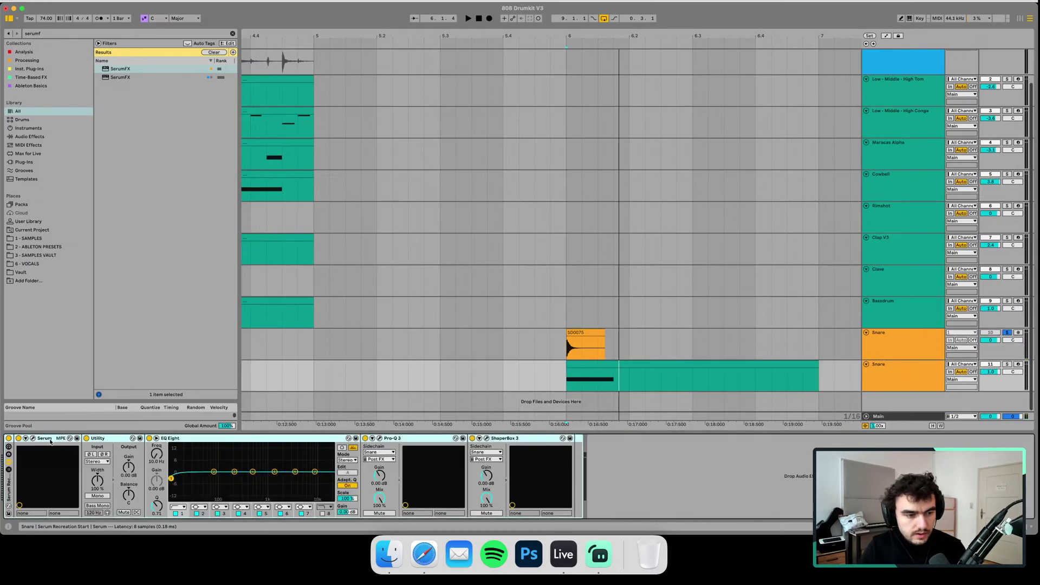
pyautogui.click(27, 438)
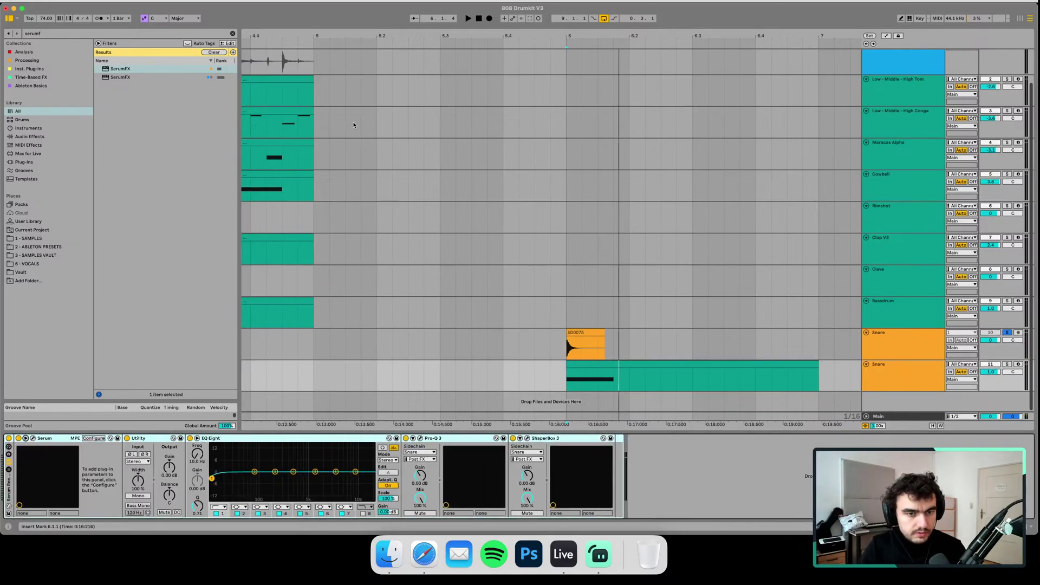
pyautogui.click(27, 440)
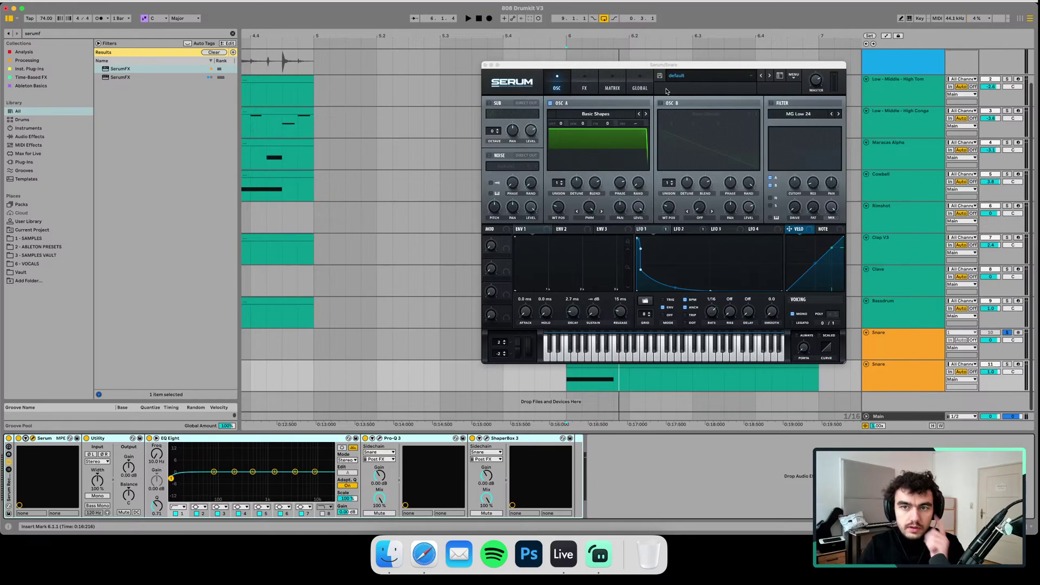
pyautogui.moveTo(613, 67); pyautogui.dragTo(313, 69)
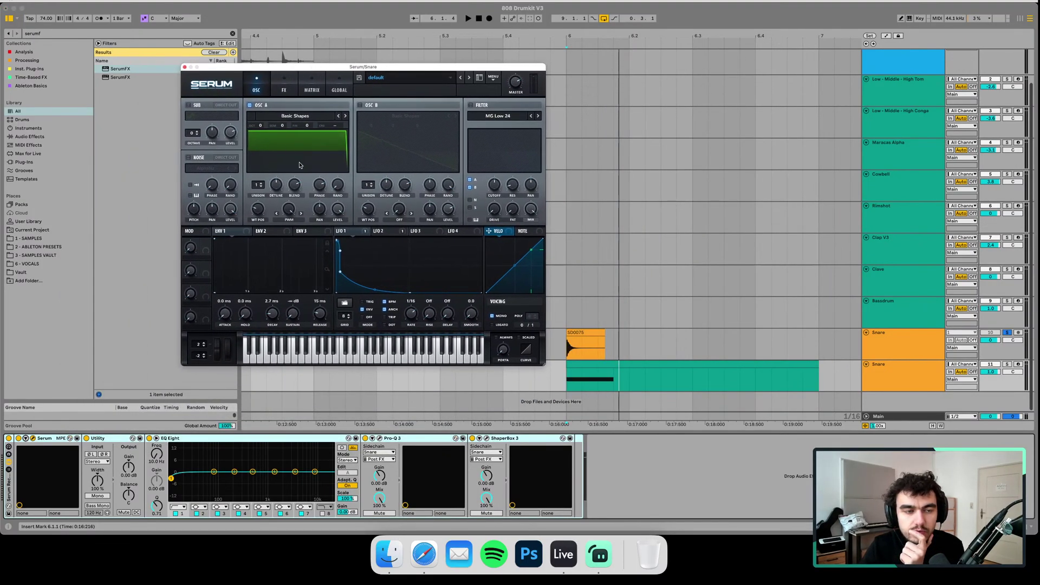
pyautogui.click(350, 361)
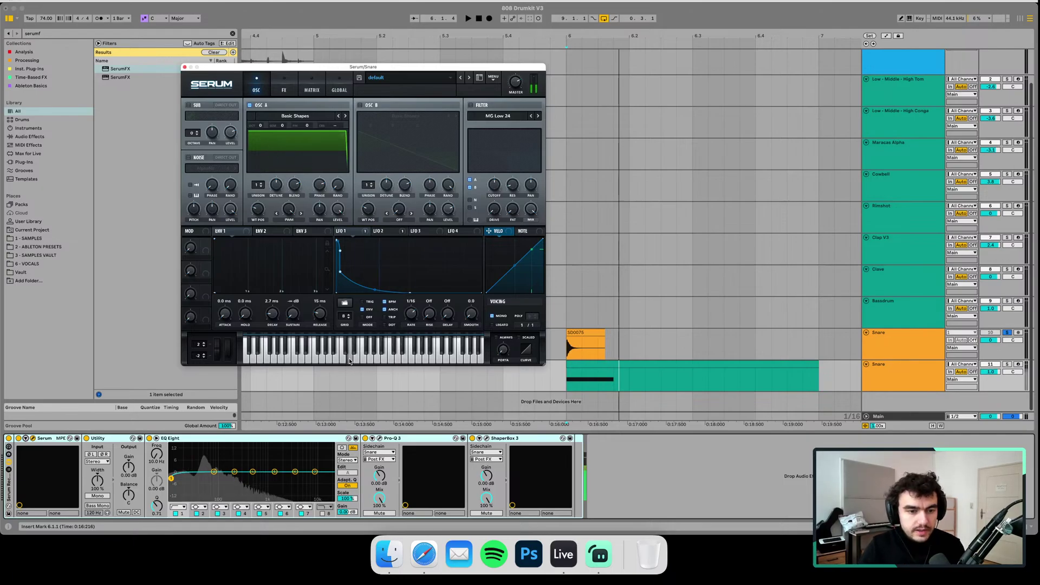
pyautogui.click(1006, 364)
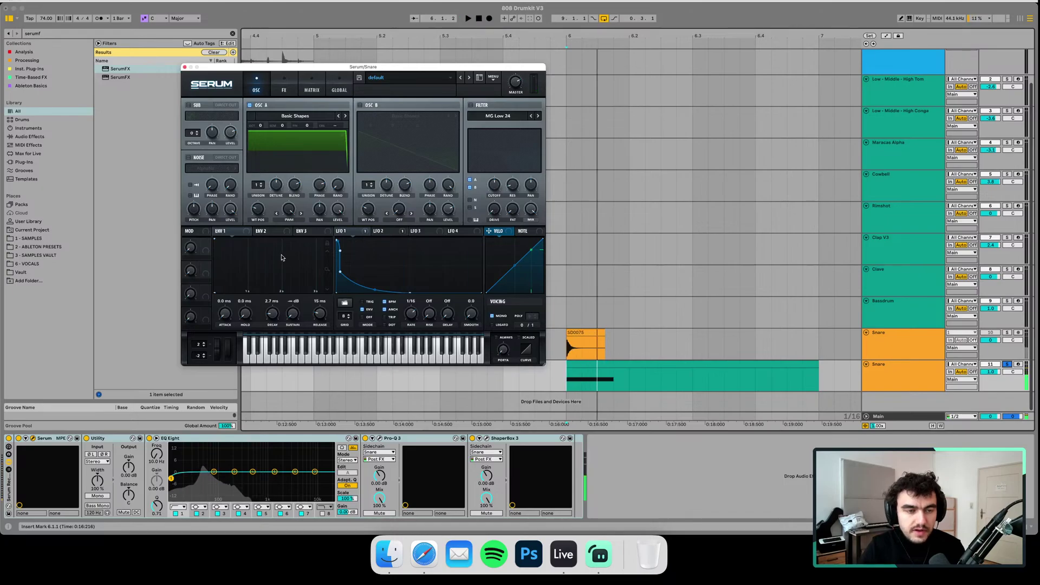
# - Compare the synth snare with the Filter effect in Serum's FX section bypassed and enabled, and return to the oscillator page
pyautogui.click(279, 92)
pyautogui.click(264, 90)
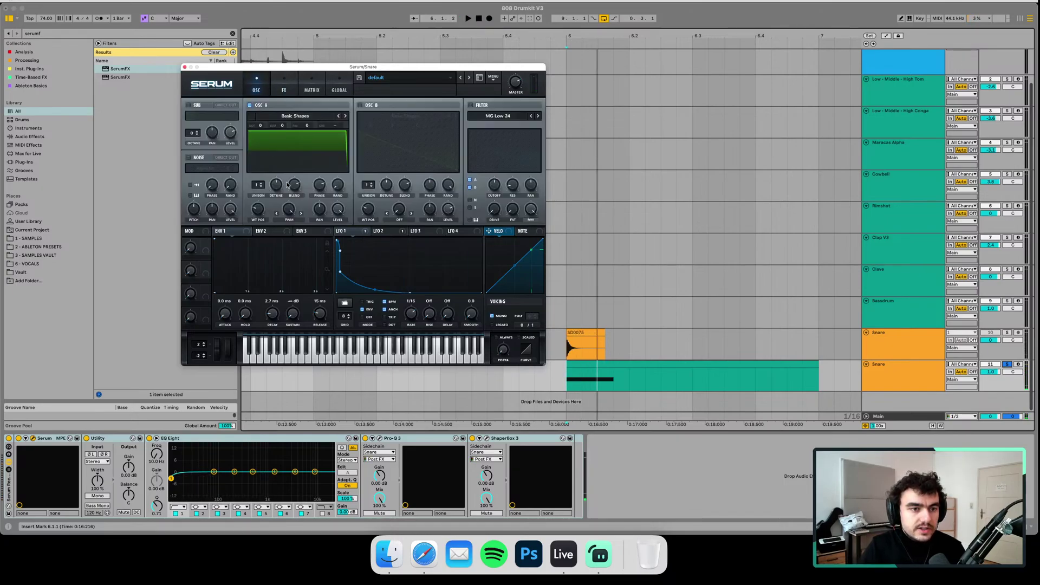
pyautogui.click(284, 89)
pyautogui.click(528, 114)
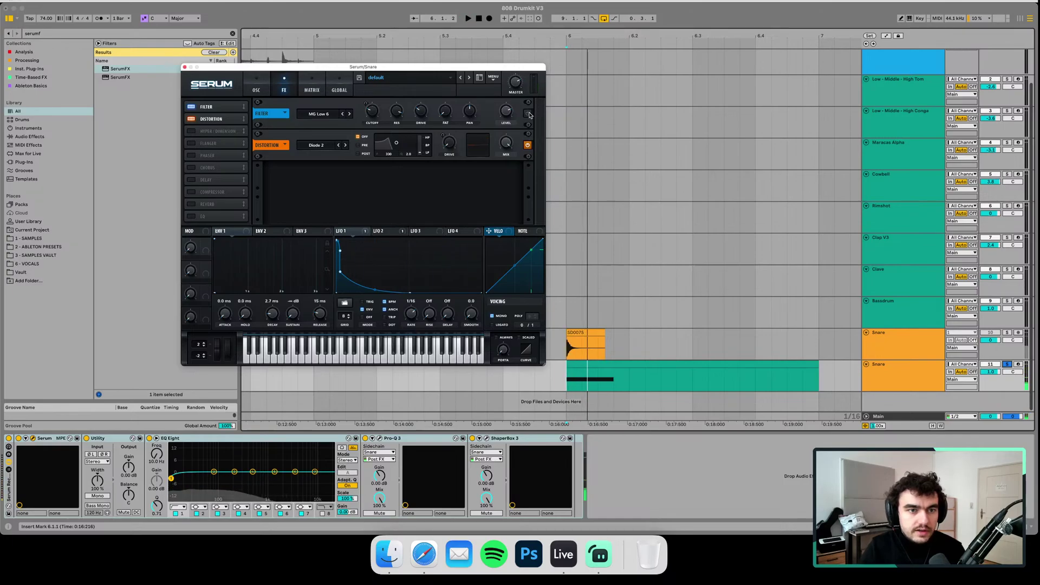
pyautogui.click(528, 114)
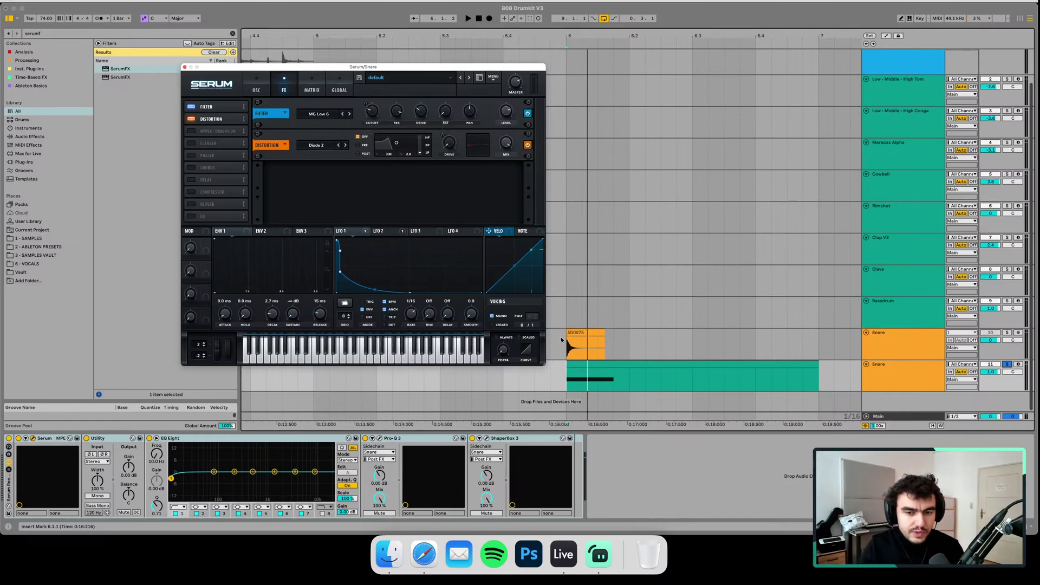
pyautogui.click(257, 89)
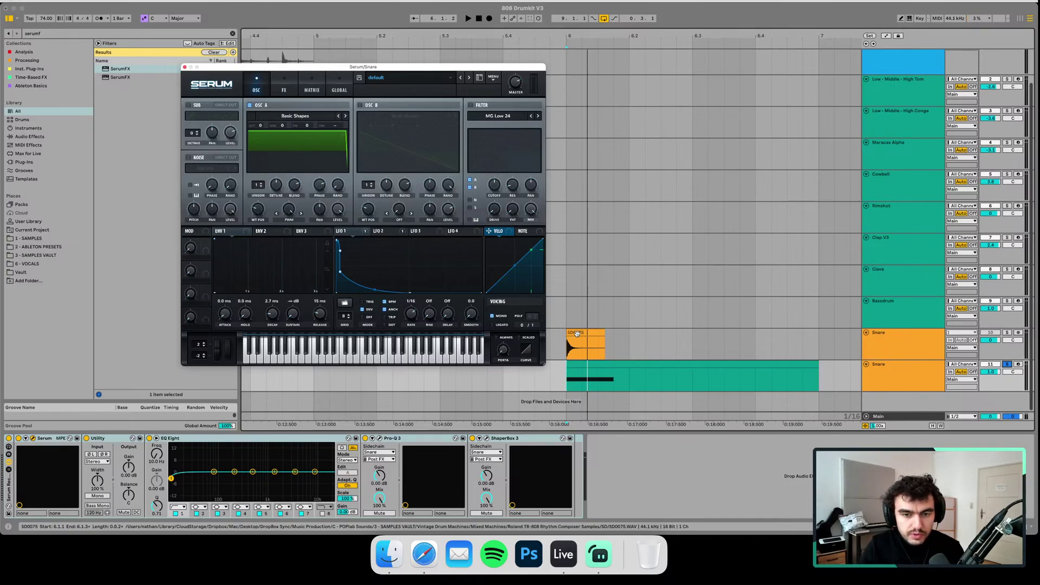
# - Solo and play the reference Snare from 5.4.4, and compare its spectrum with the Serum snare in Pro-Q 3
pyautogui.click(557, 348)
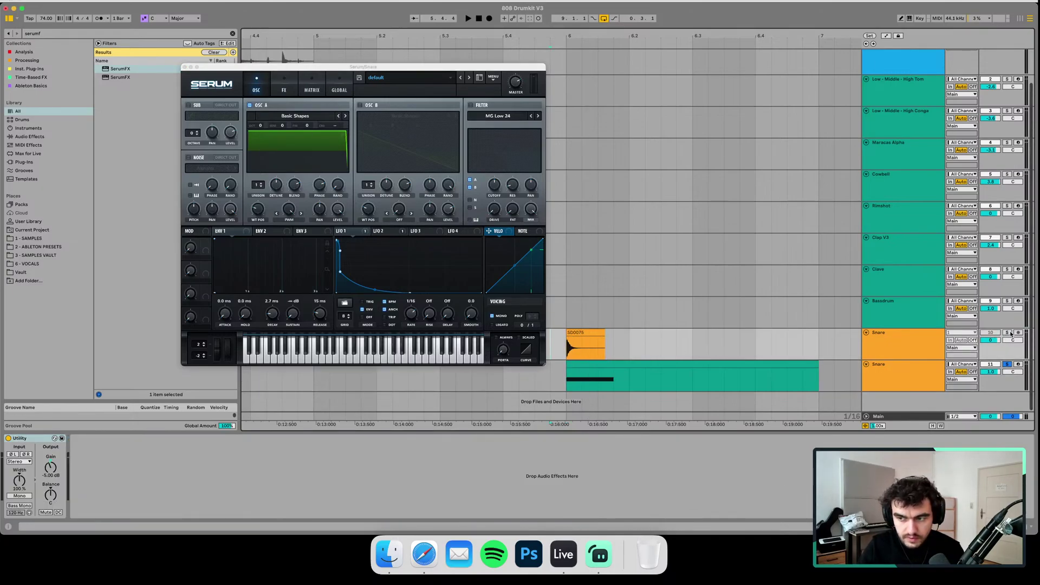
pyautogui.click(882, 340)
pyautogui.press('space')
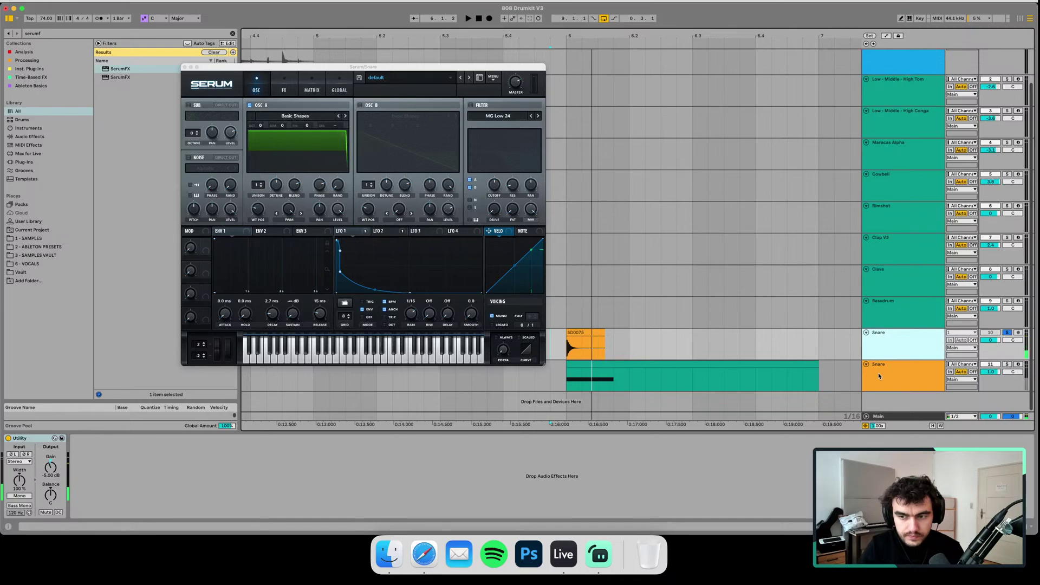
pyautogui.click(878, 375)
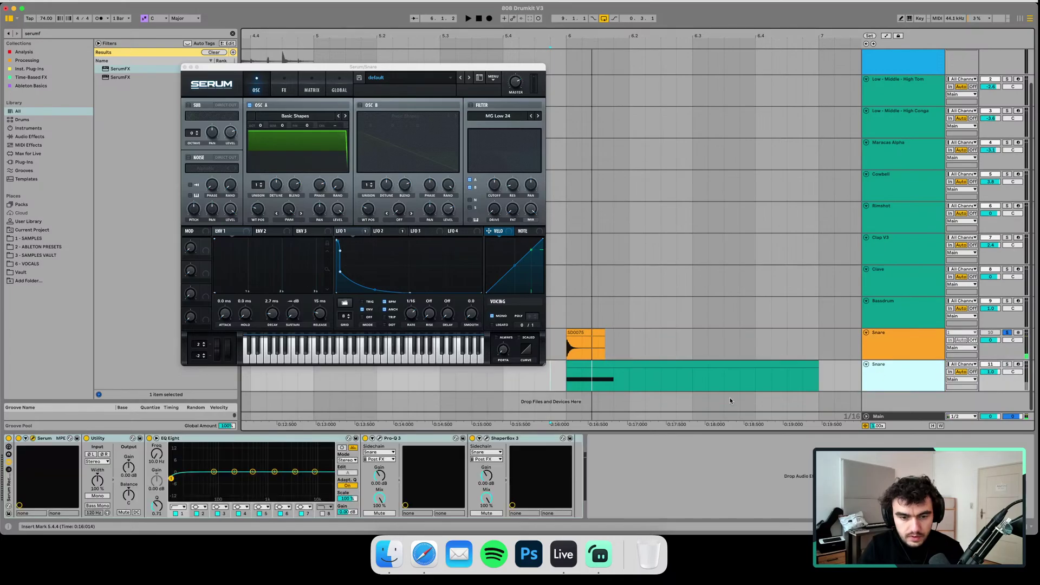
pyautogui.click(378, 439)
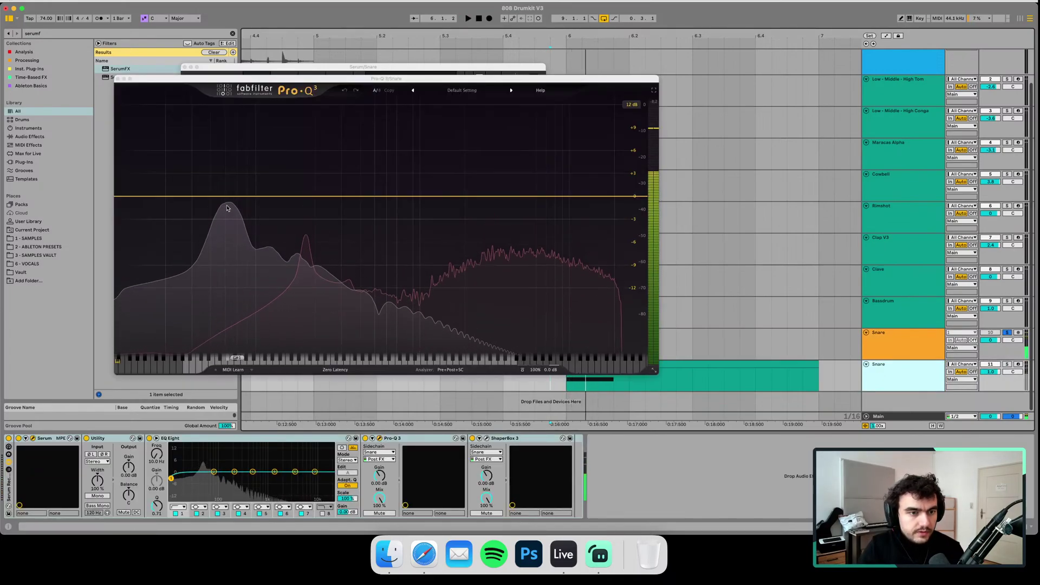
pyautogui.press('space')
pyautogui.press('space')
pyautogui.press('space')
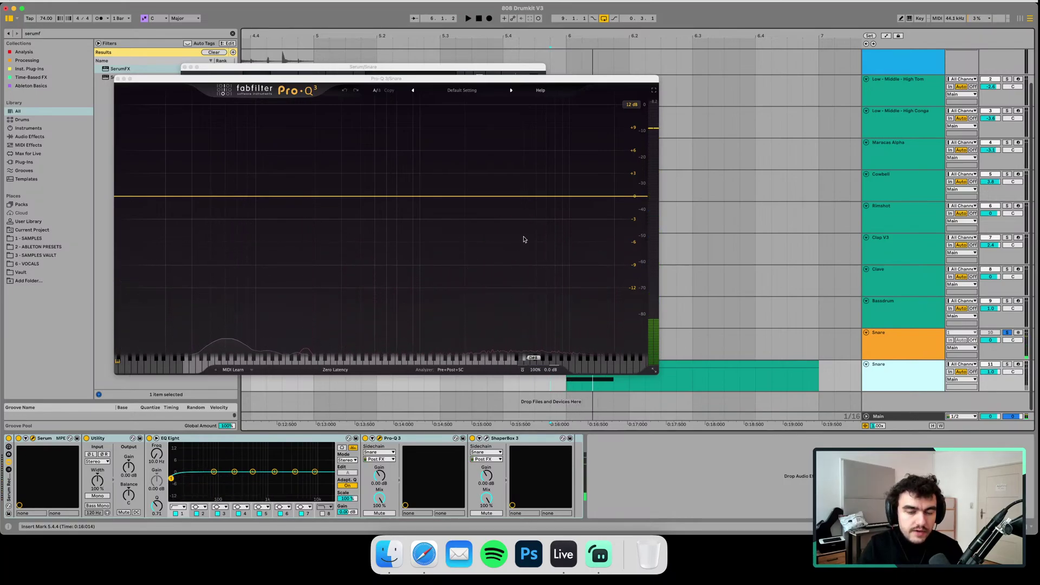
pyautogui.click(118, 80)
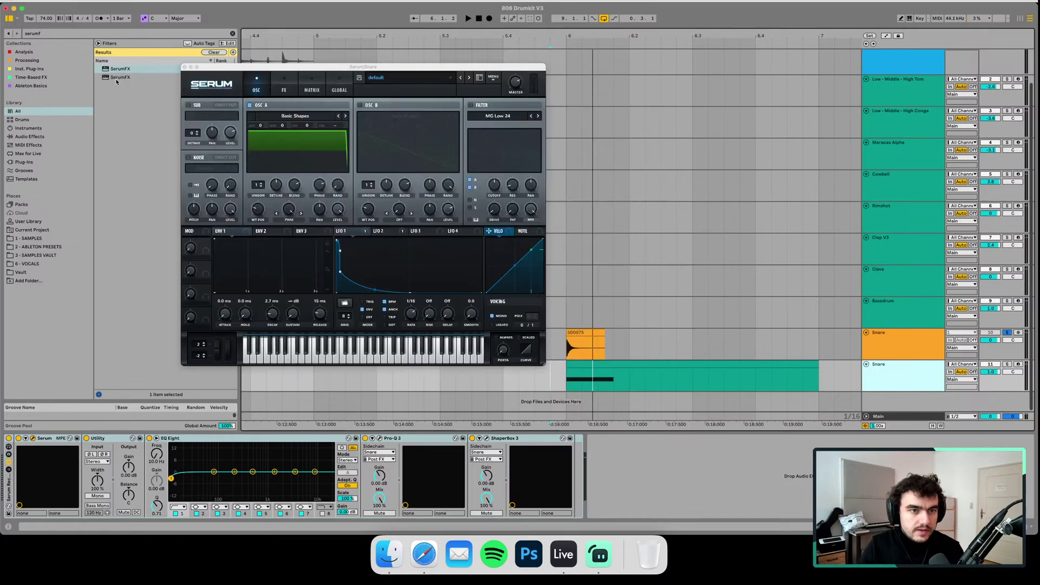
# - Reset Serum to its Init preset, turn oscillator A's Basic Shapes wavetable position to a sine wave, and play the result
pyautogui.click(283, 90)
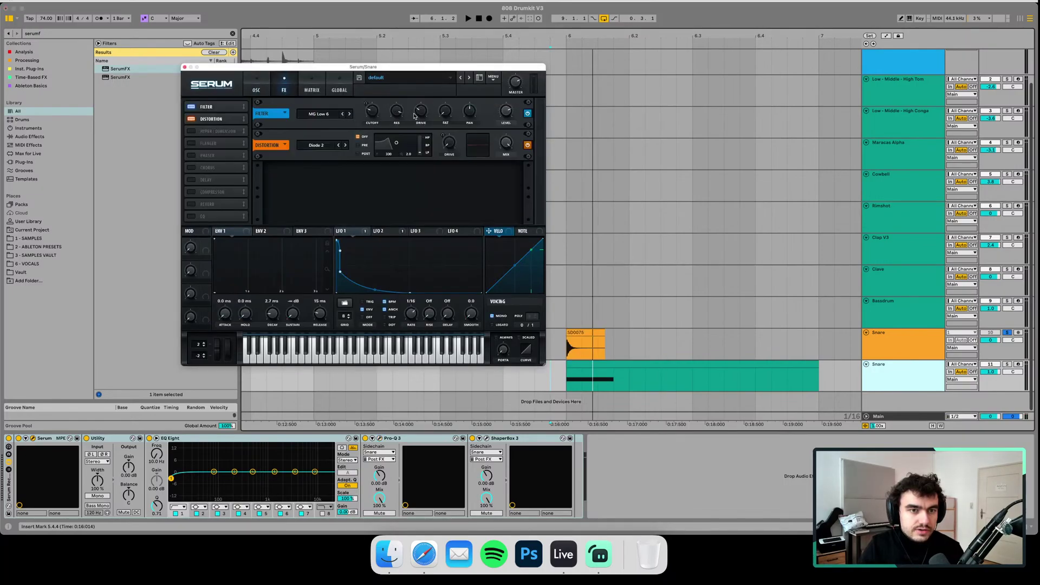
pyautogui.click(267, 85)
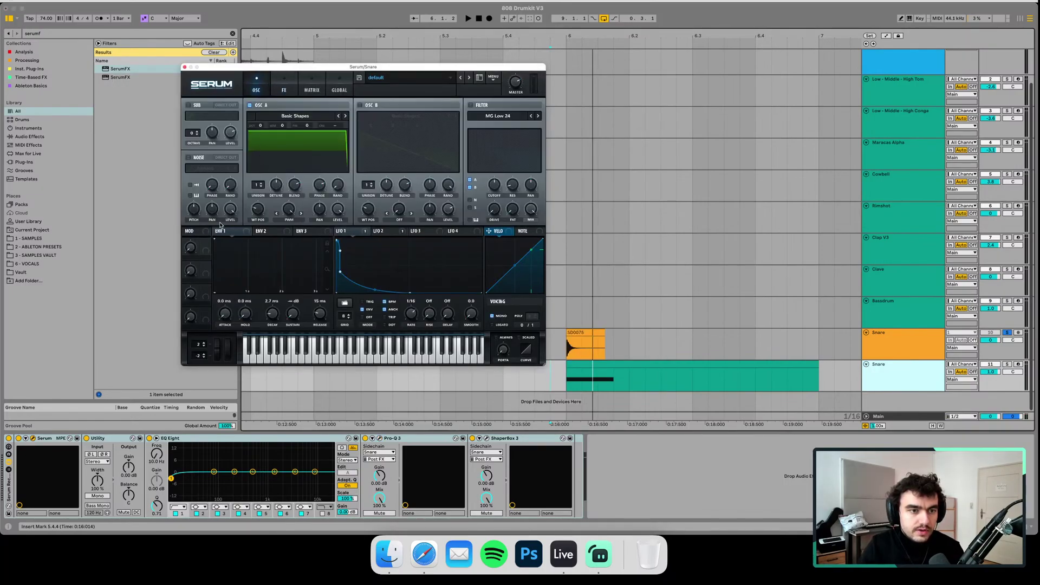
pyautogui.click(490, 81)
pyautogui.click(506, 130)
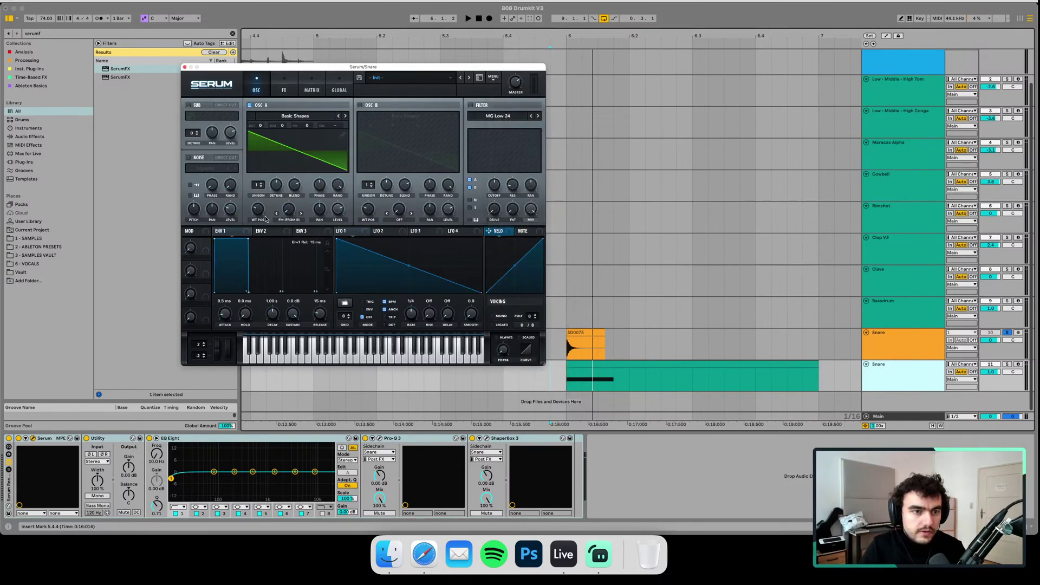
pyautogui.moveTo(265, 218); pyautogui.dragTo(258, 283)
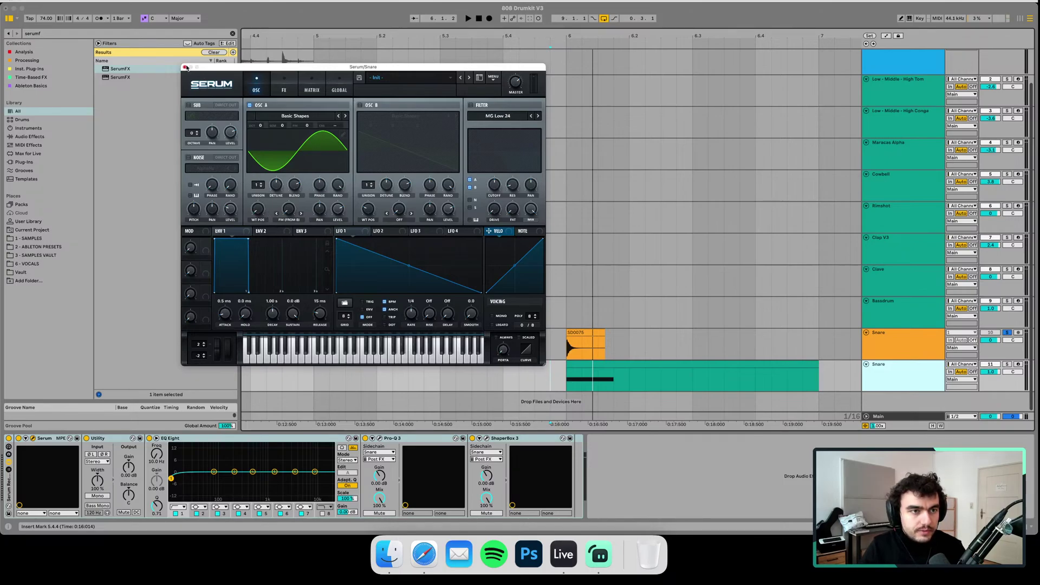
pyautogui.click(185, 67)
pyautogui.press('space')
pyautogui.press('space')
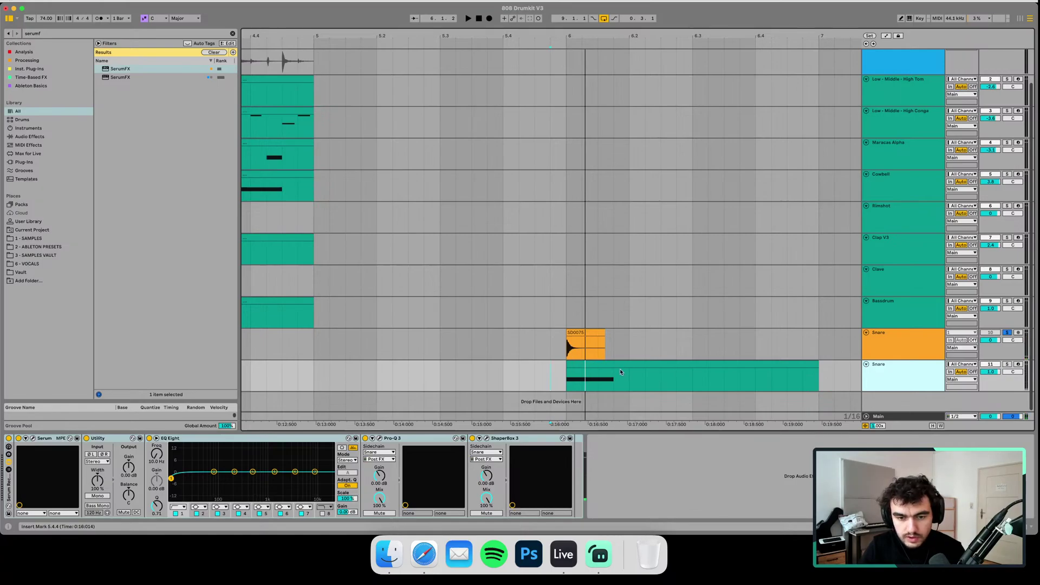
# - Shorten the Snare MIDI clip to end at 6.2.1, and play it with both Snare tracks soloed
pyautogui.moveTo(815, 365); pyautogui.dragTo(624, 364)
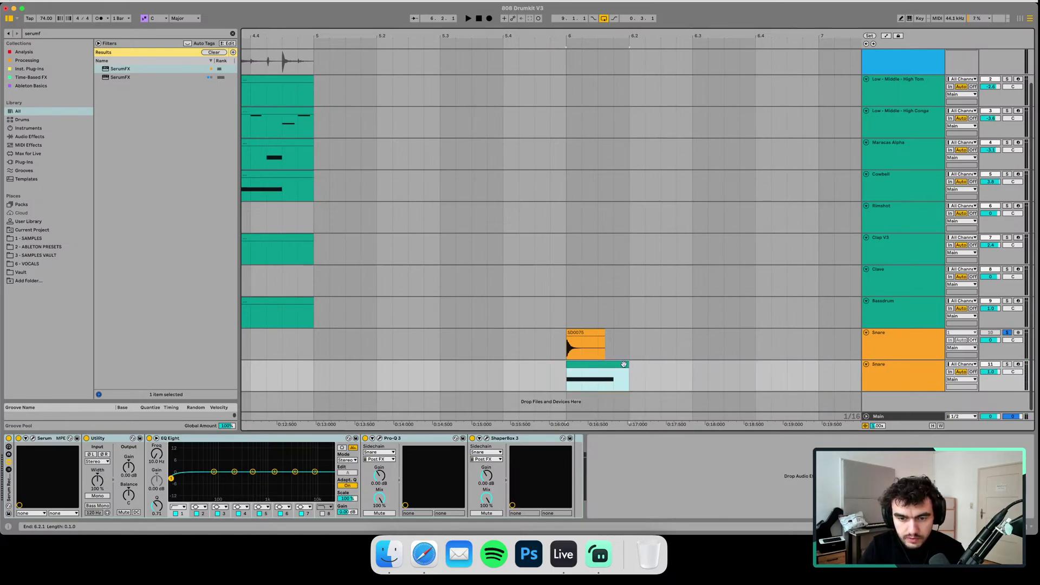
pyautogui.doubleClick(624, 364)
pyautogui.press('space')
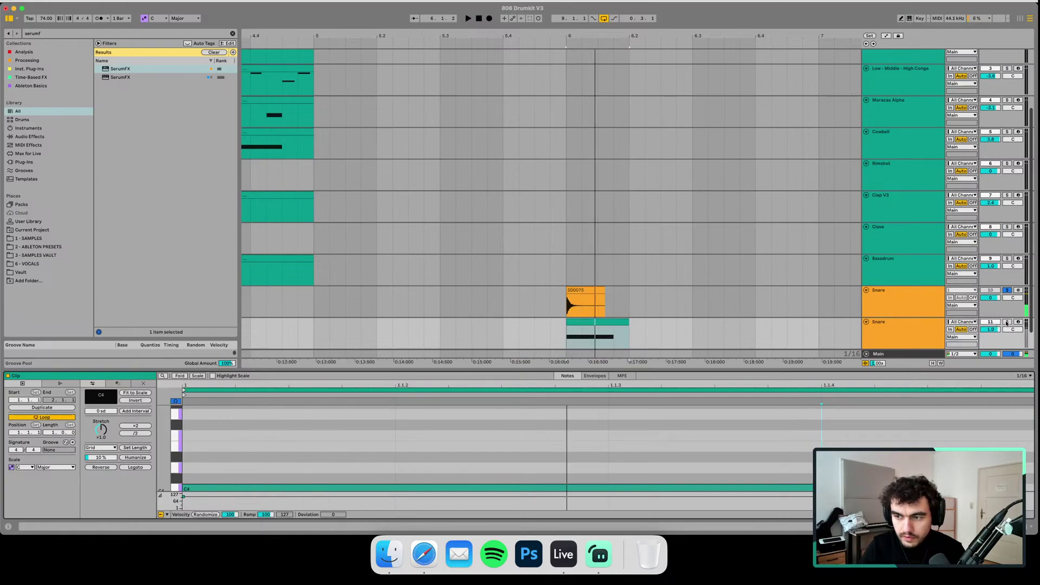
pyautogui.click(893, 343)
pyautogui.press('space')
# - Show the Snare MIDI track's devices and reopen the Serum window
pyautogui.click(889, 352)
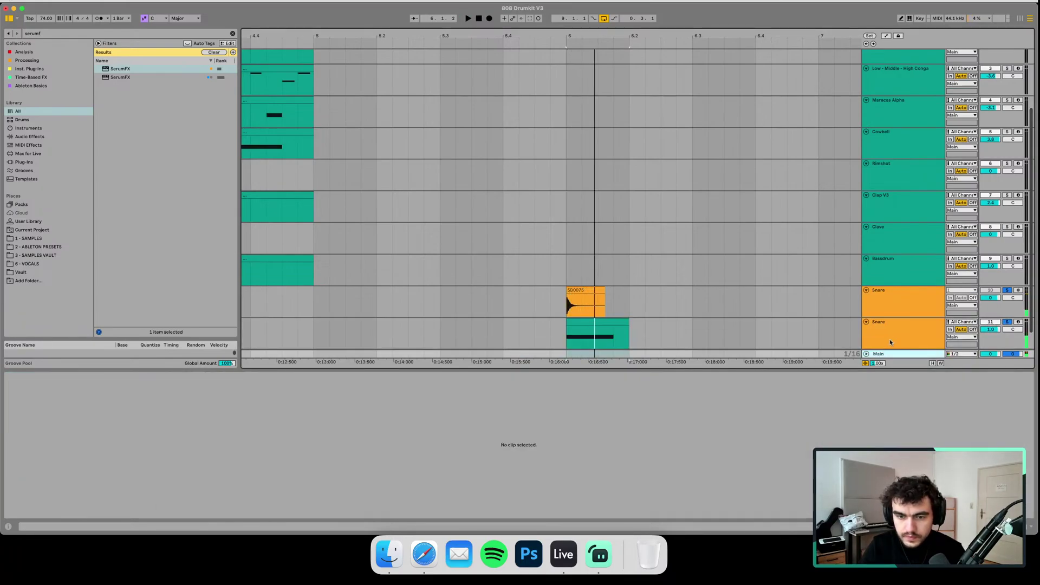
pyautogui.doubleClick(891, 343)
pyautogui.click(33, 438)
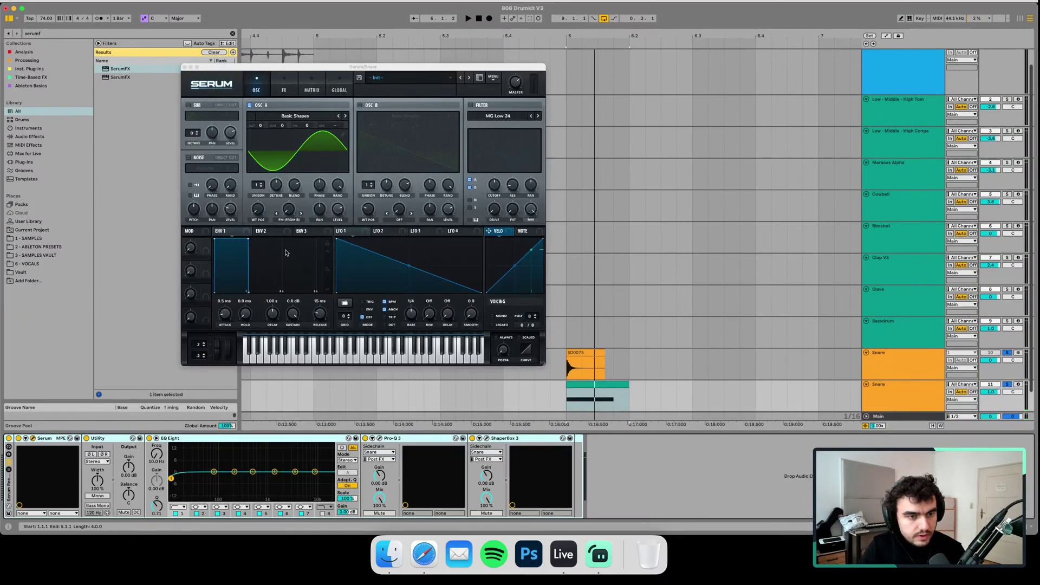
# - Set envelope 1's decay to 357 ms with sustain at minimum, and open Pro-Q 3 beside the Serum window
pyautogui.moveTo(273, 318); pyautogui.dragTo(273, 341)
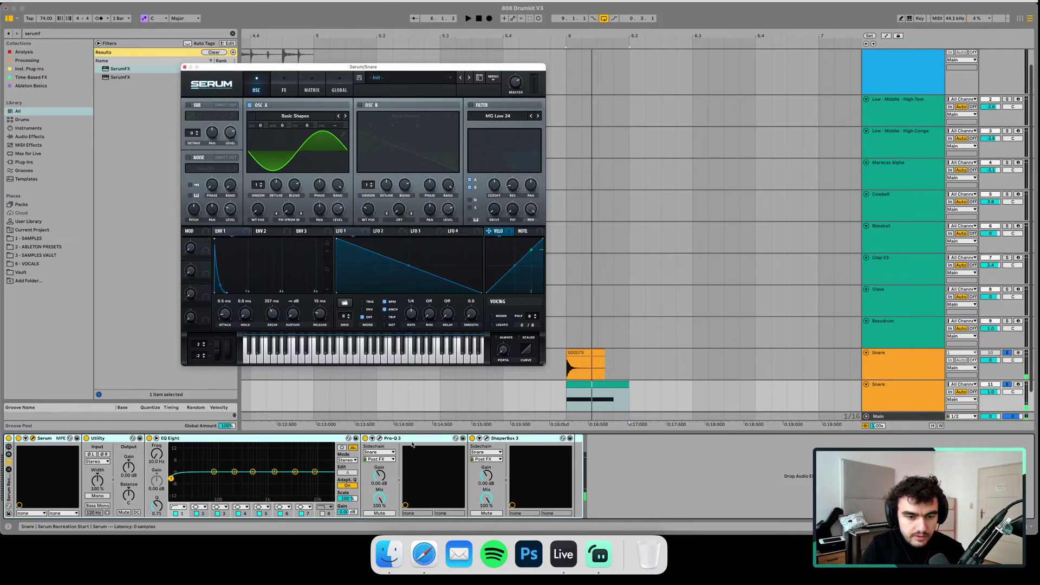
pyautogui.click(380, 438)
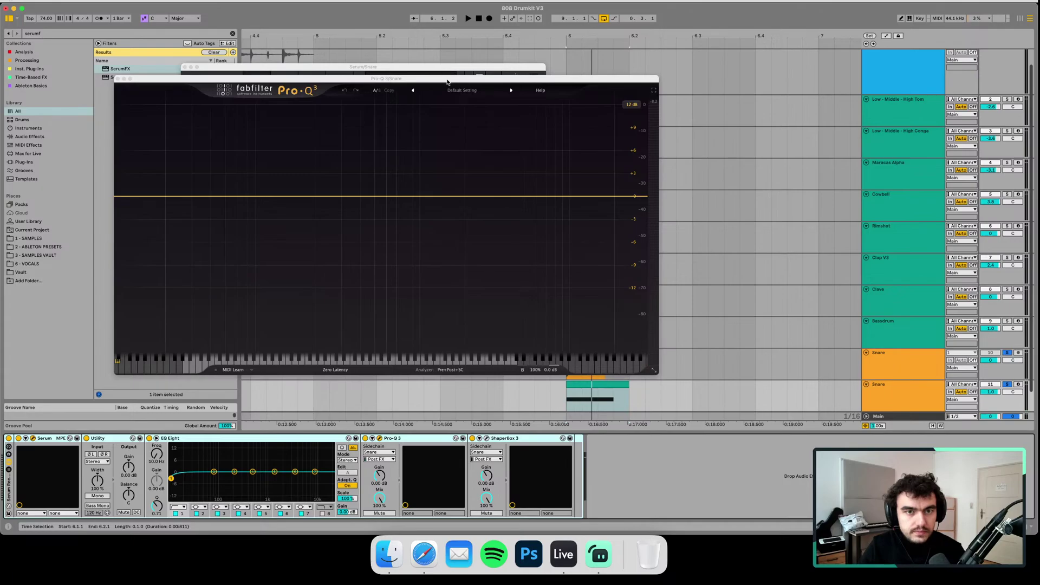
pyautogui.moveTo(447, 81); pyautogui.dragTo(639, 28)
# - Open the Serum snare's MIDI clip and transpose its note down to F2 while comparing the spectrum peaks during playback
pyautogui.doubleClick(588, 384)
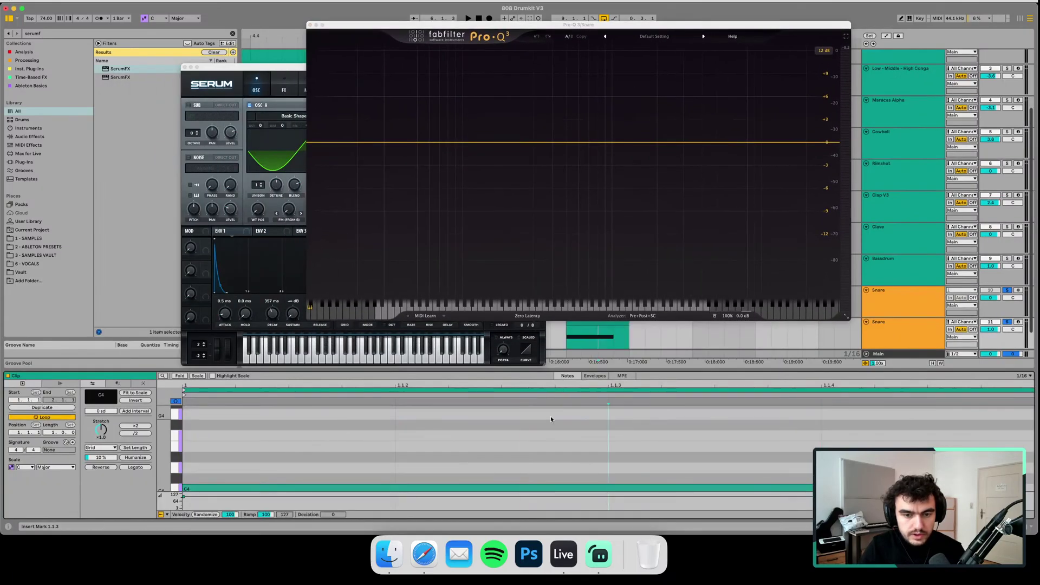
pyautogui.press('space')
pyautogui.press('space')
pyautogui.press('Down')
pyautogui.press('Down')
pyautogui.press('Down')
pyautogui.press('Down')
pyautogui.press('Down')
pyautogui.press('Down')
pyautogui.press('Down')
pyautogui.press('Down')
pyautogui.press('Down')
pyautogui.press('Down')
pyautogui.press('Down')
pyautogui.press('Down')
pyautogui.press('Down')
pyautogui.press('Down')
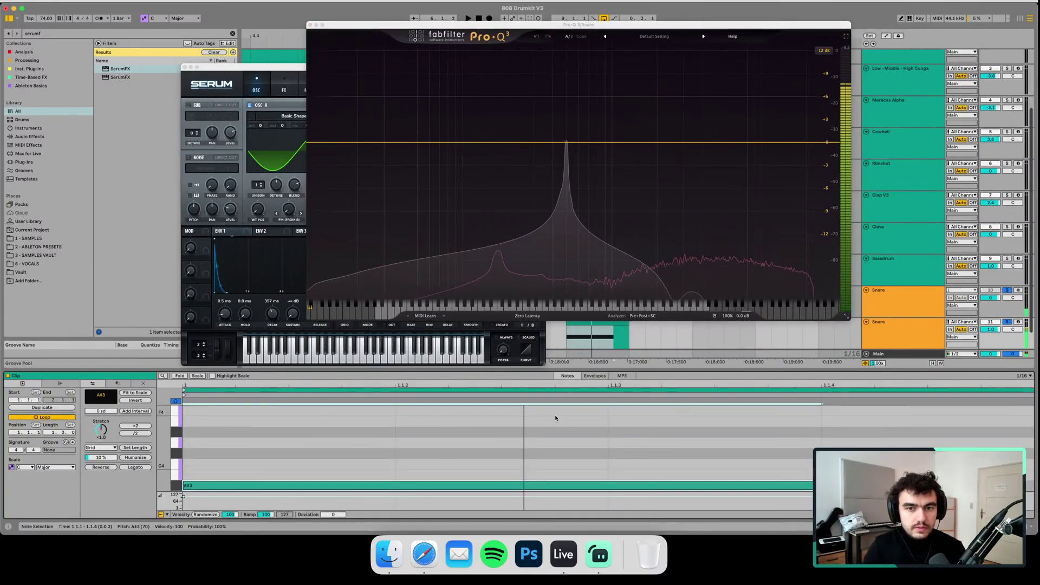
pyautogui.press('Down')
pyautogui.press('Down')
pyautogui.press('Down')
pyautogui.press('Down')
pyautogui.press('Down')
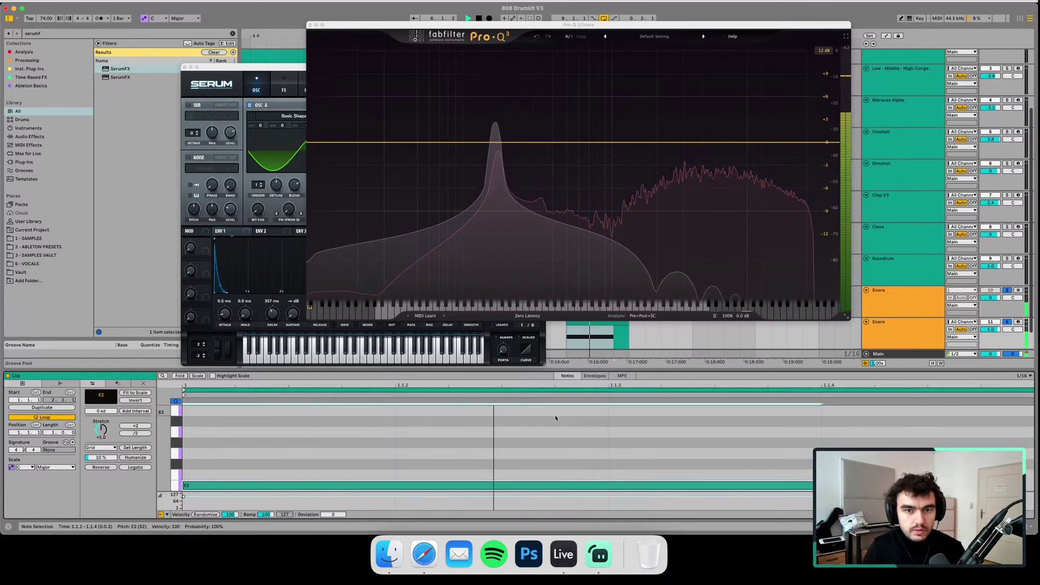
pyautogui.press('space')
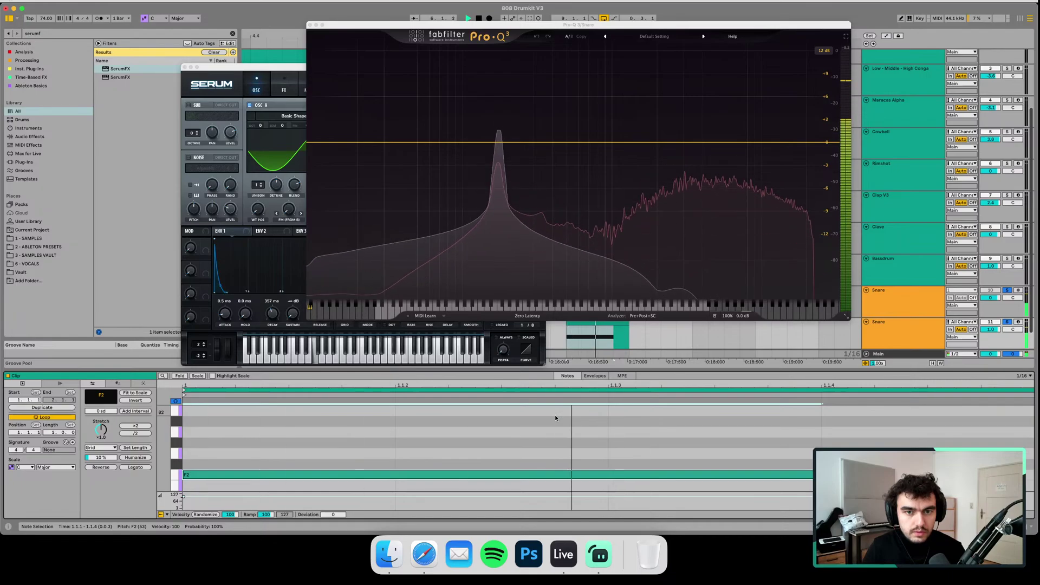
pyautogui.press('space')
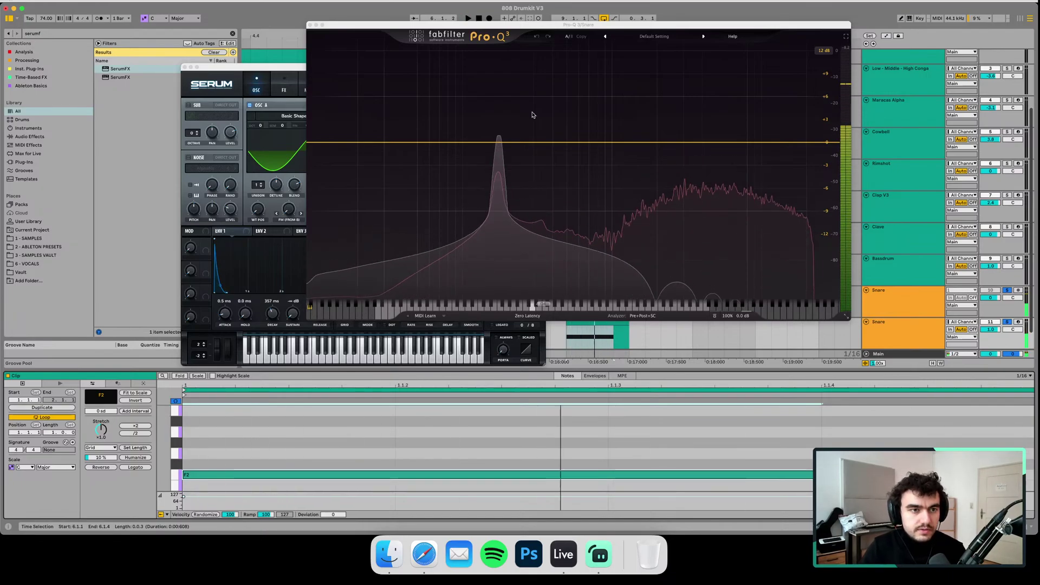
# - Bring the Serum window in front of Pro-Q 3 and lower oscillator A's level while playing the loop
pyautogui.moveTo(245, 72); pyautogui.dragTo(169, 84)
pyautogui.press('space')
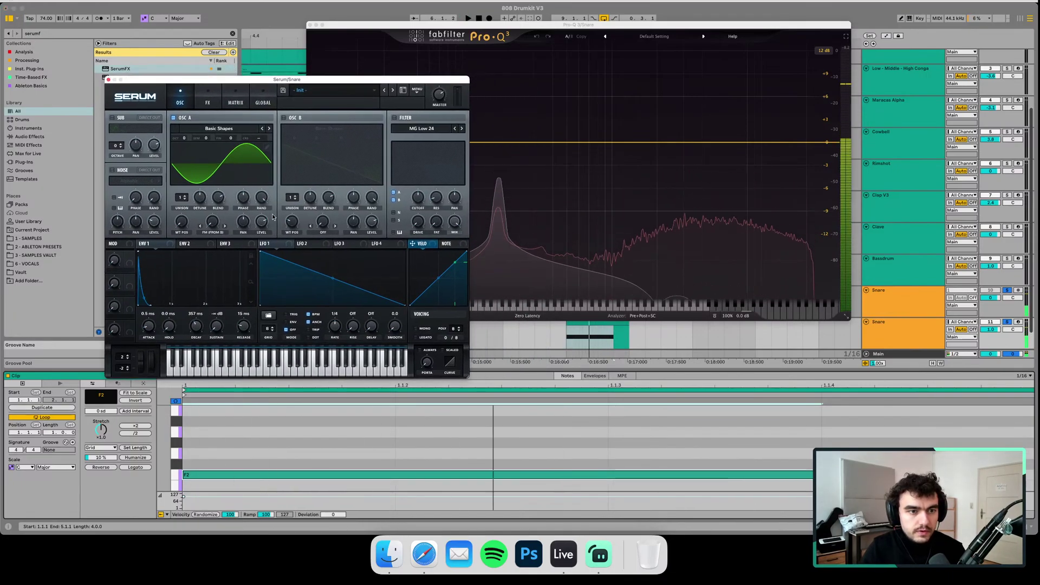
pyautogui.moveTo(264, 238); pyautogui.dragTo(265, 244)
pyautogui.press('space')
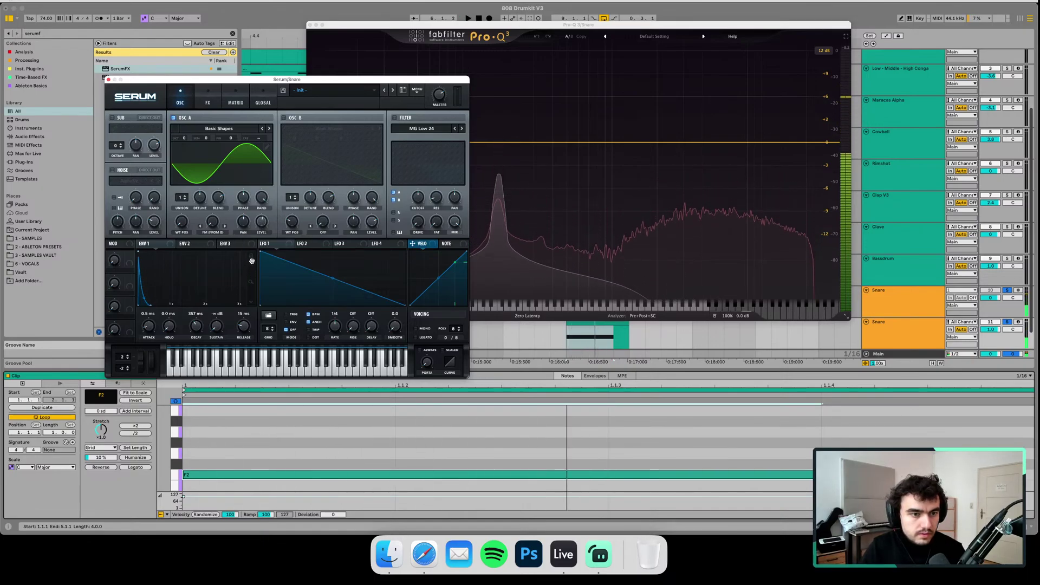
# - Lock envelope 1's zoom, shorten its decay to 226 ms, and play the loop to compare
pyautogui.click(251, 256)
pyautogui.moveTo(189, 327); pyautogui.dragTo(195, 330)
pyautogui.press('space')
pyautogui.press('space')
pyautogui.press('space')
pyautogui.press('space')
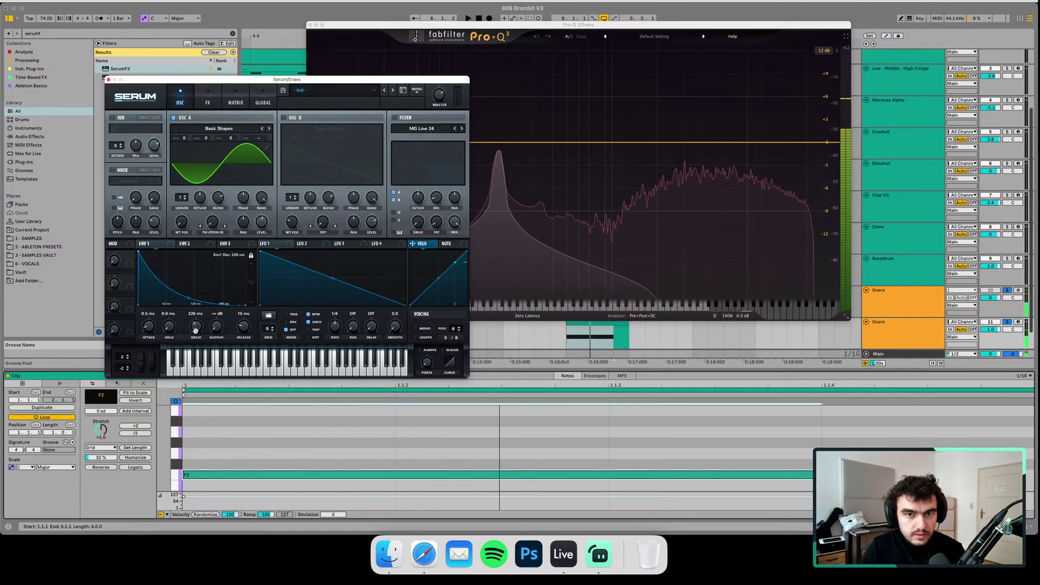
pyautogui.press('space')
pyautogui.press('space')
pyautogui.press('space')
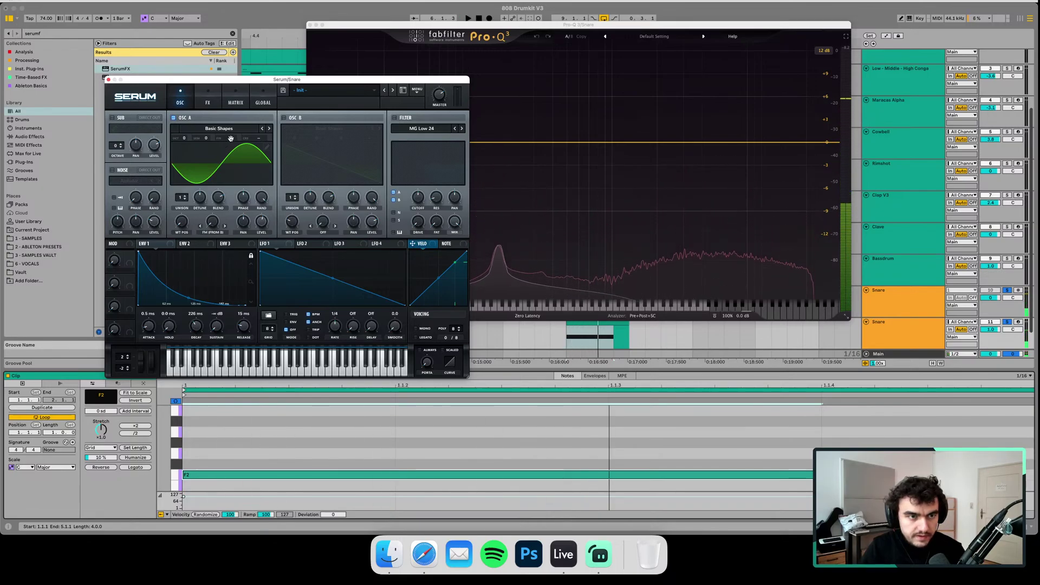
# - Fine-tune oscillator A to -30 cents and turn down its random phase
pyautogui.moveTo(231, 138); pyautogui.dragTo(230, 150)
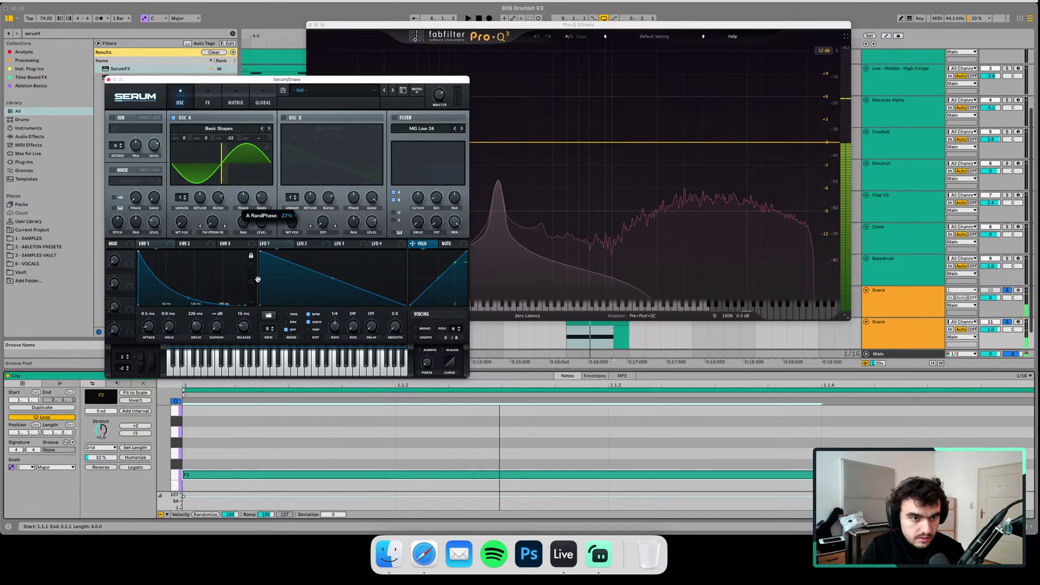
pyautogui.moveTo(244, 197); pyautogui.dragTo(231, 139)
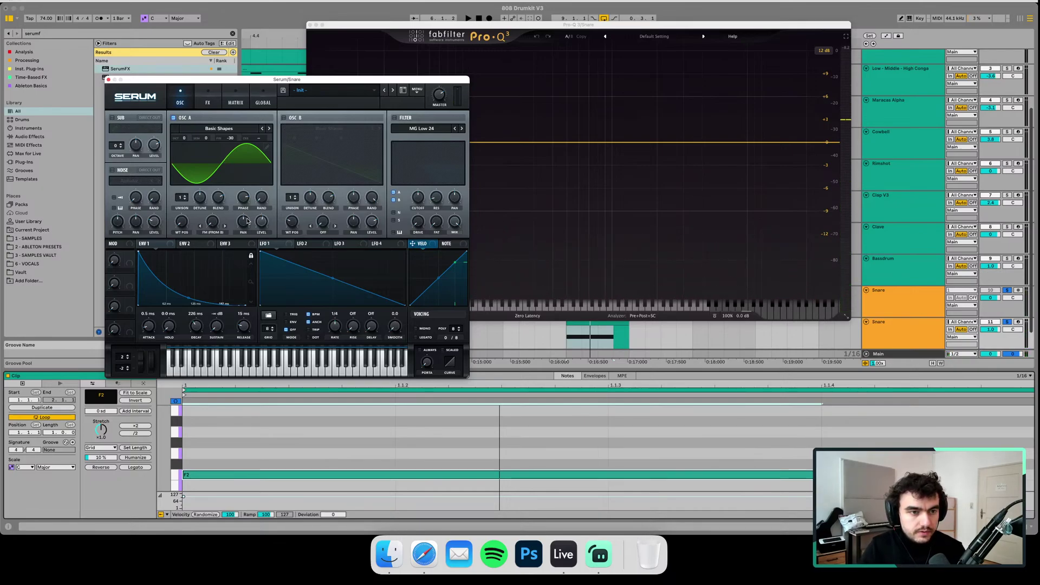
# - Unsolo the reference Snare track and rename the MIDI snare track as Serum Snare
pyautogui.click(1006, 291)
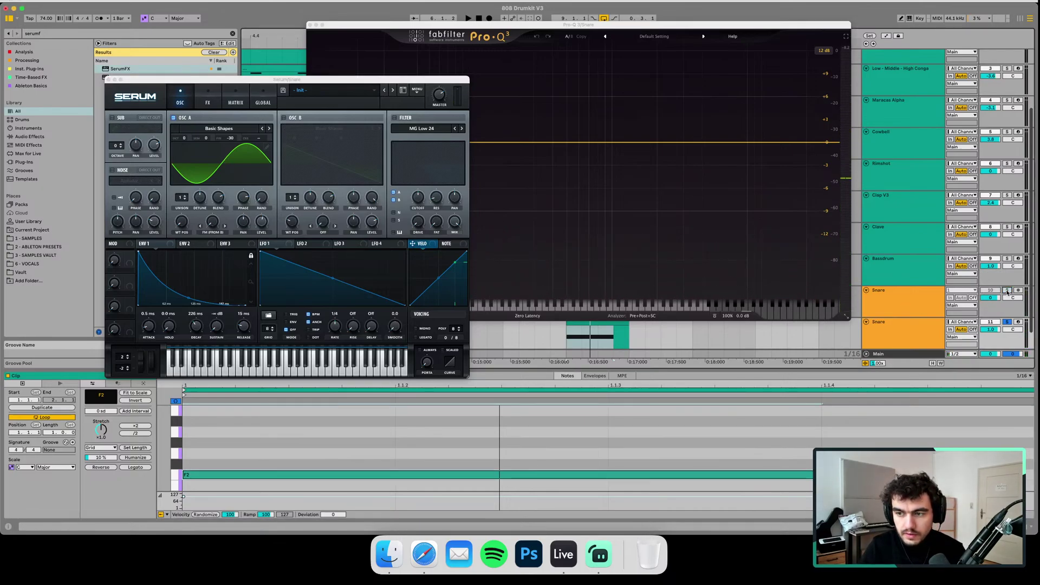
pyautogui.click(902, 330)
pyautogui.press('super+r')
pyautogui.write('S')
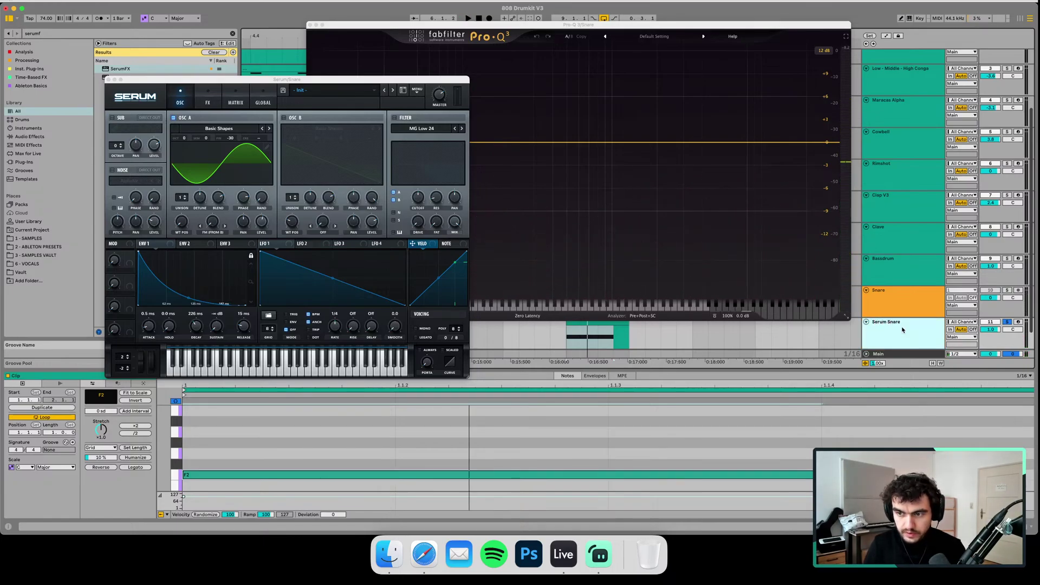
# - Play the Serum snare, move its window clear of the spectrum, and set envelope 1's attack to 0.1 ms
pyautogui.press('space')
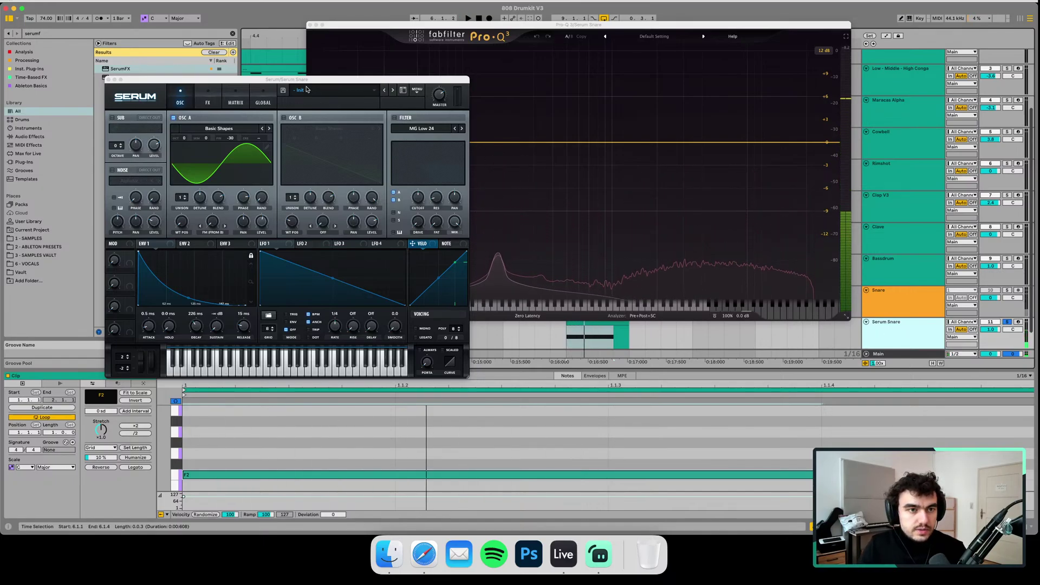
pyautogui.moveTo(306, 82); pyautogui.dragTo(280, 54)
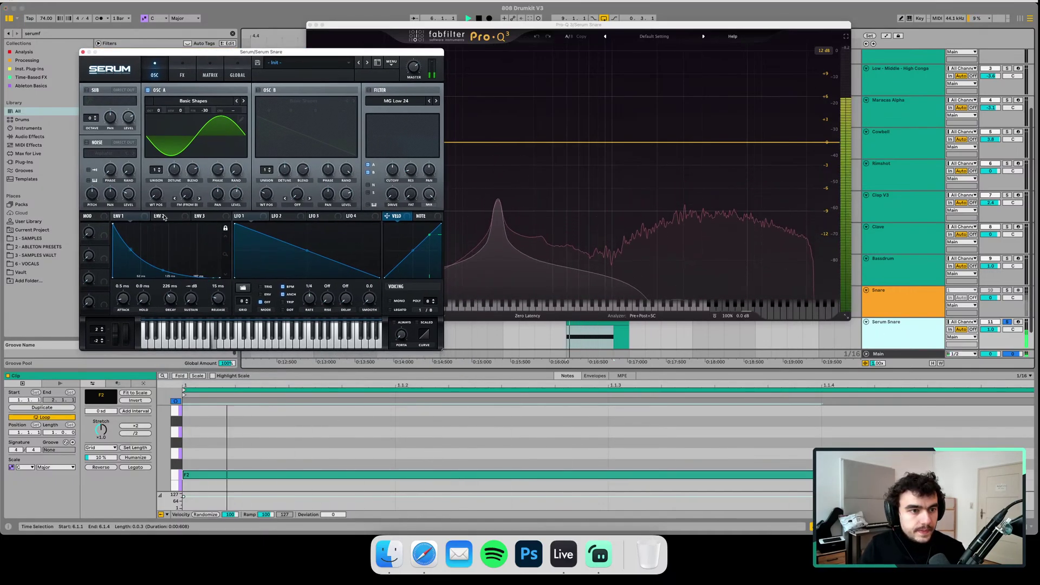
pyautogui.moveTo(124, 299); pyautogui.dragTo(124, 303)
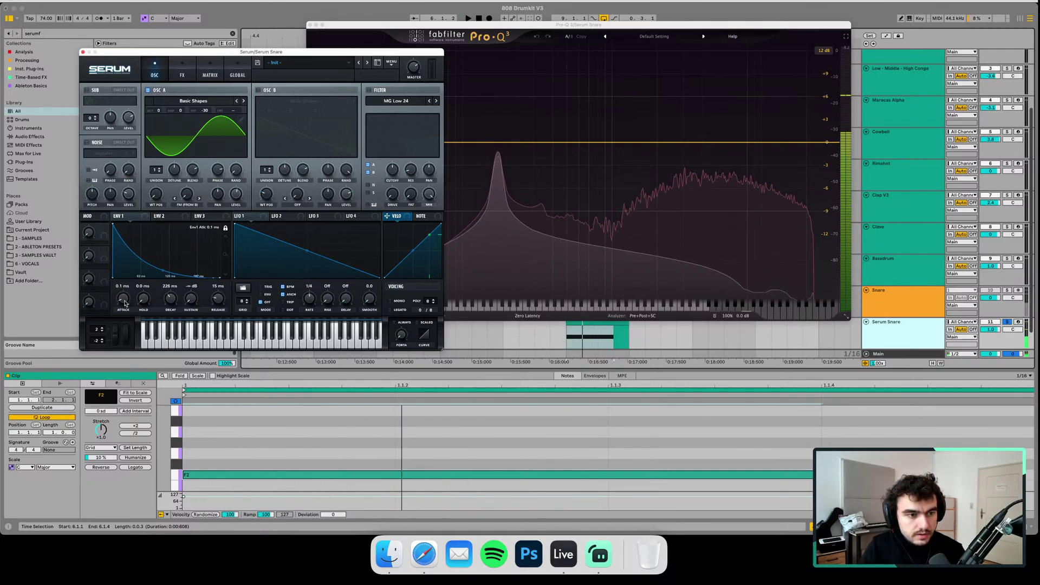
pyautogui.press('space')
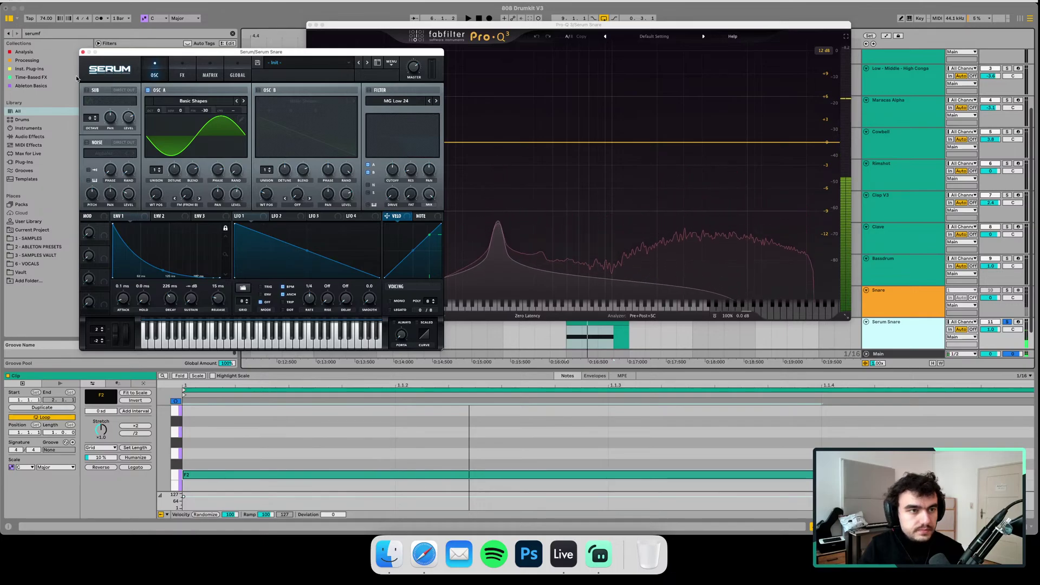
# - Inspect the playing snare's spectrum with a temporary Pro-Q 3 band at about 342 Hz, and close Pro-Q 3
pyautogui.press('space')
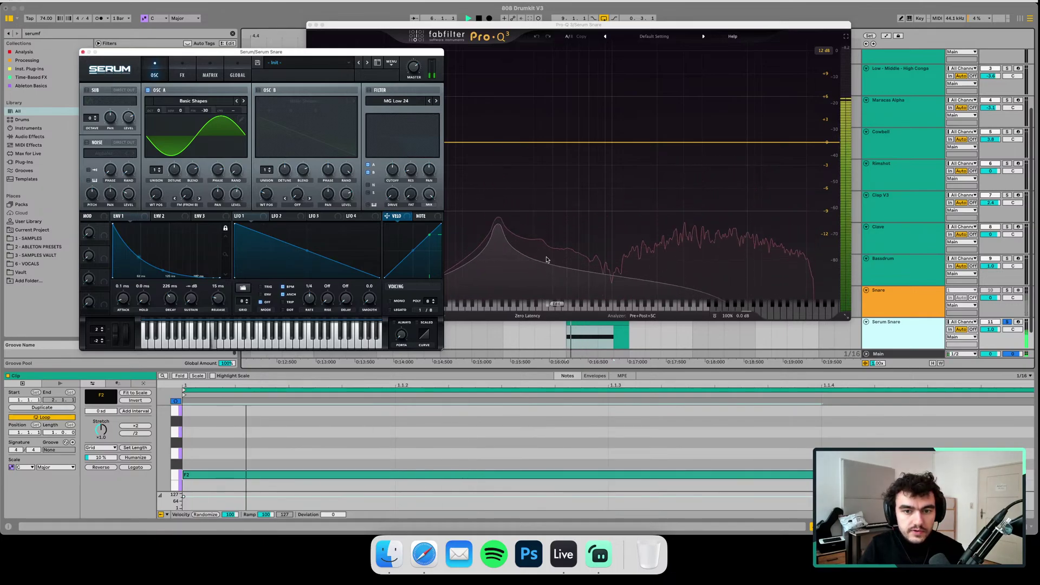
pyautogui.click(542, 143)
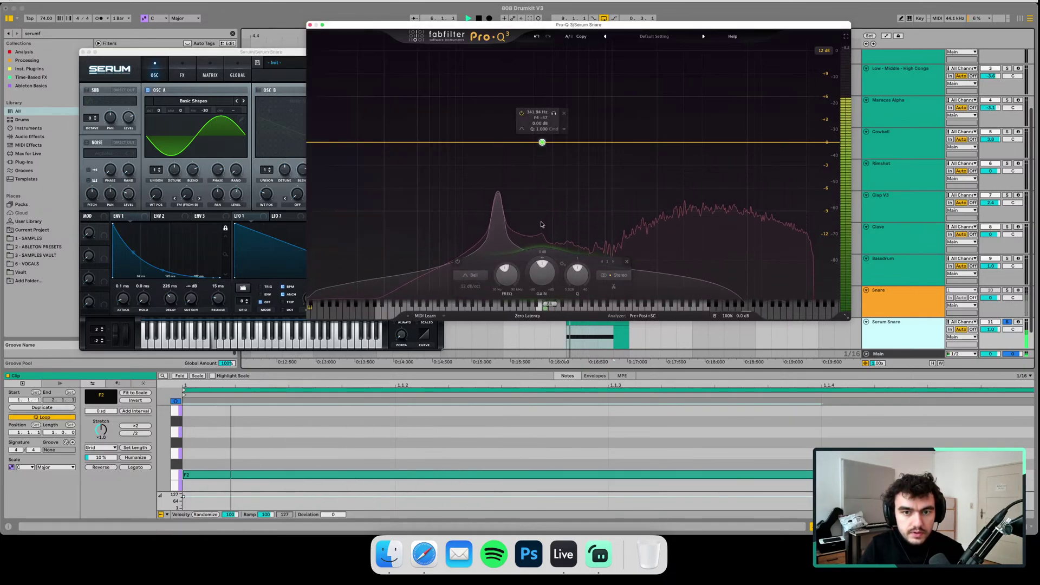
pyautogui.press('space')
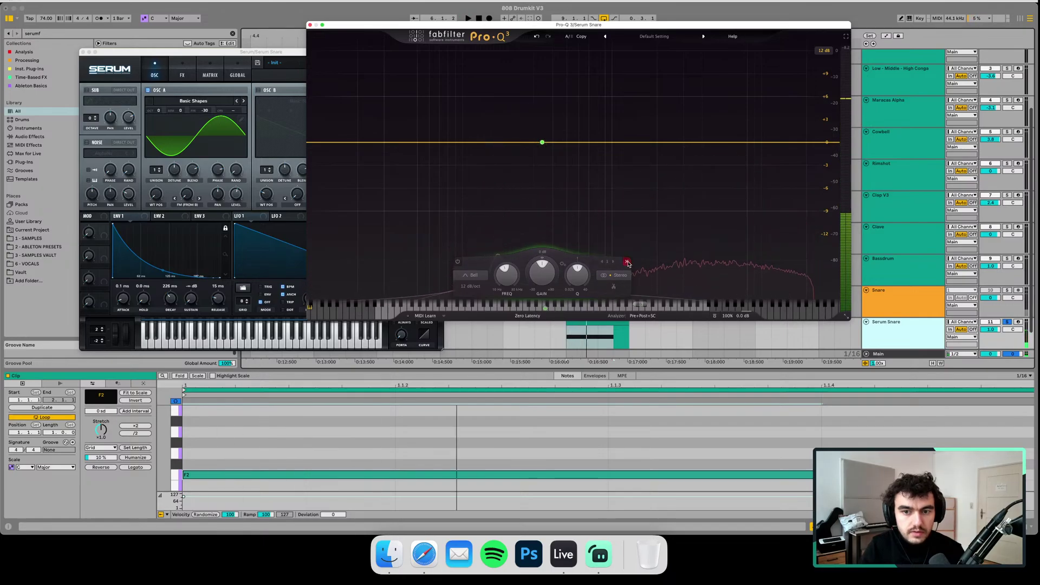
pyautogui.click(309, 25)
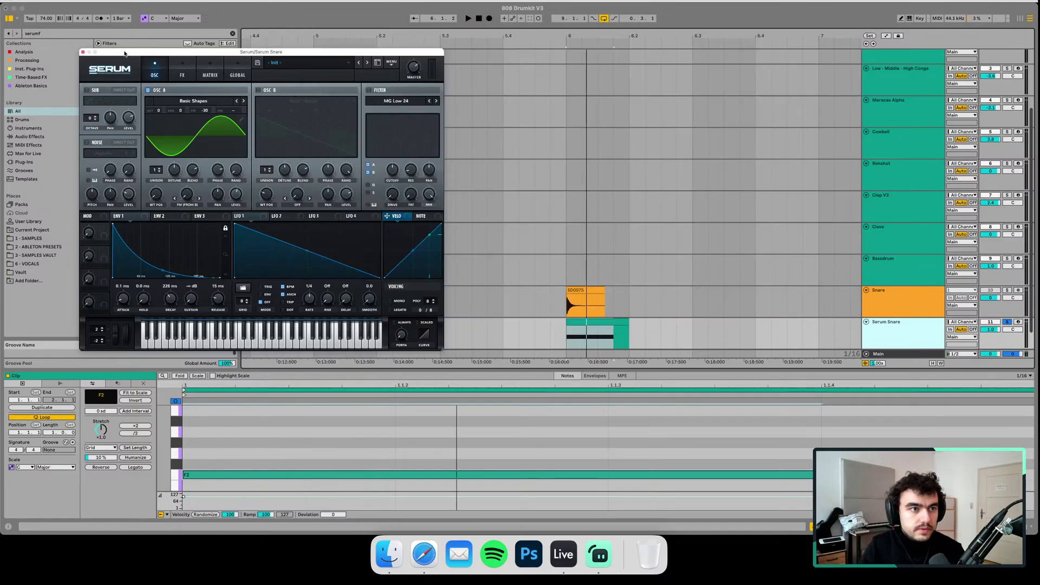
# - Close Serum, open ShaperBox 3 on the Serum Snare track, and set its scope length to 1/32 during playback
pyautogui.click(81, 52)
pyautogui.click(912, 336)
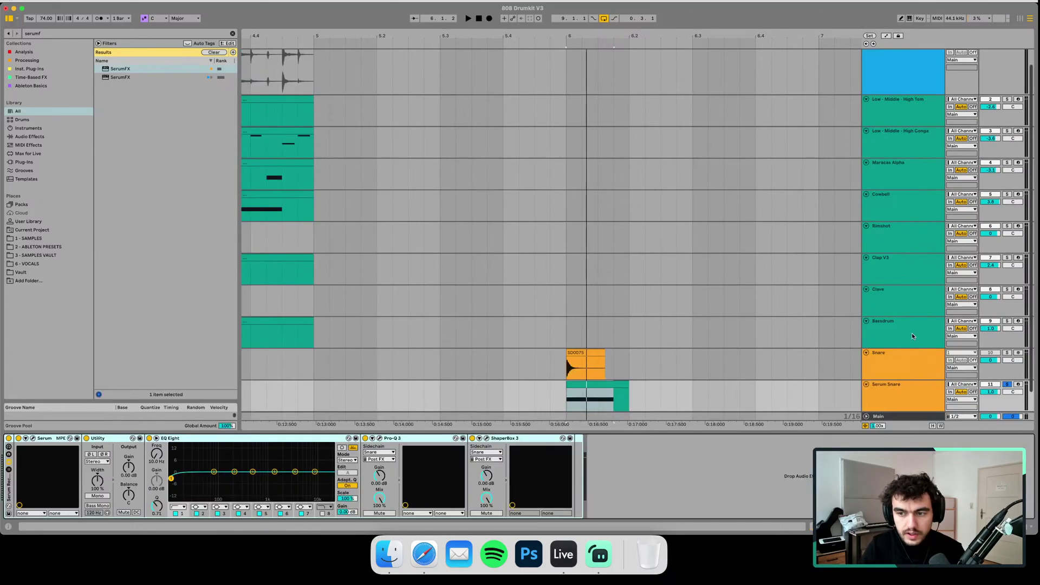
pyautogui.click(487, 438)
pyautogui.press('space')
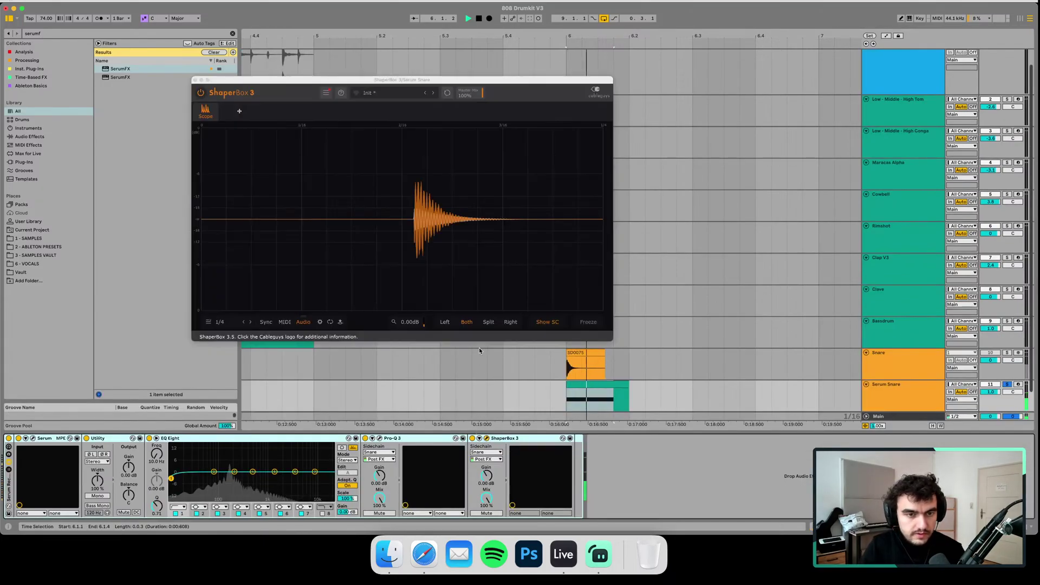
pyautogui.click(242, 322)
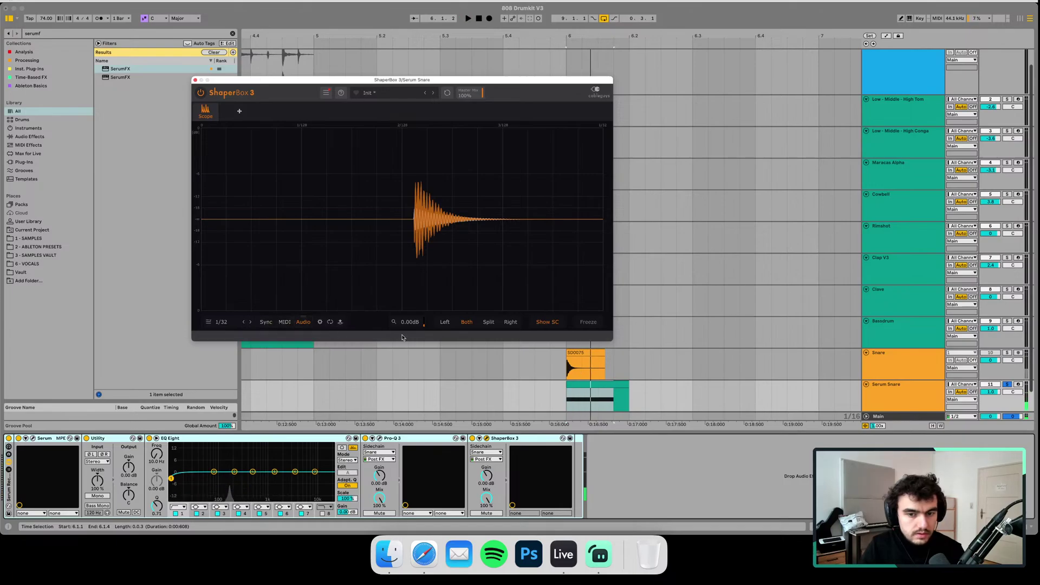
# - Reopen Serum beside ShaperBox 3, set envelope 1's attack to 0.1 ms and master volume to 100%, and compare the waveforms
pyautogui.click(34, 438)
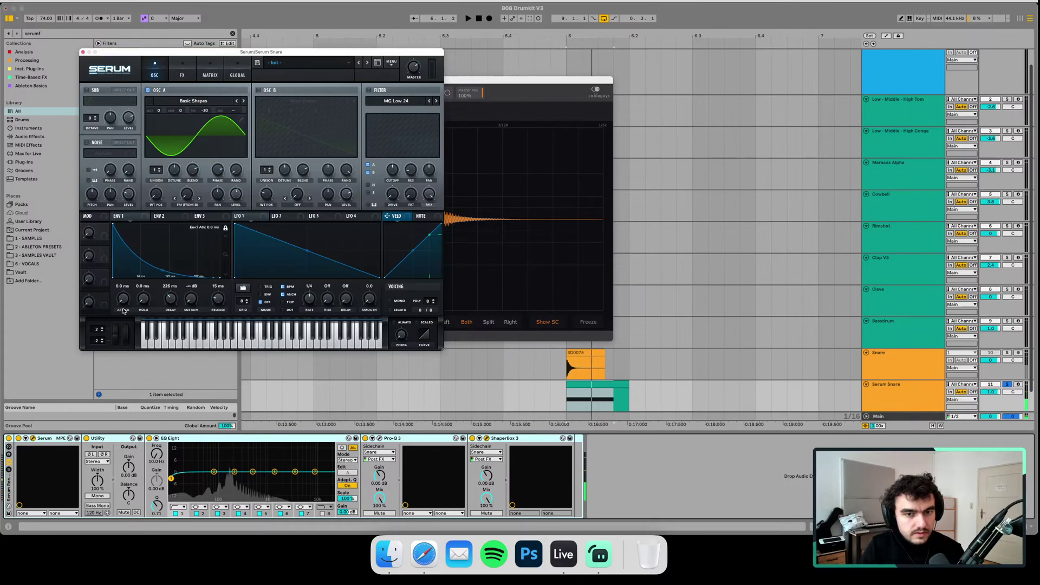
pyautogui.moveTo(483, 80); pyautogui.dragTo(604, 89)
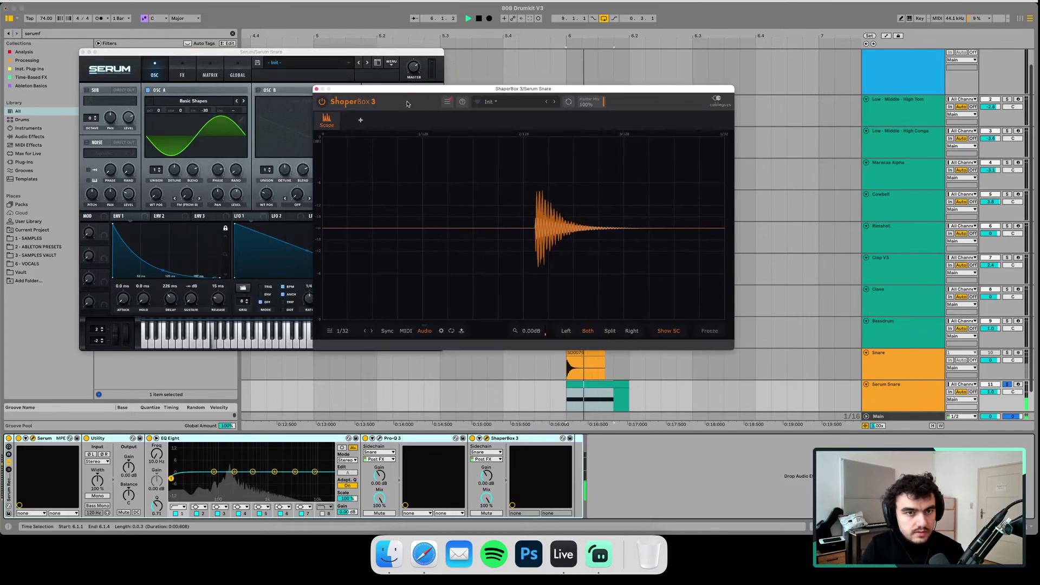
pyautogui.click(126, 303)
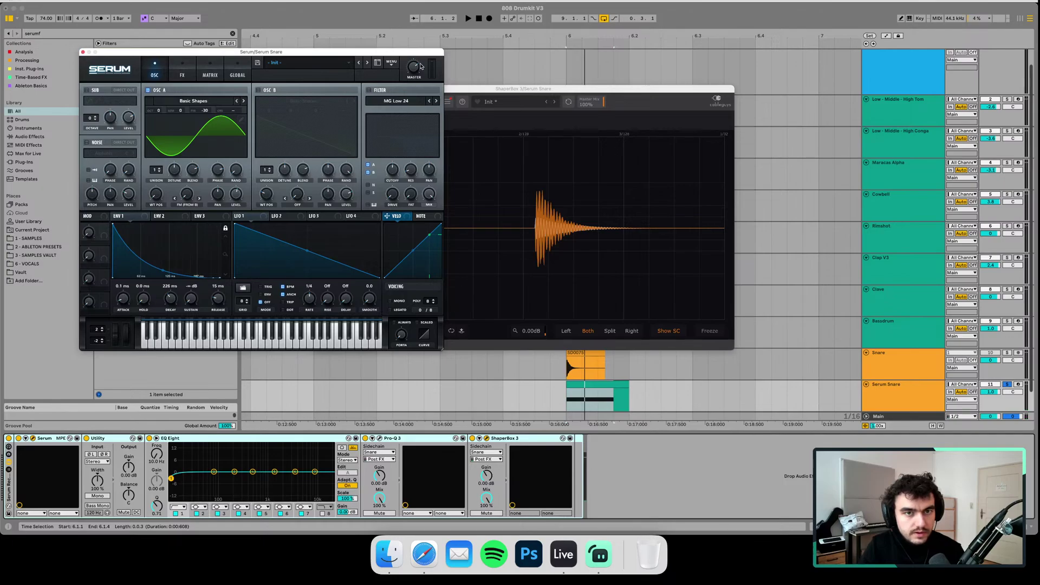
pyautogui.press('space')
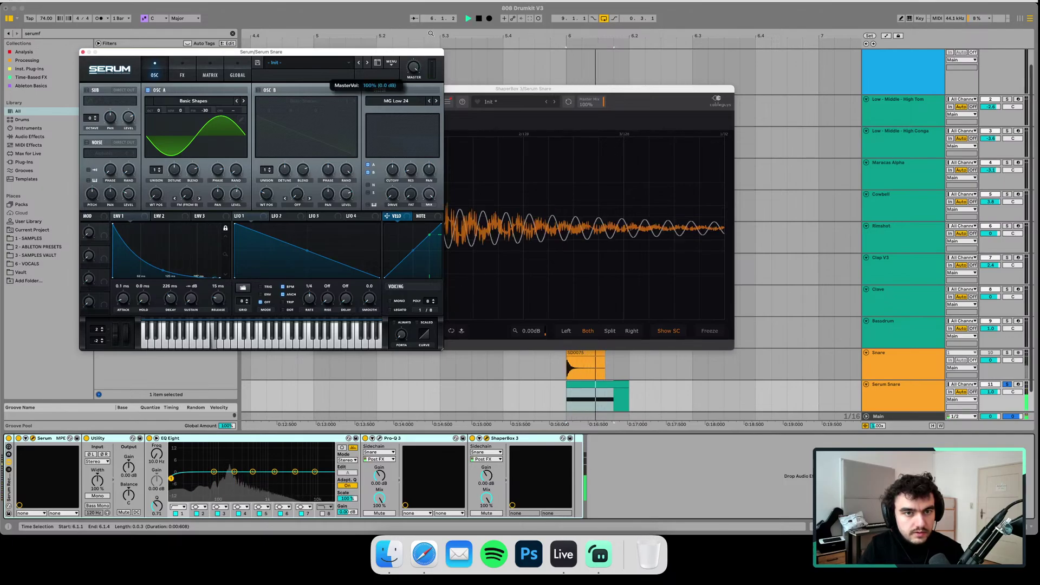
pyautogui.moveTo(477, 89); pyautogui.dragTo(564, 89)
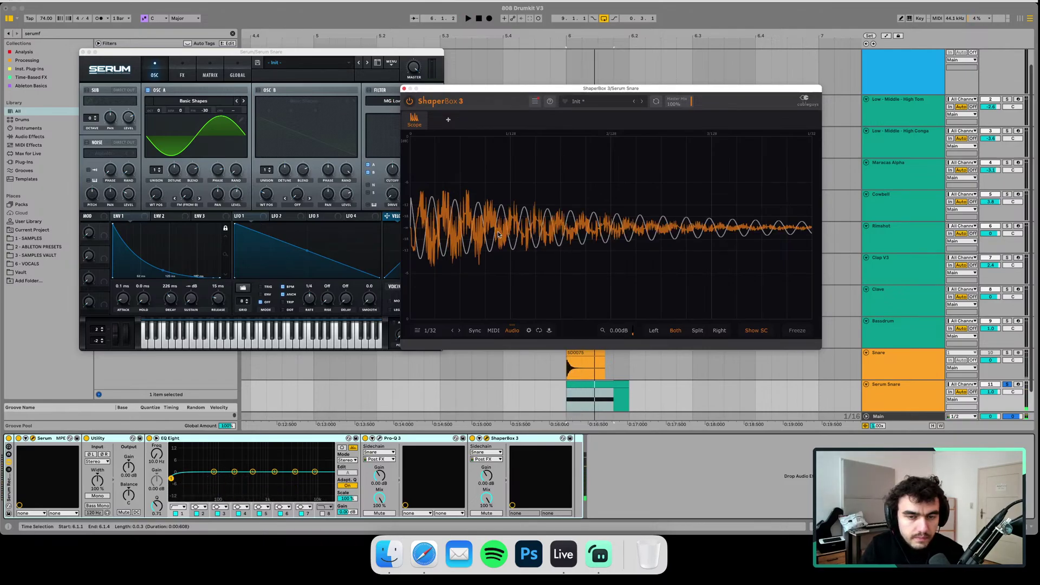
# - Add a Pro-Q 3 equalizer to the original Snare track by searching the browser for "pro"
pyautogui.click(891, 369)
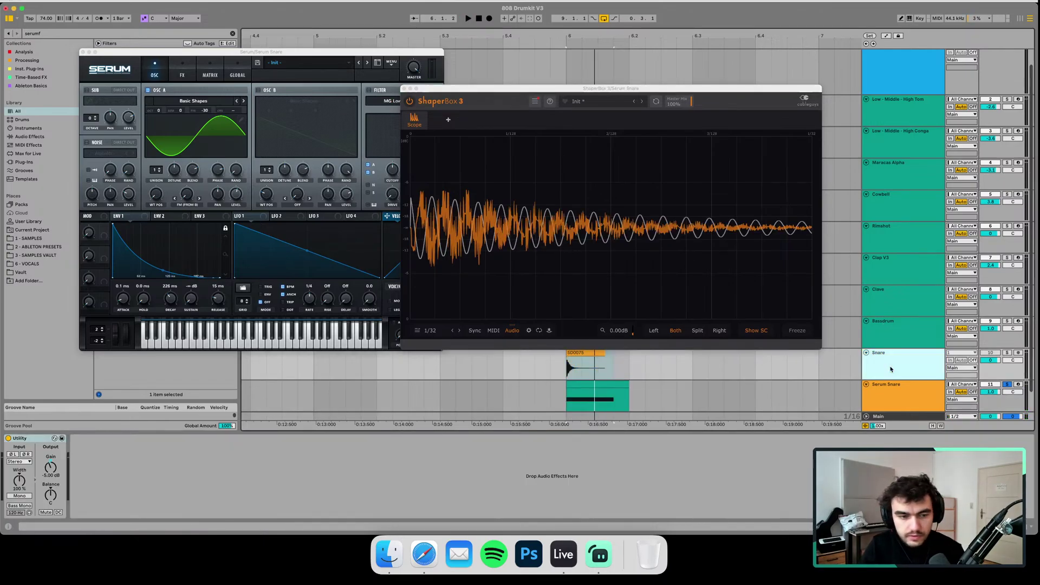
pyautogui.press('super+f')
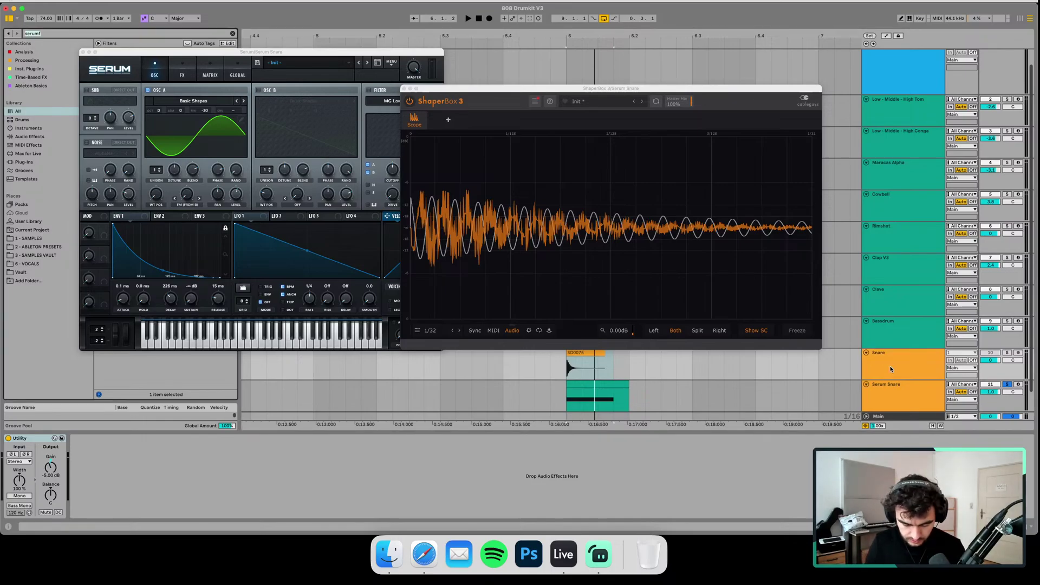
pyautogui.write('pro')
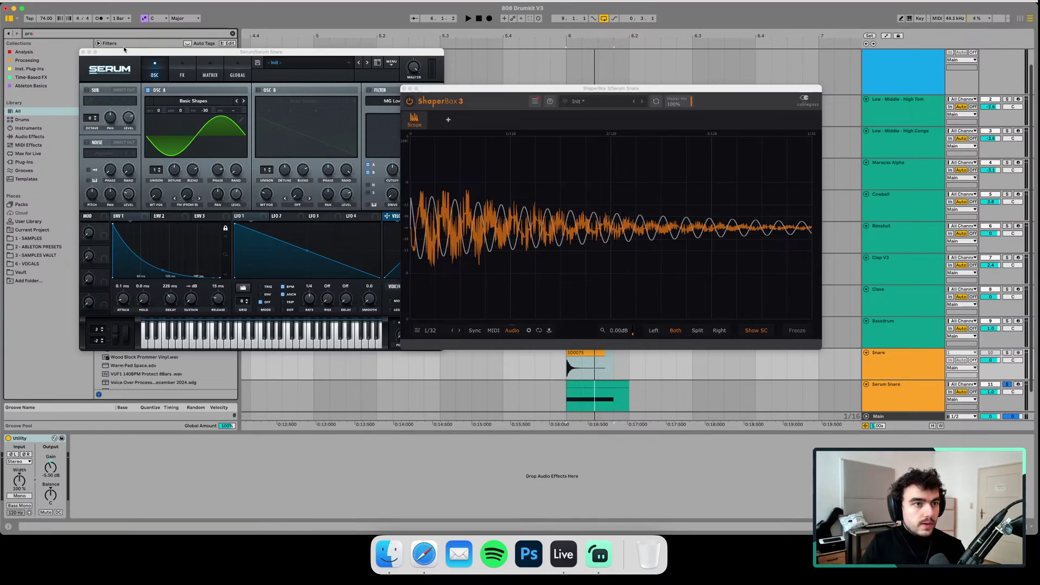
pyautogui.moveTo(124, 49); pyautogui.dragTo(301, 26)
pyautogui.click(125, 88)
pyautogui.click(126, 79)
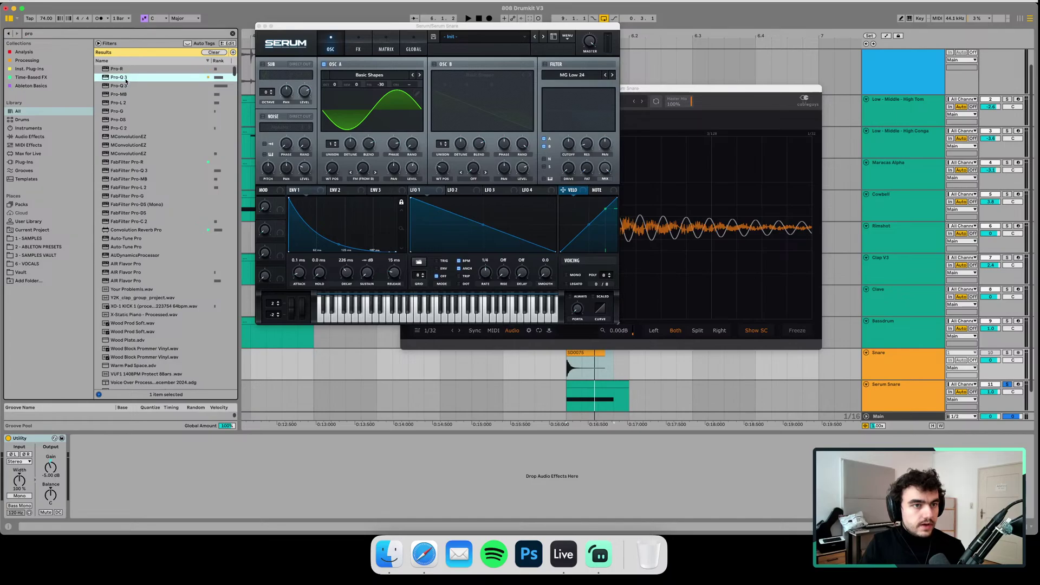
pyautogui.press('Return')
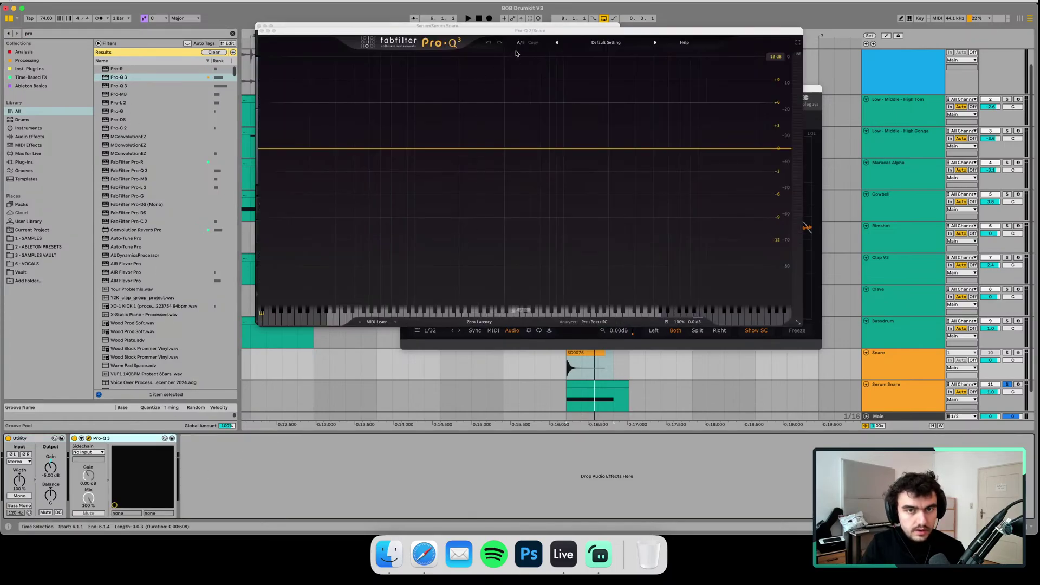
# - Set Pro-Q 3 to Linear Phase and add a high cut band at about 435 Hz while the snare plays
pyautogui.moveTo(466, 32); pyautogui.dragTo(346, 53)
pyautogui.click(371, 345)
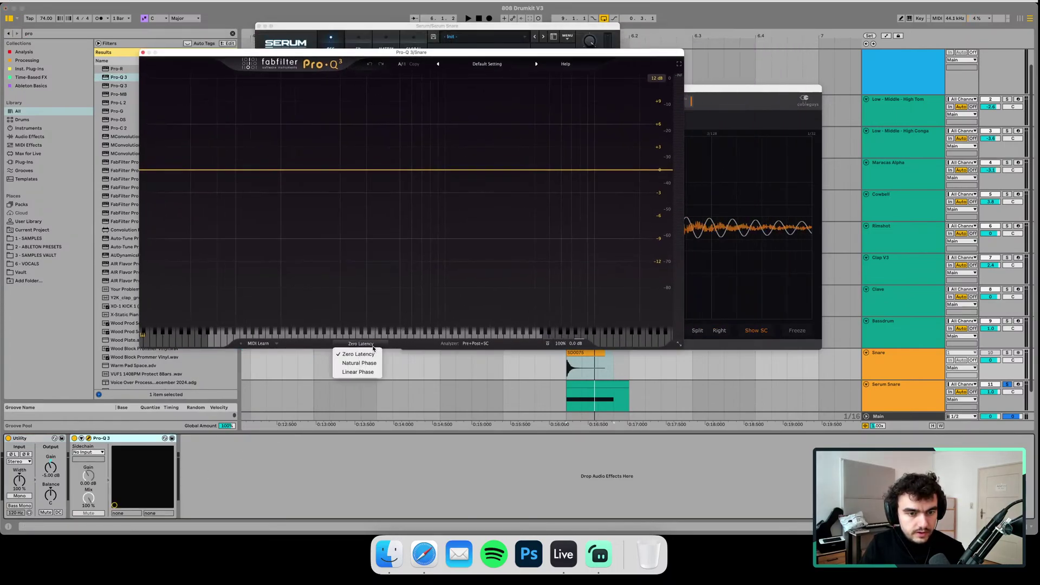
pyautogui.click(363, 371)
pyautogui.doubleClick(483, 170)
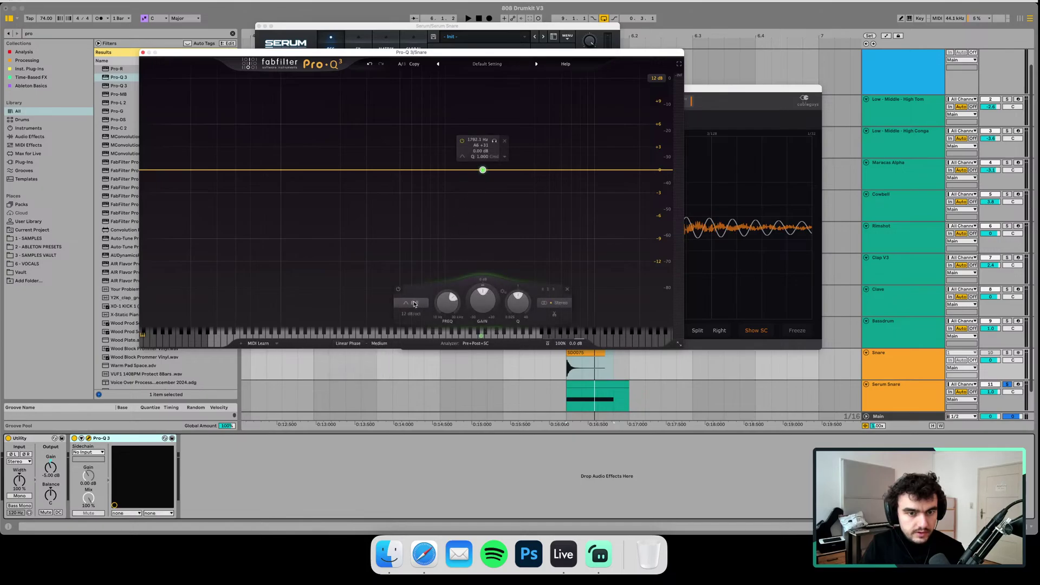
pyautogui.click(414, 303)
pyautogui.click(414, 260)
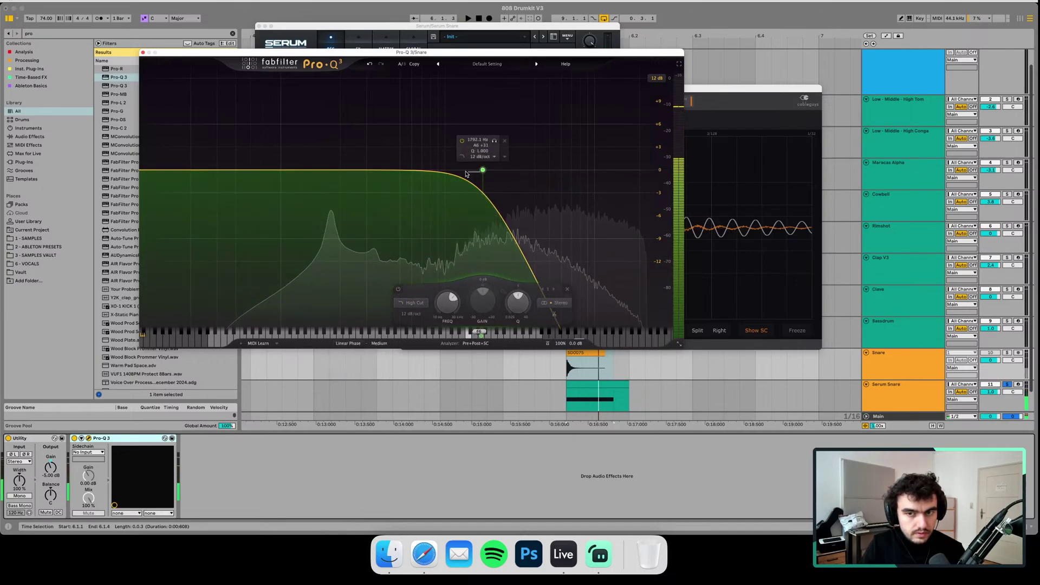
pyautogui.press('space')
pyautogui.moveTo(483, 170); pyautogui.dragTo(391, 174)
# - Move the ShaperBox 3 scope clear of Pro-Q 3 and steepen the high cut to 18 dB/oct
pyautogui.click(805, 102)
pyautogui.press('space')
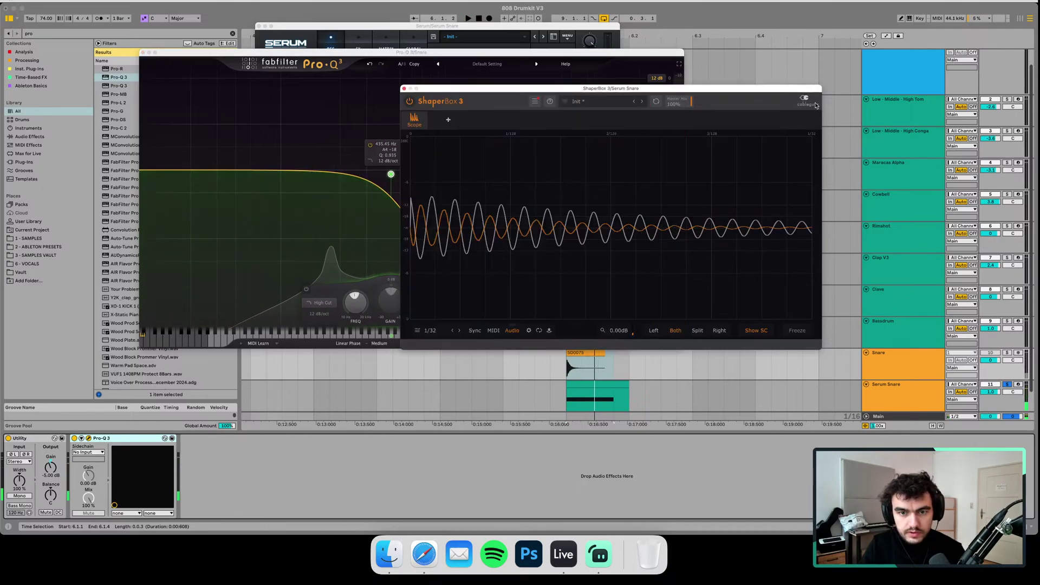
pyautogui.moveTo(477, 92); pyautogui.dragTo(608, 106)
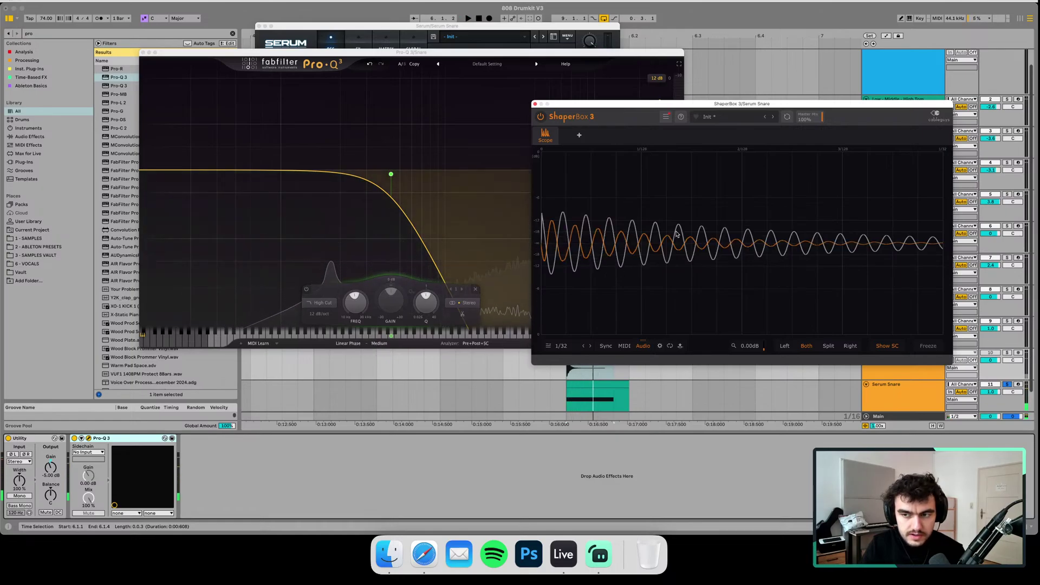
pyautogui.scroll(1, 388, 175)
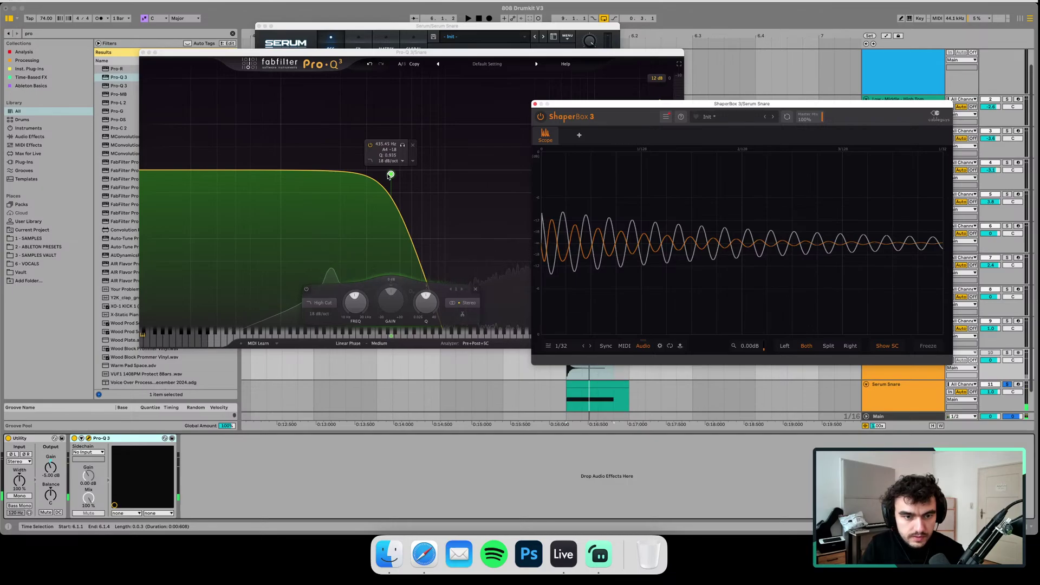
# - Try Pro-Q 3's Zero Latency mode while comparing the waveforms in ShaperBox 3, and switch back to Linear Phase
pyautogui.click(349, 343)
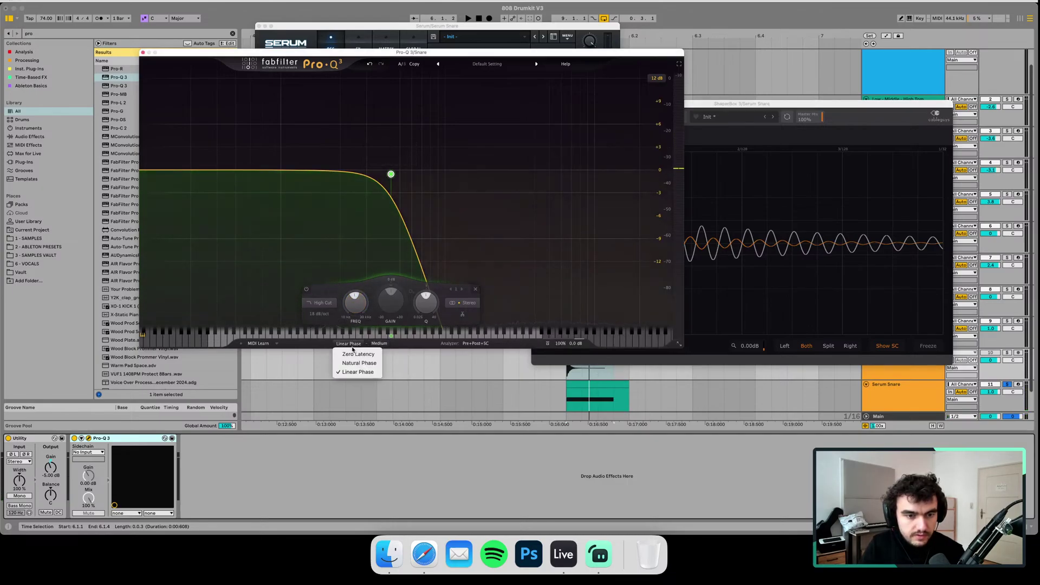
pyautogui.press('Return')
pyautogui.click(684, 229)
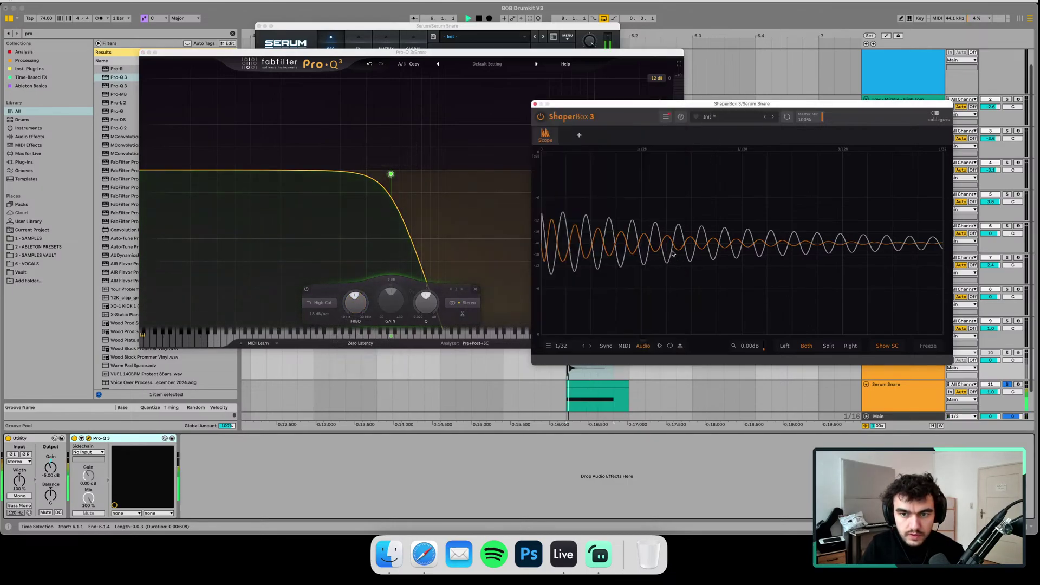
pyautogui.click(361, 343)
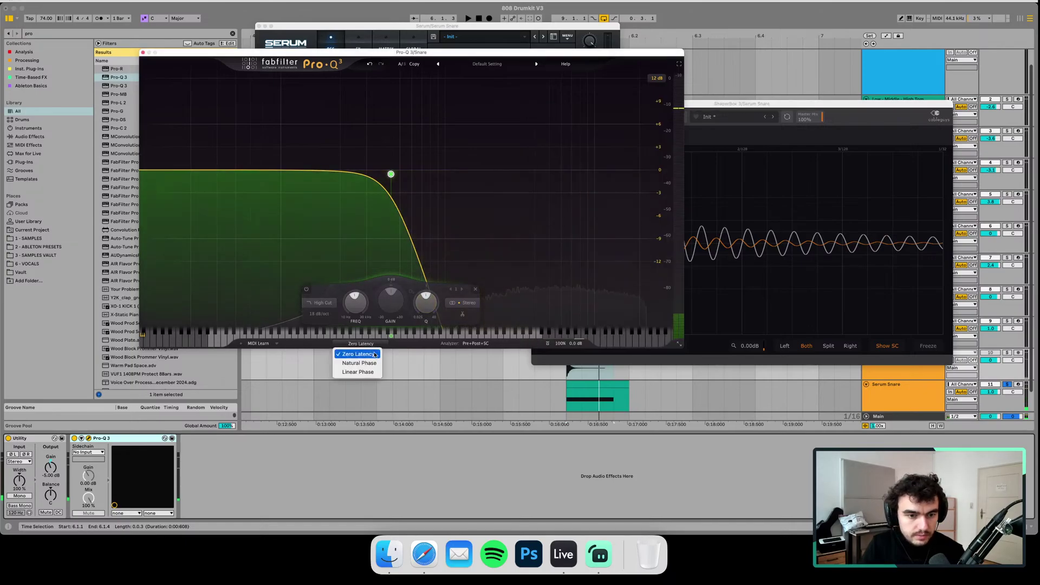
pyautogui.click(357, 371)
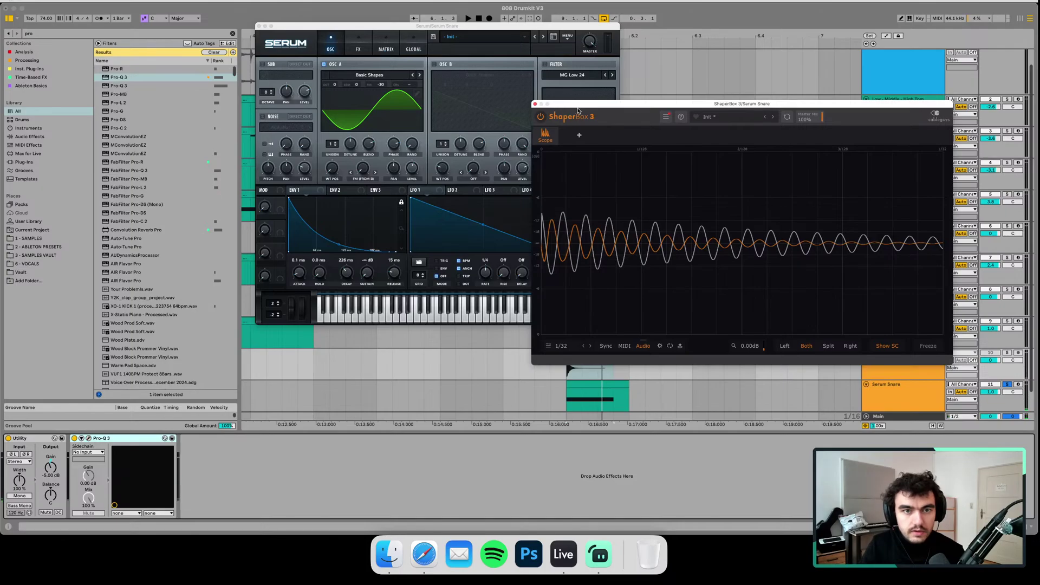
# - Place Serum and ShaperBox 3 side by side and set oscillator A's phase to 102 degrees during playback to align the waveforms
pyautogui.moveTo(455, 27); pyautogui.dragTo(345, 27)
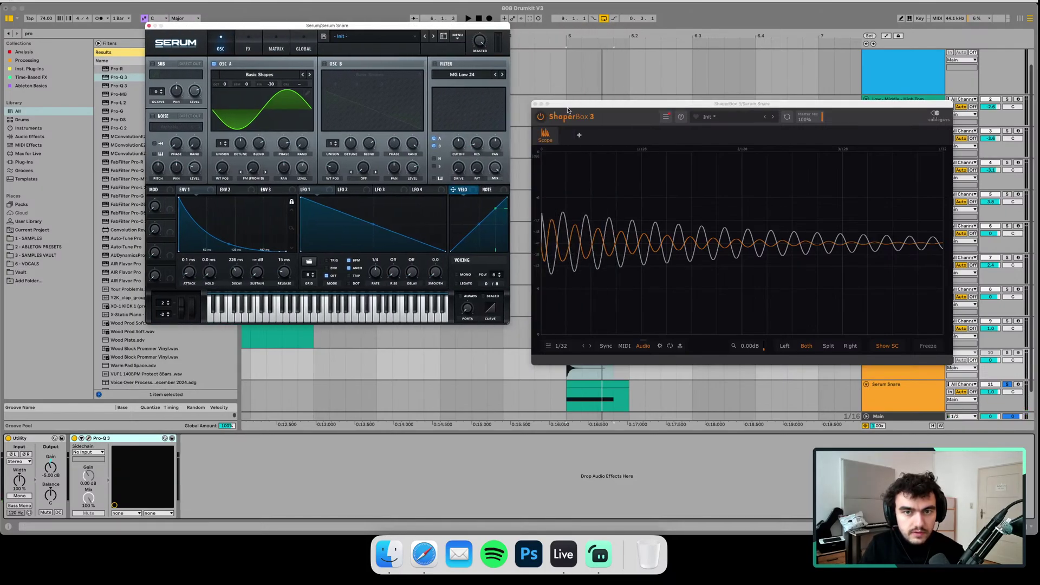
pyautogui.moveTo(569, 106); pyautogui.dragTo(543, 78)
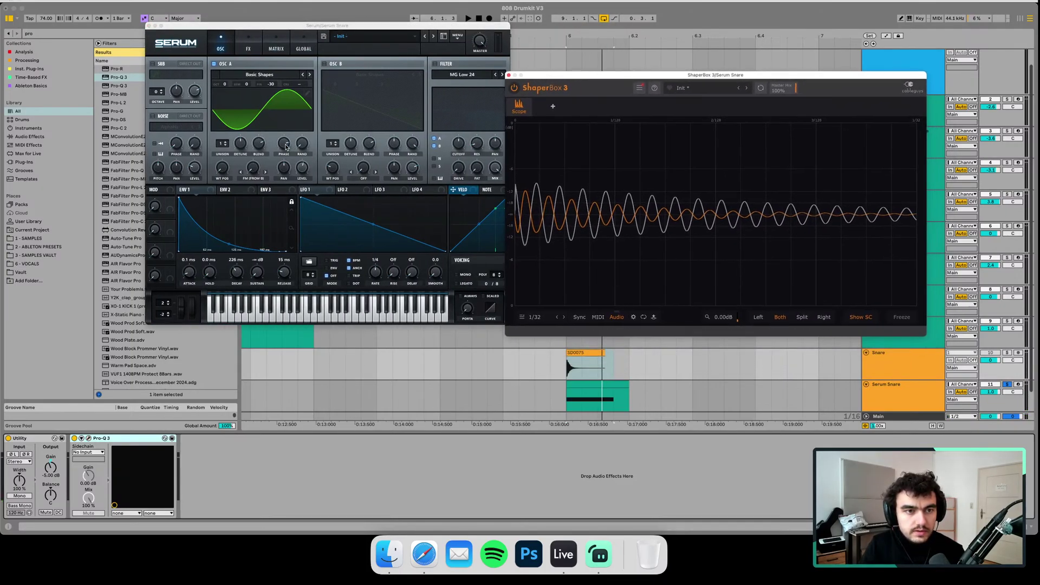
pyautogui.moveTo(286, 146); pyautogui.dragTo(288, 199)
pyautogui.press('space')
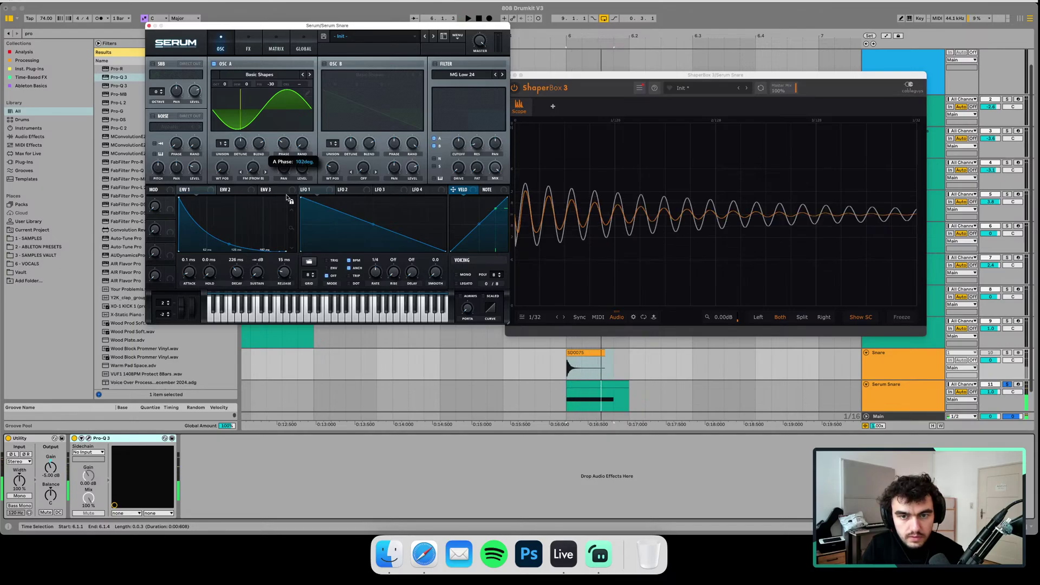
pyautogui.click(551, 78)
pyautogui.press('space')
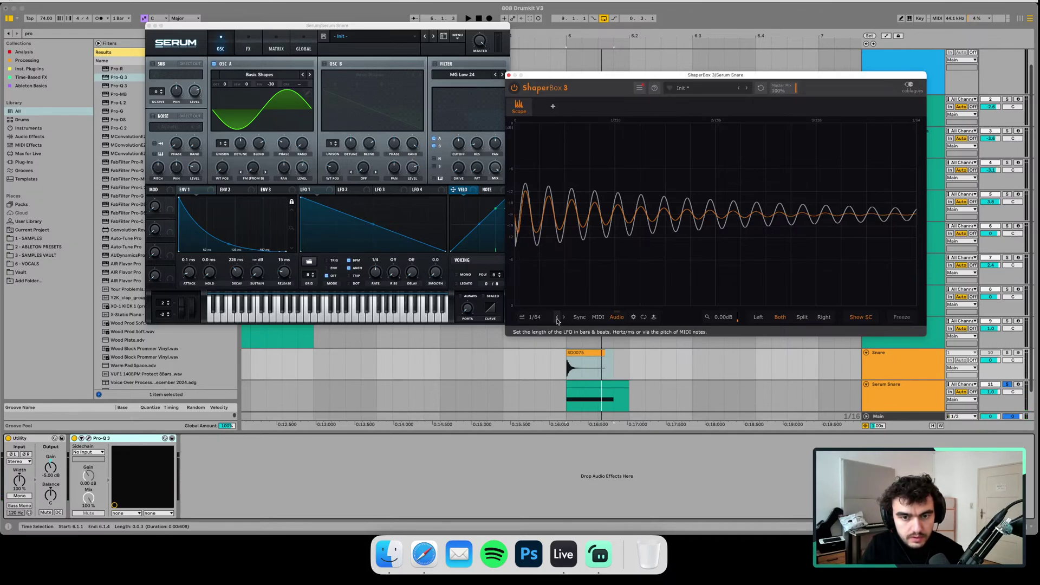
# - Using a 1/64 scope length, set envelope 1's attack to 0.8 ms and slightly lower Serum's master volume to match the reference
pyautogui.click(564, 317)
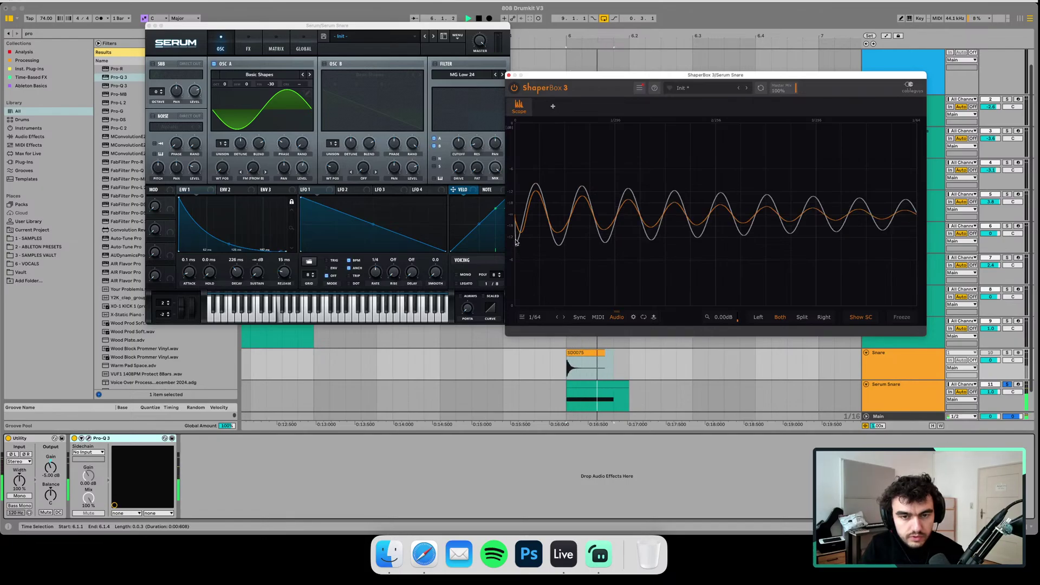
pyautogui.click(195, 273)
pyautogui.press('space')
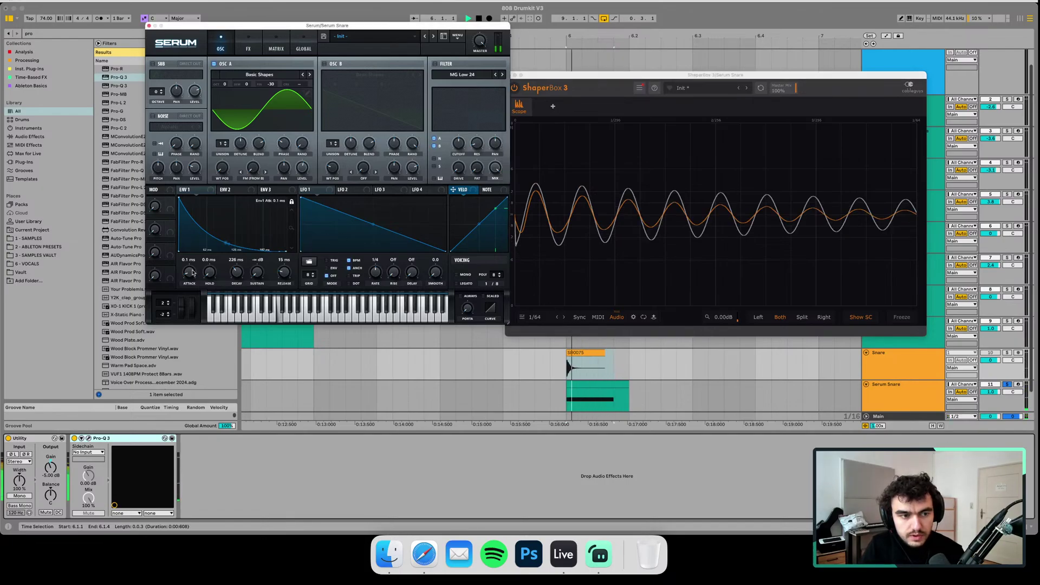
pyautogui.moveTo(193, 270); pyautogui.dragTo(191, 272)
pyautogui.press('space')
pyautogui.press('space')
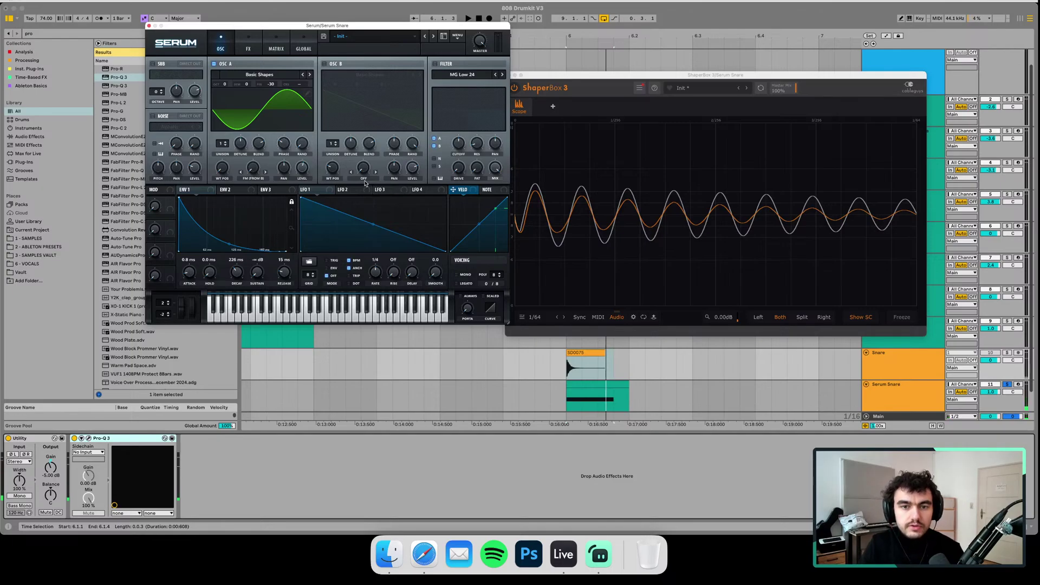
pyautogui.moveTo(480, 45); pyautogui.dragTo(479, 52)
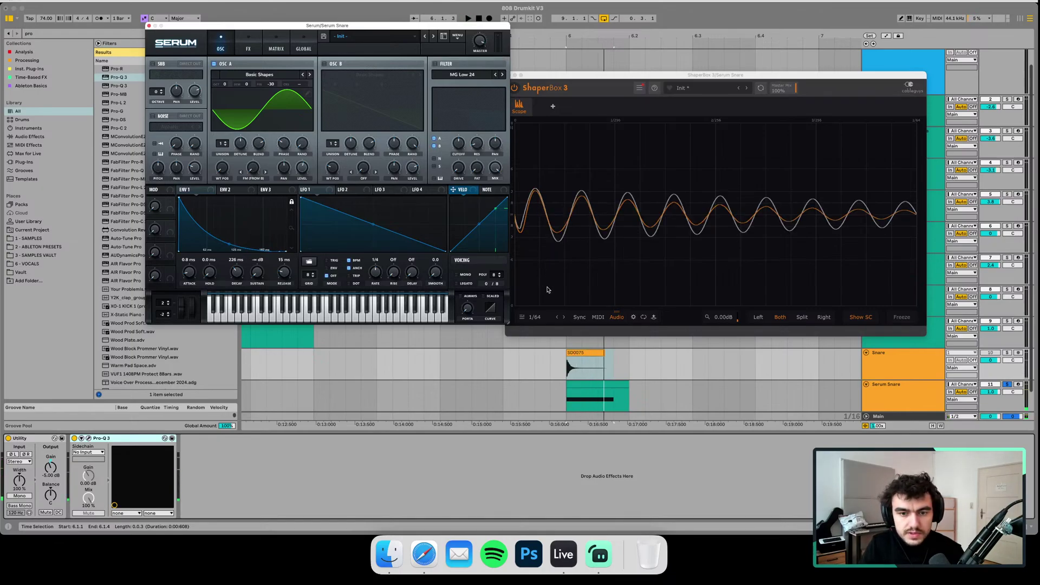
# - Using a 1/16 scope length, set envelope 1's decay to 109 ms and adjust its decay curve to follow the reference
pyautogui.click(557, 318)
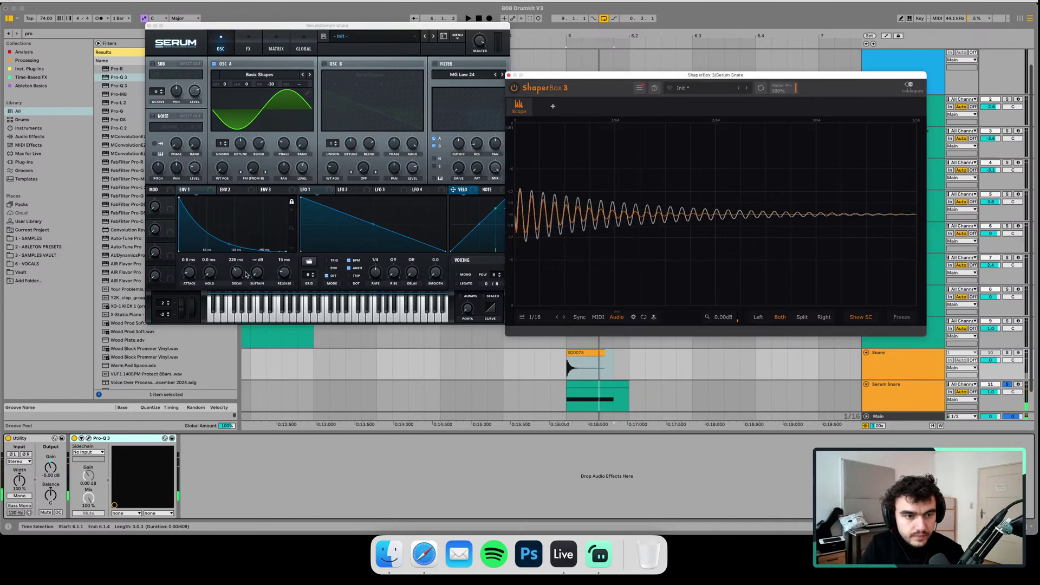
pyautogui.moveTo(245, 274); pyautogui.dragTo(239, 279)
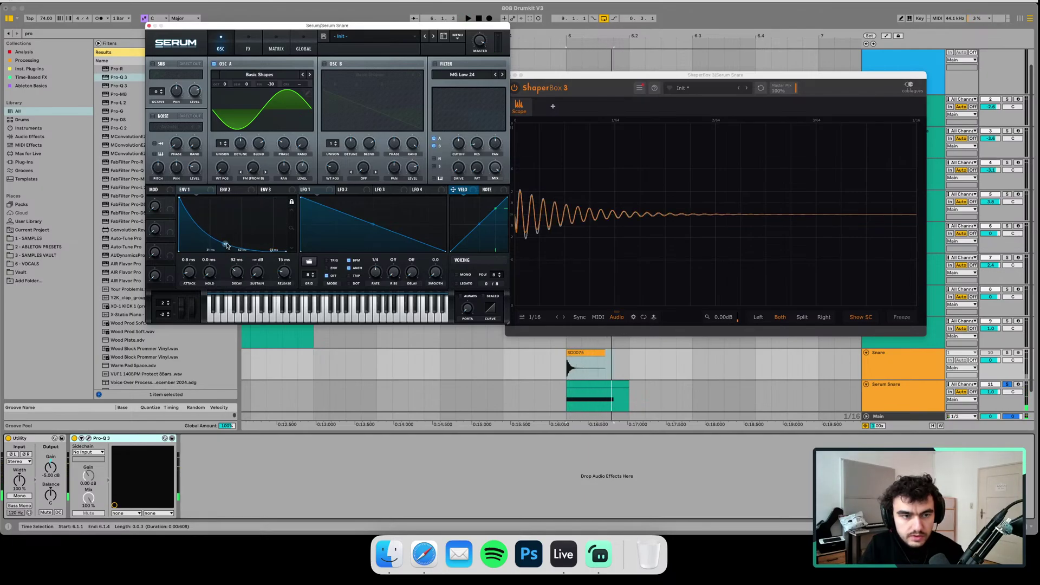
pyautogui.moveTo(226, 242); pyautogui.dragTo(227, 236)
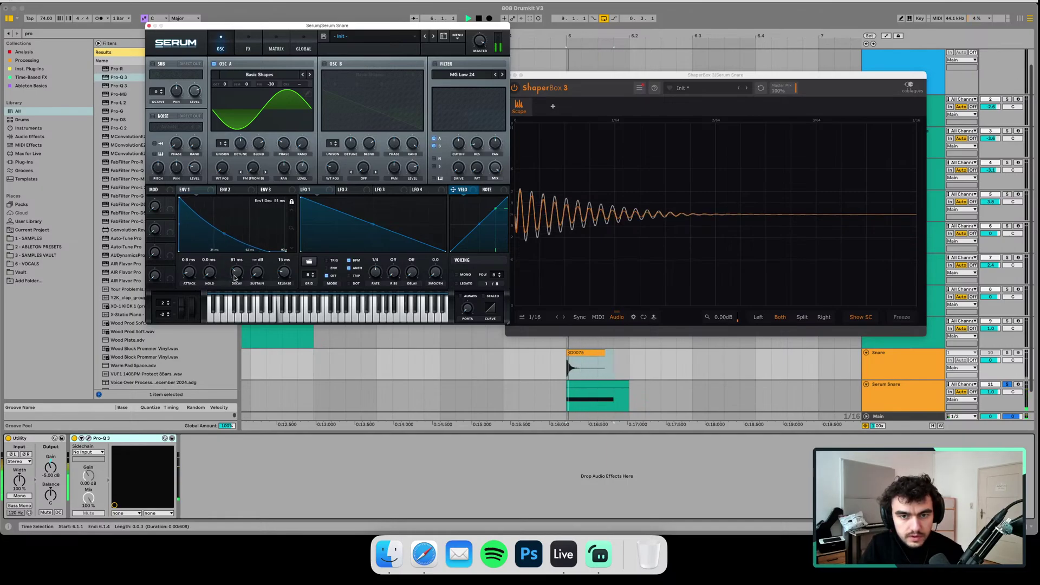
pyautogui.moveTo(235, 276); pyautogui.dragTo(236, 278)
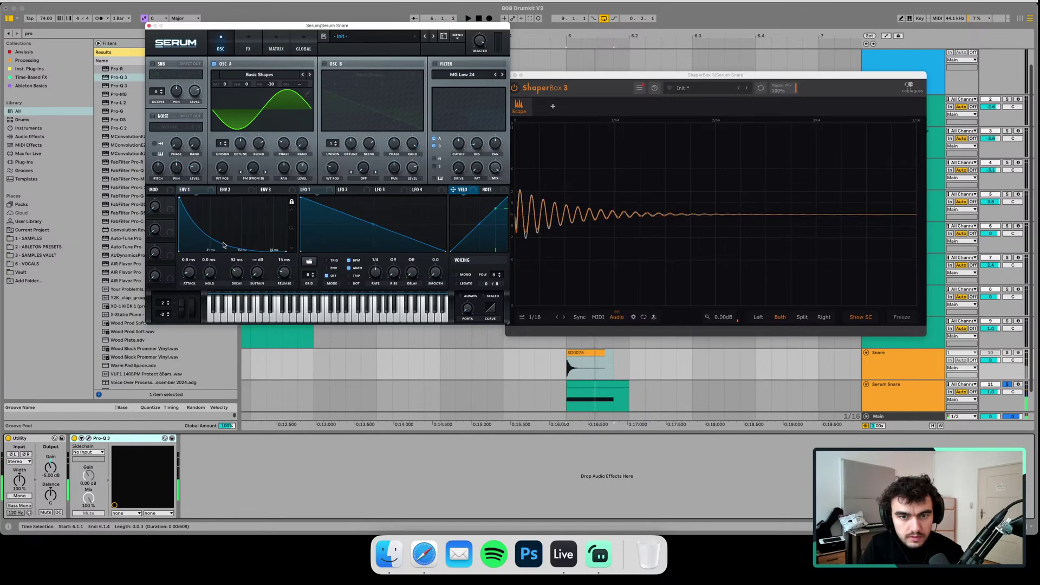
pyautogui.moveTo(236, 272); pyautogui.dragTo(236, 274)
pyautogui.press('space')
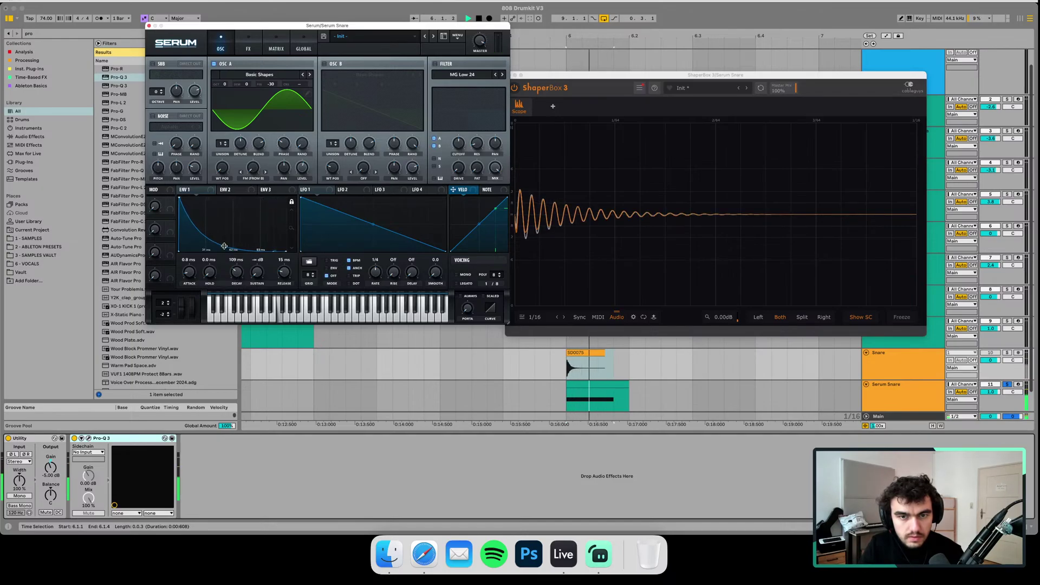
pyautogui.press('space')
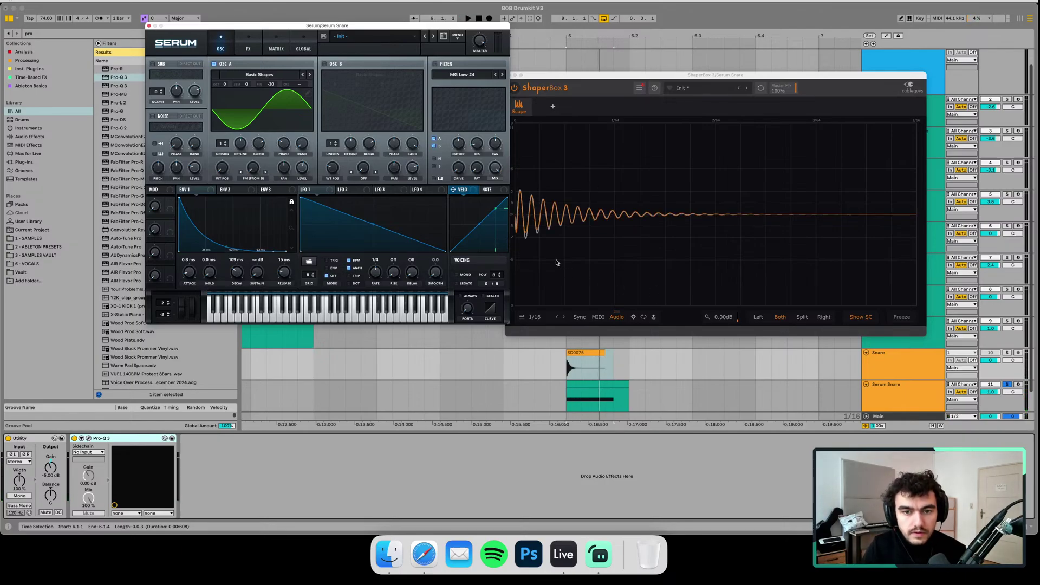
# - Switch to Streamlabs Desktop to read the live chat, and return to the Ableton Live project
pyautogui.click(598, 554)
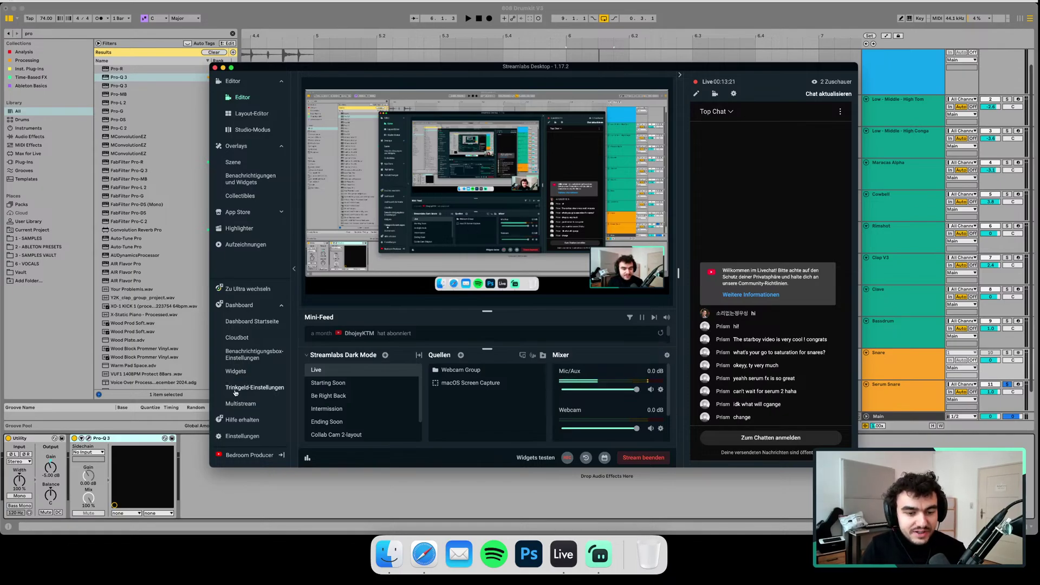
pyautogui.click(362, 12)
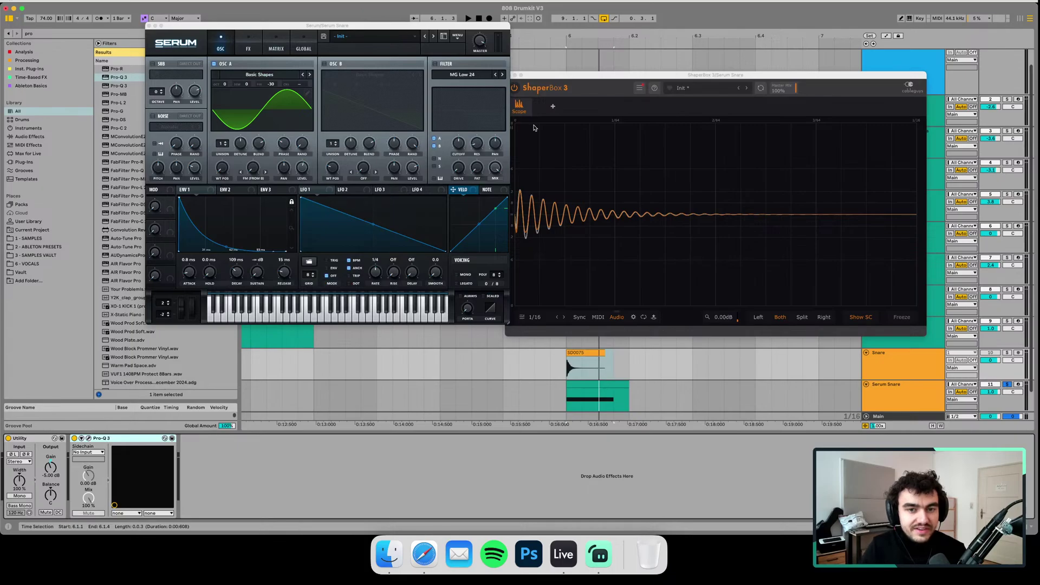
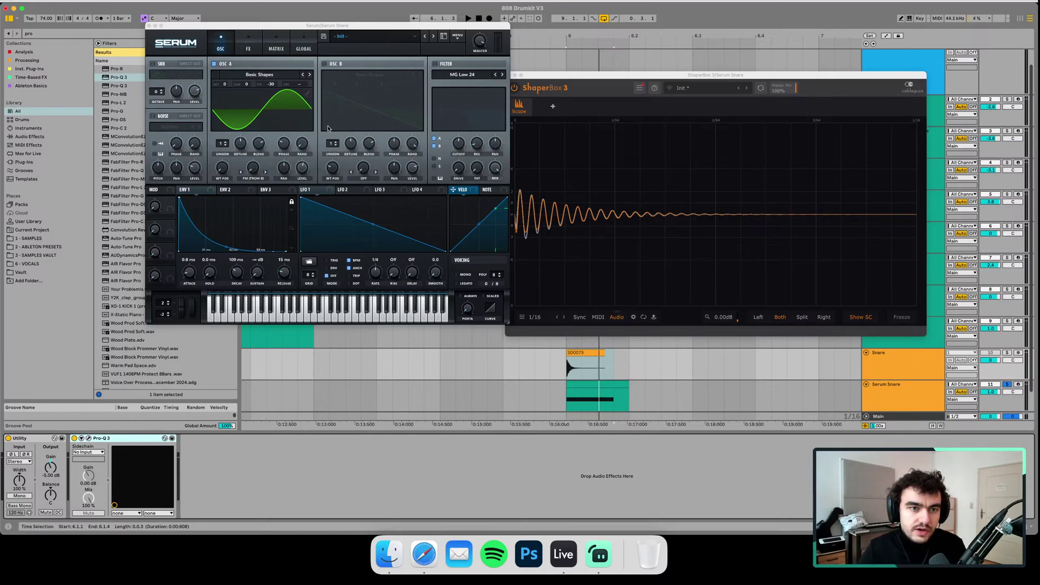
# - Rearrange the Serum and ShaperBox 3 windows side by side without overlap
pyautogui.moveTo(528, 76); pyautogui.dragTo(562, 83)
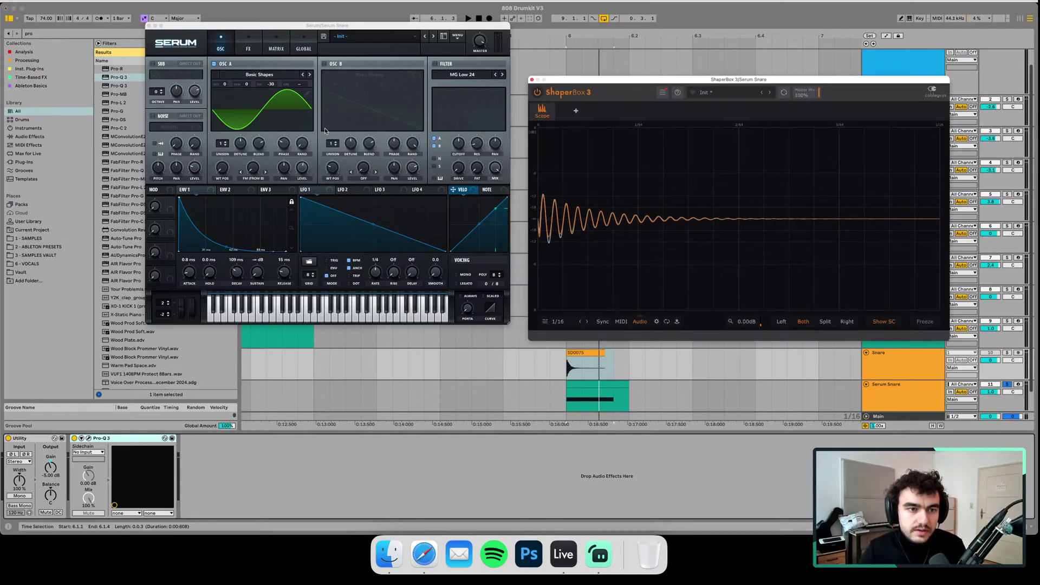
pyautogui.moveTo(303, 27); pyautogui.dragTo(293, 54)
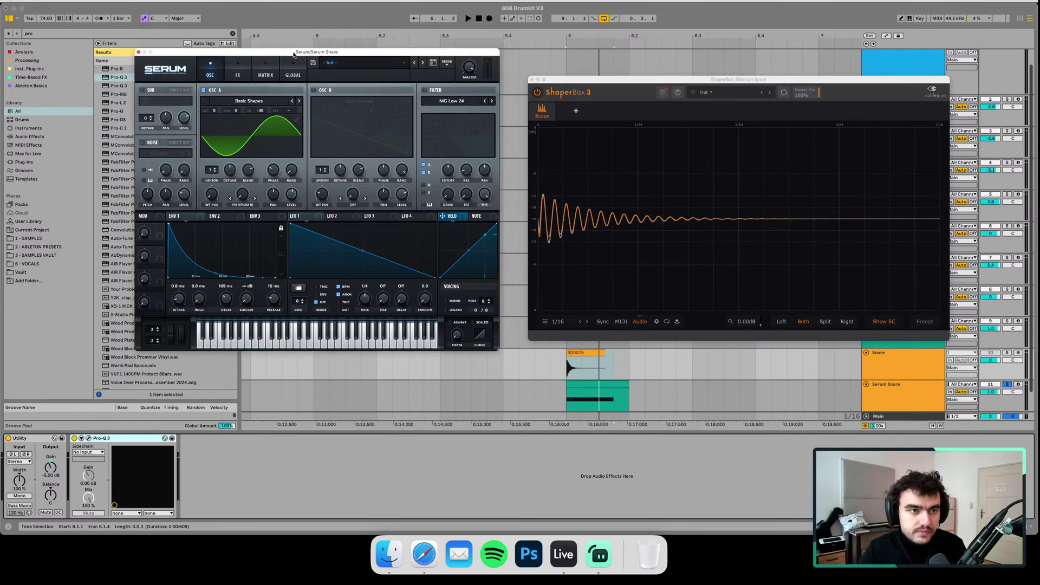
pyautogui.moveTo(604, 85); pyautogui.dragTo(595, 75)
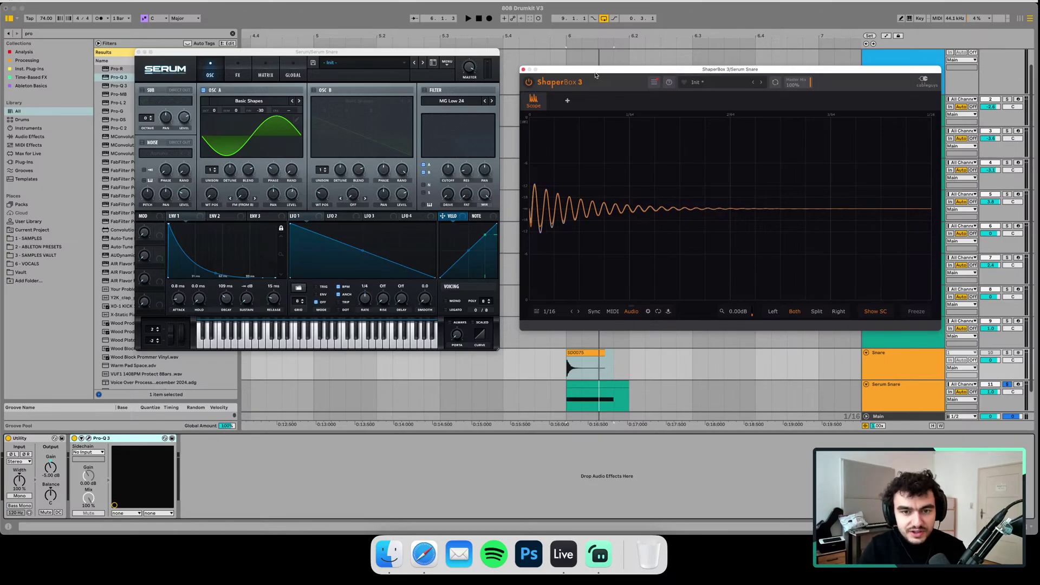
# - Set envelope 1's hold to 0.2 ms and play the loop to compare the waveform with the reference
pyautogui.press('space')
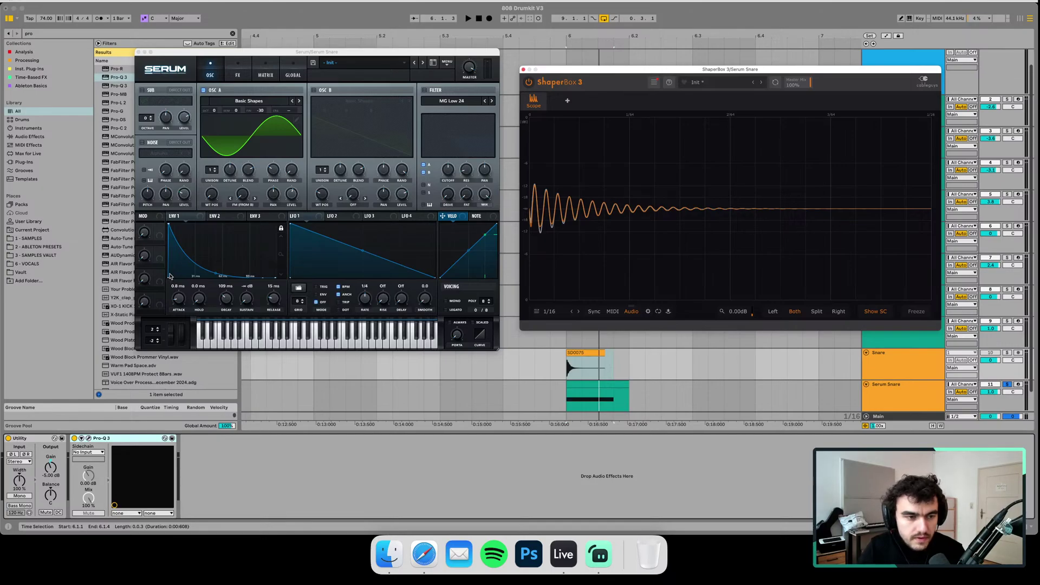
pyautogui.click(196, 300)
pyautogui.moveTo(196, 300); pyautogui.dragTo(197, 291)
pyautogui.press('space')
pyautogui.press('space')
pyautogui.press('space')
pyautogui.press('space')
pyautogui.press('space')
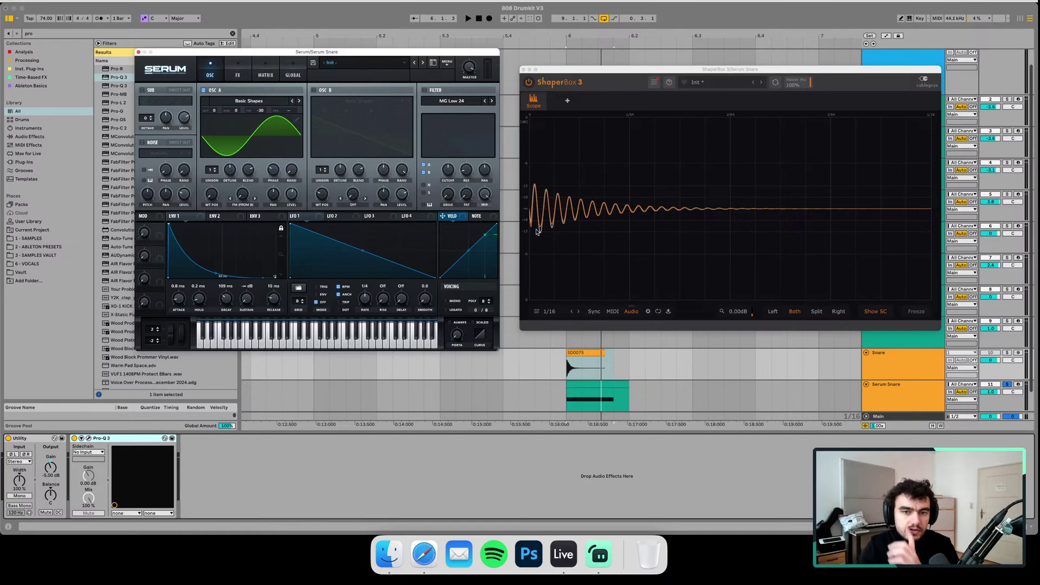
# - Enable Serum's Distortion effect in Asym mode, test its drive up to 95% and reduce it to 13%
pyautogui.click(239, 63)
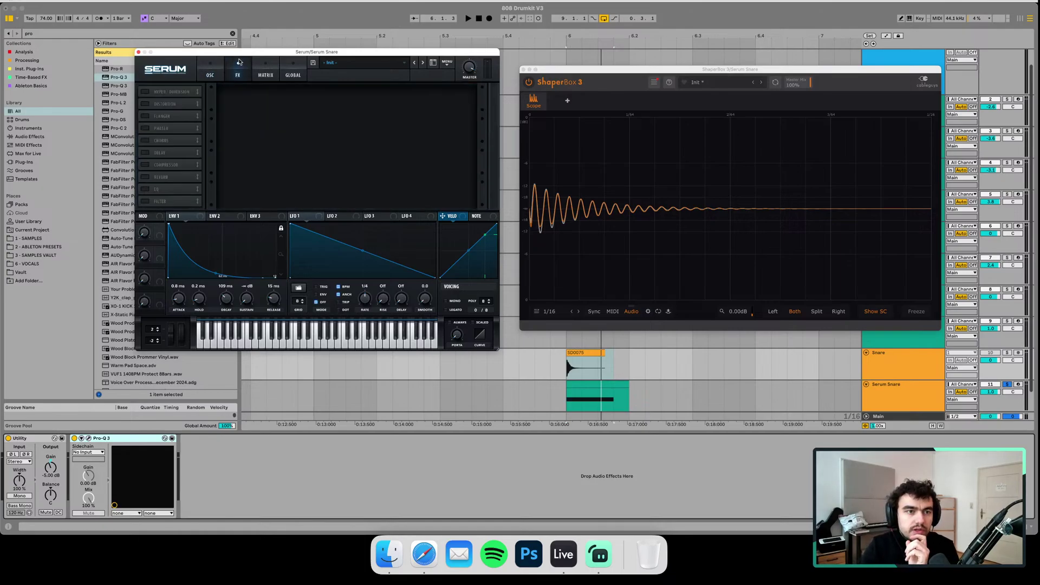
pyautogui.click(149, 105)
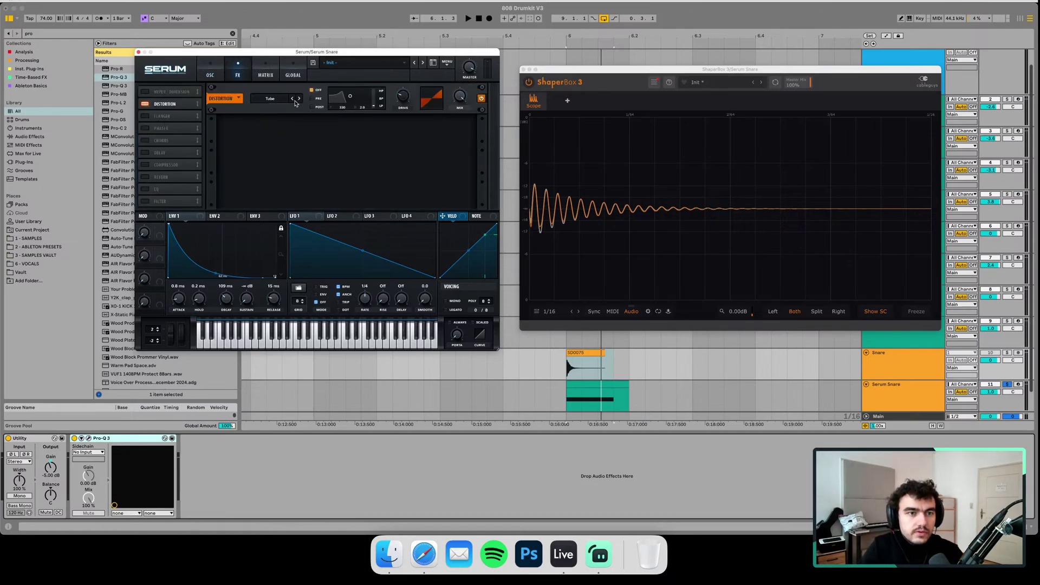
pyautogui.click(296, 103)
pyautogui.click(278, 184)
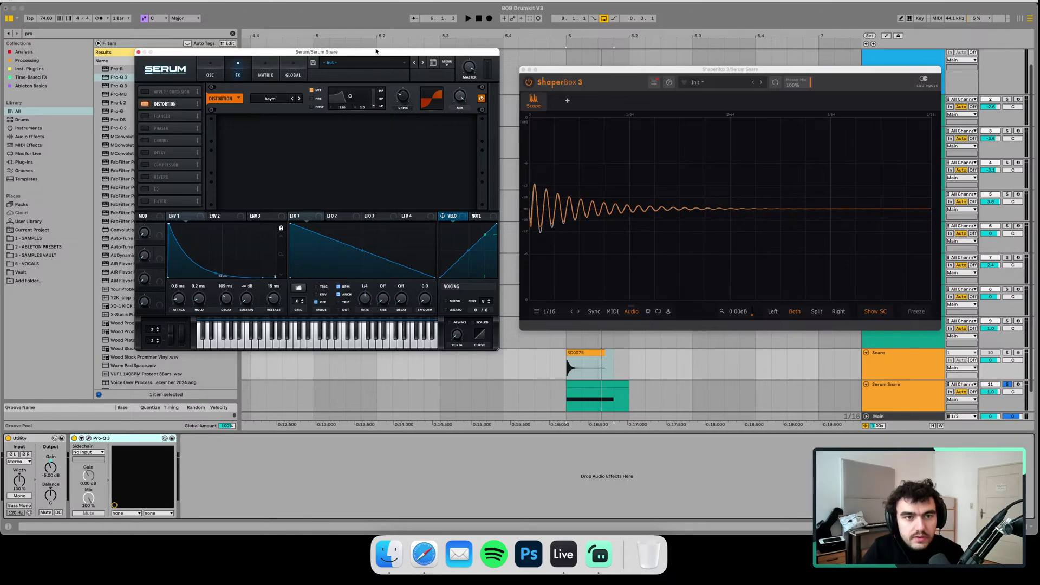
pyautogui.moveTo(365, 54); pyautogui.dragTo(327, 70)
pyautogui.press('space')
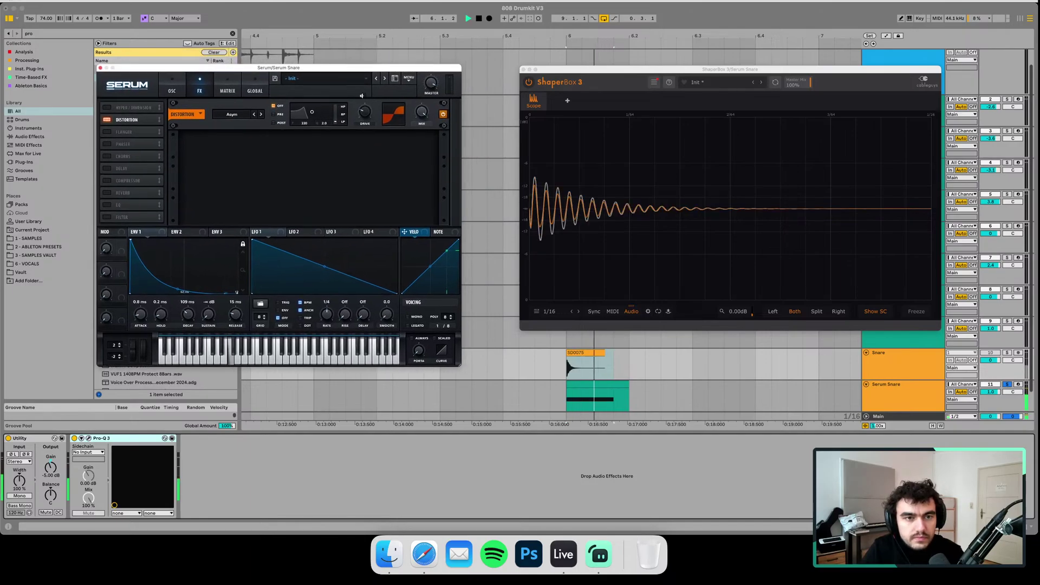
pyautogui.moveTo(366, 113); pyautogui.dragTo(375, 51)
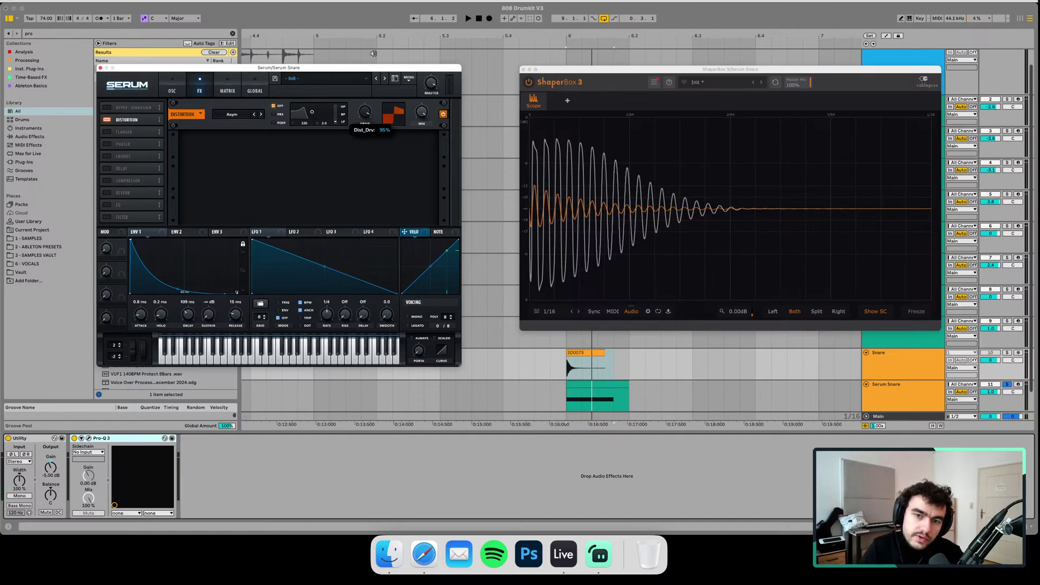
pyautogui.moveTo(364, 91); pyautogui.dragTo(364, 116)
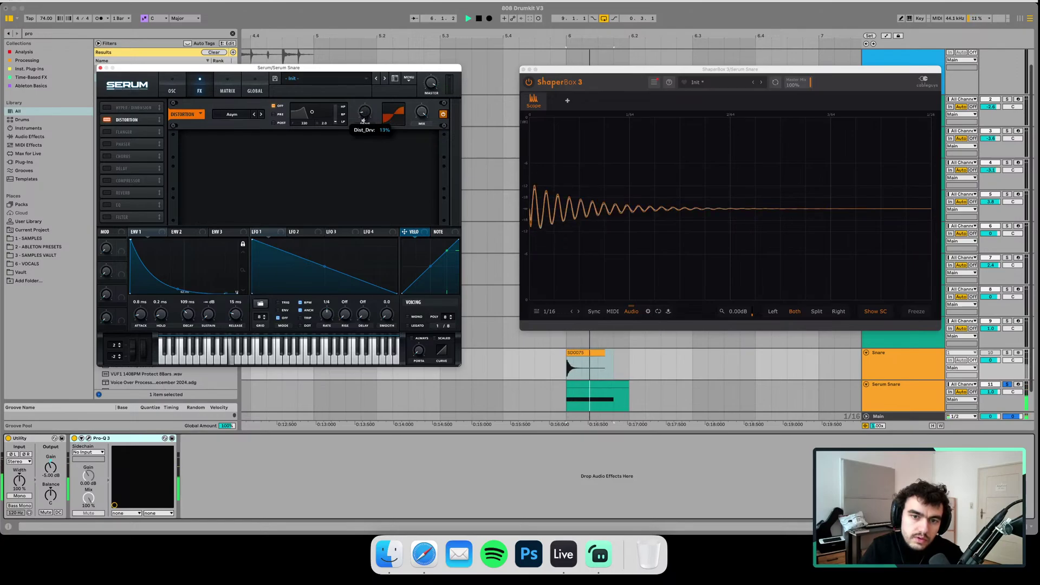
pyautogui.press('space')
# - Open Pro-Q 3 on the Snare track and examine its high cut band during playback
pyautogui.click(89, 438)
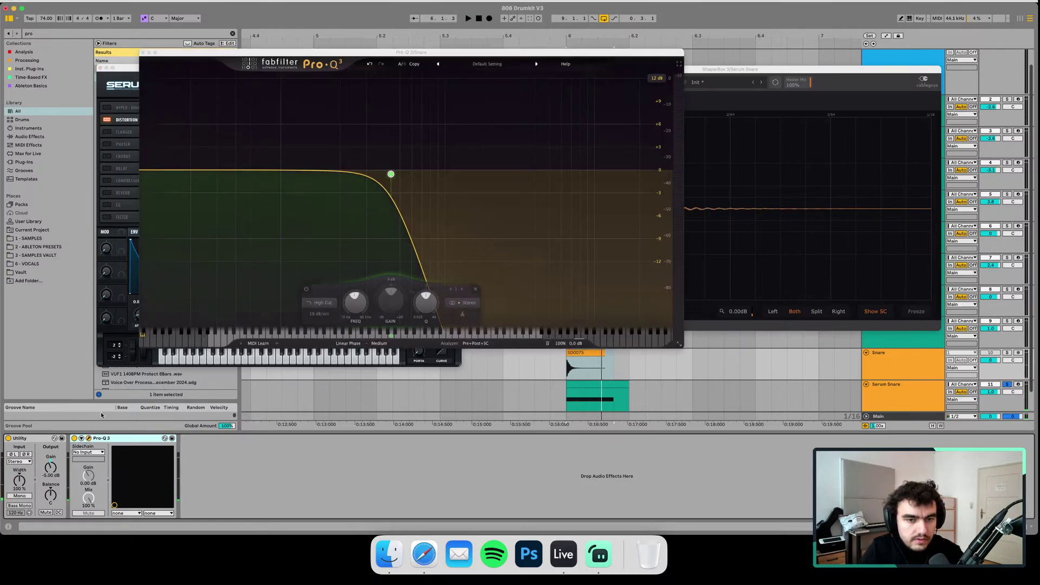
pyautogui.press('space')
pyautogui.click(390, 174)
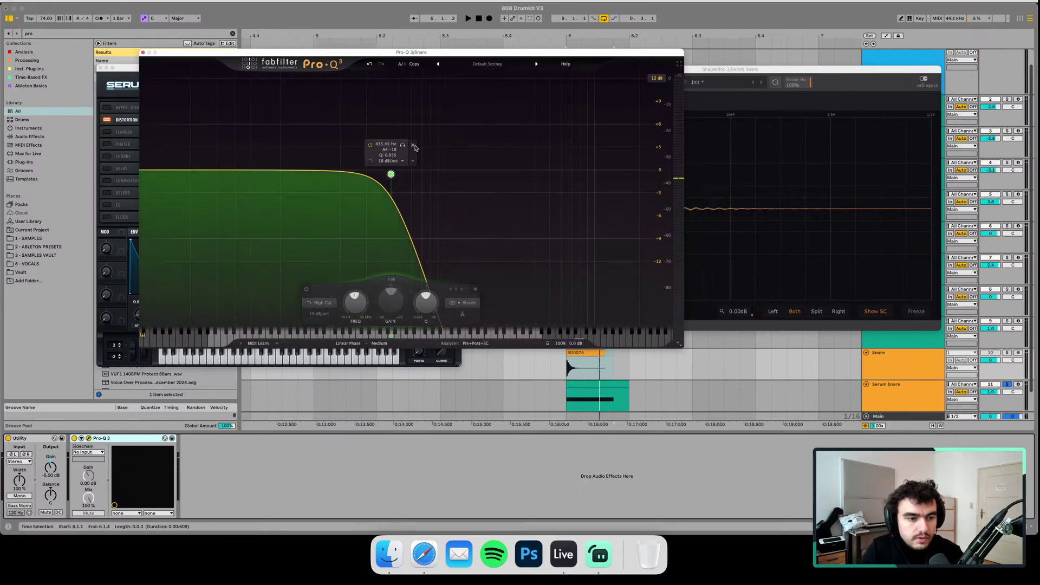
pyautogui.press('space')
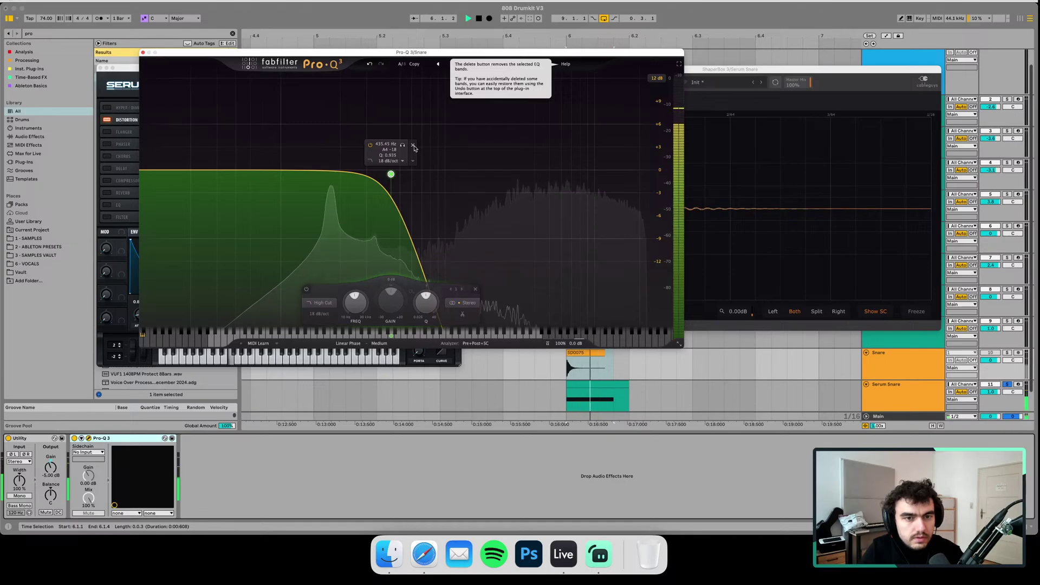
pyautogui.press('space')
# - Bypass the Snare track's Pro-Q 3 to view the unfiltered sample on the scope, and delete the plugin
pyautogui.click(74, 439)
pyautogui.click(74, 439)
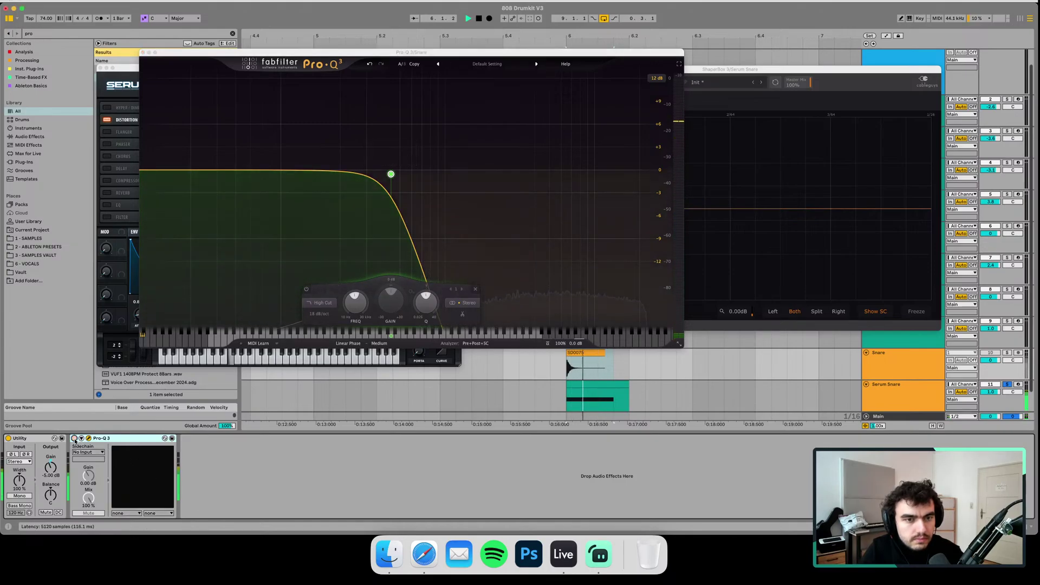
pyautogui.click(695, 76)
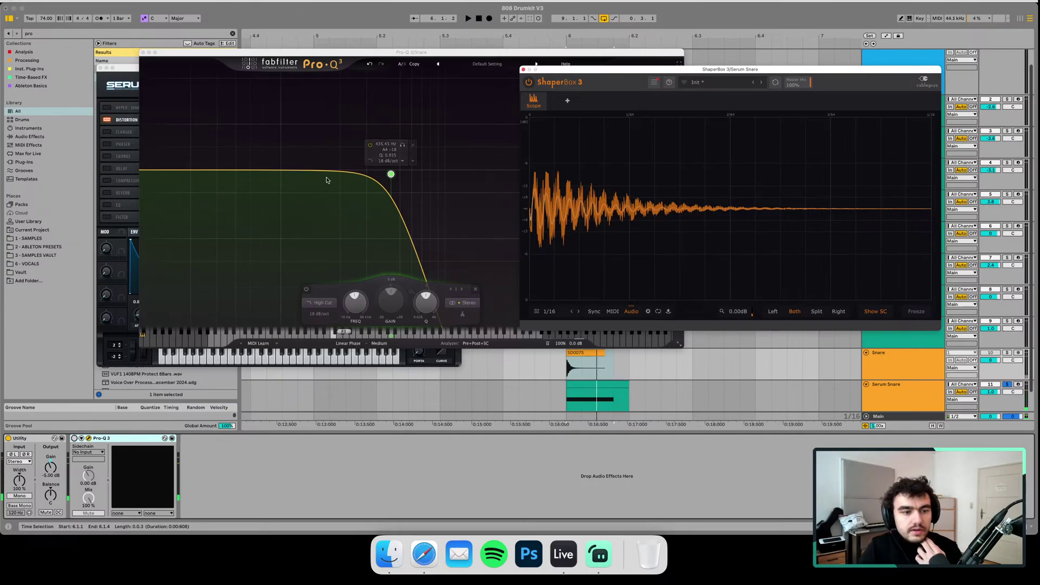
pyautogui.click(118, 444)
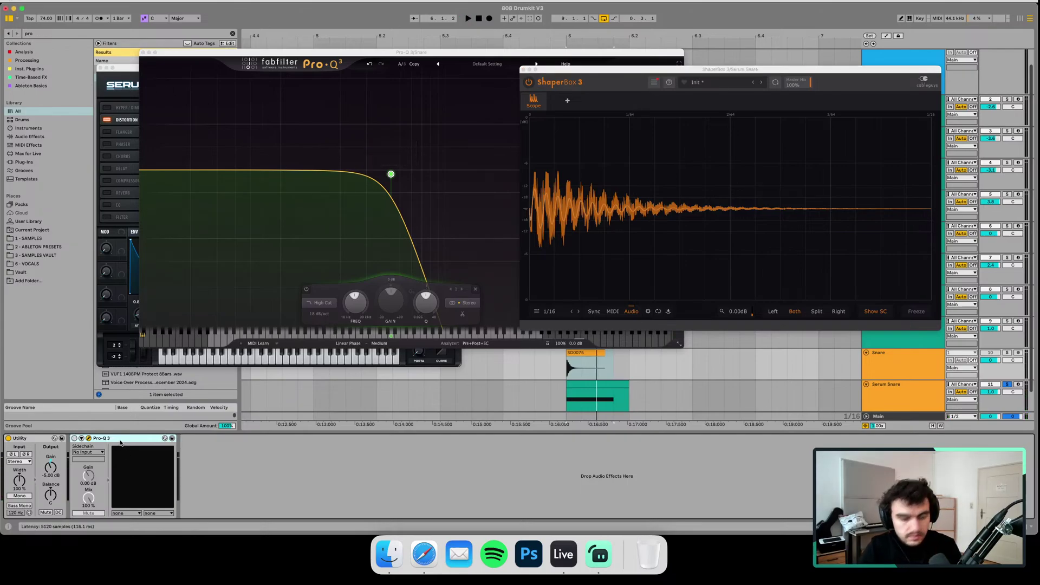
pyautogui.press('Delete')
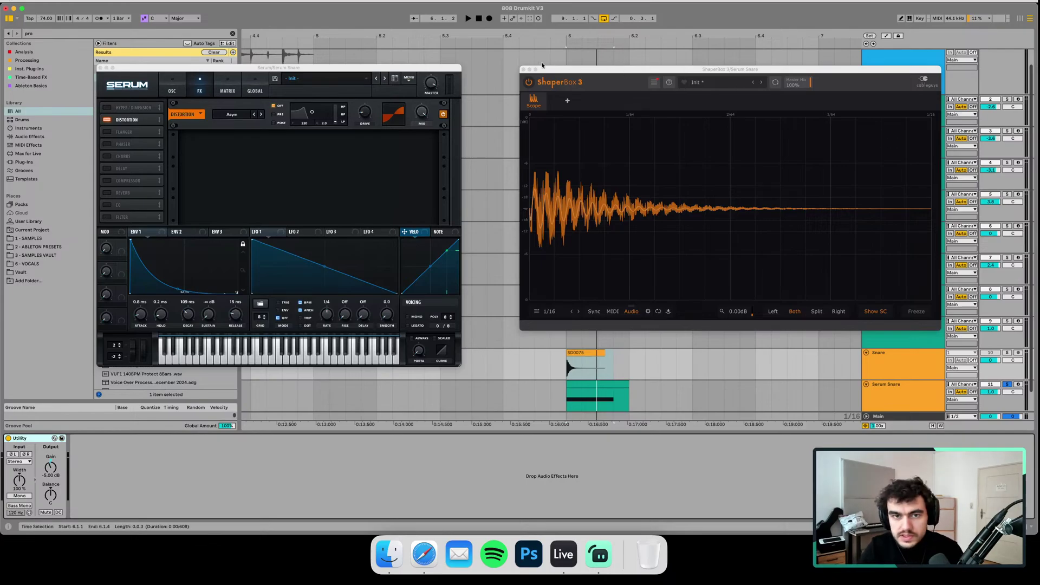
# - Open the Serum Snare track's Pro-Q 3 and place Serum beside it to compare both snares' spectra during playback
pyautogui.click(903, 375)
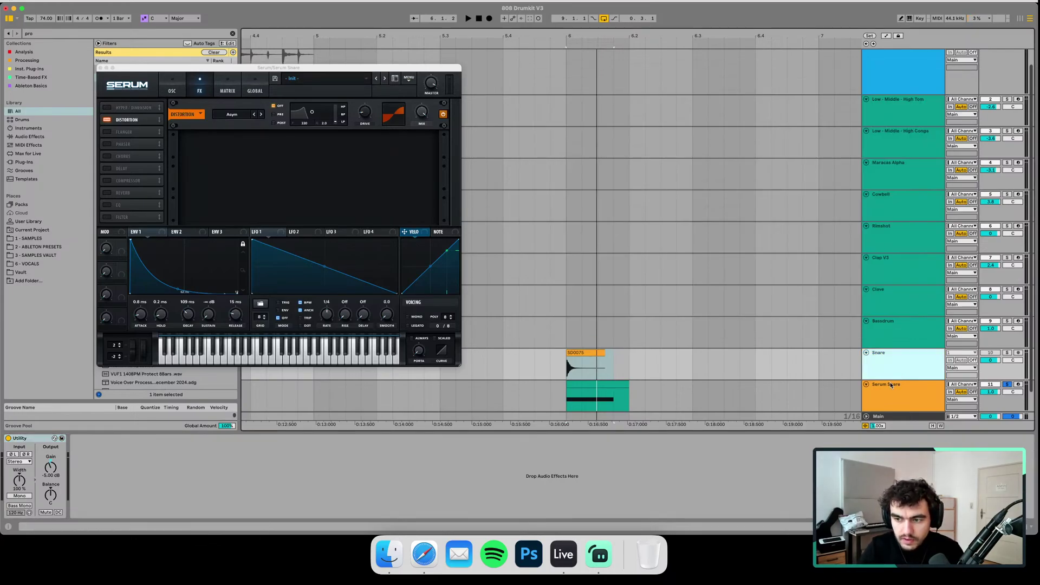
pyautogui.click(890, 385)
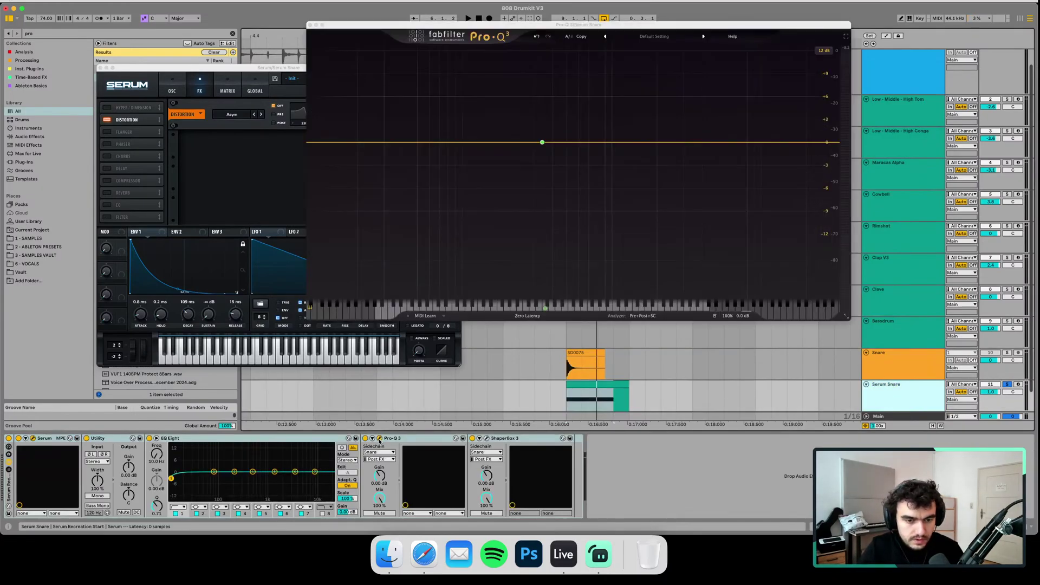
pyautogui.click(378, 439)
pyautogui.moveTo(235, 68); pyautogui.dragTo(219, 76)
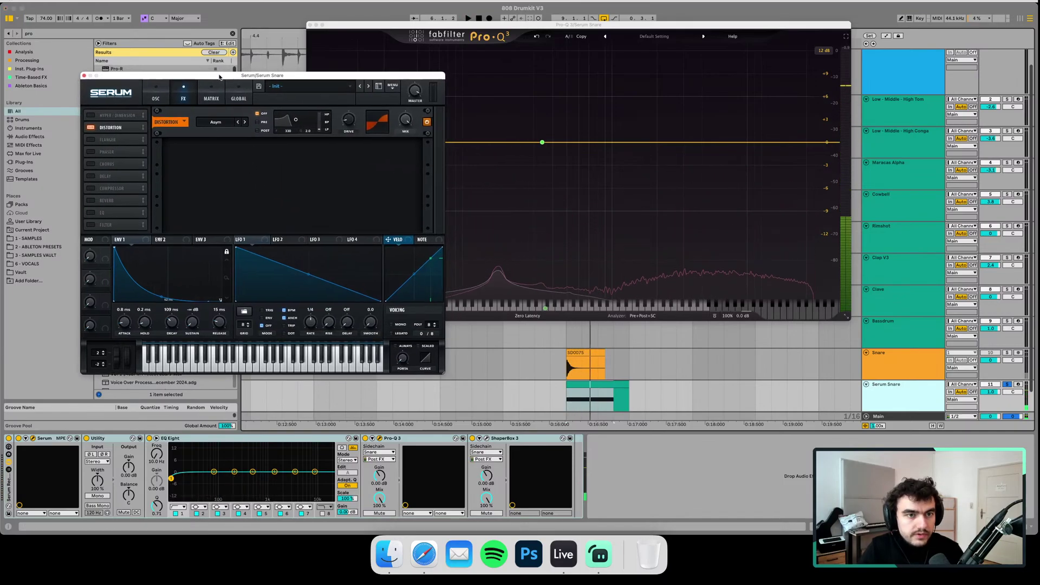
pyautogui.press('space')
# - Adjust the distortion drive and audition the Rectify, X-Shaper and Tube modes against the reference spectrum
pyautogui.moveTo(348, 120)
pyautogui.mouseDown()
pyautogui.moveTo(359, 72)
pyautogui.moveTo(361, 142)
pyautogui.moveTo(356, 115)
pyautogui.mouseUp()
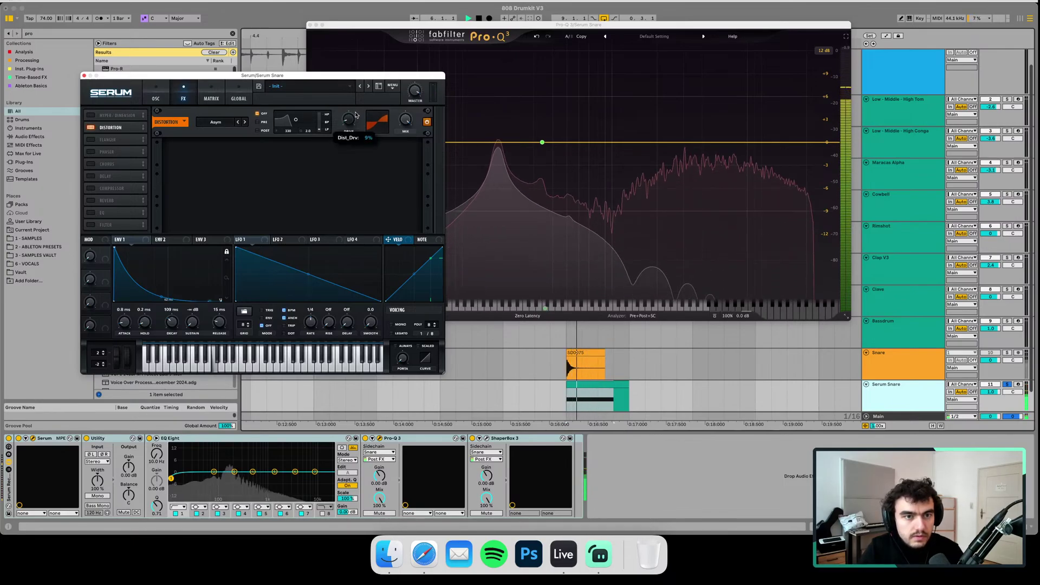
pyautogui.click(244, 123)
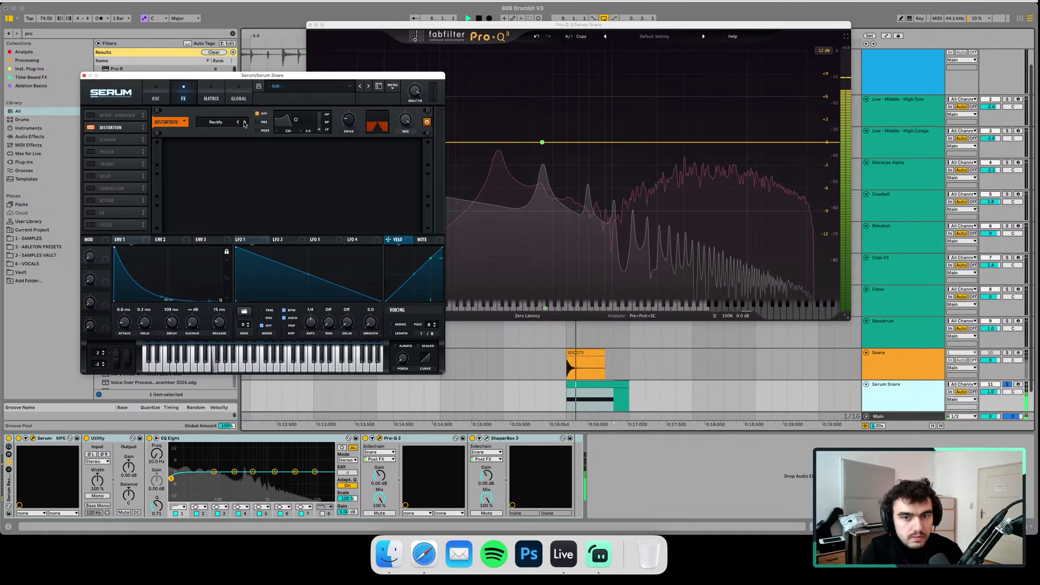
pyautogui.click(244, 122)
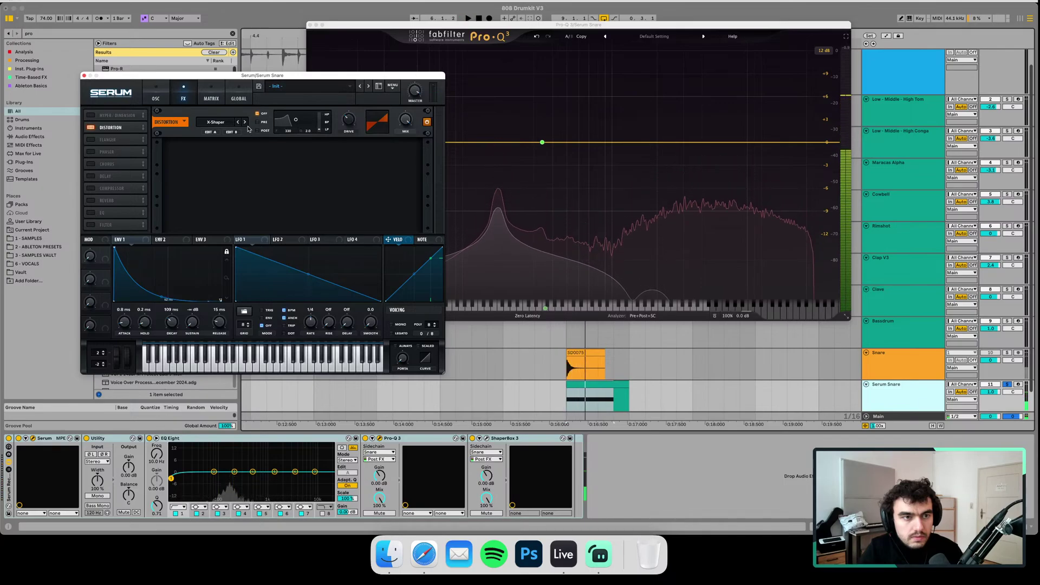
pyautogui.click(220, 122)
pyautogui.click(219, 132)
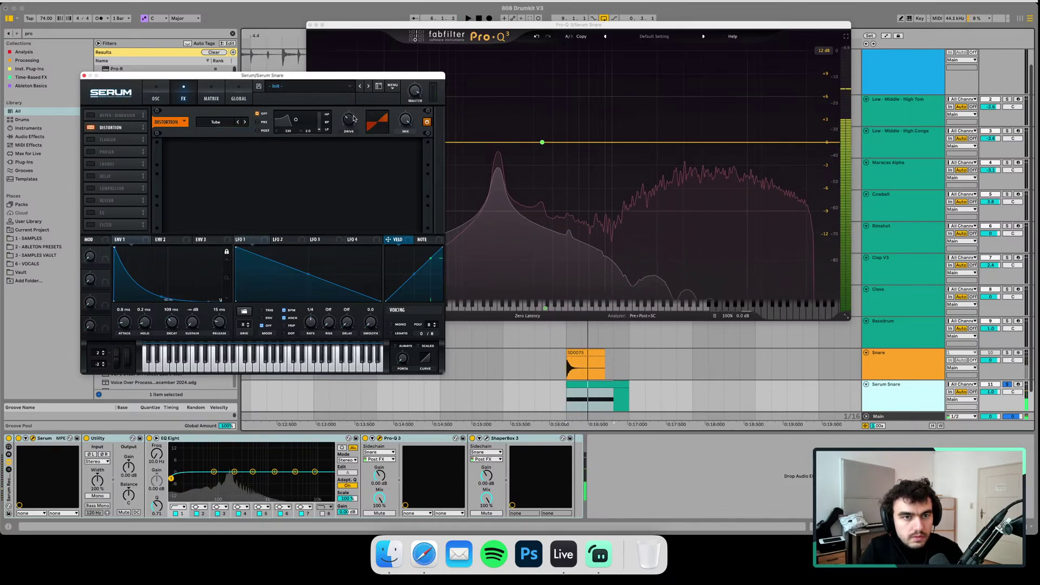
pyautogui.press('space')
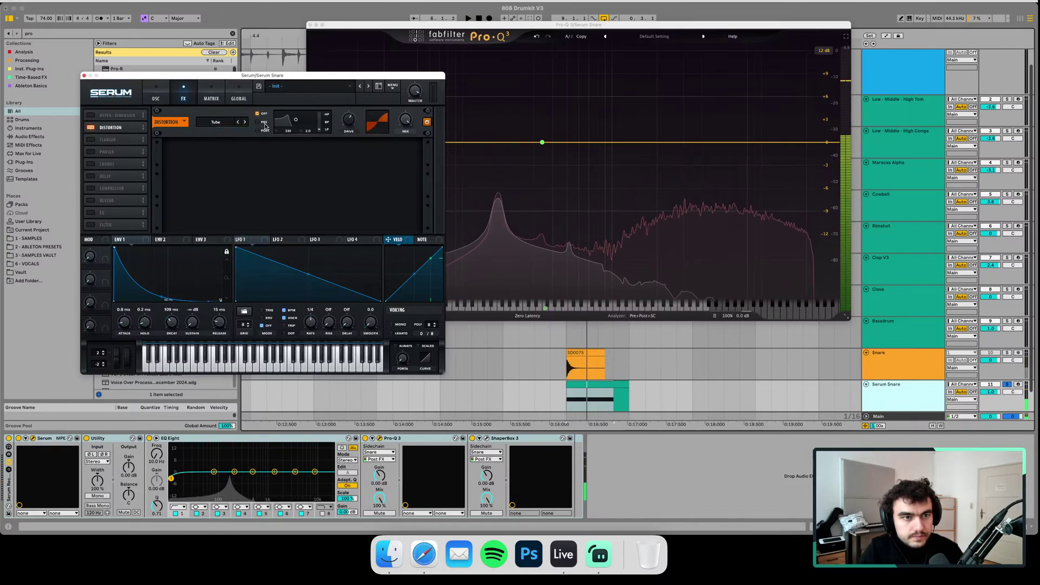
# - Audition the distortion modes from HardClip to Lin.Fold, and choose Diode 2 with 62% drive
pyautogui.click(245, 123)
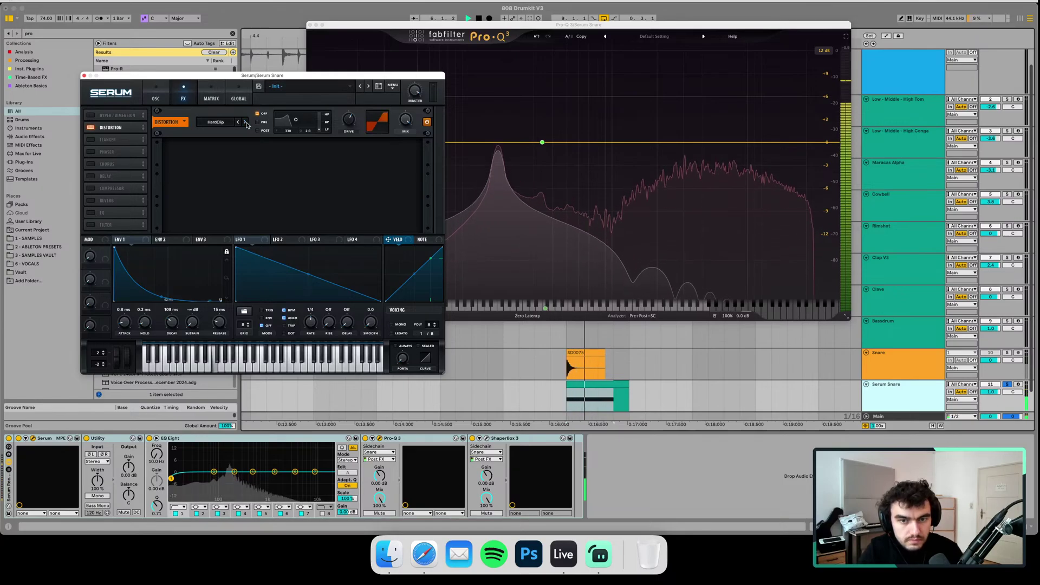
pyautogui.click(246, 122)
pyautogui.click(245, 123)
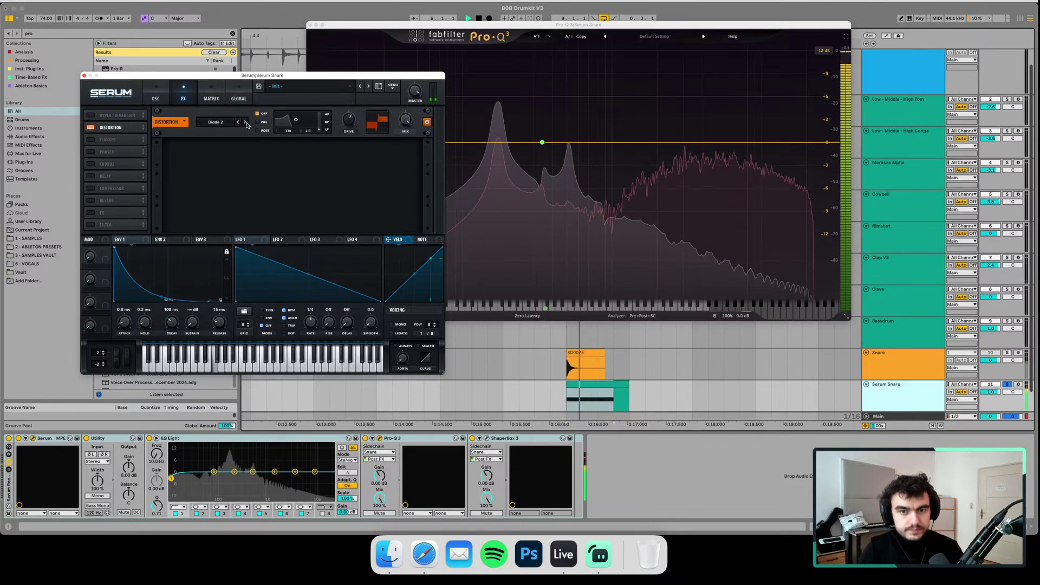
pyautogui.click(246, 122)
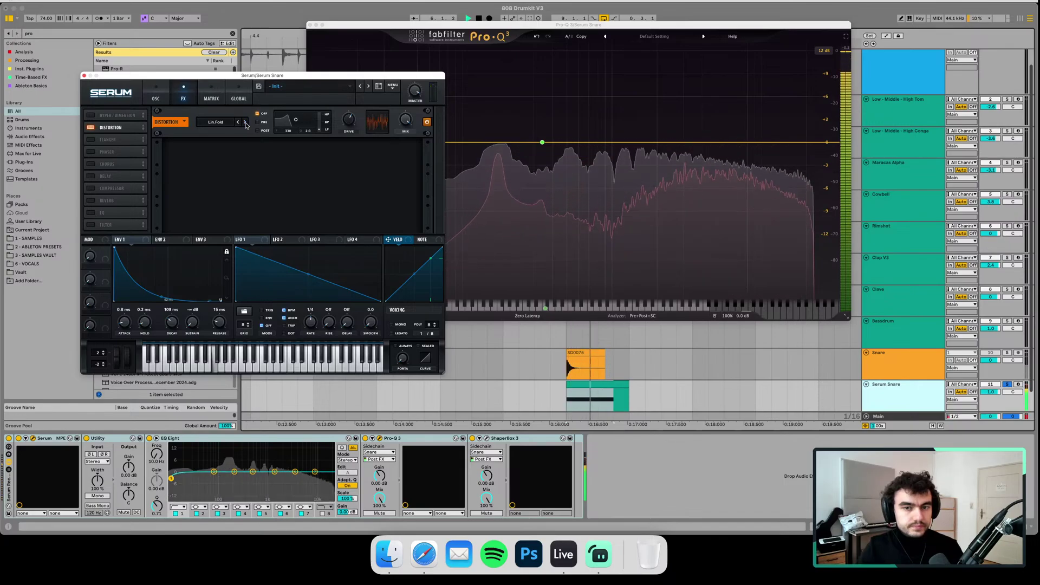
pyautogui.moveTo(349, 120); pyautogui.dragTo(346, 153)
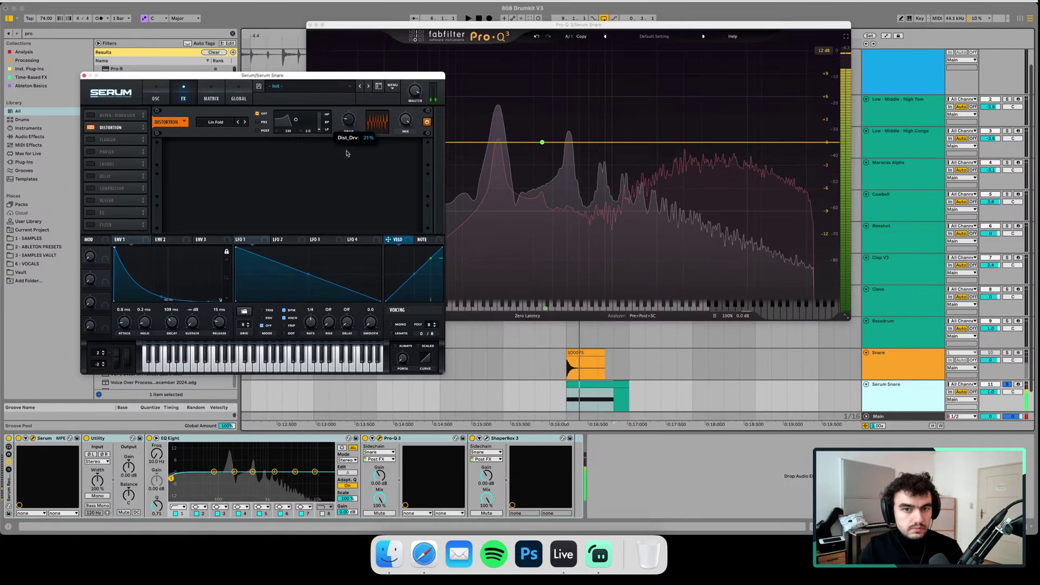
pyautogui.click(238, 122)
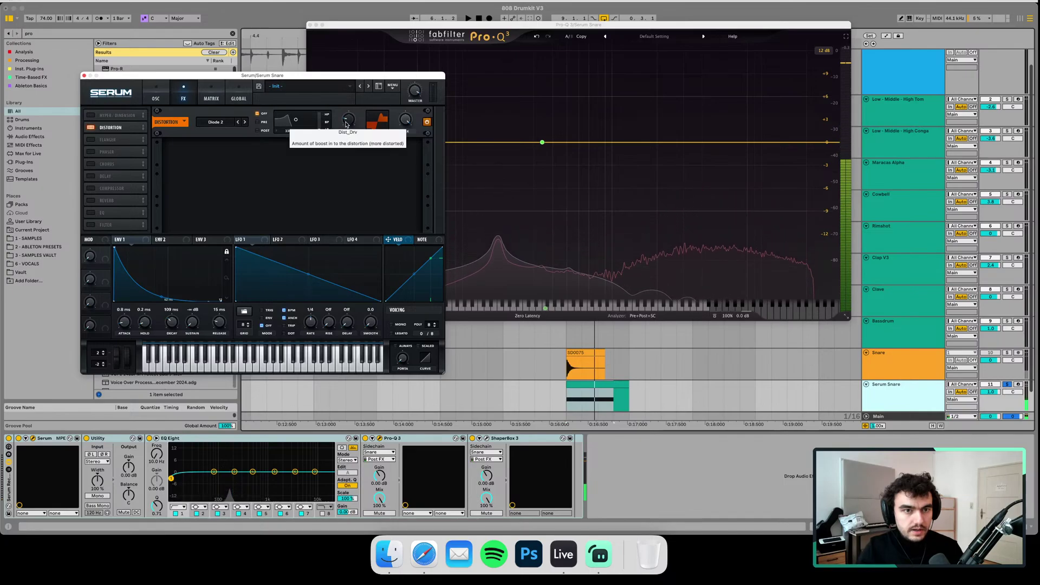
pyautogui.moveTo(346, 124); pyautogui.dragTo(349, 87)
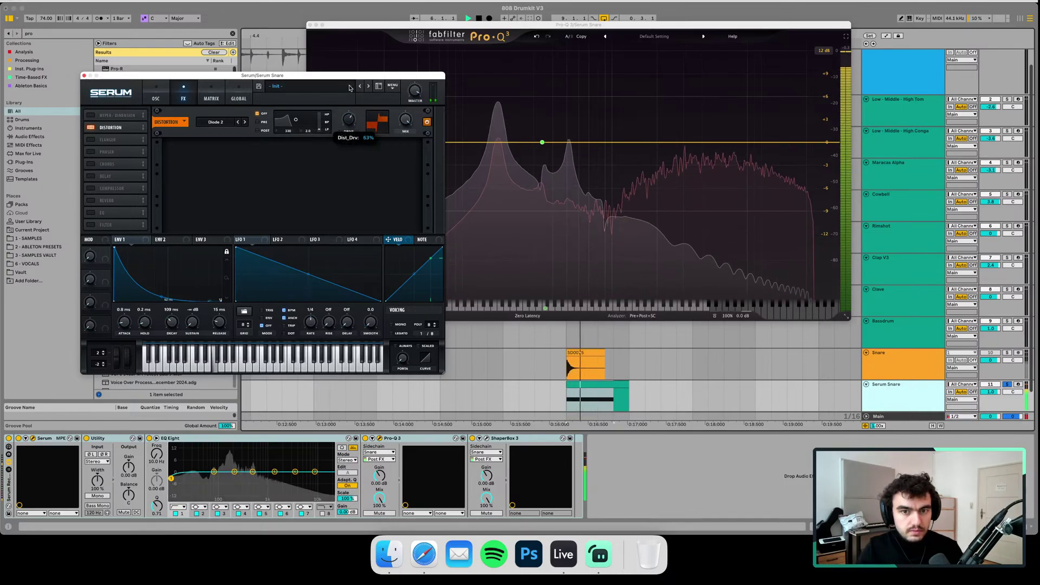
pyautogui.press('space')
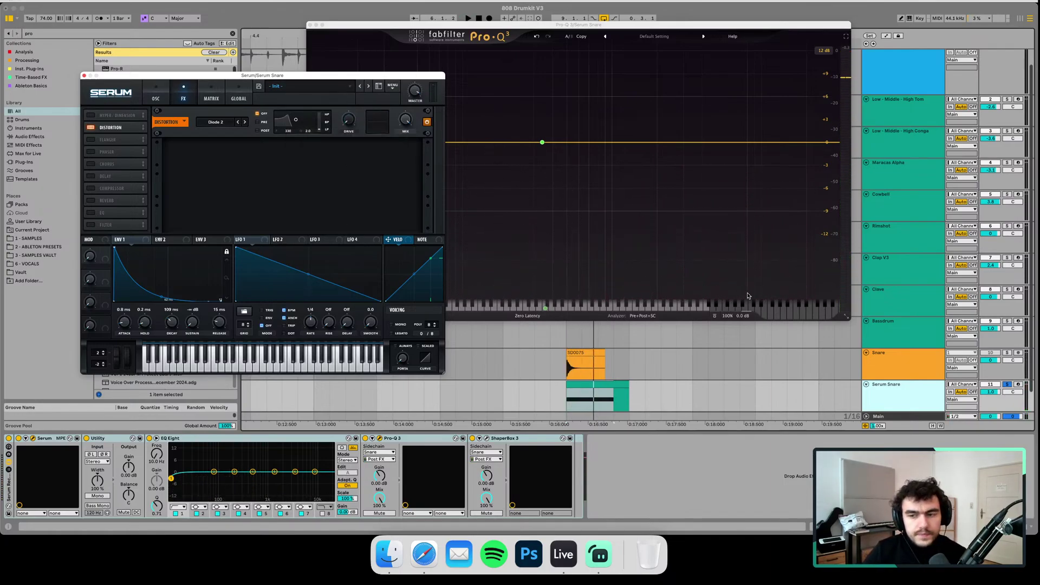
# - Solo the Snare track and enable VISION 4X on the Main track to show its spectrogram
pyautogui.click(1007, 352)
pyautogui.click(914, 372)
pyautogui.click(892, 404)
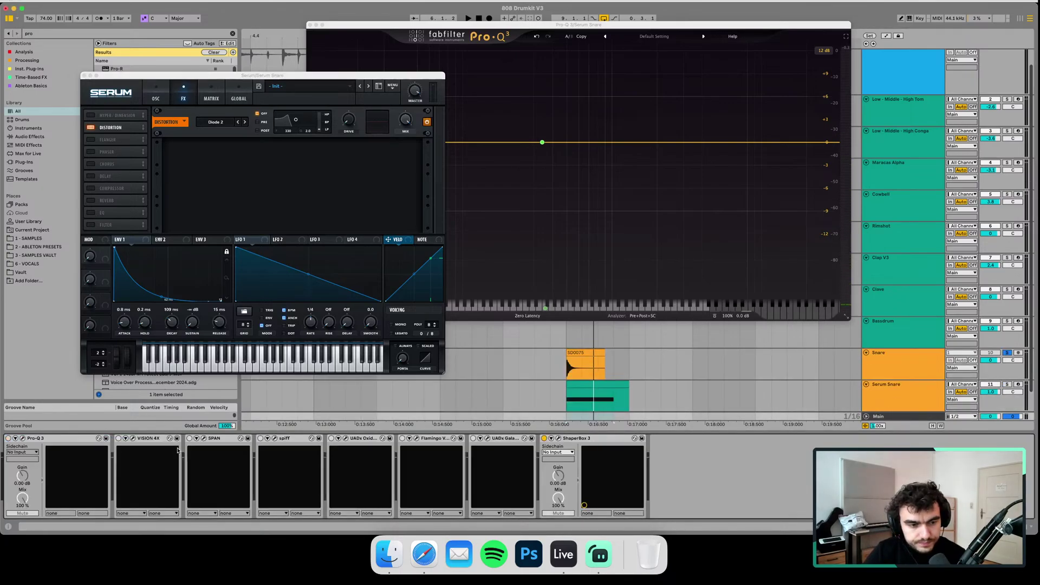
pyautogui.click(133, 438)
pyautogui.click(118, 439)
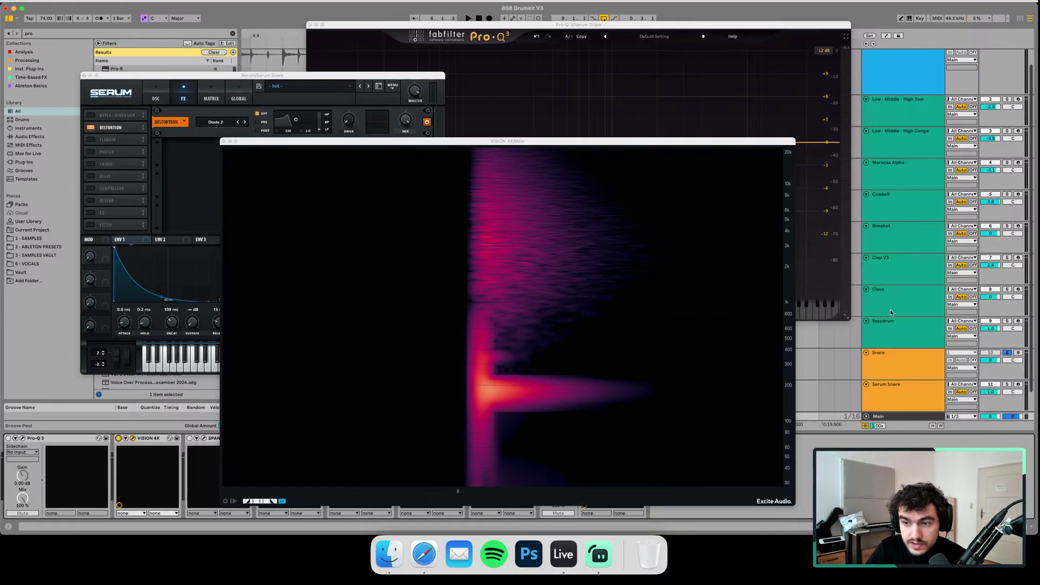
# - Solo the Serum Snare track and play it through the VISION 4X spectrogram
pyautogui.click(1006, 321)
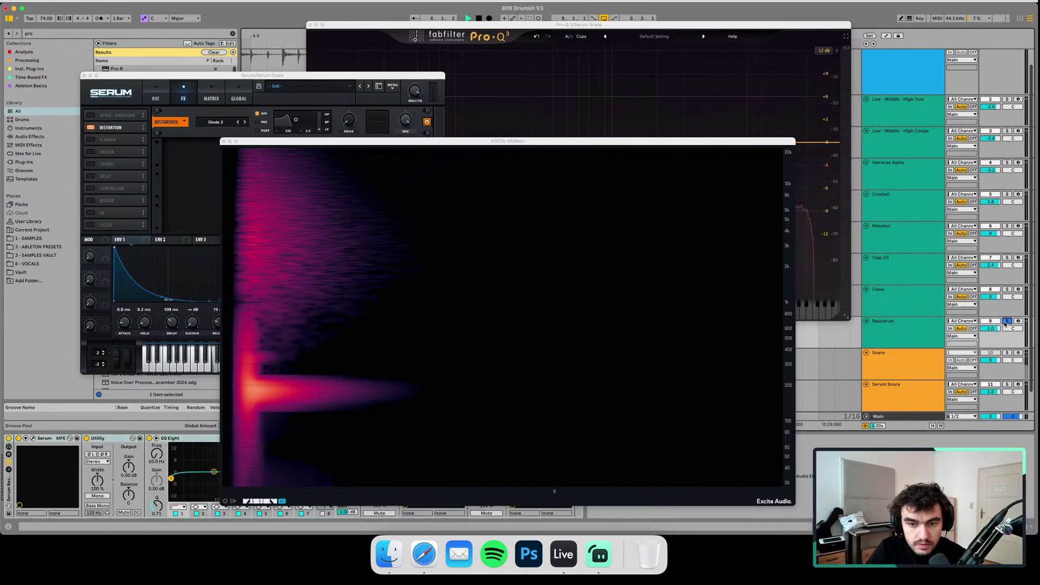
pyautogui.click(1006, 384)
pyautogui.press('space')
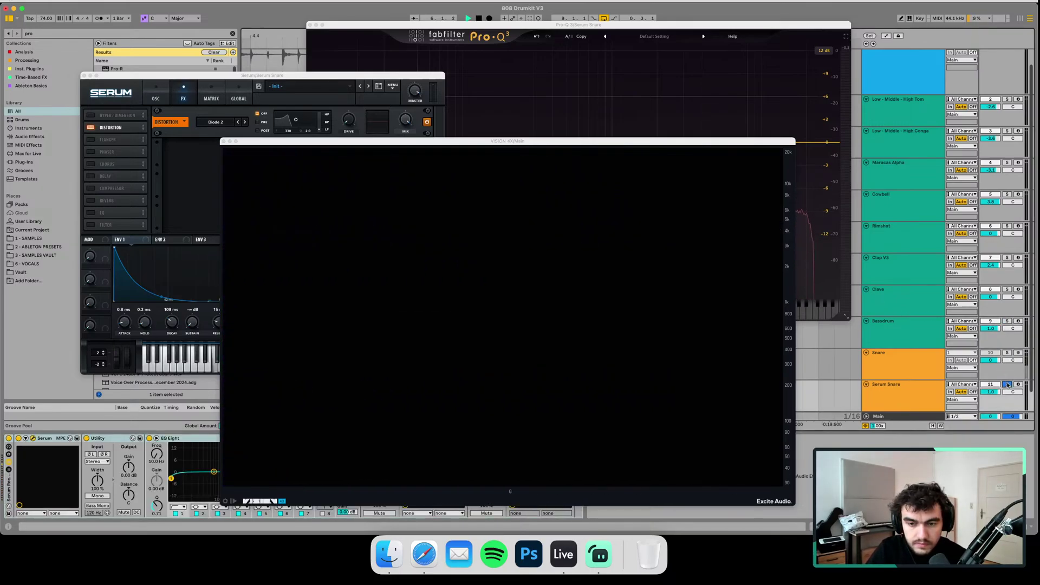
pyautogui.press('space')
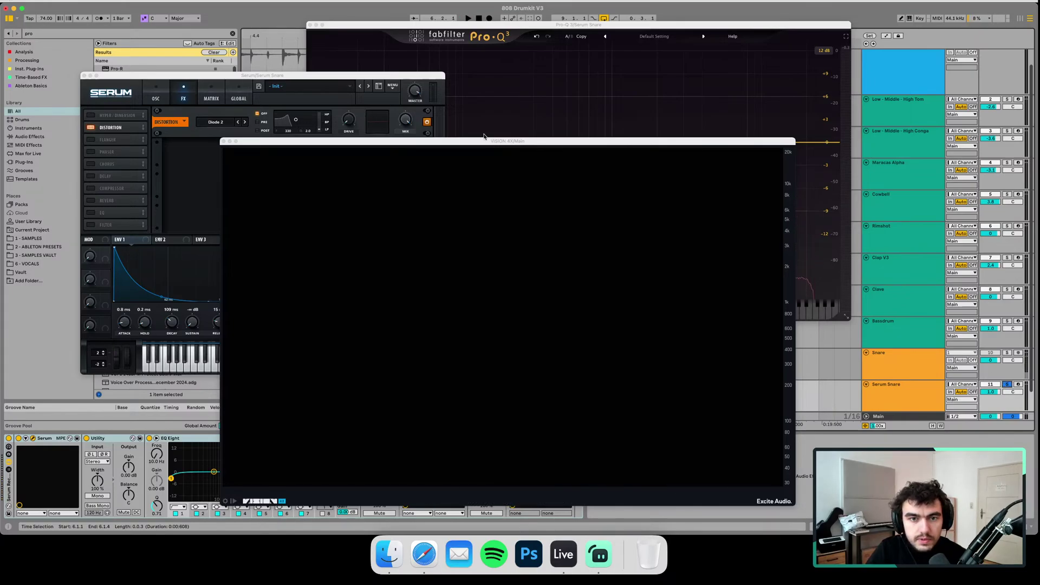
# - Move the VISION 4X window clear of the Serum Snare clip and replay the clip from its start
pyautogui.moveTo(484, 147); pyautogui.dragTo(298, 12)
pyautogui.press('space')
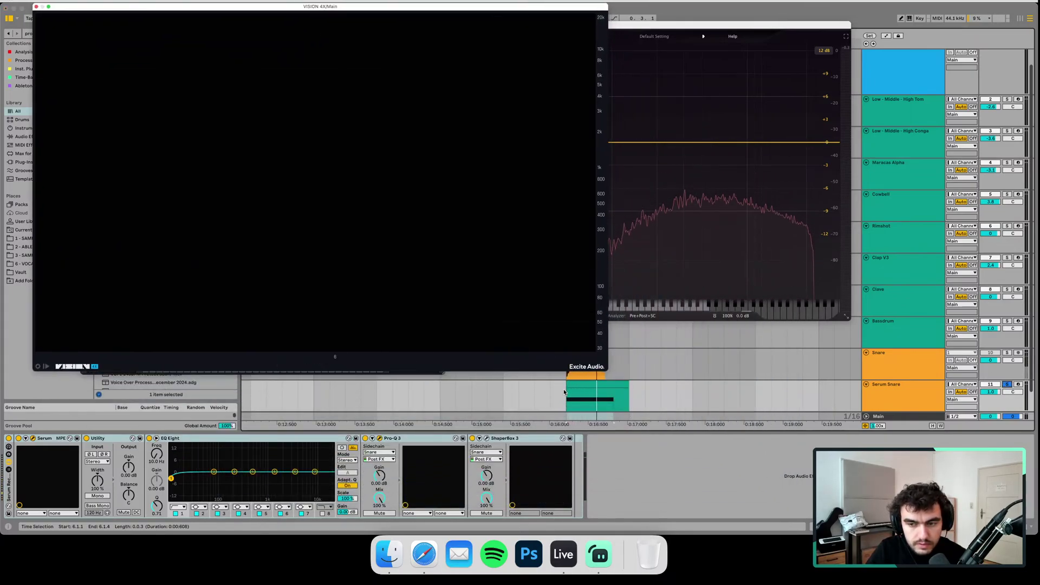
pyautogui.scroll(-1, 888, 390)
pyautogui.click(888, 379)
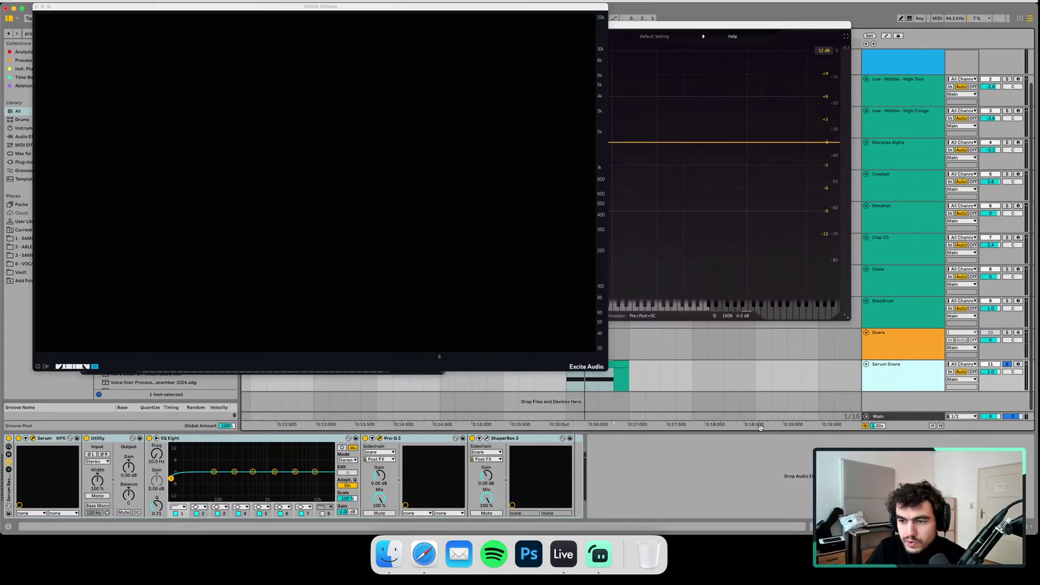
pyautogui.click(905, 353)
pyautogui.click(567, 386)
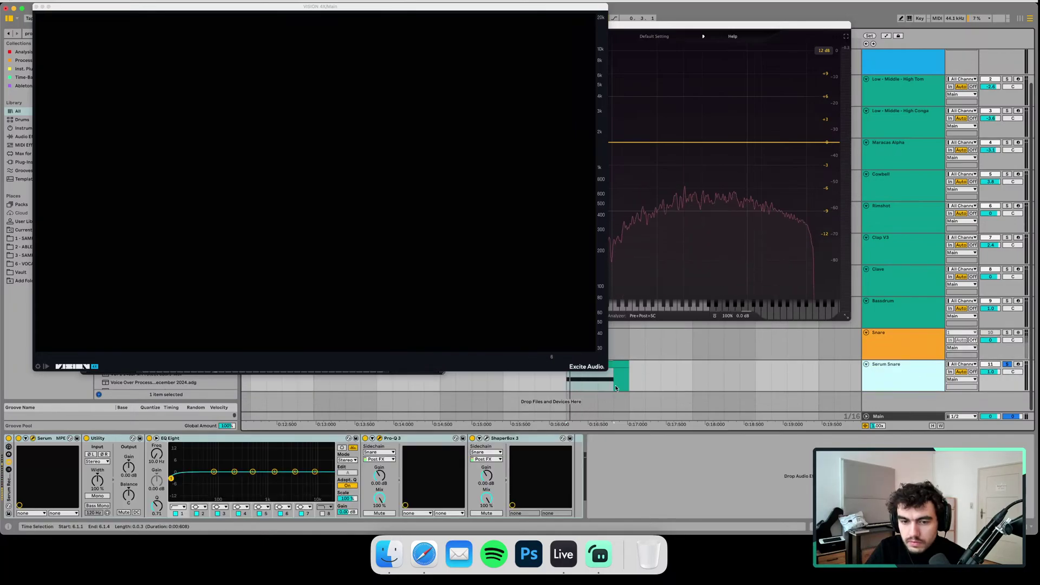
pyautogui.click(566, 386)
pyautogui.press('space')
pyautogui.press('space')
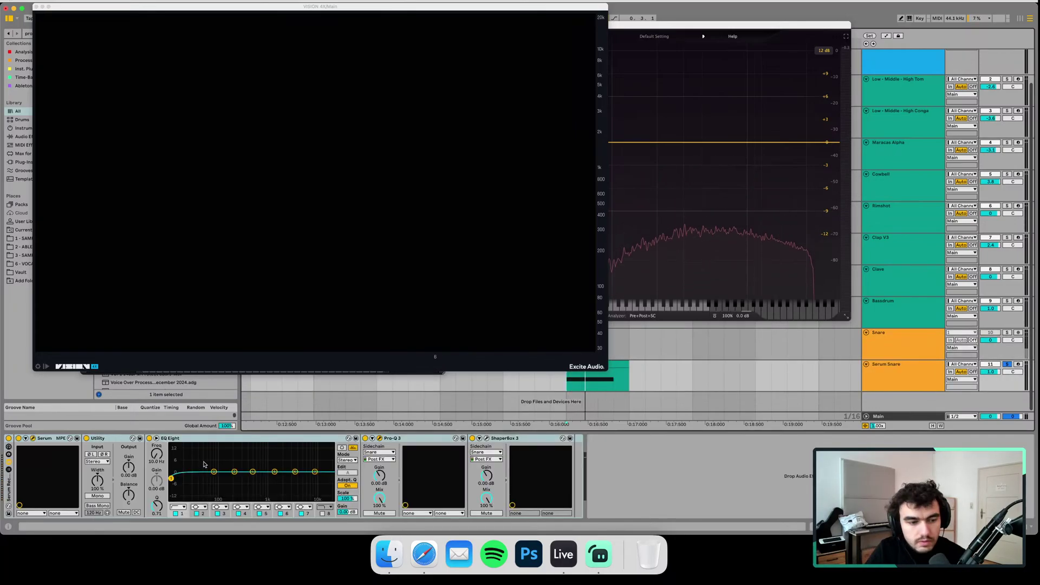
# - Audition notes in Serum, toggle the Diode 2 distortion and readjust its drive while comparing the spectrum in Pro-Q 3
pyautogui.click(33, 438)
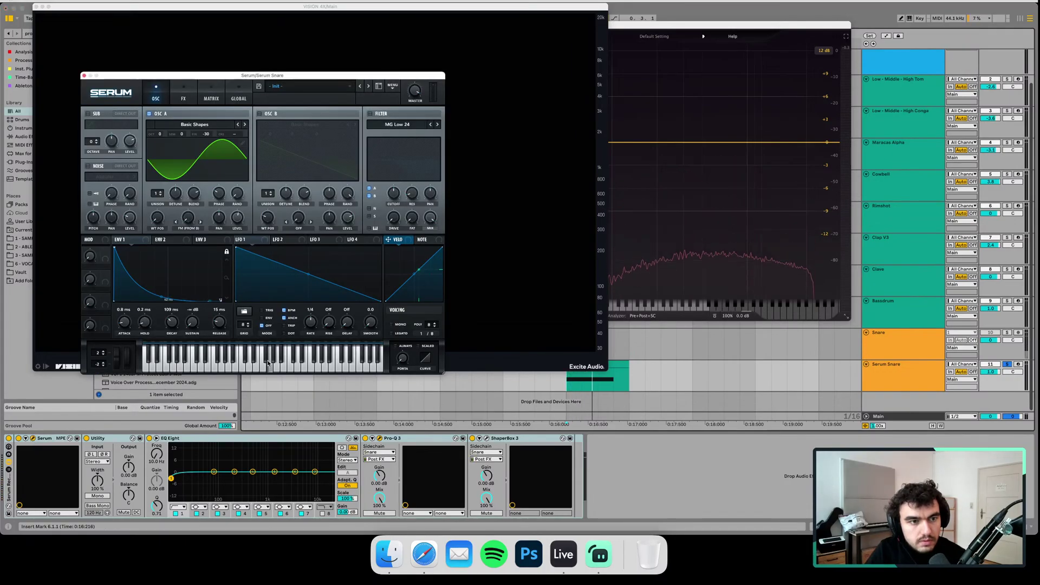
pyautogui.moveTo(205, 364); pyautogui.dragTo(235, 364)
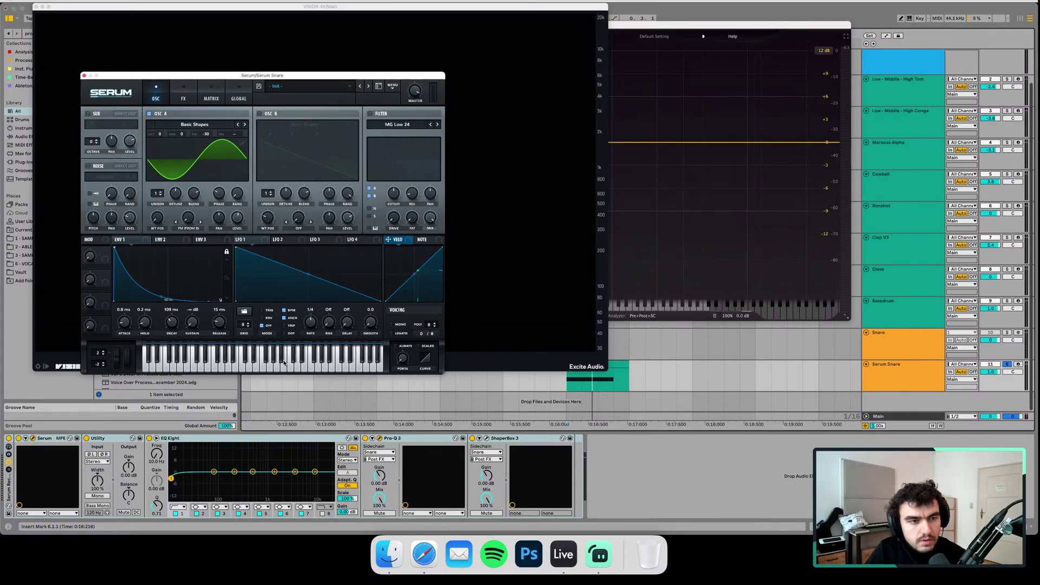
pyautogui.click(214, 362)
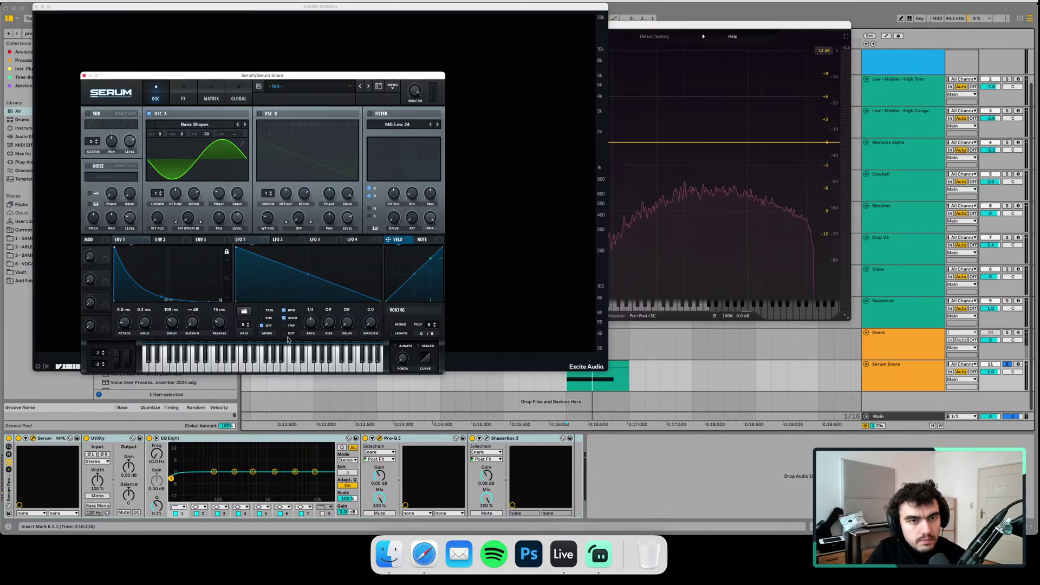
pyautogui.click(183, 98)
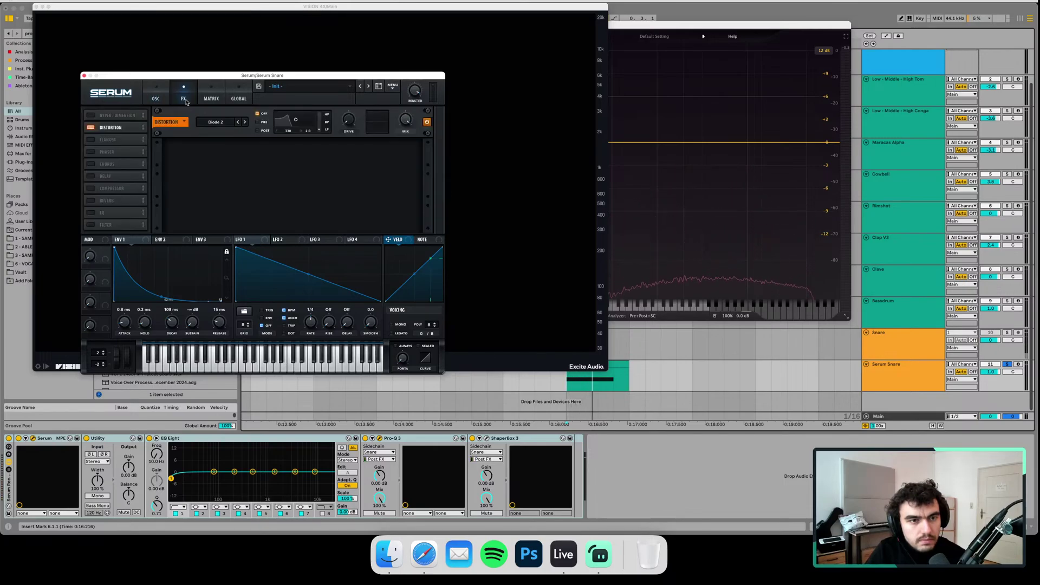
pyautogui.click(426, 122)
pyautogui.moveTo(352, 125); pyautogui.dragTo(350, 112)
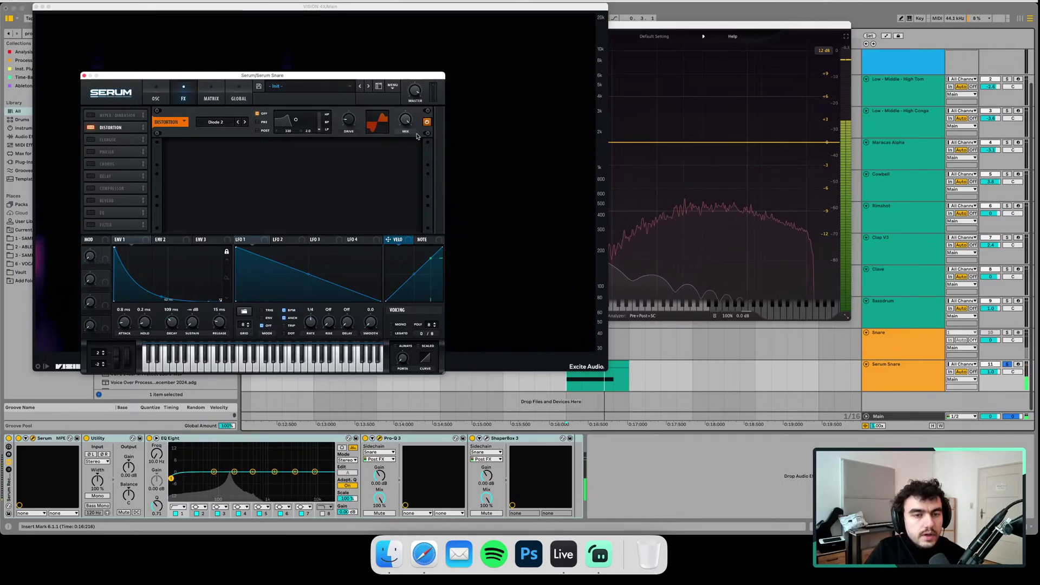
pyautogui.click(655, 47)
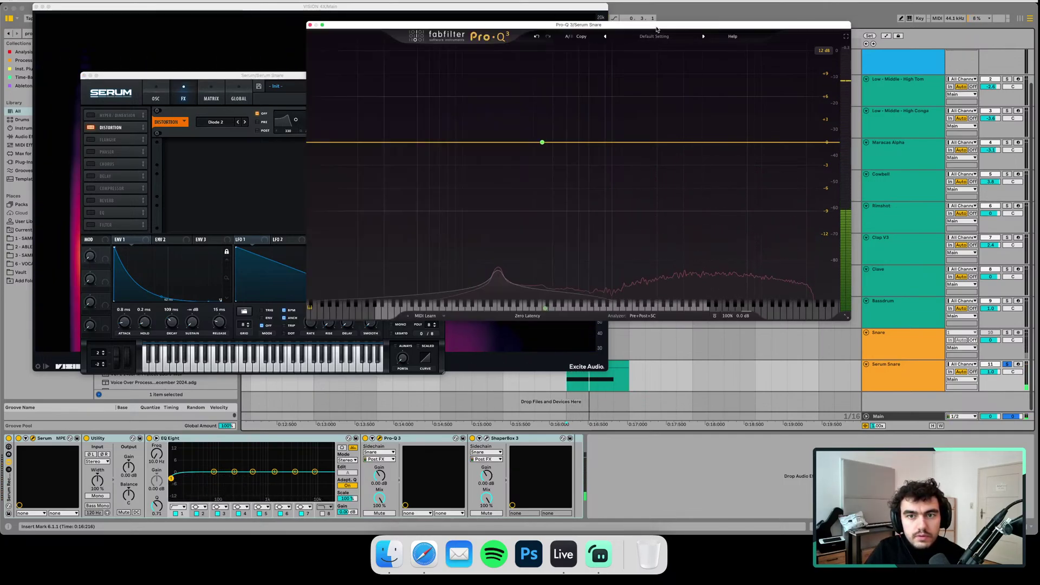
# - Enable oscillator B in Serum and copy oscillator A's settings to it
pyautogui.click(156, 97)
pyautogui.click(260, 114)
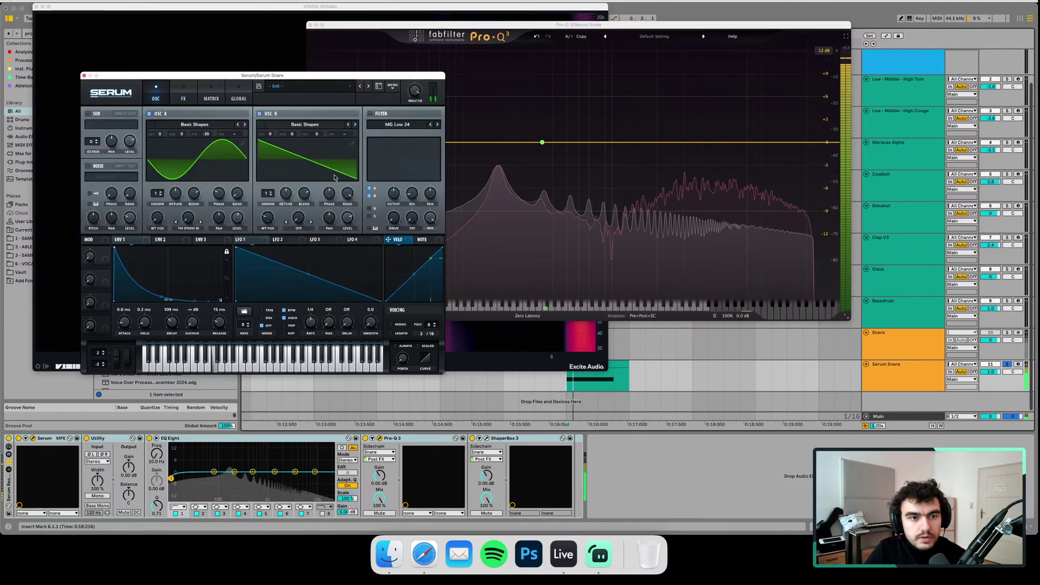
pyautogui.click(394, 87)
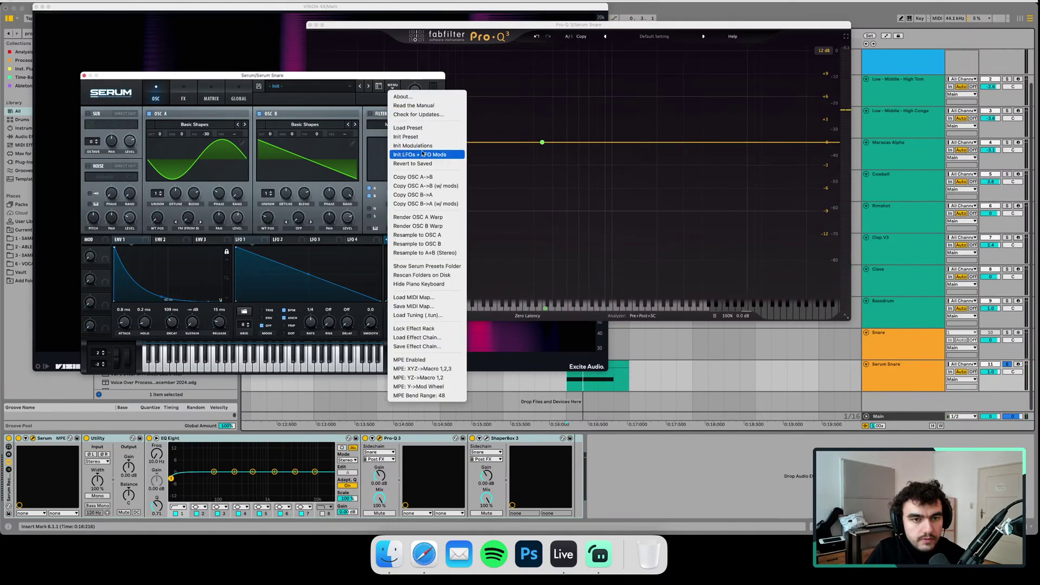
pyautogui.click(425, 176)
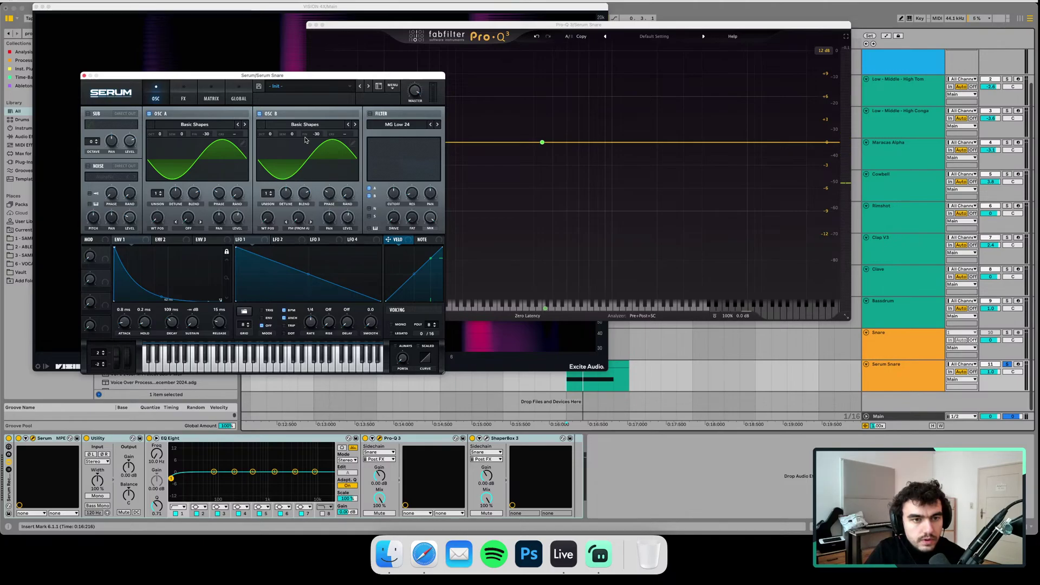
# - Arrange the Serum and Pro-Q 3 windows to see the spectrum, and tune oscillator B up 11 semitones
pyautogui.click(477, 28)
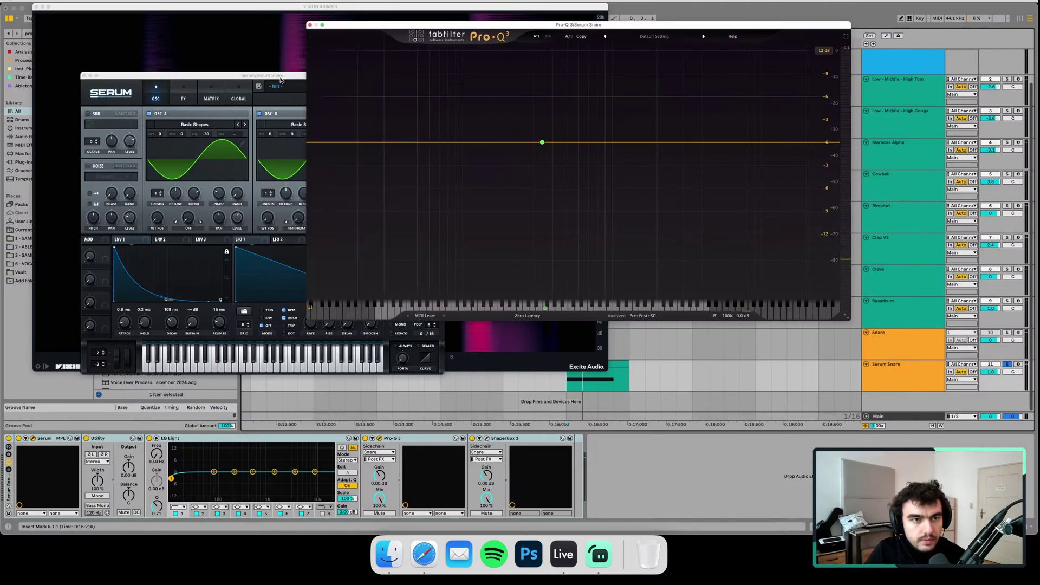
pyautogui.moveTo(281, 80); pyautogui.dragTo(263, 213)
pyautogui.moveTo(274, 266); pyautogui.dragTo(279, 226)
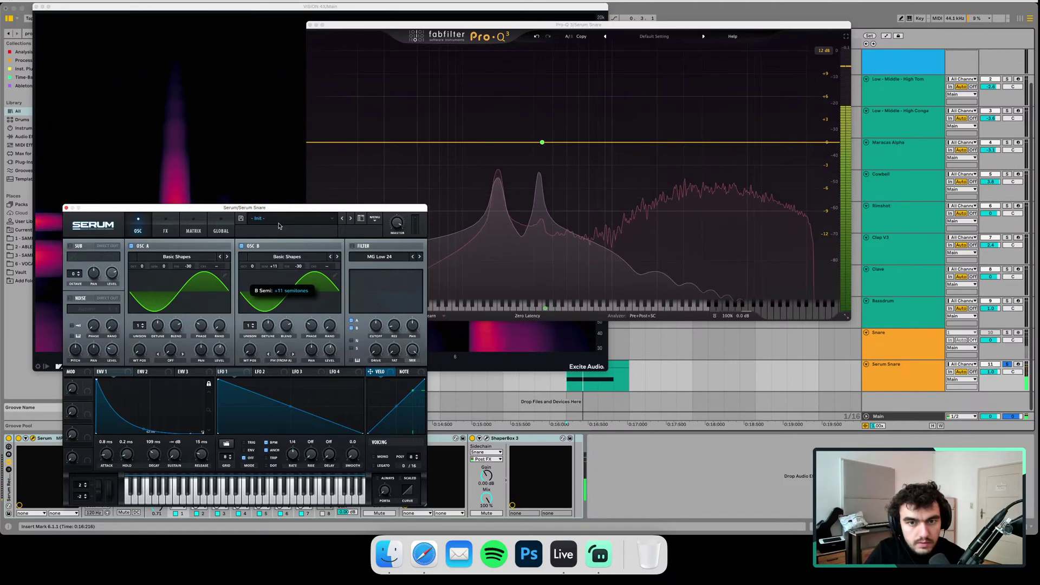
# - Lower oscillator B's level and modulate it with Envelope 2, set to 139 ms decay and 0% sustain
pyautogui.moveTo(329, 351); pyautogui.dragTo(328, 379)
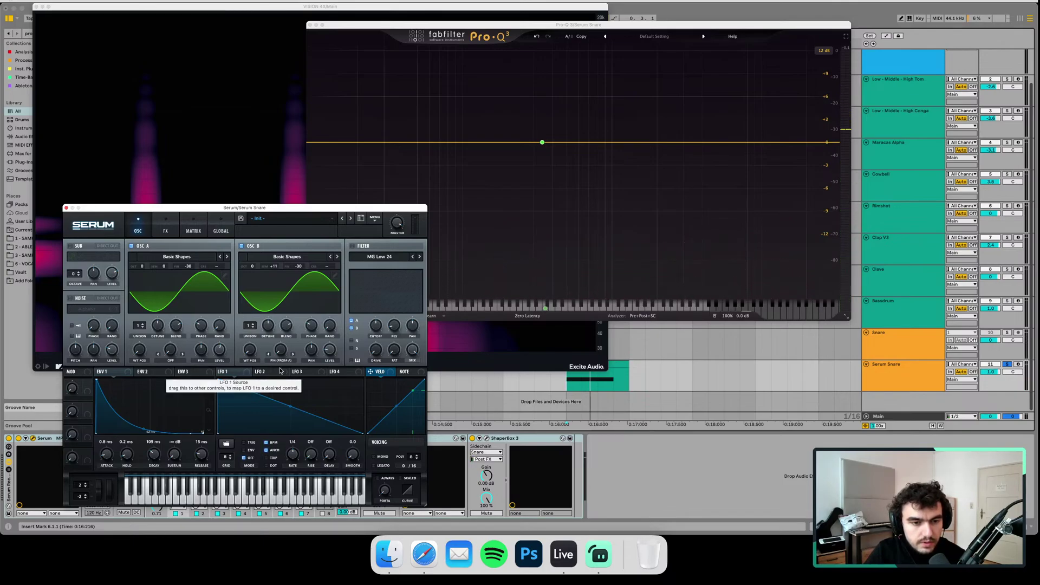
pyautogui.click(145, 372)
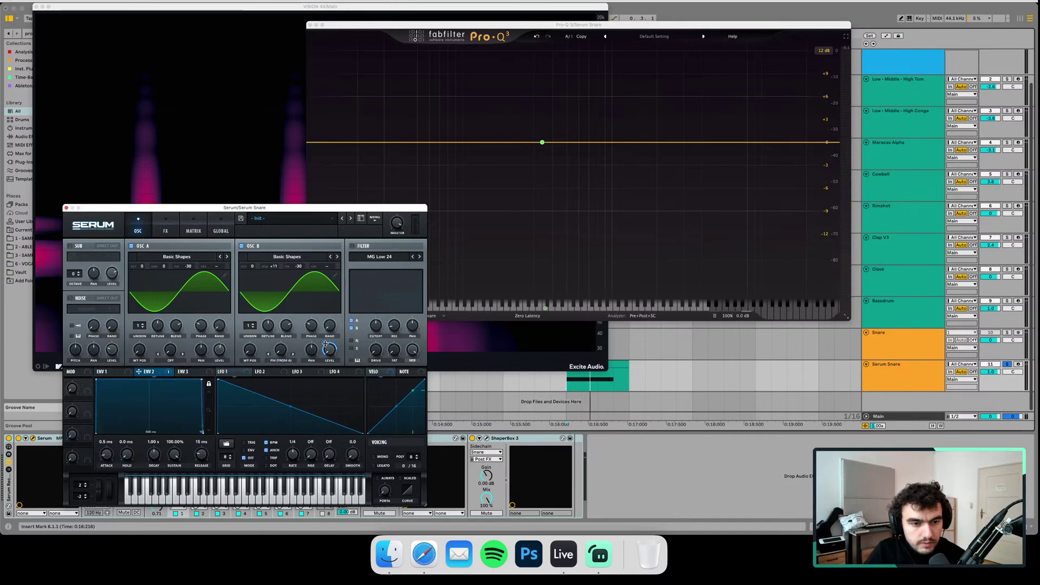
pyautogui.press('space')
pyautogui.moveTo(325, 344); pyautogui.dragTo(323, 375)
pyautogui.press('space')
pyautogui.moveTo(173, 455); pyautogui.dragTo(154, 474)
pyautogui.press('space')
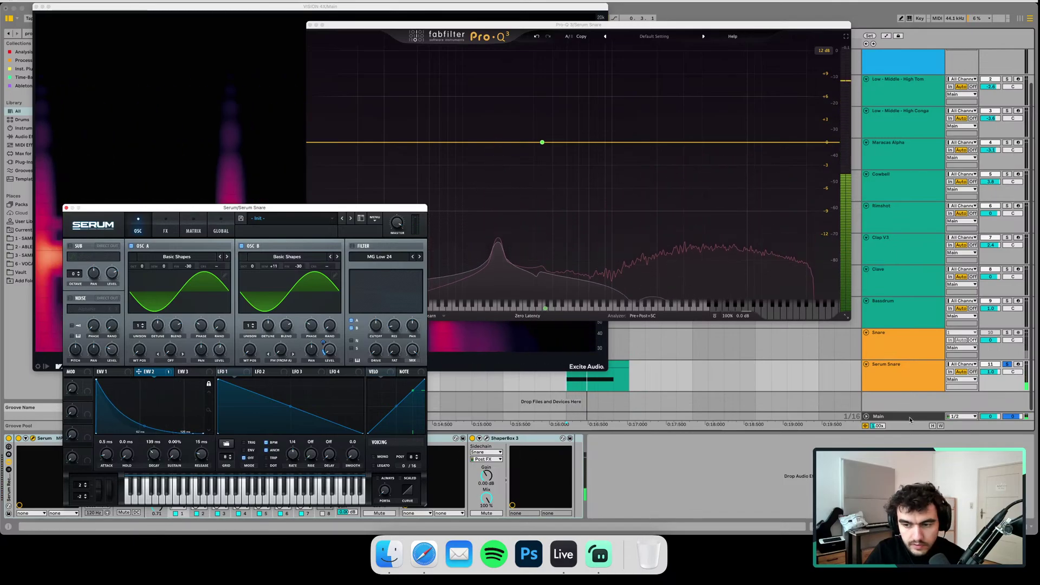
# - Compare the Serum Snare with the soloed Snare sample in the Main track's VISION 4X spectrogram, and close the spectrogram
pyautogui.click(891, 416)
pyautogui.moveTo(298, 209); pyautogui.dragTo(293, 87)
pyautogui.click(136, 443)
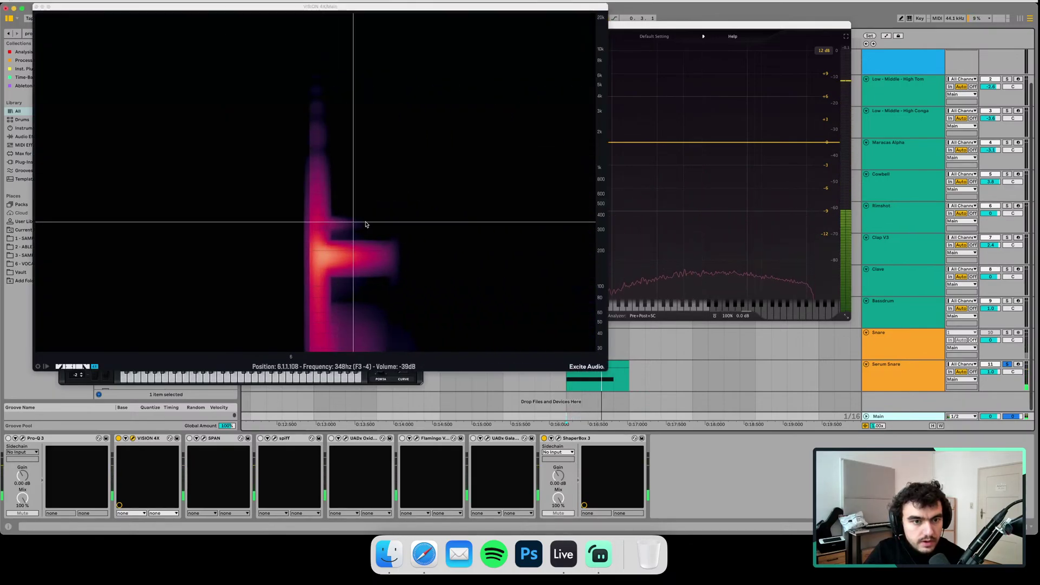
pyautogui.click(1007, 333)
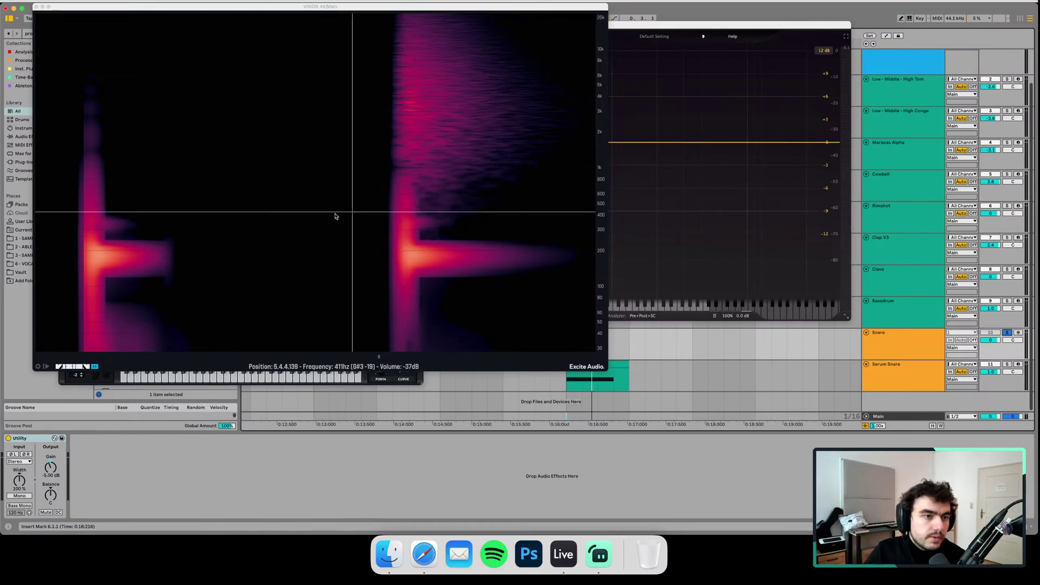
pyautogui.click(35, 7)
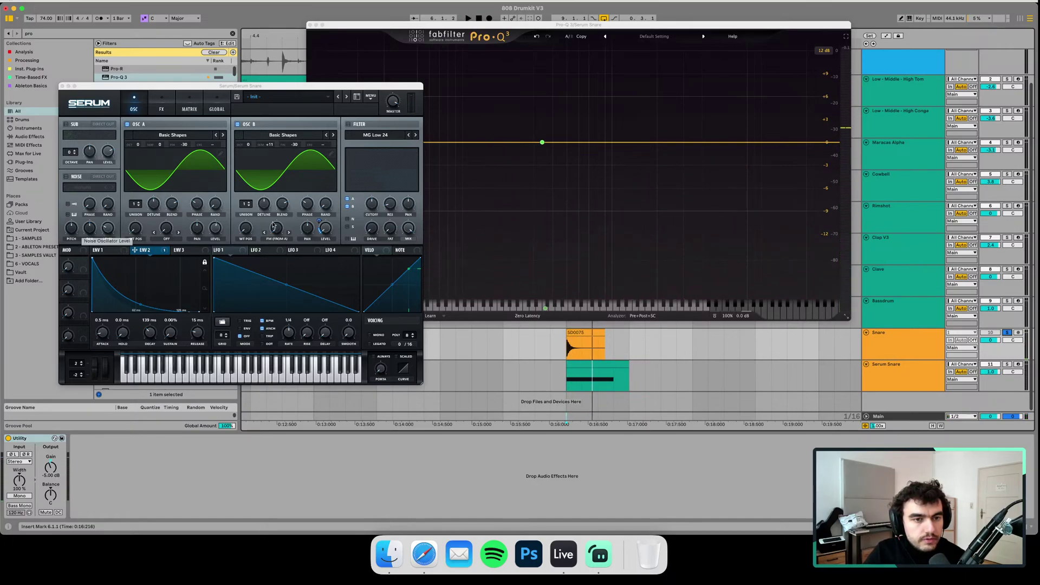
# - Set Envelope 2's modulation of oscillator B's level to 29 while replaying the snare against the reference spectrum
pyautogui.click(322, 220)
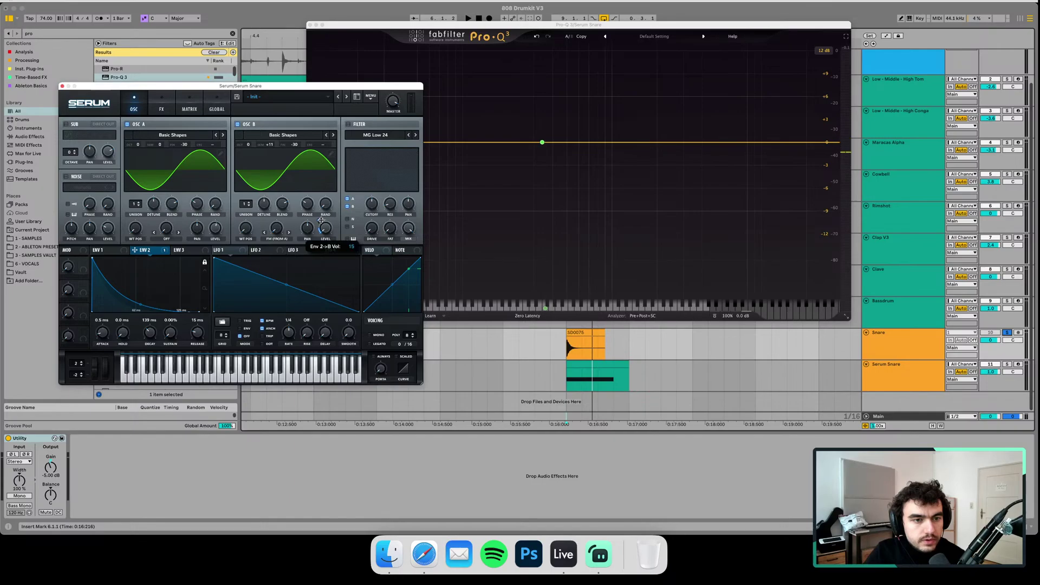
pyautogui.press('space')
pyautogui.press('space')
pyautogui.press('space')
pyautogui.press('space')
pyautogui.press('space')
pyautogui.press('space')
pyautogui.press('space')
pyautogui.moveTo(323, 218); pyautogui.dragTo(323, 216)
pyautogui.press('space')
pyautogui.press('space')
pyautogui.press('space')
pyautogui.press('space')
pyautogui.press('space')
pyautogui.press('space')
pyautogui.press('space')
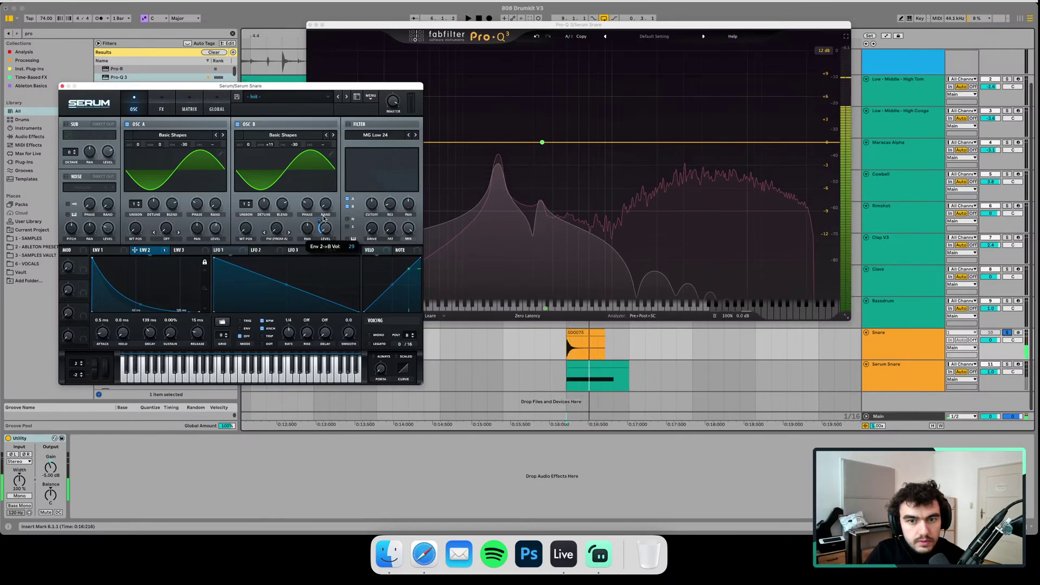
pyautogui.press('space')
pyautogui.press('space')
pyautogui.press('space')
pyautogui.press('space')
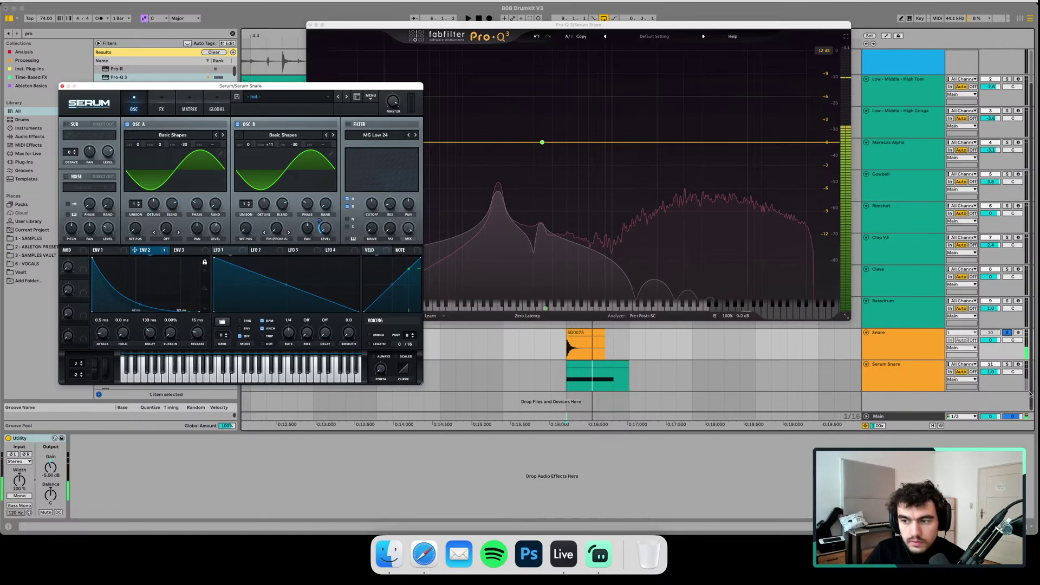
# - Solo the Serum Snare track and replay it repeatedly to compare its spectrum with the reference in Pro-Q 3
pyautogui.click(1006, 364)
pyautogui.press('space')
pyautogui.press('space')
pyautogui.press('space')
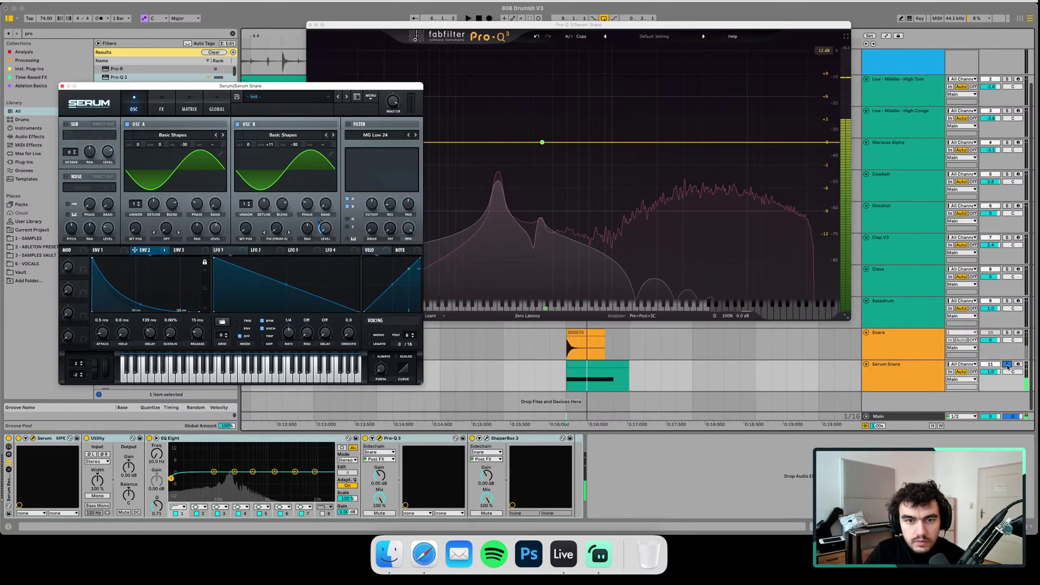
pyautogui.press('space')
pyautogui.press('space')
pyautogui.press('space')
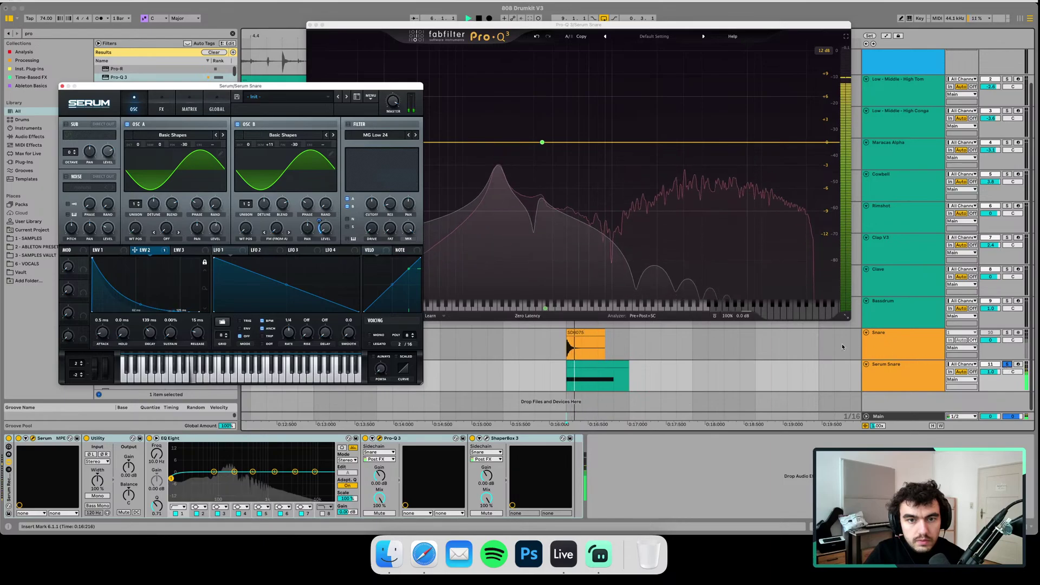
pyautogui.press('space')
pyautogui.press('space')
pyautogui.press('space')
pyautogui.press('space')
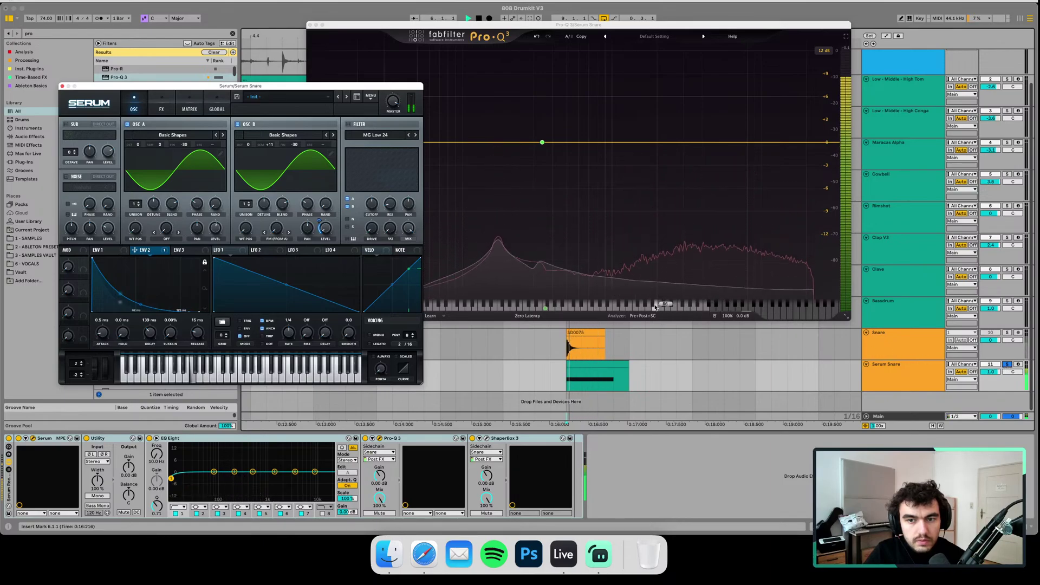
pyautogui.press('space')
pyautogui.press('space')
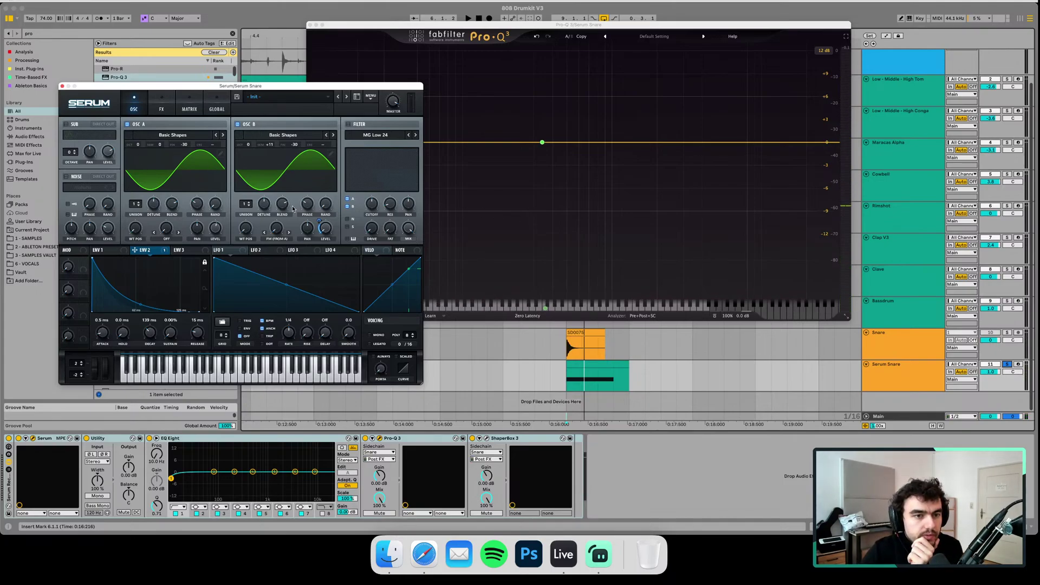
# - Open ShaperBox 3 on the Serum Snare track and play the snare to examine its waveform in the scope
pyautogui.click(486, 438)
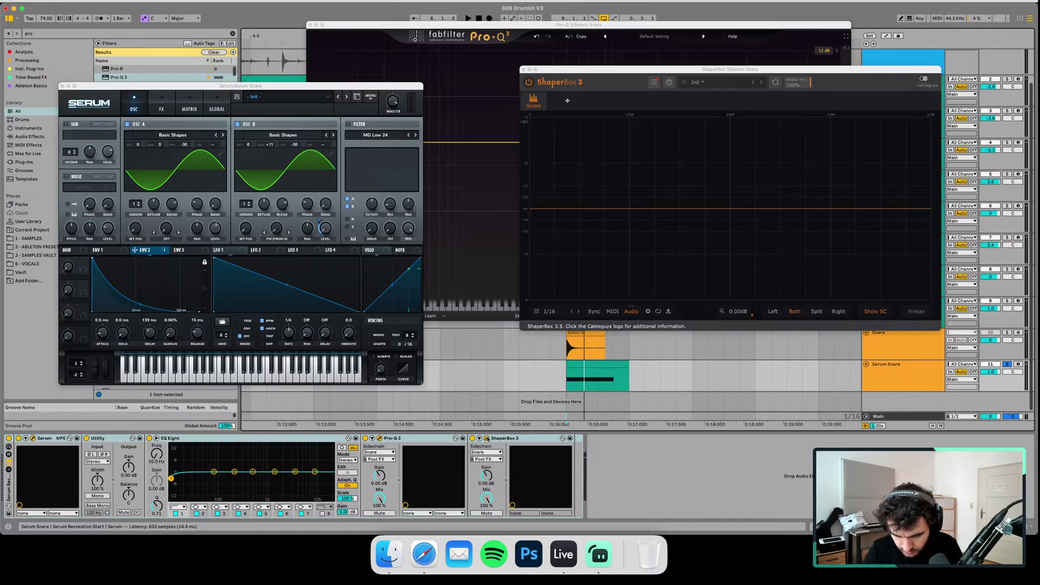
pyautogui.press('space')
pyautogui.press('space')
pyautogui.press('space')
pyautogui.press('space')
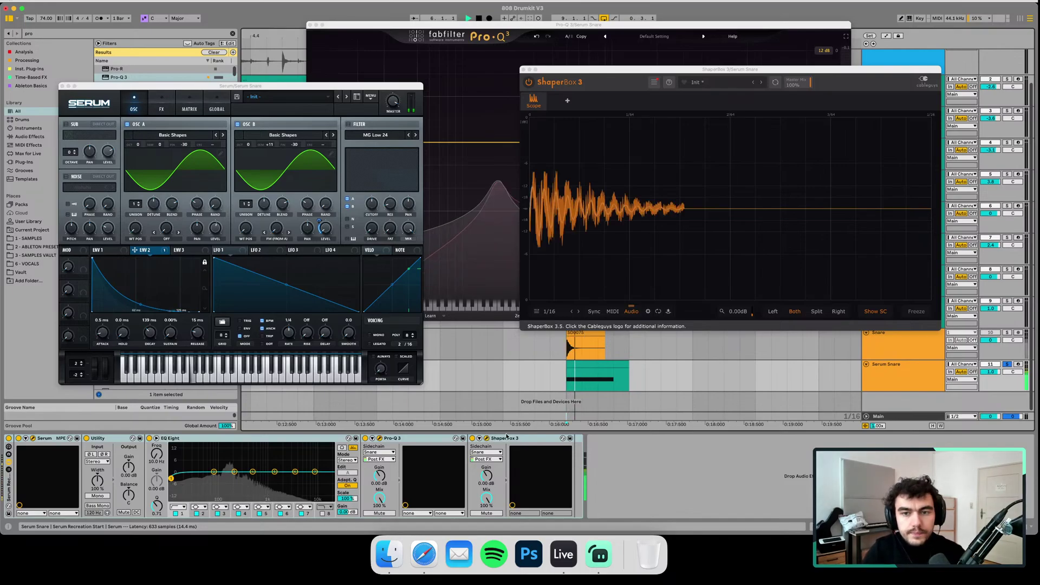
# - Hide the sidechain overlay in the ShaperBox 3 oscilloscope and shorten its length to 1/64 while replaying the Serum Snare
pyautogui.click(876, 312)
pyautogui.press('space')
pyautogui.press('space')
pyautogui.press('space')
pyautogui.press('space')
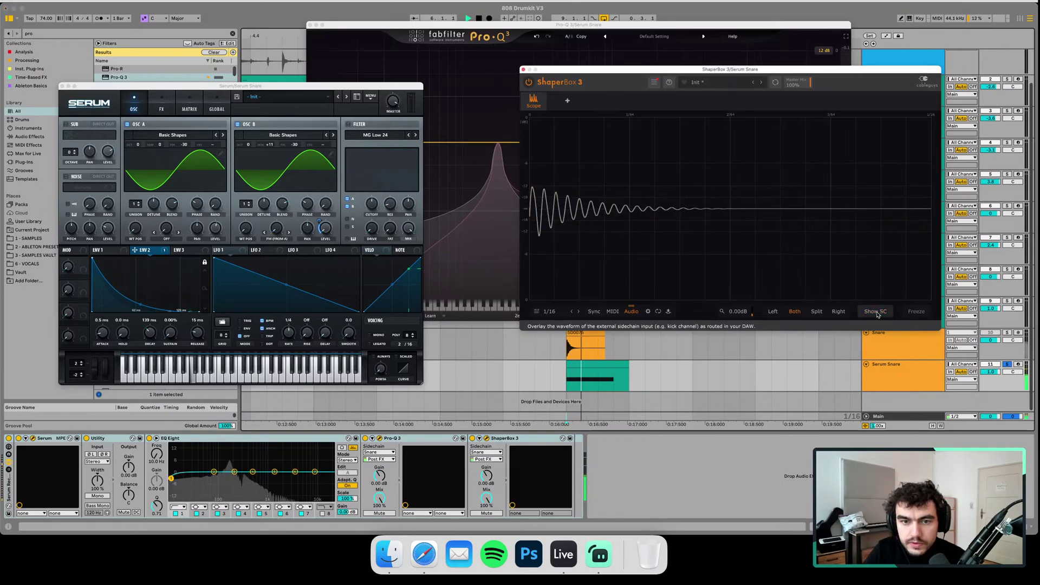
pyautogui.click(573, 312)
pyautogui.press('space')
pyautogui.press('space')
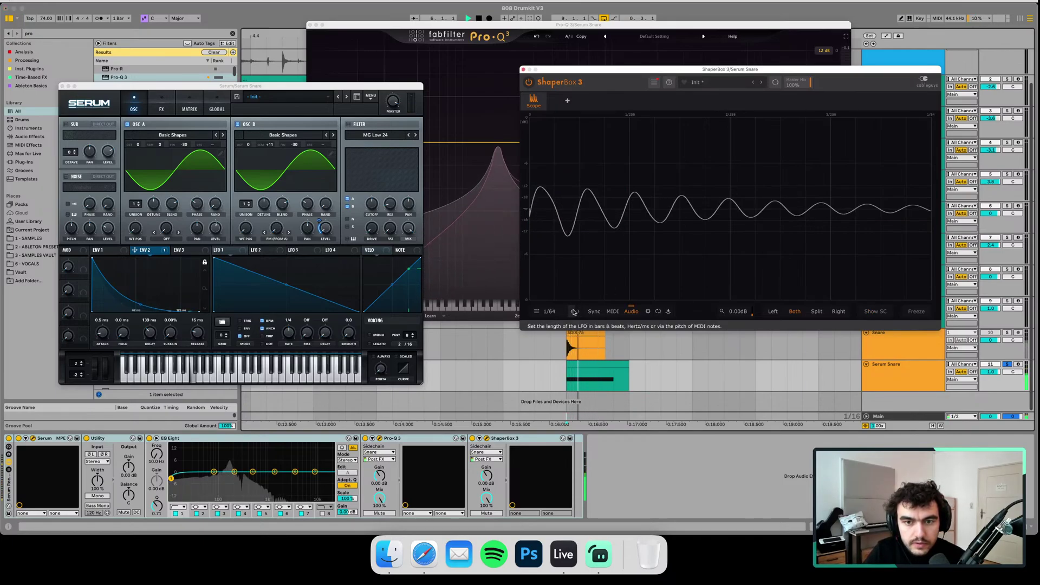
# - Set oscillator B's phase to about 117 degrees in Serum, showing the snare's sidechain waveform in the oscilloscope again for comparison
pyautogui.click(311, 209)
pyautogui.press('space')
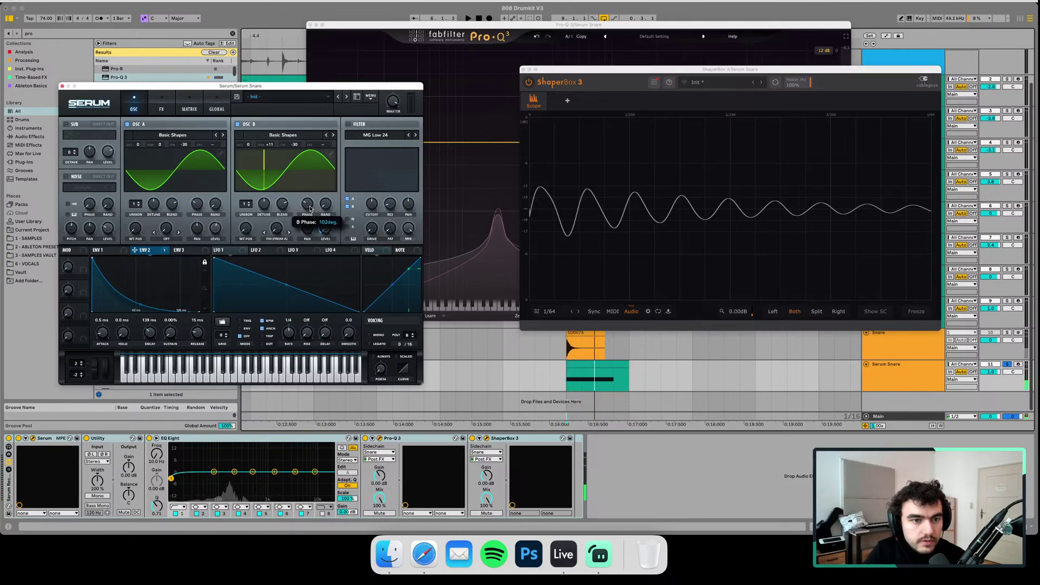
pyautogui.moveTo(311, 203)
pyautogui.mouseDown()
pyautogui.moveTo(311, 153)
pyautogui.moveTo(302, 200)
pyautogui.mouseUp()
pyautogui.press('space')
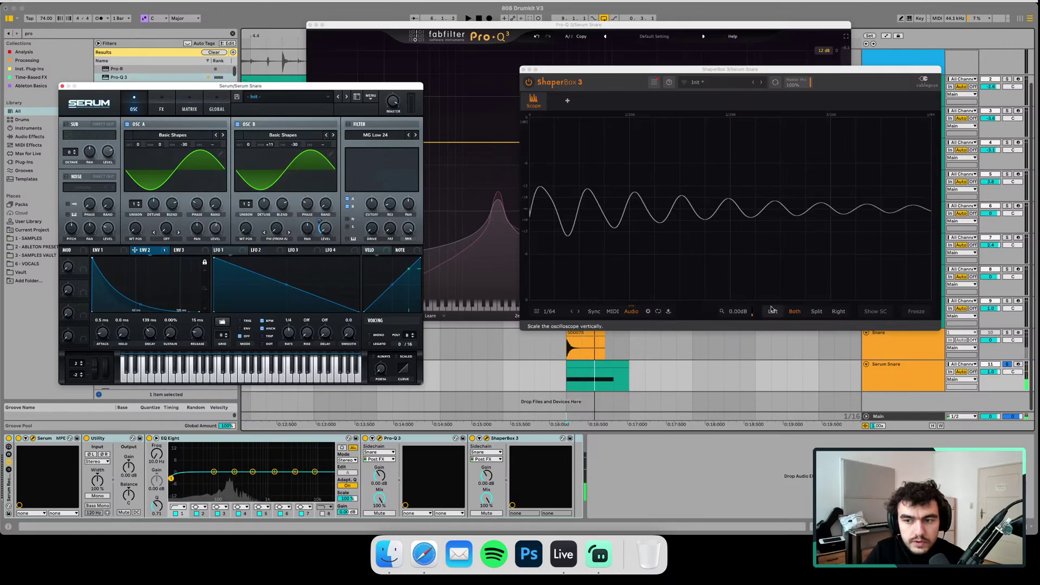
pyautogui.click(868, 312)
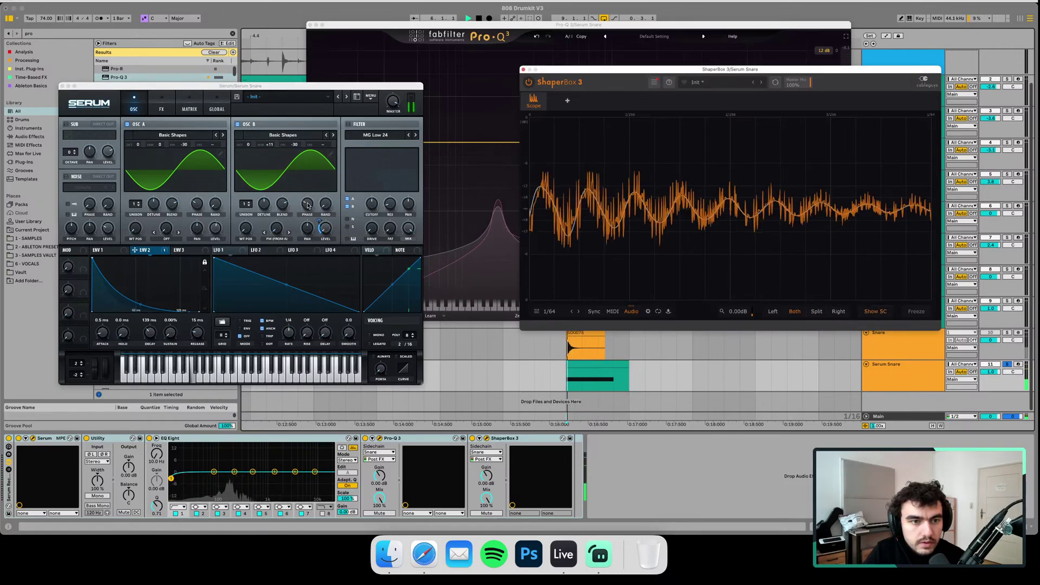
pyautogui.moveTo(308, 205)
pyautogui.mouseDown()
pyautogui.moveTo(304, 228)
pyautogui.moveTo(307, 204)
pyautogui.mouseUp()
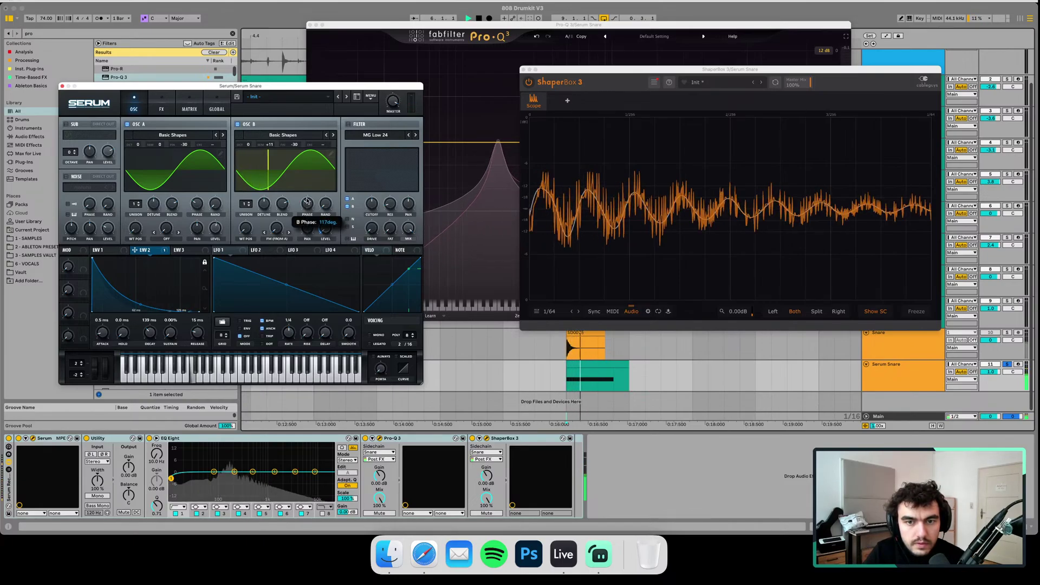
# - Close the ShaperBox 3 window and open the VISION 4X spectrogram on the Main track, placing it beside Serum
pyautogui.click(521, 70)
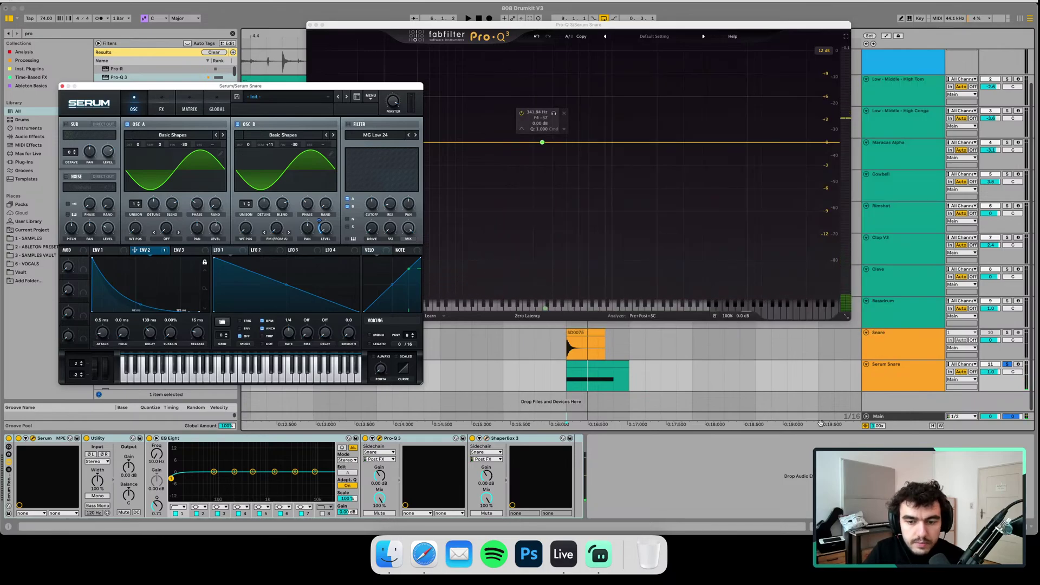
pyautogui.click(883, 417)
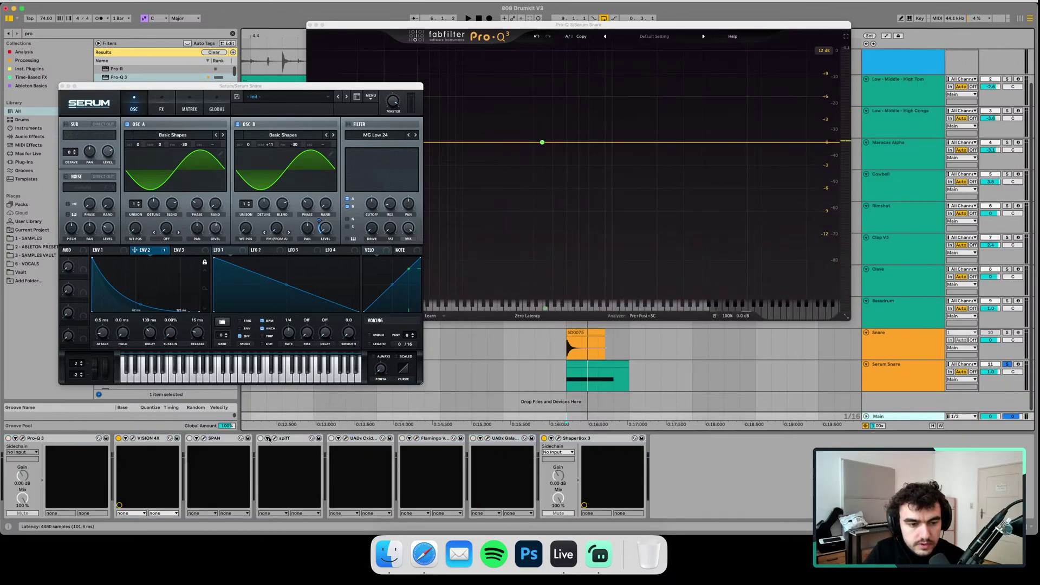
pyautogui.click(134, 439)
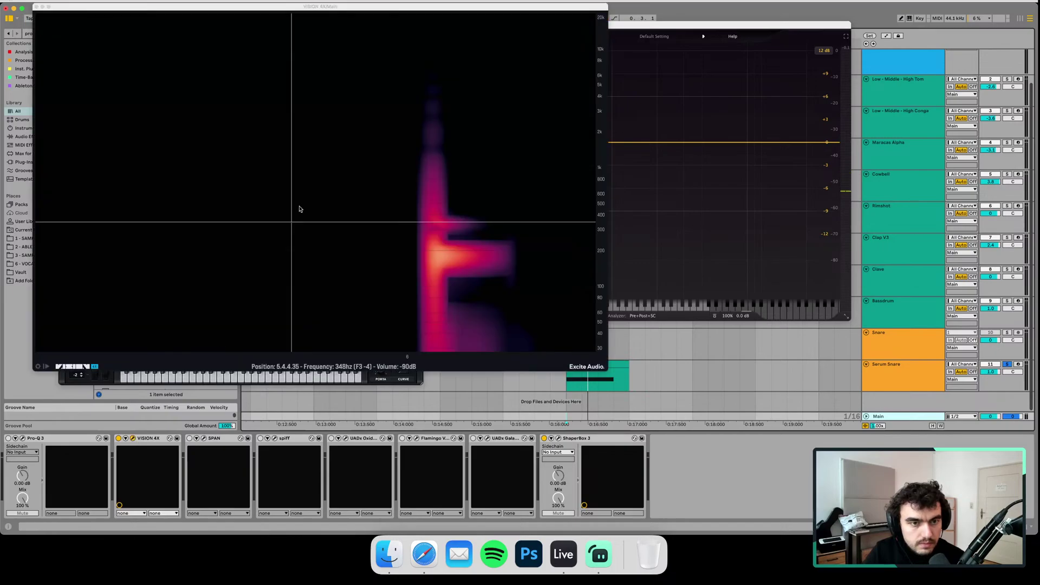
pyautogui.moveTo(287, 12); pyautogui.dragTo(689, 21)
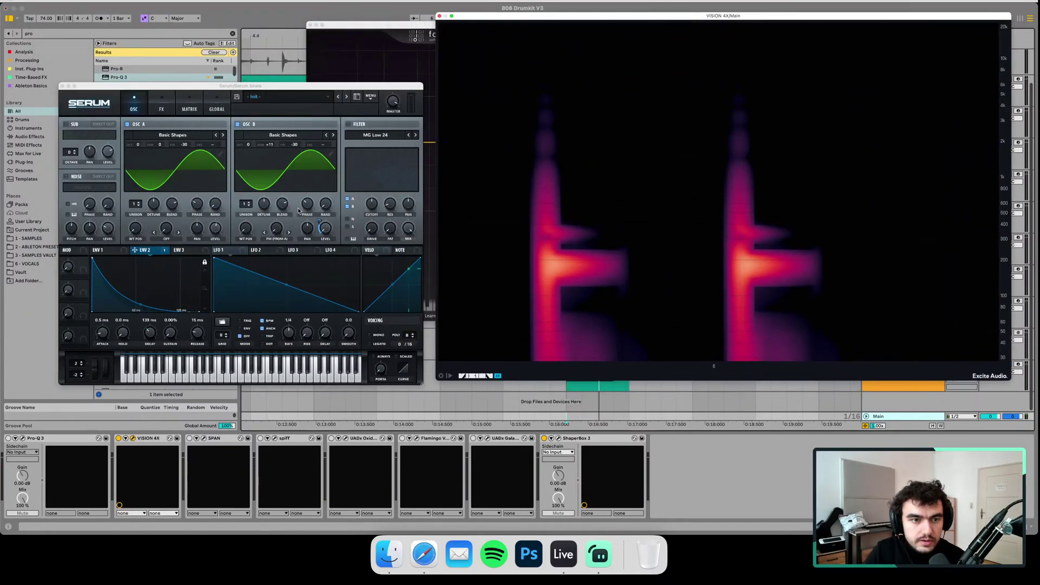
# - Adjust oscillator B's phase in Serum during playback, comparing the snare hits in the spectrogram
pyautogui.moveTo(310, 211); pyautogui.dragTo(310, 196)
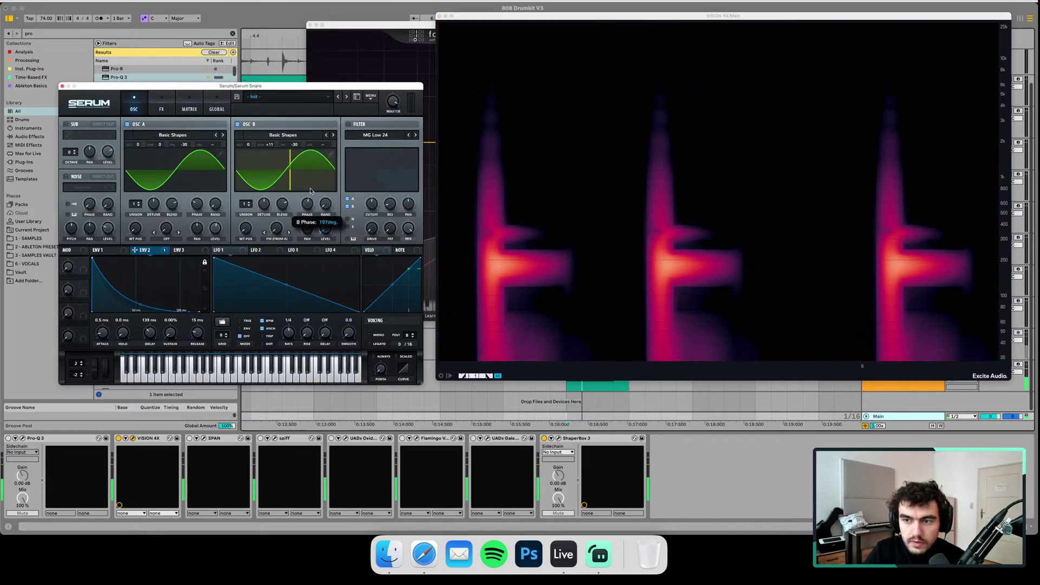
pyautogui.moveTo(309, 196); pyautogui.dragTo(317, 174)
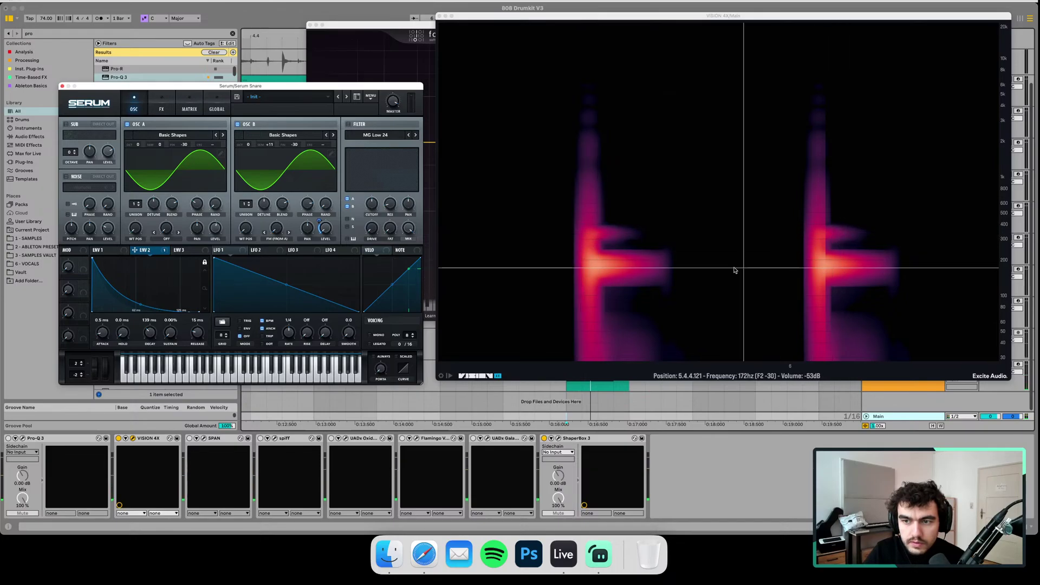
pyautogui.moveTo(309, 208); pyautogui.dragTo(308, 208)
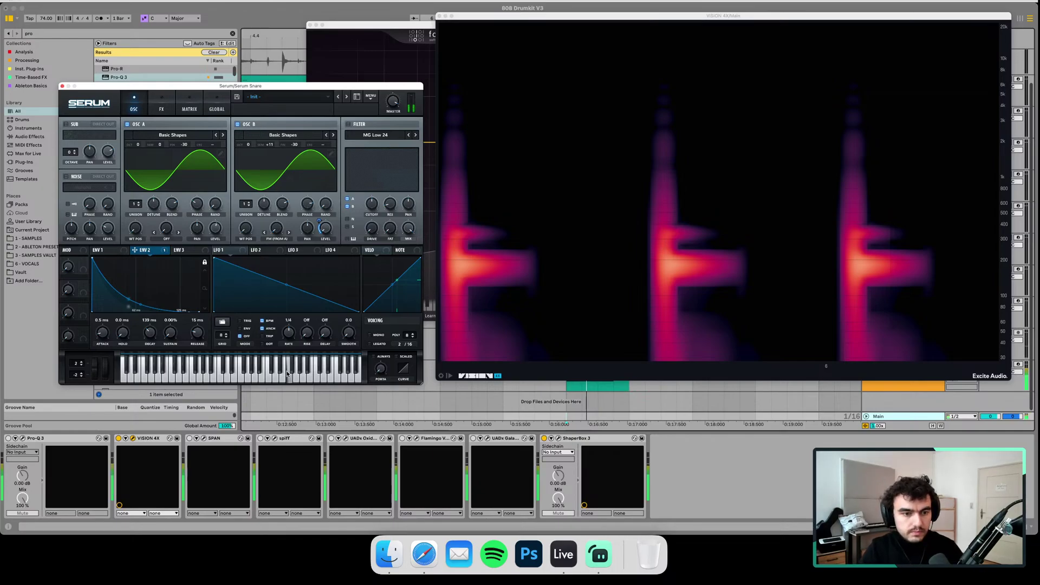
# - Select and arm the Serum Snare track, and close the VISION 4X and Pro-Q 3 windows so only Serum stays open
pyautogui.moveTo(474, 18); pyautogui.dragTo(277, 19)
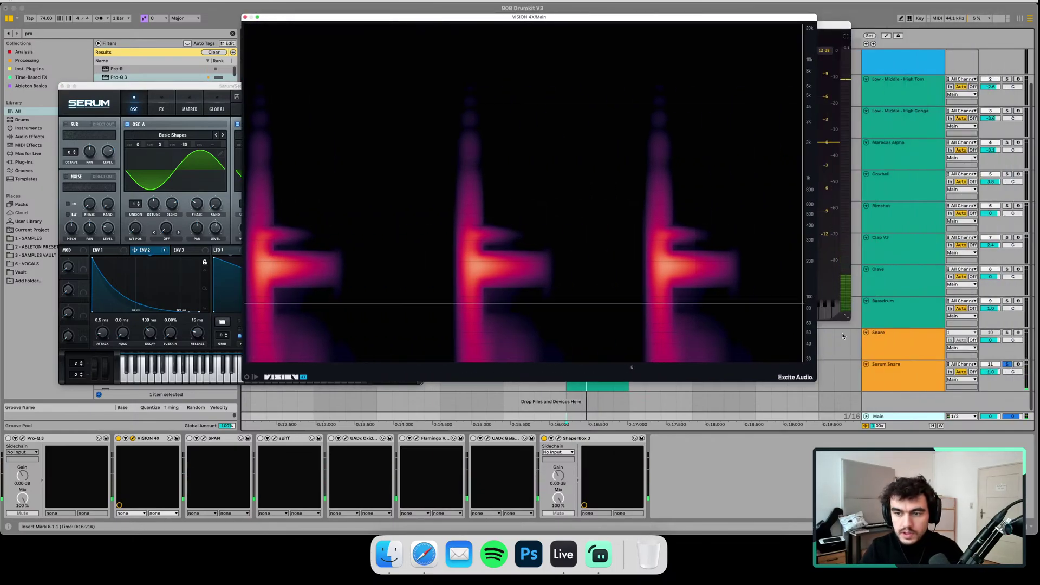
pyautogui.click(912, 389)
pyautogui.click(1017, 365)
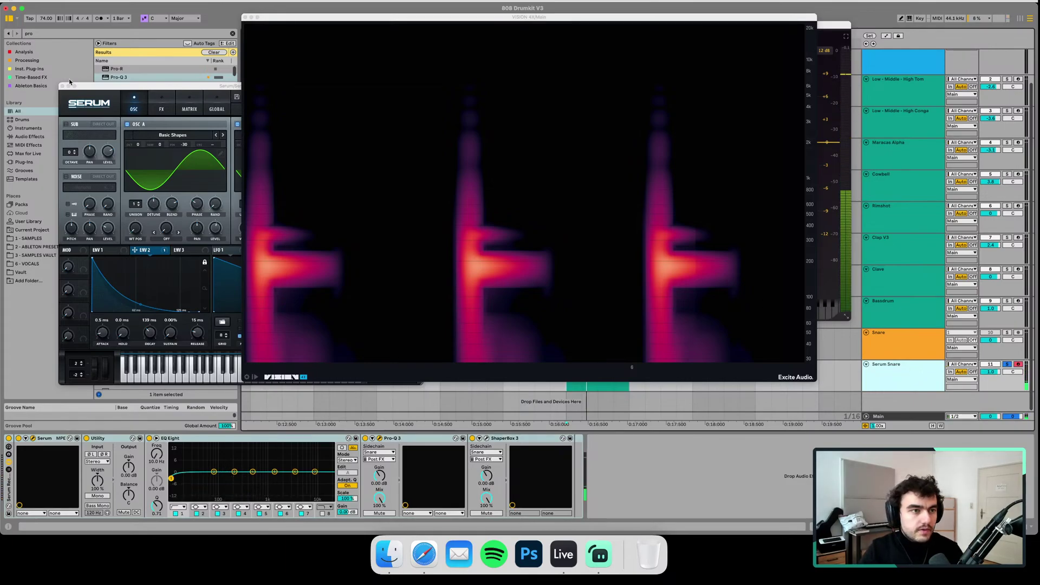
pyautogui.click(244, 18)
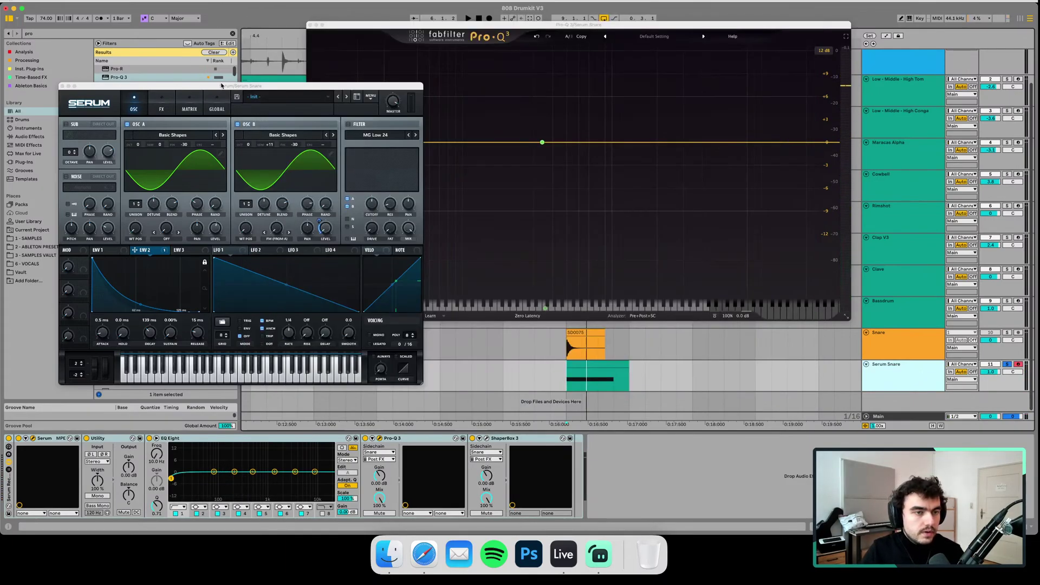
pyautogui.click(310, 25)
pyautogui.moveTo(272, 87); pyautogui.dragTo(435, 80)
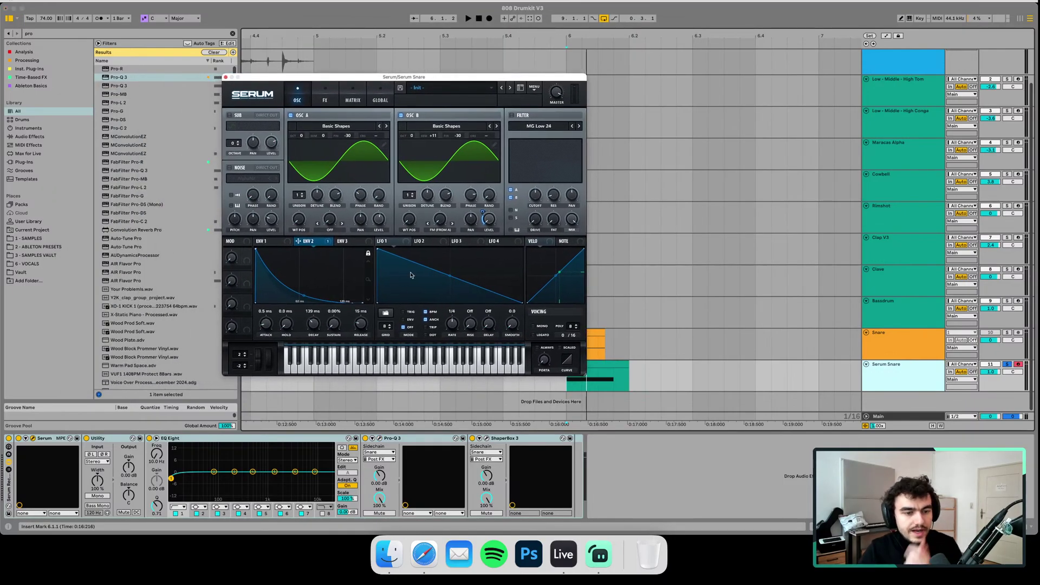
# - Enable the noise oscillator in the Serum Snare patch and load the ARP pink noise from the default noises
pyautogui.click(229, 167)
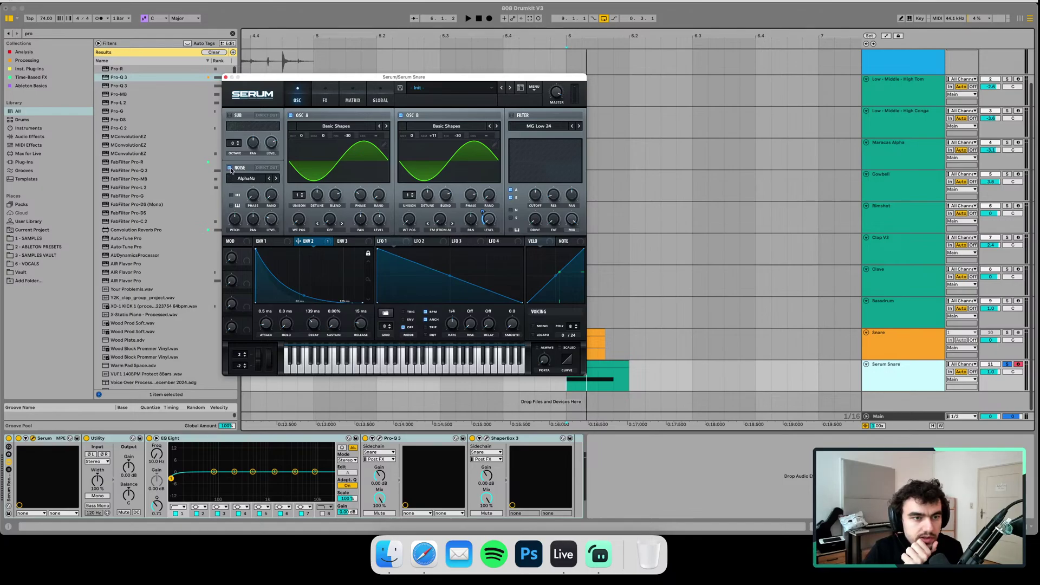
pyautogui.click(246, 178)
pyautogui.moveTo(260, 189)
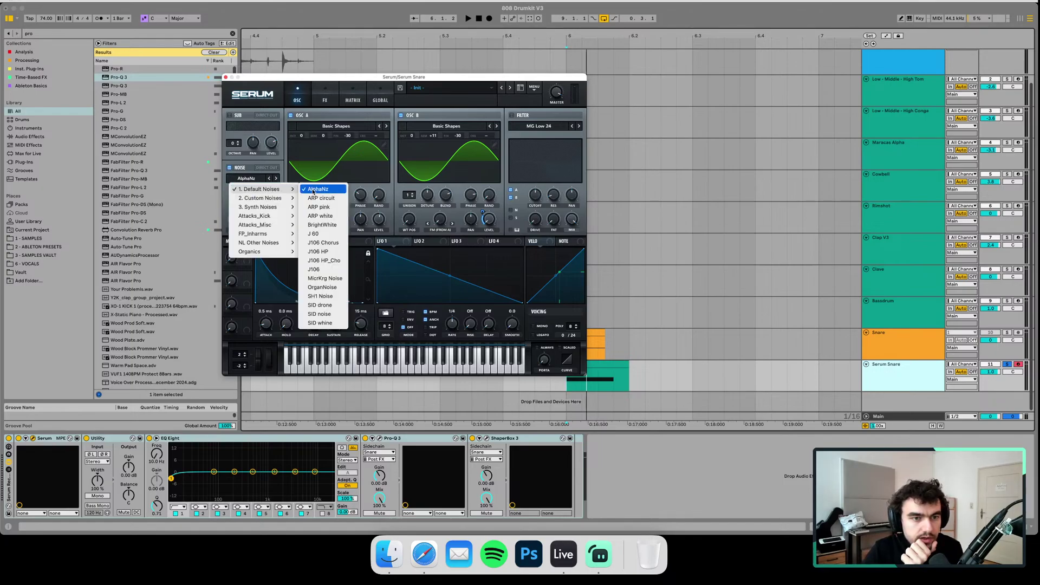
pyautogui.click(332, 207)
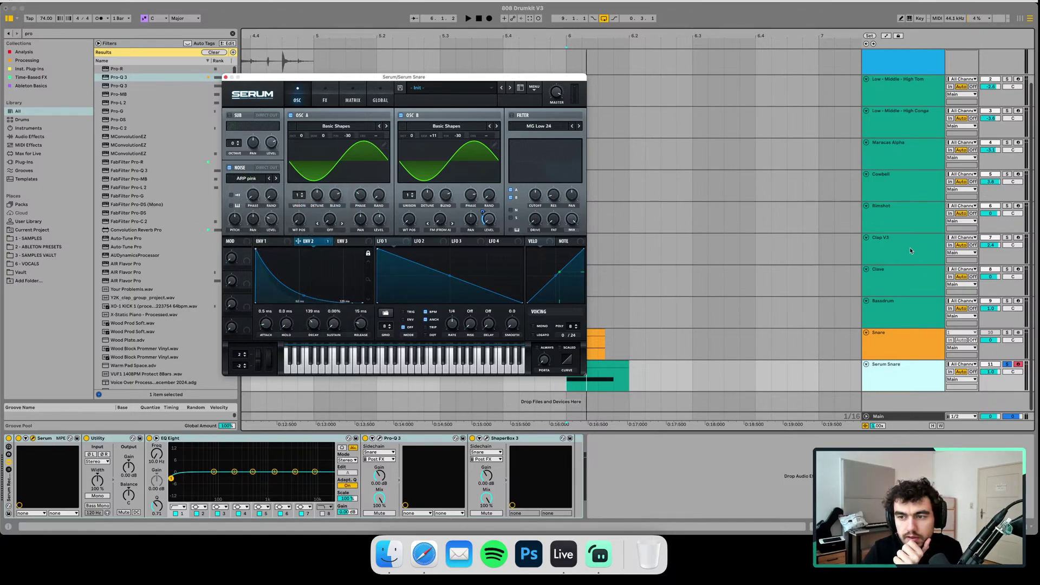
# - Inspect the noise and filter setup of the Serum patch on the Clap V3 track and close its window
pyautogui.click(882, 262)
pyautogui.click(32, 438)
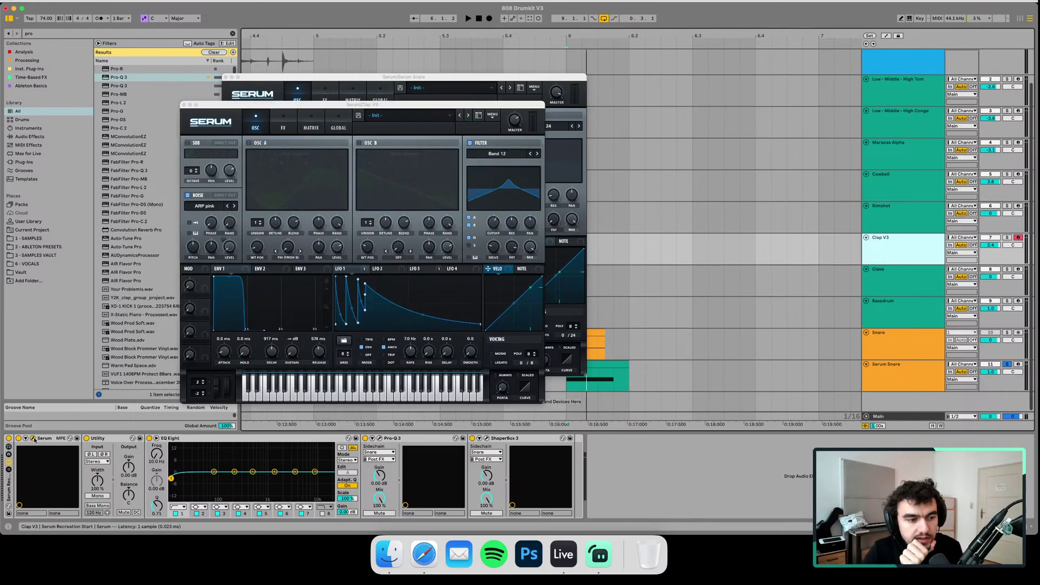
pyautogui.click(184, 104)
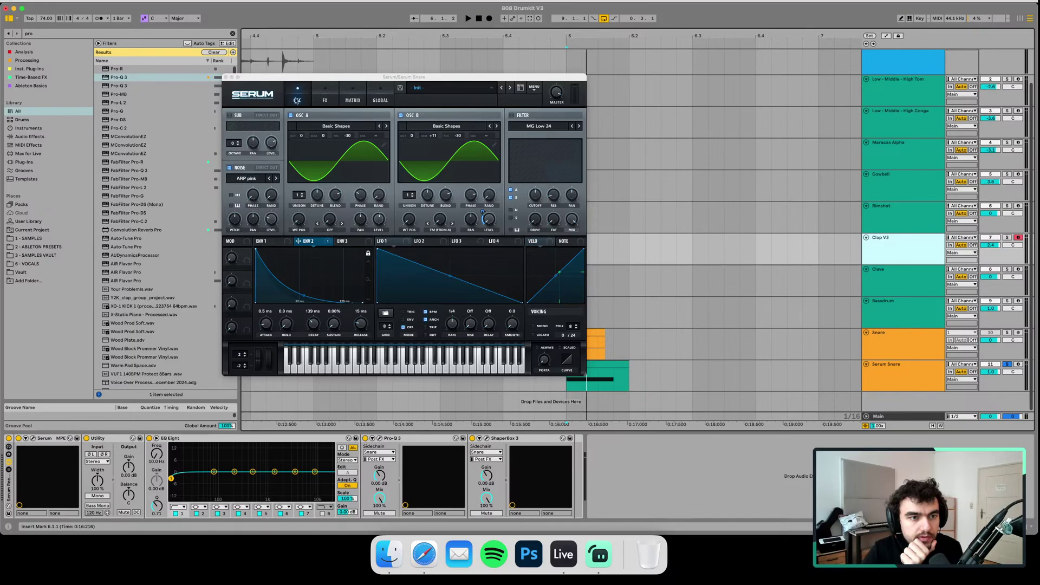
# - Select the original Snare sample track and search the browser for "shap"
pyautogui.moveTo(314, 82); pyautogui.dragTo(292, 91)
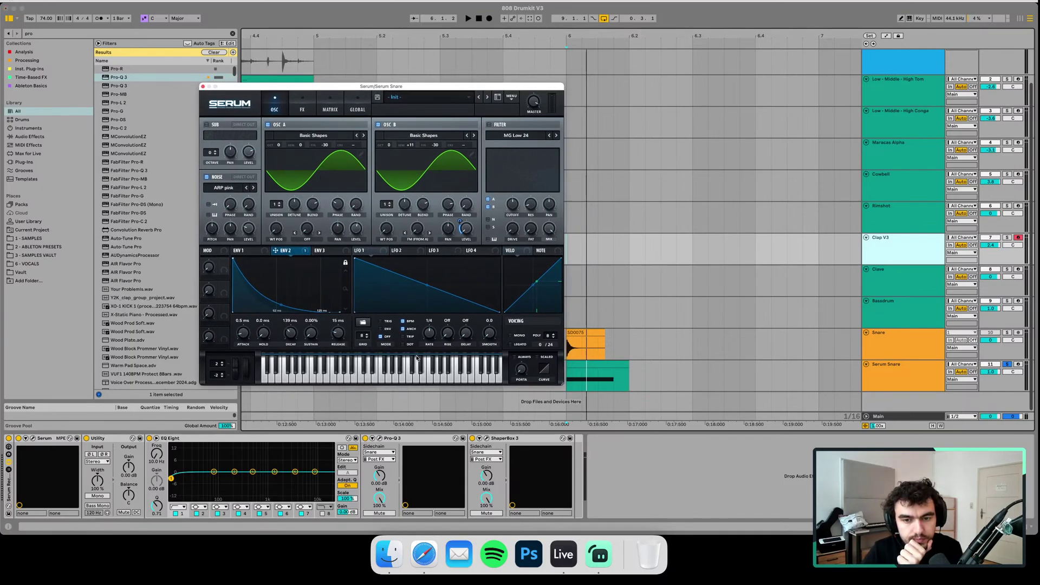
pyautogui.moveTo(401, 91); pyautogui.dragTo(349, 87)
pyautogui.click(558, 336)
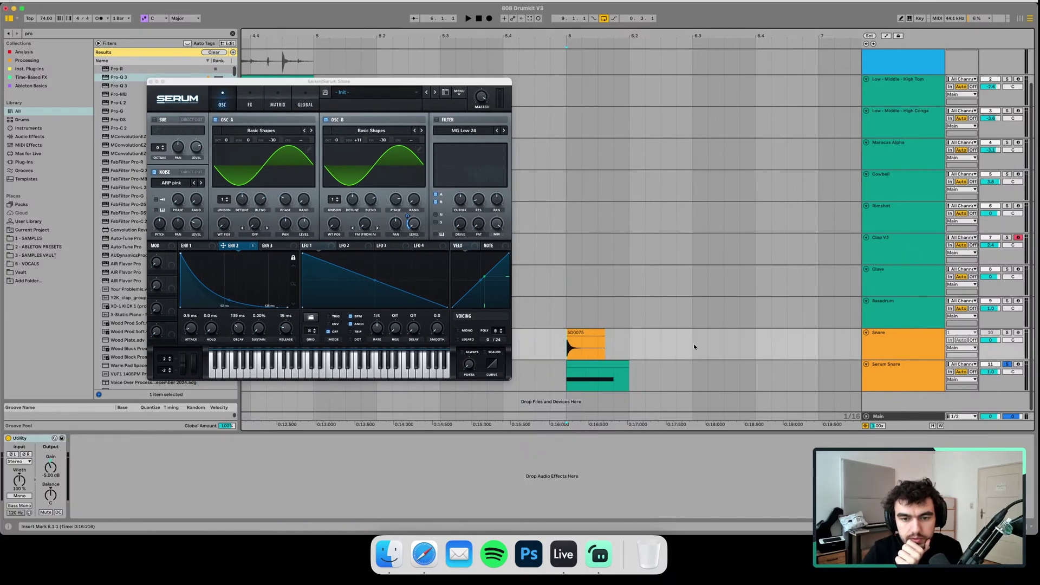
pyautogui.click(883, 350)
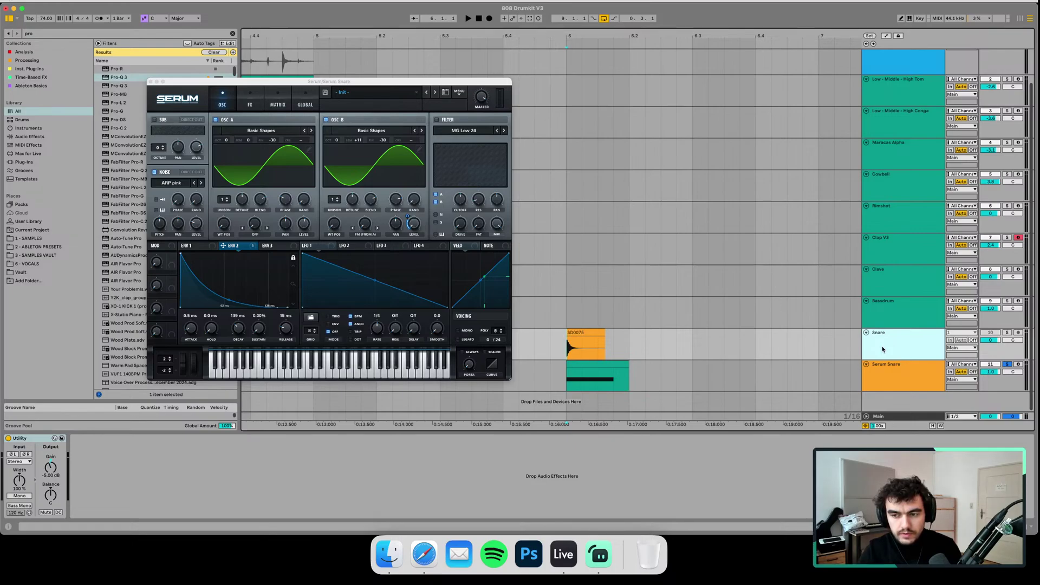
pyautogui.press('super+f')
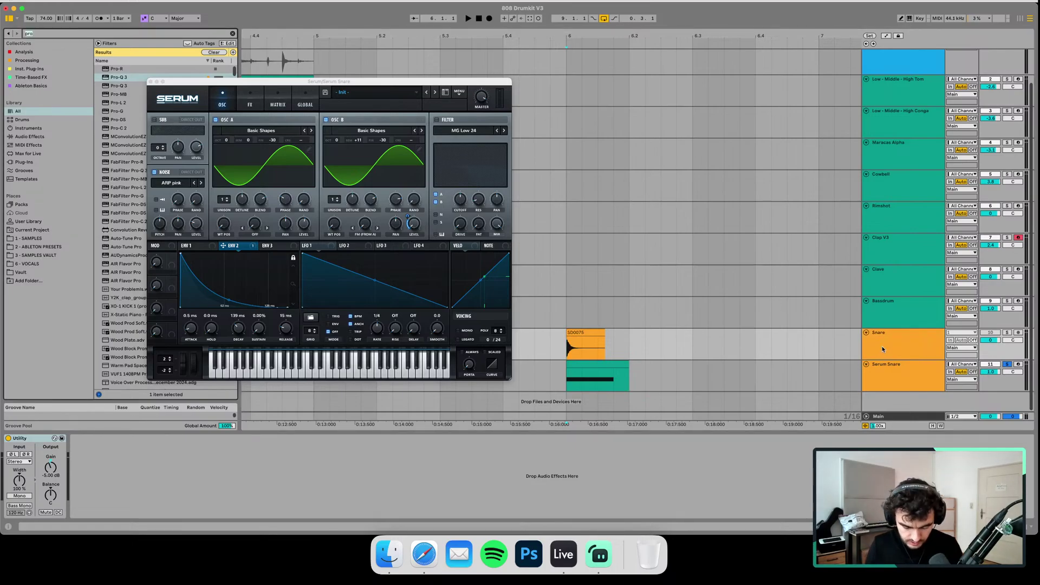
pyautogui.write('shap')
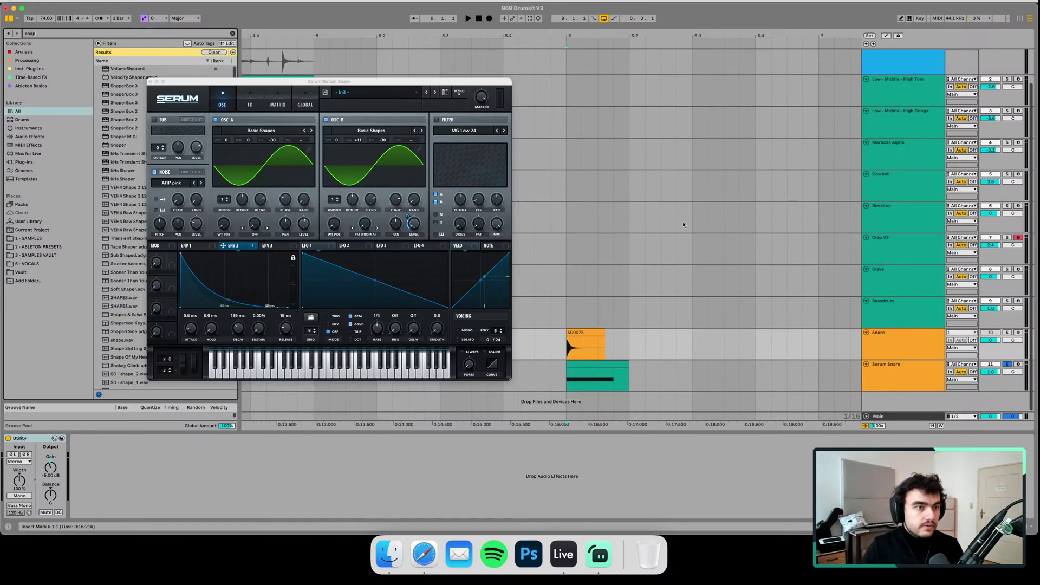
# - Add ShaperBox 2 to the Snare track and solo that track, moving the plugin window away from Serum
pyautogui.click(119, 113)
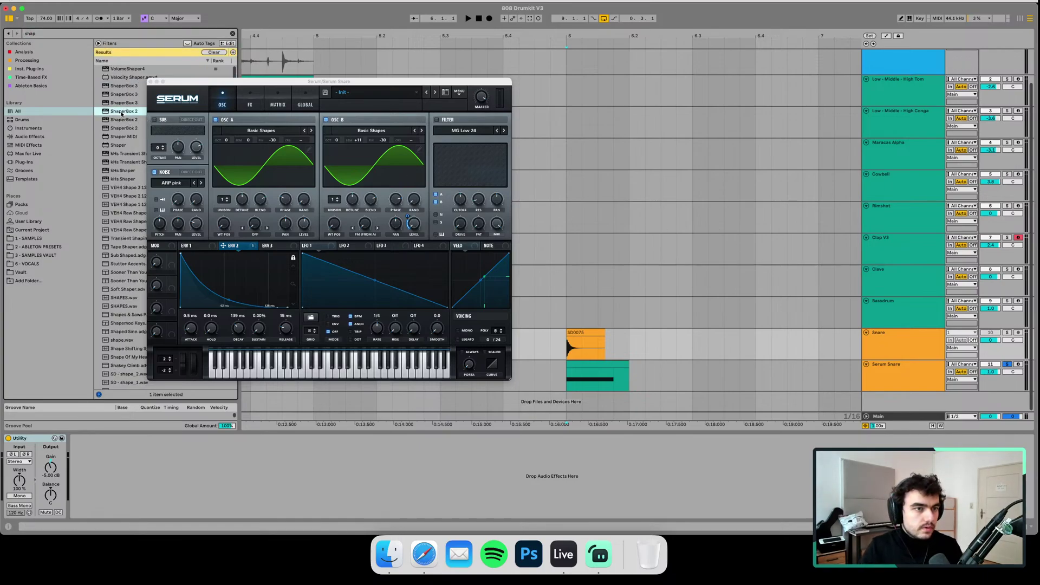
pyautogui.moveTo(121, 113)
pyautogui.mouseDown()
pyautogui.moveTo(168, 456)
pyautogui.moveTo(185, 454)
pyautogui.mouseUp()
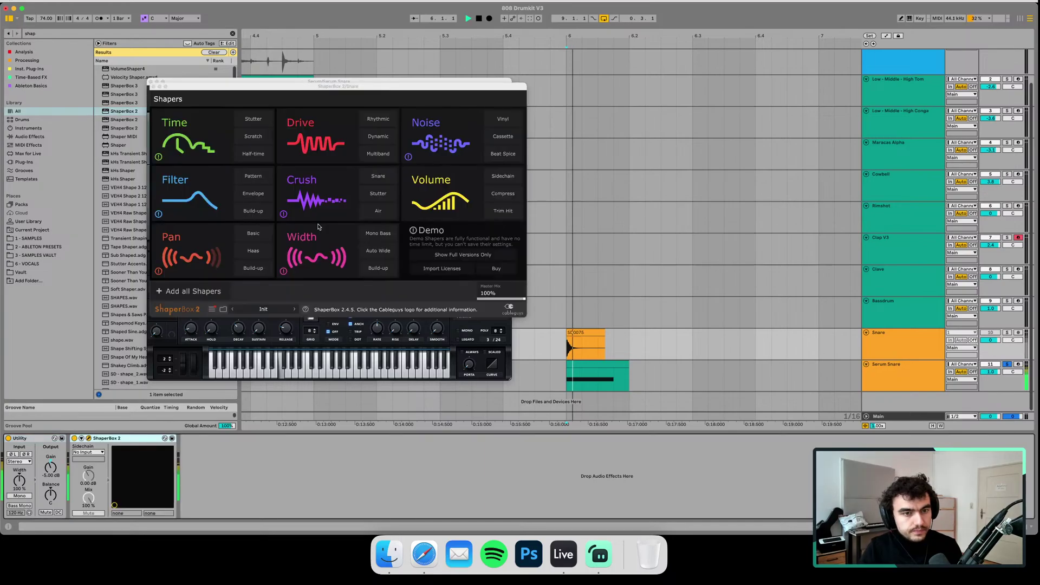
pyautogui.click(1006, 332)
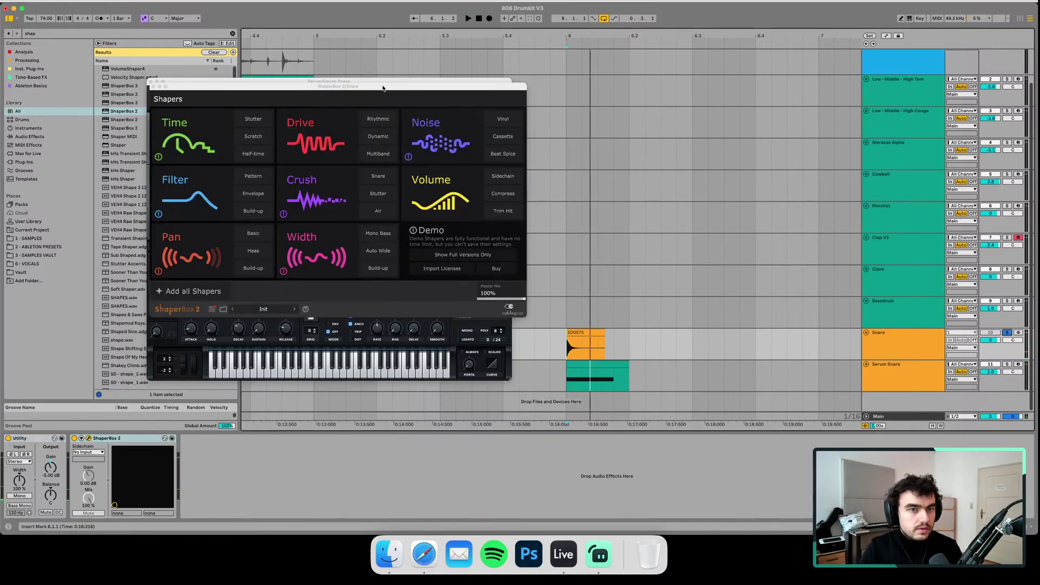
pyautogui.moveTo(382, 89); pyautogui.dragTo(597, 193)
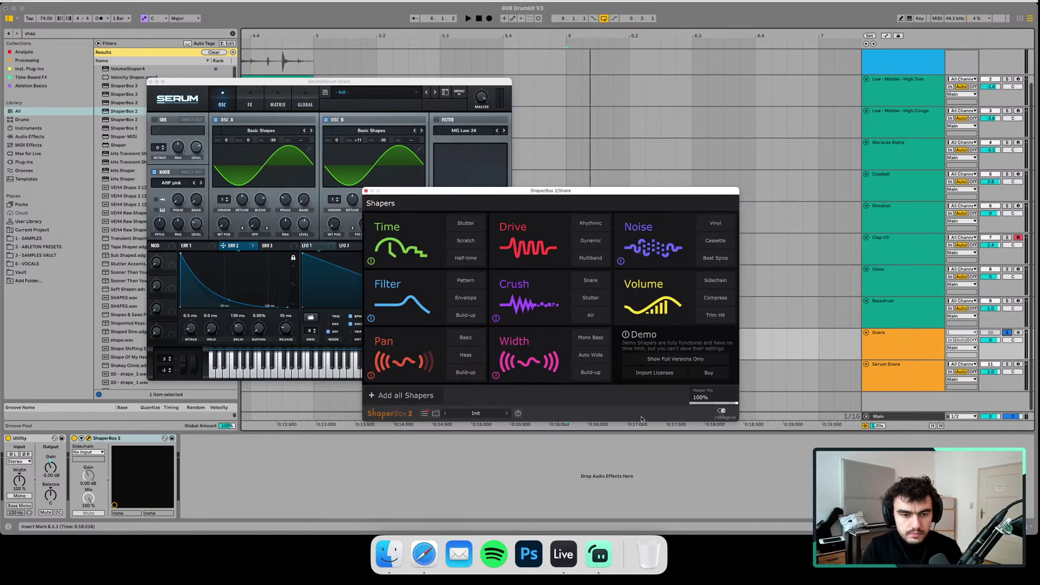
# - Replace ShaperBox 2 on the Snare track with ShaperBox 3 and open its list of shapers and tools
pyautogui.click(128, 438)
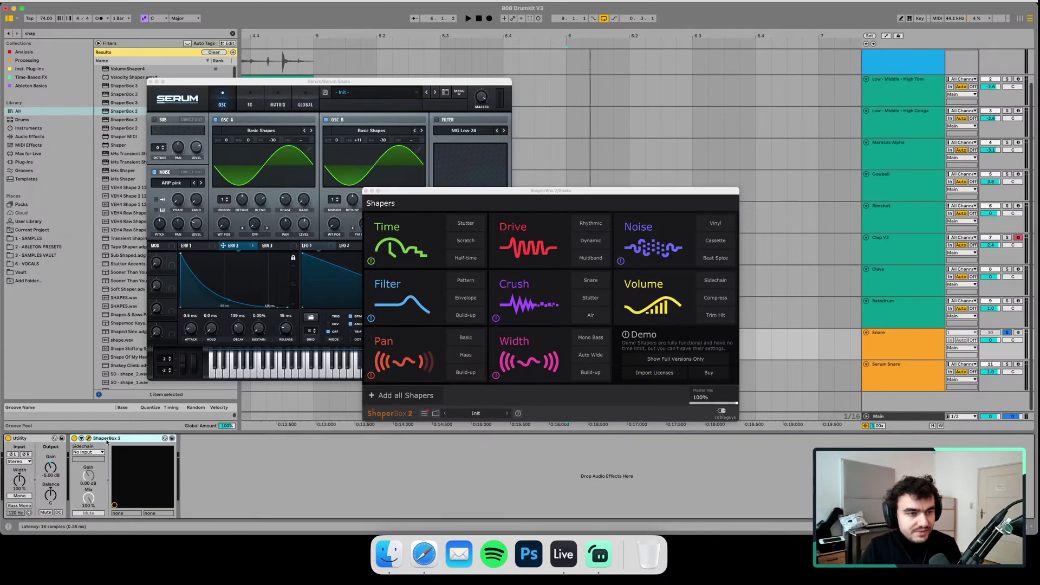
pyautogui.press('Delete')
pyautogui.click(128, 112)
pyautogui.moveTo(179, 86); pyautogui.dragTo(297, 82)
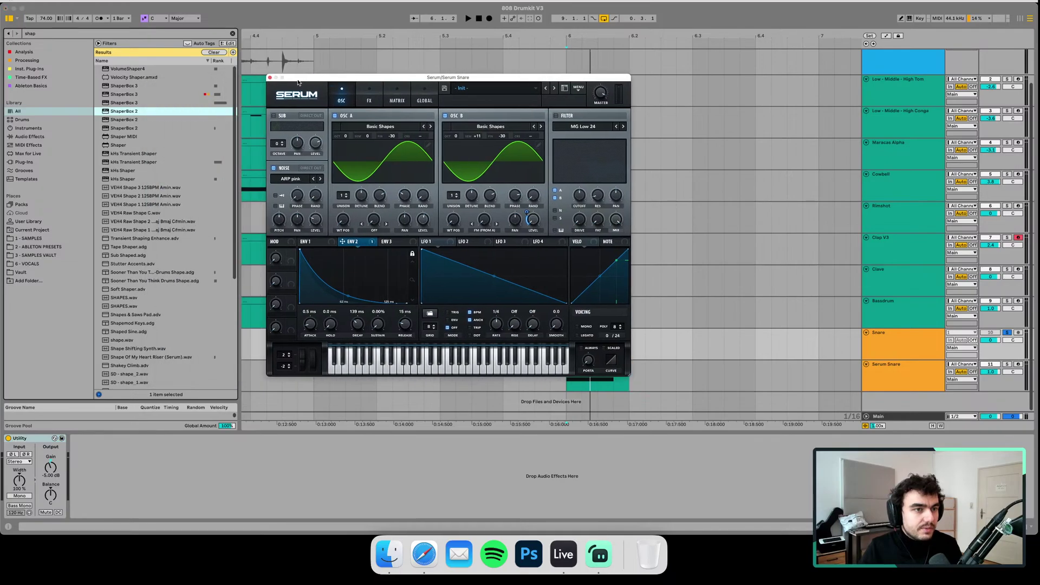
pyautogui.click(124, 95)
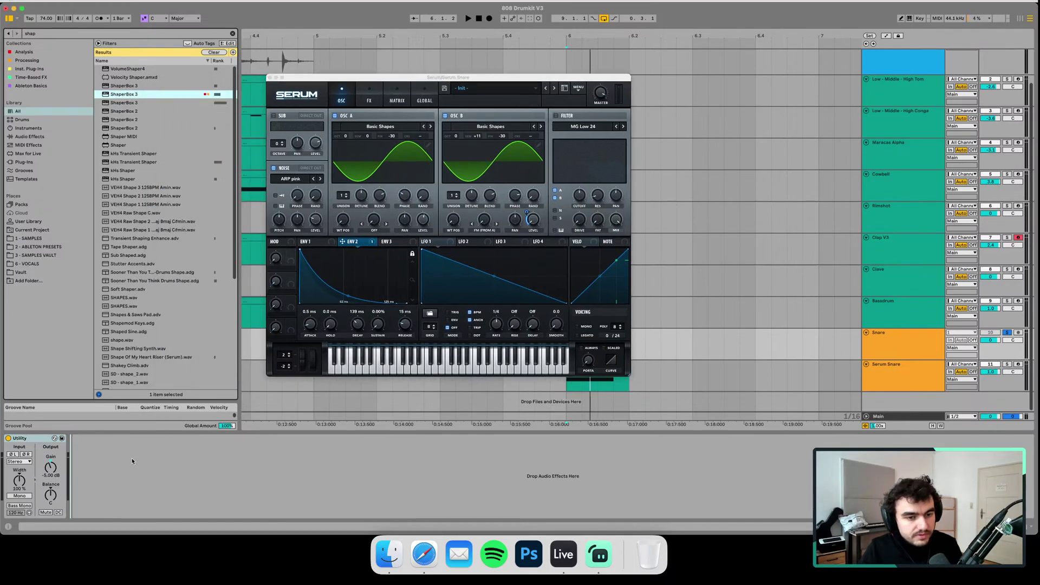
pyautogui.moveTo(125, 95); pyautogui.dragTo(131, 461)
pyautogui.click(316, 114)
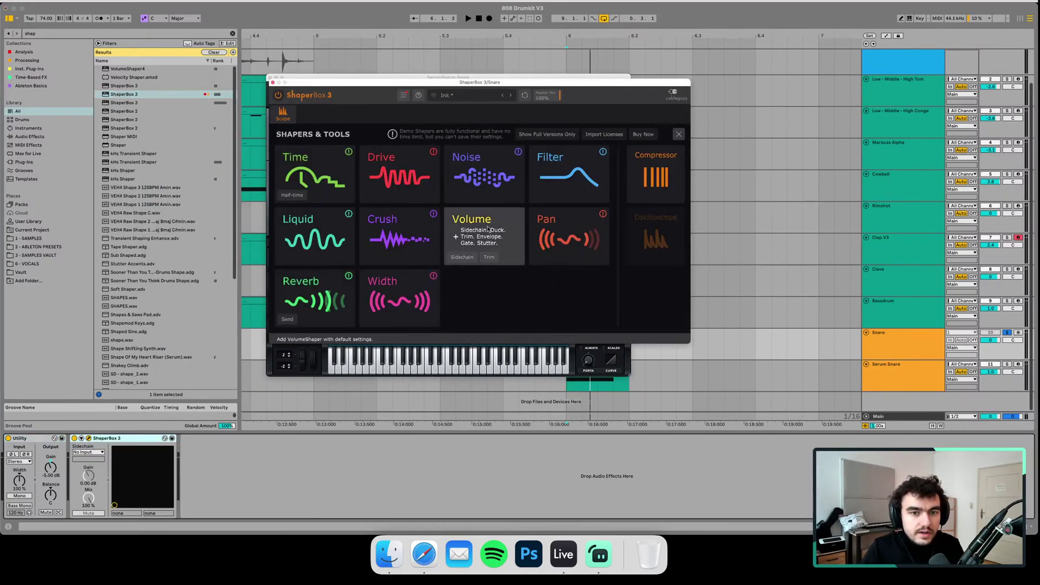
# - Add a Volume shaper at 1/16 length in ShaperBox 3 and solo the band above the low split to audition the snare's noise
pyautogui.click(466, 226)
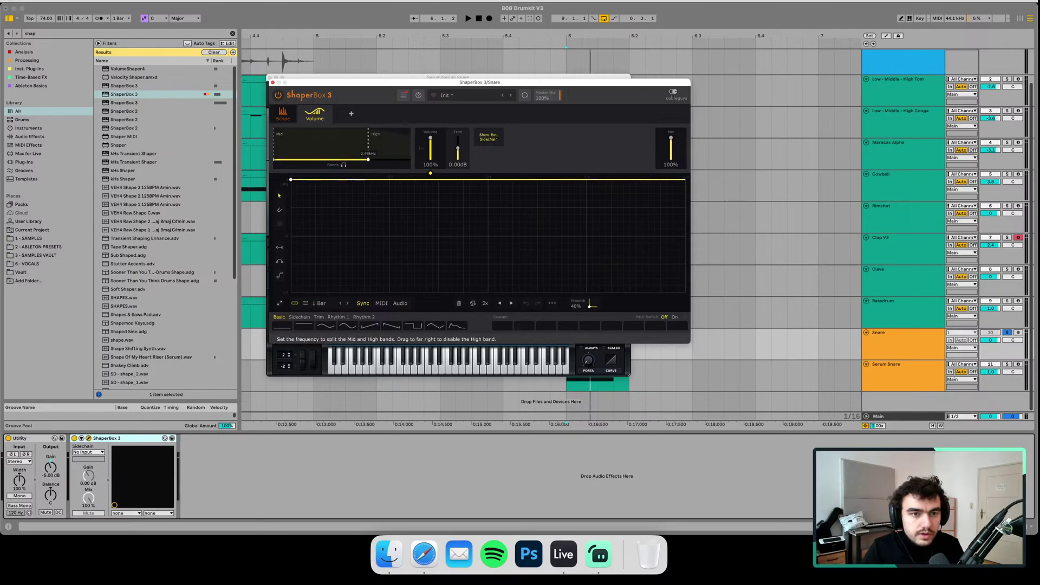
pyautogui.moveTo(283, 146); pyautogui.dragTo(347, 159)
pyautogui.click(344, 165)
pyautogui.click(340, 304)
pyautogui.press('space')
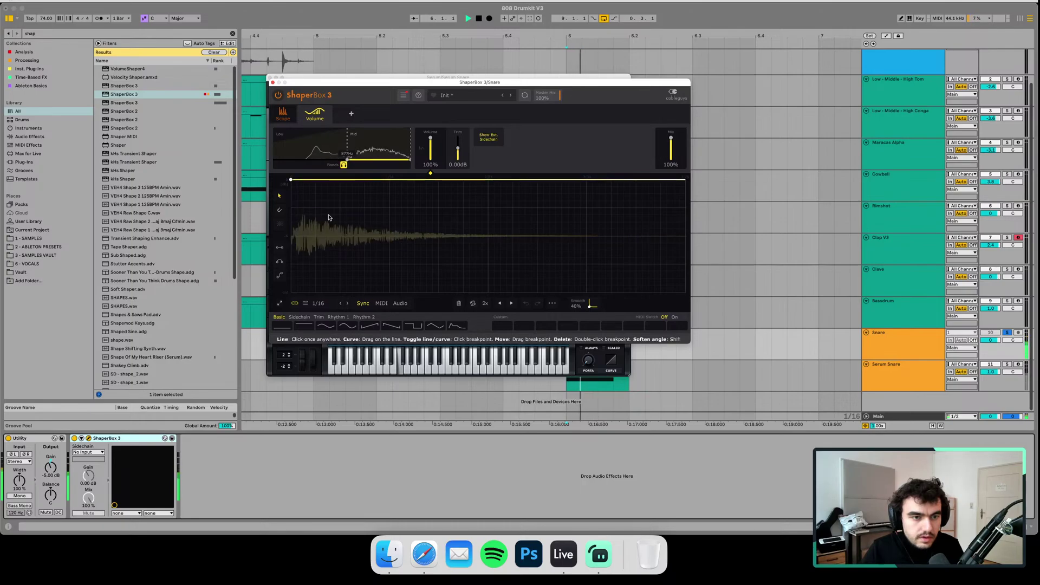
pyautogui.moveTo(346, 159)
pyautogui.mouseDown()
pyautogui.moveTo(355, 160)
pyautogui.moveTo(273, 160)
pyautogui.moveTo(360, 160)
pyautogui.mouseUp()
pyautogui.press('space')
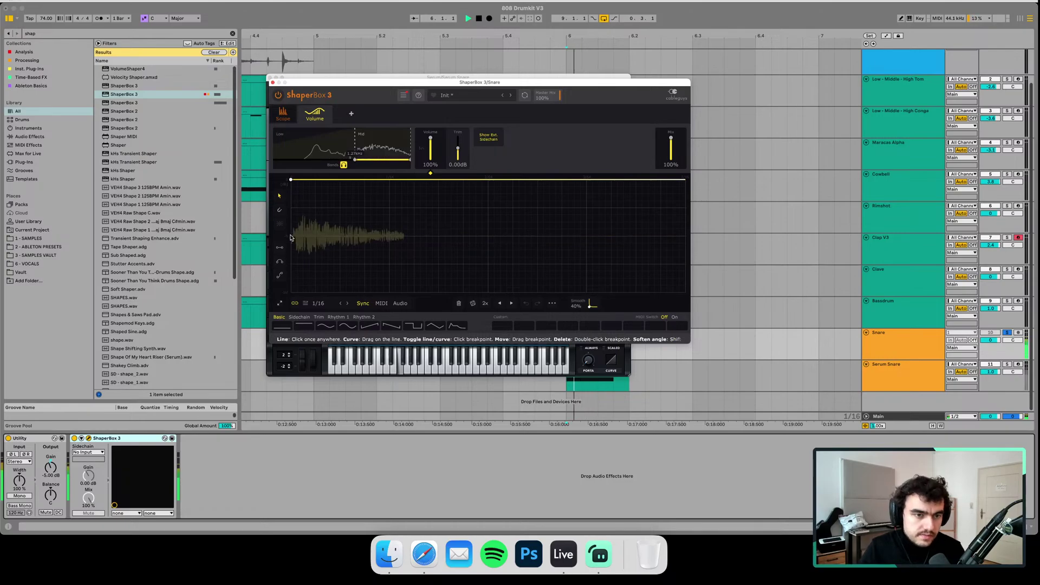
# - Close the ShaperBox 3 and Serum windows and display the Main track's VISION 4X spectrogram clear of the snare clips
pyautogui.click(271, 83)
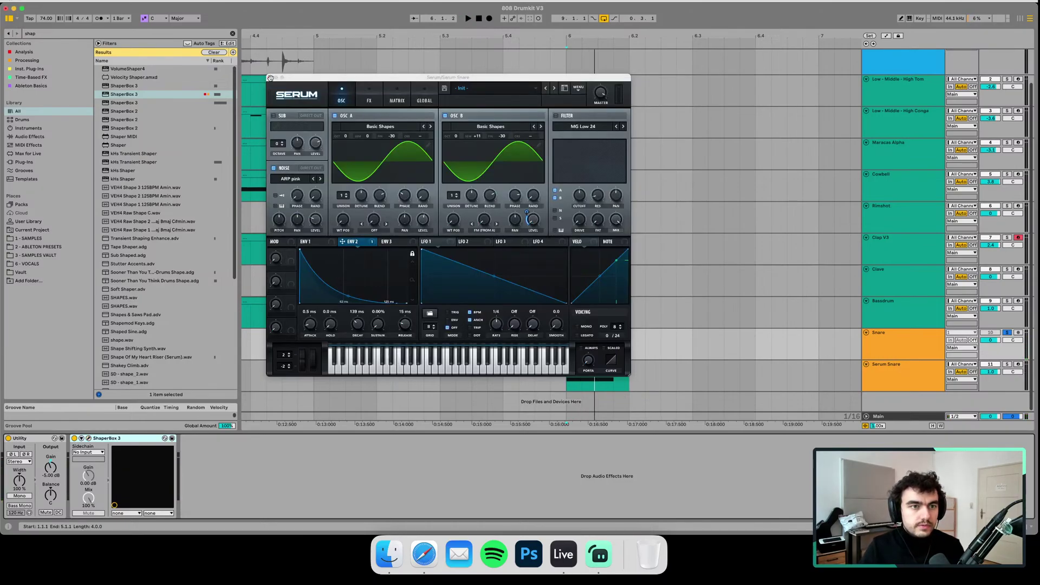
pyautogui.click(270, 78)
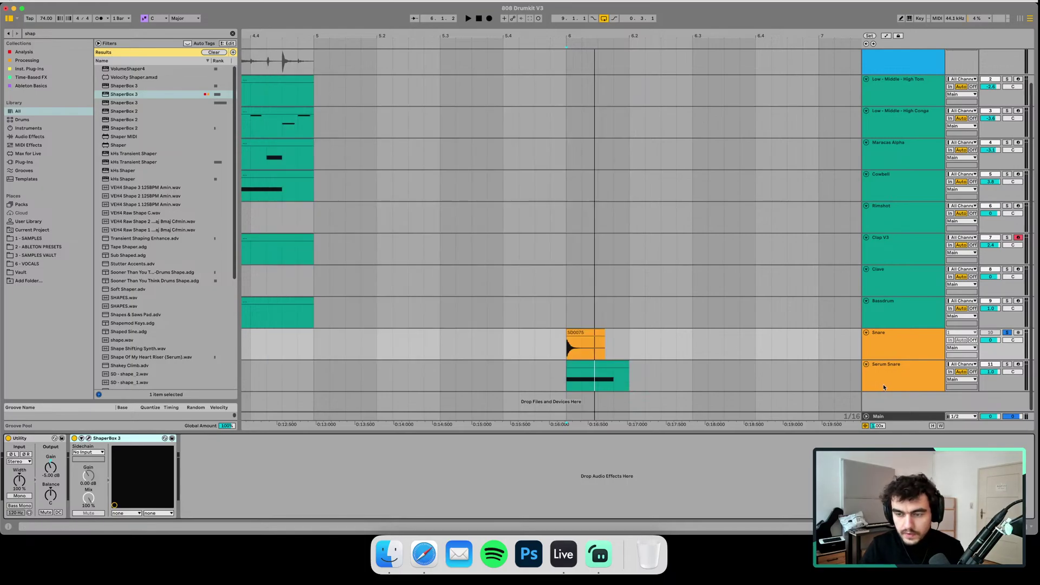
pyautogui.click(888, 417)
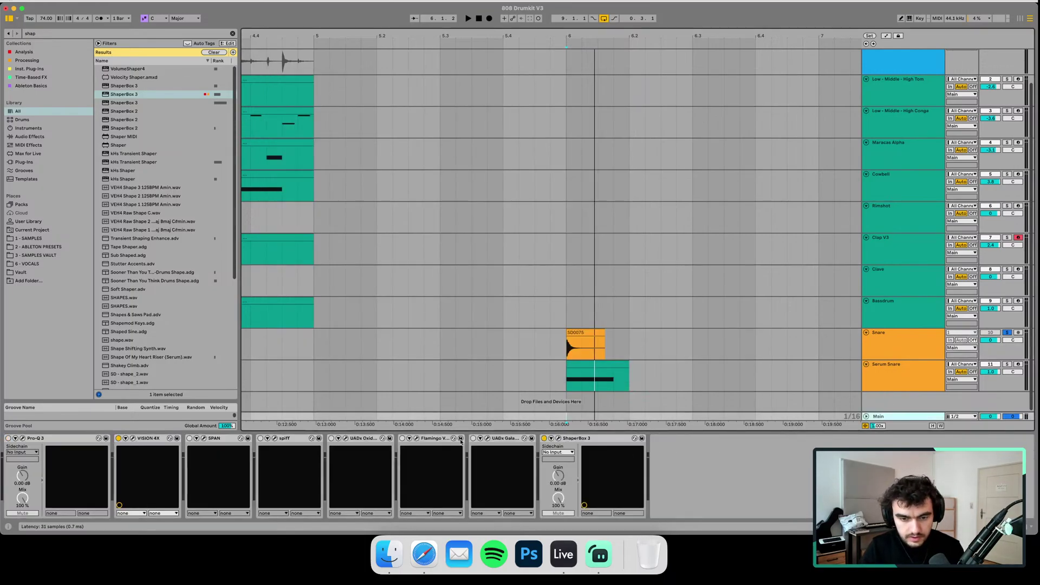
pyautogui.click(131, 439)
pyautogui.moveTo(519, 19); pyautogui.dragTo(257, 28)
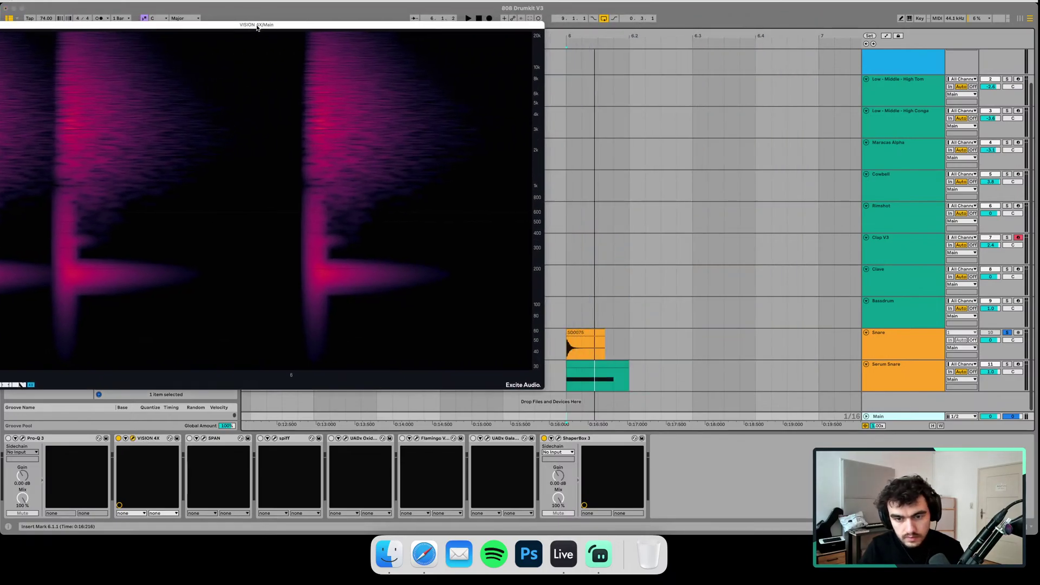
# - Play the original snare through the spectrogram, bypass ShaperBox 3 on the Snare track, and close VISION 4X
pyautogui.click(567, 352)
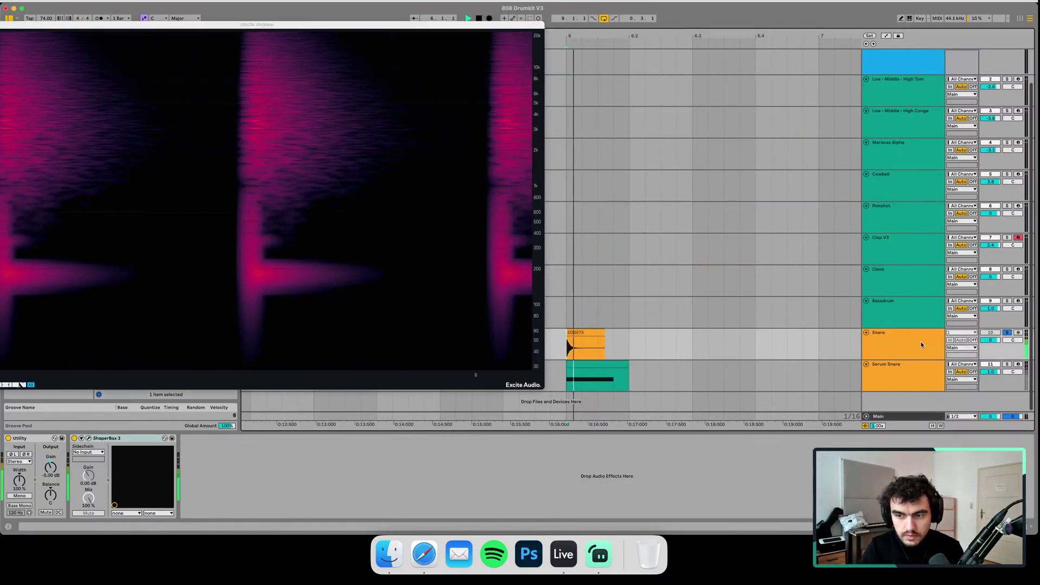
pyautogui.click(901, 346)
pyautogui.click(74, 439)
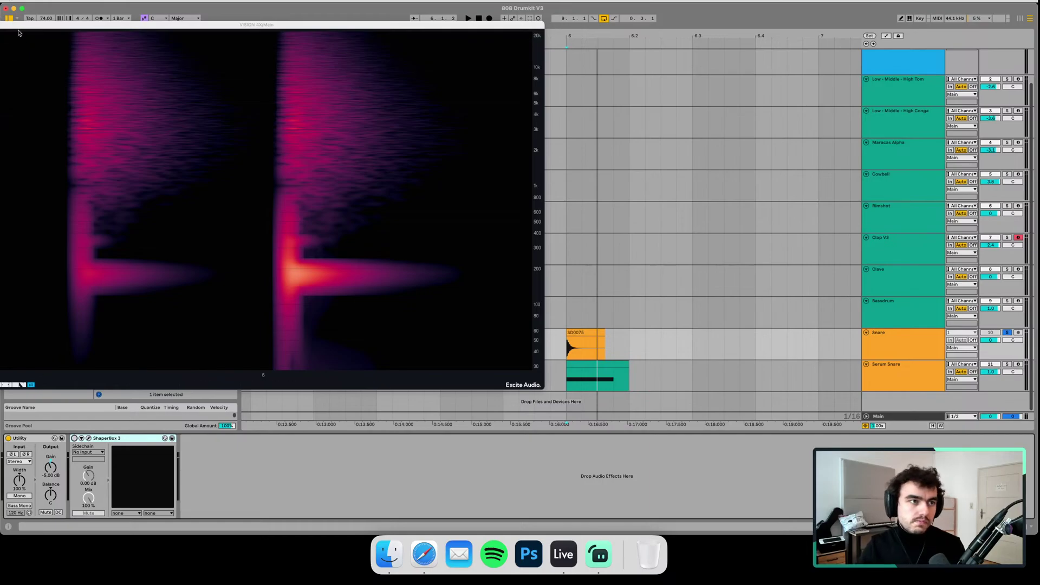
pyautogui.moveTo(21, 31); pyautogui.dragTo(77, 28)
pyautogui.click(29, 24)
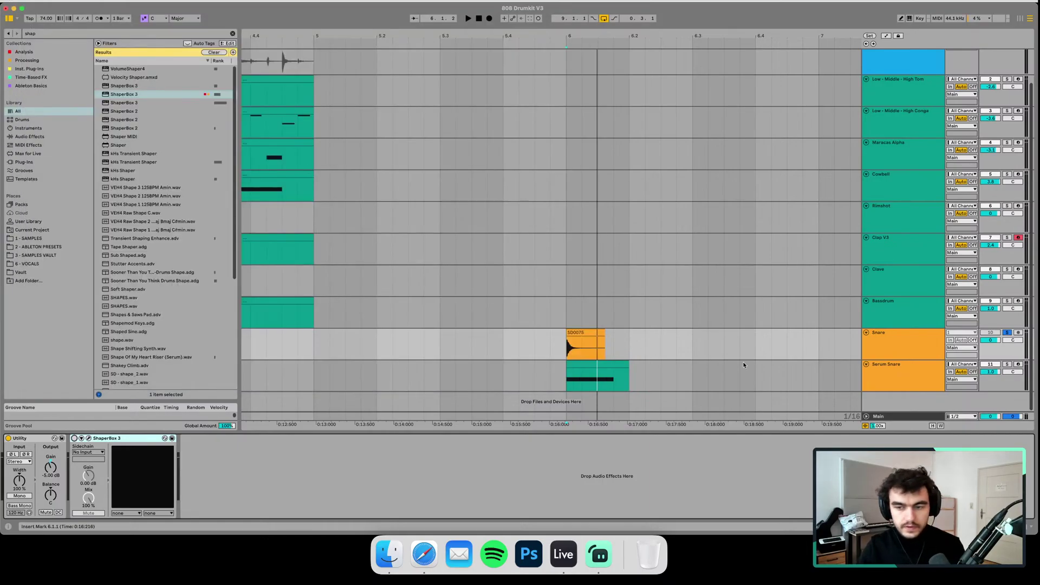
# - Solo the Serum Snare track, play it, and open its Serum instrument
pyautogui.click(990, 367)
pyautogui.click(1007, 364)
pyautogui.press('space')
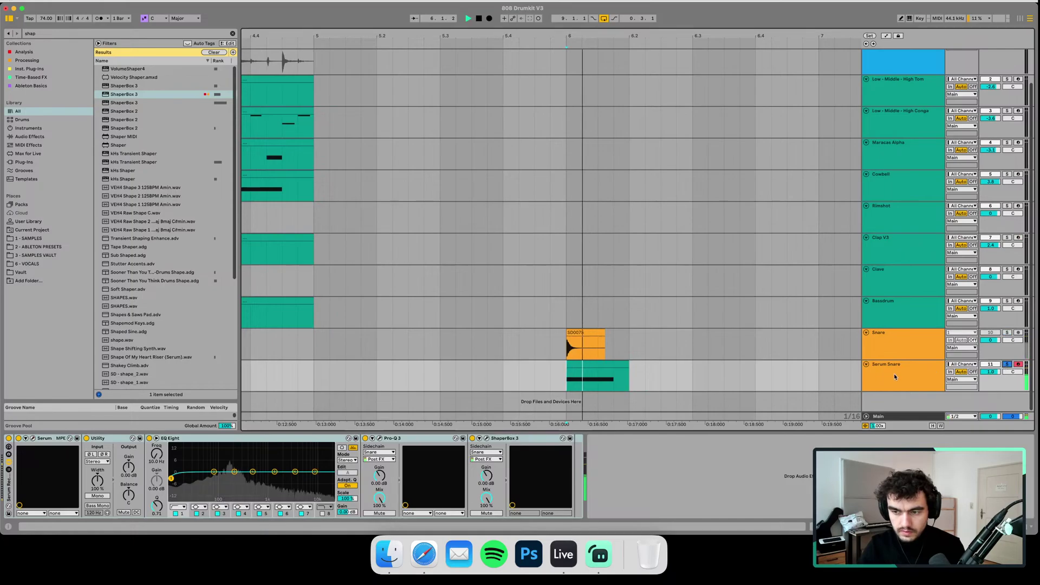
pyautogui.click(32, 437)
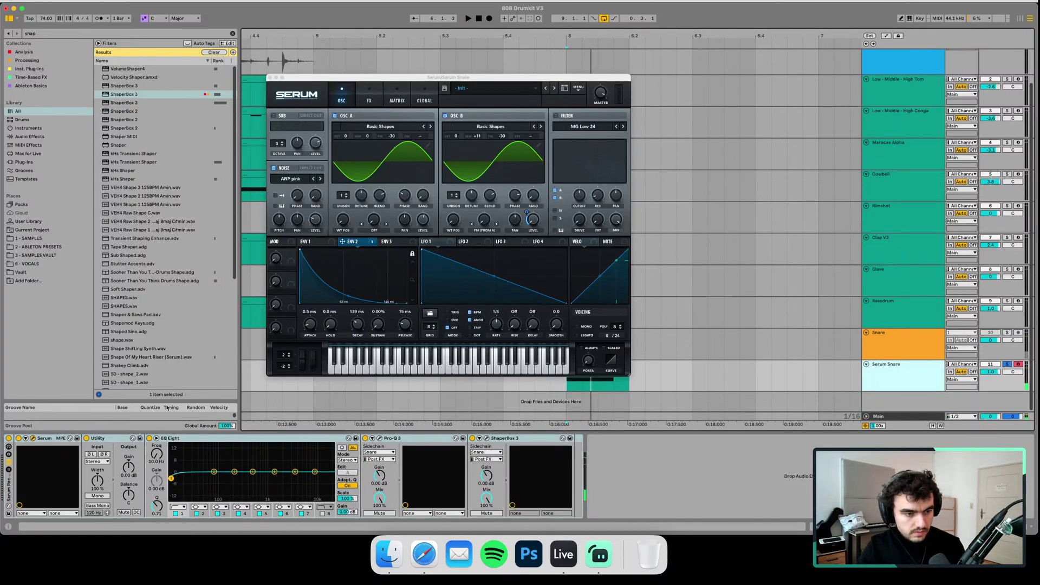
# - Check Env 1's settings and match Env 3's attack to them at 0.8 ms
pyautogui.click(319, 243)
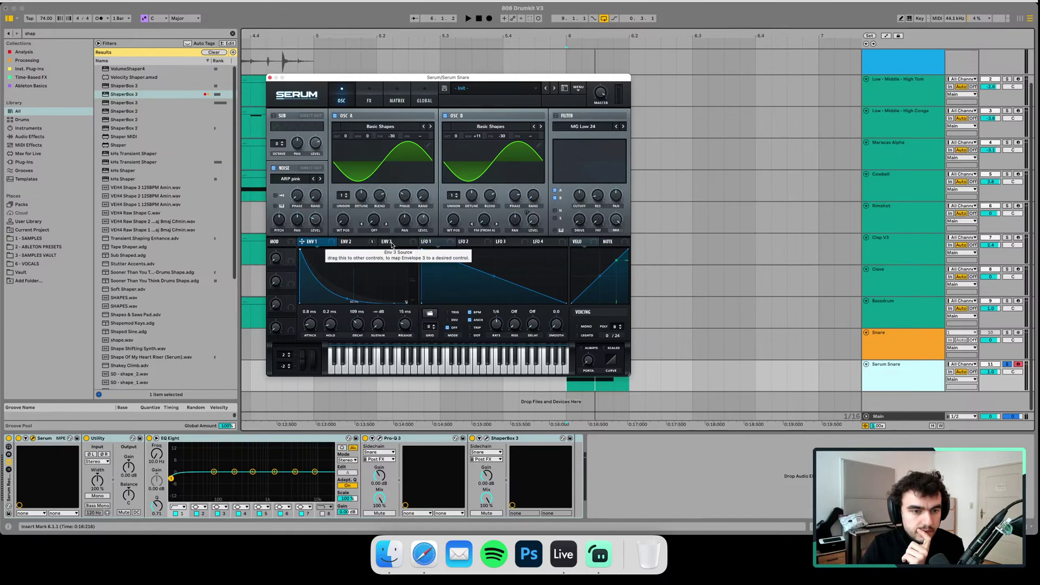
pyautogui.moveTo(331, 324)
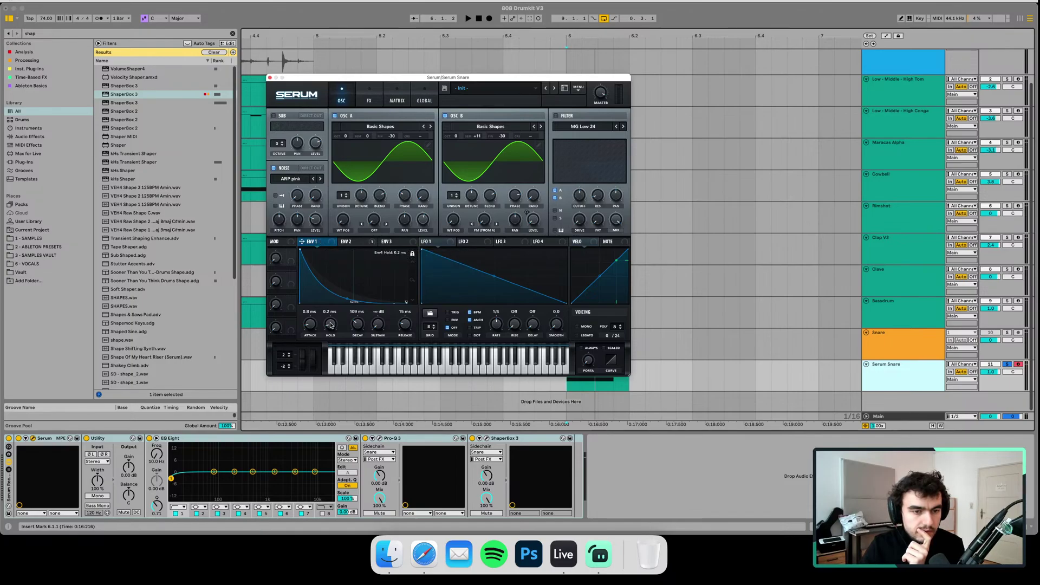
pyautogui.click(390, 242)
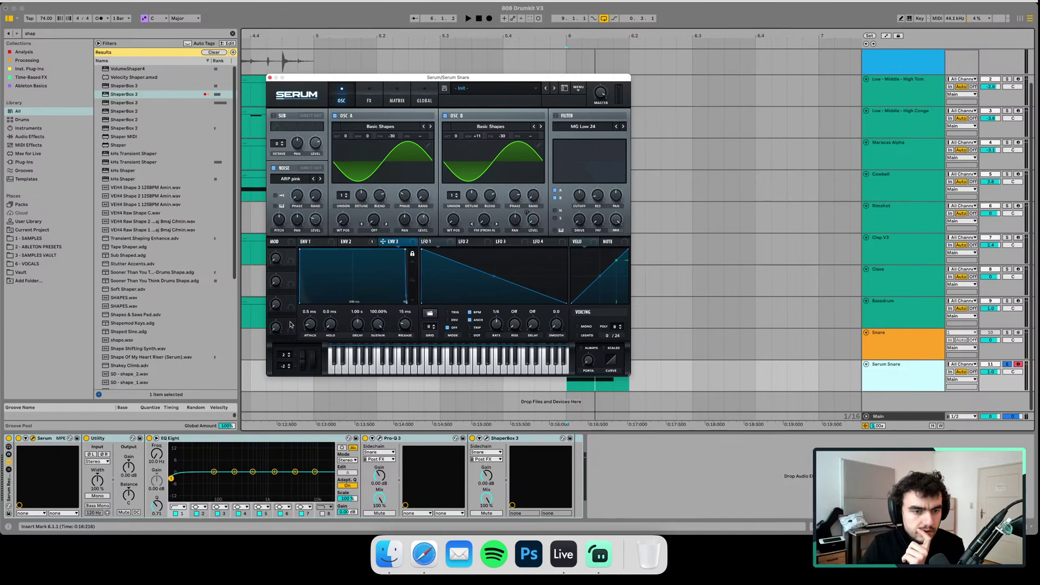
pyautogui.moveTo(310, 324); pyautogui.dragTo(309, 329)
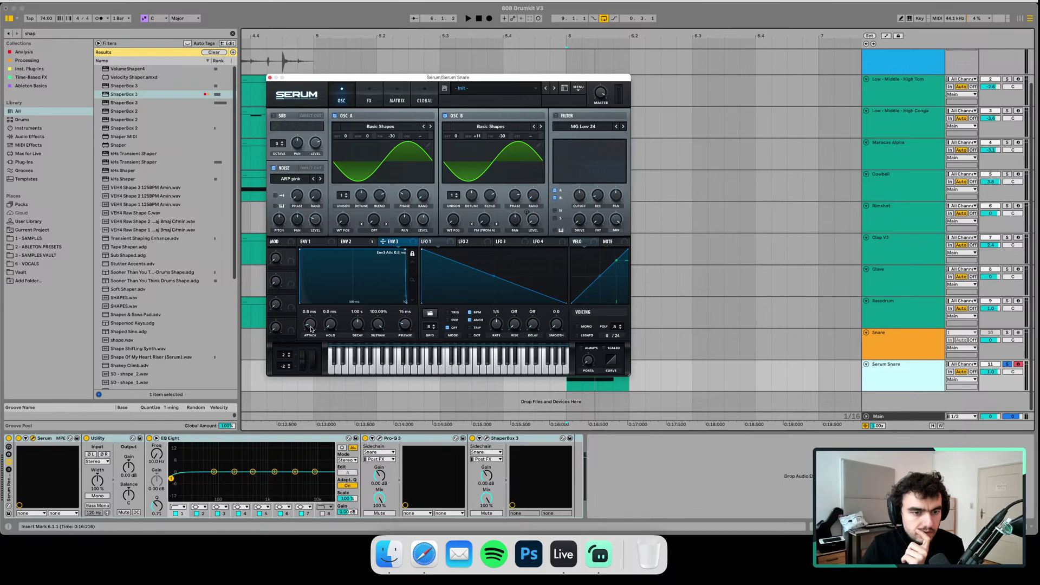
pyautogui.click(318, 242)
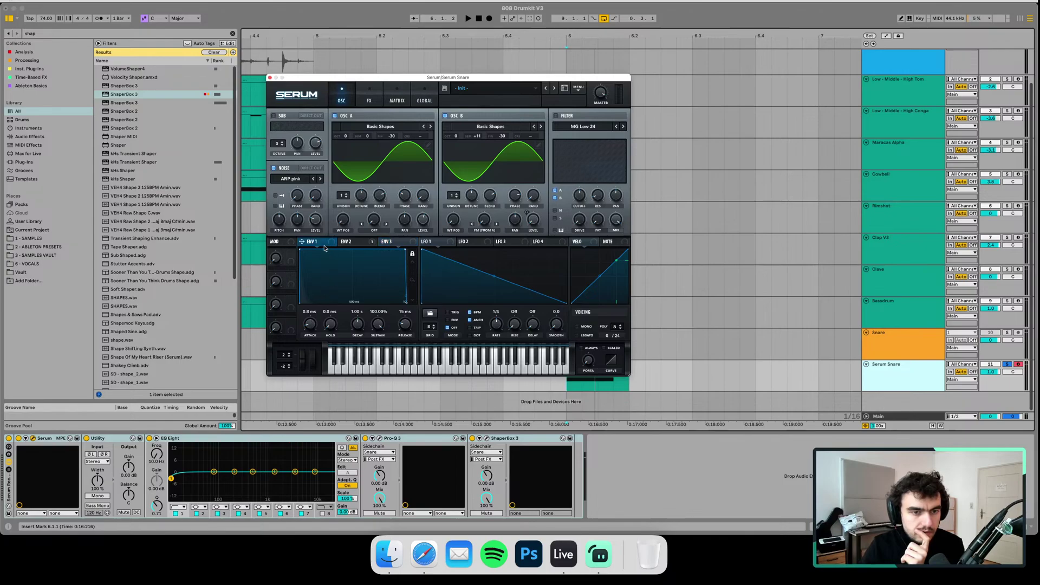
# - Set Env 3's decay to 109 ms and its sustain to 0%, comparing it with Env 1
pyautogui.click(395, 242)
pyautogui.moveTo(364, 326); pyautogui.dragTo(362, 345)
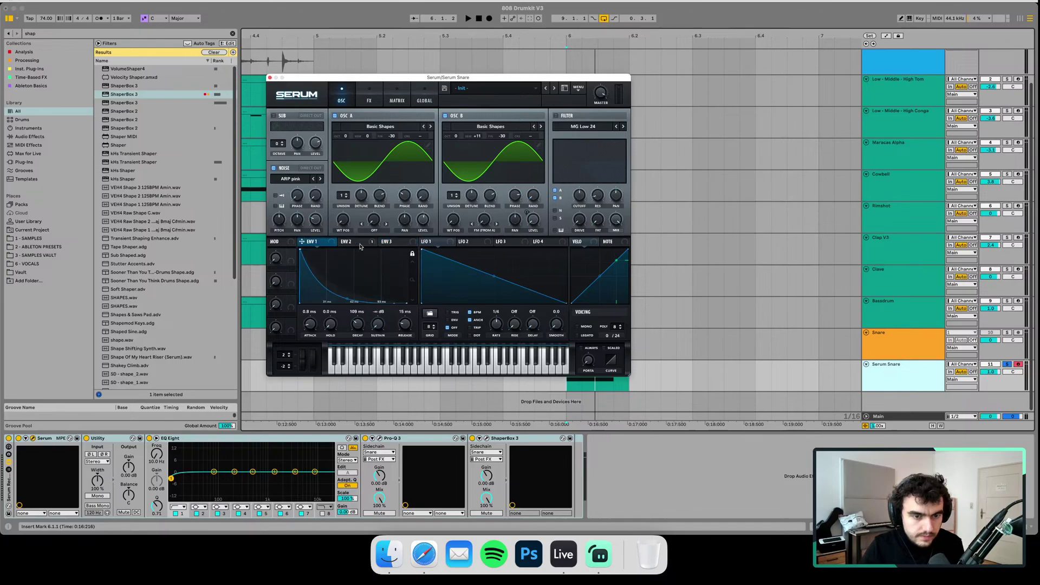
pyautogui.moveTo(376, 328); pyautogui.dragTo(358, 323)
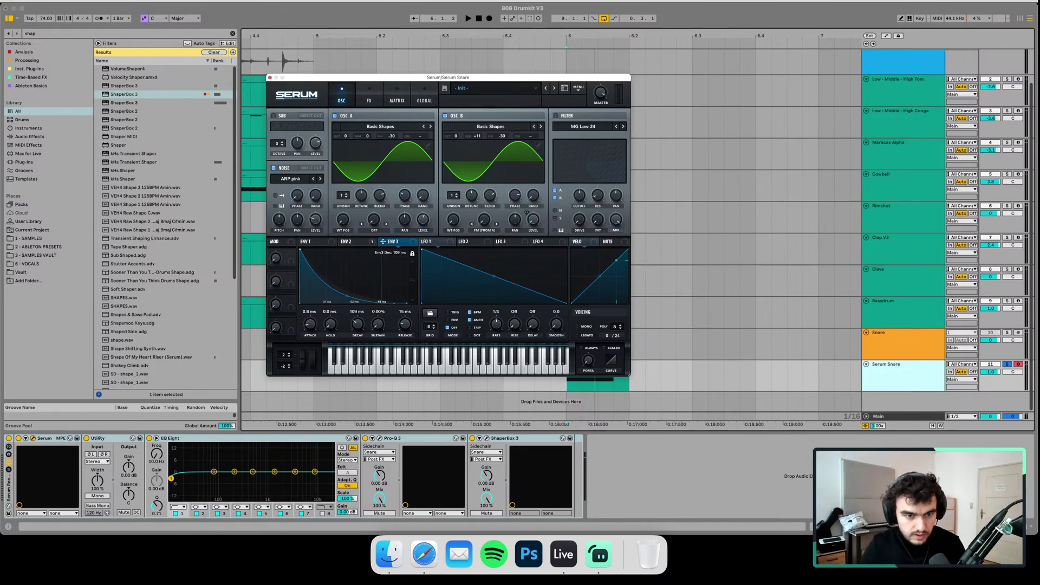
pyautogui.click(302, 241)
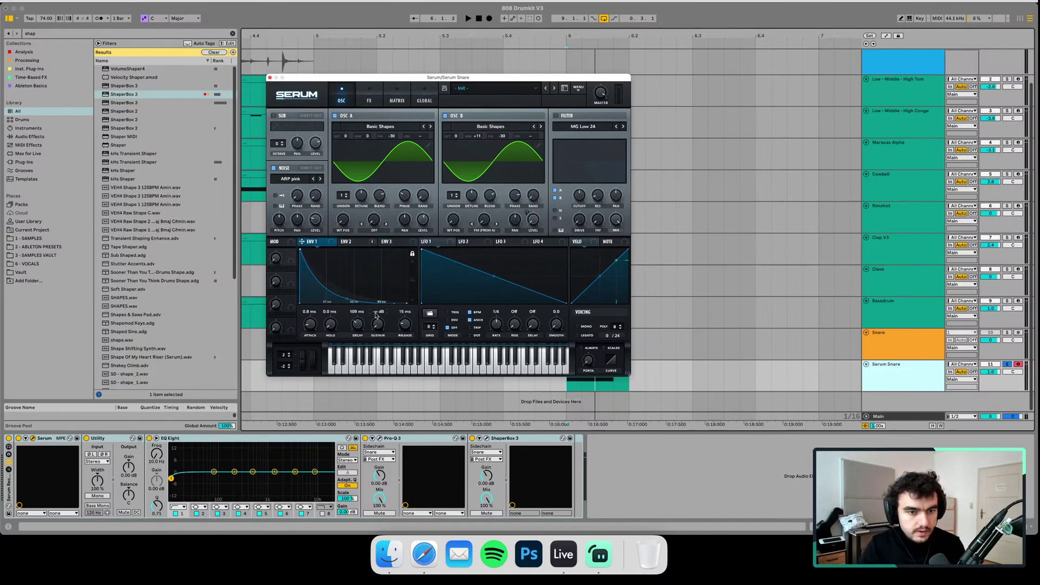
pyautogui.click(395, 242)
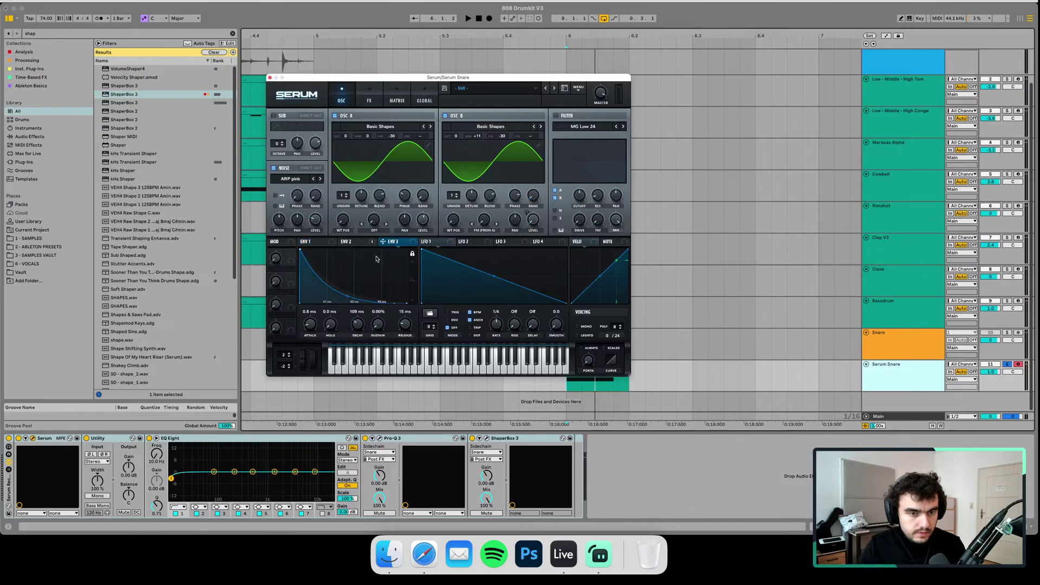
# - Raise Env 1's sustain to 0.0 dB and return to Env 3
pyautogui.click(331, 244)
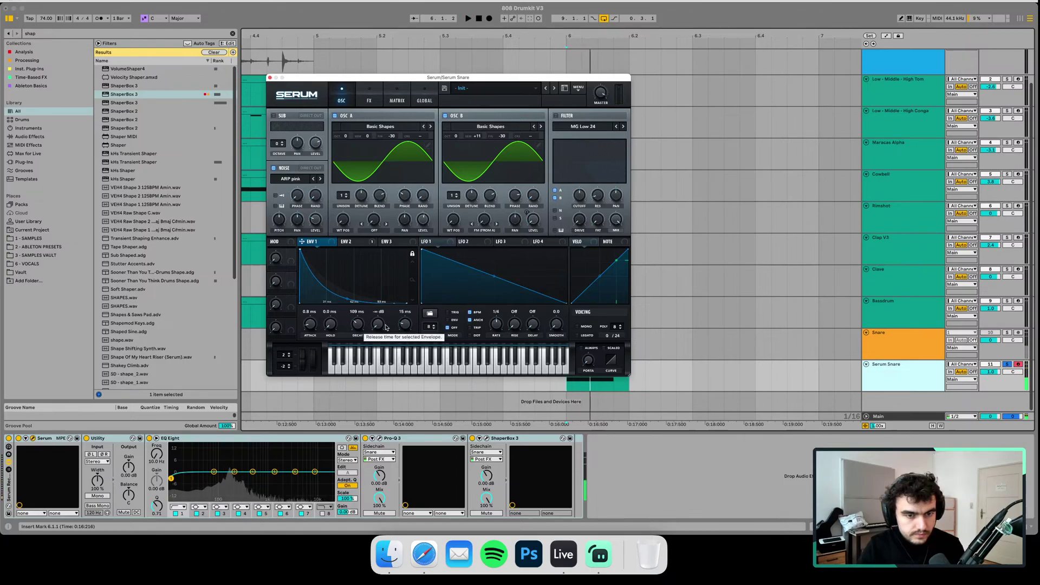
pyautogui.moveTo(377, 324); pyautogui.dragTo(387, 211)
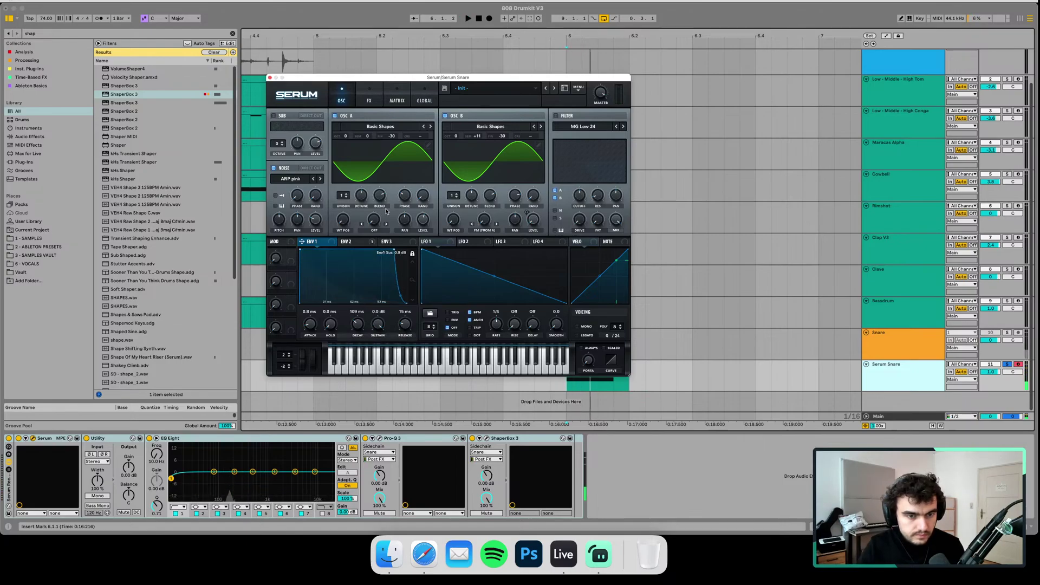
pyautogui.click(392, 242)
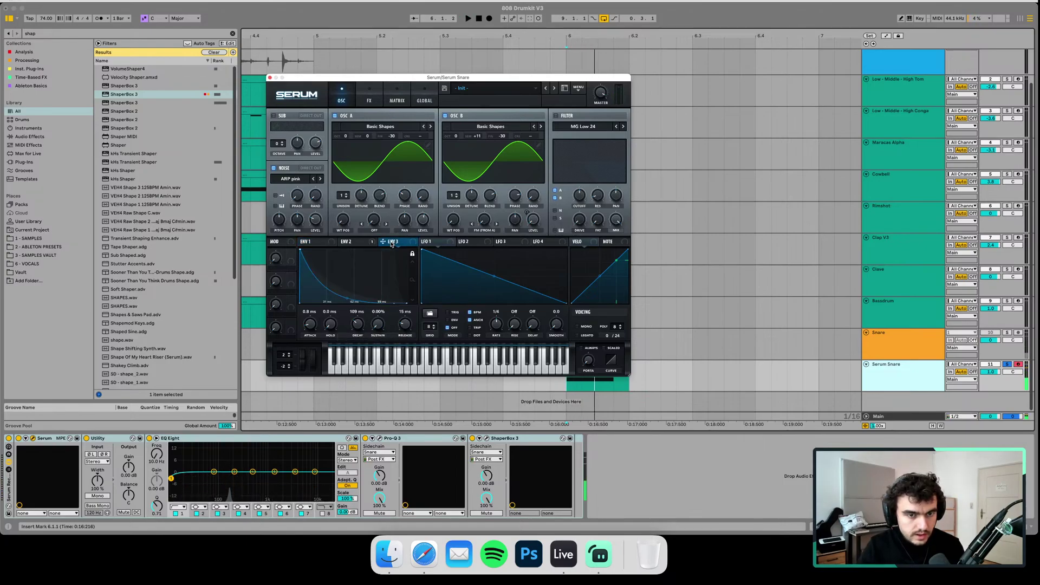
# - Compare the Serum snare's waveform with the original in ShaperBox 3, and place the Pro-Q 3 analyser beside Serum
pyautogui.click(486, 439)
pyautogui.press('space')
pyautogui.press('space')
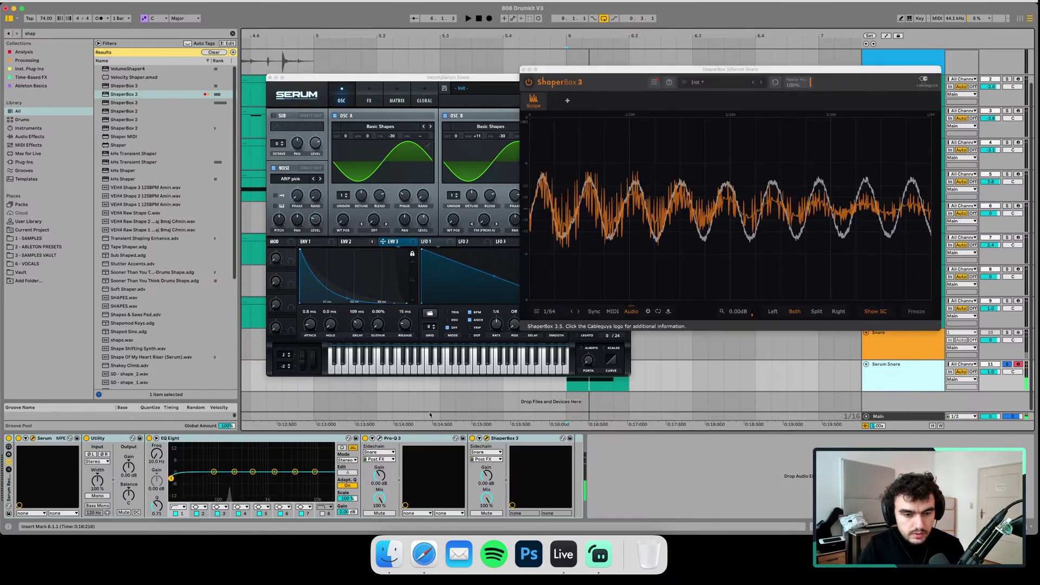
pyautogui.click(380, 438)
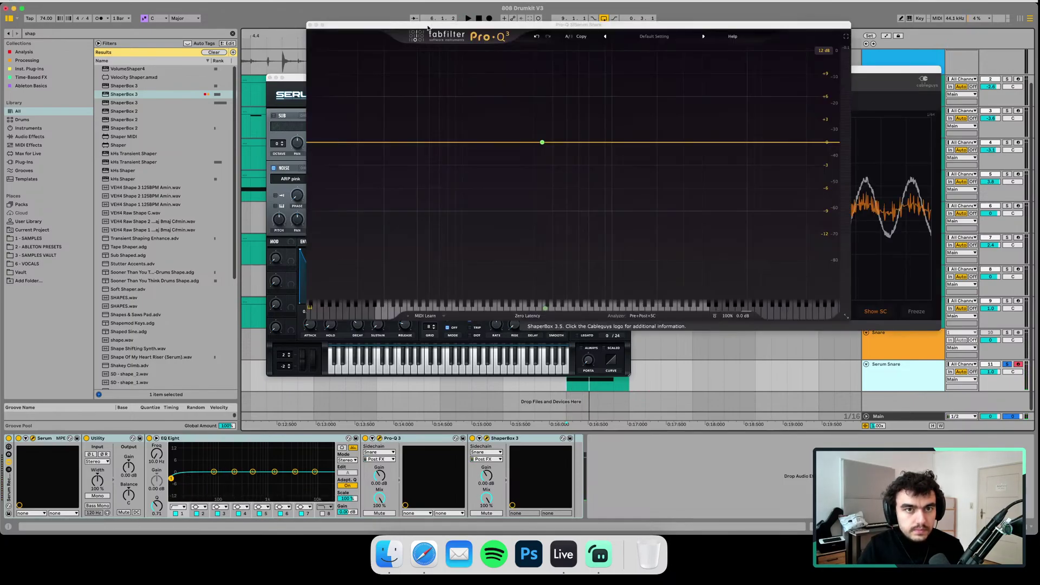
pyautogui.moveTo(428, 27); pyautogui.dragTo(628, 42)
# - Map Env 3 to Osc A's level, lower that level, and turn off the noise oscillator
pyautogui.click(404, 243)
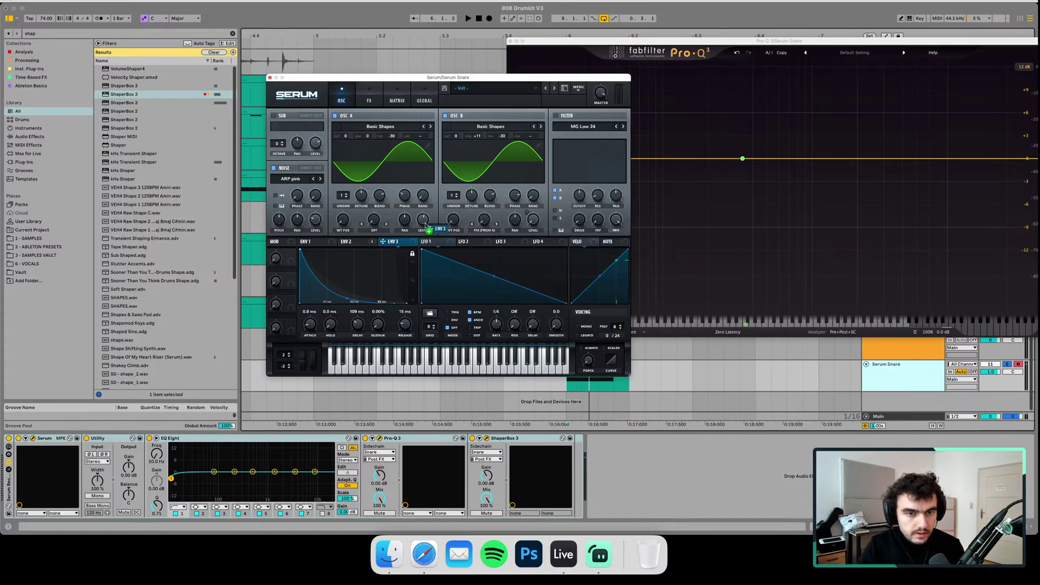
pyautogui.moveTo(422, 219); pyautogui.dragTo(420, 293)
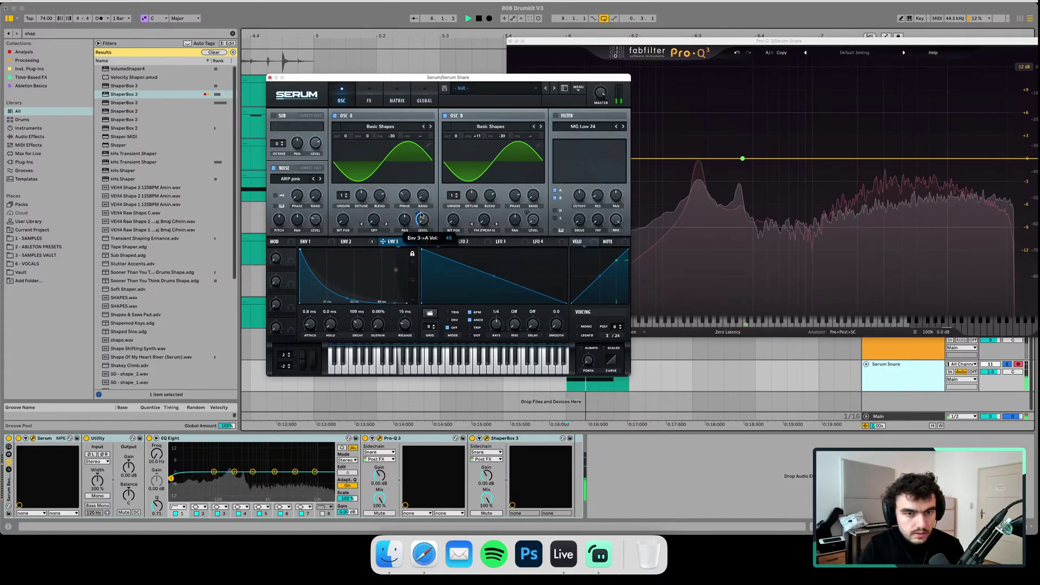
pyautogui.click(273, 168)
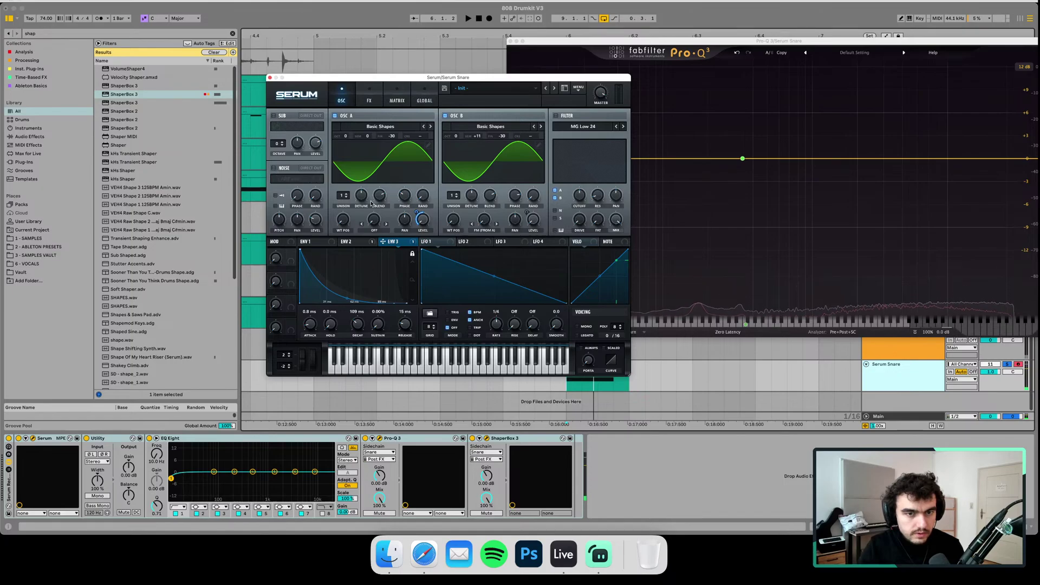
# - Set Env 3's modulation amount on Osc A's level to 73, checking the played snare against the original's spectrum
pyautogui.moveTo(420, 210); pyautogui.dragTo(420, 204)
pyautogui.press('space')
pyautogui.press('space')
pyautogui.press('space')
pyautogui.press('space')
pyautogui.press('space')
pyautogui.press('space')
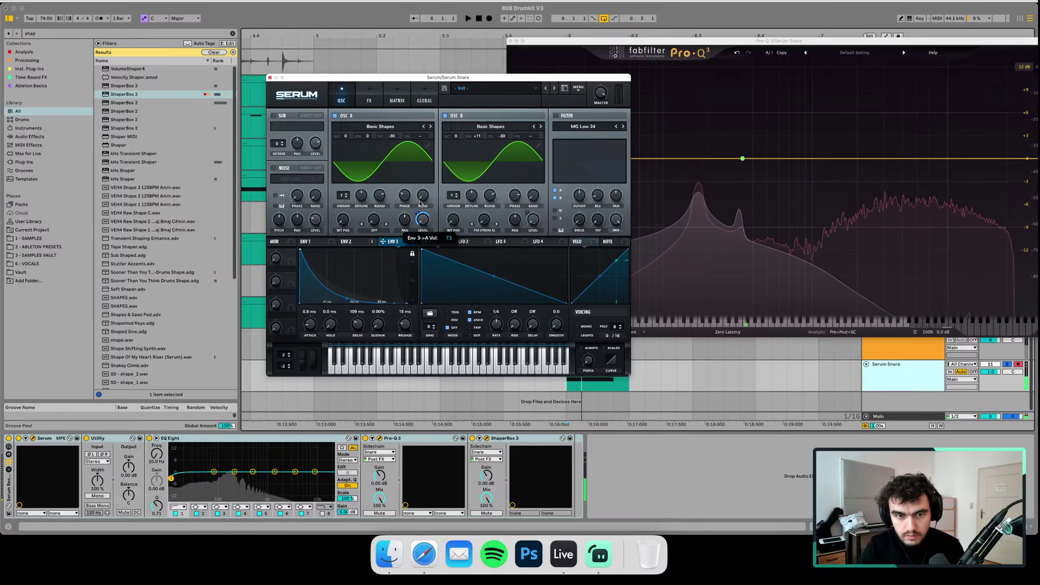
pyautogui.press('space')
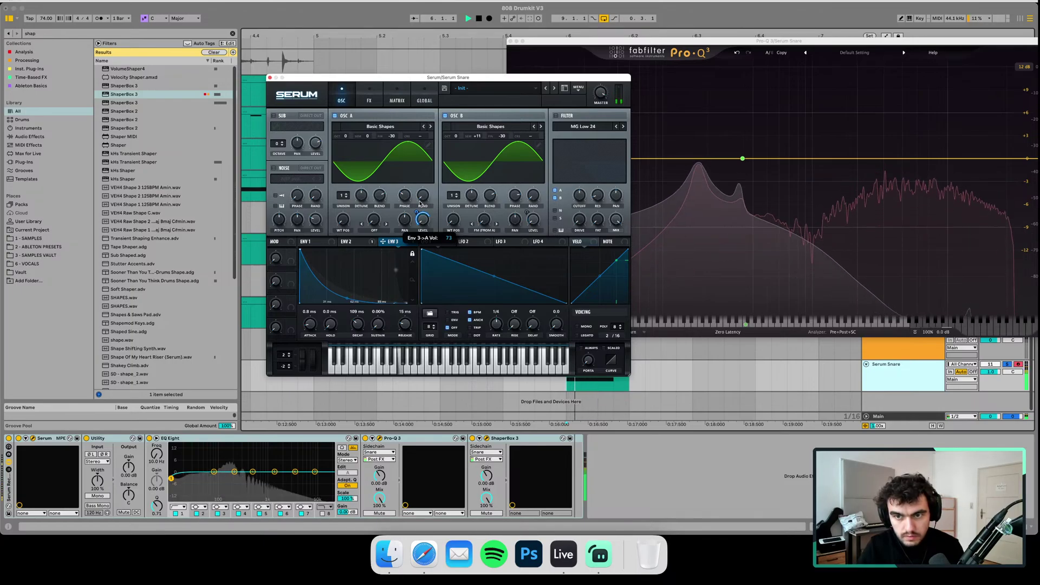
# - Compare the snare with Osc B off and on, and set Env 2's modulation amount on Osc B's level to 15
pyautogui.click(444, 116)
pyautogui.click(444, 116)
pyautogui.press('space')
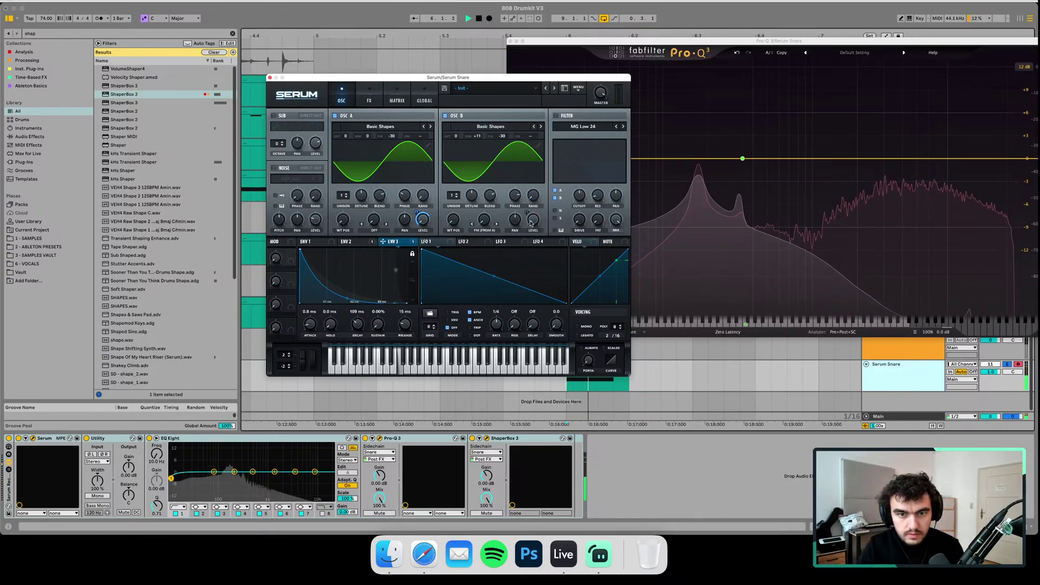
pyautogui.click(359, 242)
pyautogui.moveTo(530, 213); pyautogui.dragTo(527, 218)
pyautogui.press('space')
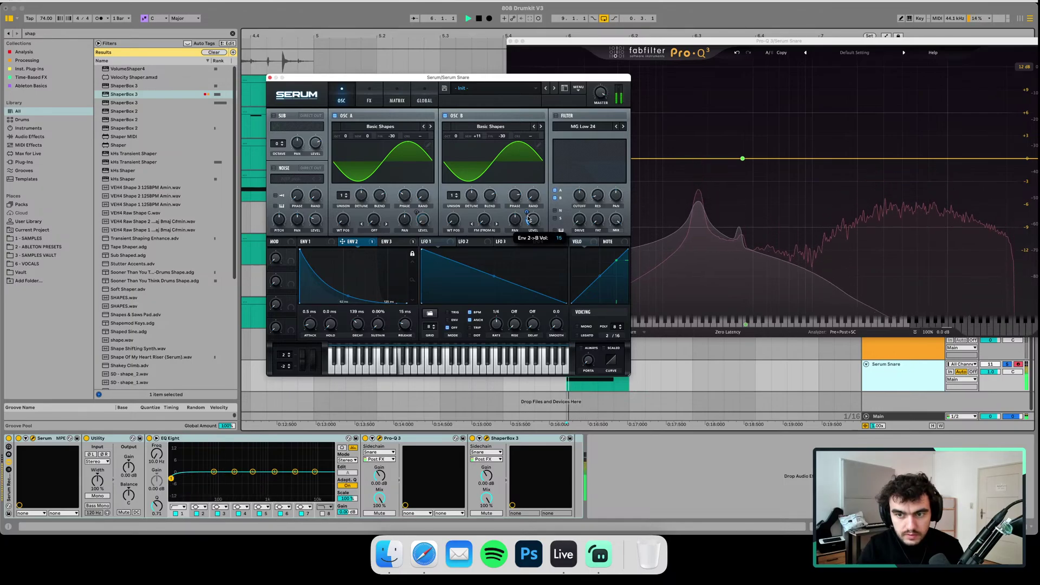
# - Replay the tonal layers against the original snare's spectrum in Pro-Q 3 and bring up Env 3
pyautogui.press('space')
pyautogui.press('space')
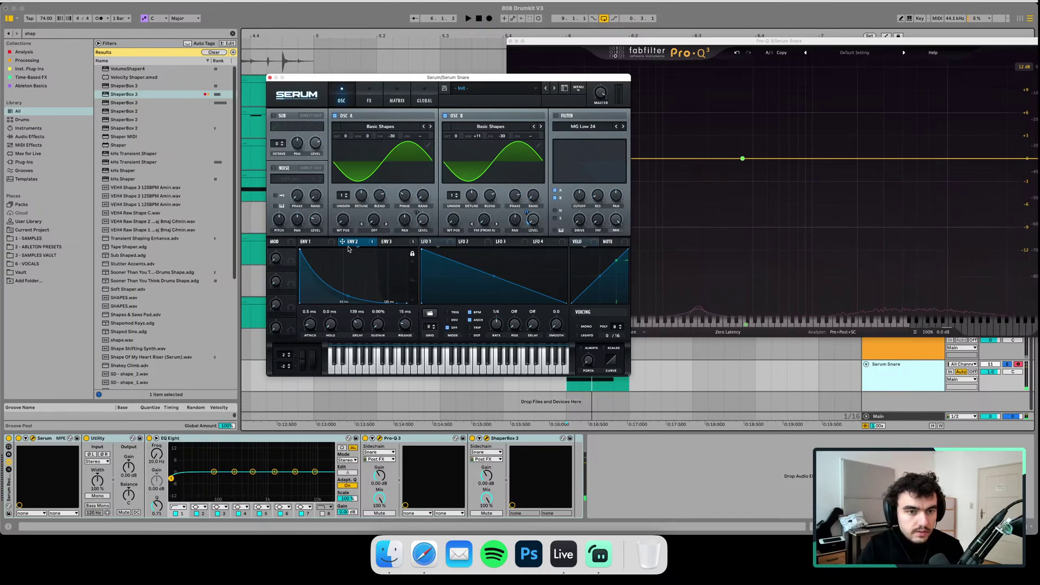
pyautogui.press('space')
pyautogui.press('space')
pyautogui.press('space')
pyautogui.click(386, 242)
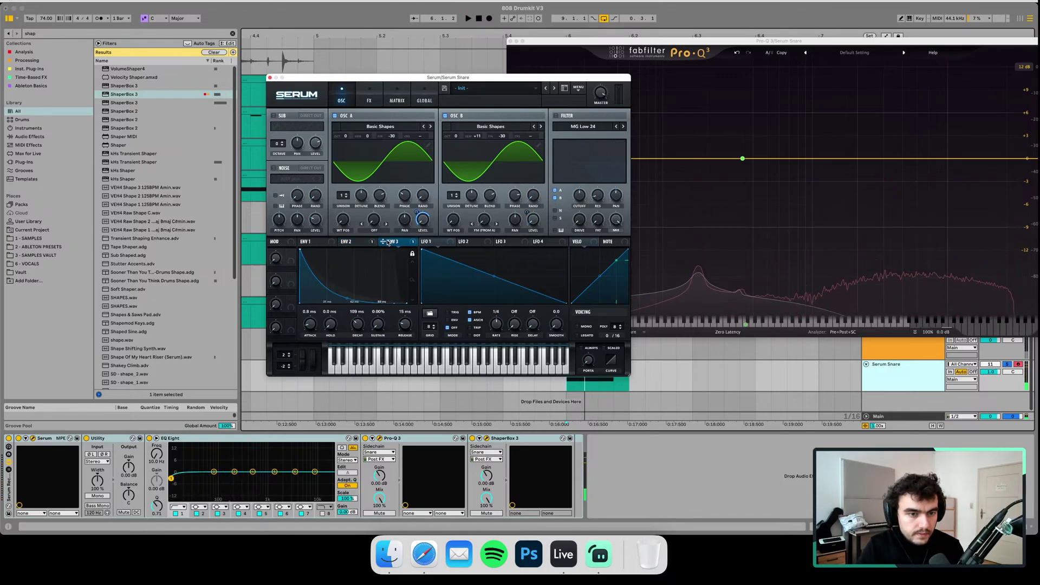
# - Show Env 1 and replay the snare, comparing its waveform with the original in ShaperBox 3's scope
pyautogui.click(313, 242)
pyautogui.press('space')
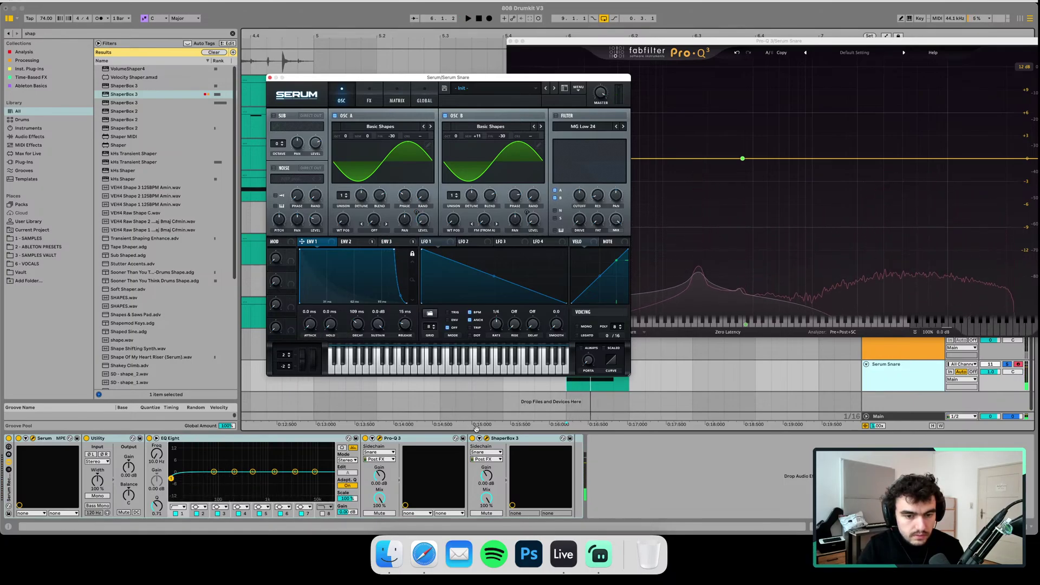
pyautogui.click(486, 438)
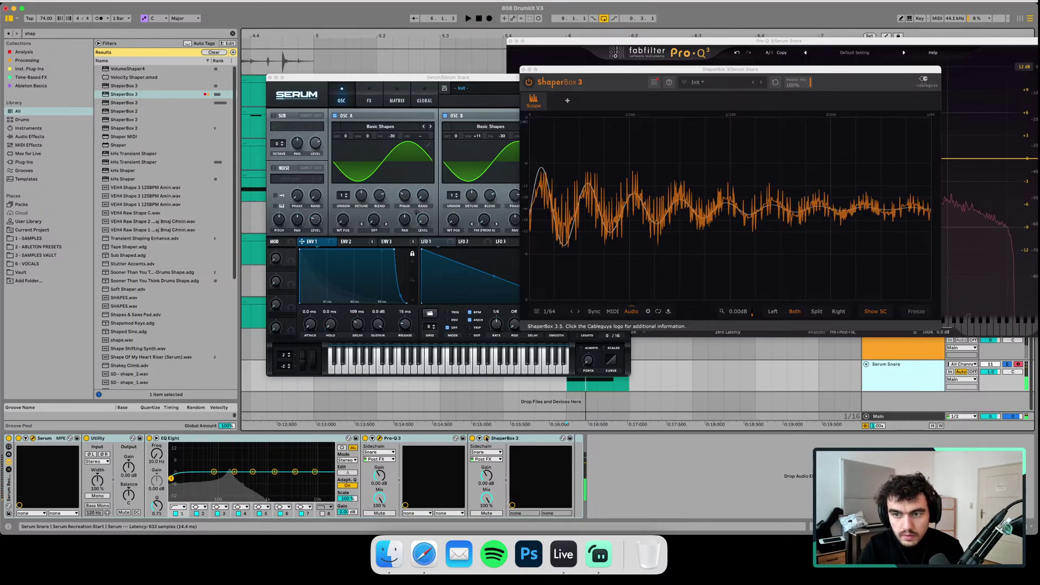
pyautogui.click(486, 438)
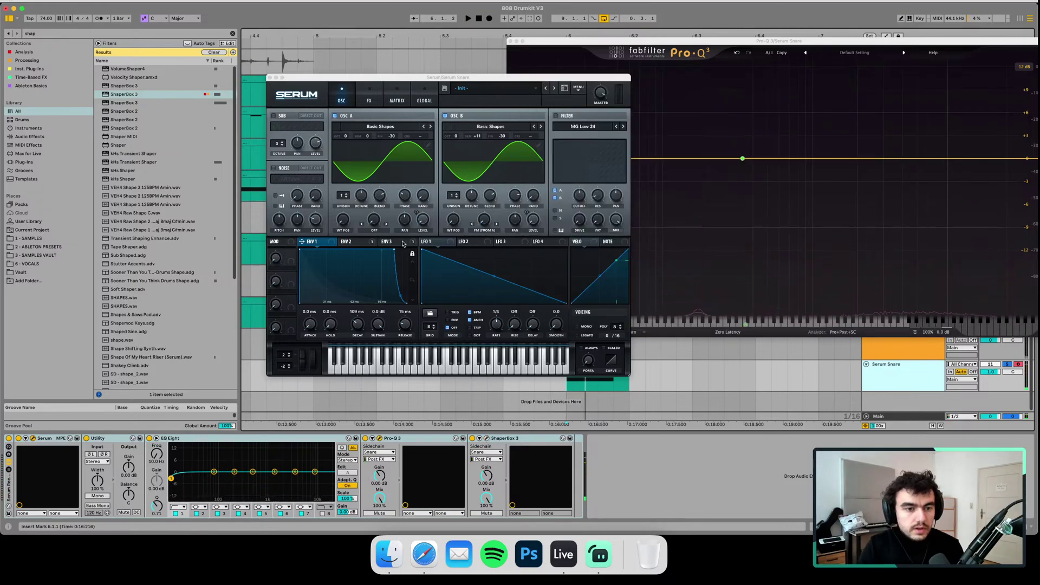
# - Turn the noise oscillator back on and check the shapes of Env 3, Env 2 and Env 1
pyautogui.click(274, 168)
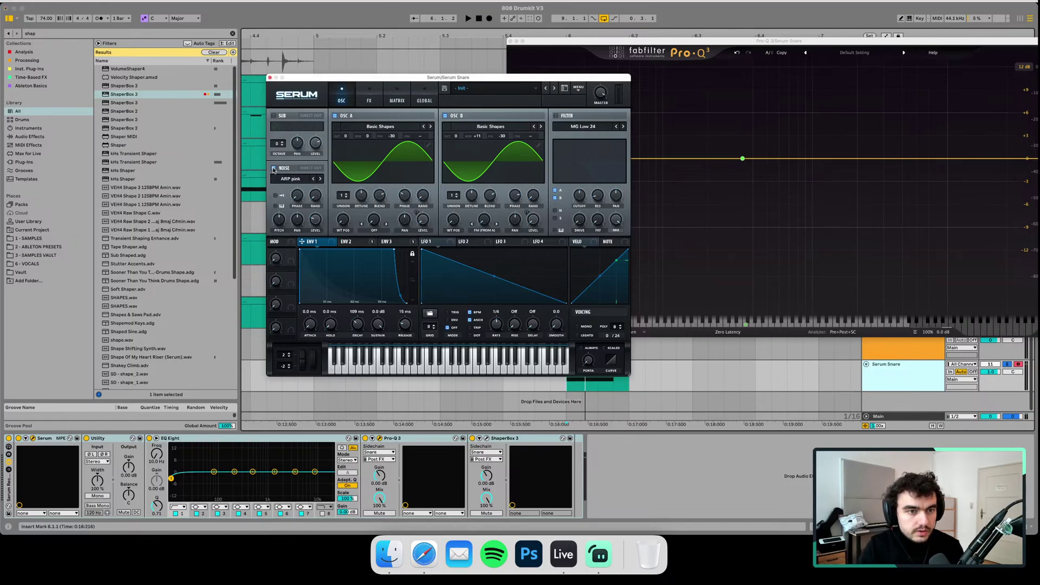
pyautogui.click(394, 242)
pyautogui.click(351, 244)
pyautogui.click(313, 243)
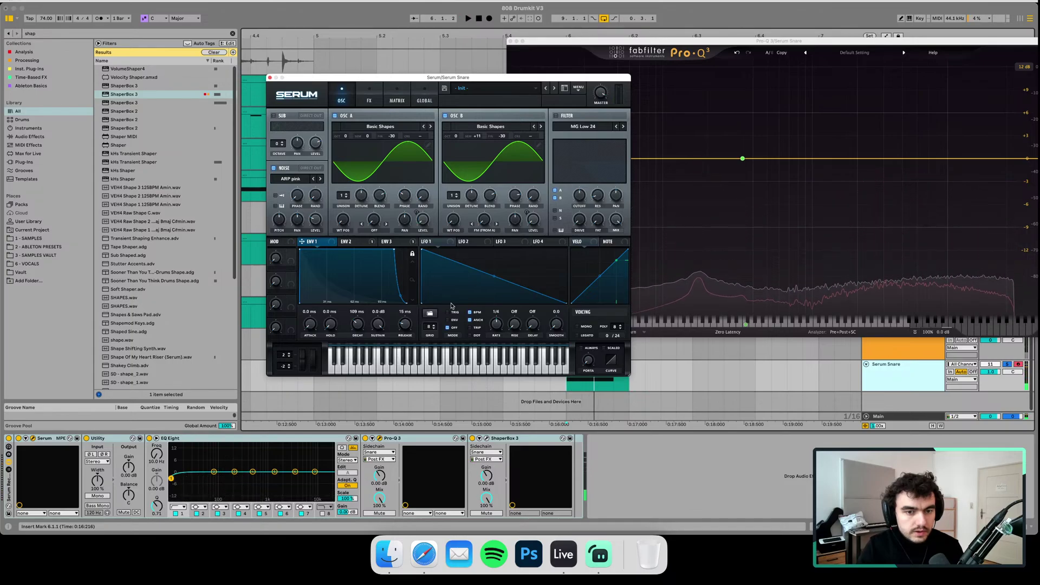
# - Set LFO 1 to Env mode and map it to the noise level with an amount of 28, replaying the snare
pyautogui.click(454, 319)
pyautogui.moveTo(433, 243); pyautogui.dragTo(311, 230)
pyautogui.press('space')
pyautogui.press('space')
pyautogui.press('space')
pyautogui.press('space')
pyautogui.press('space')
pyautogui.press('space')
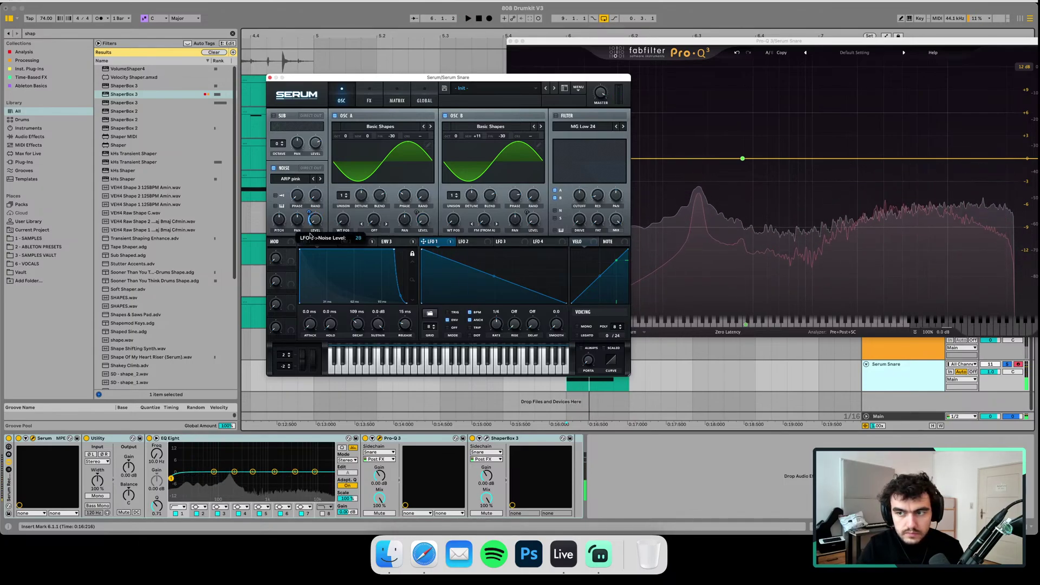
# - Route only the noise oscillator through the filter and set the filter type to Band 12
pyautogui.click(555, 190)
pyautogui.click(555, 198)
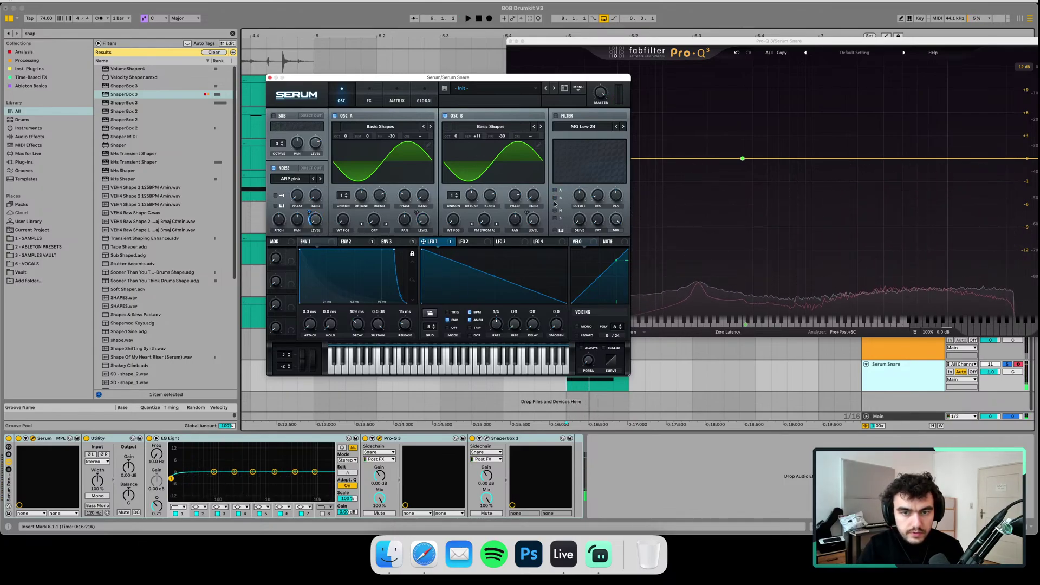
pyautogui.click(555, 211)
pyautogui.click(578, 126)
pyautogui.moveTo(575, 137)
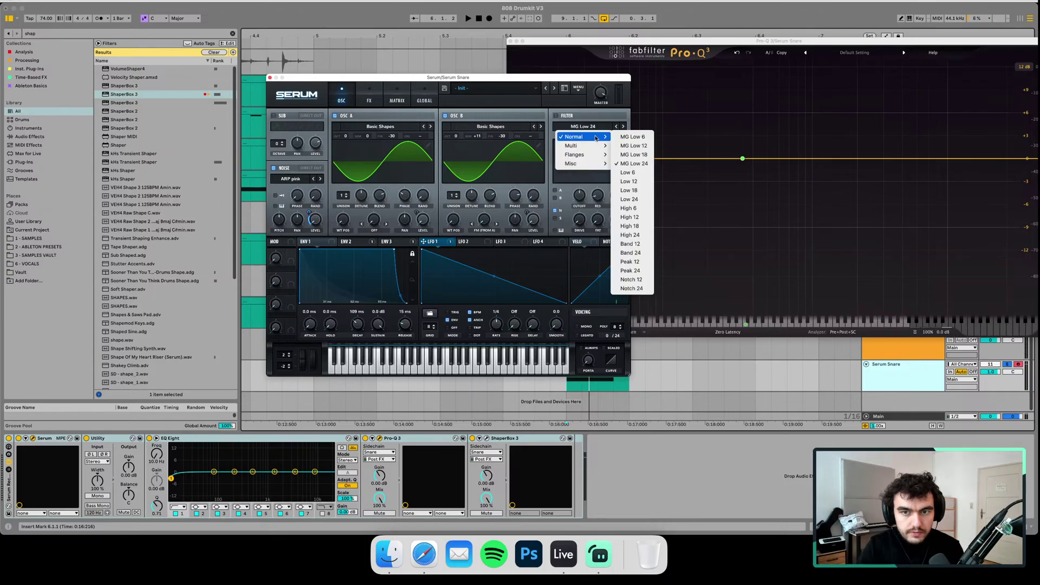
pyautogui.click(639, 185)
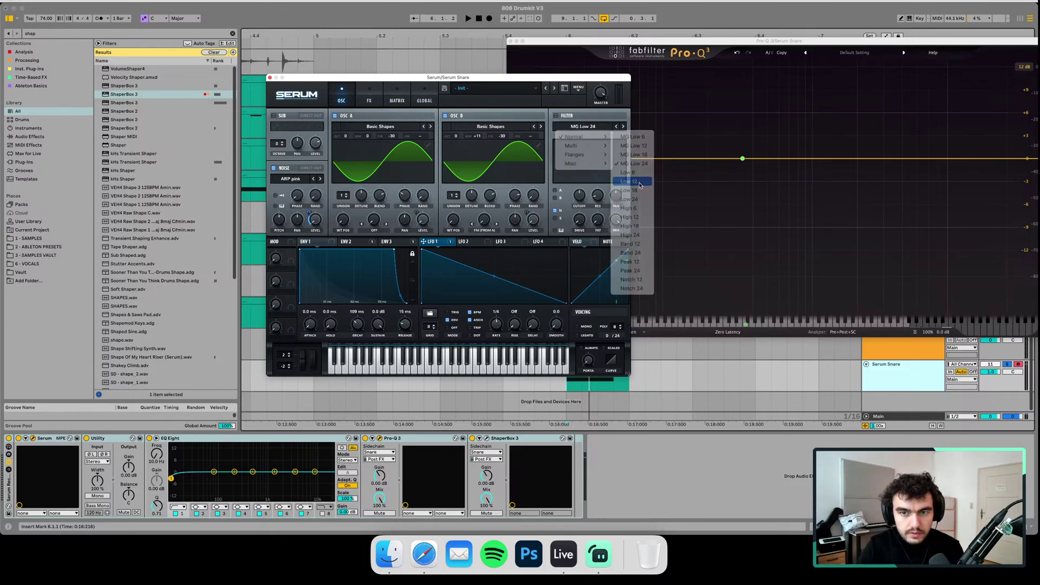
pyautogui.click(587, 127)
pyautogui.moveTo(593, 137)
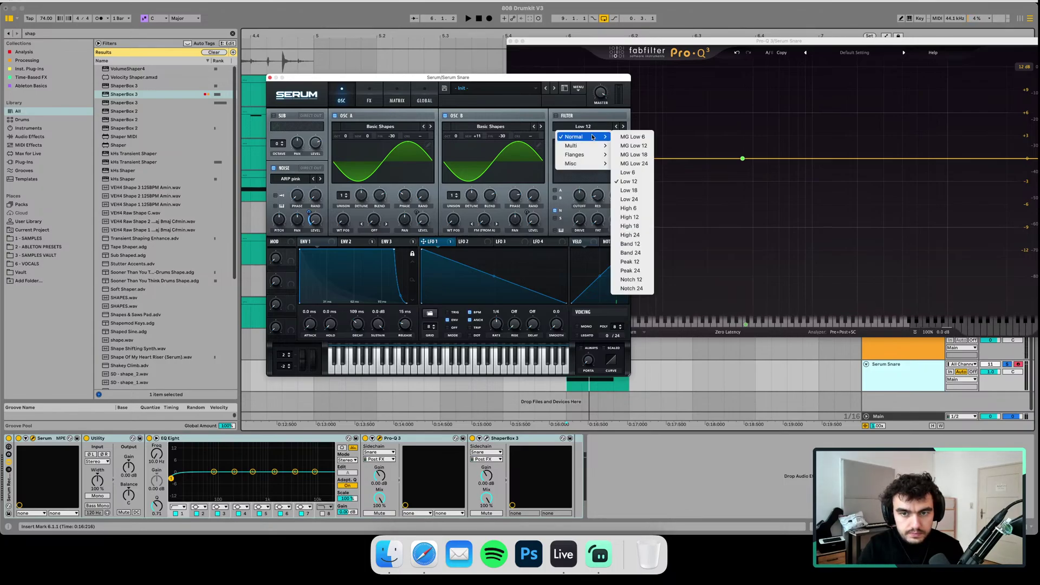
pyautogui.click(630, 244)
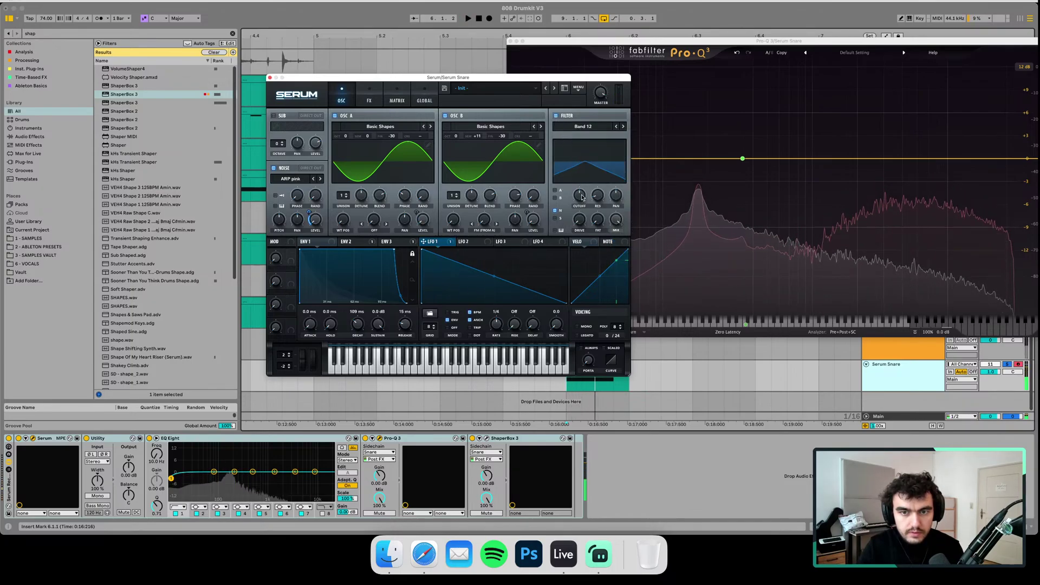
# - Raise the Band 12 filter's cutoff to line up the noise hump with the original snare's high-frequency spectrum
pyautogui.moveTo(580, 193)
pyautogui.moveTo(581, 191); pyautogui.dragTo(582, 171)
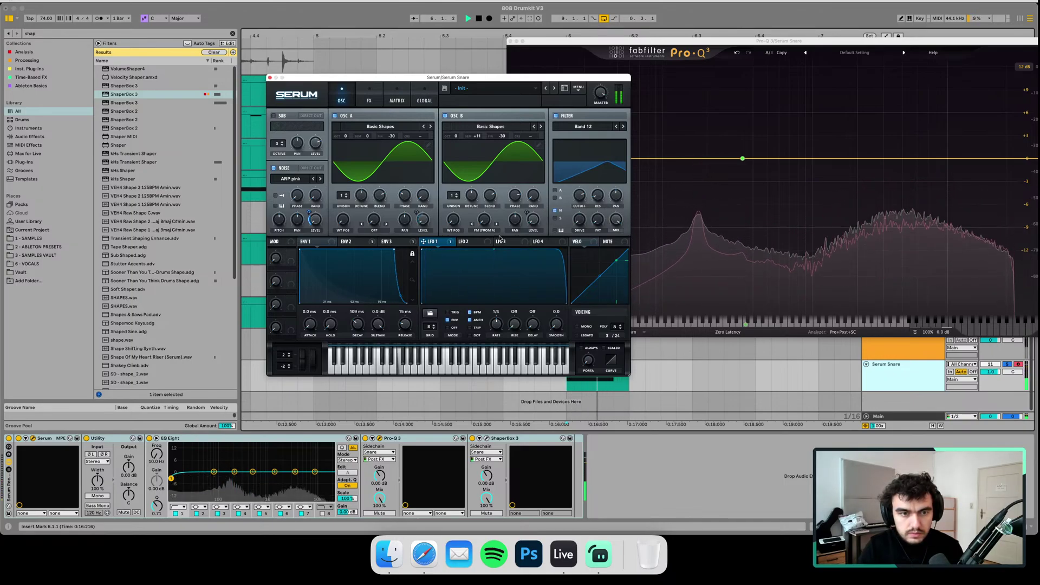
pyautogui.moveTo(313, 211)
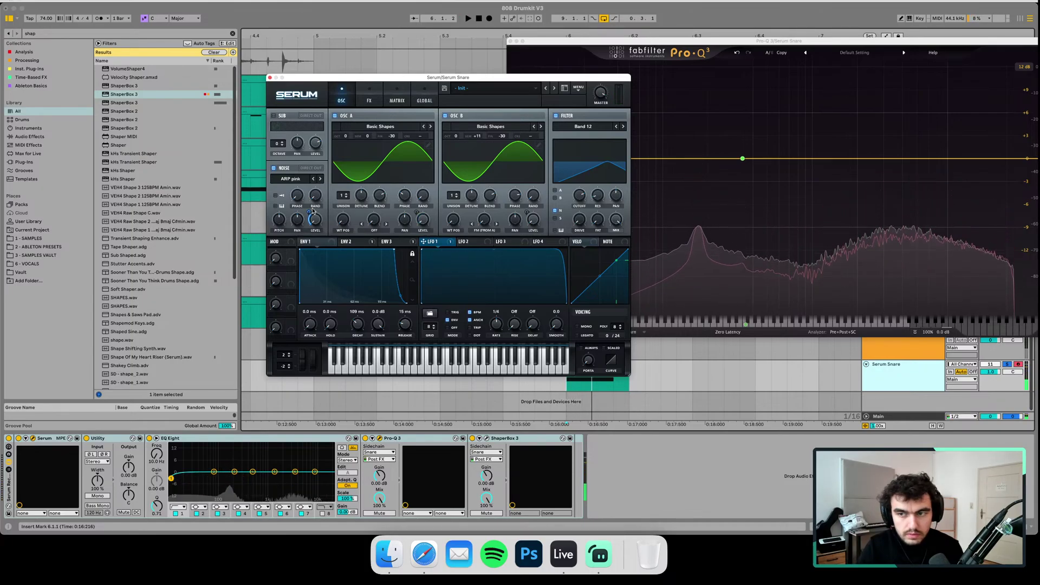
pyautogui.press('space')
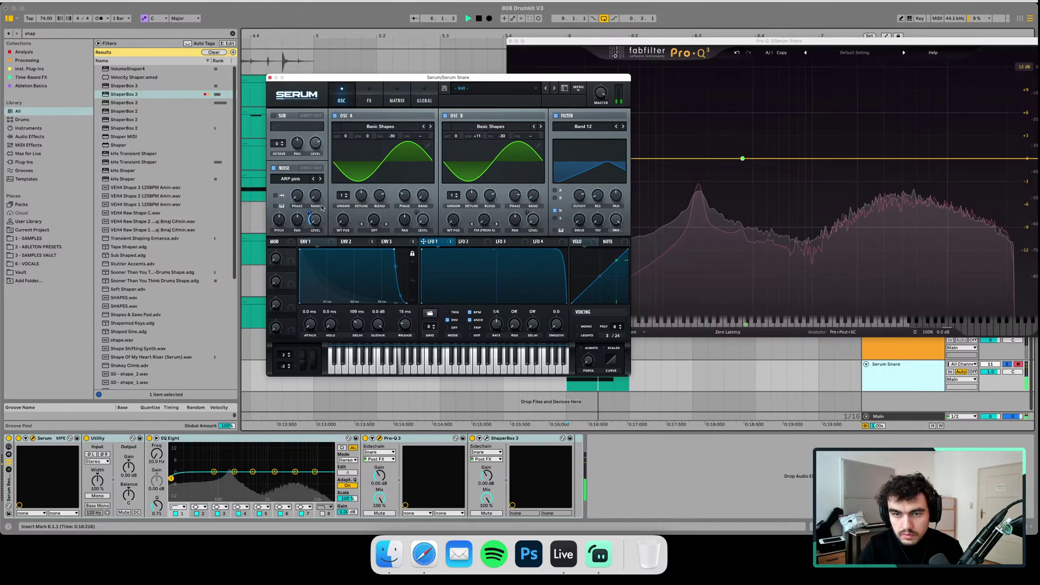
# - Bend LFO 1 into a steep decay curve at rate 1/8 and raise its amount on the noise level to 96
pyautogui.moveTo(494, 252); pyautogui.dragTo(482, 293)
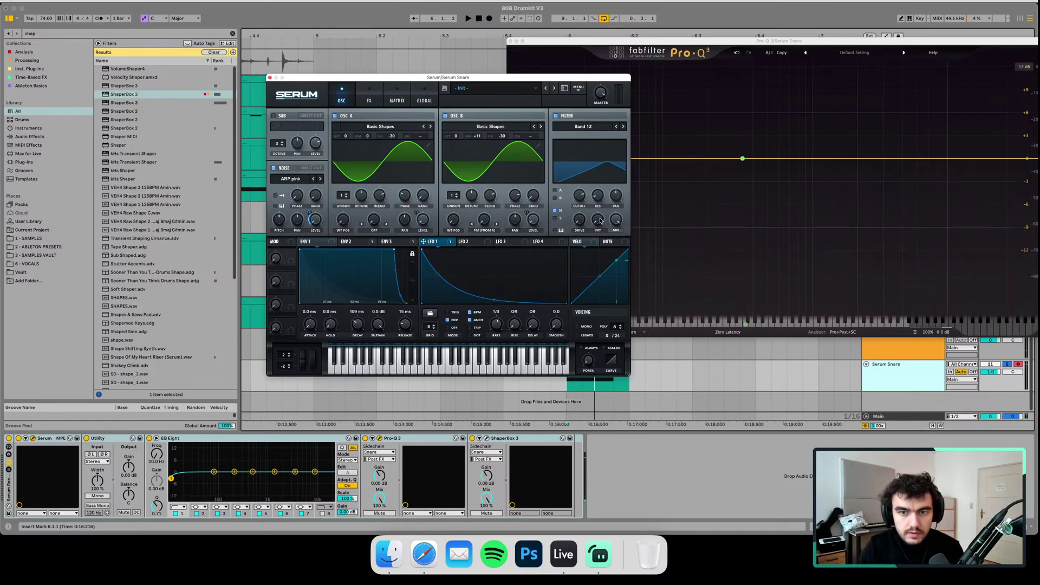
pyautogui.press('space')
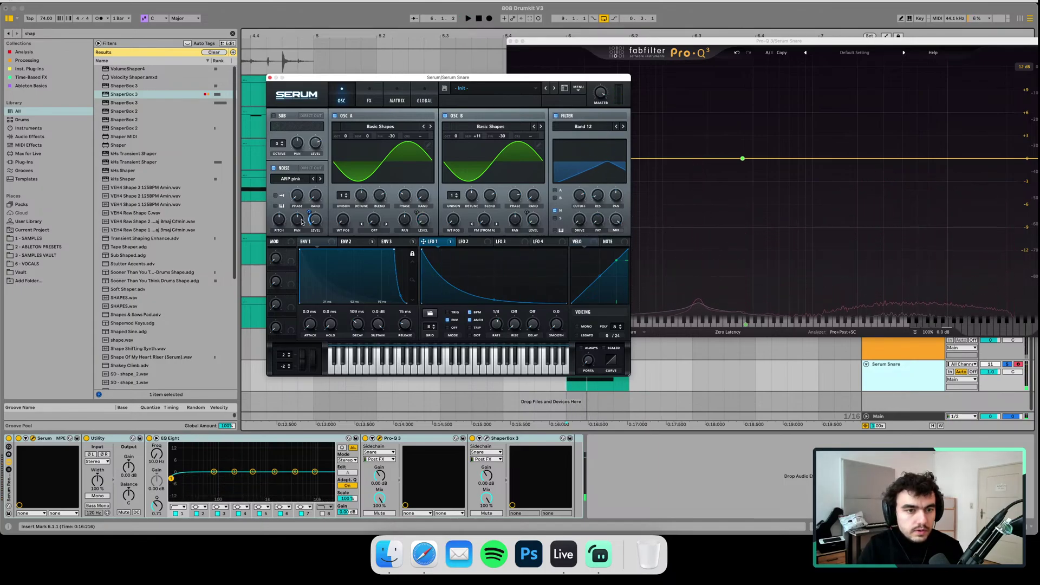
pyautogui.press('space')
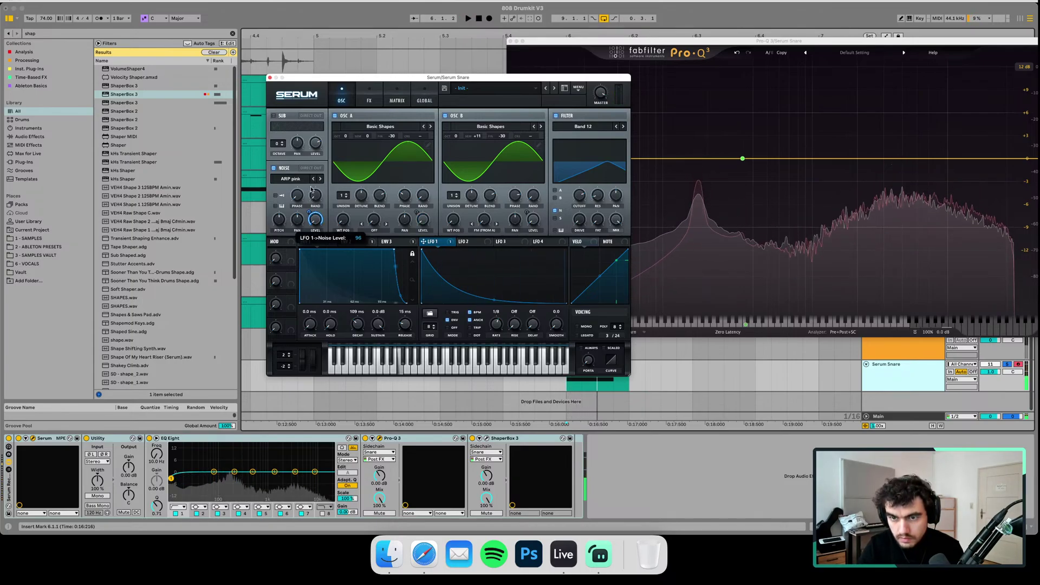
pyautogui.press('space')
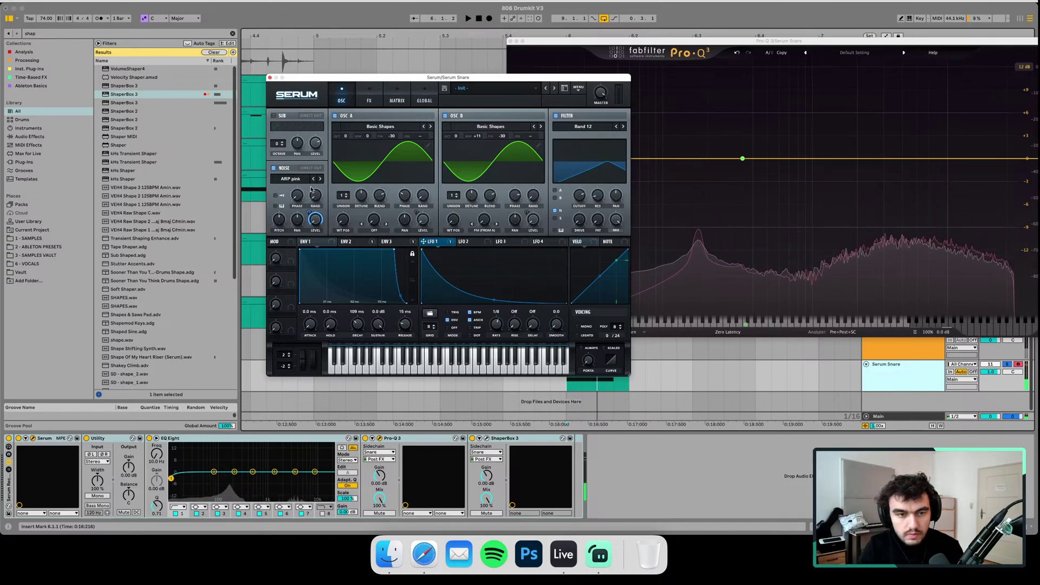
pyautogui.press('space')
# - Compare the snare with Osc B off and on, then with the noise oscillator off and on, against the original's spectrum
pyautogui.click(445, 116)
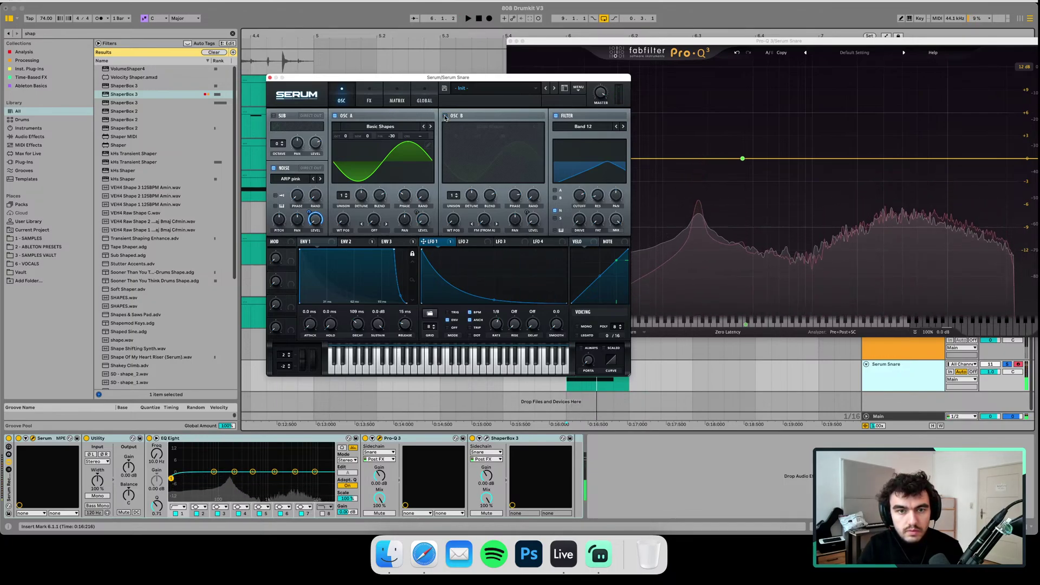
pyautogui.click(445, 116)
pyautogui.press('space')
pyautogui.press('space')
pyautogui.click(273, 168)
pyautogui.press('space')
pyautogui.press('space')
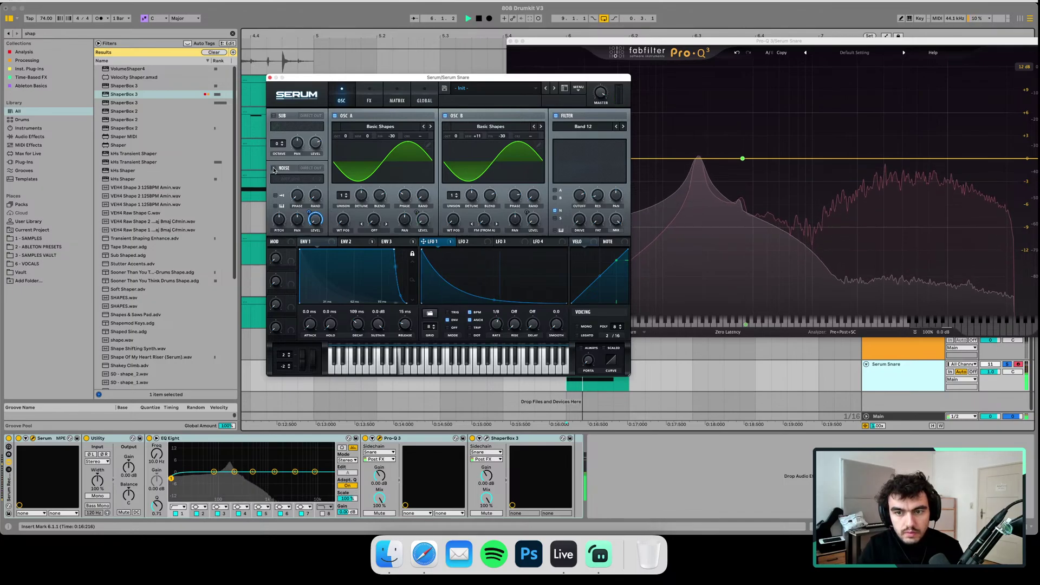
pyautogui.click(273, 168)
pyautogui.press('space')
pyautogui.press('space')
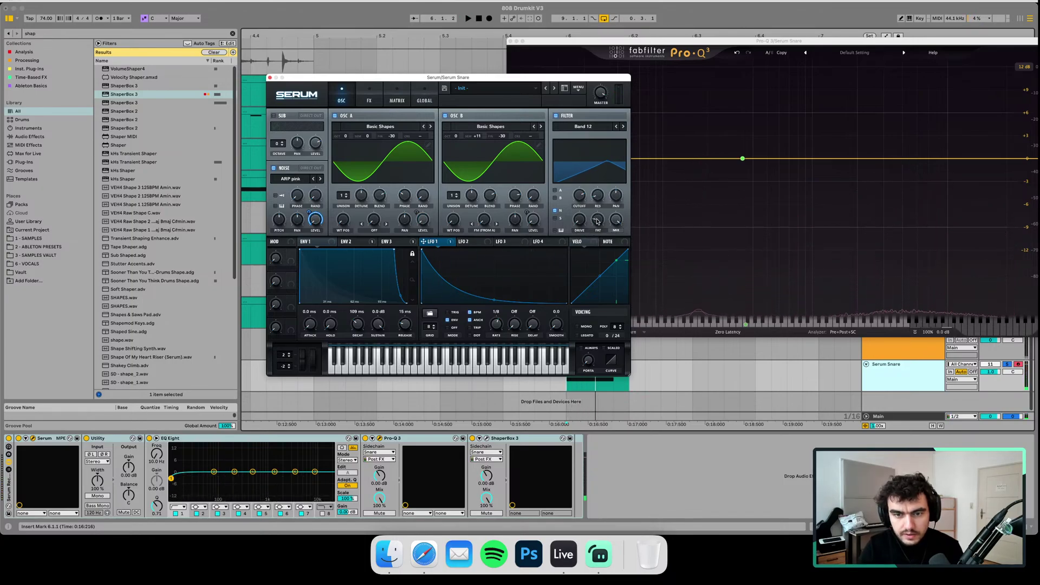
# - Set the noise filter's Var to 47% and its resonance to 19%, replaying the snare against the original's spectrum
pyautogui.moveTo(597, 219); pyautogui.dragTo(596, 126)
pyautogui.moveTo(600, 193); pyautogui.dragTo(602, 188)
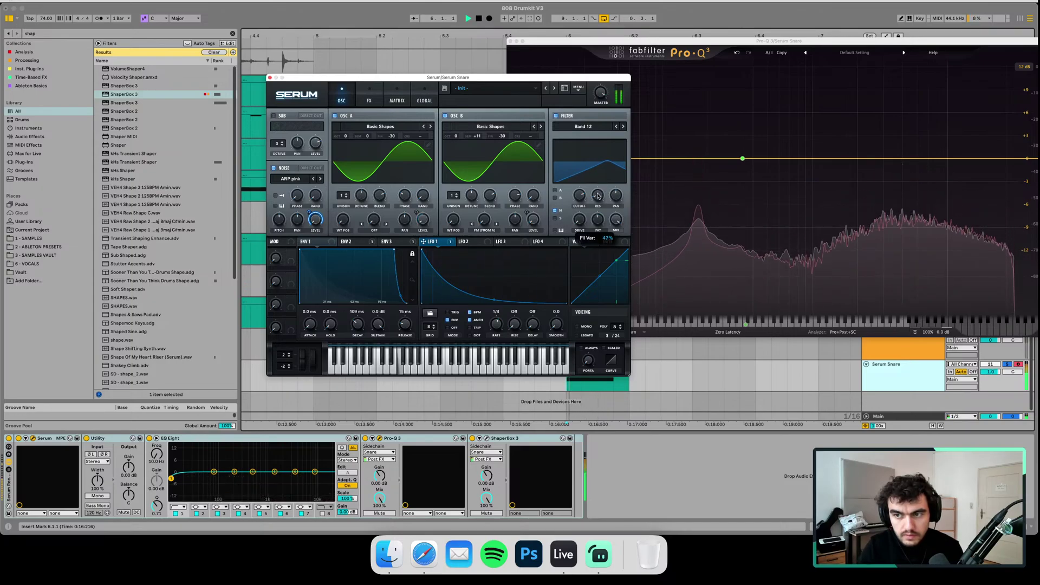
pyautogui.press('space')
pyautogui.press('space')
pyautogui.press('space')
pyautogui.press('space')
pyautogui.press('space')
pyautogui.press('space')
pyautogui.press('space')
pyautogui.press('space')
pyautogui.press('space')
pyautogui.moveTo(596, 184); pyautogui.dragTo(594, 183)
pyautogui.press('space')
pyautogui.press('space')
pyautogui.press('space')
pyautogui.press('space')
pyautogui.press('space')
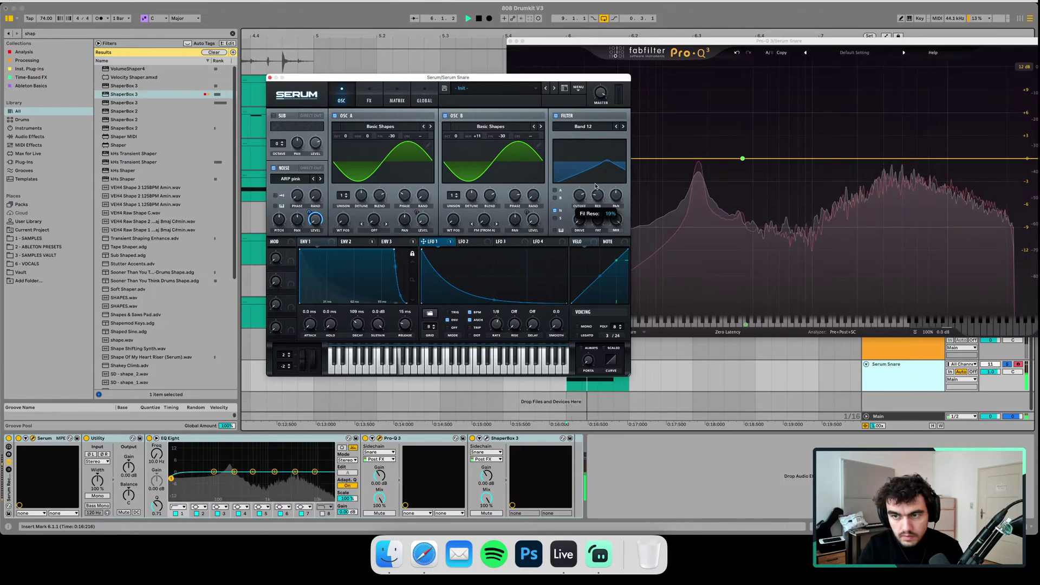
pyautogui.press('space')
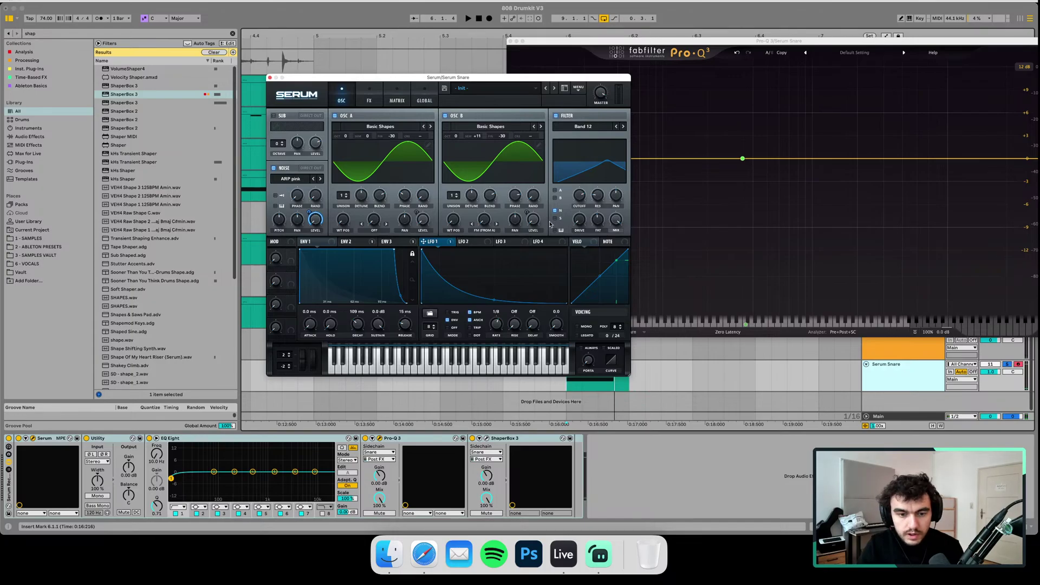
# - Check the live chat in Streamlabs Desktop and return to Ableton Live
pyautogui.click(598, 553)
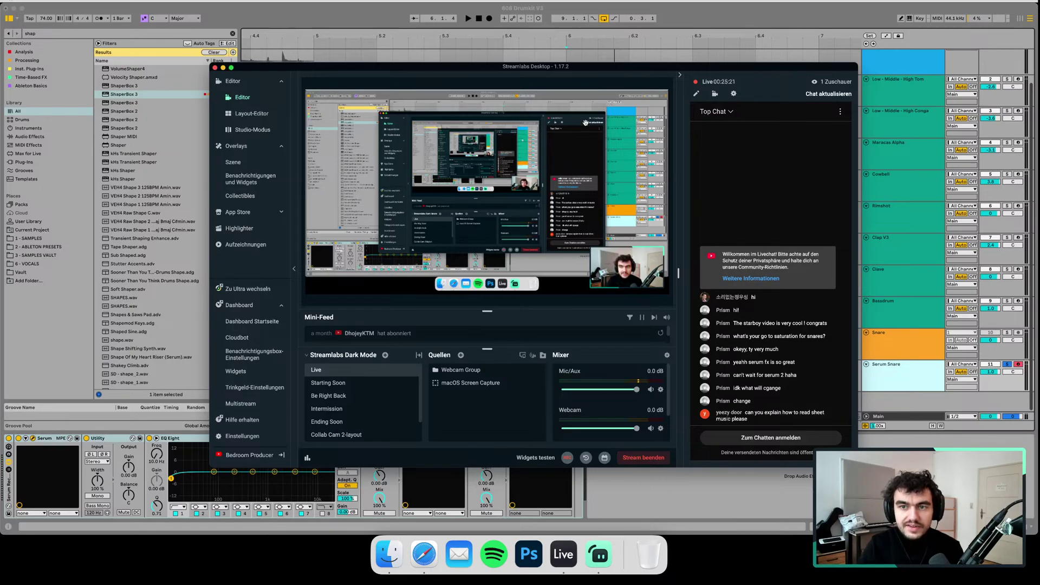
pyautogui.click(377, 20)
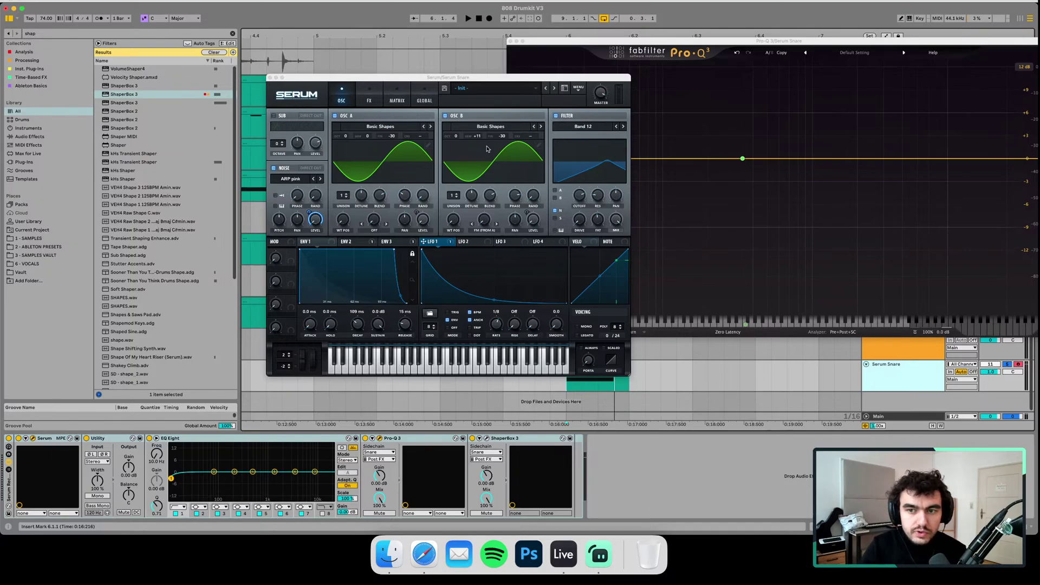
# - Replay the snare and reduce the noise filter's resonance to 14%
pyautogui.press('space')
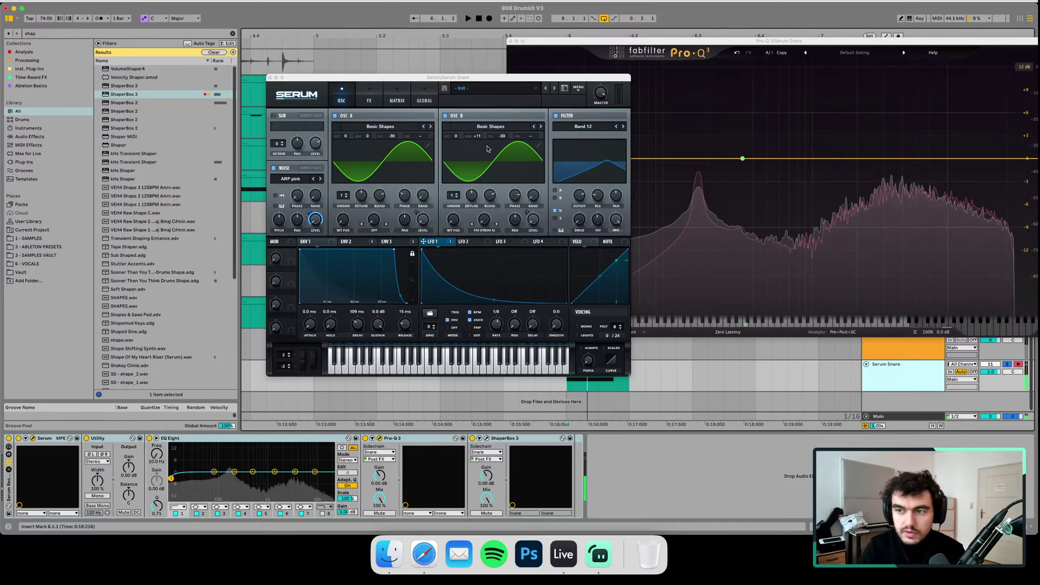
pyautogui.click(603, 198)
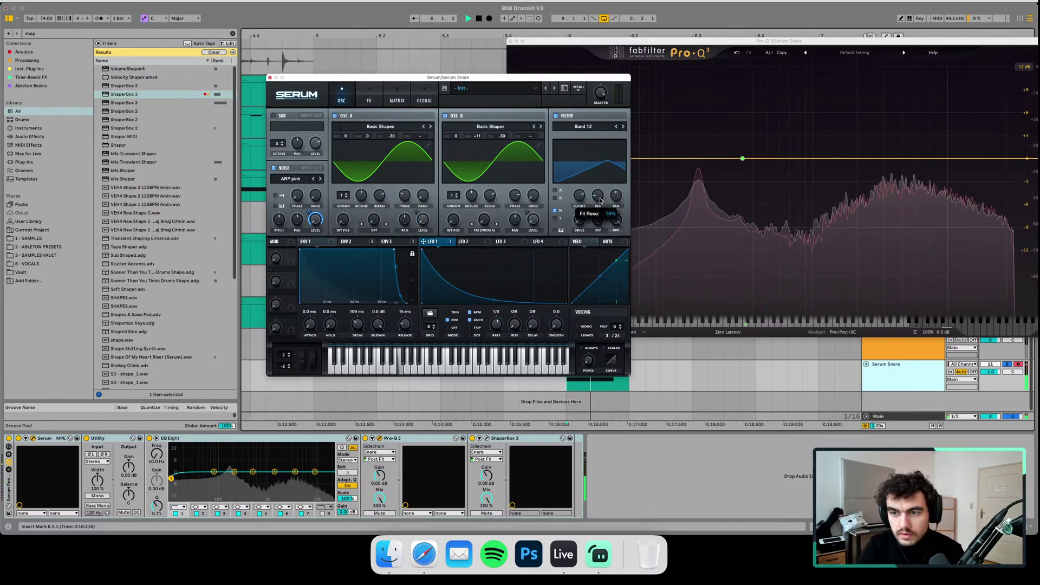
pyautogui.moveTo(600, 200); pyautogui.dragTo(600, 200)
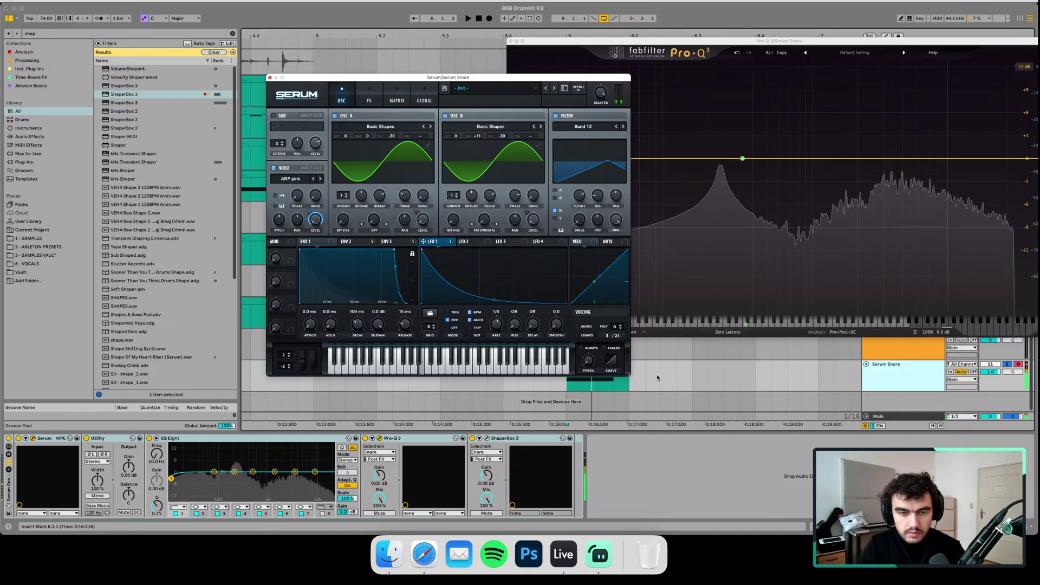
# - Compare the snare with the filter bypassed and with the noise oscillator off and on, leaving the noise off
pyautogui.click(554, 116)
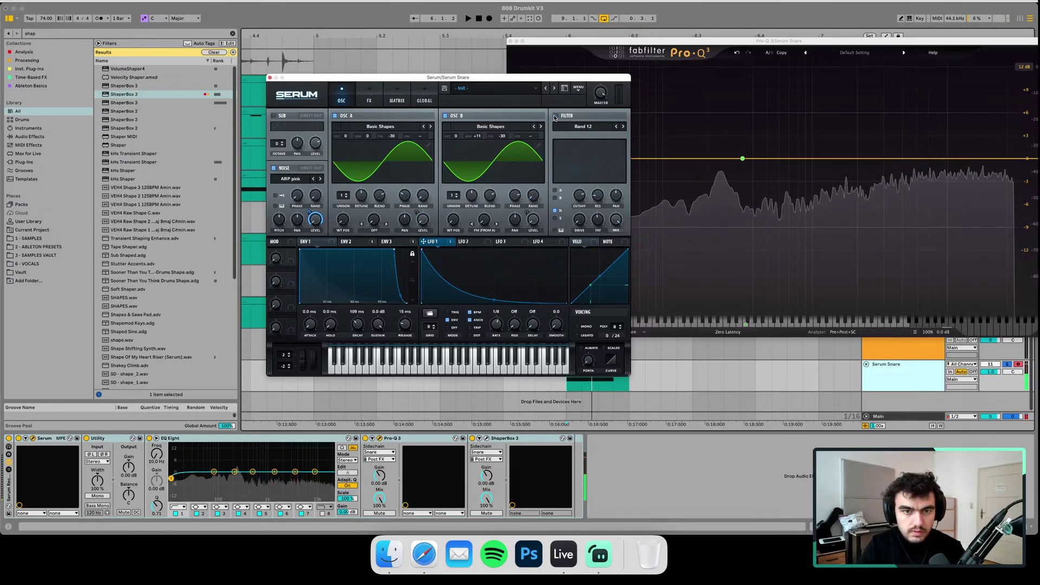
pyautogui.click(555, 115)
pyautogui.click(274, 169)
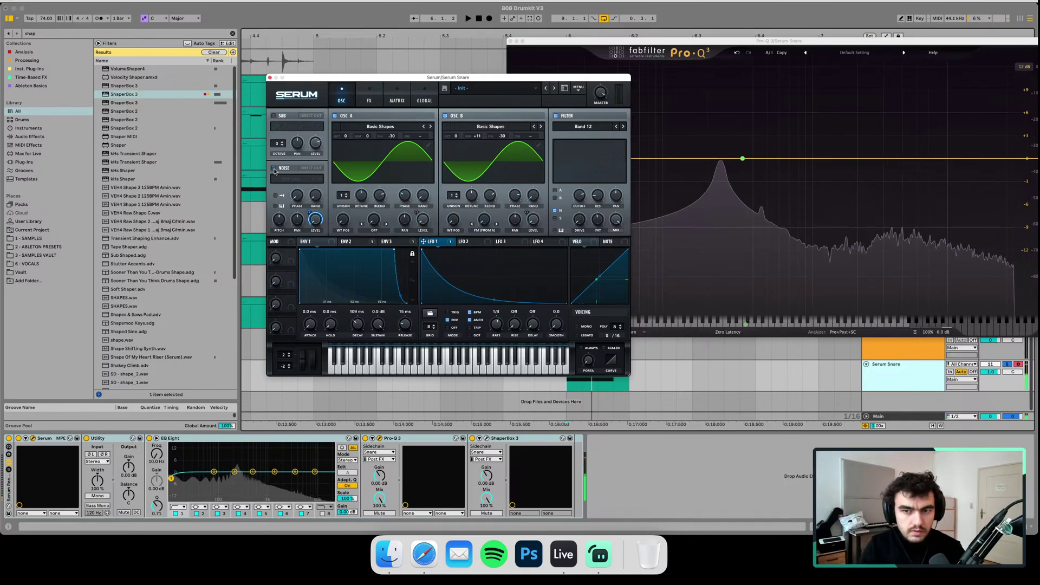
pyautogui.click(274, 168)
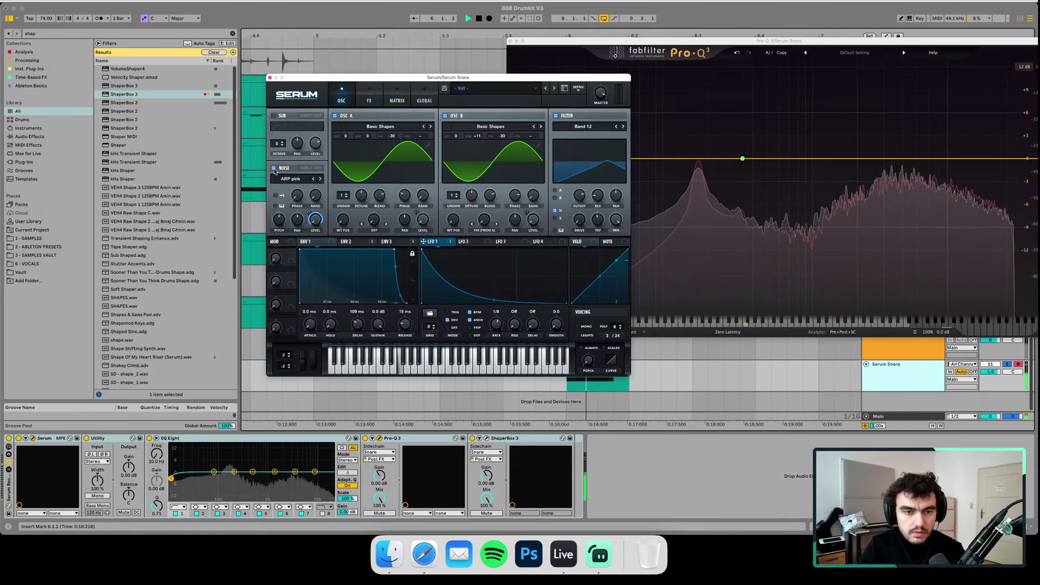
pyautogui.click(274, 169)
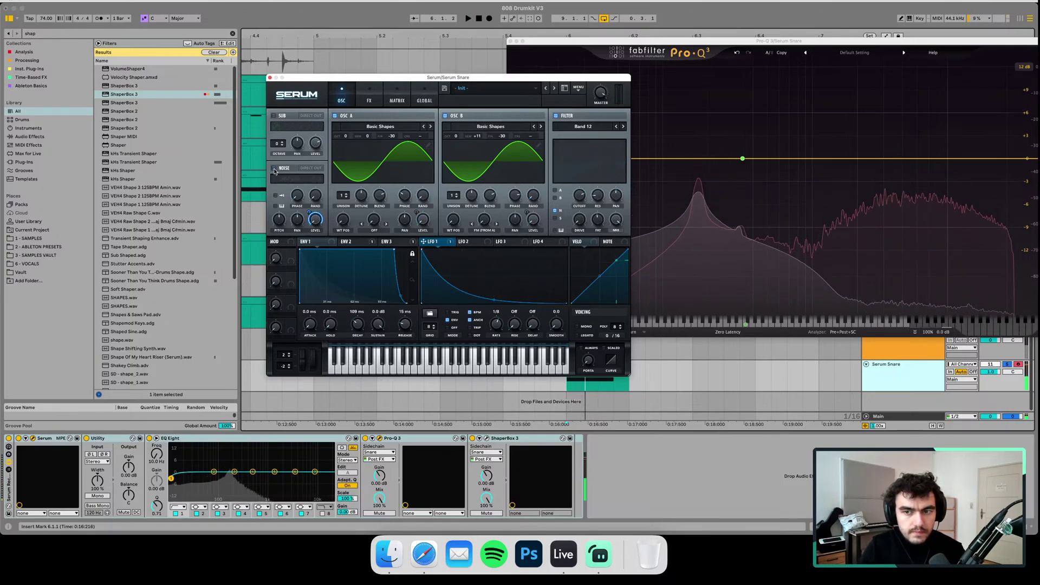
# - Close the Pro-Q 3 and Serum windows, save the set, and select the original Snare track
pyautogui.click(510, 41)
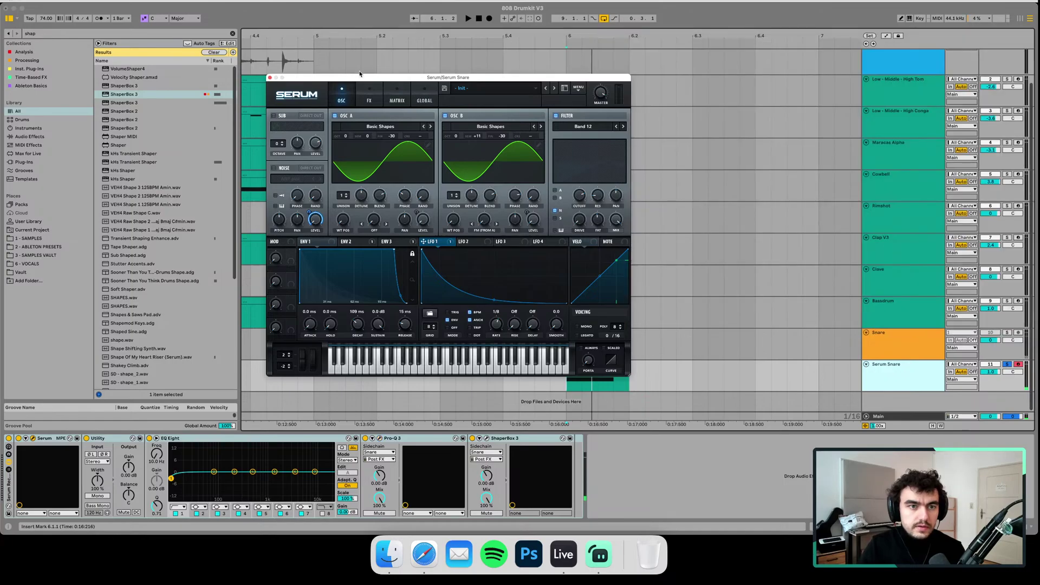
pyautogui.click(270, 79)
pyautogui.press('super+s')
pyautogui.click(878, 342)
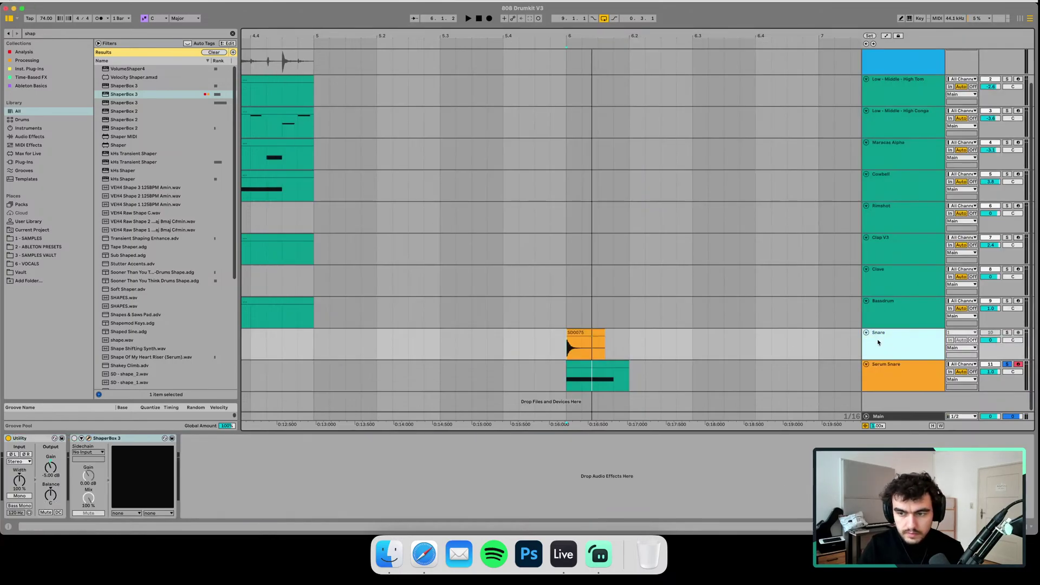
# - Copy Pro-Q 3 from the Serum Snare track to the Snare track and switch the copy to Linear Phase
pyautogui.click(900, 384)
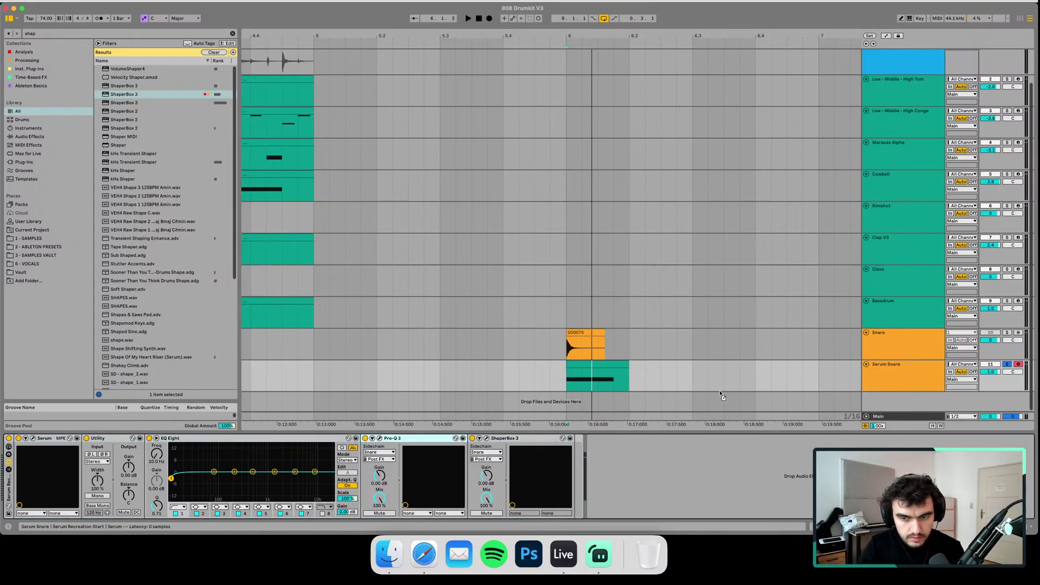
pyautogui.click(899, 346)
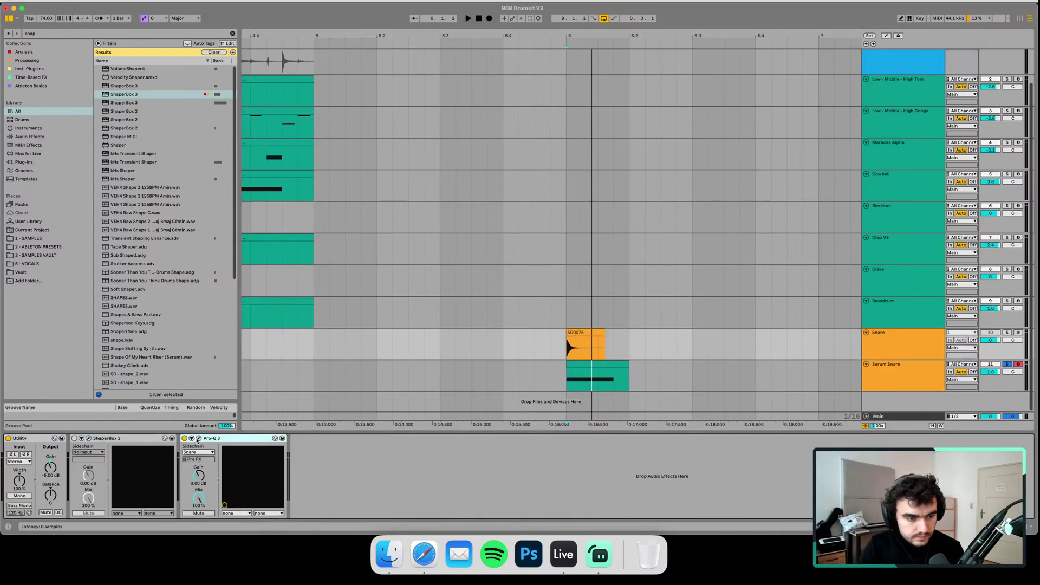
pyautogui.click(198, 438)
pyautogui.click(703, 333)
pyautogui.click(714, 361)
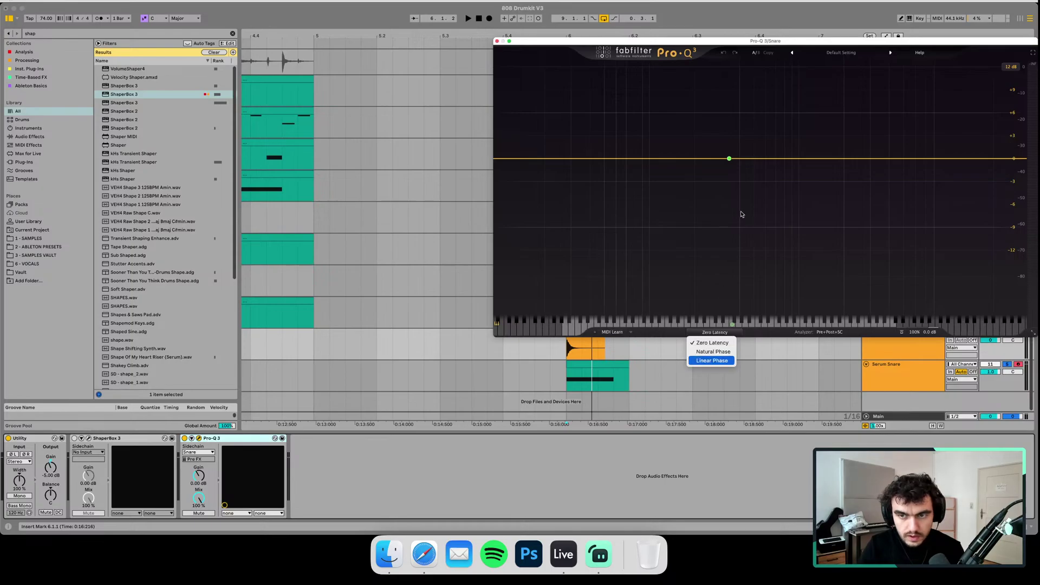
# - Add a 12 dB/oct high-cut band at about 302 Hz in the Snare track's Pro-Q 3 while playing the sample
pyautogui.doubleClick(729, 160)
pyautogui.click(663, 292)
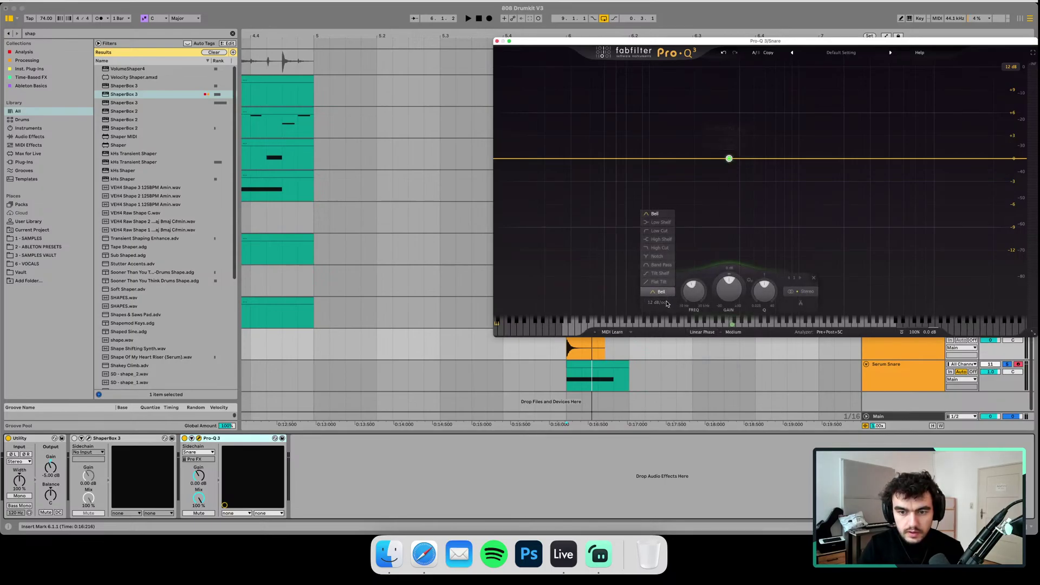
pyautogui.click(659, 248)
pyautogui.press('space')
pyautogui.moveTo(729, 158)
pyautogui.mouseDown()
pyautogui.moveTo(710, 156)
pyautogui.moveTo(721, 154)
pyautogui.mouseUp()
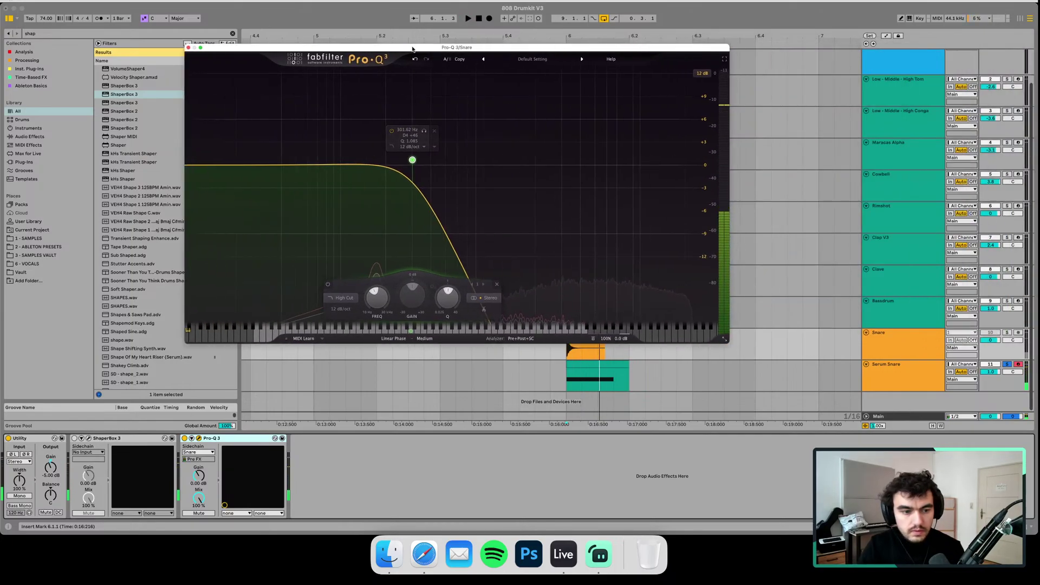
pyautogui.moveTo(709, 41); pyautogui.dragTo(401, 47)
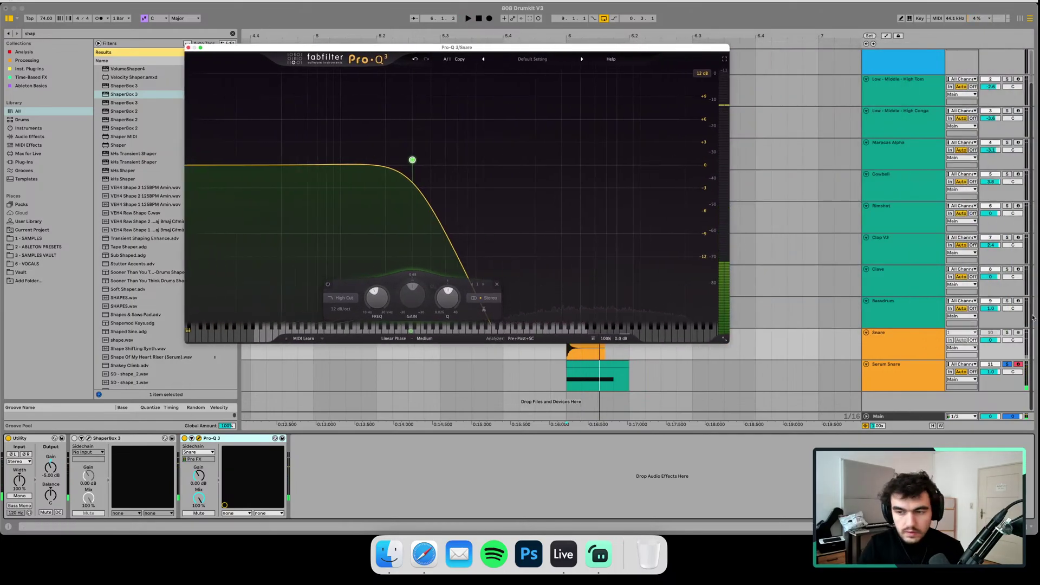
# - Open ShaperBox 3 on the Serum Snare track and set the scope length to 1/32 while replaying both snares
pyautogui.click(918, 368)
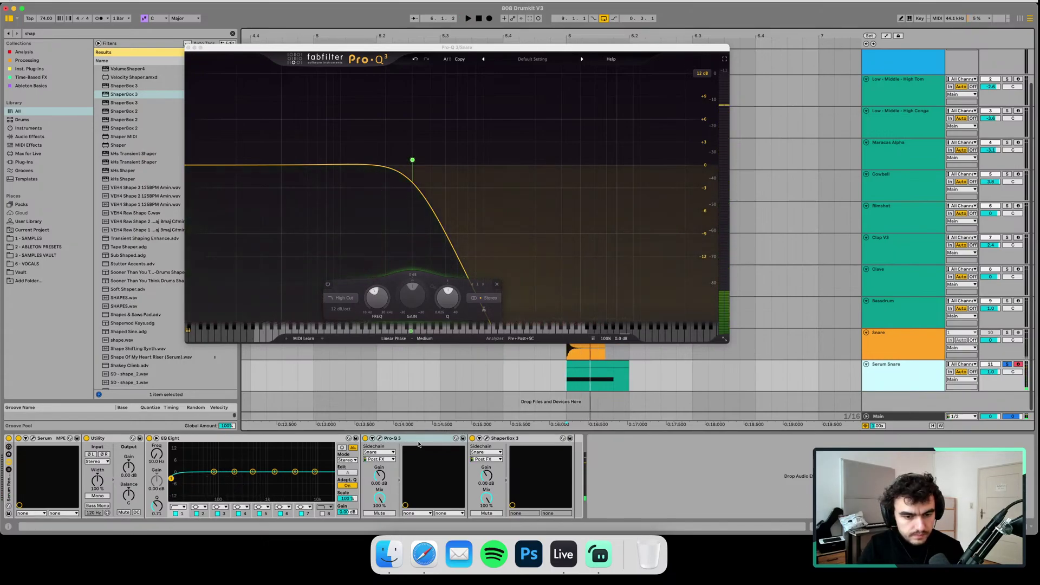
pyautogui.click(486, 438)
pyautogui.press('space')
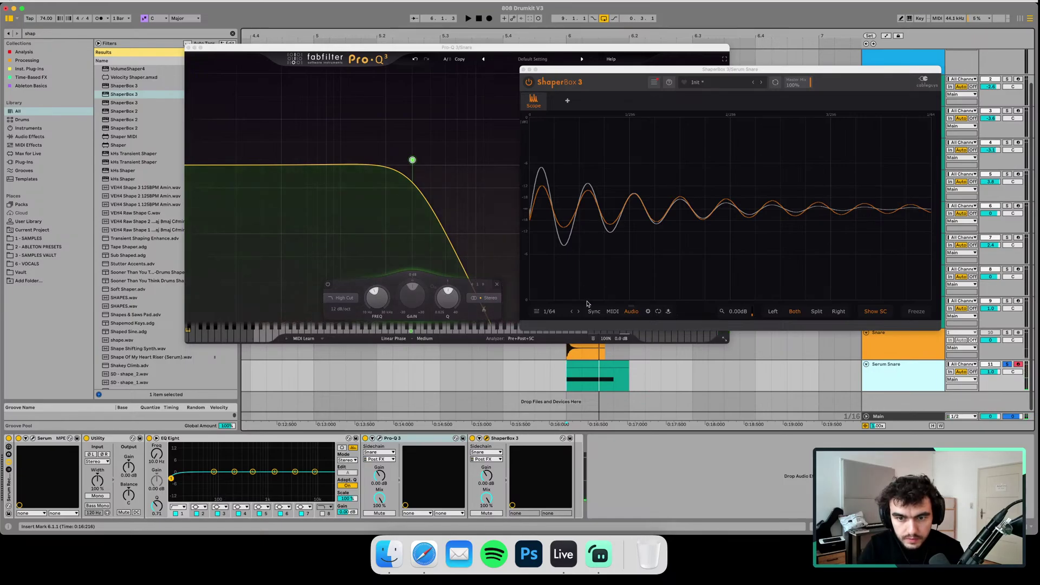
pyautogui.click(572, 311)
pyautogui.press('space')
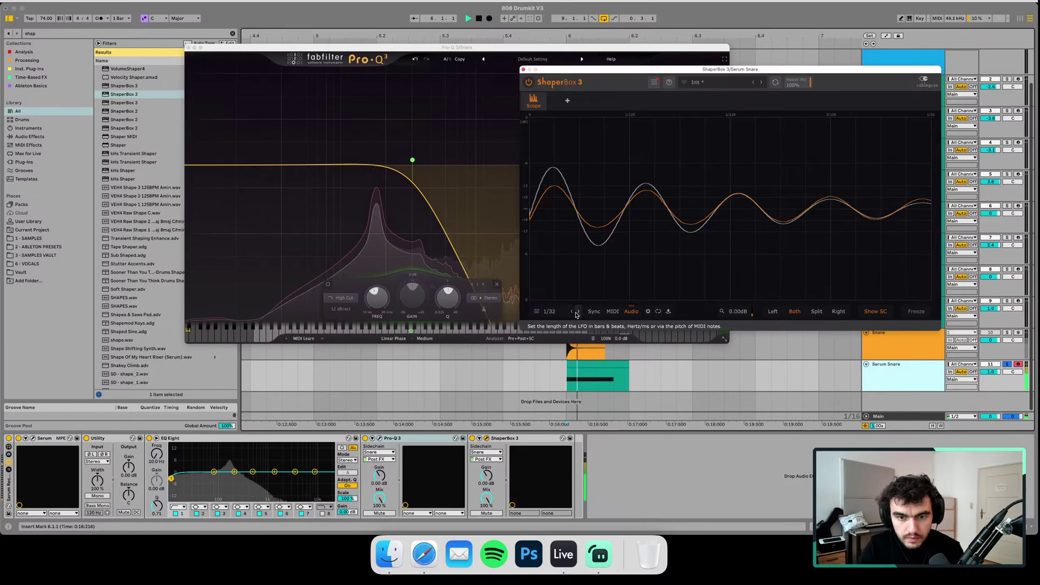
pyautogui.click(577, 312)
pyautogui.click(577, 312)
pyautogui.press('space')
pyautogui.press('space')
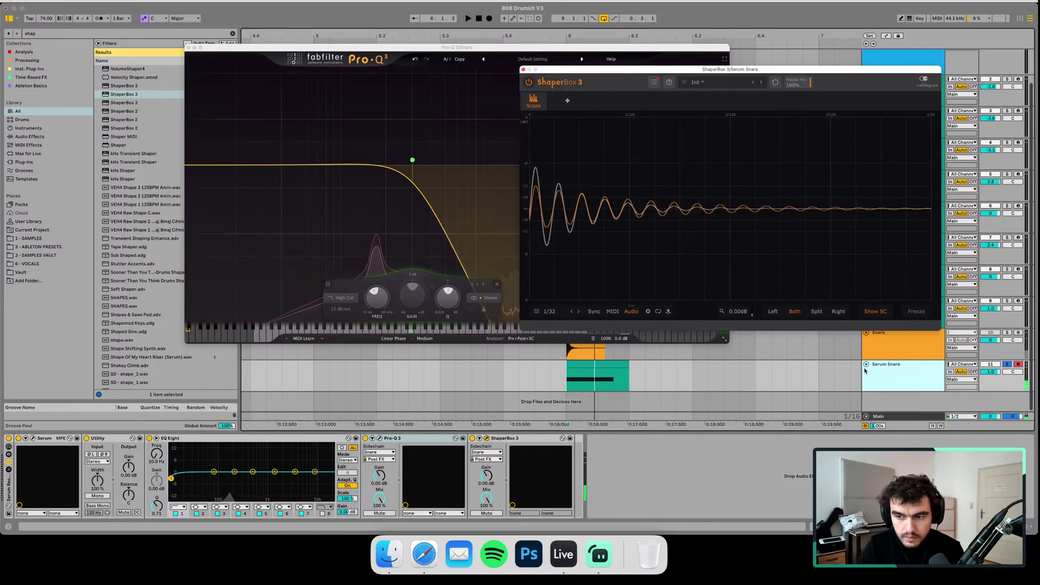
pyautogui.click(889, 372)
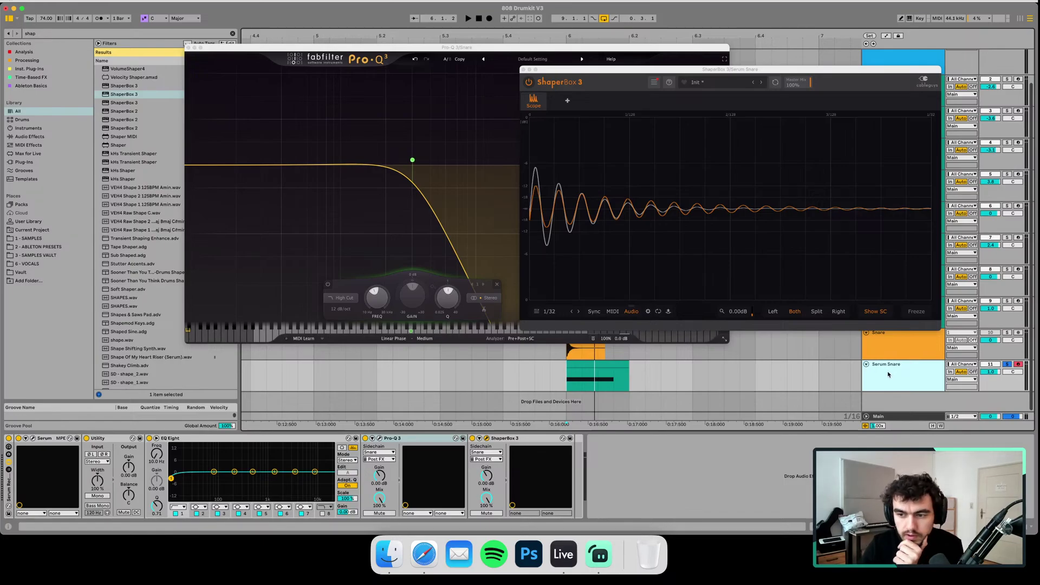
# - Open Serum beside the scope and compare the snare with oscillator B off and on, leaving it on
pyautogui.click(33, 438)
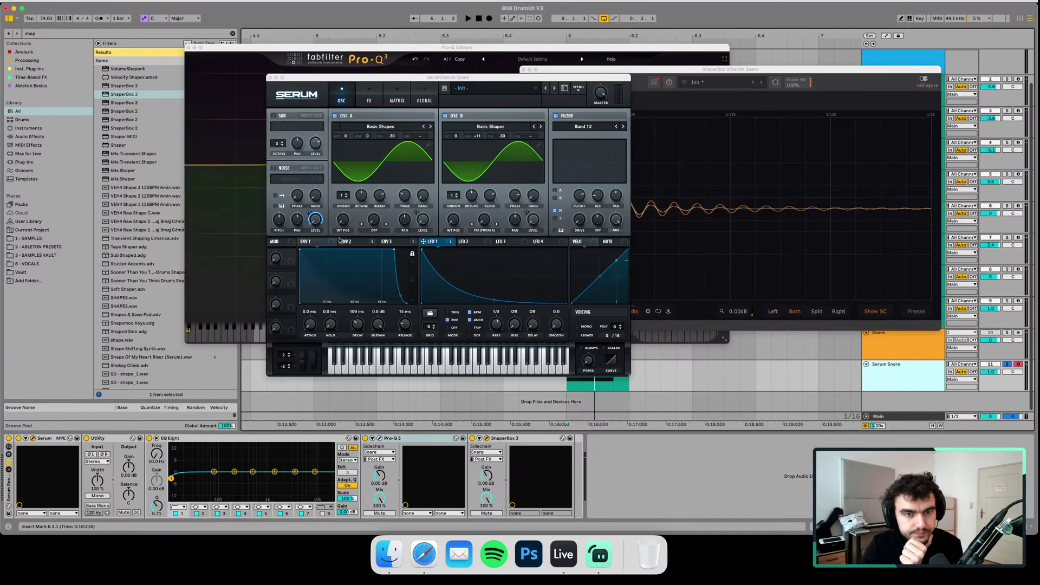
pyautogui.click(445, 116)
pyautogui.press('space')
pyautogui.moveTo(445, 77); pyautogui.dragTo(329, 93)
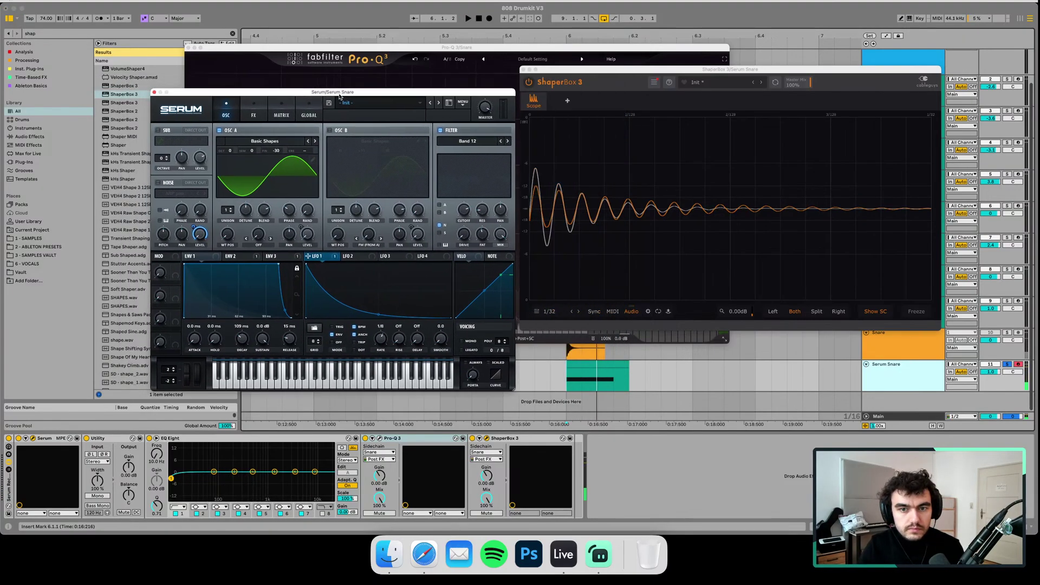
pyautogui.click(330, 130)
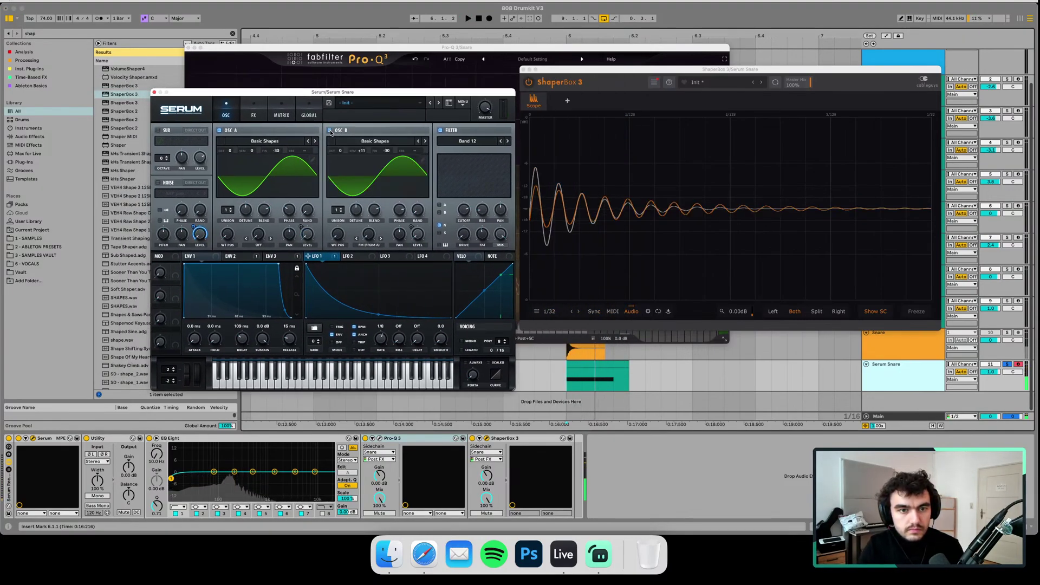
# - Set Env 3's decay to 198 ms and reduce its modulation of oscillator A's level to match the original's waveform
pyautogui.moveTo(305, 233)
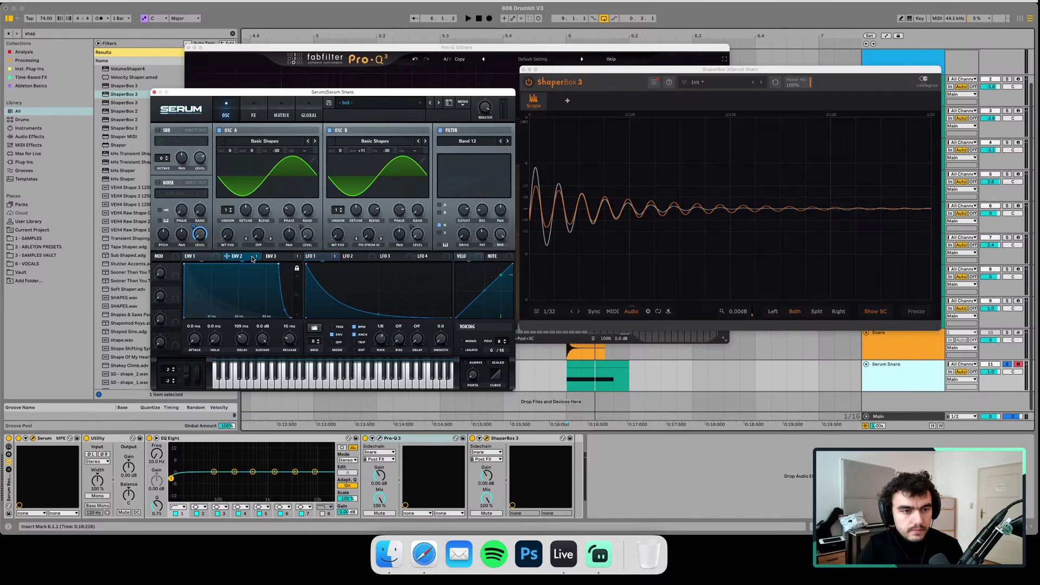
pyautogui.click(275, 257)
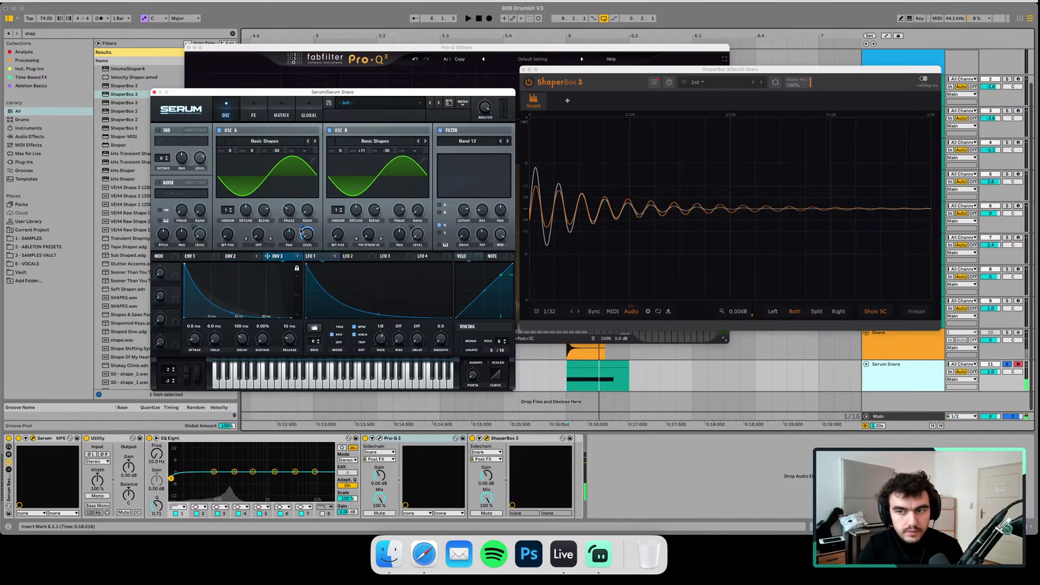
pyautogui.moveTo(301, 228)
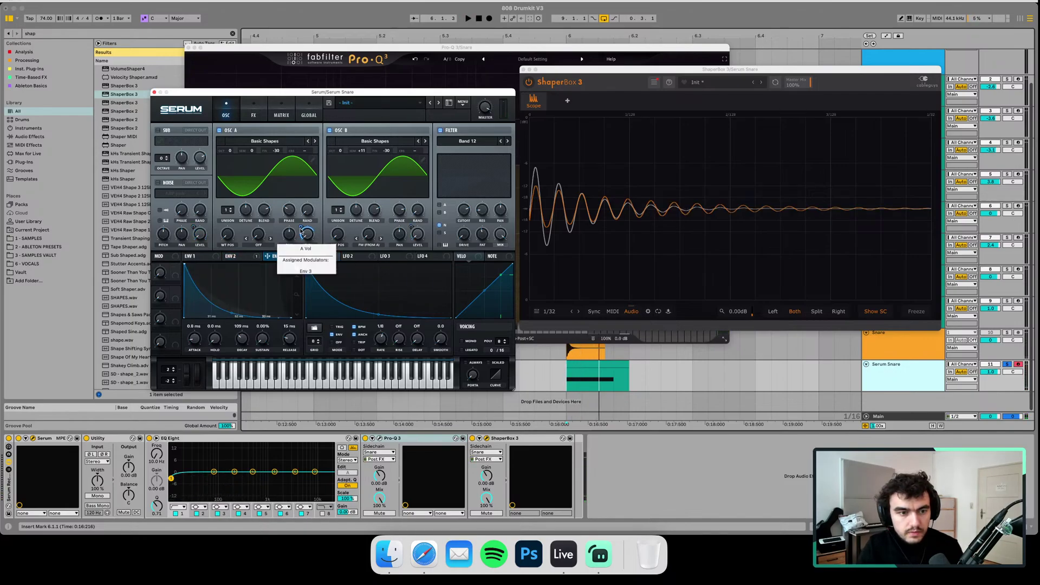
pyautogui.moveTo(242, 340); pyautogui.dragTo(239, 332)
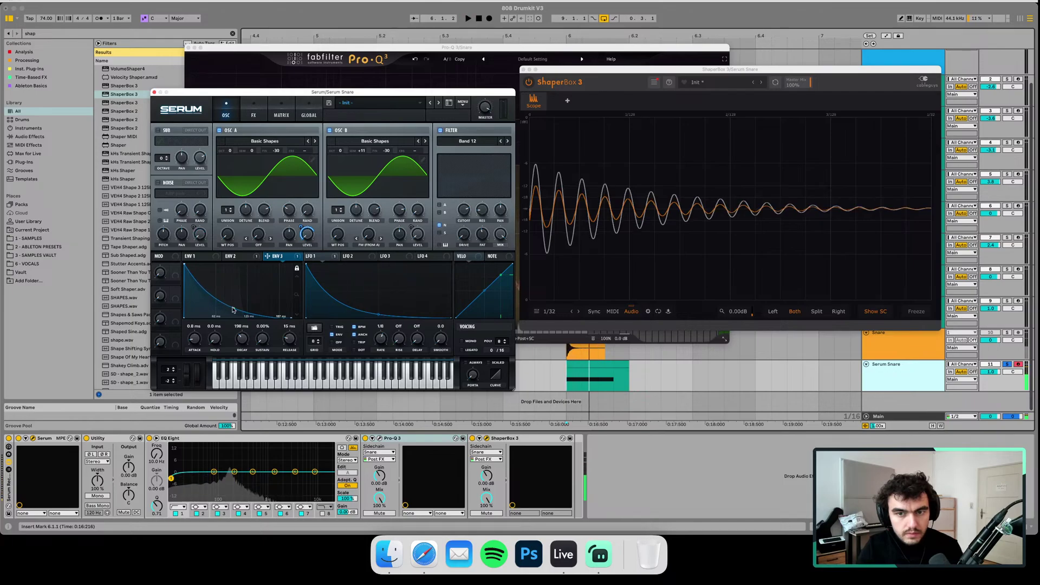
pyautogui.moveTo(301, 227); pyautogui.dragTo(299, 240)
pyautogui.moveTo(790, 70); pyautogui.dragTo(731, 31)
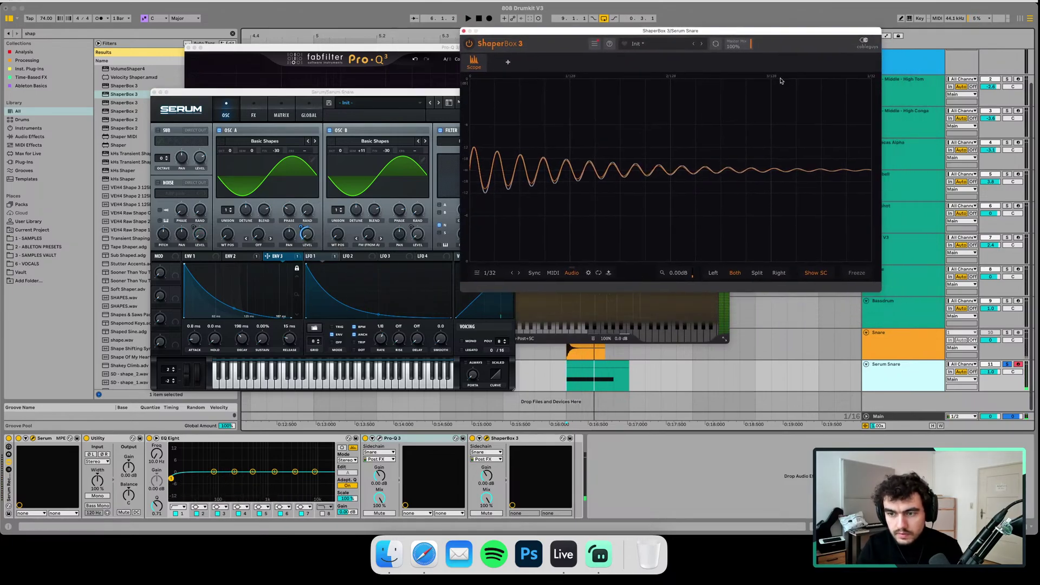
# - Delete the Utility device from the original Snare track
pyautogui.click(550, 373)
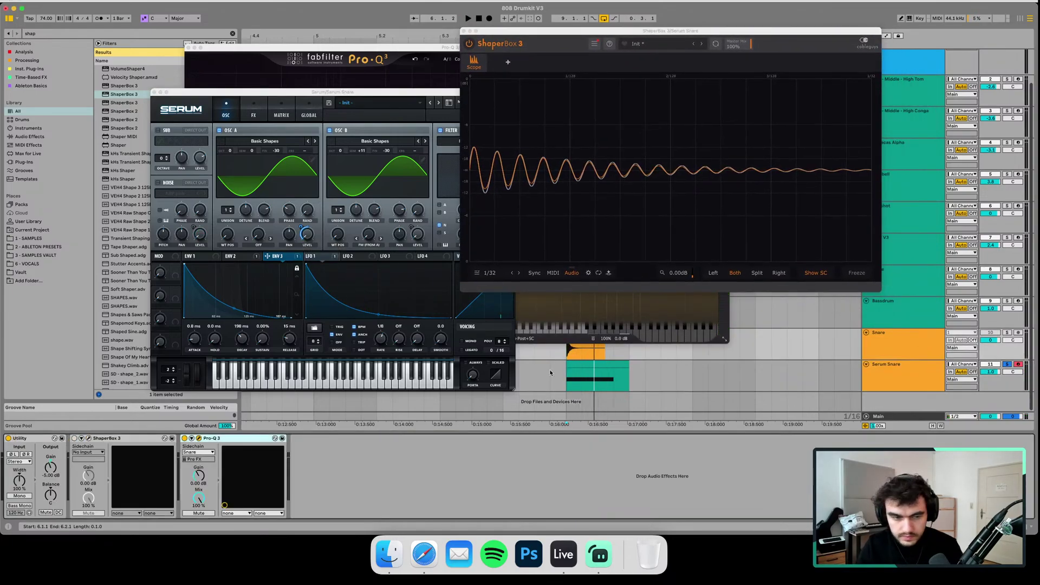
pyautogui.click(39, 440)
pyautogui.press('Delete')
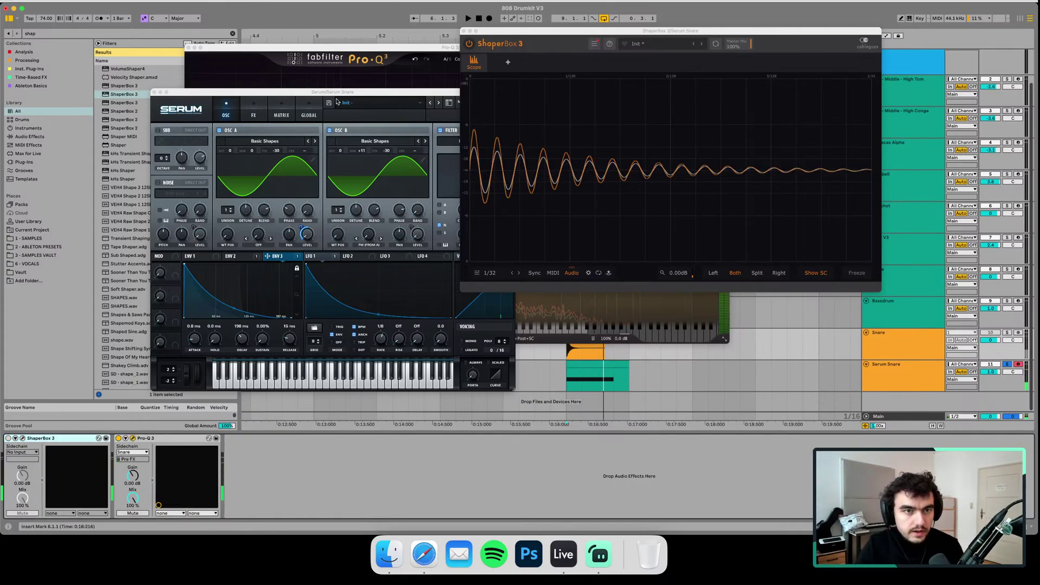
# - Raise Env 3's modulation of oscillator A's level while replaying the snare, matching the two curves on the scope
pyautogui.click(336, 102)
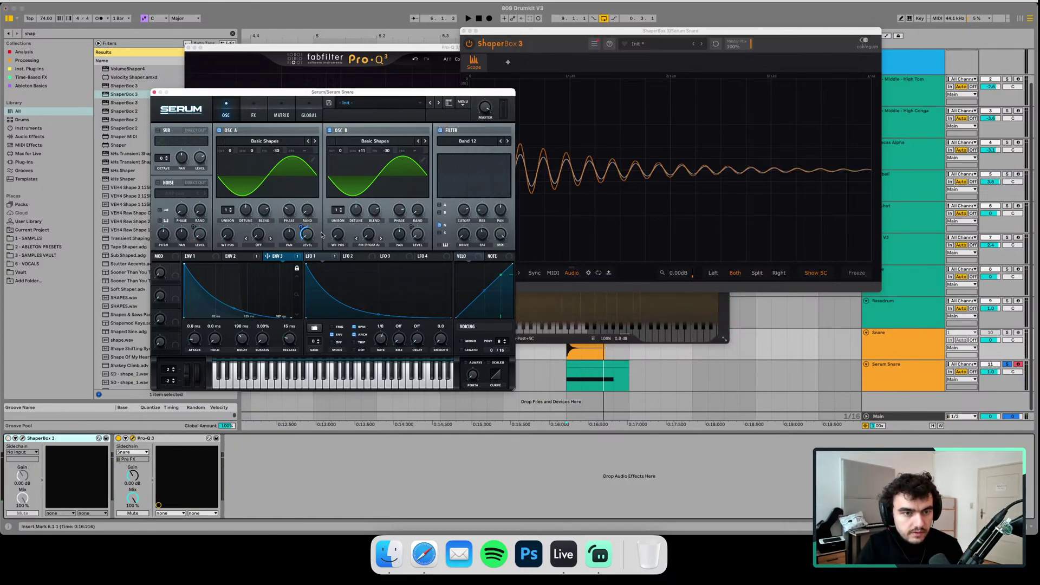
pyautogui.moveTo(301, 227); pyautogui.dragTo(305, 221)
pyautogui.press('space')
pyautogui.press('space')
pyautogui.press('space')
pyautogui.press('space')
pyautogui.press('space')
pyautogui.press('space')
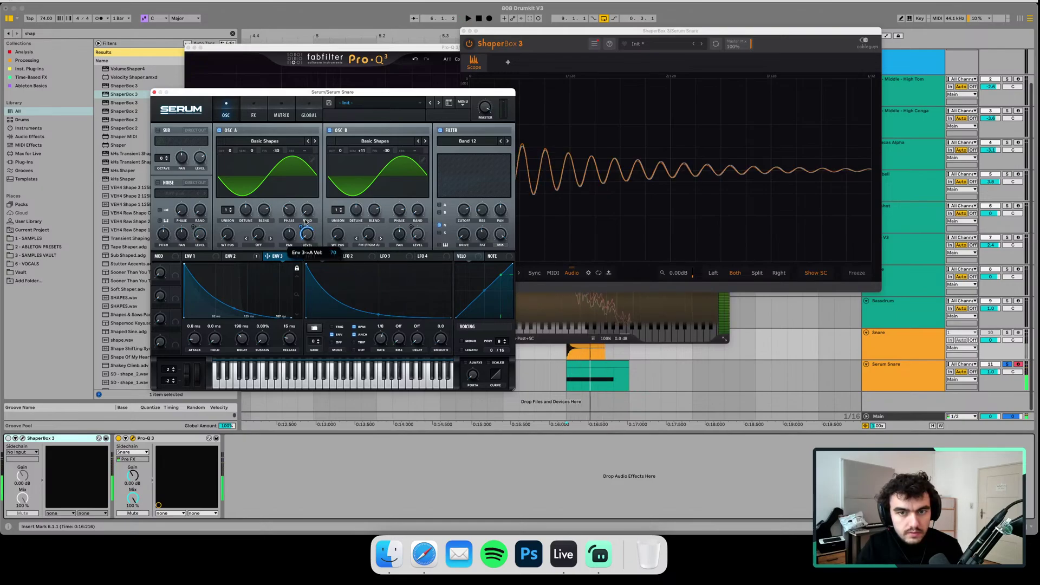
pyautogui.press('space')
pyautogui.press('space')
pyautogui.press('space')
pyautogui.press('space')
pyautogui.click(611, 152)
pyautogui.press('space')
pyautogui.press('space')
pyautogui.press('space')
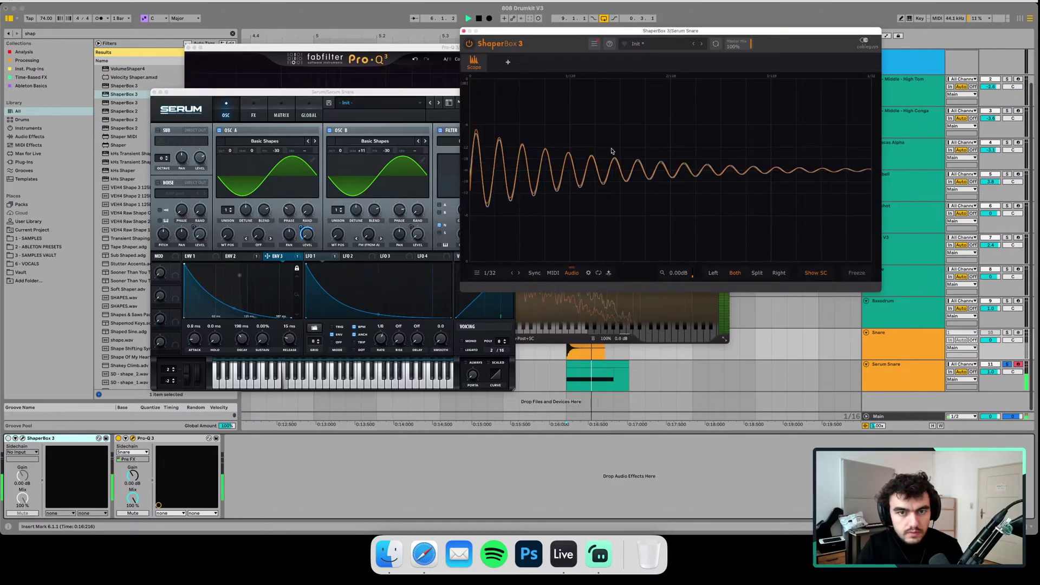
pyautogui.press('space')
# - Fine-tune the Env 3 modulation of oscillator A's volume to 70 and replay the snare to check the scope
pyautogui.click(302, 228)
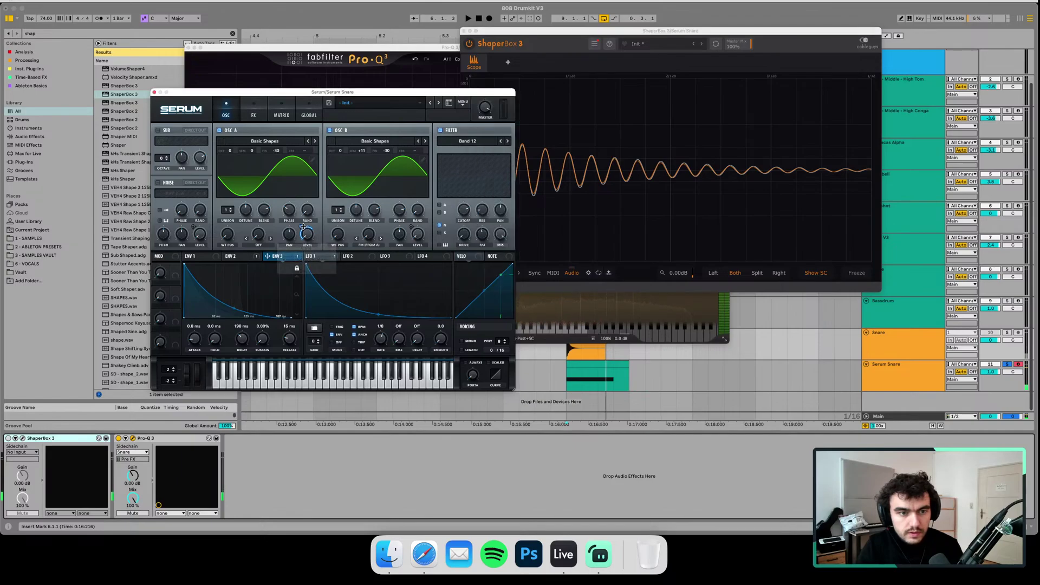
pyautogui.moveTo(546, 31); pyautogui.dragTo(592, 28)
pyautogui.press('space')
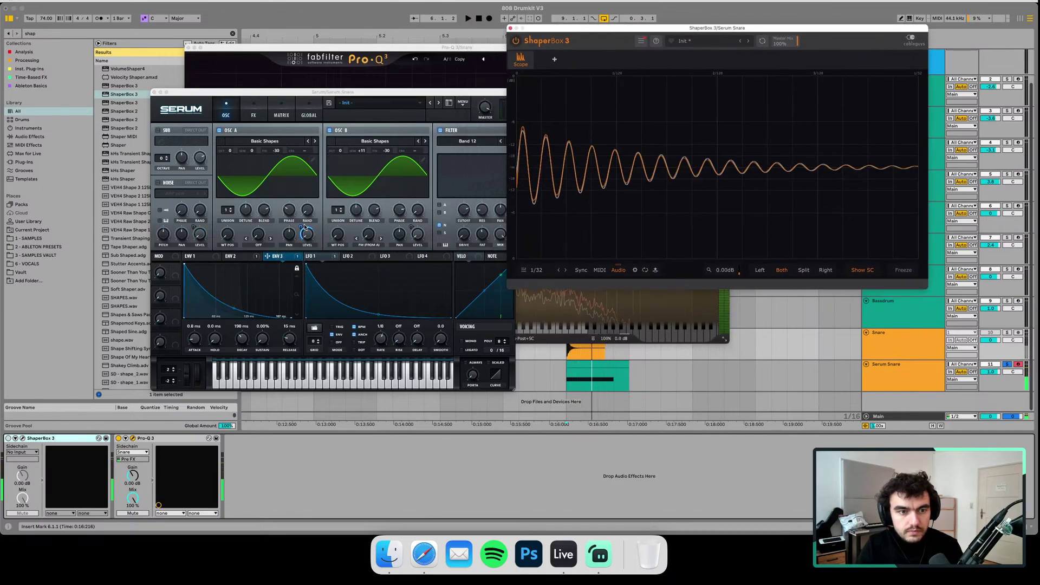
pyautogui.click(306, 226)
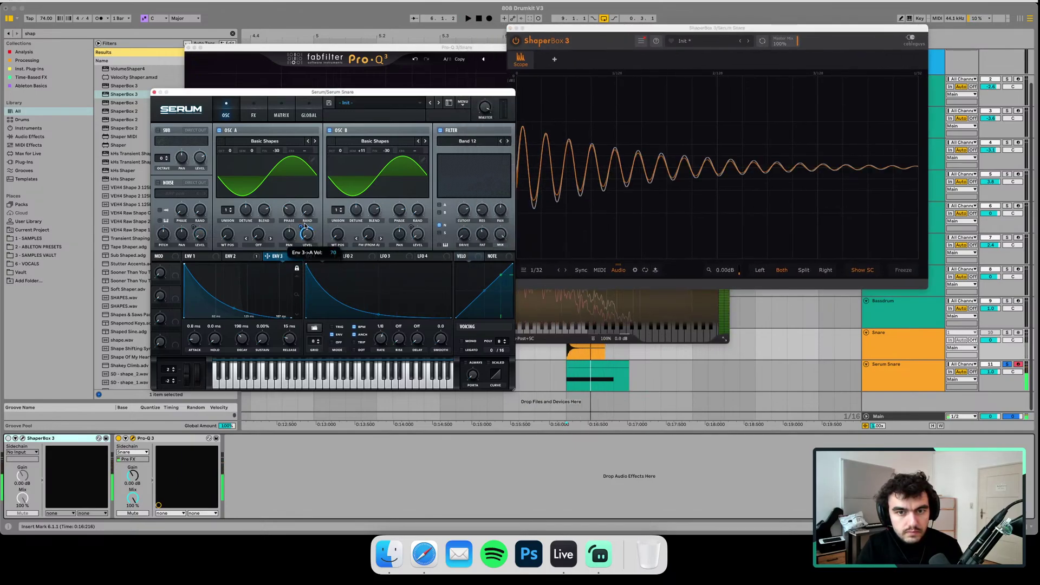
pyautogui.press('space')
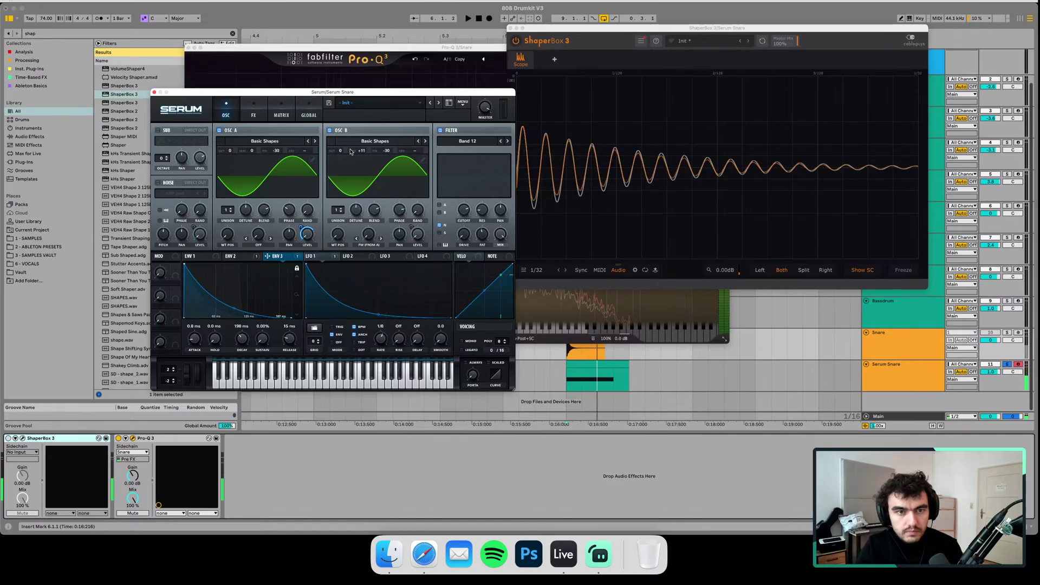
# - Compare the playing snare with oscillator B off and on, leaving it on, and recheck the waveform match
pyautogui.click(330, 131)
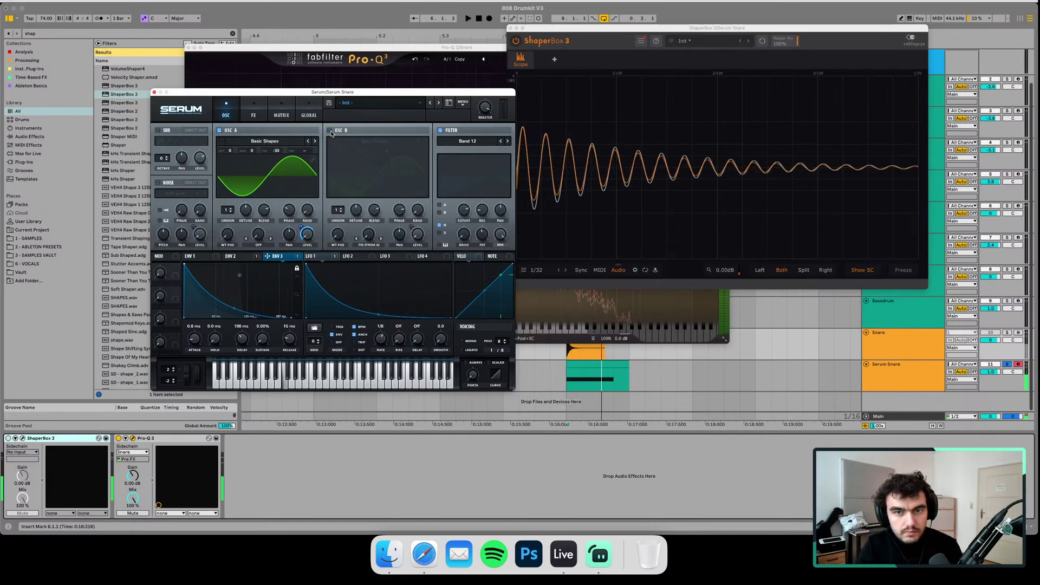
pyautogui.click(329, 130)
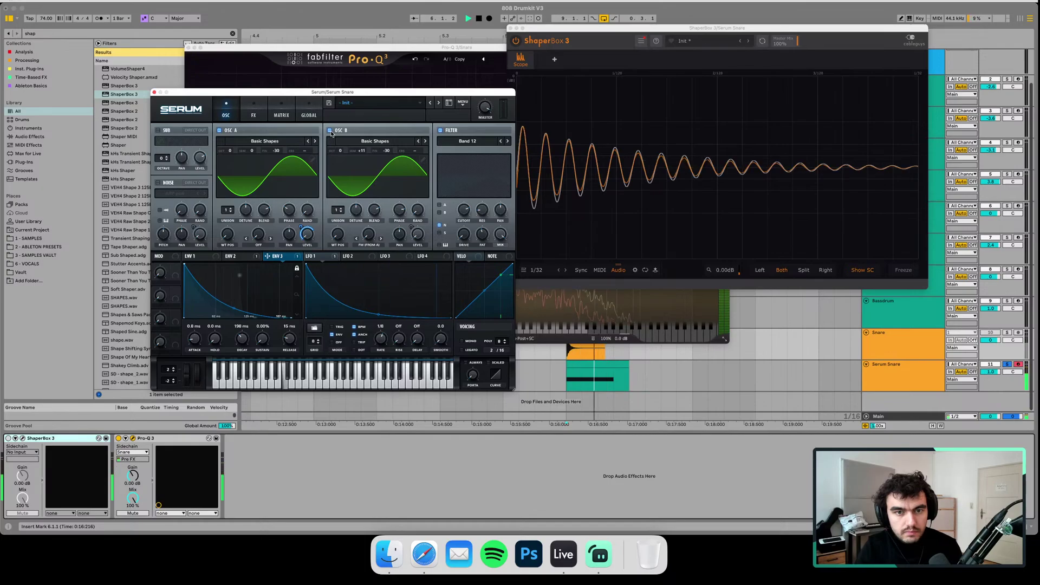
pyautogui.press('space')
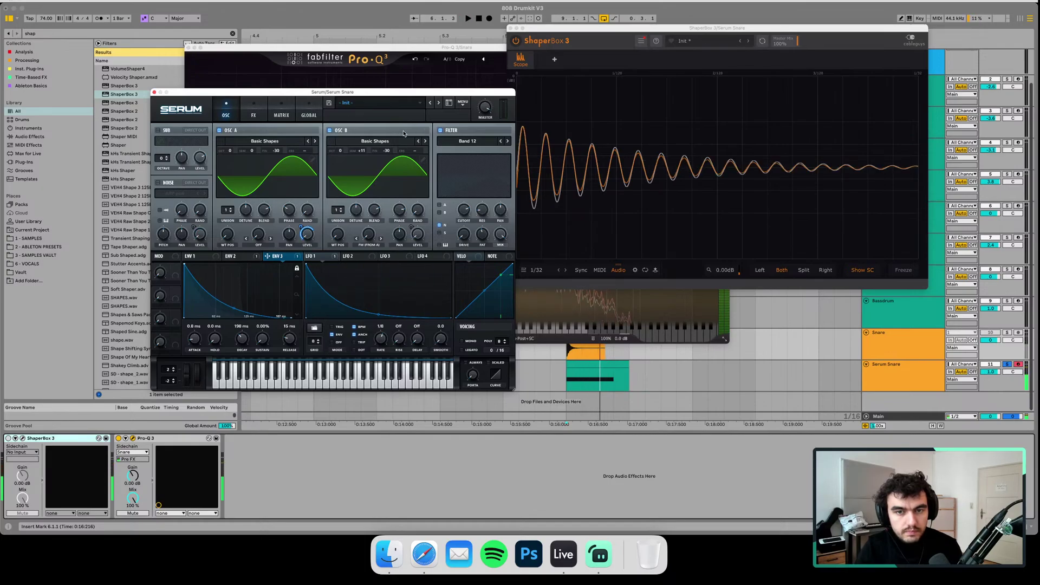
pyautogui.click(331, 131)
pyautogui.click(330, 131)
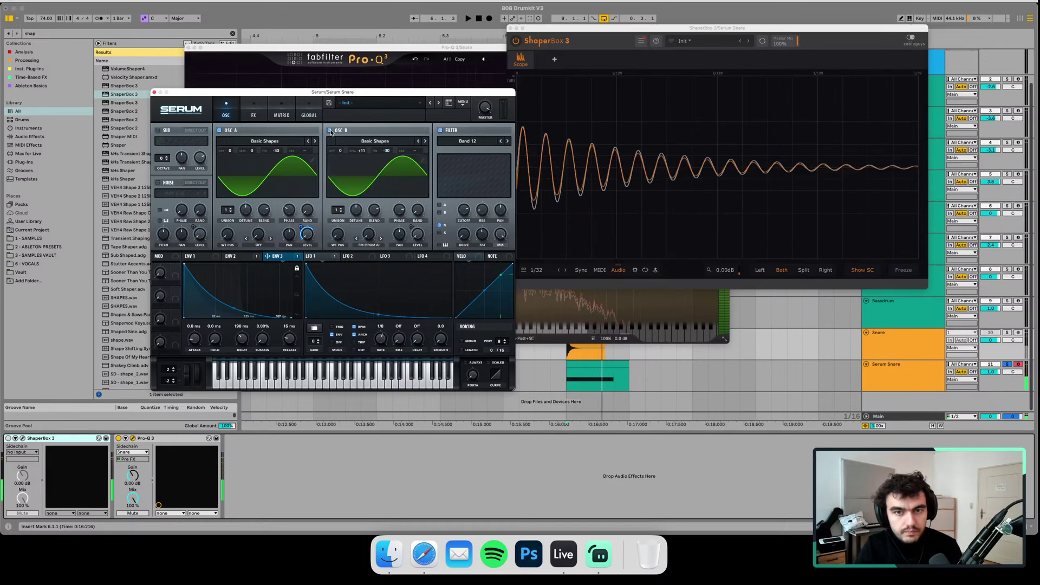
pyautogui.press('space')
pyautogui.click(586, 150)
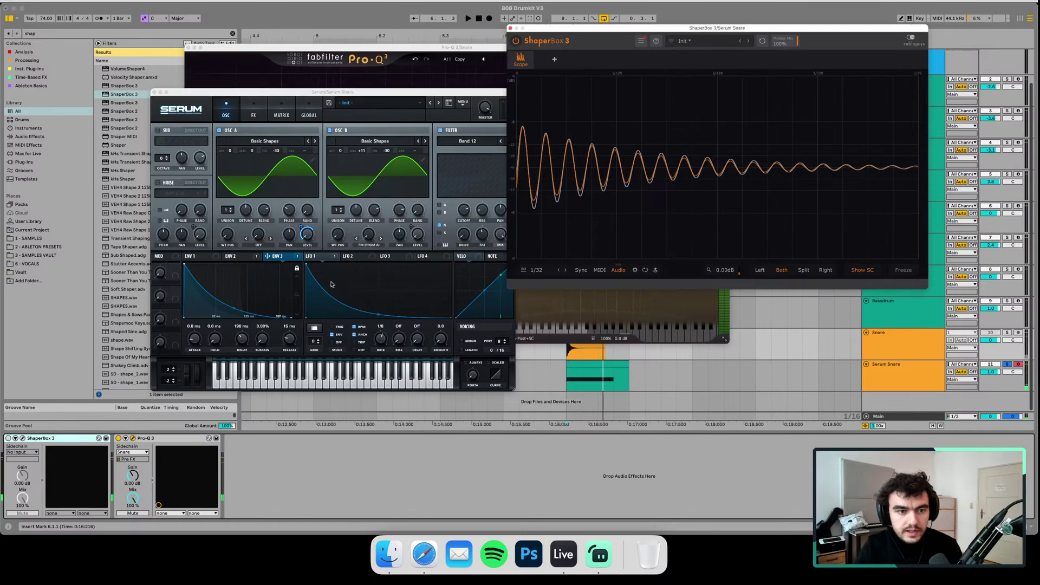
pyautogui.click(304, 227)
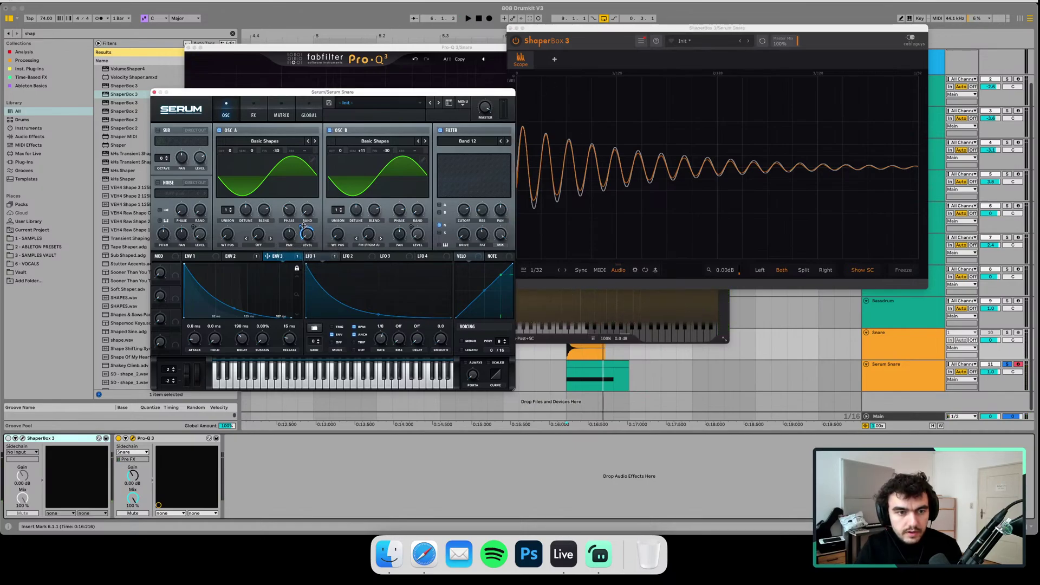
pyautogui.press('space')
pyautogui.press('space')
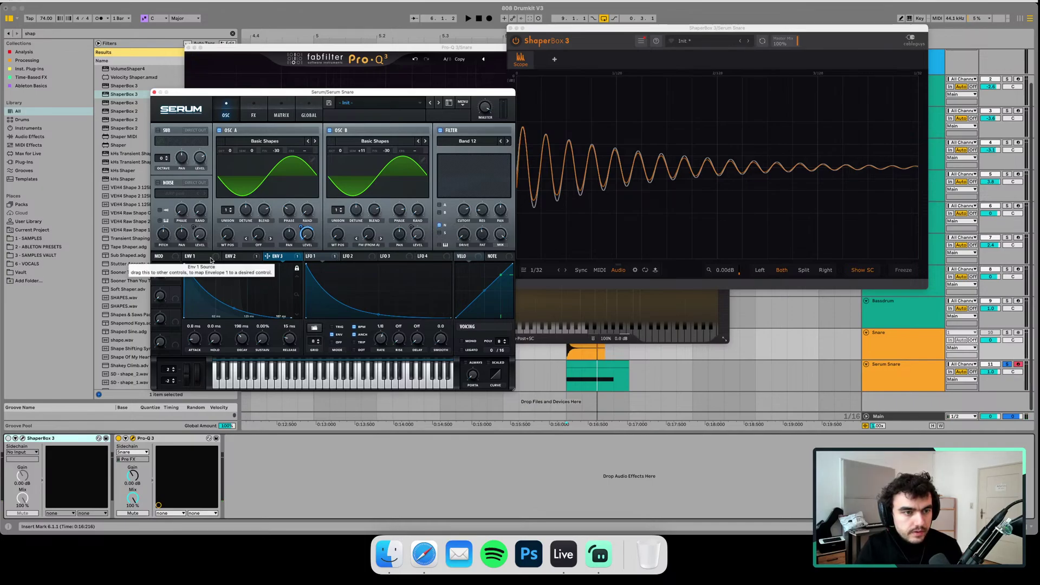
# - Turn the noise oscillator back on and display LFO 1's curve, replaying the snare to check the noise layer
pyautogui.click(157, 183)
pyautogui.press('space')
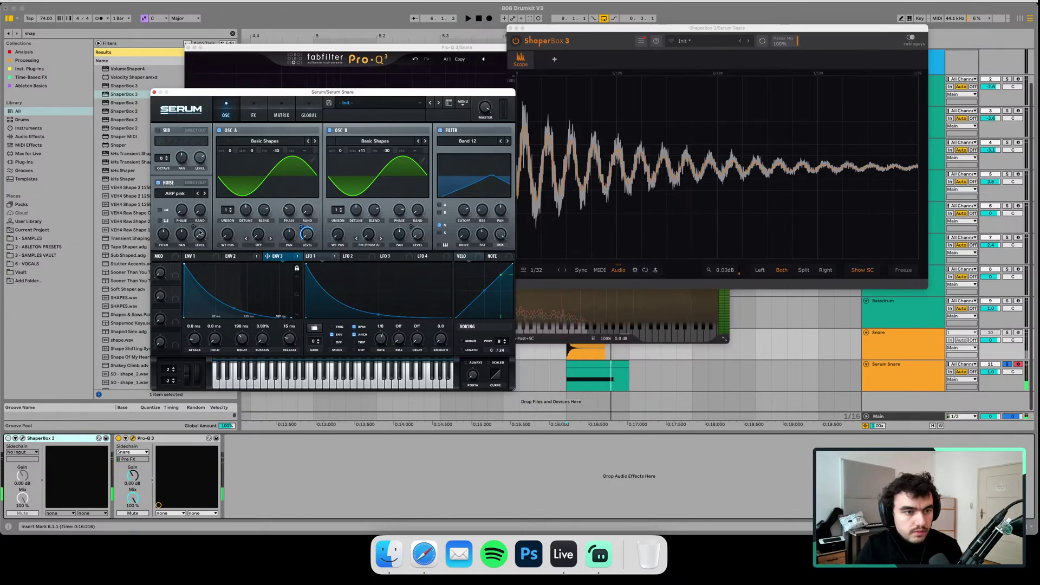
pyautogui.click(232, 259)
pyautogui.click(194, 258)
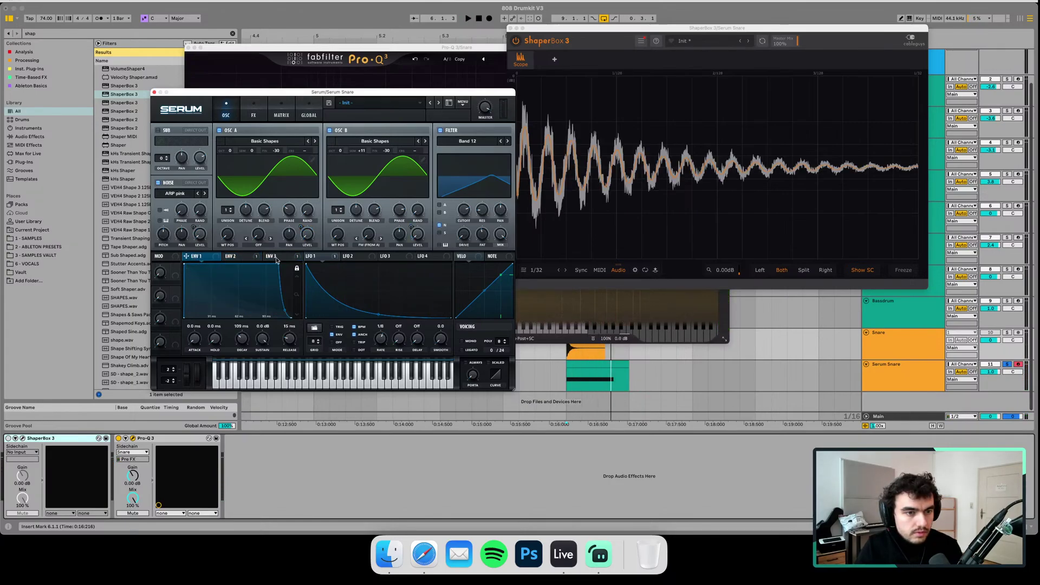
pyautogui.click(323, 258)
pyautogui.press('space')
pyautogui.moveTo(194, 229)
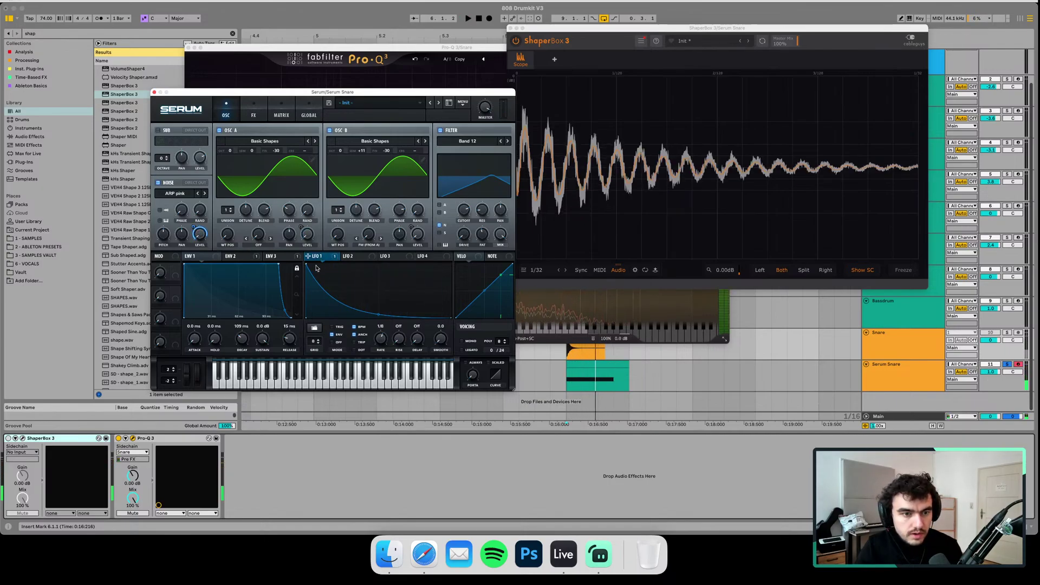
# - Delete Pro-Q 3 from the original Snare track and replay both snares to compare their waveforms on the scope
pyautogui.click(896, 364)
pyautogui.click(150, 439)
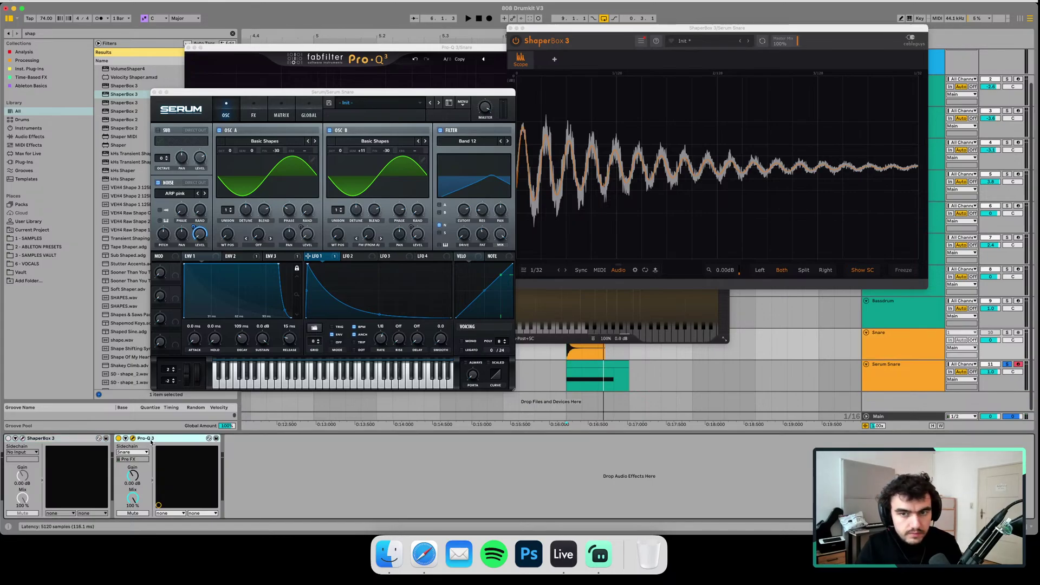
pyautogui.press('Delete')
pyautogui.press('space')
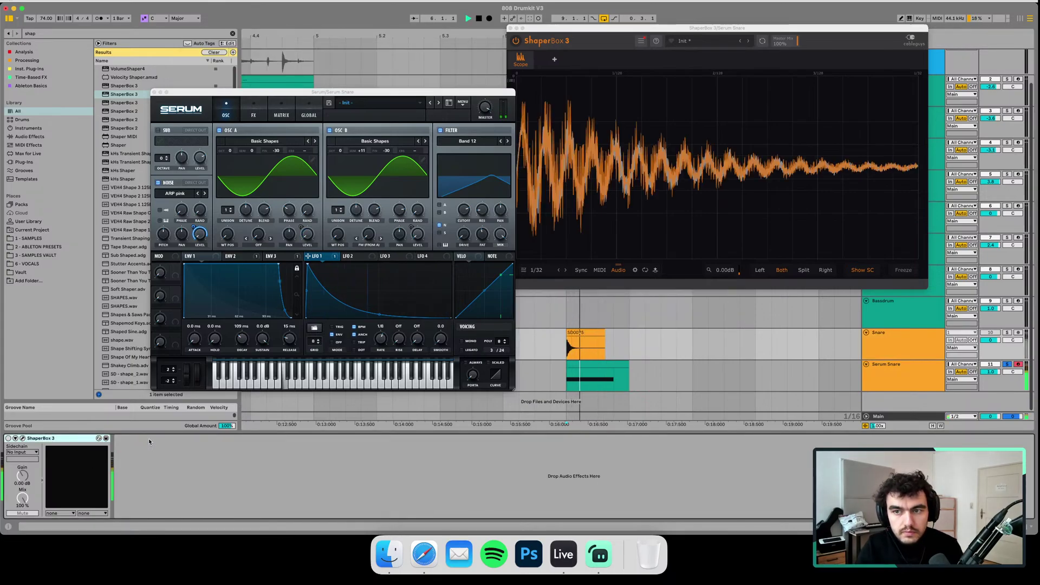
pyautogui.press('space')
pyautogui.press('space')
pyautogui.press('space')
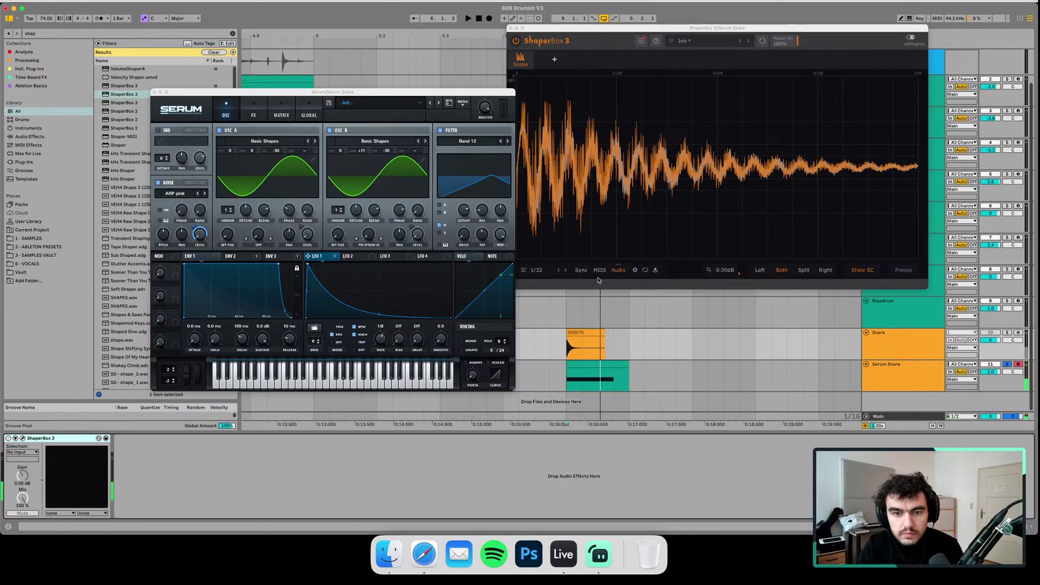
# - Set the ShaperBox scope length to 1/16 and replay the snare
pyautogui.click(558, 270)
pyautogui.click(558, 270)
pyautogui.press('space')
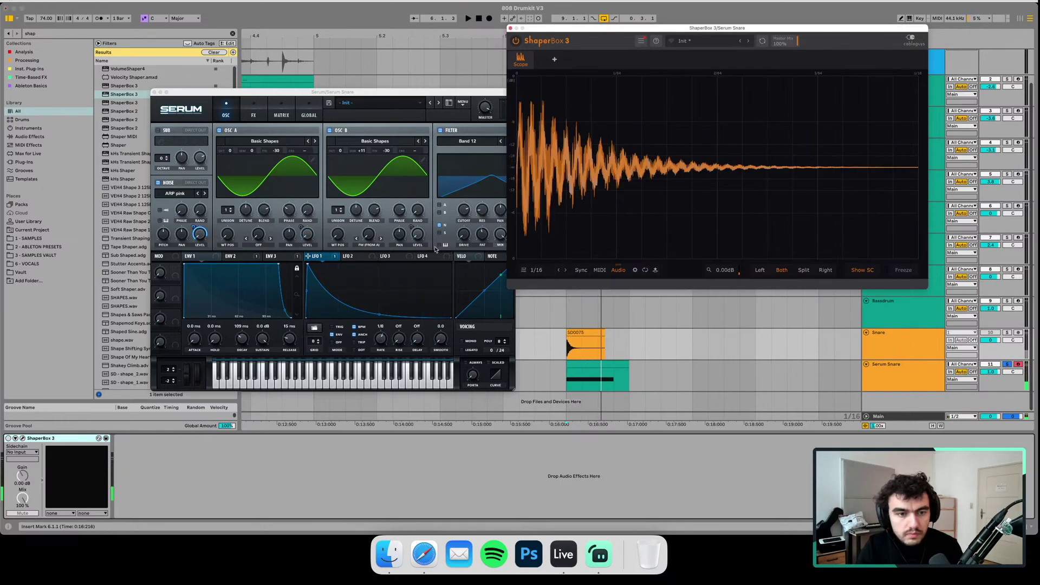
# - Adjust LFO 1's decay curve for the noise level, replaying the snare to compare against the original on the scope
pyautogui.click(377, 321)
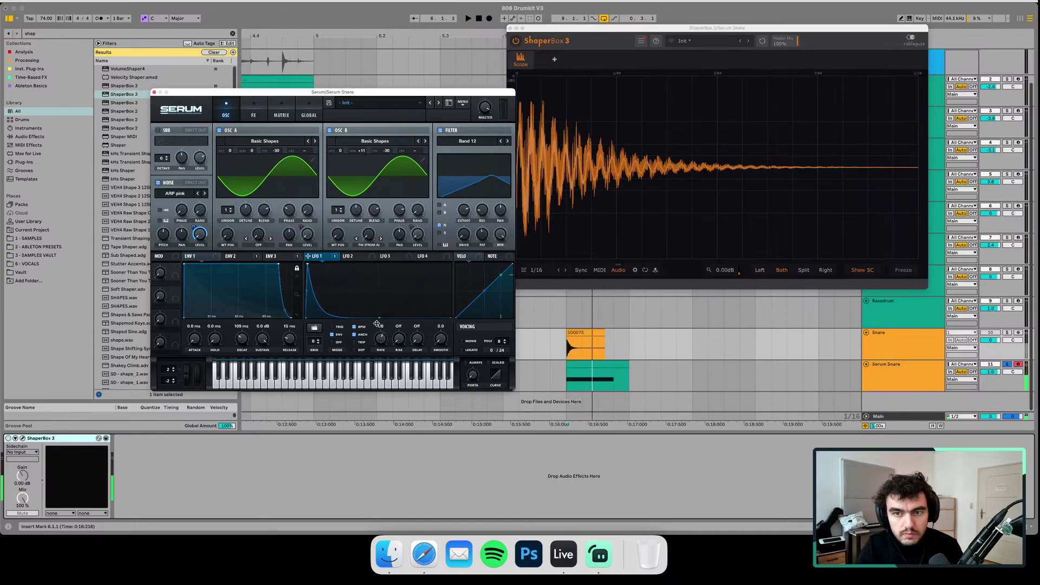
pyautogui.press('space')
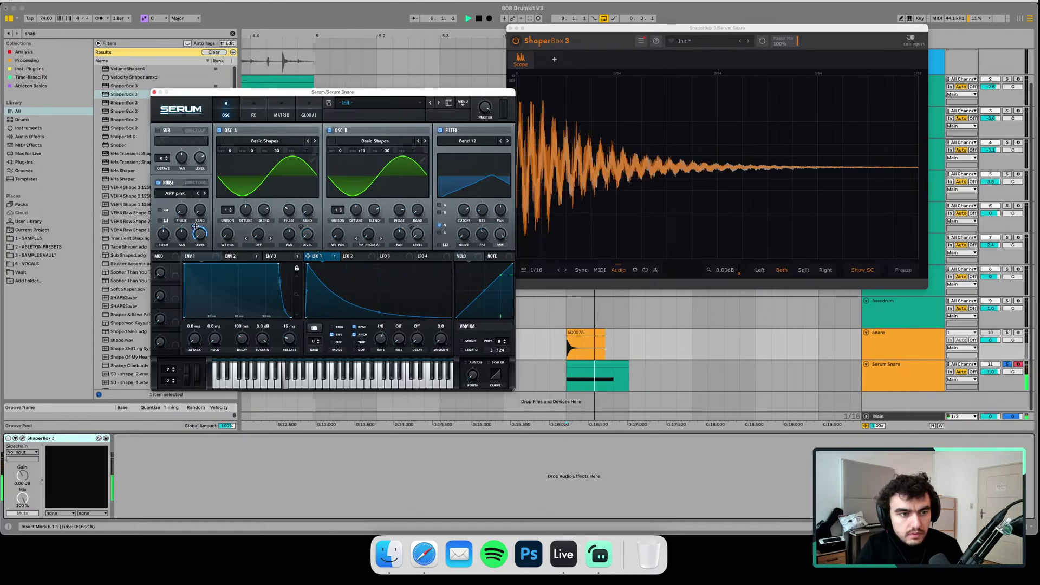
pyautogui.press('space')
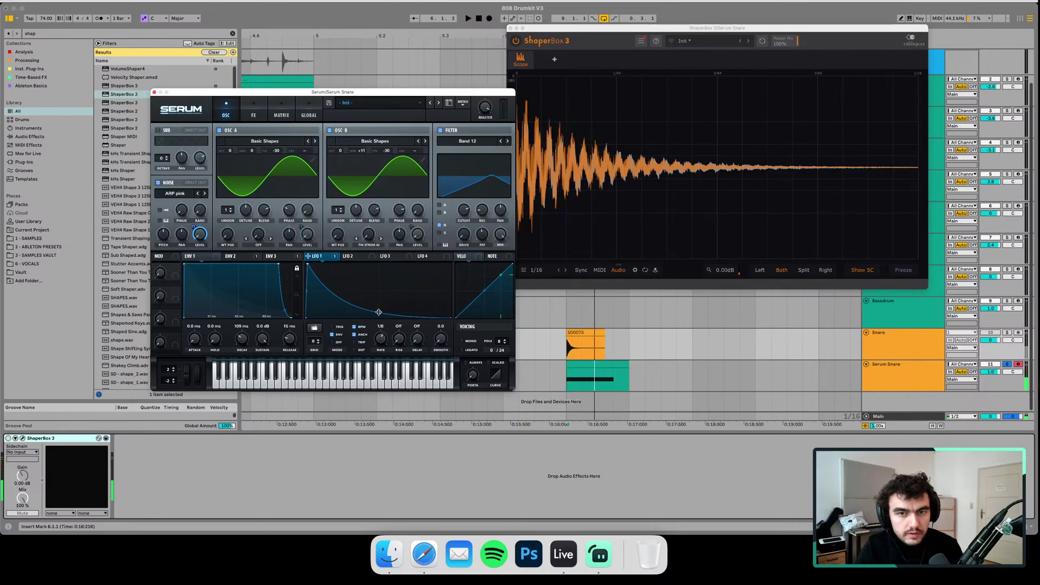
pyautogui.press('space')
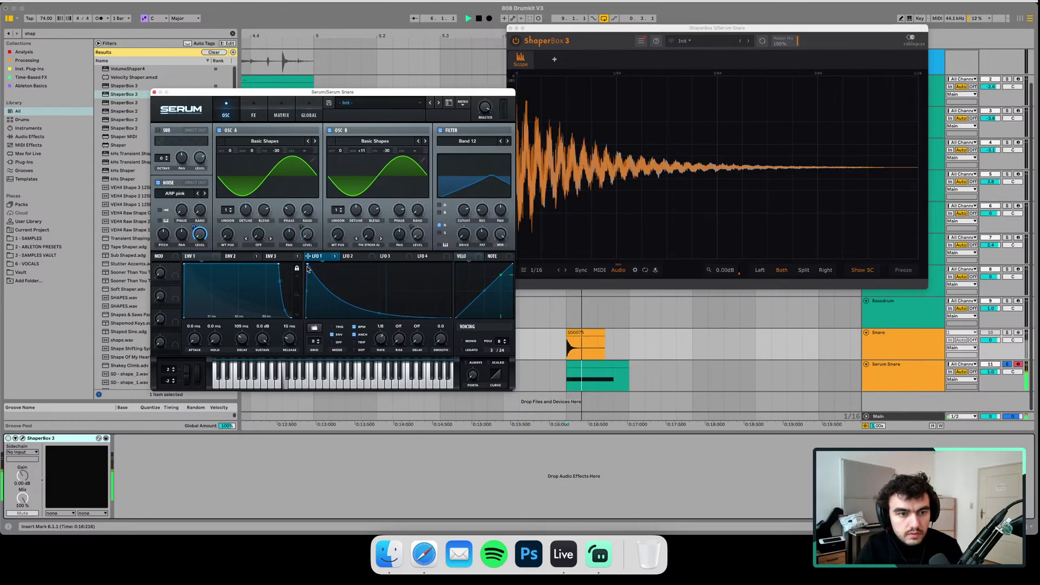
pyautogui.press('space')
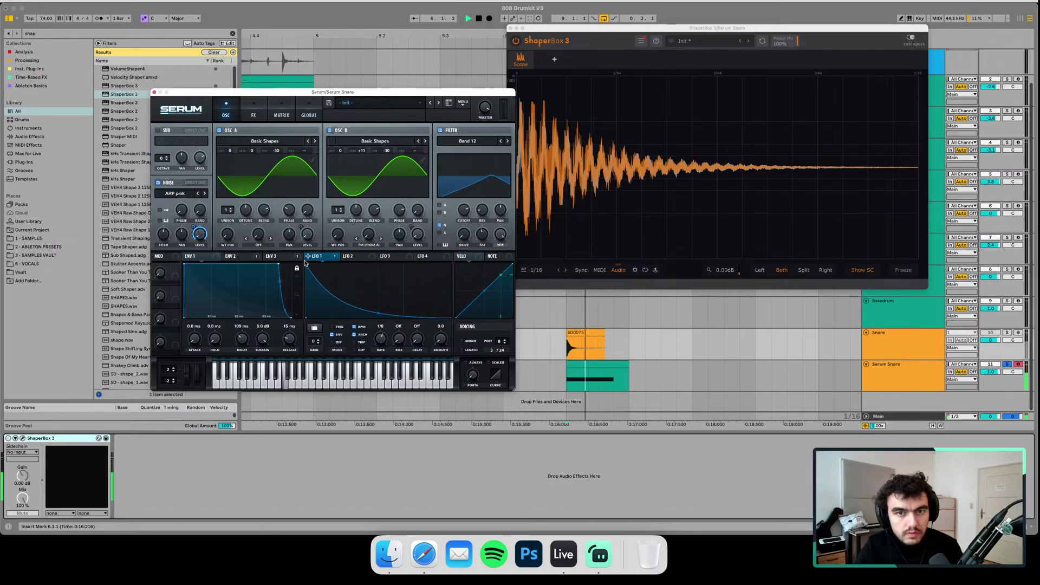
pyautogui.press('space')
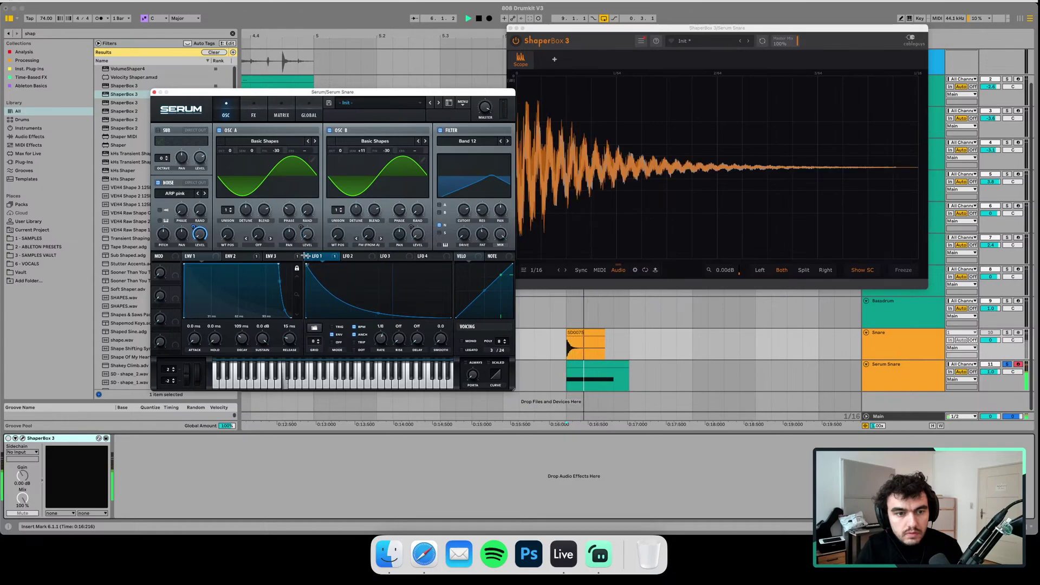
# - Move the ShaperBox 3 window aside, then close both the ShaperBox 3 and Serum windows
pyautogui.moveTo(563, 30); pyautogui.dragTo(610, 35)
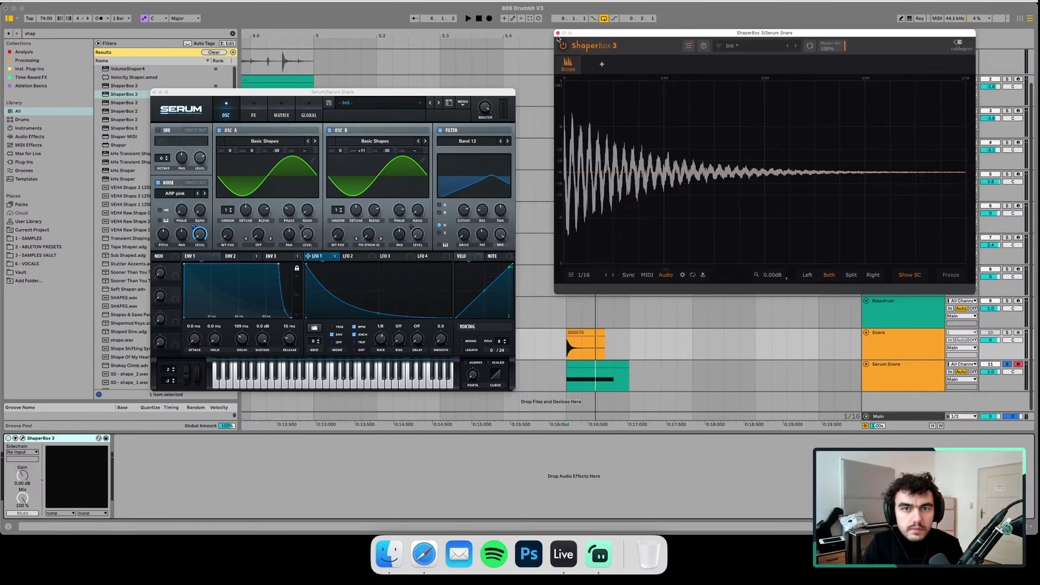
pyautogui.click(558, 33)
pyautogui.click(154, 93)
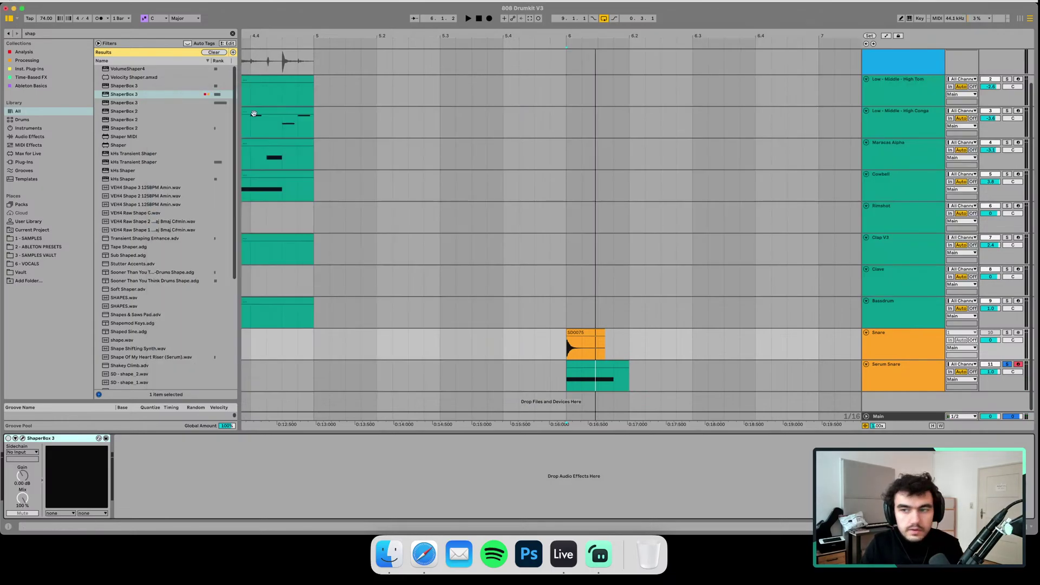
pyautogui.click(883, 295)
pyautogui.click(889, 319)
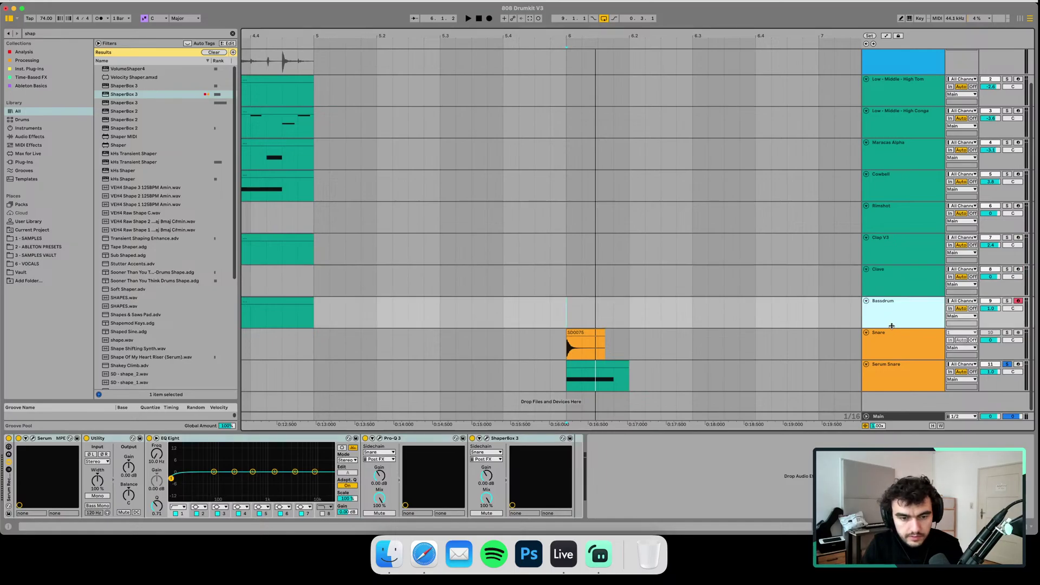
pyautogui.click(379, 438)
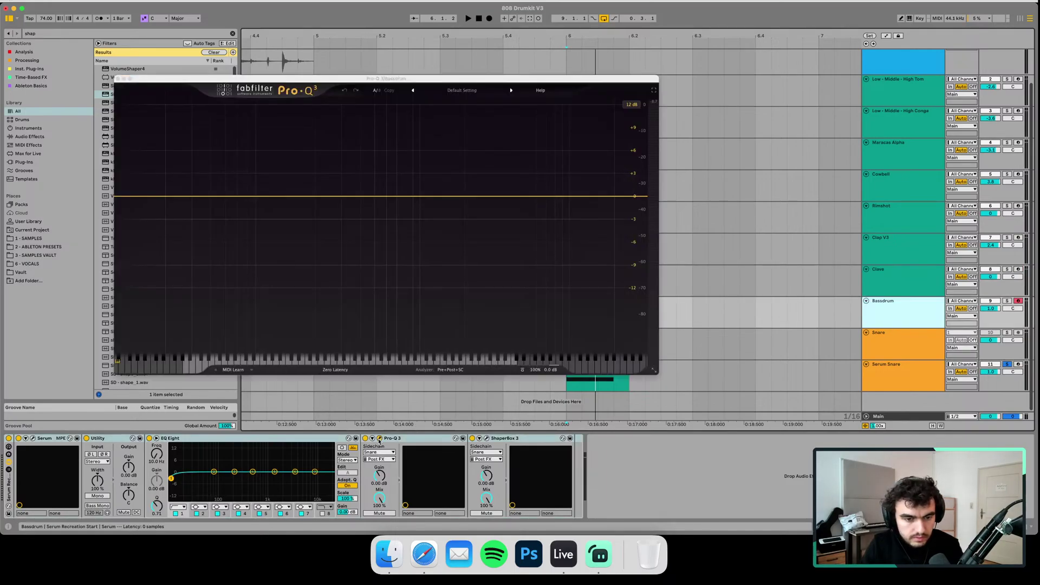
pyautogui.click(379, 438)
pyautogui.click(567, 343)
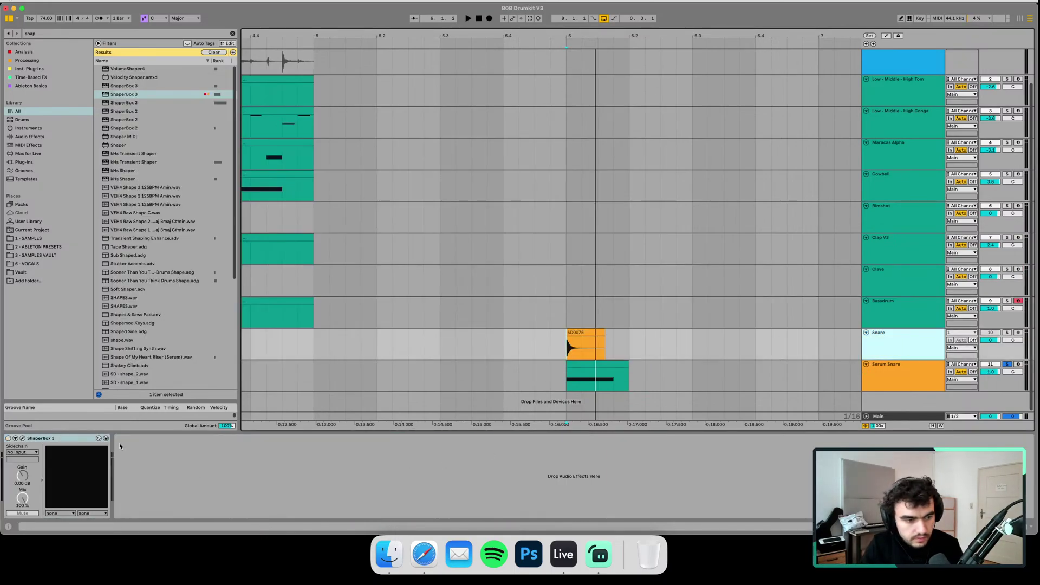
pyautogui.click(591, 406)
pyautogui.click(833, 368)
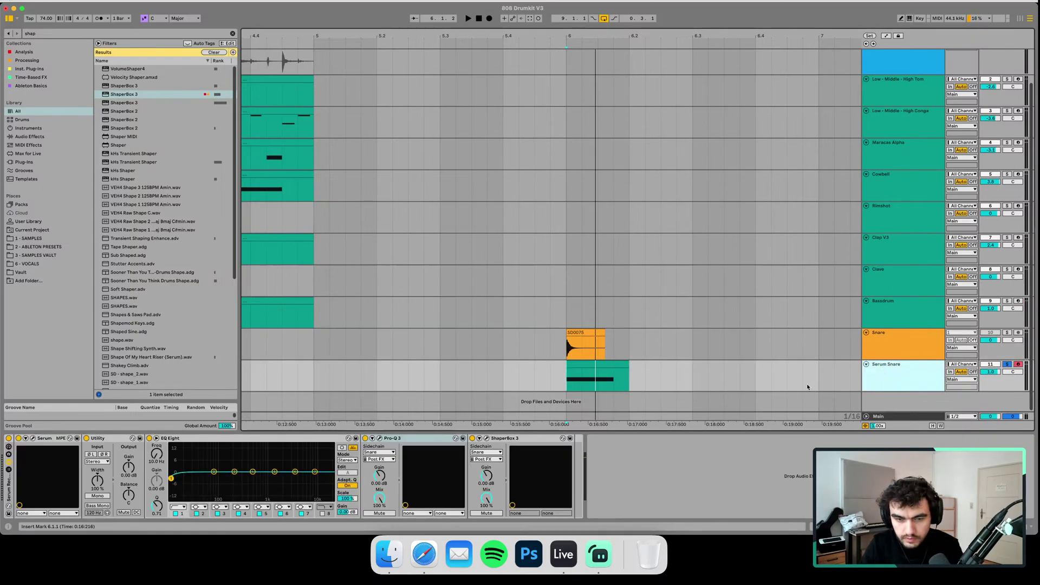
pyautogui.click(380, 439)
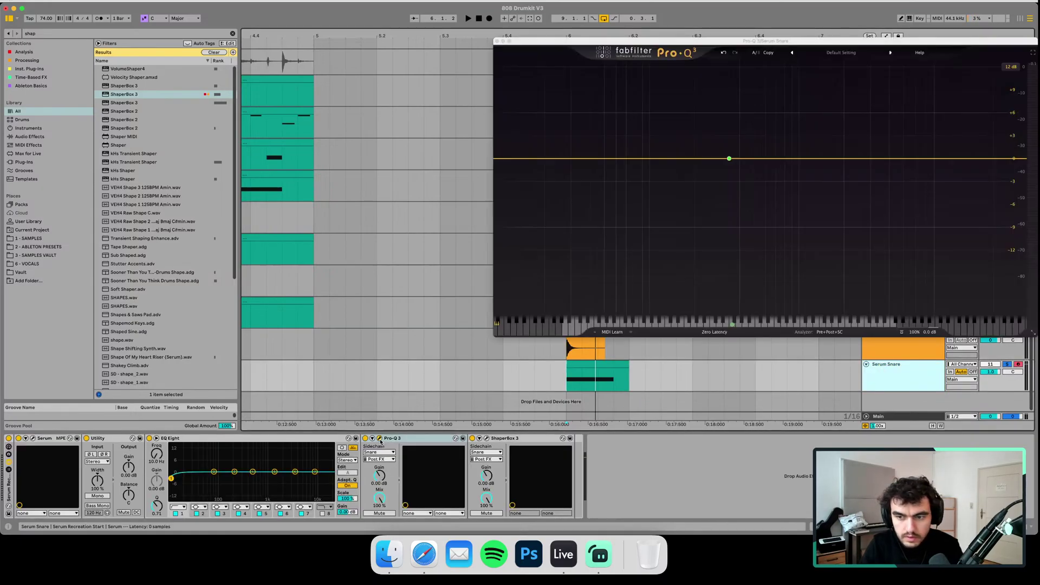
pyautogui.click(380, 439)
# - Examine the Main track's effect chain, including spiff and Pro-Q 3
pyautogui.click(888, 416)
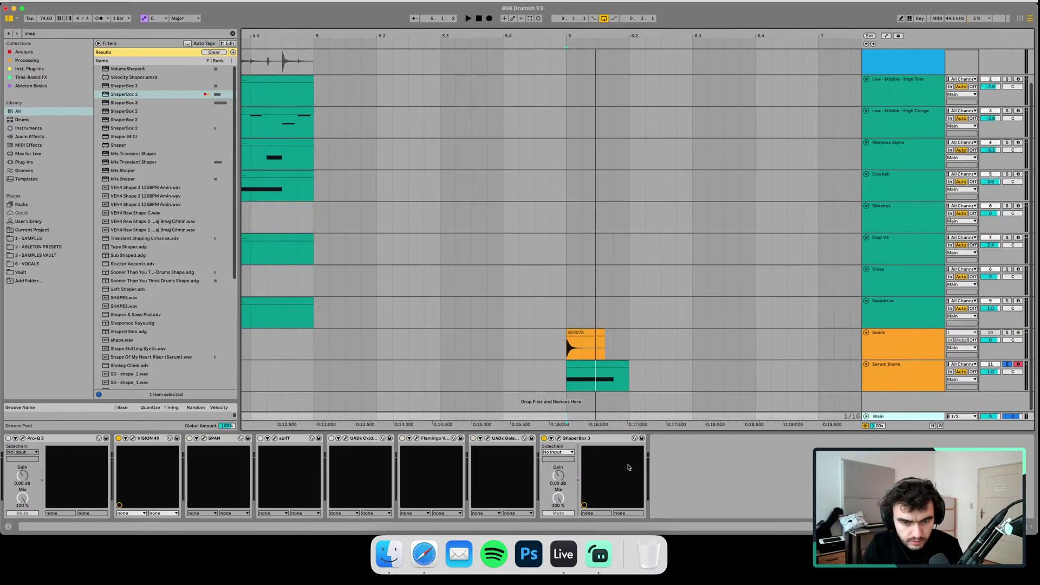
pyautogui.click(285, 439)
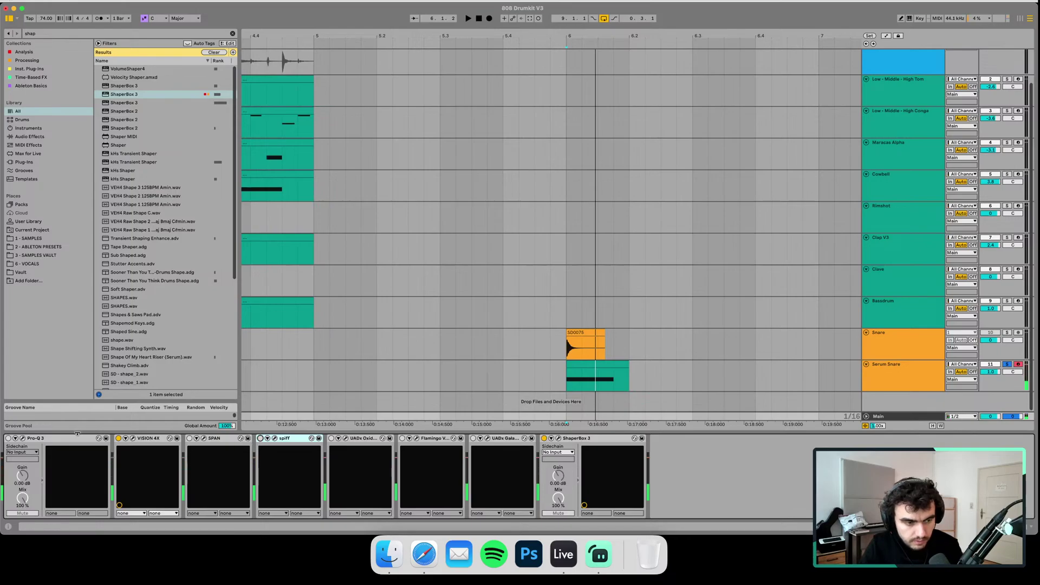
pyautogui.click(23, 438)
pyautogui.click(22, 438)
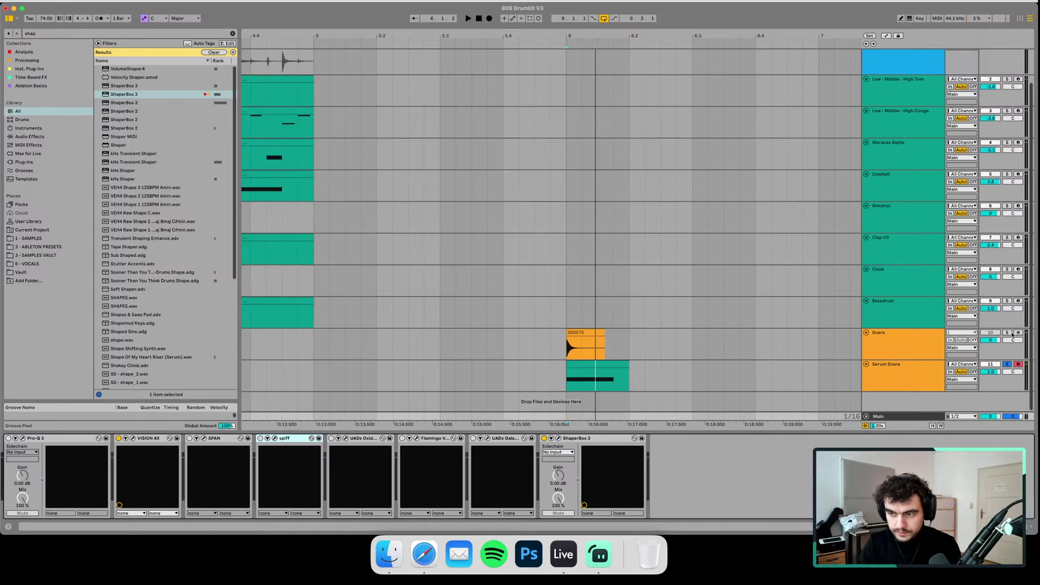
# - Compare the original Snare and Serum Snare by soloing them alternately during playback, ending with Serum Snare soloed
pyautogui.click(1008, 365)
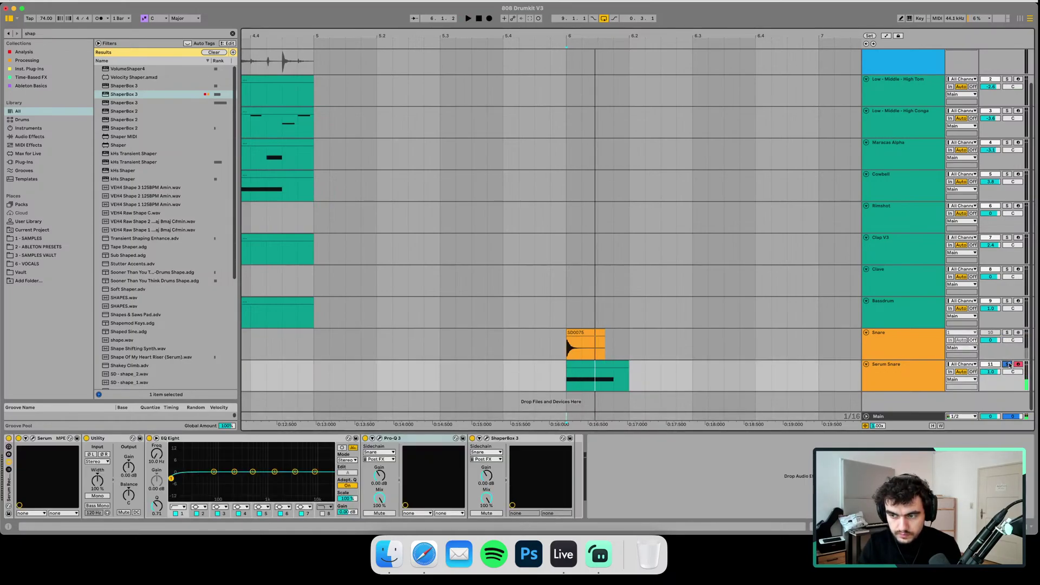
pyautogui.click(1008, 334)
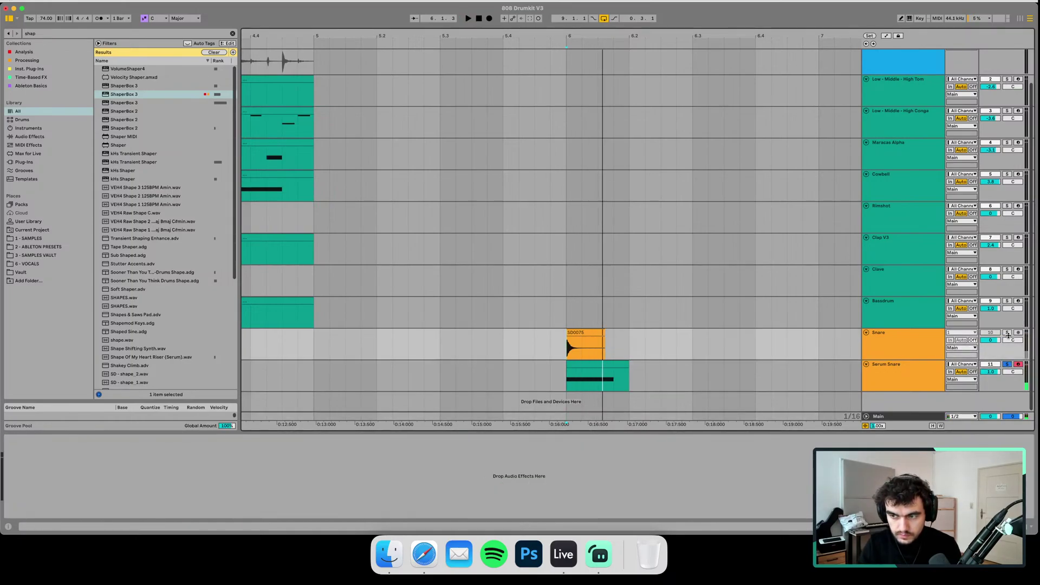
pyautogui.click(1007, 364)
pyautogui.click(922, 379)
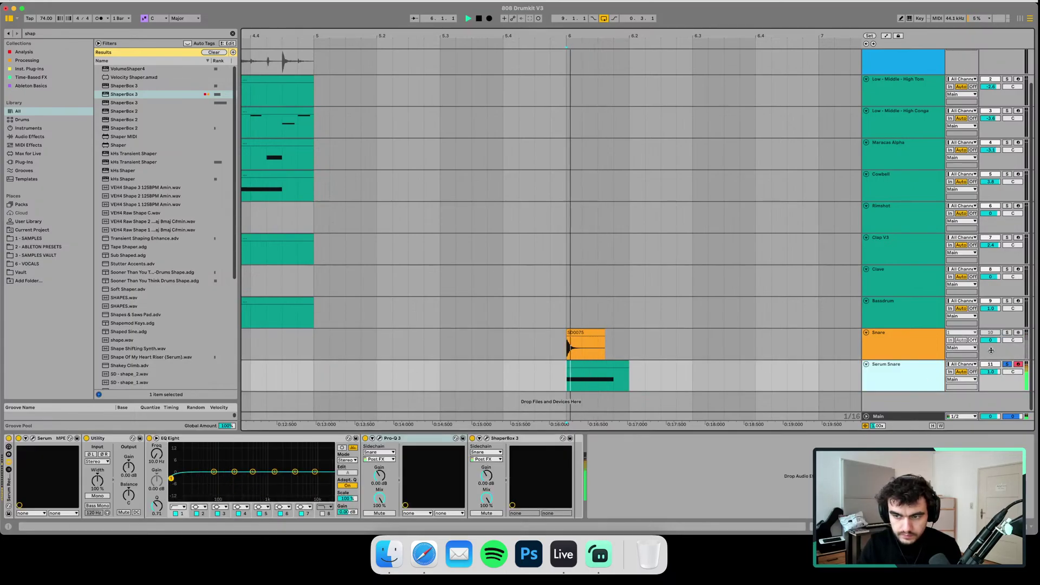
pyautogui.click(1006, 334)
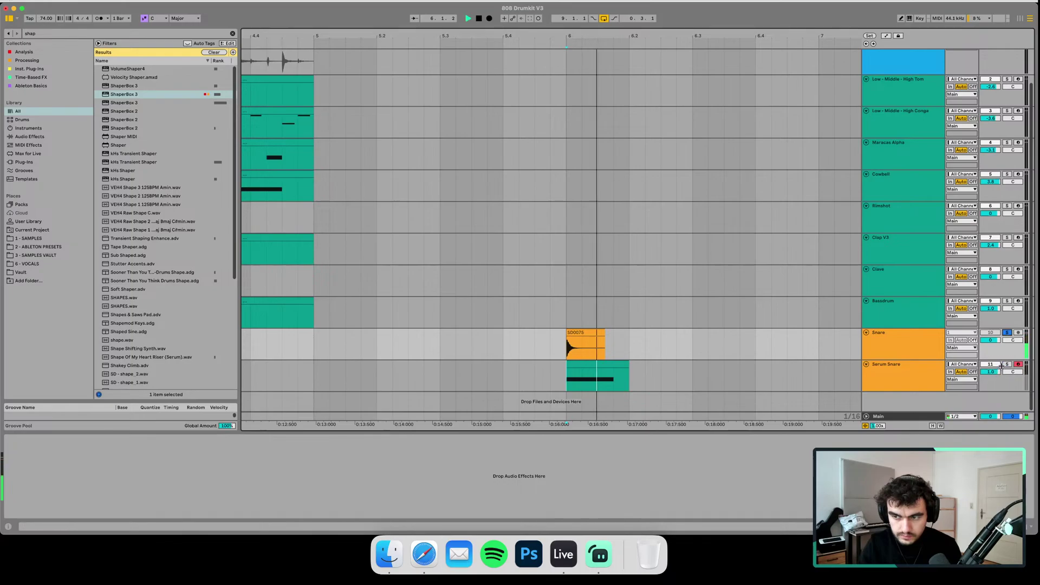
pyautogui.click(1006, 364)
pyautogui.press('space')
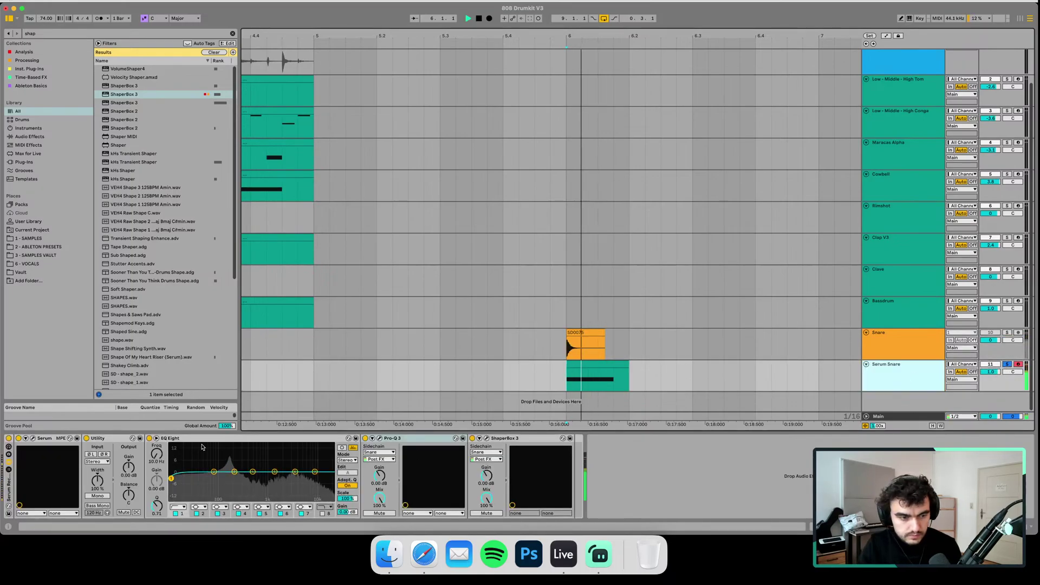
# - Reopen Serum on the Serum Snare track and pull LFO 1's decay tail down to a low point near the curve's end during playback
pyautogui.click(33, 438)
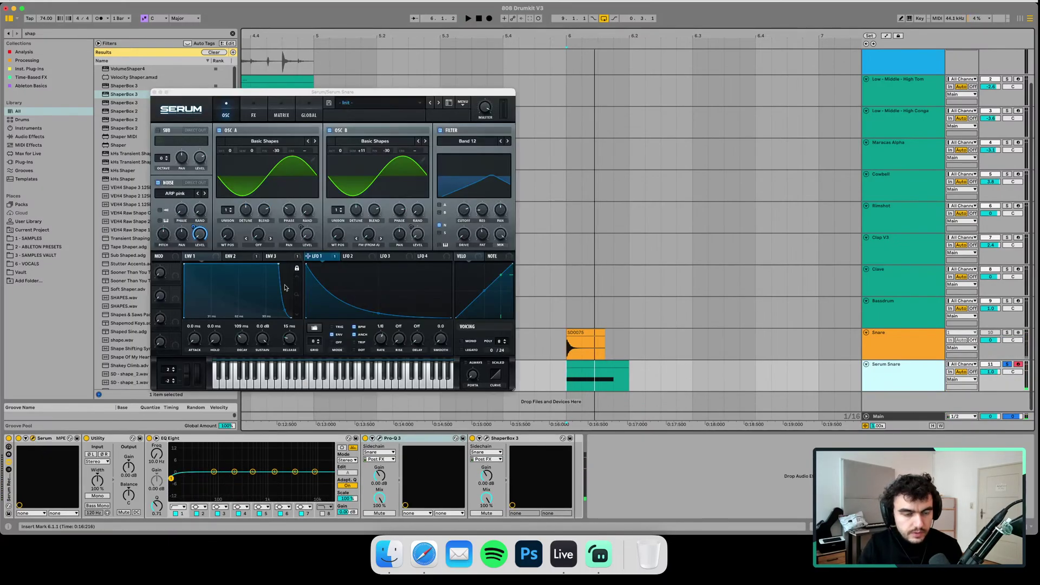
pyautogui.click(377, 314)
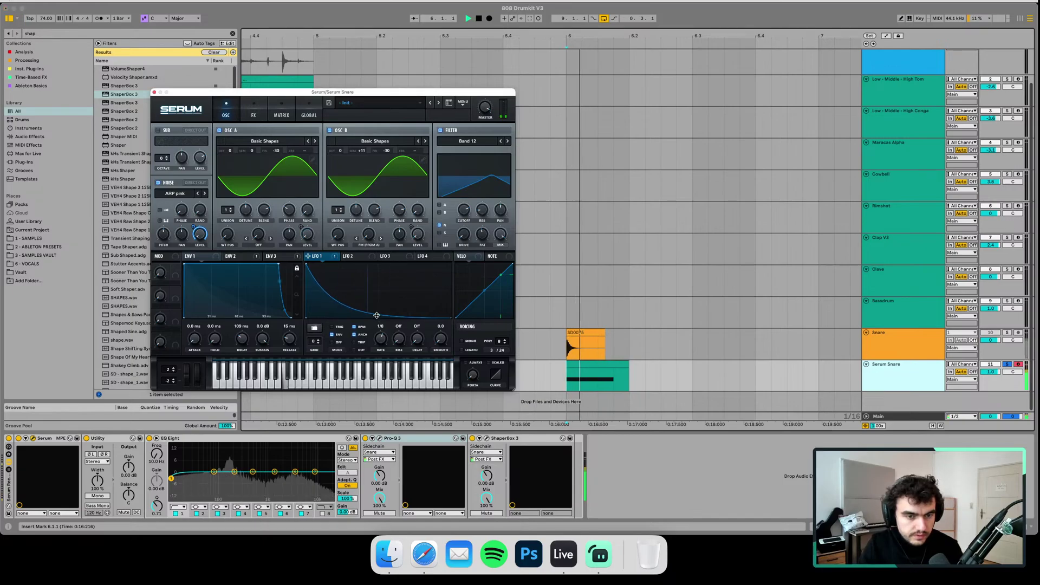
pyautogui.press('space')
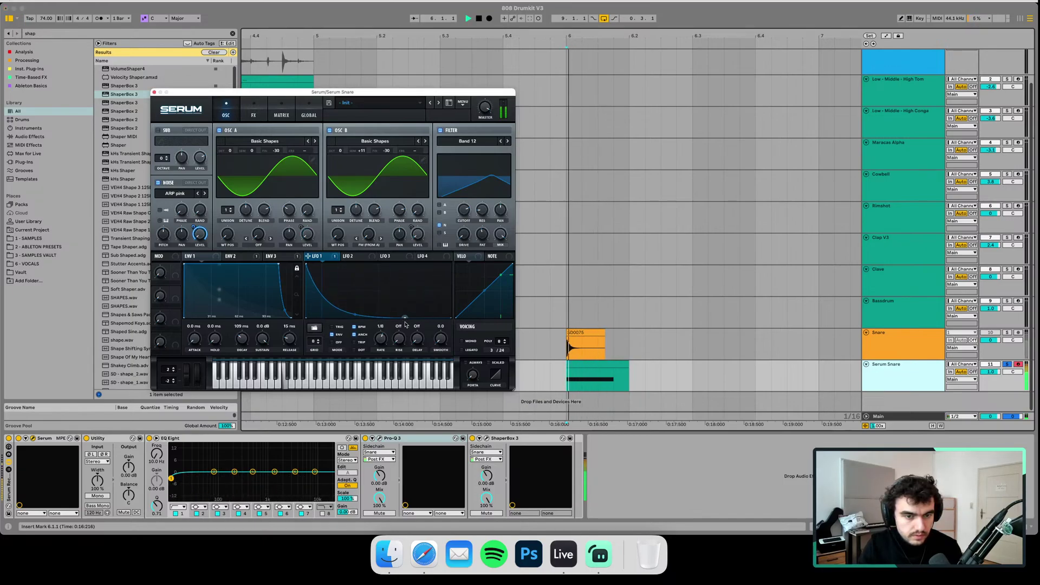
pyautogui.press('space')
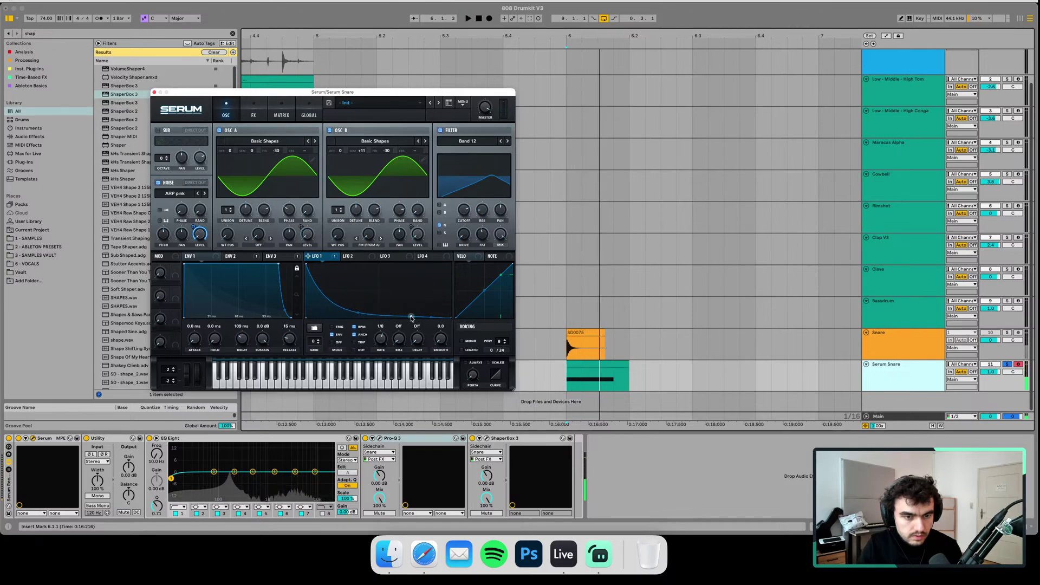
pyautogui.press('space')
pyautogui.press('space')
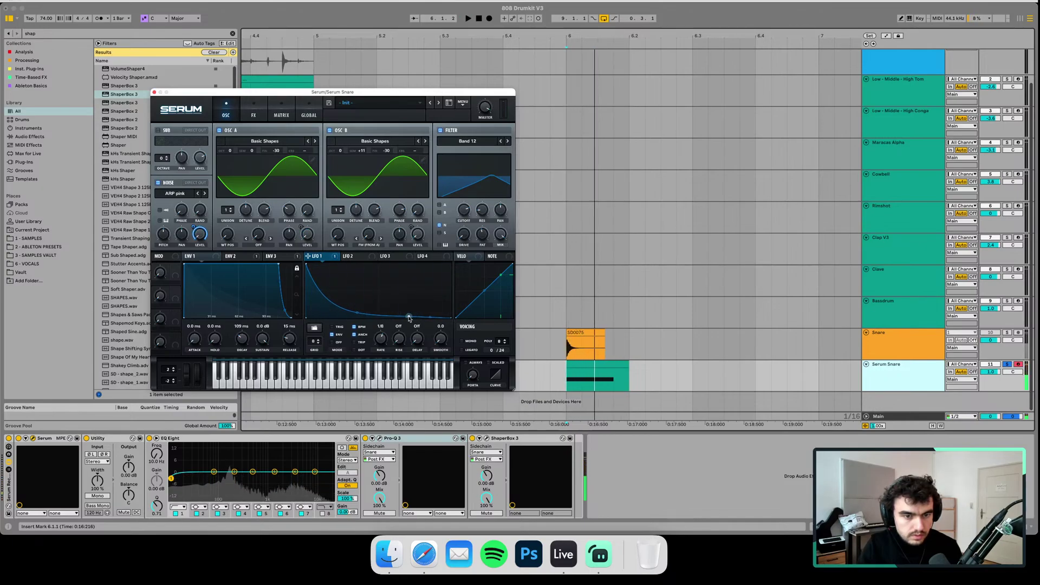
pyautogui.press('space')
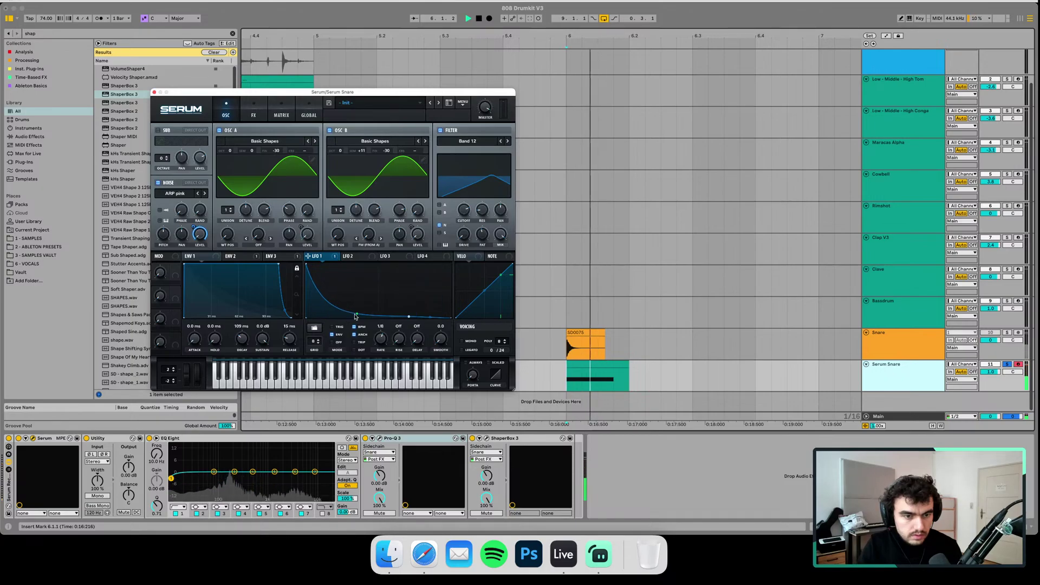
# - Reposition LFO 1's starting point and bend the curve into a steep, concave decay
pyautogui.moveTo(321, 286); pyautogui.dragTo(313, 264)
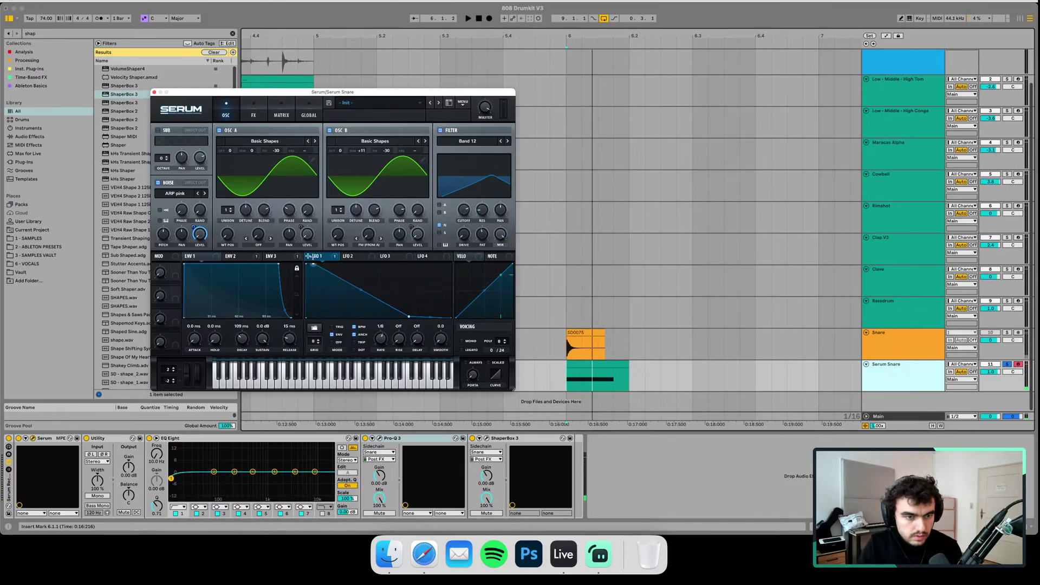
pyautogui.moveTo(358, 290); pyautogui.dragTo(355, 302)
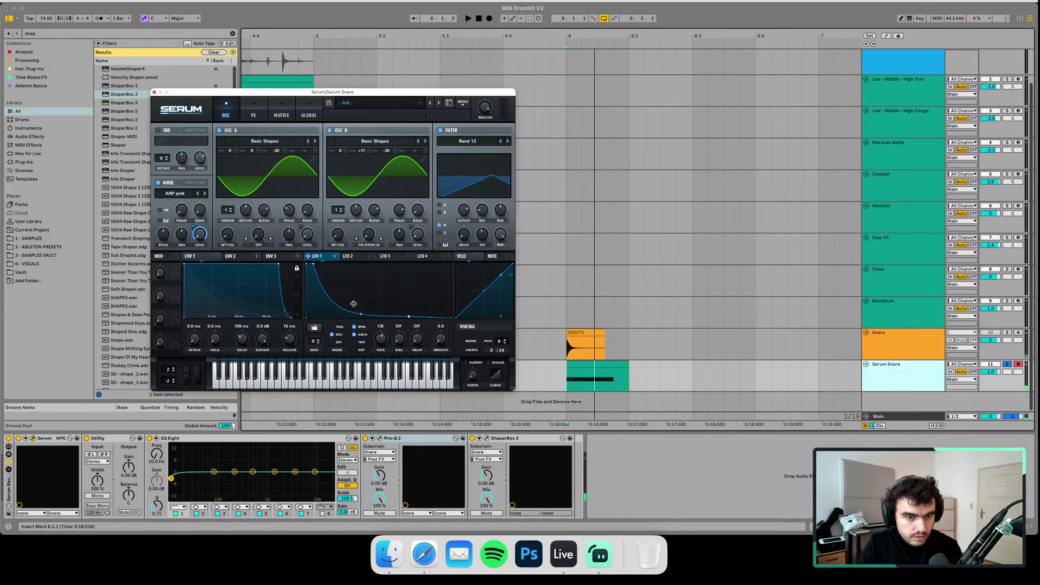
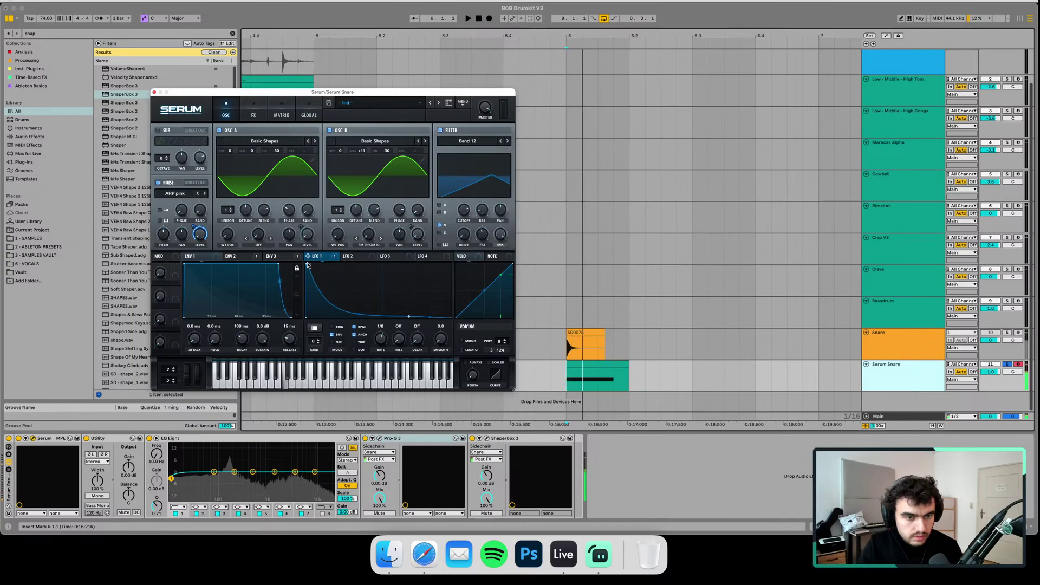
pyautogui.press('space')
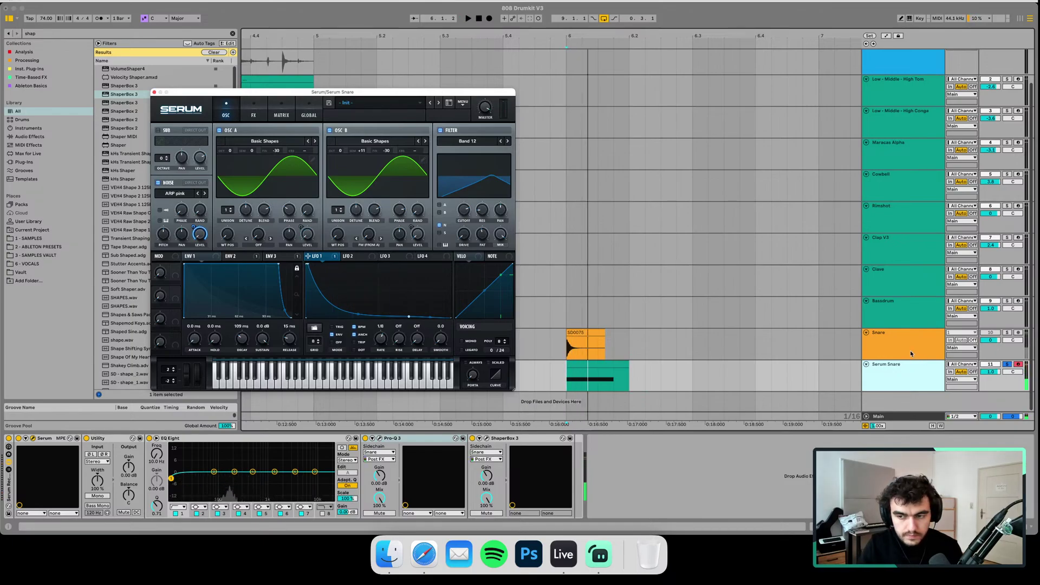
# - Play the Serum Snare repeatedly to judge the reshaped LFO 1 decay by ear
pyautogui.click(909, 350)
pyautogui.click(896, 367)
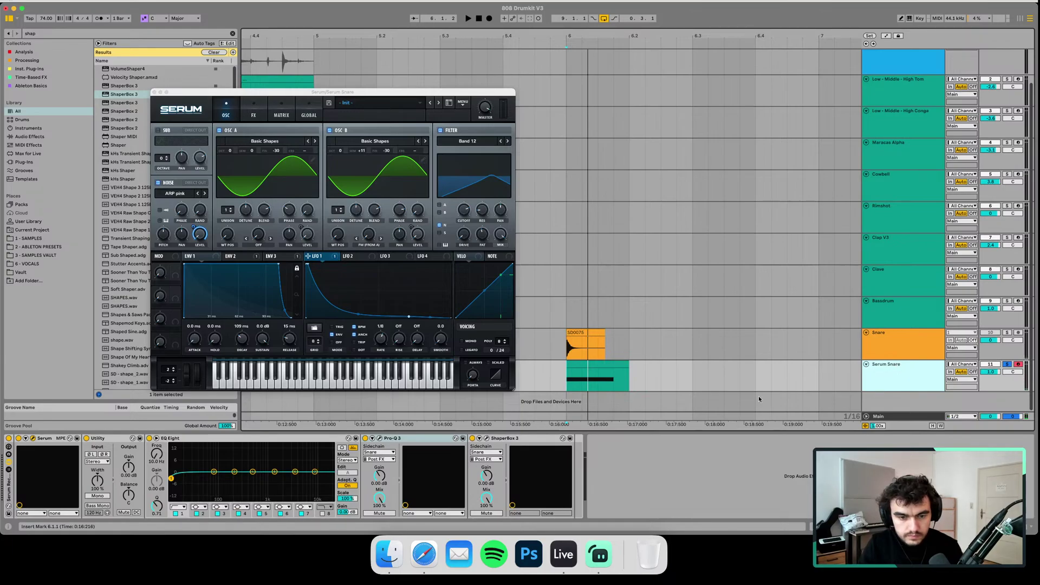
pyautogui.press('space')
pyautogui.press('space')
pyautogui.press('space')
pyautogui.press('space')
pyautogui.press('space')
pyautogui.press('space')
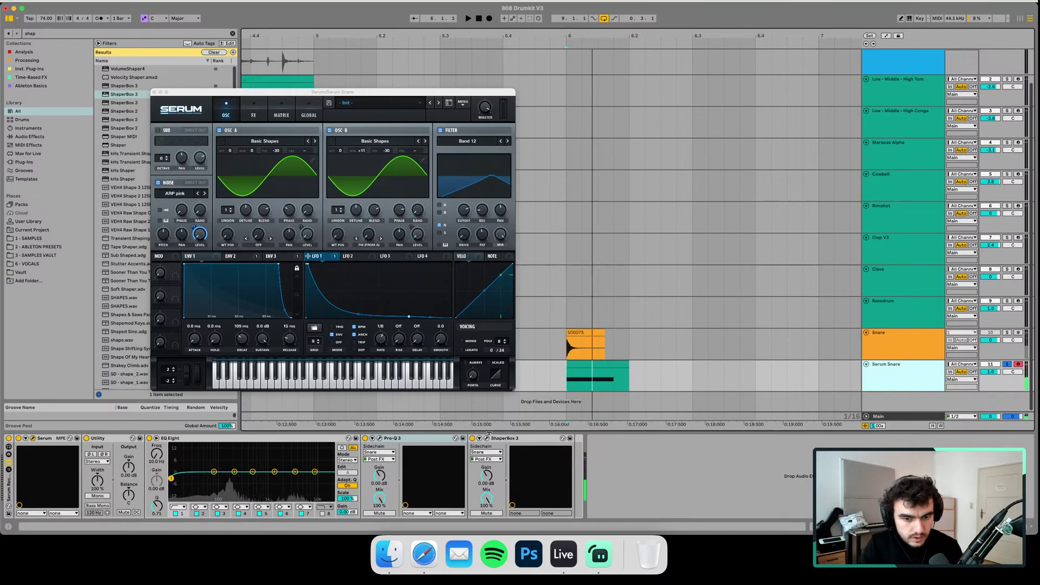
# - Open ShaperBox 3 on the Serum Snare track and examine its scope against the original snare during playback
pyautogui.click(487, 437)
pyautogui.press('space')
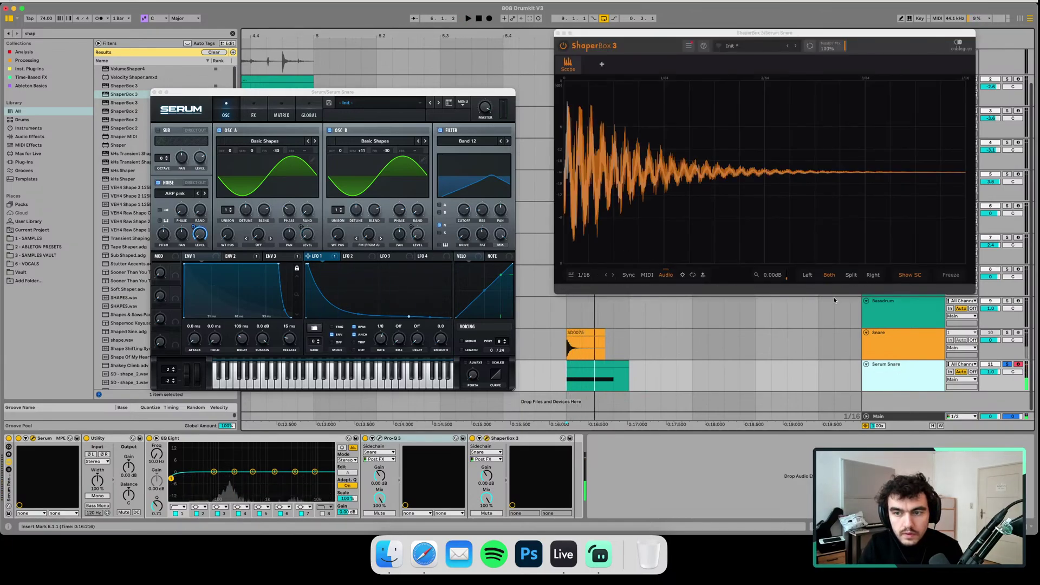
pyautogui.click(900, 276)
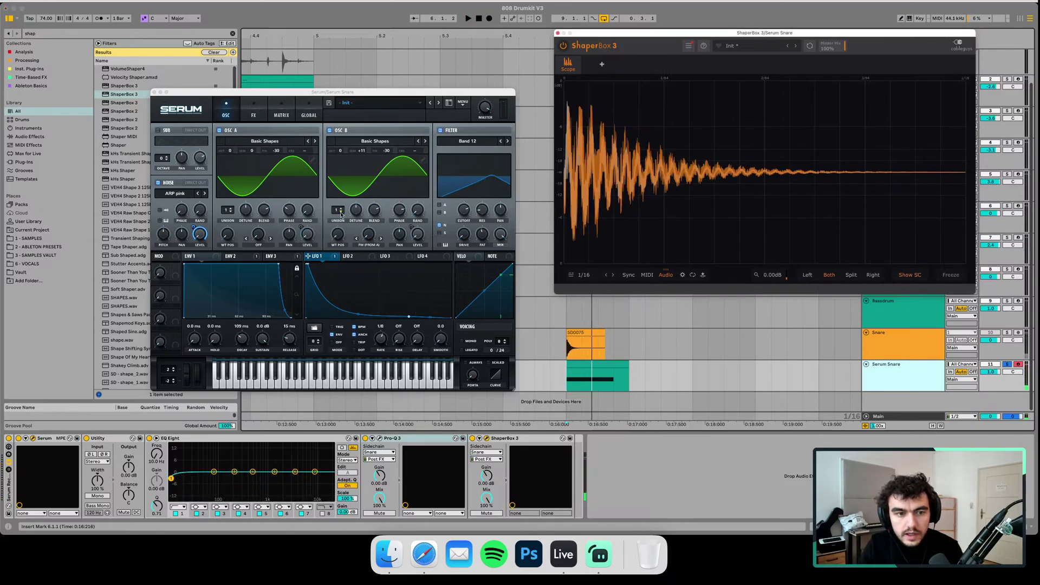
# - Add a brief full-level hold at the start of LFO 1, then hide the scope's sidechain waveform
pyautogui.click(307, 263)
pyautogui.press('space')
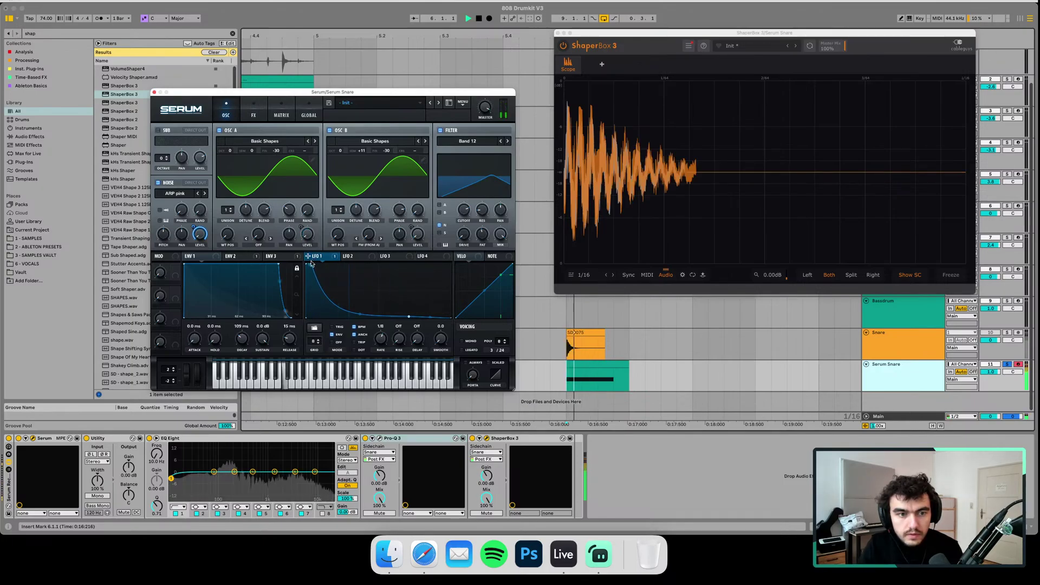
pyautogui.click(917, 271)
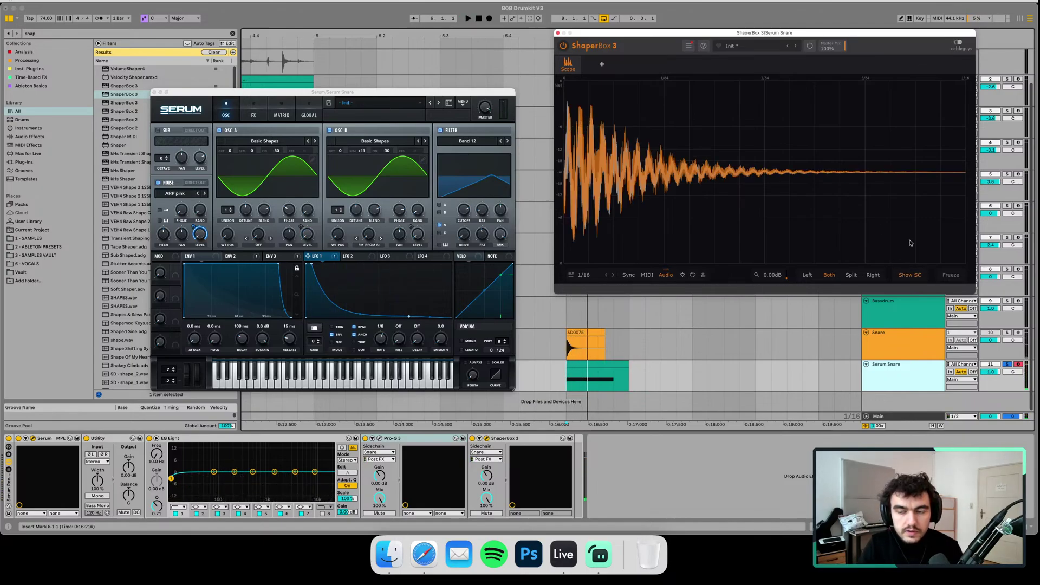
pyautogui.click(910, 275)
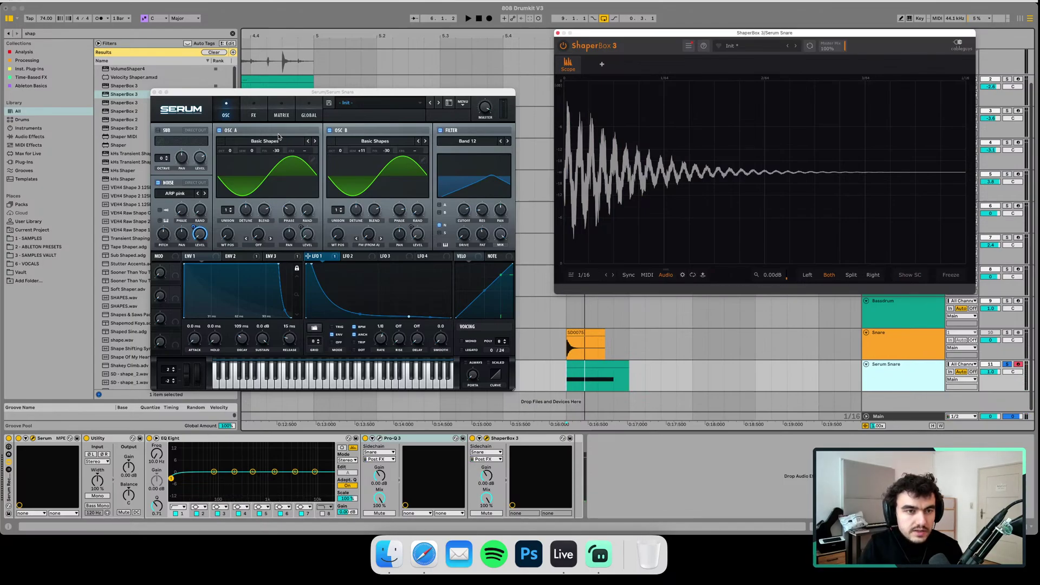
# - Bypass the Distortion in Serum's effects rack after toggling it for comparison
pyautogui.click(256, 108)
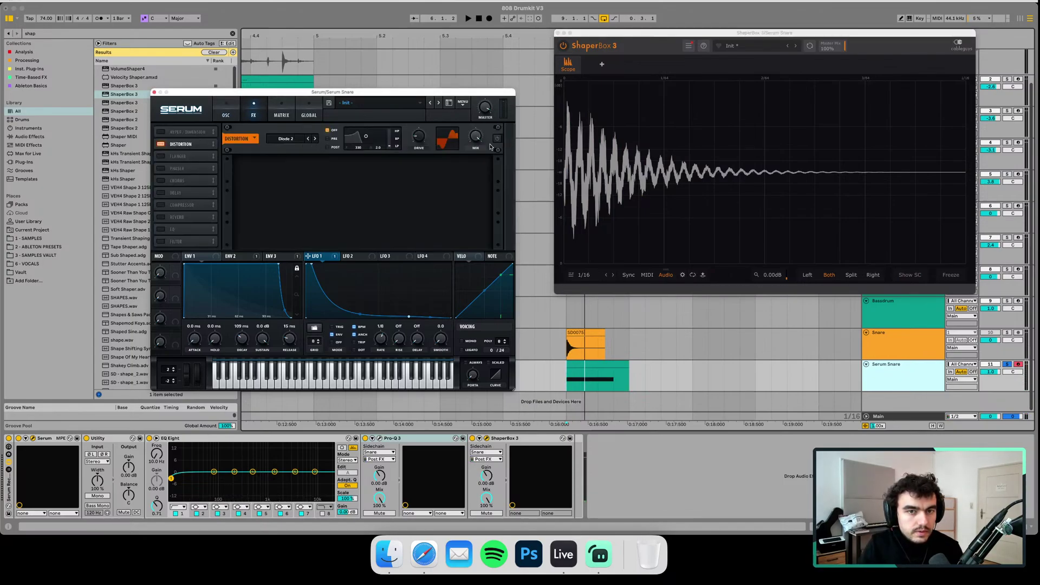
pyautogui.click(161, 145)
pyautogui.click(161, 144)
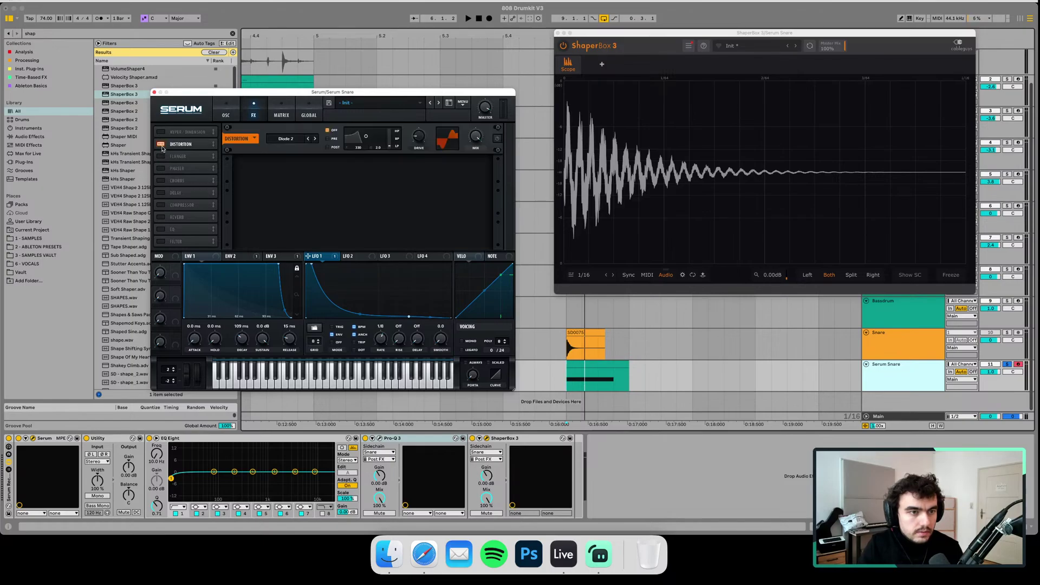
pyautogui.click(160, 144)
# - Enable Serum's Compressor, move it to the front of the effects chain and try adjusting its threshold during playback
pyautogui.click(161, 205)
pyautogui.moveTo(164, 205); pyautogui.dragTo(187, 128)
pyautogui.press('space')
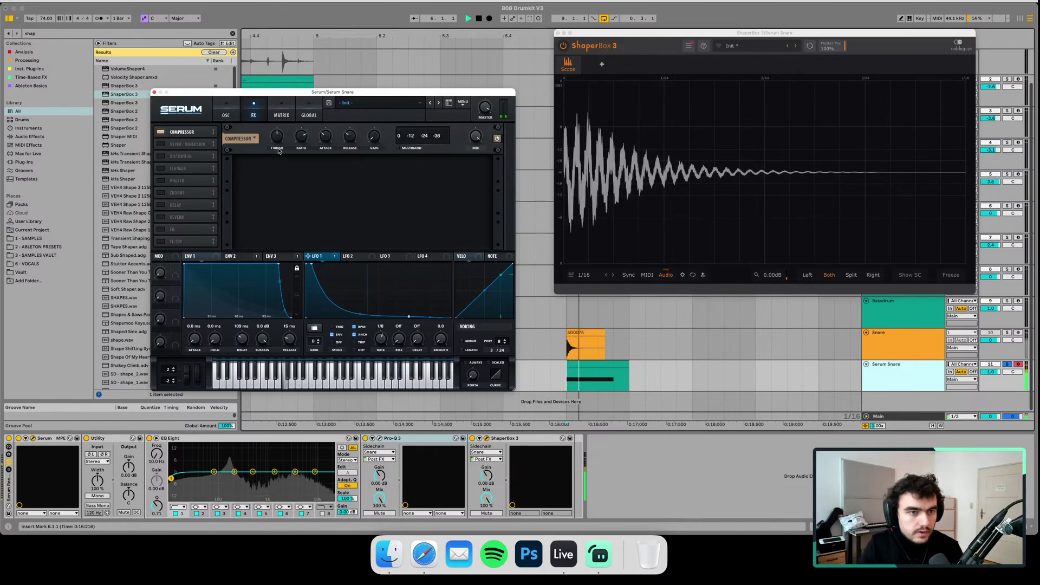
pyautogui.moveTo(277, 136)
pyautogui.mouseDown()
pyautogui.moveTo(271, 196)
pyautogui.moveTo(277, 93)
pyautogui.moveTo(281, 147)
pyautogui.mouseUp()
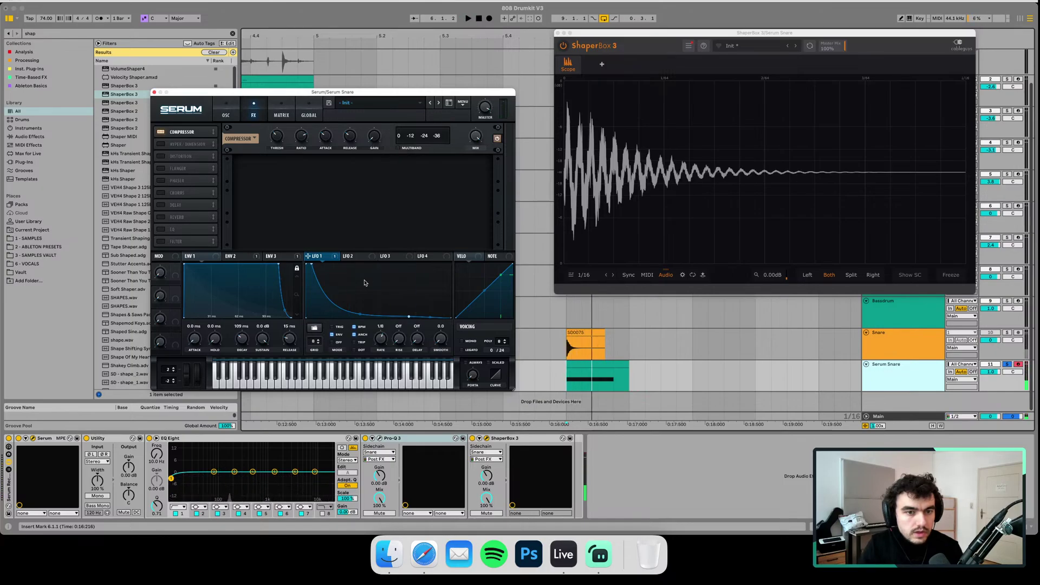
# - Assign LFO 2 to the Compressor gain and reshape its curve to hold at maximum before falling
pyautogui.click(353, 256)
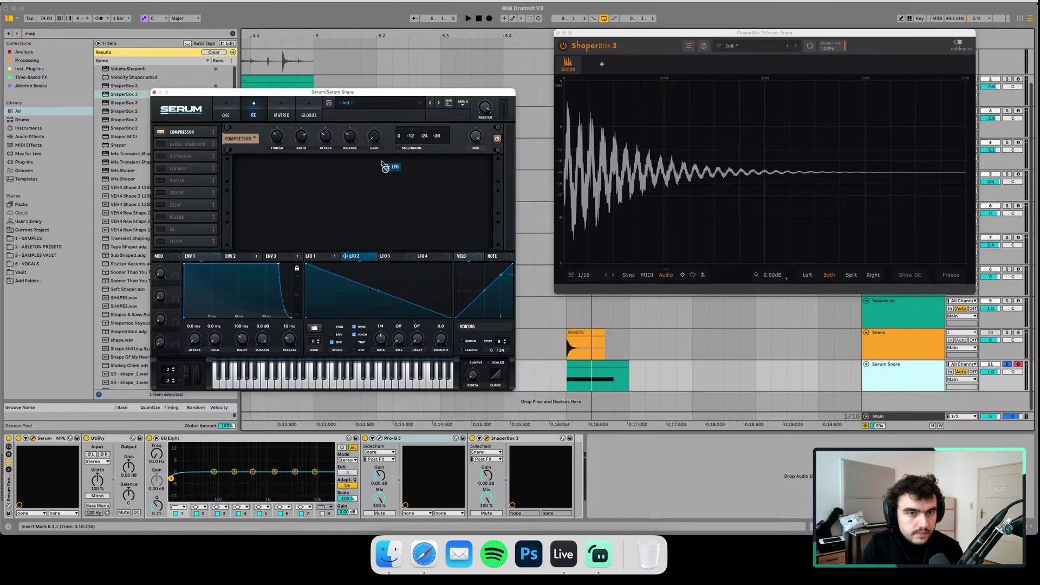
pyautogui.moveTo(382, 161); pyautogui.dragTo(370, 132)
pyautogui.moveTo(368, 142); pyautogui.dragTo(367, 171)
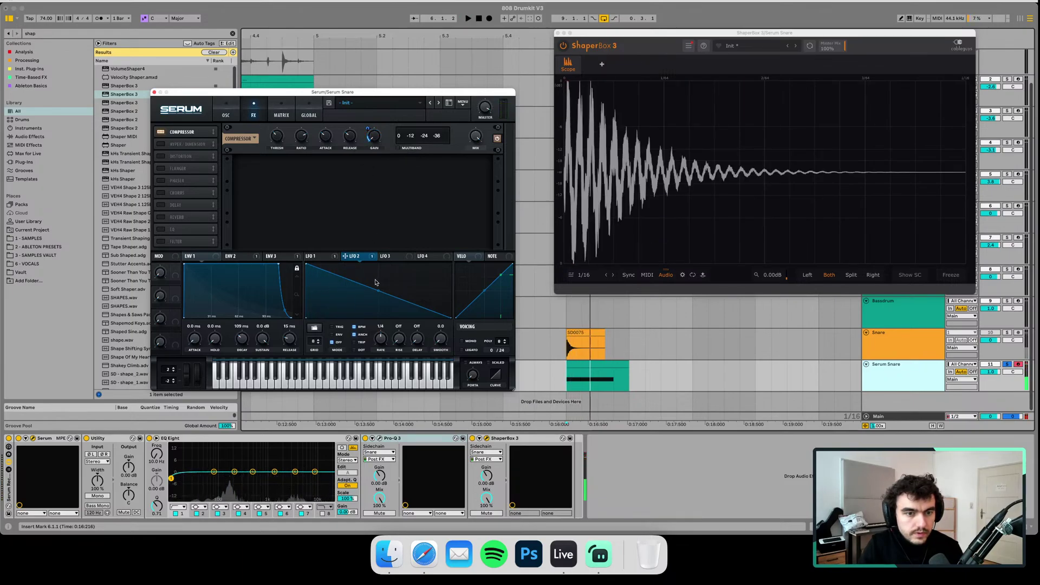
pyautogui.moveTo(378, 291); pyautogui.dragTo(374, 255)
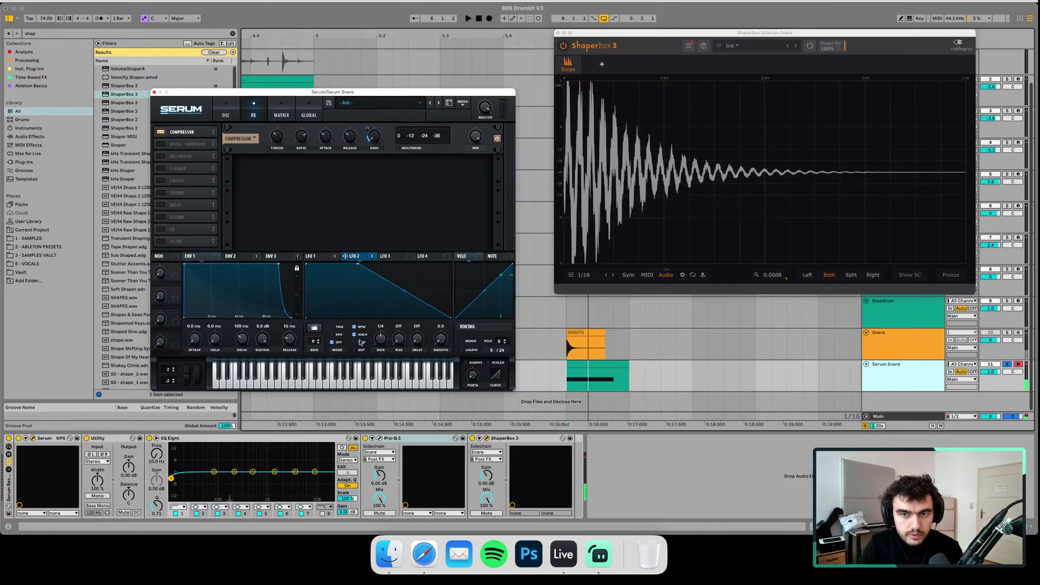
# - Set the scope length to 1/32, show the sidechain waveform and fine-tune LFO 2's modulation amount on the Compressor gain
pyautogui.click(606, 274)
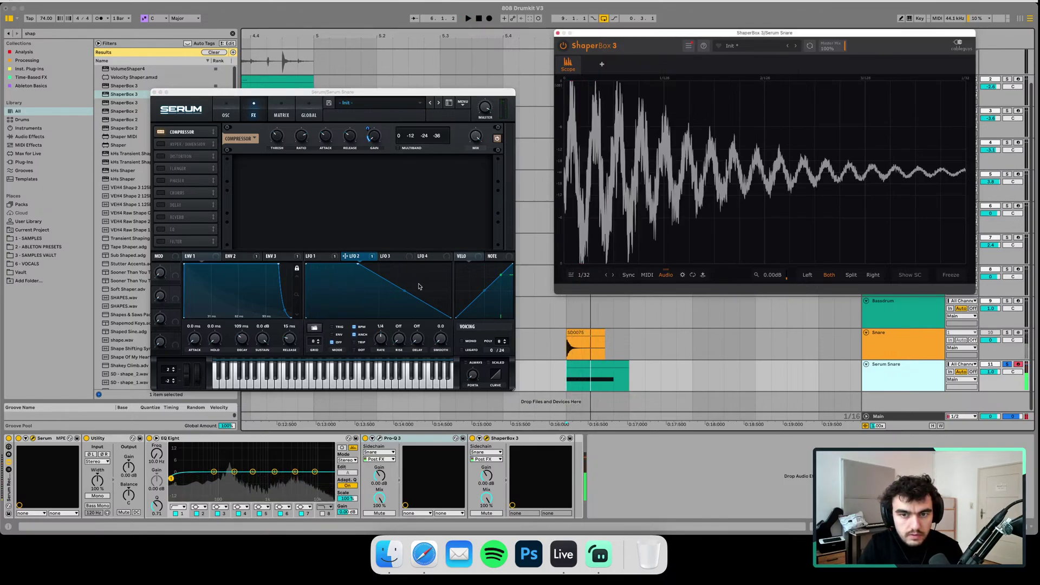
pyautogui.click(371, 129)
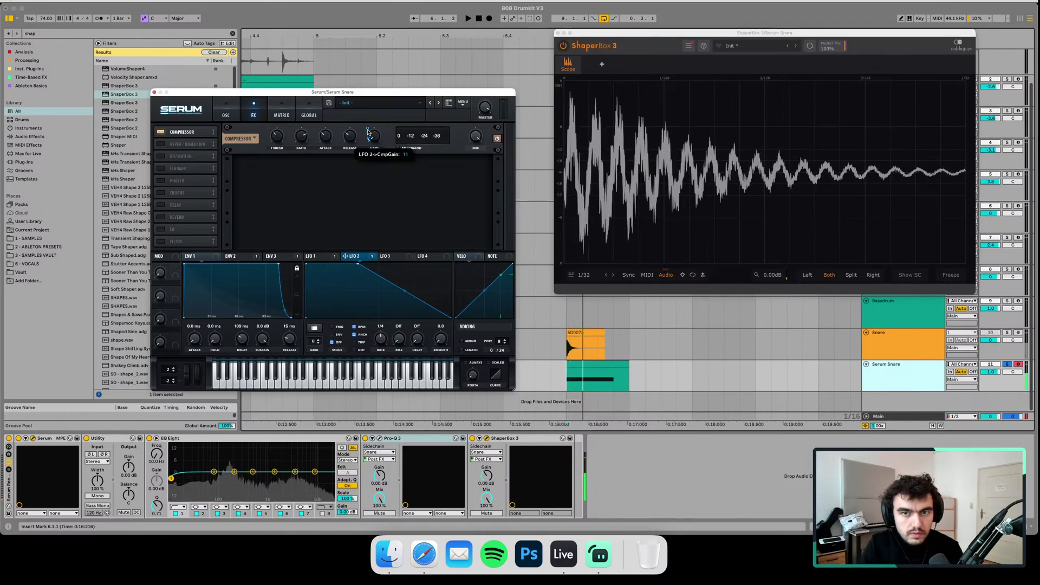
pyautogui.click(910, 275)
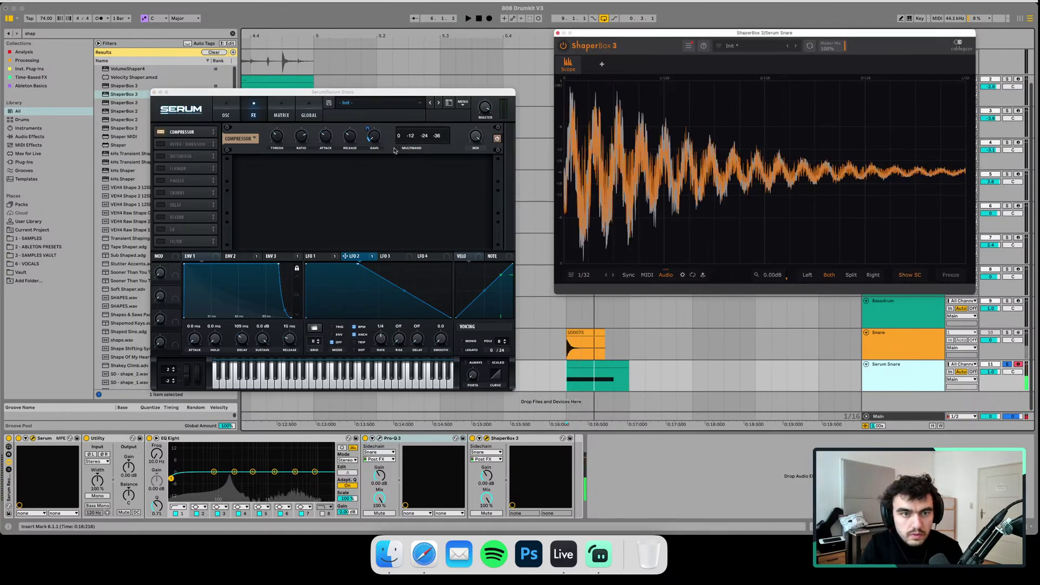
pyautogui.click(368, 129)
pyautogui.moveTo(368, 129); pyautogui.dragTo(369, 138)
pyautogui.press('space')
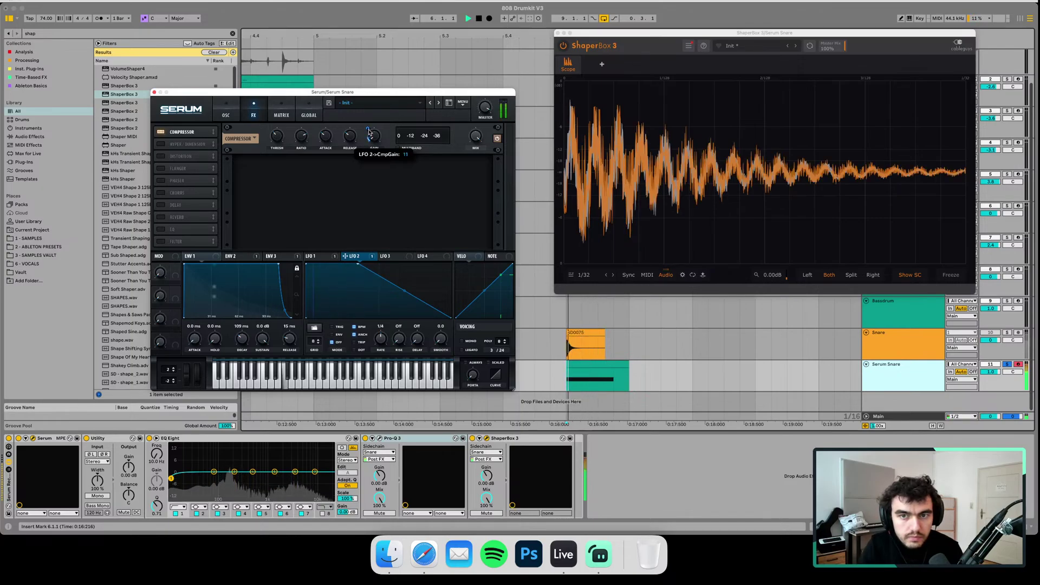
pyautogui.moveTo(368, 132); pyautogui.dragTo(367, 133)
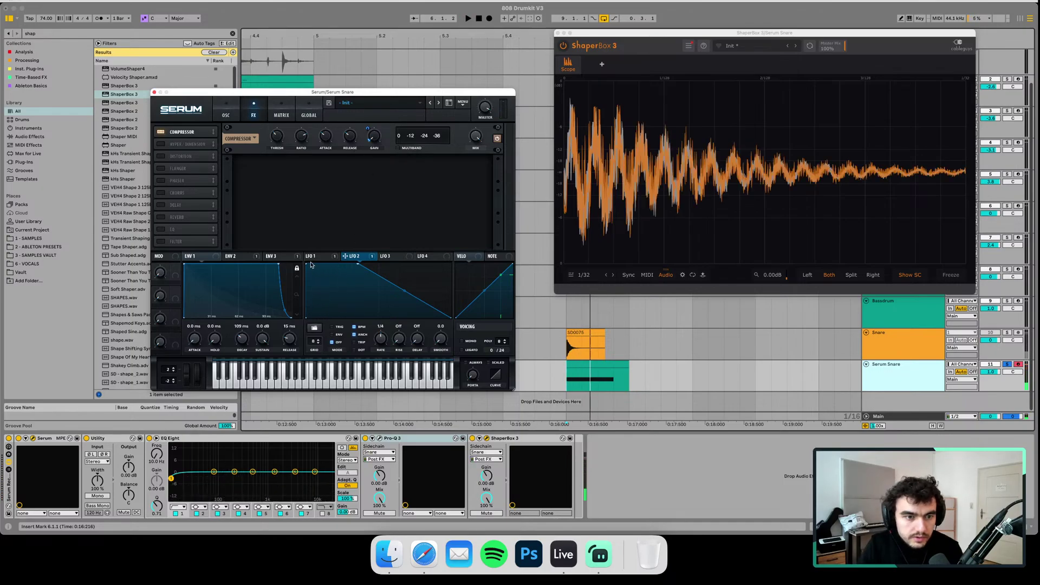
# - Lower LFO 2's starting point to create a slight initial rise into the hold while auditioning the snare
pyautogui.press('space')
pyautogui.press('space')
pyautogui.press('space')
pyautogui.press('space')
pyautogui.press('space')
pyautogui.press('space')
pyautogui.press('space')
pyautogui.moveTo(306, 265); pyautogui.dragTo(297, 271)
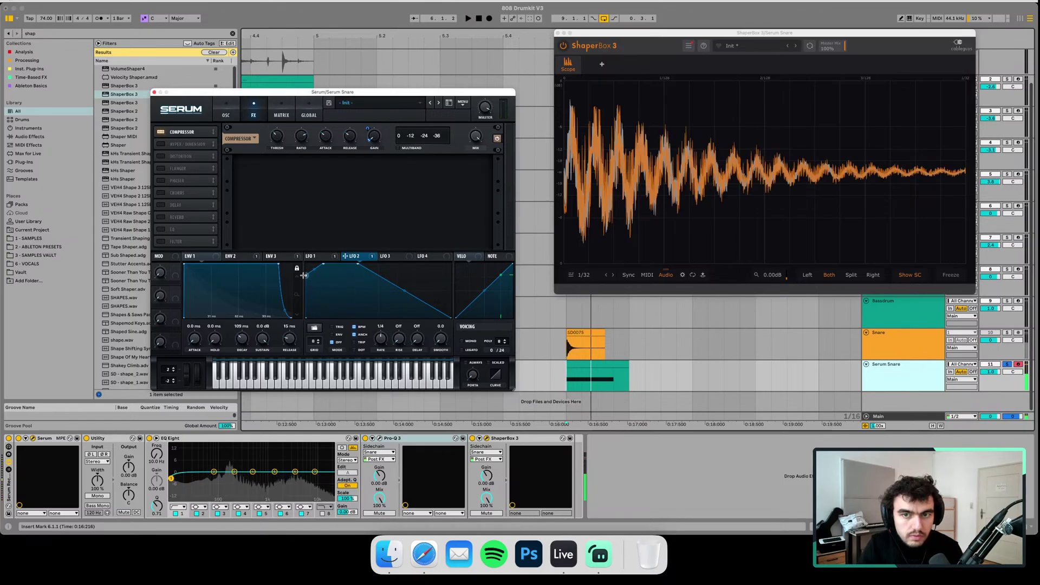
# - Drop the start of LFO 2 to zero so it ramps steeply up to the hold, auditioning the snare
pyautogui.press('space')
pyautogui.press('space')
pyautogui.press('space')
pyautogui.press('space')
pyautogui.press('space')
pyautogui.press('space')
pyautogui.press('space')
pyautogui.moveTo(304, 275)
pyautogui.mouseDown()
pyautogui.moveTo(299, 287)
pyautogui.moveTo(314, 289)
pyautogui.mouseUp()
pyautogui.press('space')
pyautogui.press('space')
pyautogui.press('space')
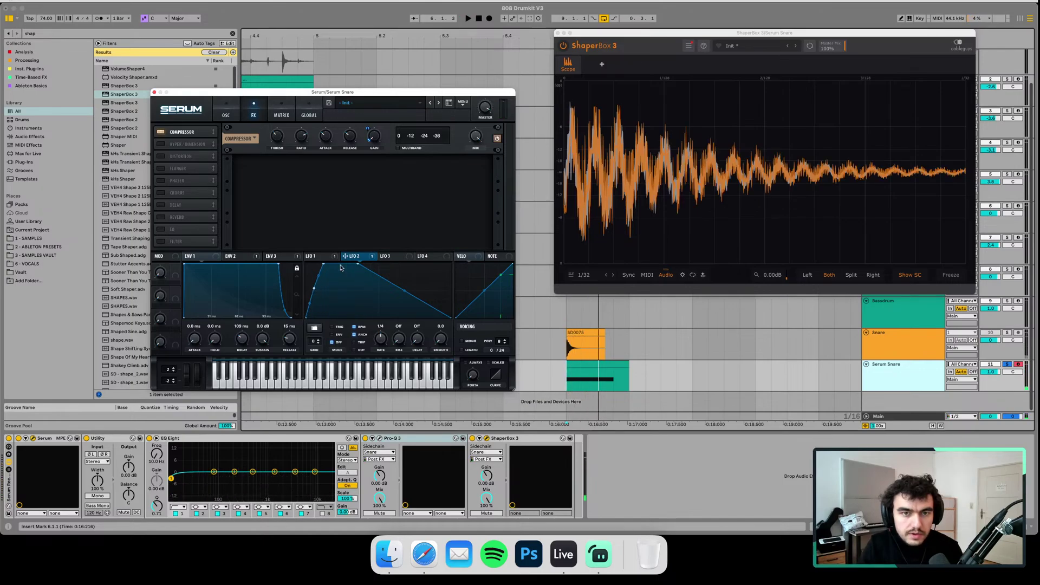
# - Shorten LFO 2's opening ramp by moving its first peak point earlier and rounding the rise during playback
pyautogui.moveTo(370, 129)
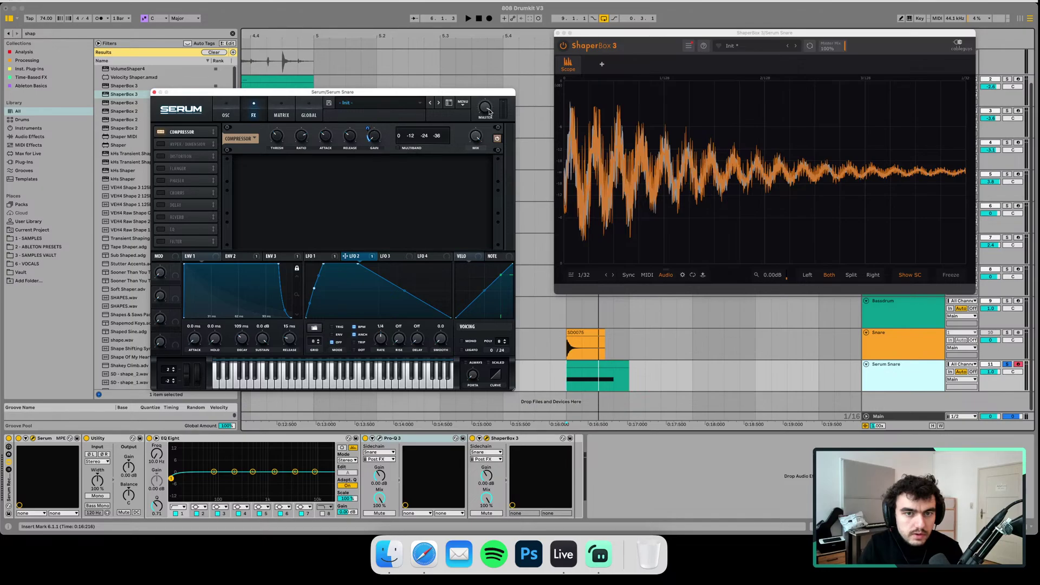
pyautogui.moveTo(486, 114)
pyautogui.press('space')
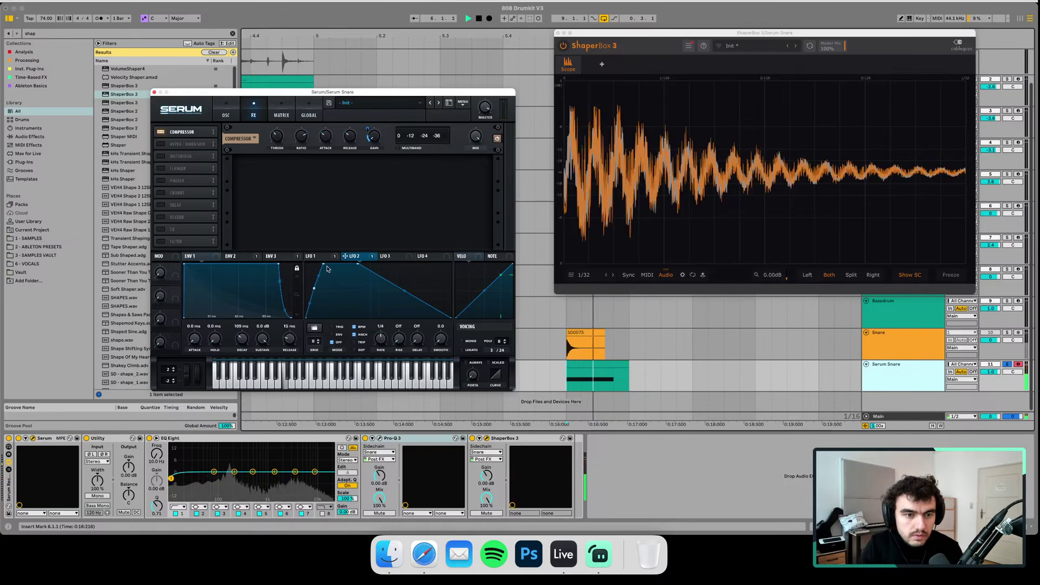
pyautogui.moveTo(323, 266); pyautogui.dragTo(319, 264)
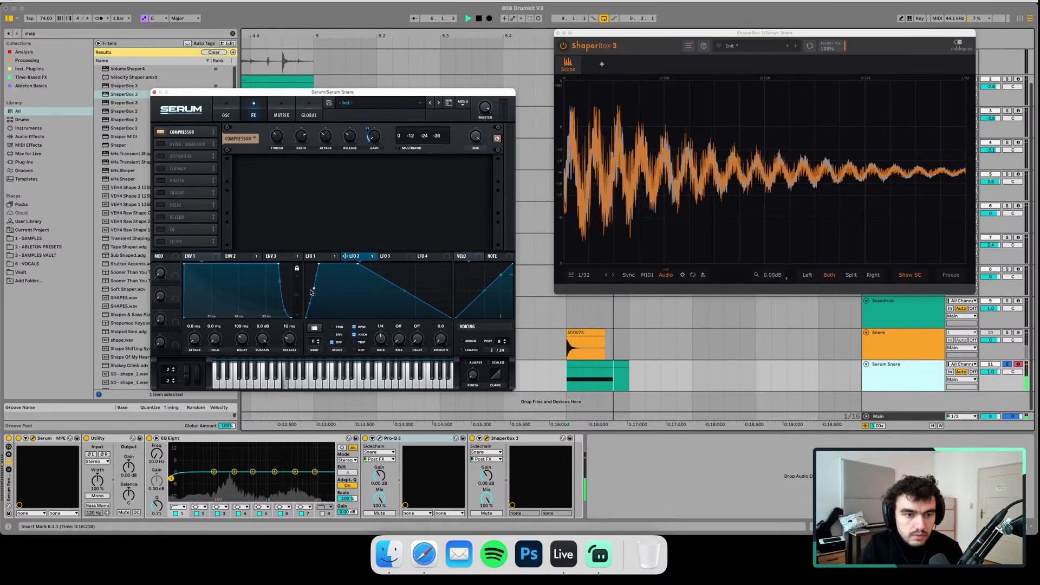
pyautogui.press('space')
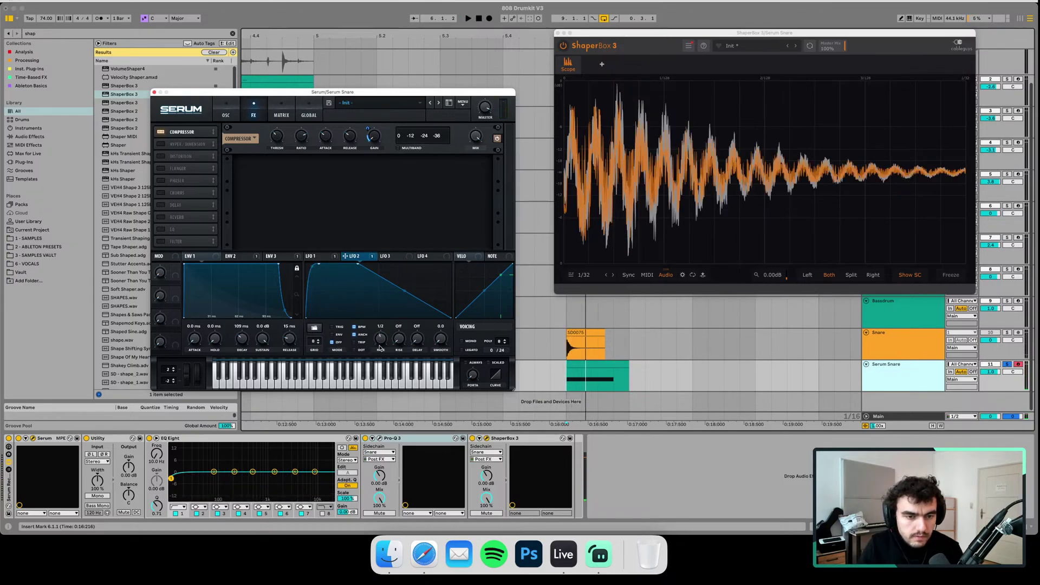
# - Set LFO 2's rate to 1/16 and raise the end of its curve to the top so it holds flat
pyautogui.press('space')
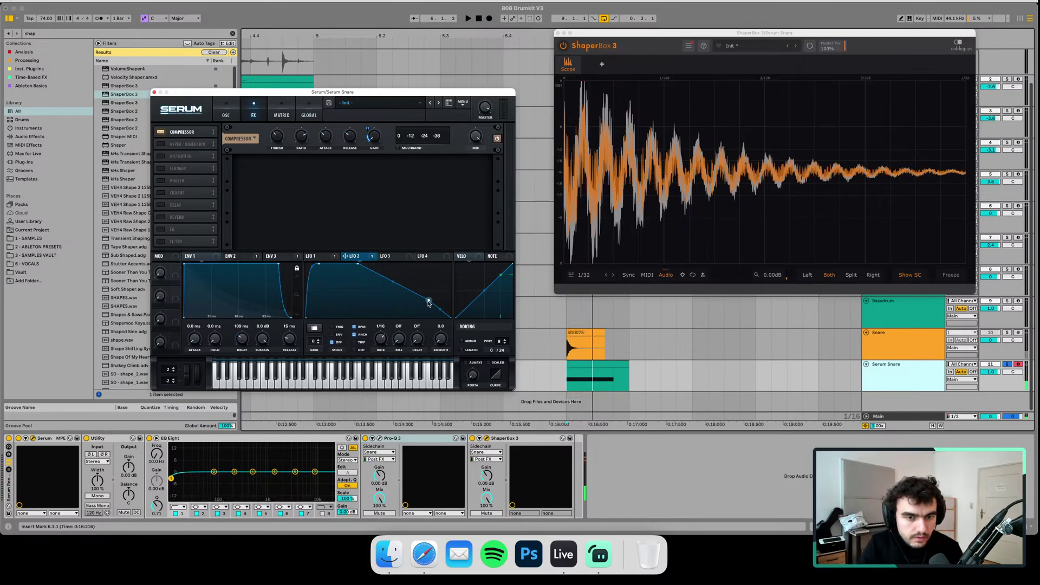
pyautogui.moveTo(429, 302); pyautogui.dragTo(478, 239)
pyautogui.press('space')
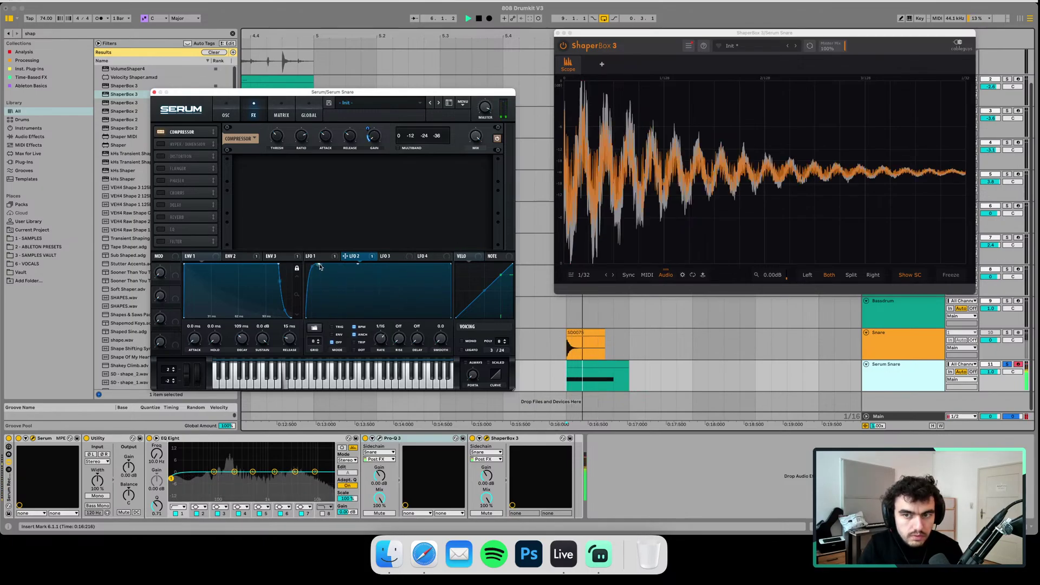
# - Move LFO 2's first peak point closer to the start for a steeper opening rise, then audition the snare
pyautogui.moveTo(318, 264); pyautogui.dragTo(312, 274)
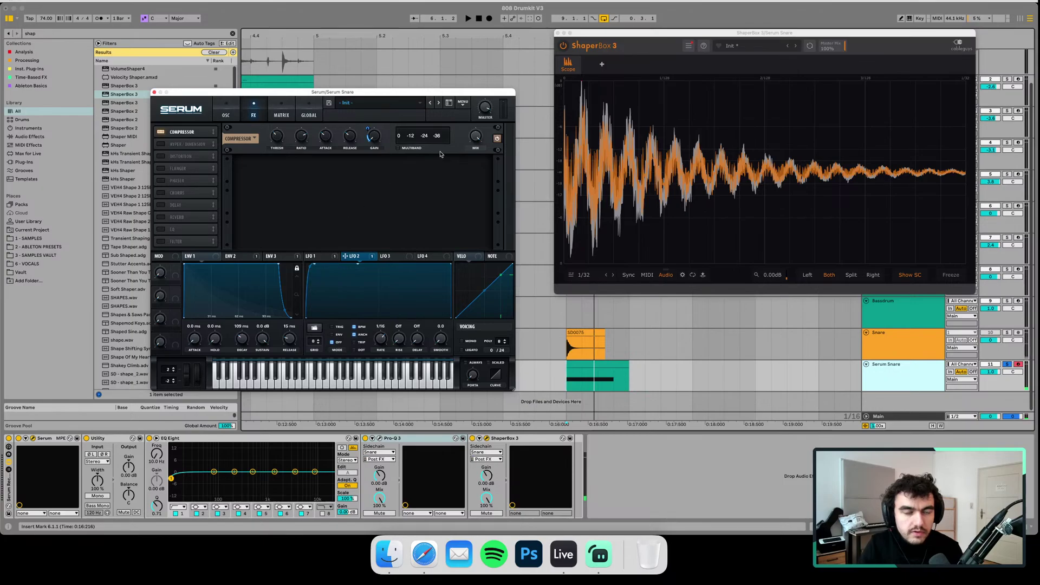
pyautogui.press('space')
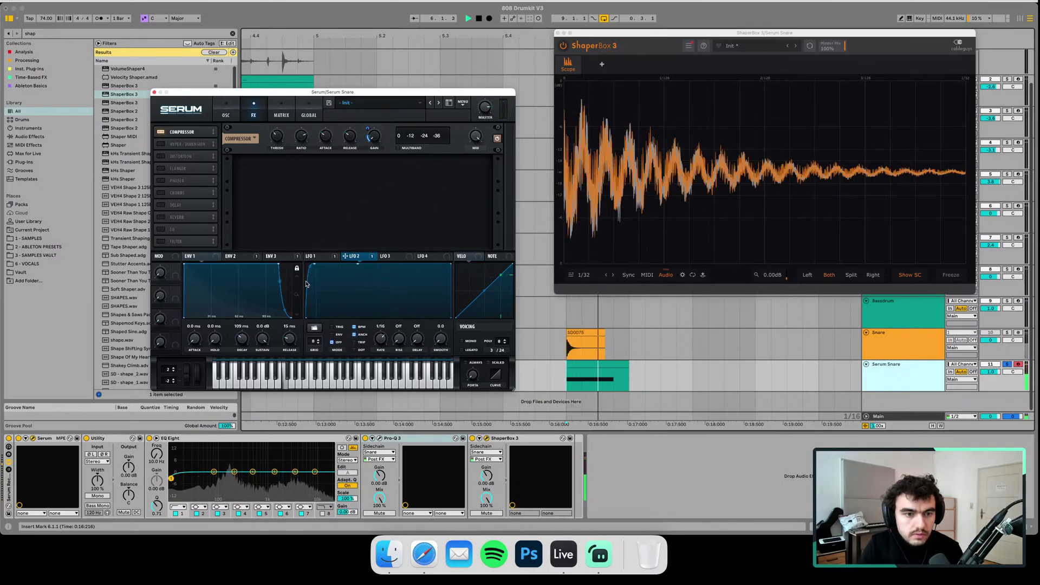
pyautogui.press('space')
# - Raise LFO 2's starting point almost to the hold level while repeatedly auditioning the snare against the scope
pyautogui.moveTo(304, 278); pyautogui.dragTo(298, 267)
pyautogui.press('space')
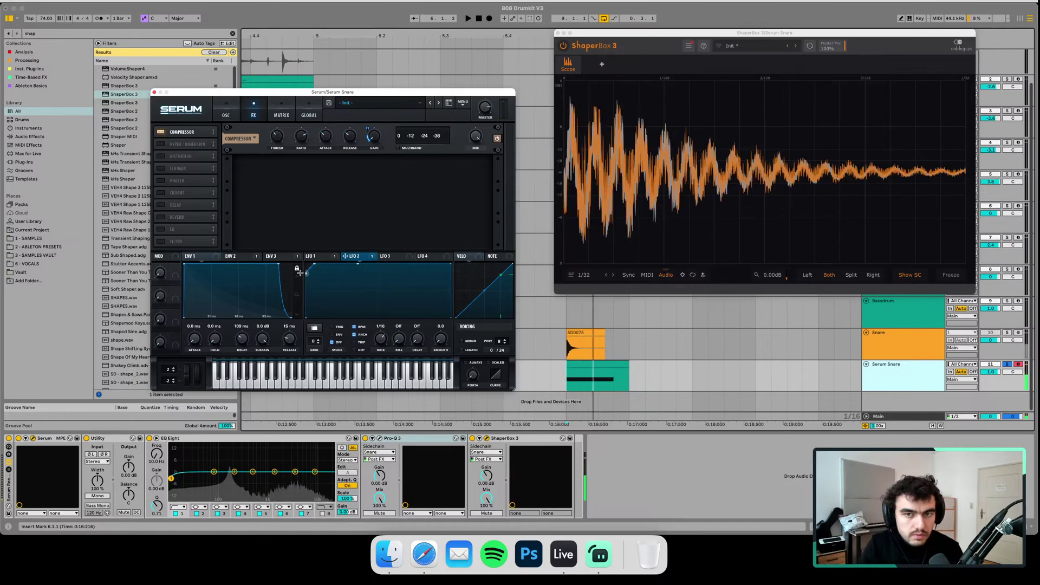
pyautogui.press('space')
pyautogui.press('space')
pyautogui.press('space')
pyautogui.press('space')
pyautogui.press('space')
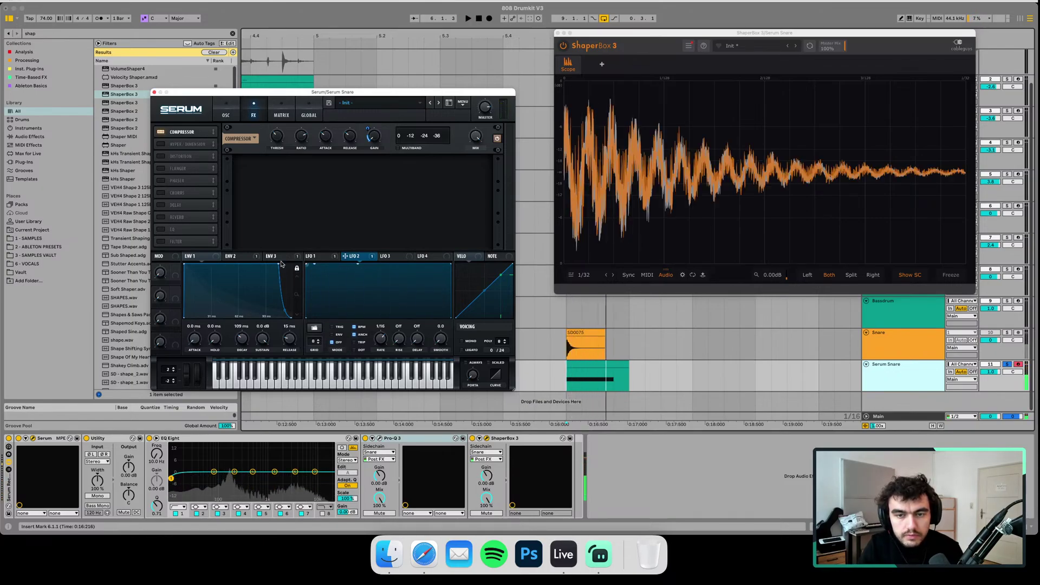
pyautogui.press('space')
pyautogui.press('space')
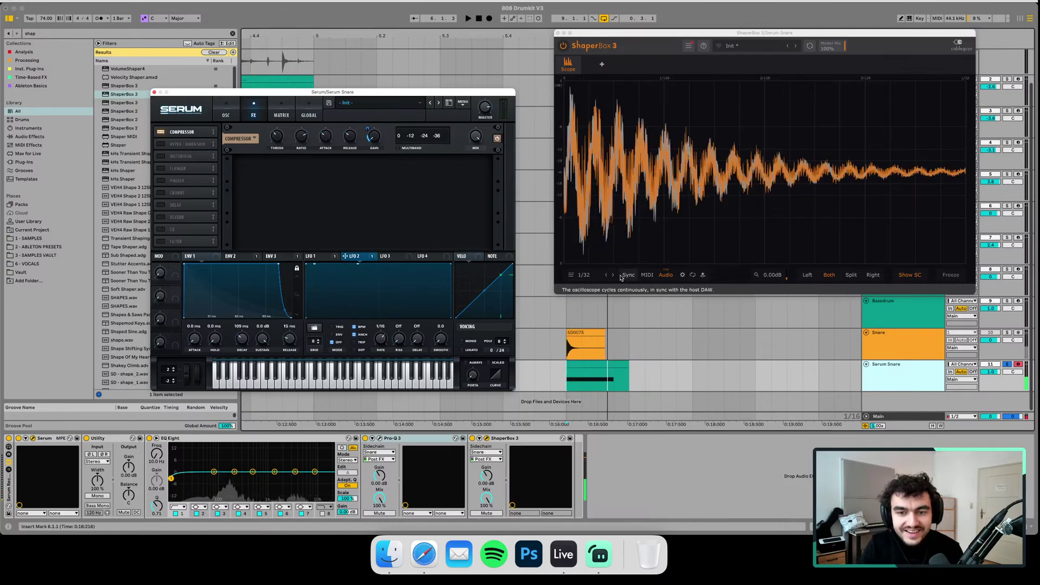
# - Switch the ShaperBox scope to Sync mode with a 1/8 length and play the snare to compare the waveforms
pyautogui.click(628, 275)
pyautogui.press('space')
pyautogui.click(606, 275)
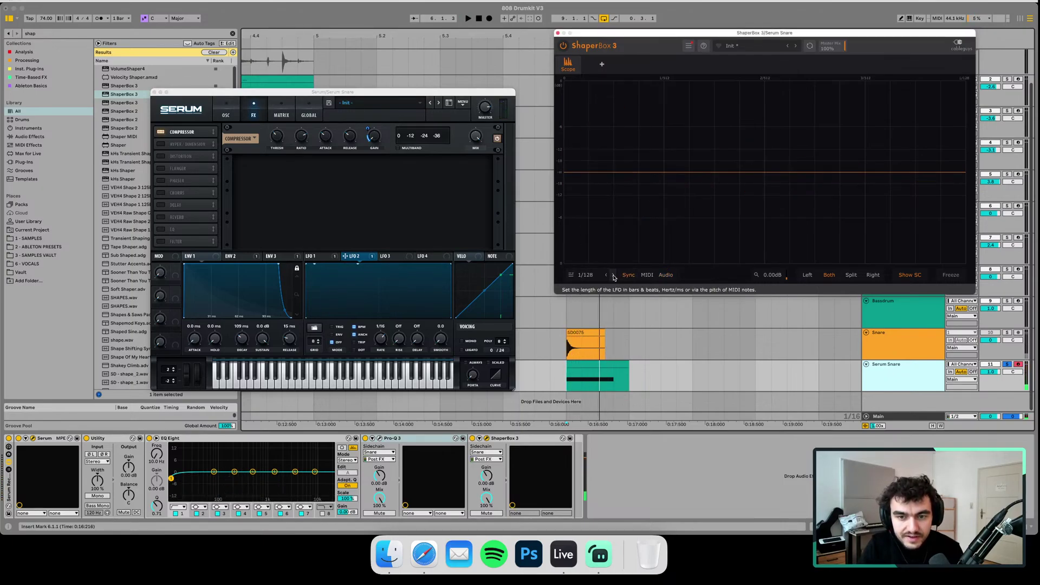
pyautogui.click(613, 275)
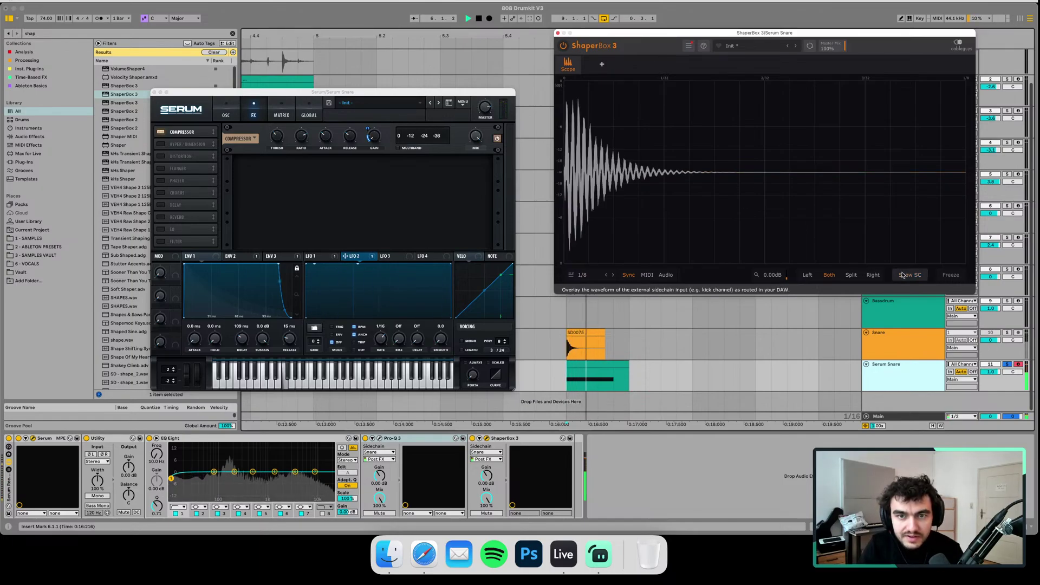
pyautogui.press('space')
pyautogui.press('space')
pyautogui.press('space')
pyautogui.press('space')
pyautogui.press('space')
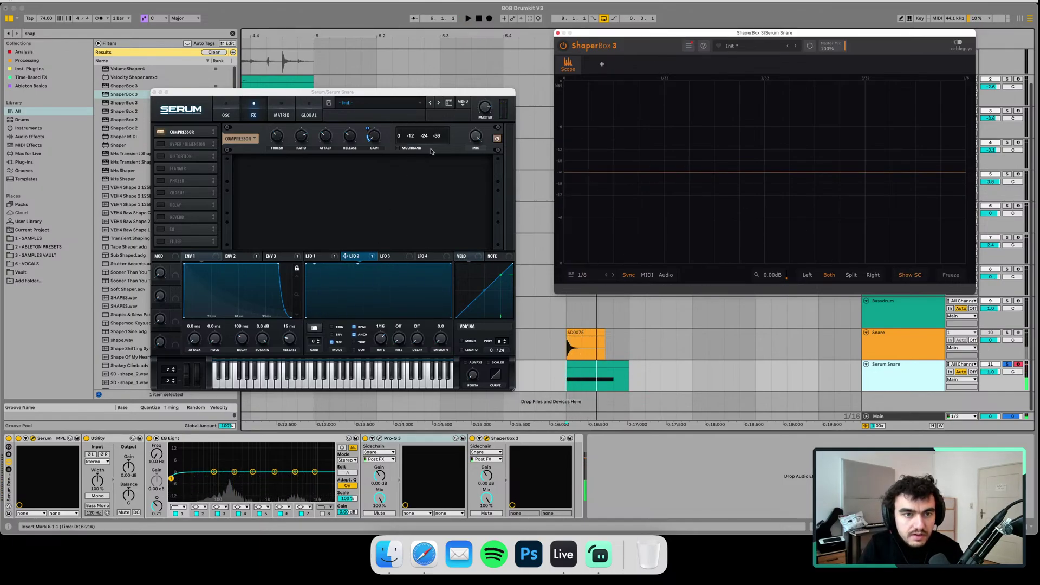
# - Audition the compressed Serum snare repeatedly to judge the consistency of its transient on the scope
pyautogui.click(495, 141)
pyautogui.press('space')
pyautogui.press('space')
pyautogui.press('space')
pyautogui.press('space')
pyautogui.press('space')
pyautogui.press('space')
pyautogui.press('space')
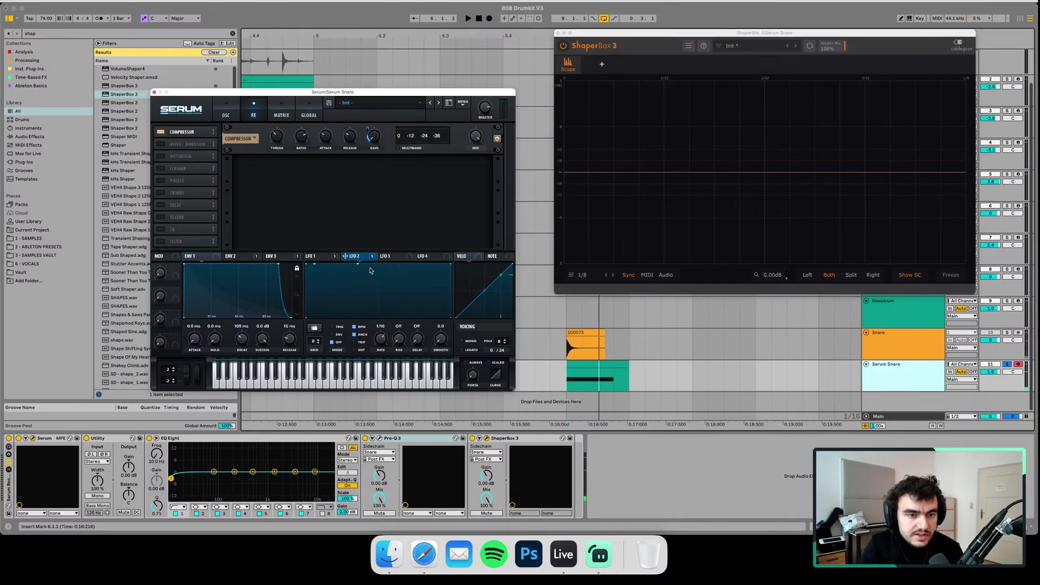
# - Set LFO 2's mode to ENV and audition the snare
pyautogui.press('space')
pyautogui.press('space')
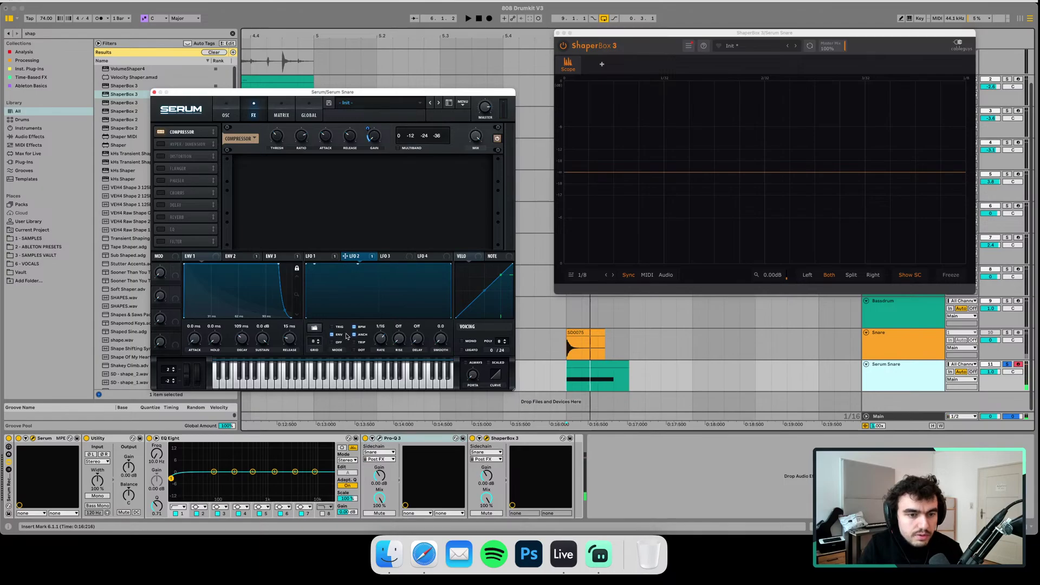
pyautogui.press('space')
pyautogui.press('space')
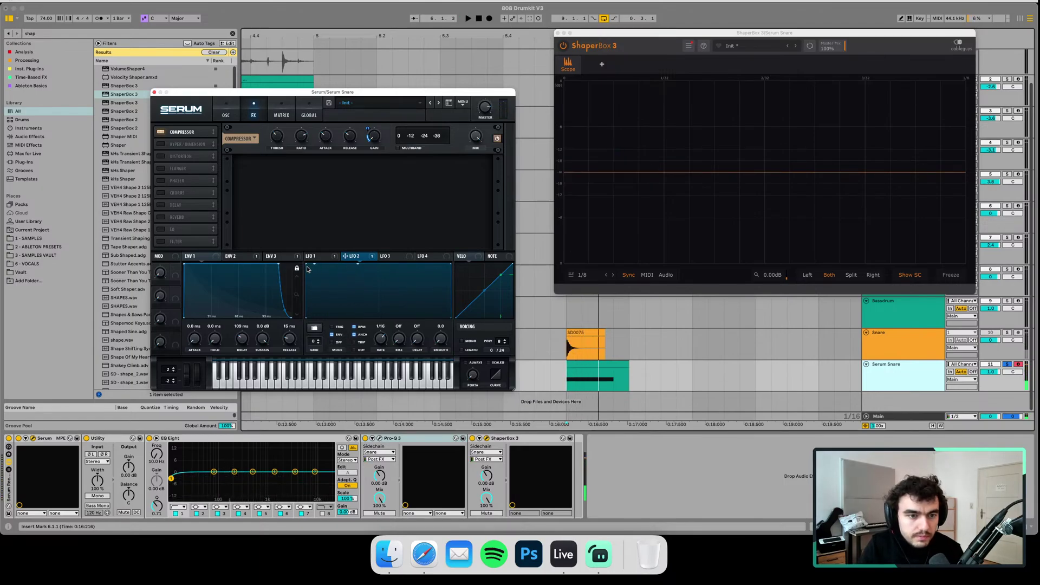
# - Lower LFO 2's opening points slightly so the curve rises gently into the hold, auditioning the snare
pyautogui.press('space')
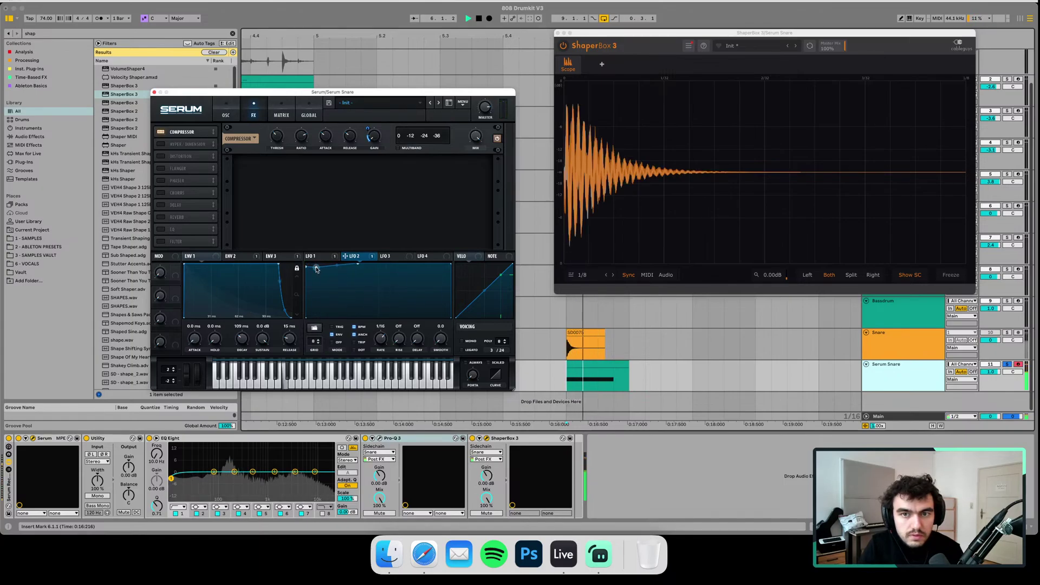
pyautogui.press('space')
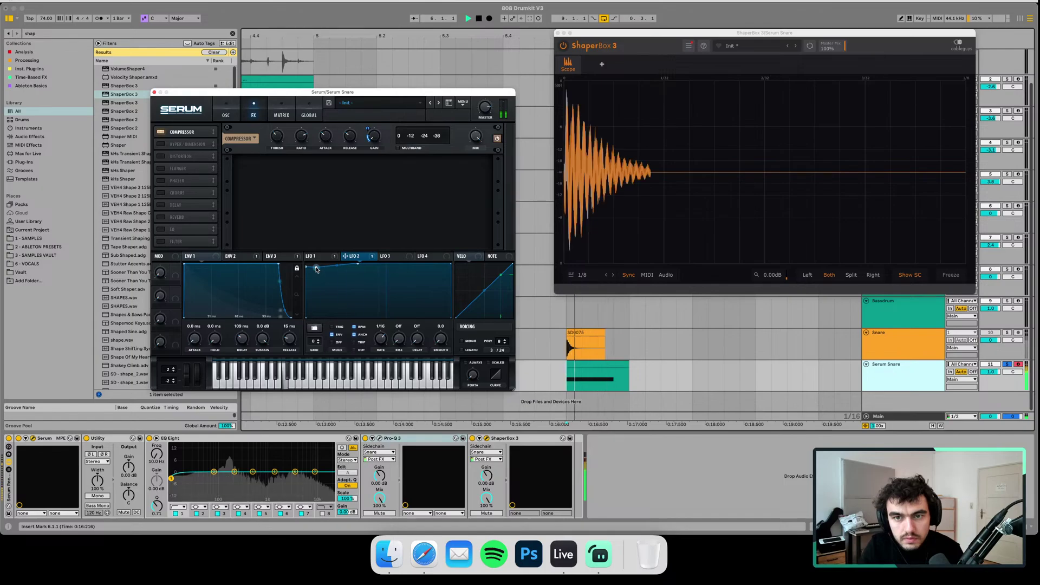
pyautogui.press('space')
pyautogui.press('space')
pyautogui.press('space')
pyautogui.press('space')
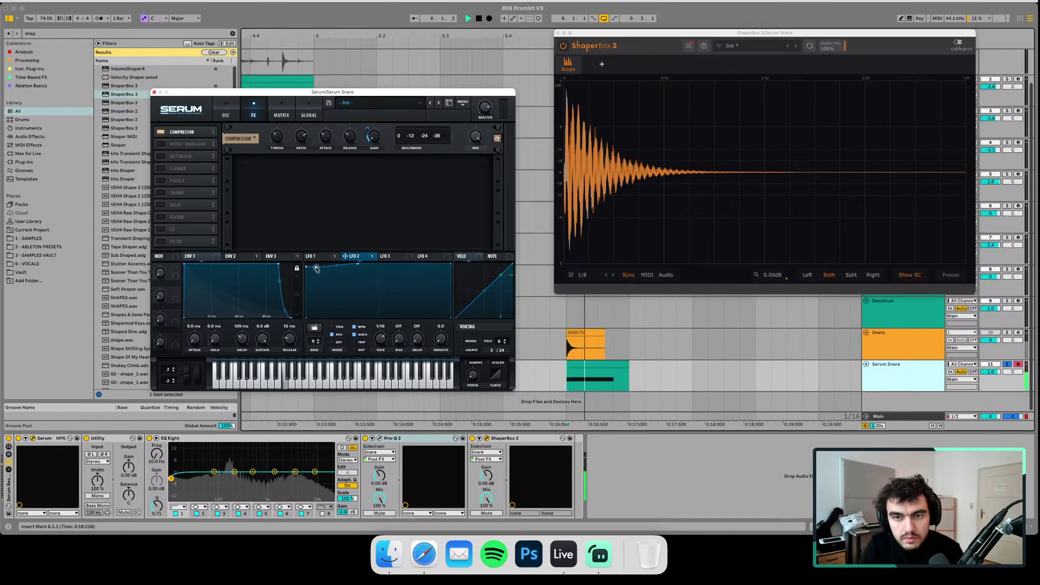
# - Toggle the scope's sidechain overlay during repeated playback to compare the Serum snare's waveform with the original
pyautogui.press('space')
pyautogui.press('space')
pyautogui.press('space')
pyautogui.press('space')
pyautogui.click(922, 276)
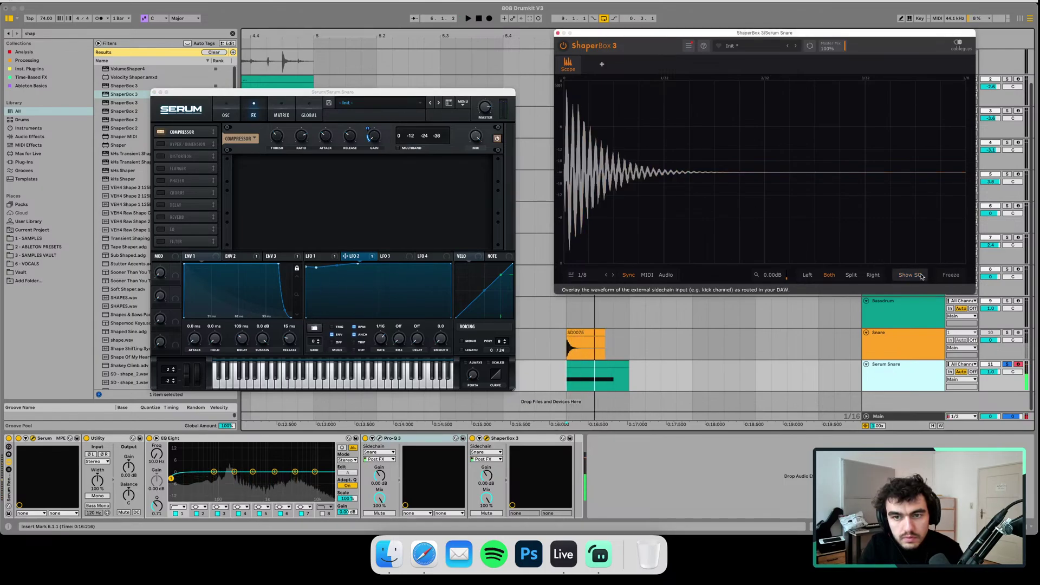
pyautogui.press('space')
pyautogui.click(922, 277)
pyautogui.press('space')
pyautogui.press('space')
pyautogui.press('space')
pyautogui.click(922, 277)
pyautogui.press('space')
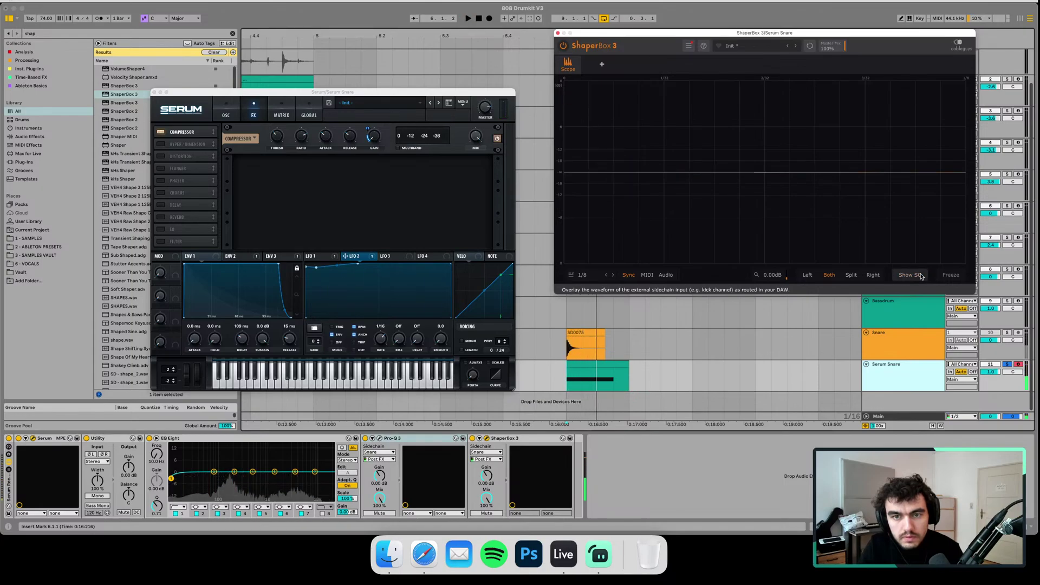
pyautogui.press('space')
pyautogui.press('space')
pyautogui.click(921, 277)
pyautogui.press('space')
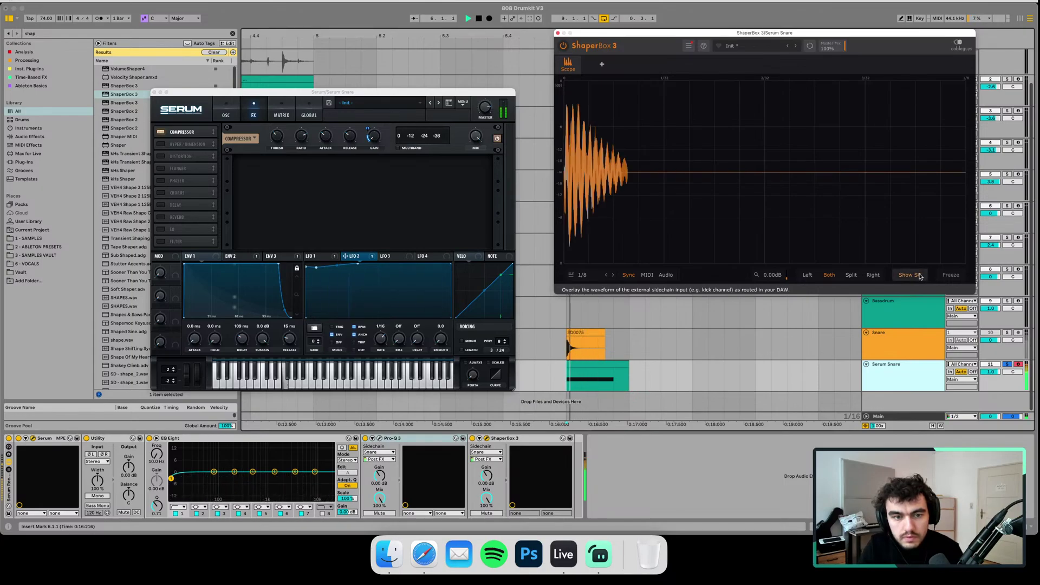
# - Lower LFO 2's end point to about mid-height so the curve declines gradually after its peak
pyautogui.press('space')
pyautogui.press('space')
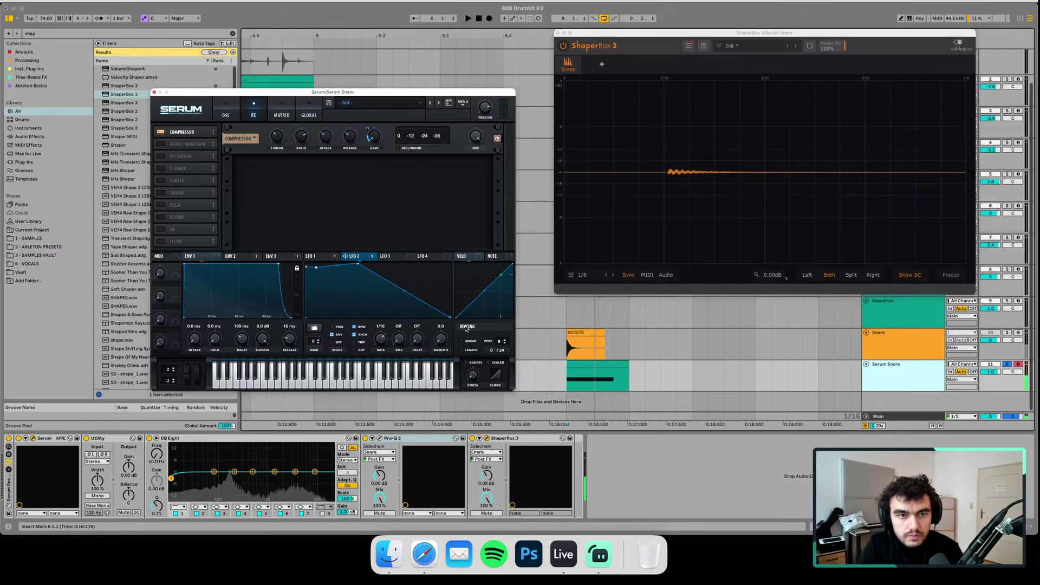
pyautogui.press('space')
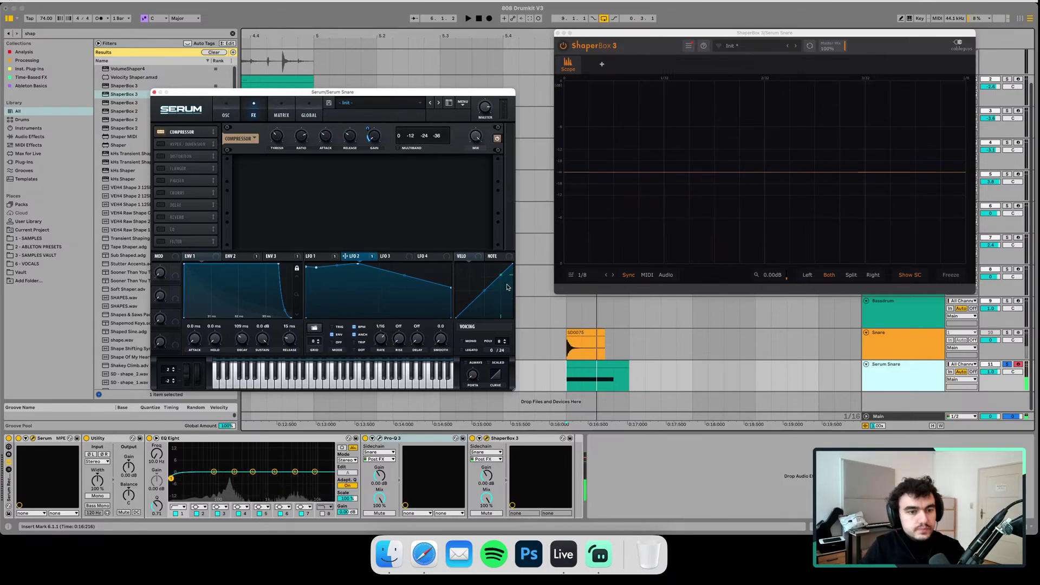
# - Set Env 1's release to 75 ms and audition the snare's tail
pyautogui.moveTo(289, 341); pyautogui.dragTo(290, 337)
pyautogui.press('space')
pyautogui.press('space')
pyautogui.press('space')
pyautogui.press('space')
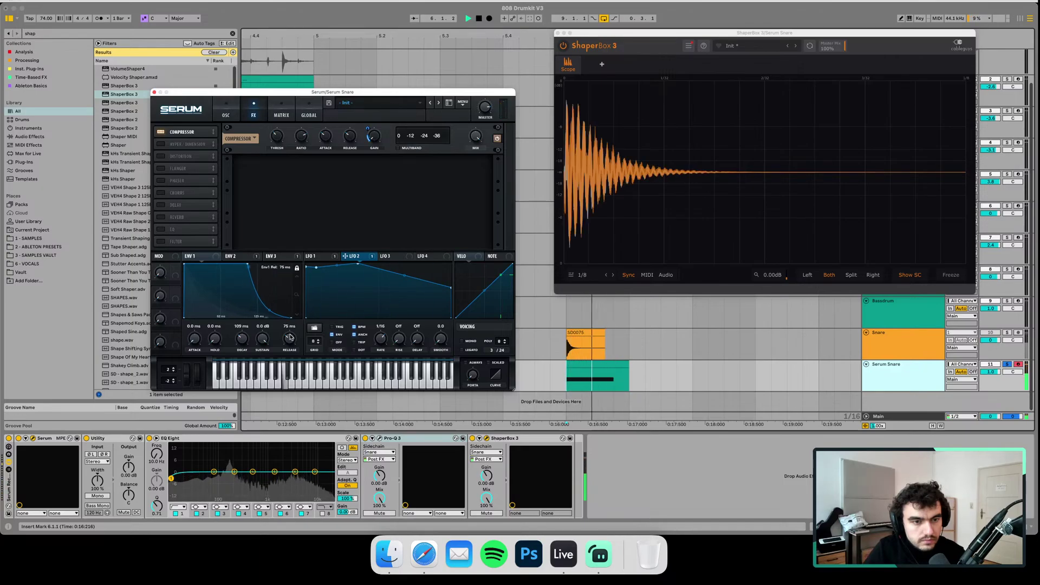
pyautogui.press('space')
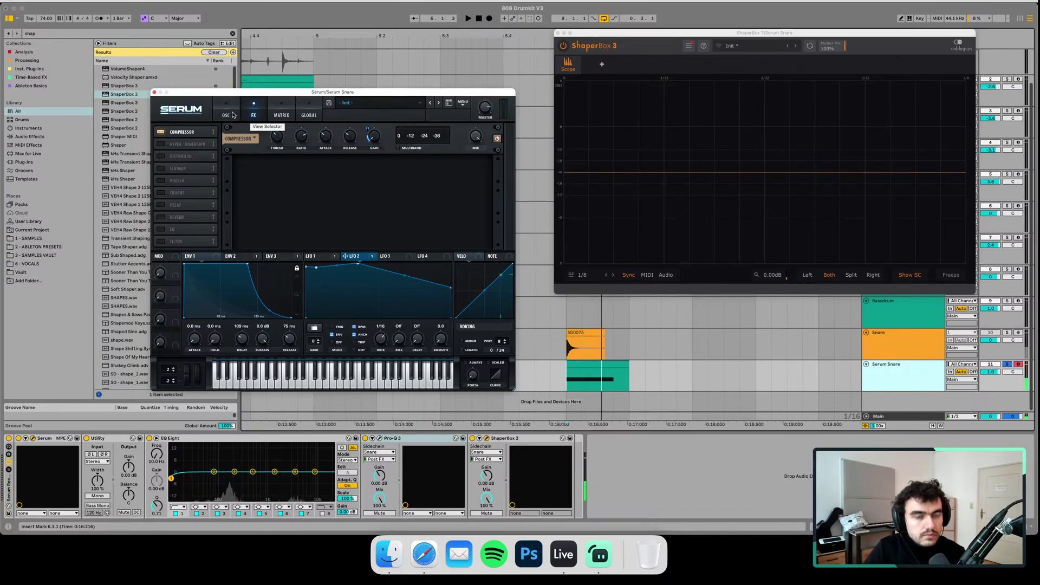
pyautogui.press('space')
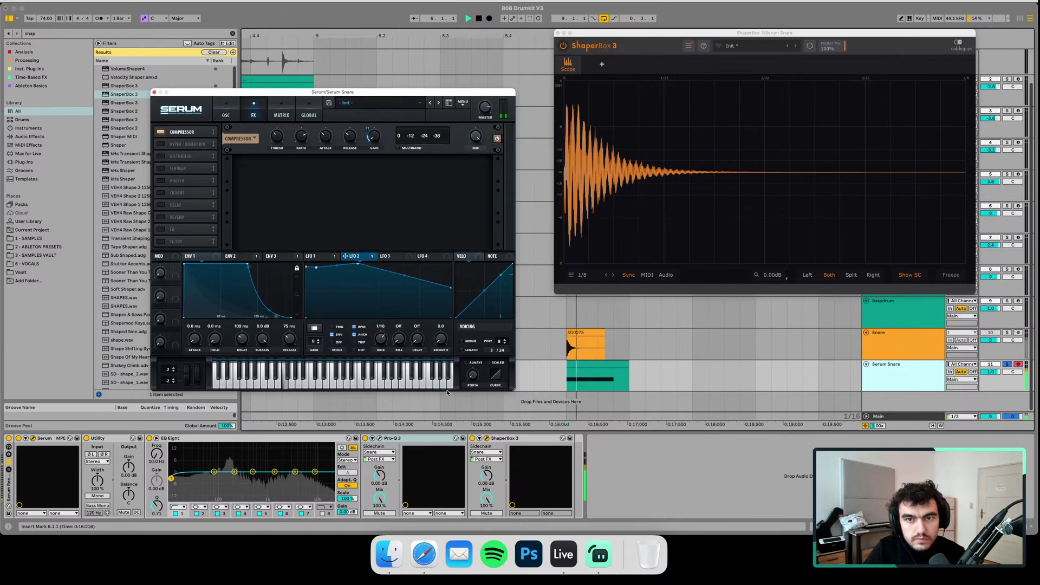
pyautogui.press('space')
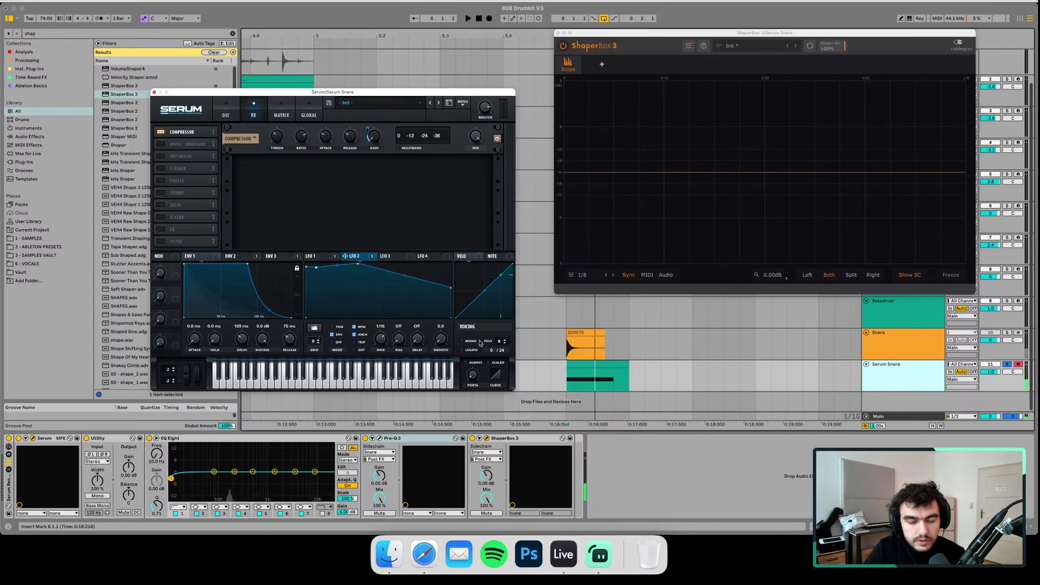
# - Open Pro-Q 3 on the Serum Snare track and play the snare to compare its spectrum with the original
pyautogui.click(379, 438)
pyautogui.press('space')
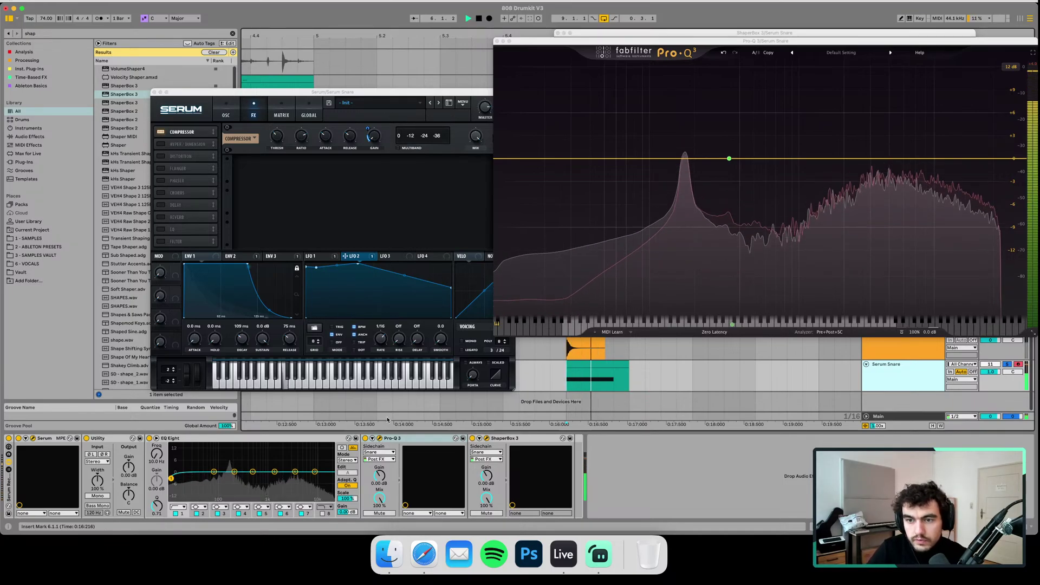
pyautogui.press('space')
# - Find the envelope driving oscillator B's level and increase Env 2's modulation amount on it while watching the spectrum
pyautogui.click(226, 115)
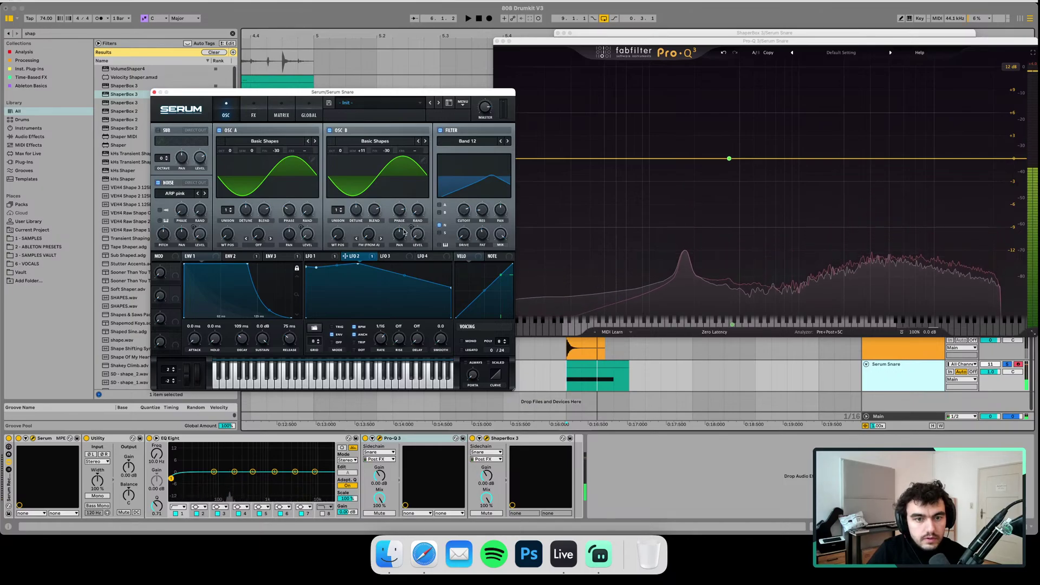
pyautogui.click(310, 256)
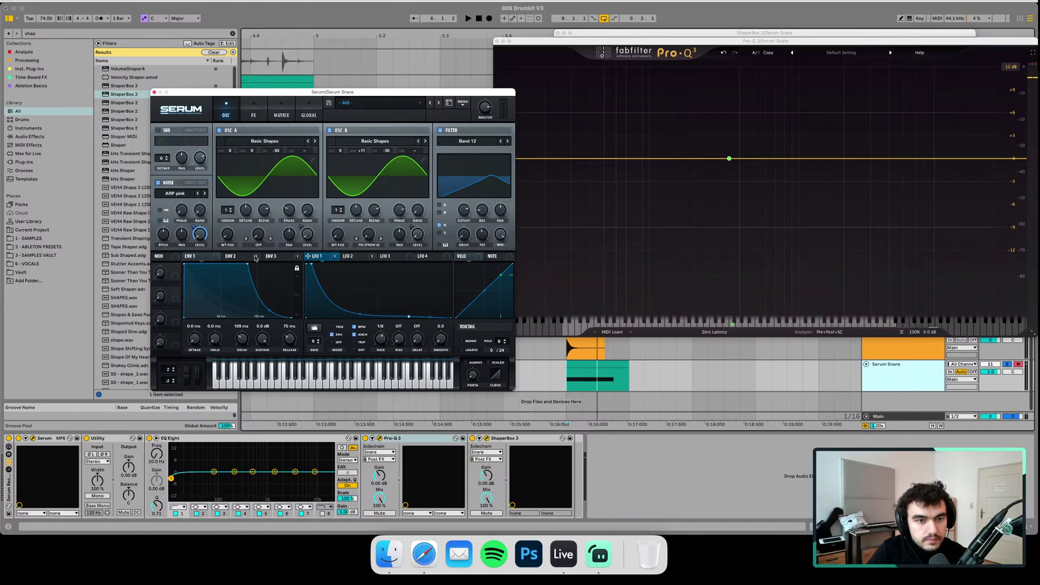
pyautogui.click(232, 257)
pyautogui.click(274, 256)
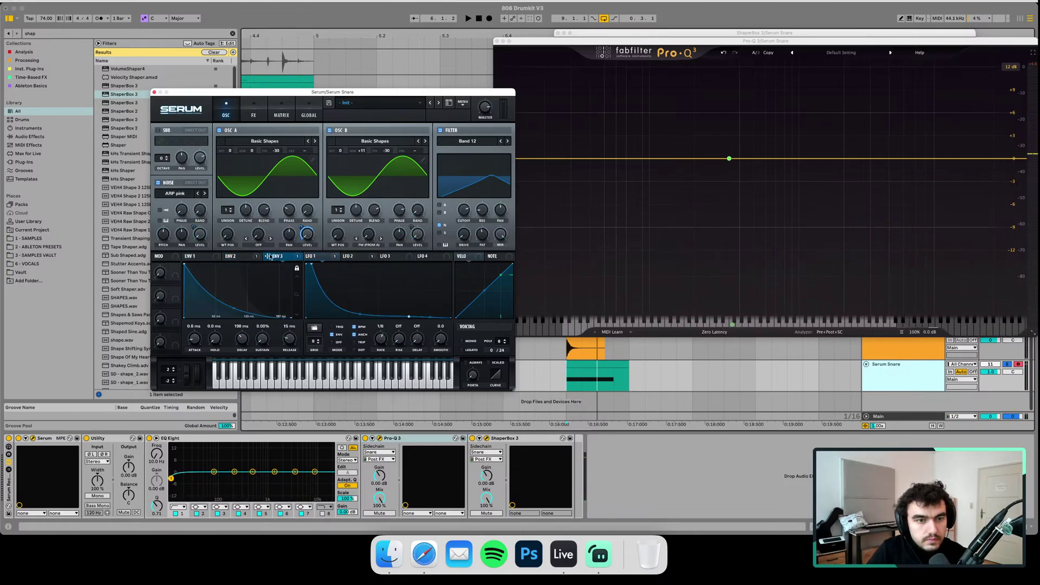
pyautogui.click(243, 258)
pyautogui.moveTo(412, 227)
pyautogui.press('space')
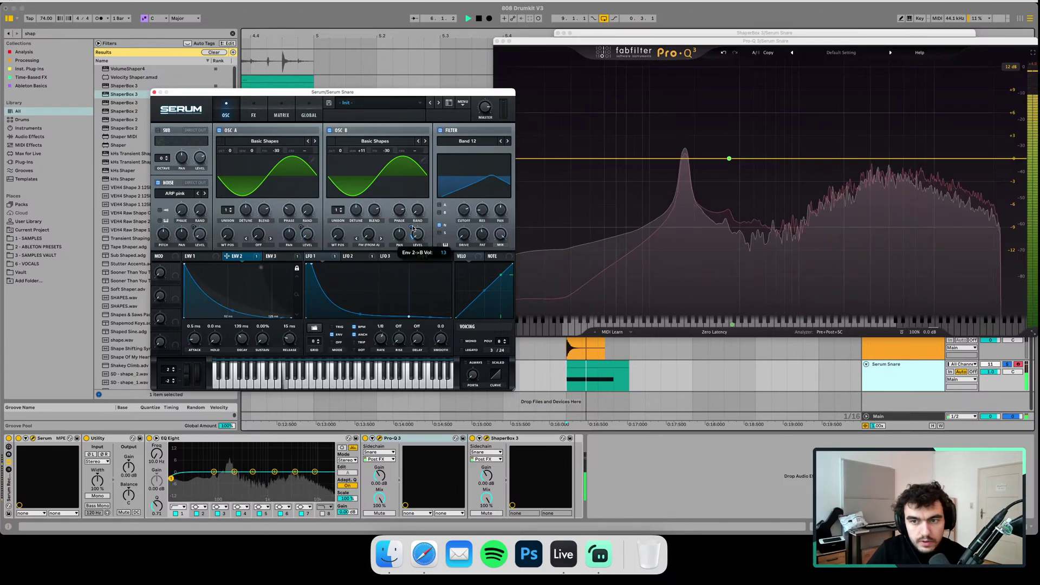
pyautogui.press('space')
pyautogui.moveTo(413, 227); pyautogui.dragTo(413, 225)
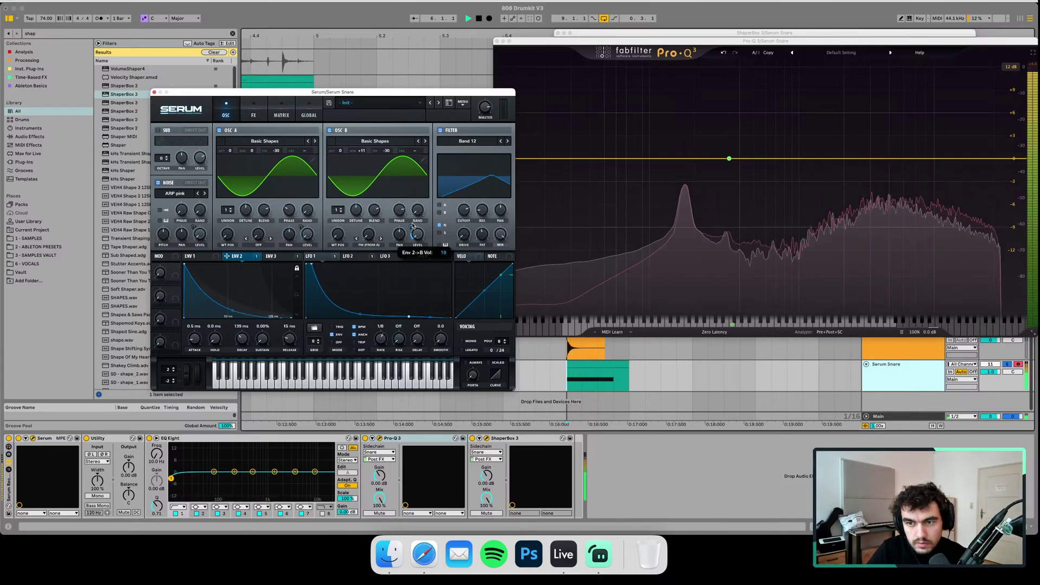
pyautogui.press('space')
pyautogui.press('space')
# - Open VISION 4X on the Main track, move Pro-Q 3 aside and solo the original Snare to examine its spectrogram
pyautogui.click(879, 416)
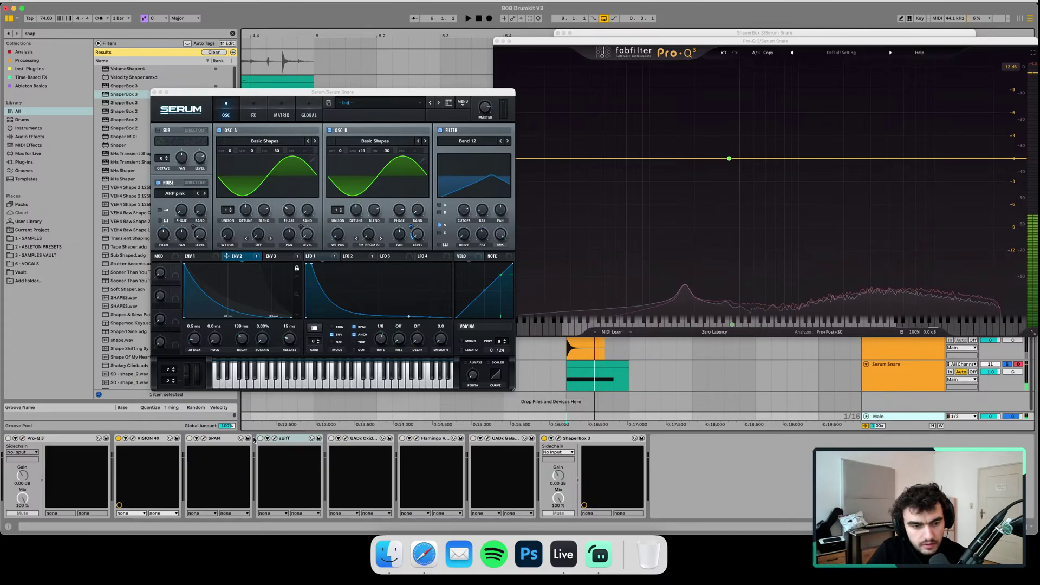
pyautogui.click(173, 439)
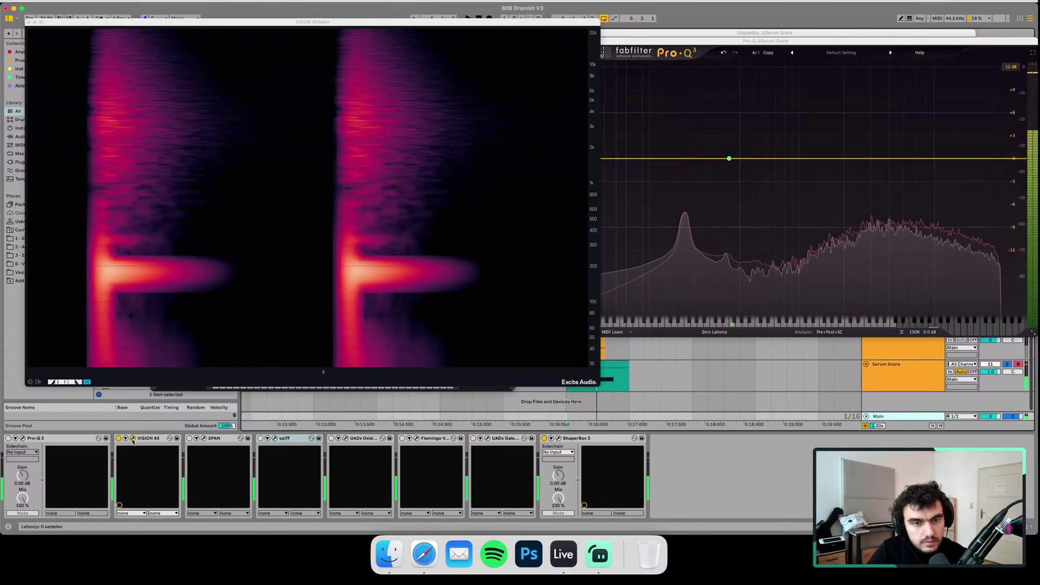
pyautogui.moveTo(878, 41); pyautogui.dragTo(681, 7)
pyautogui.click(1007, 332)
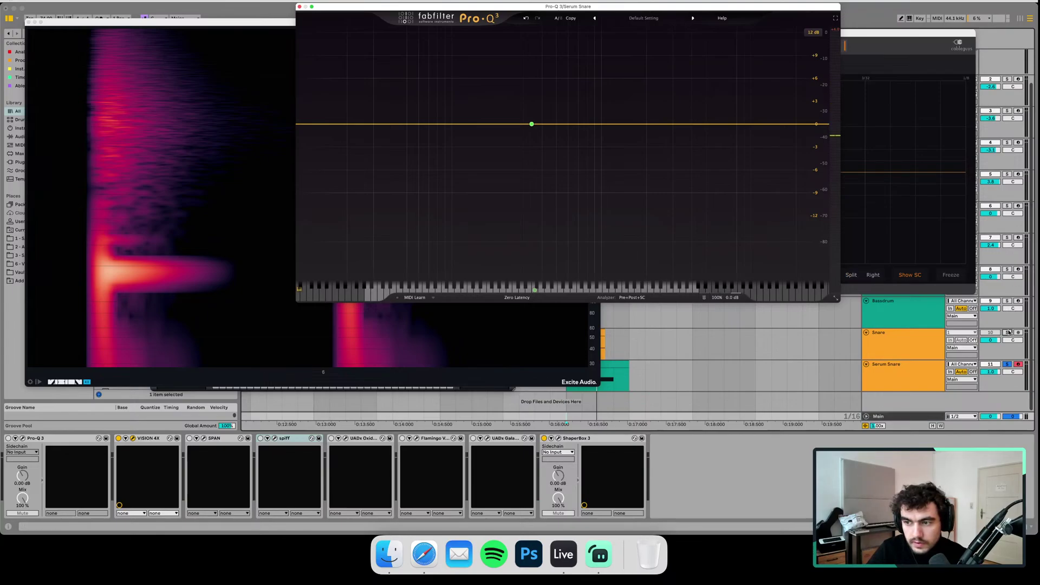
pyautogui.press('space')
pyautogui.click(207, 275)
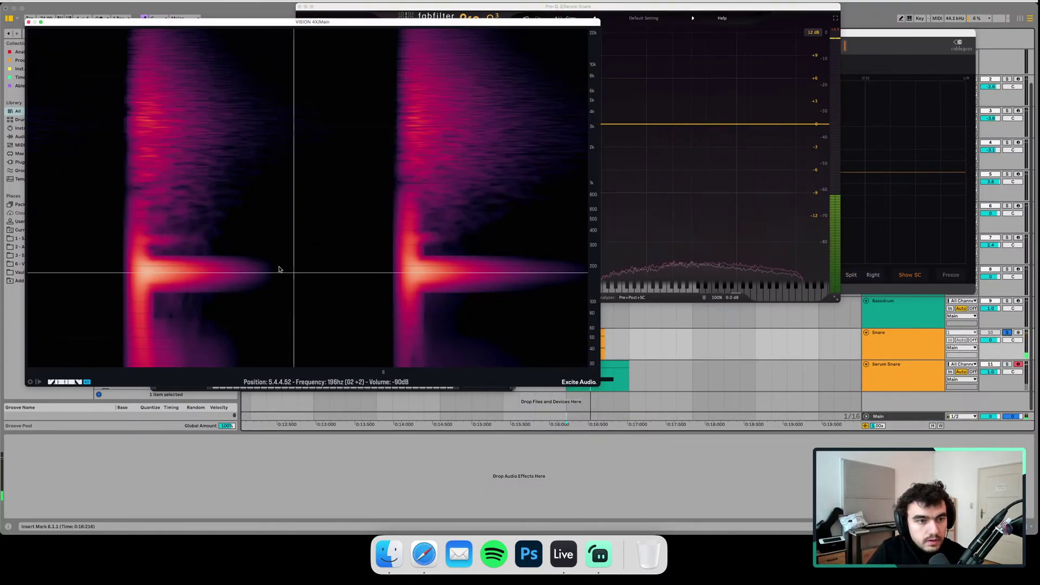
# - Solo the Serum Snare, shorten Env 2's decay to 89 ms in Serum and play it beside the VISION 4X spectrogram
pyautogui.click(1006, 365)
pyautogui.click(867, 385)
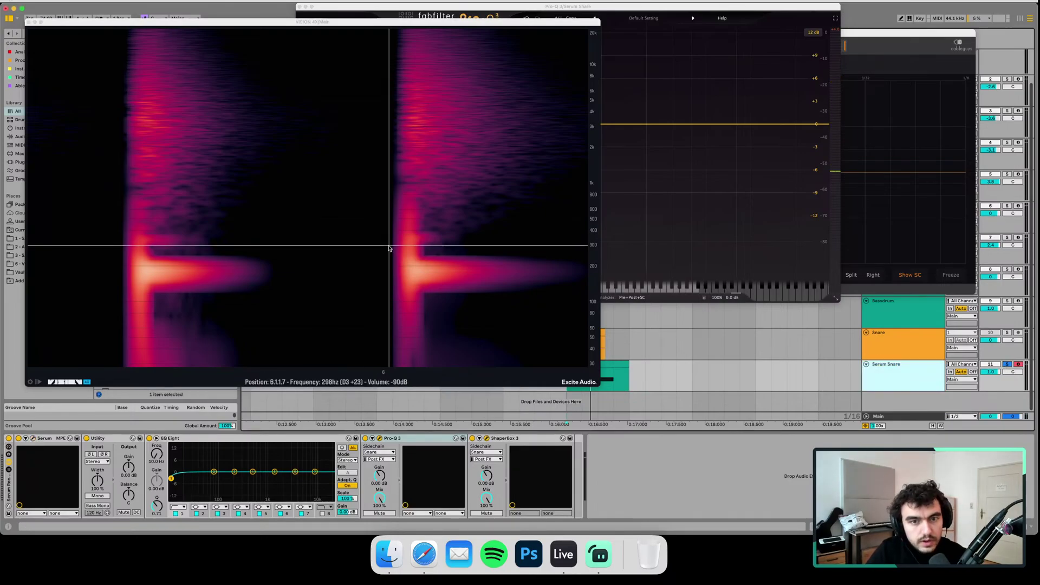
pyautogui.click(33, 439)
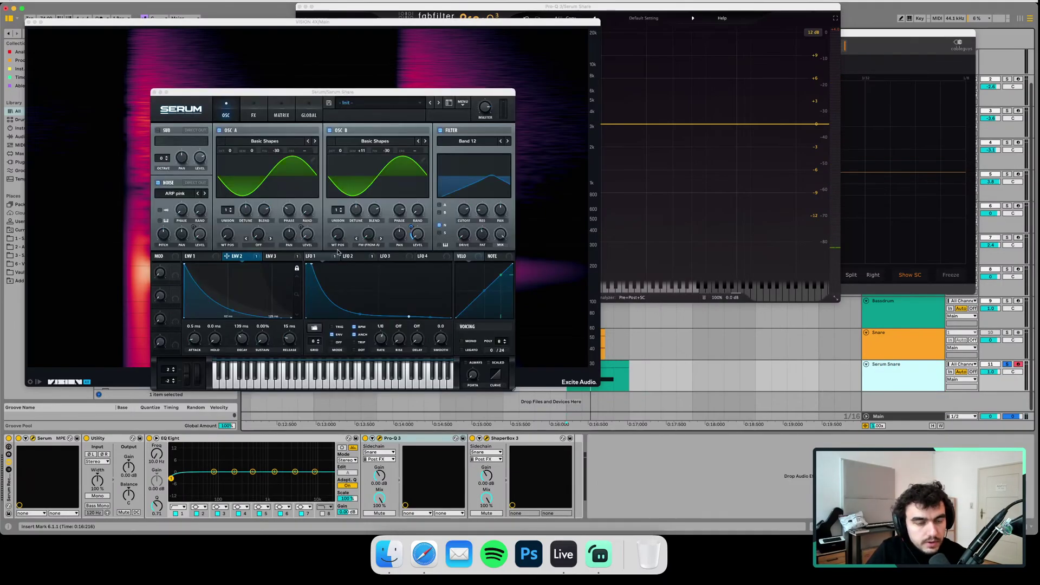
pyautogui.click(240, 338)
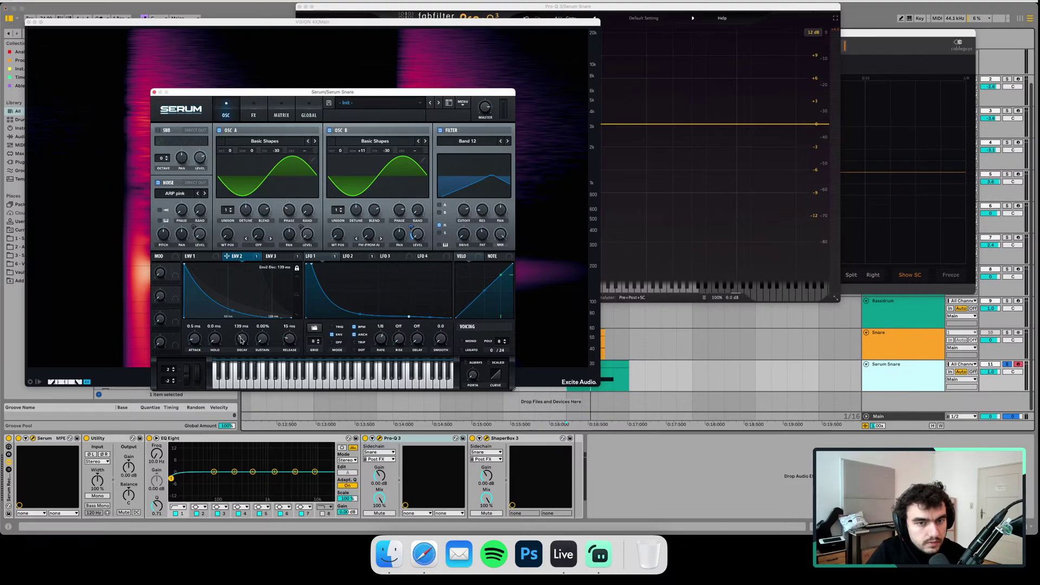
pyautogui.moveTo(241, 341); pyautogui.dragTo(241, 344)
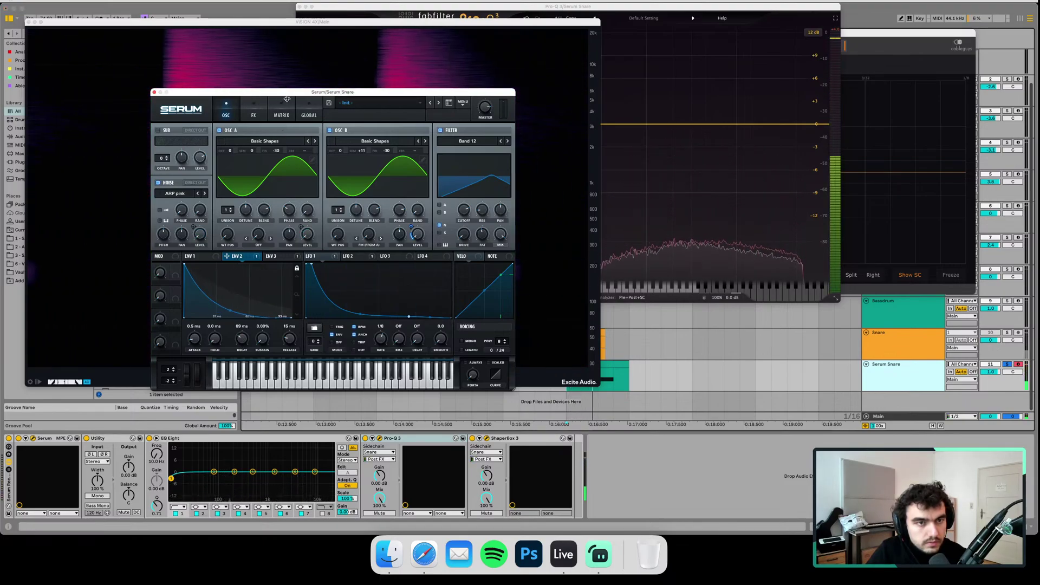
pyautogui.moveTo(287, 93); pyautogui.dragTo(598, 142)
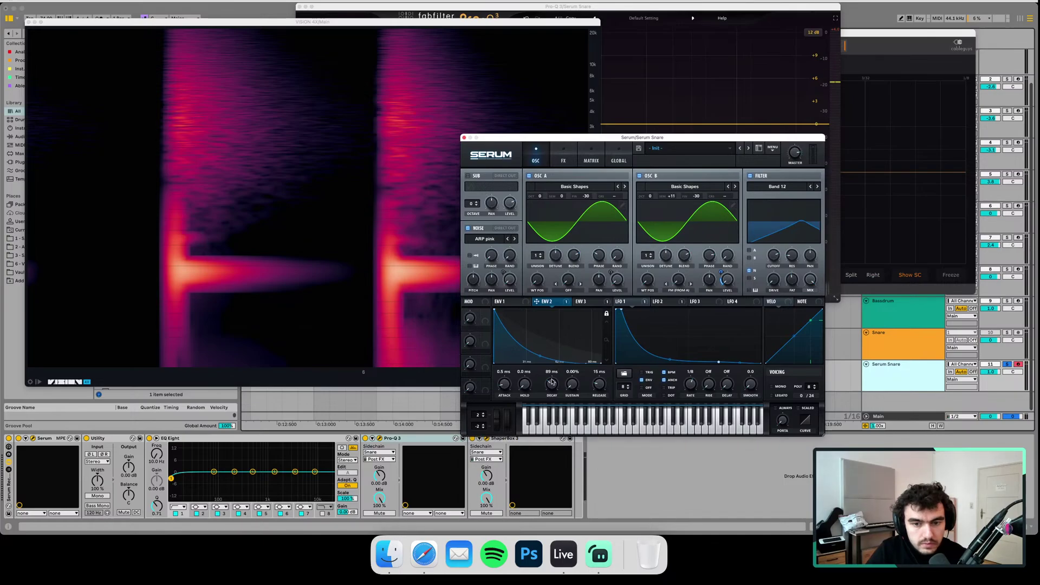
pyautogui.press('space')
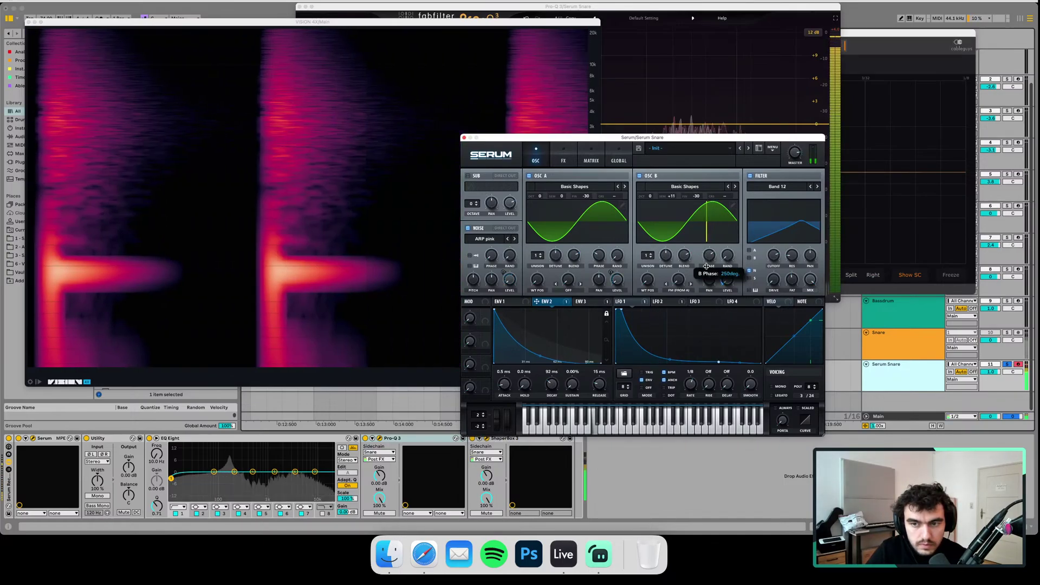
# - Adjust the start phases of oscillators B and A while watching the attack in the spectrogram
pyautogui.moveTo(703, 274); pyautogui.dragTo(705, 312)
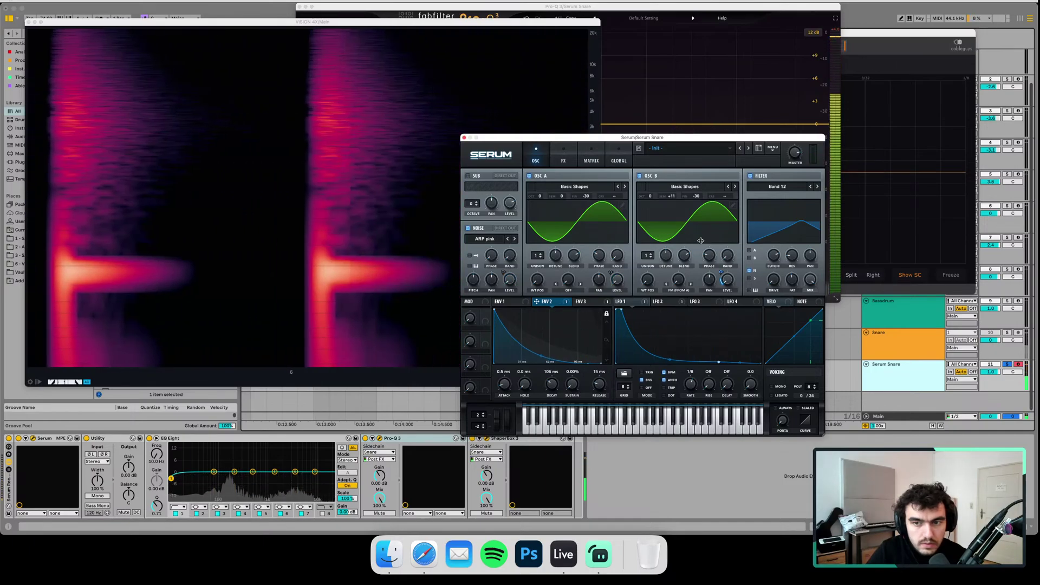
pyautogui.moveTo(608, 257)
pyautogui.mouseDown()
pyautogui.moveTo(602, 196)
pyautogui.moveTo(592, 257)
pyautogui.mouseUp()
pyautogui.moveTo(591, 263); pyautogui.dragTo(609, 260)
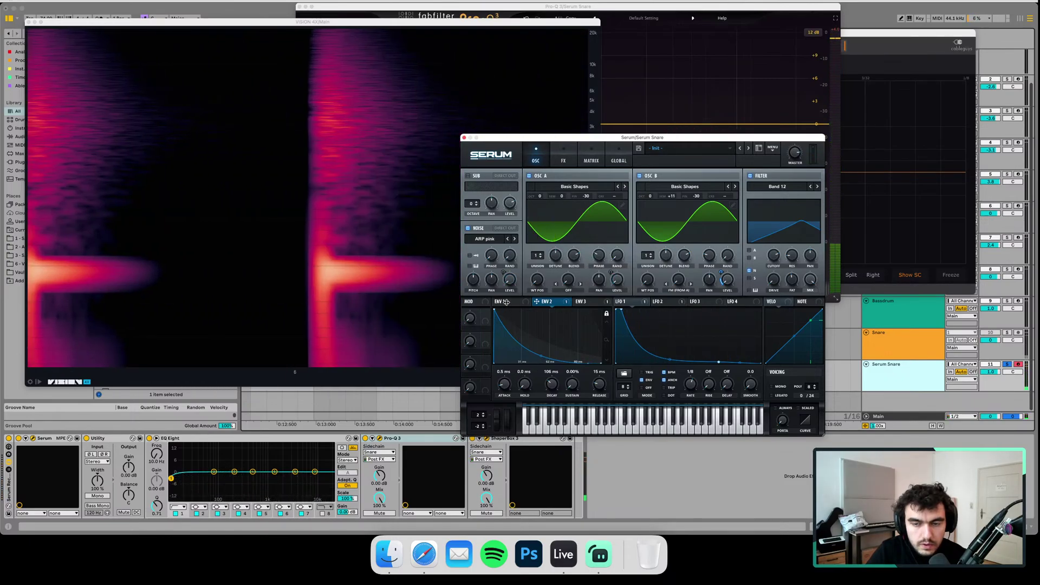
# - Set Env 2's attack to 0.0 ms and Env 3's attack to 0.8 ms
pyautogui.moveTo(504, 384); pyautogui.dragTo(507, 398)
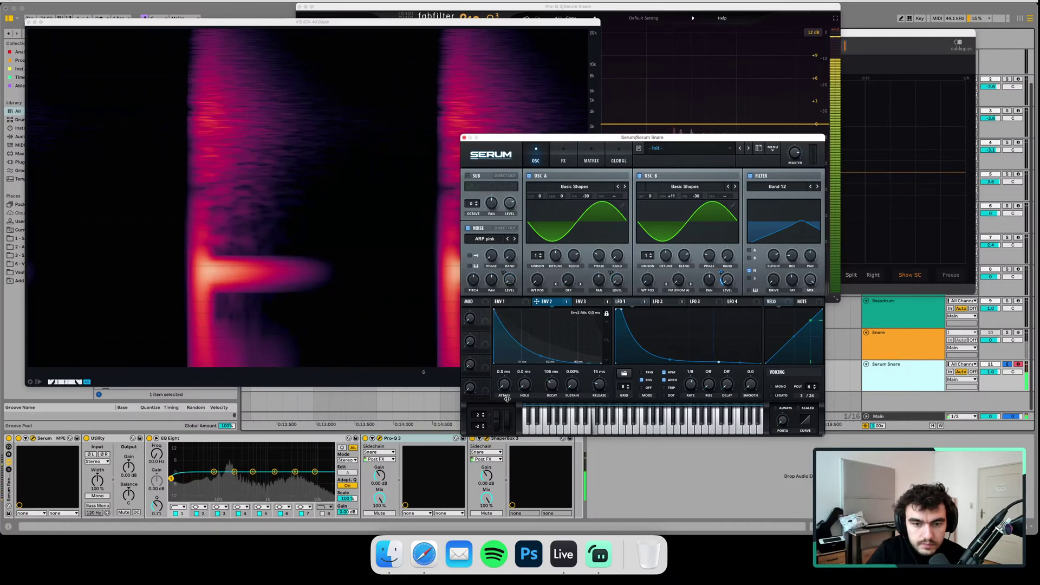
pyautogui.click(502, 301)
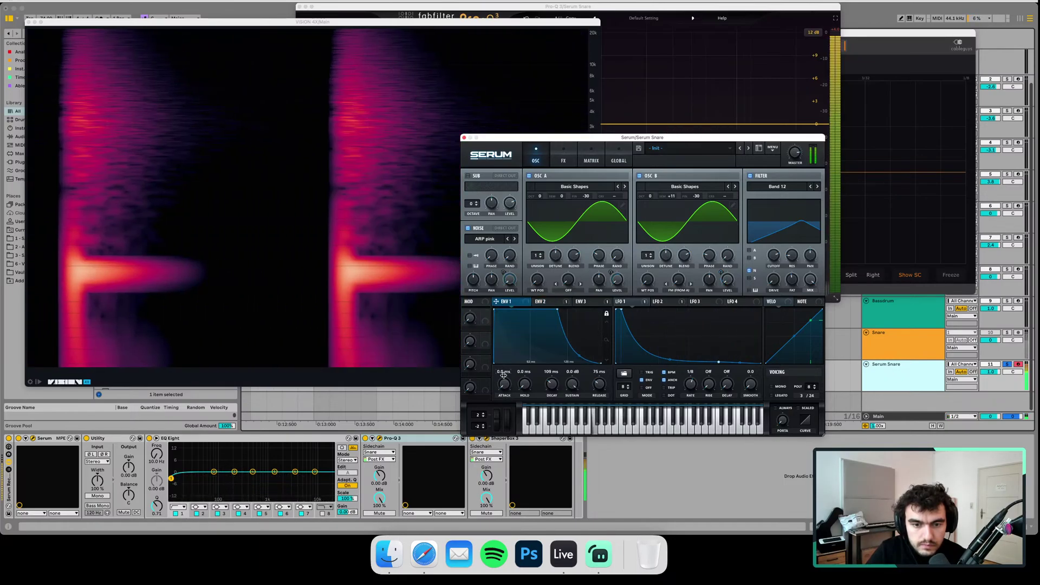
pyautogui.click(579, 301)
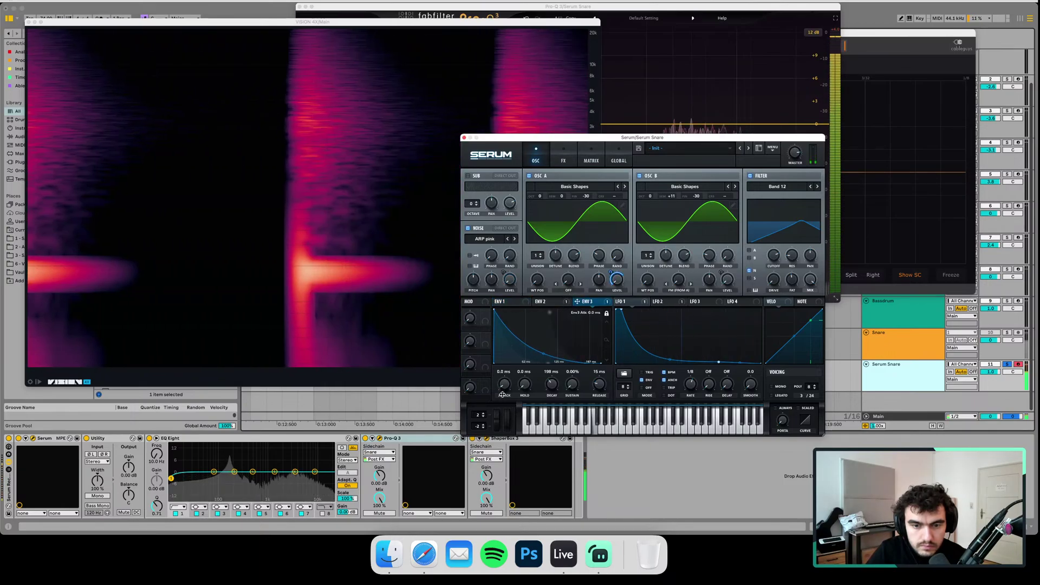
pyautogui.moveTo(502, 395); pyautogui.dragTo(503, 386)
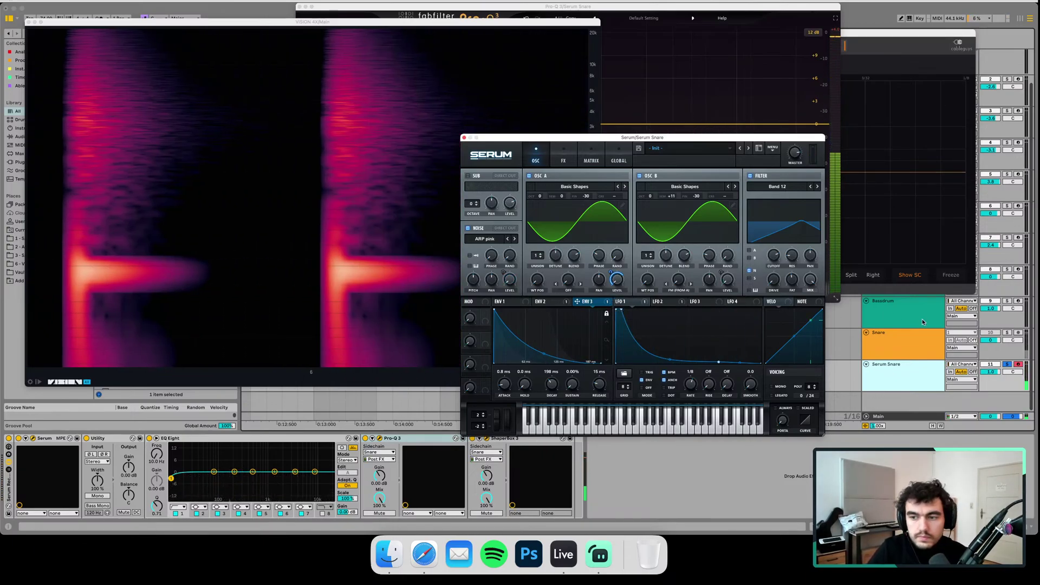
# - Solo the original and Serum snares in turn to compare their spectrograms, and inspect LFO 2 and the compressor effect
pyautogui.click(1007, 332)
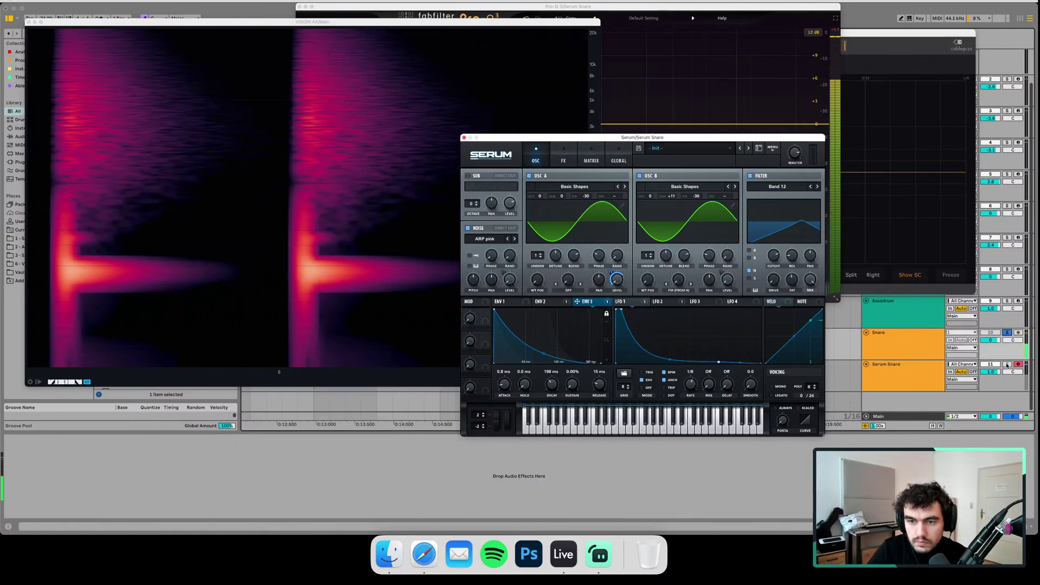
pyautogui.click(1006, 365)
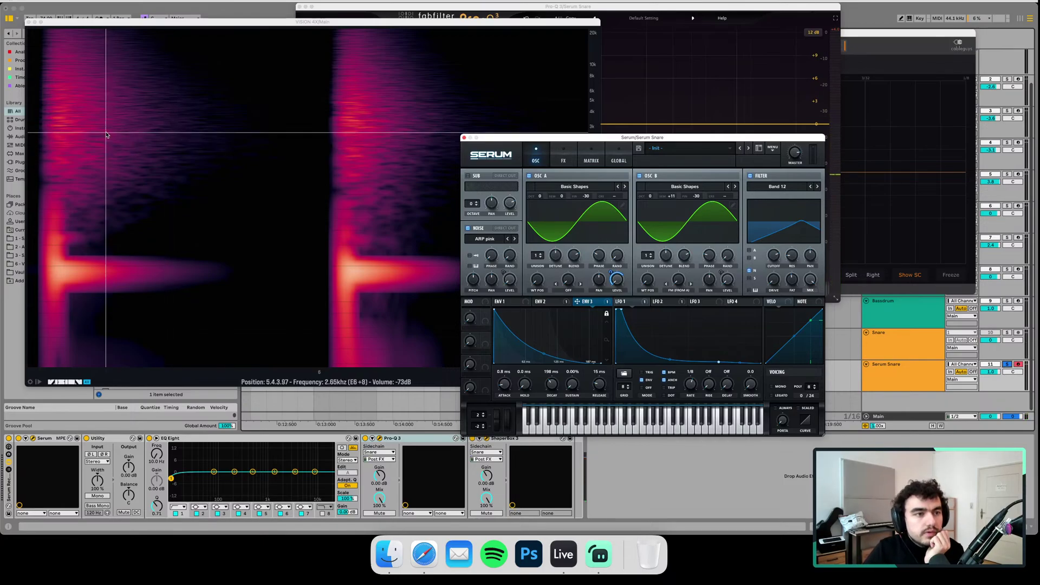
pyautogui.click(658, 301)
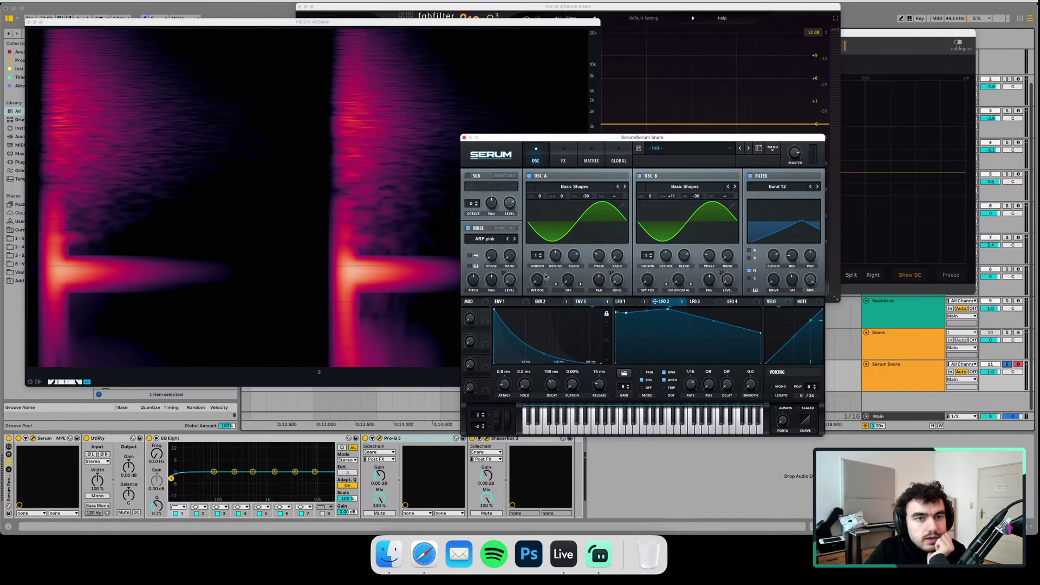
pyautogui.click(566, 154)
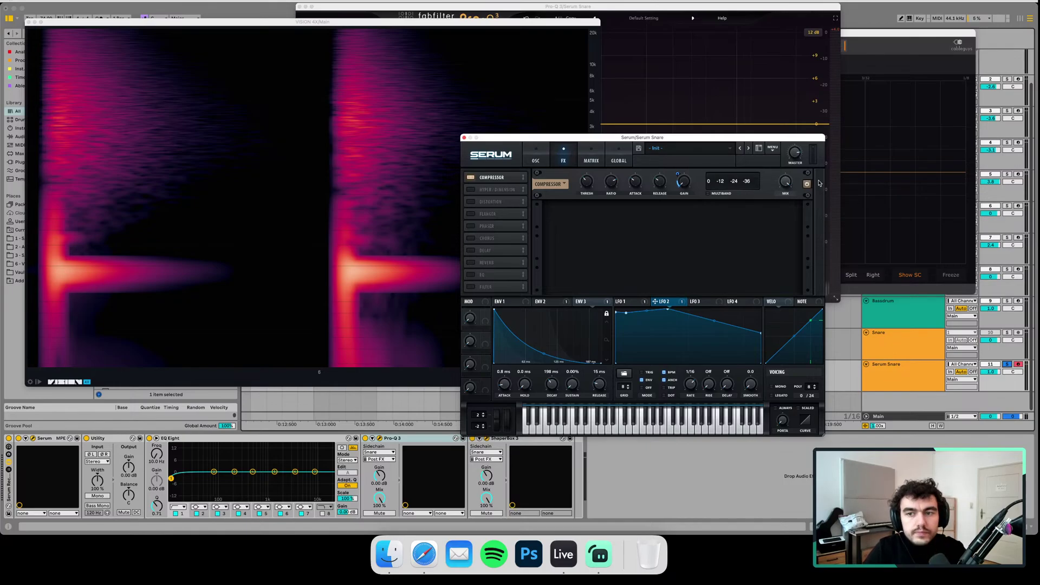
pyautogui.press('space')
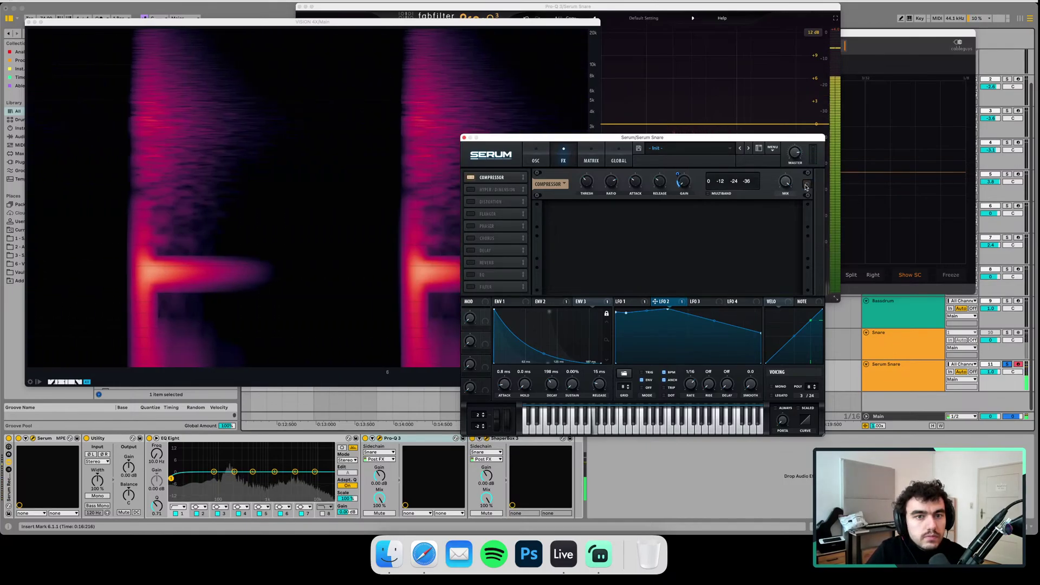
# - Reshape LFO 1 into a more gradual decay curve by adjusting its bend and repositioning its end points
pyautogui.click(627, 302)
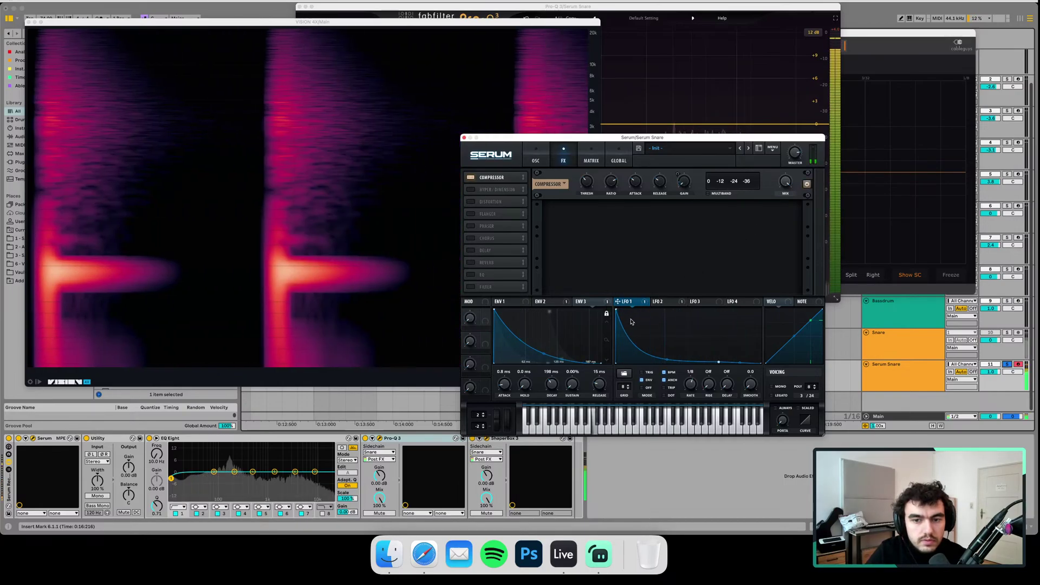
pyautogui.moveTo(624, 320); pyautogui.dragTo(664, 345)
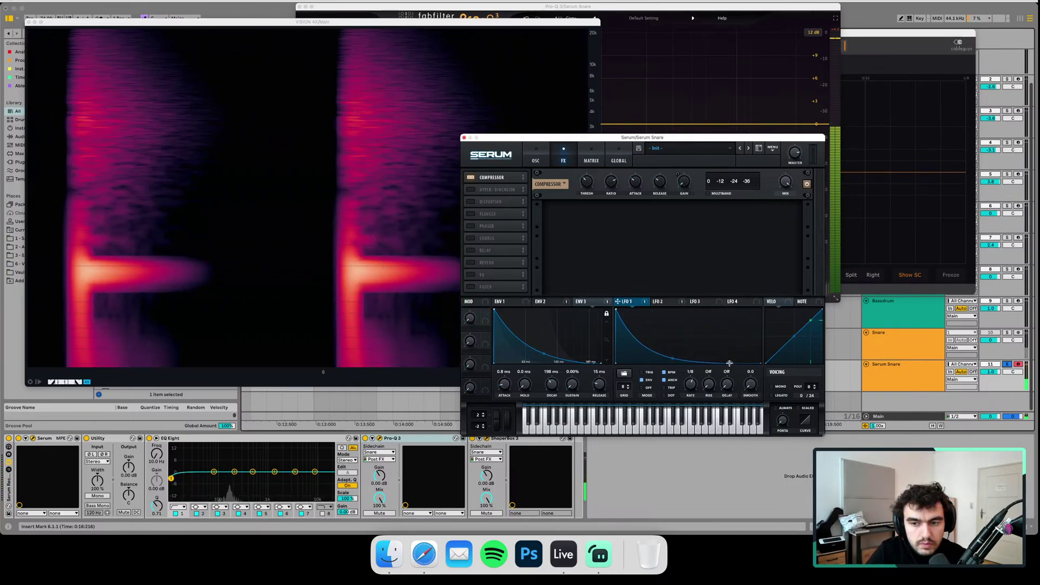
pyautogui.doubleClick(729, 363)
pyautogui.moveTo(689, 337); pyautogui.dragTo(685, 365)
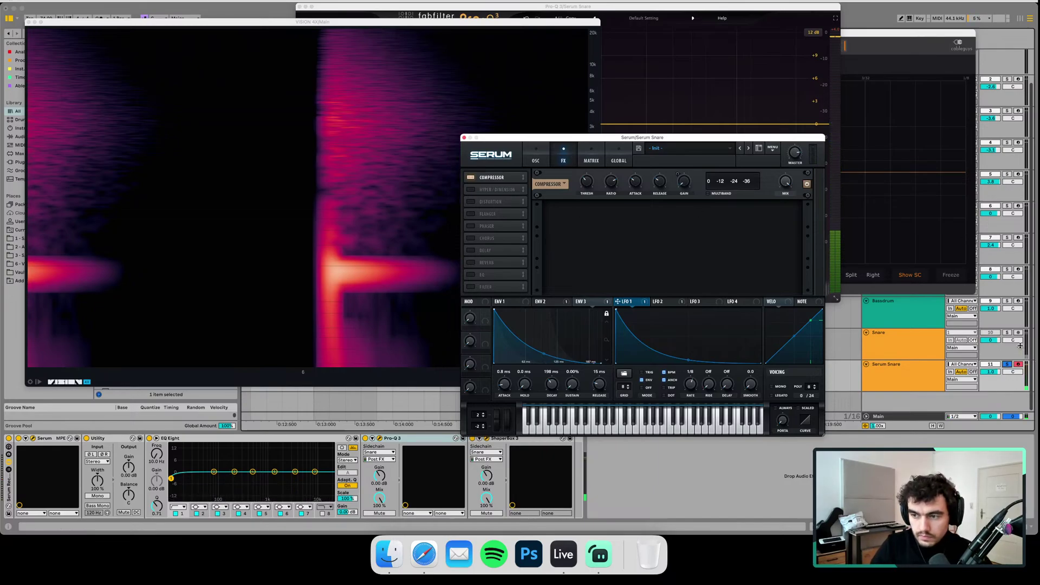
# - Solo the original Snare and move the Serum window clear to examine the low-frequency part of the spectrogram
pyautogui.click(1008, 334)
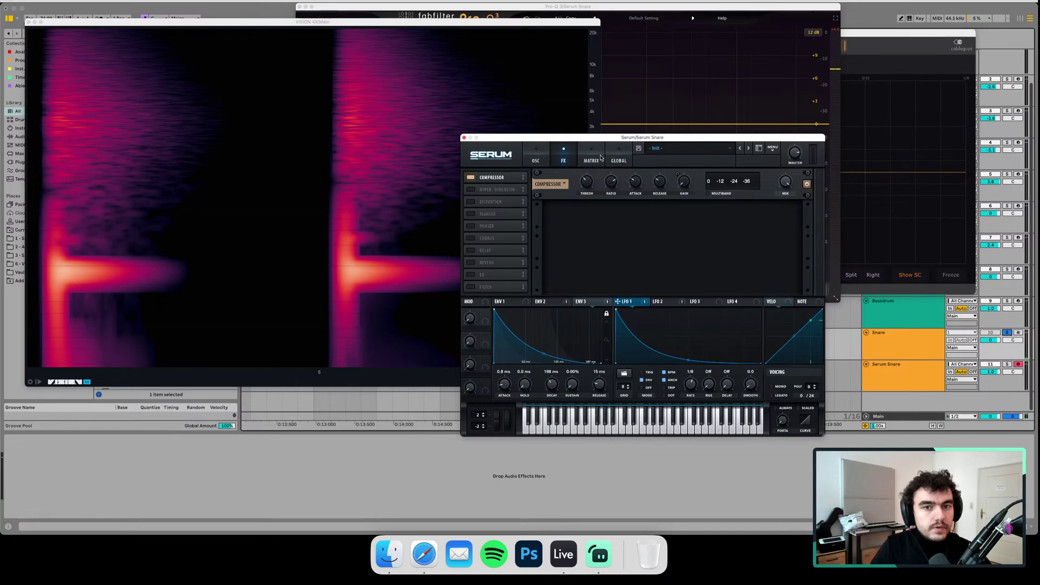
pyautogui.moveTo(561, 142); pyautogui.dragTo(492, 248)
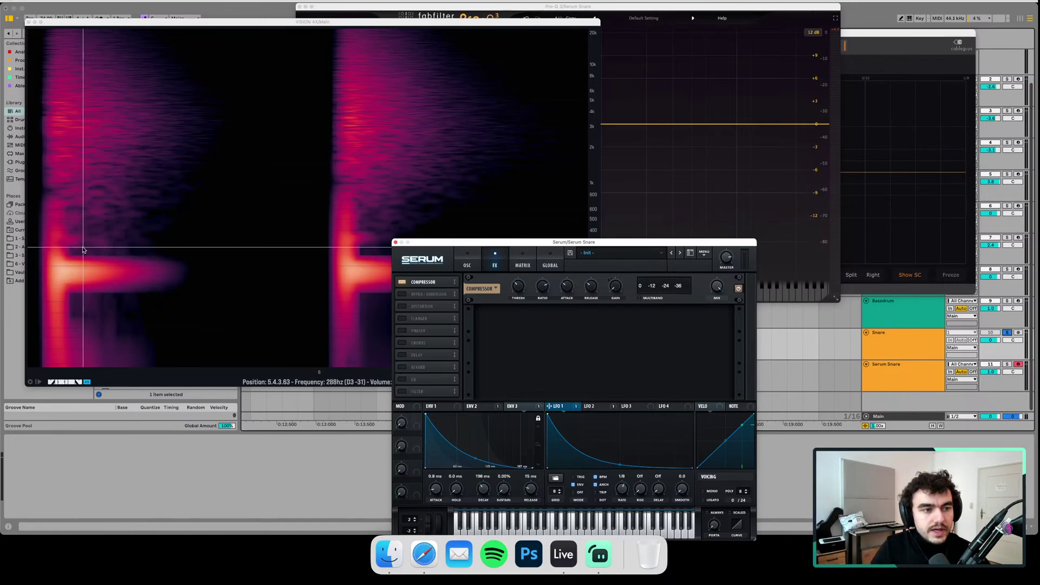
pyautogui.moveTo(432, 247); pyautogui.dragTo(436, 183)
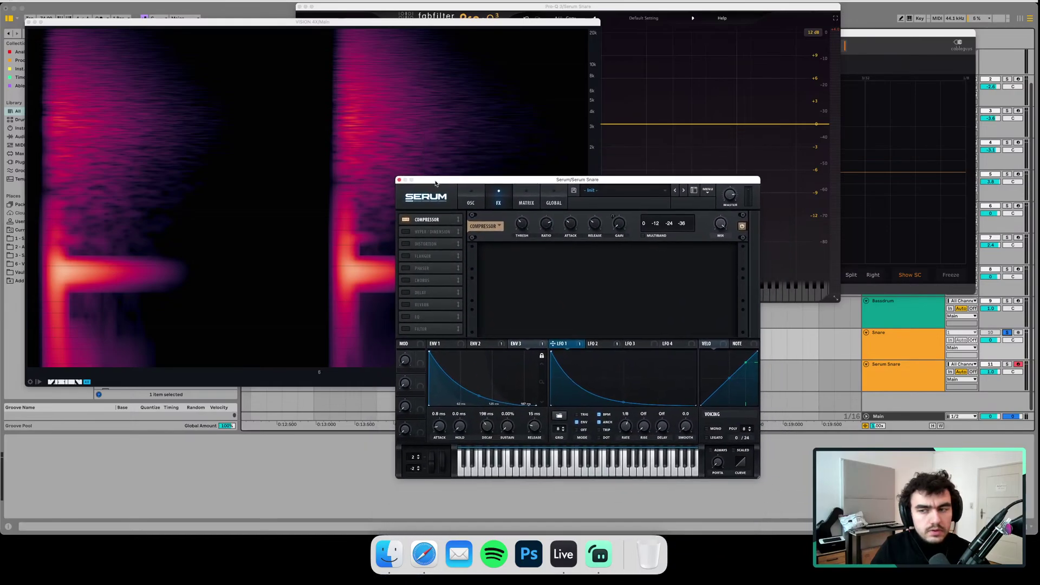
# - Solo the Serum Snare, lengthen Env 3's decay to 214 ms and fine-tune the filter's resonance
pyautogui.click(1007, 364)
pyautogui.click(470, 199)
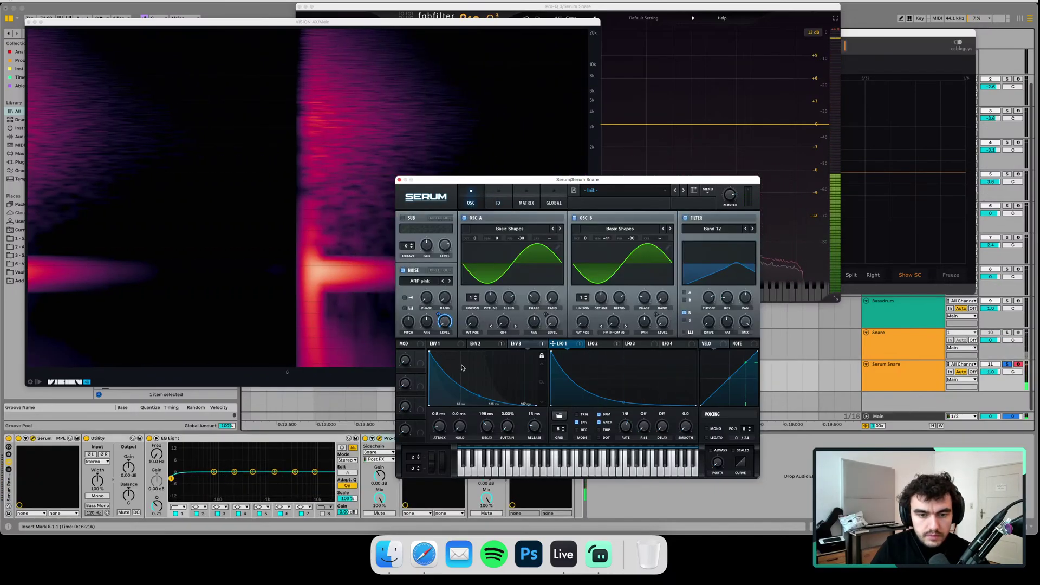
pyautogui.click(445, 342)
pyautogui.click(478, 345)
pyautogui.click(521, 345)
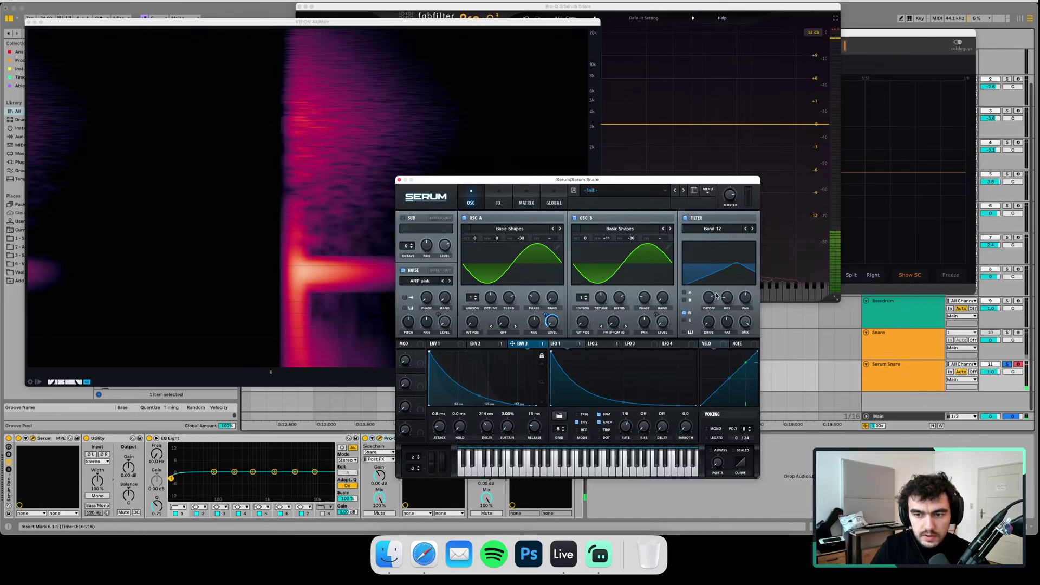
pyautogui.moveTo(726, 299); pyautogui.dragTo(727, 293)
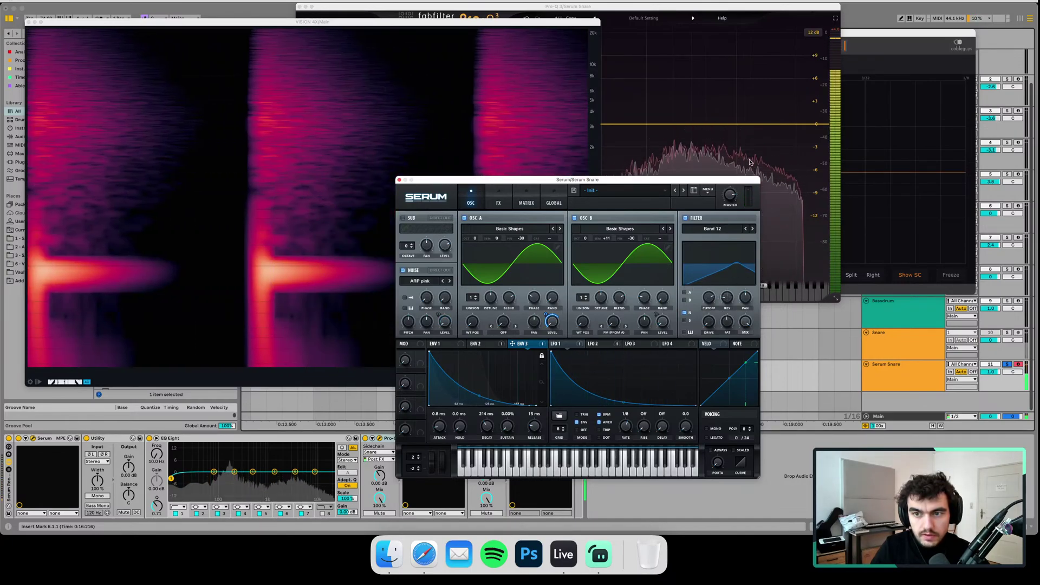
# - Move Serum clear of the Pro-Q 3 spectrum and enable the EQ effect after the compressor
pyautogui.moveTo(725, 180); pyautogui.dragTo(575, 186)
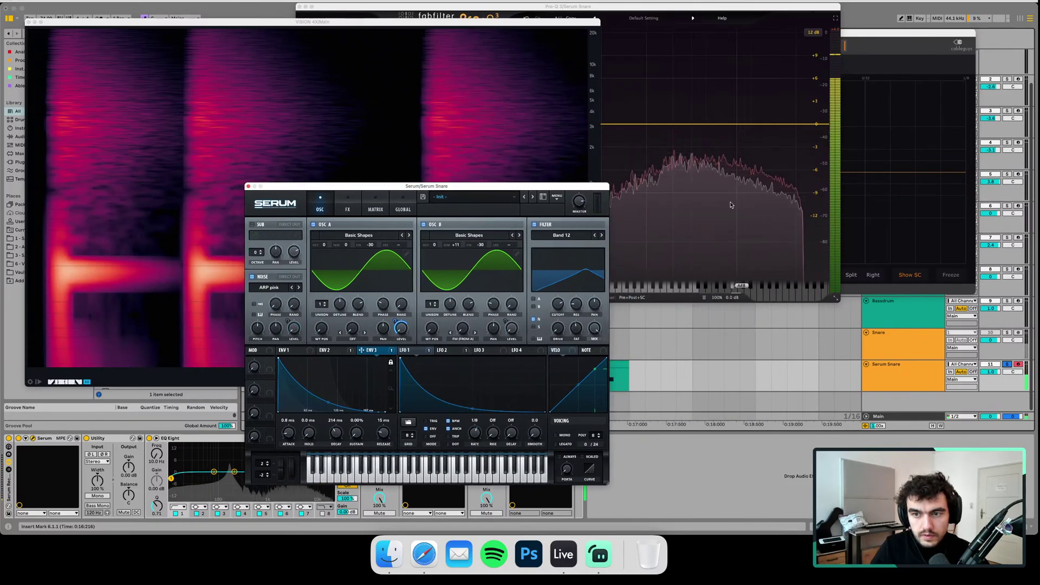
pyautogui.click(347, 204)
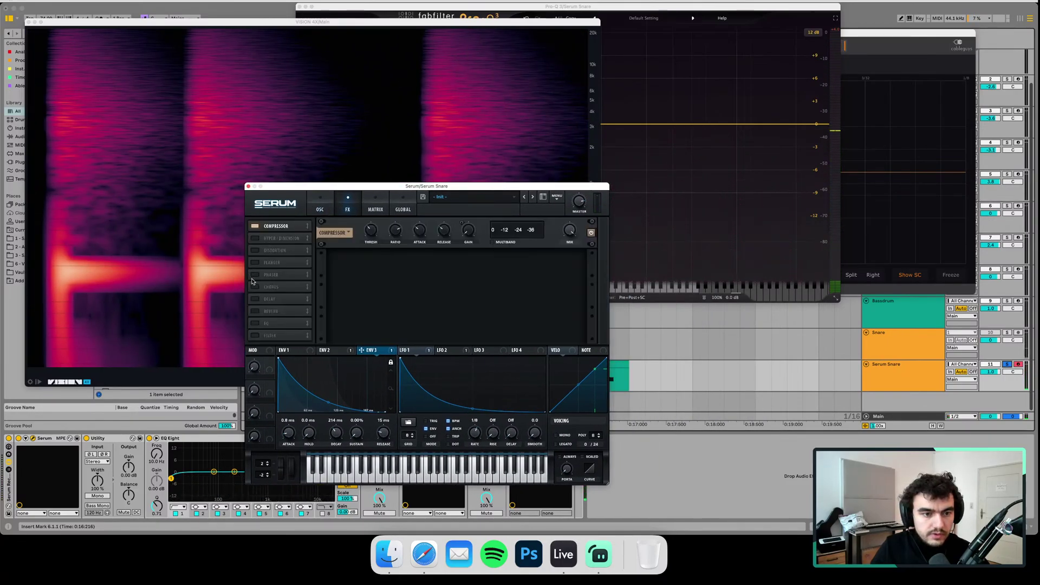
pyautogui.click(255, 323)
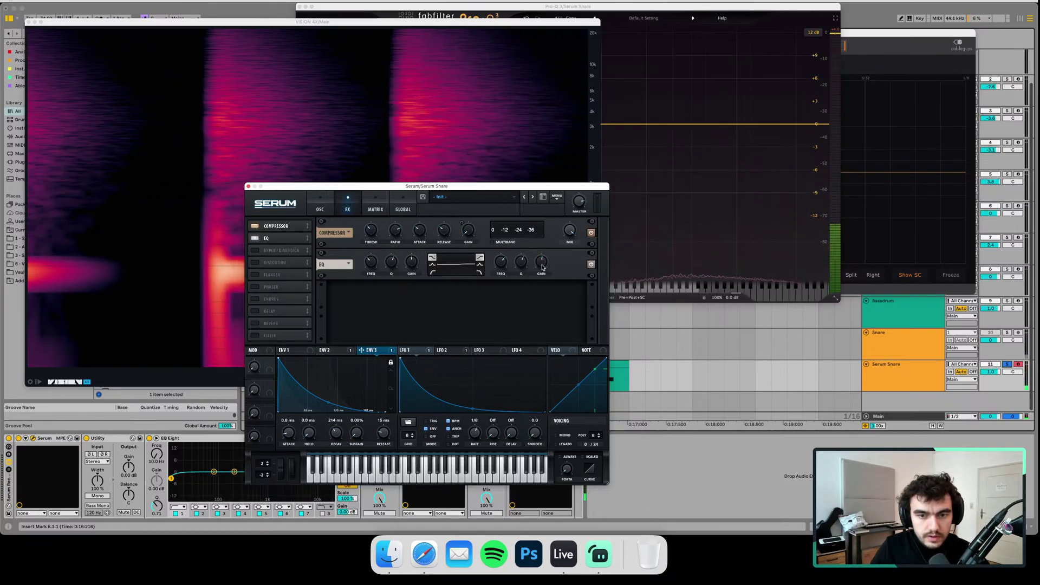
# - Modulate the EQ's high-band gain with Env 2 by an amount of about 17 and check the spectrum in Pro-Q 3
pyautogui.click(326, 350)
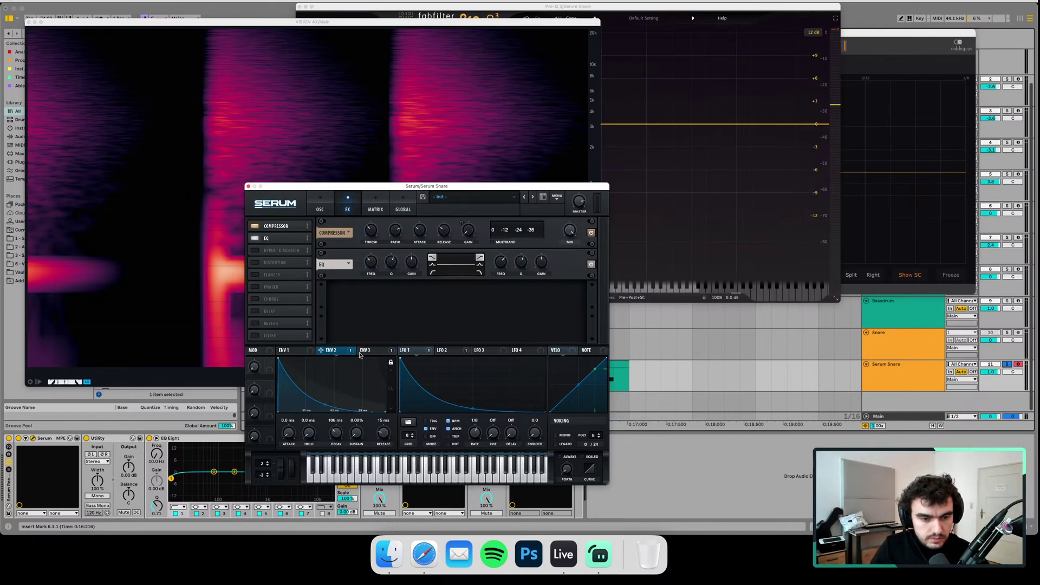
pyautogui.rightClick(541, 262)
pyautogui.click(558, 290)
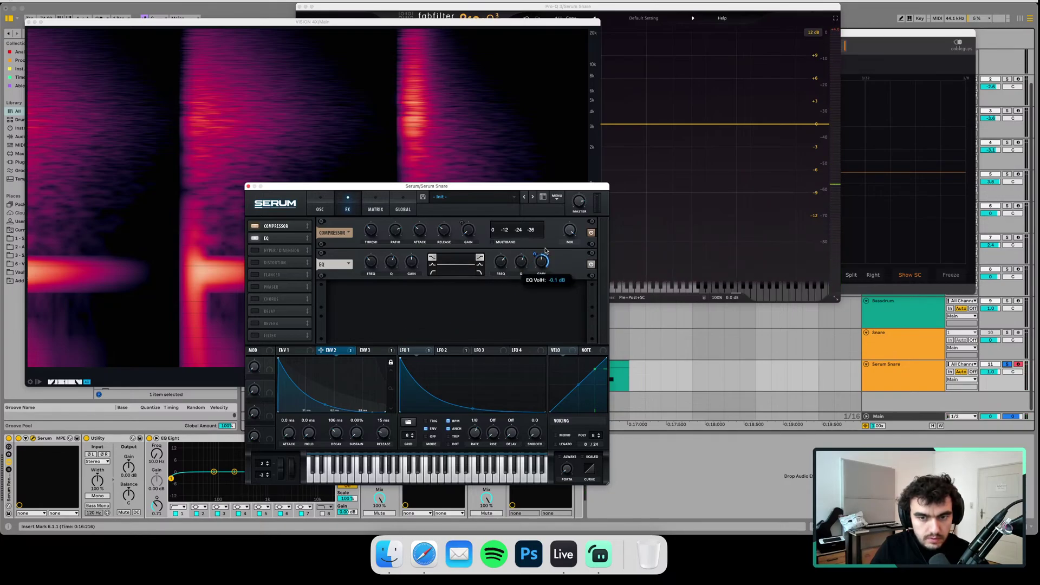
pyautogui.moveTo(538, 255); pyautogui.dragTo(544, 287)
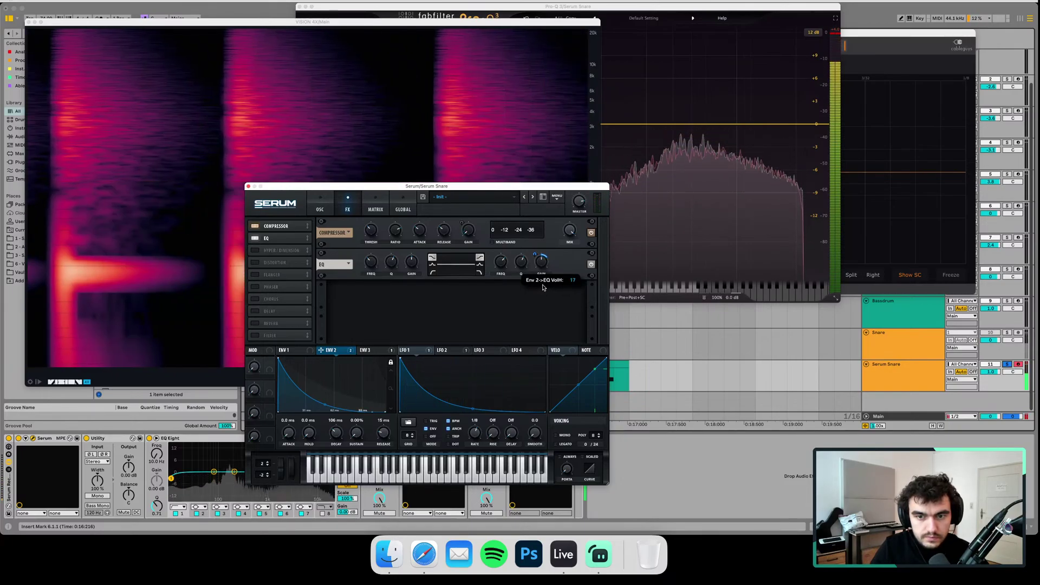
pyautogui.moveTo(574, 211); pyautogui.dragTo(574, 215)
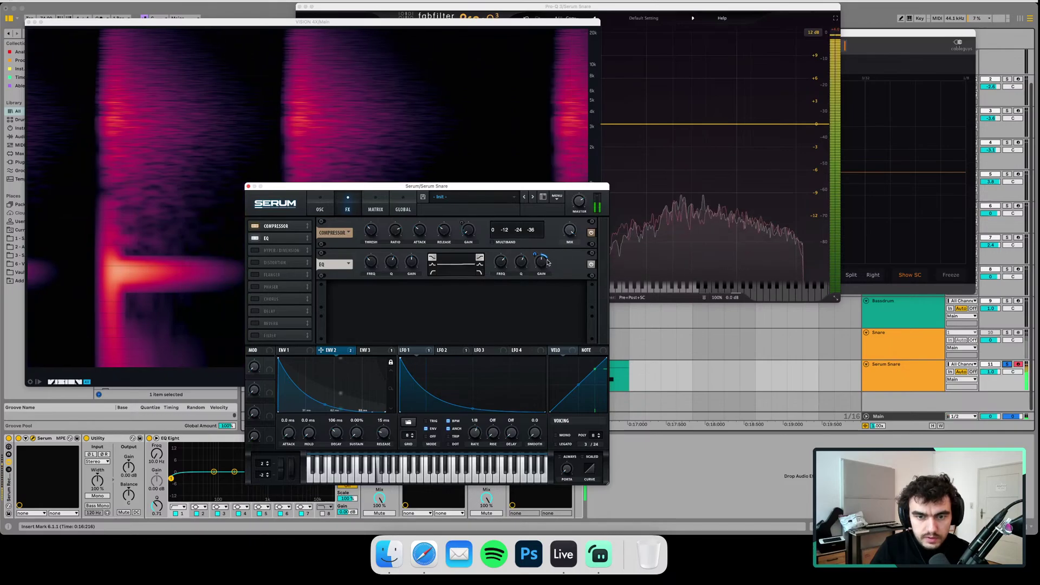
pyautogui.click(621, 175)
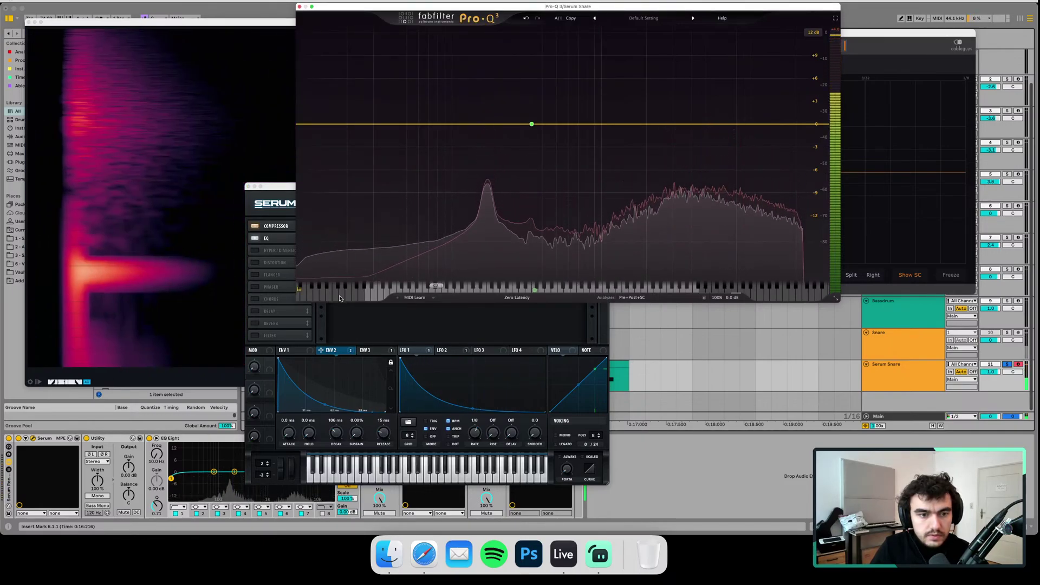
pyautogui.click(278, 185)
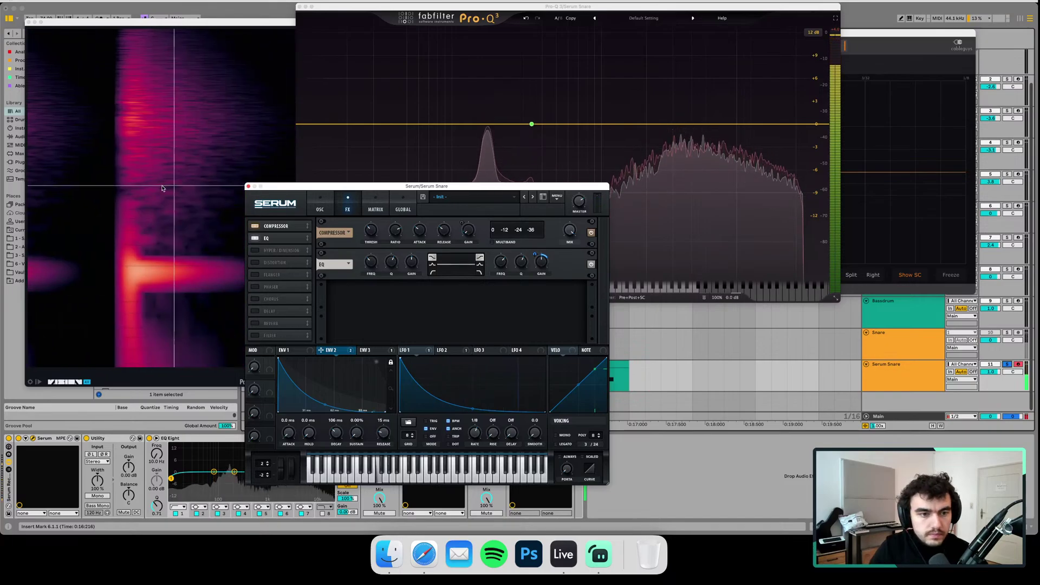
# - Enable Serum's Distortion effect with the SoftClip type, compare it bypassed, and set its level to about 4.2 dB
pyautogui.click(275, 262)
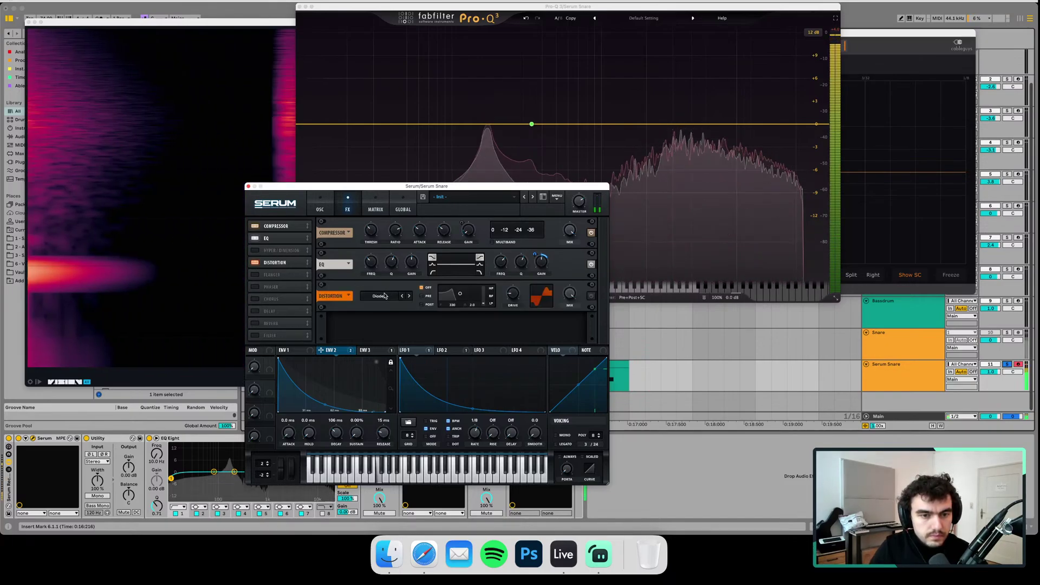
pyautogui.click(381, 296)
pyautogui.click(390, 316)
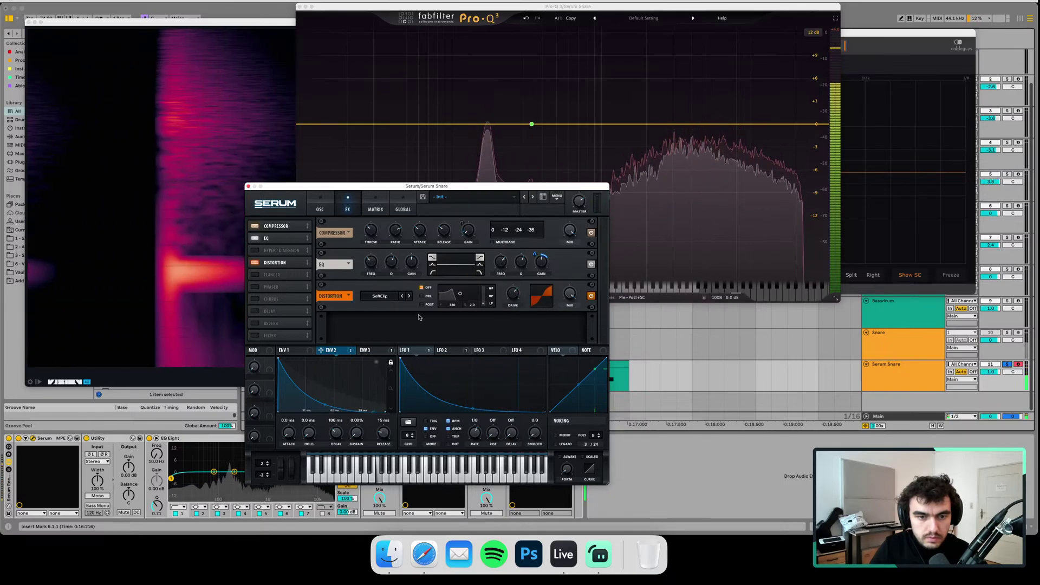
pyautogui.click(255, 263)
pyautogui.click(255, 263)
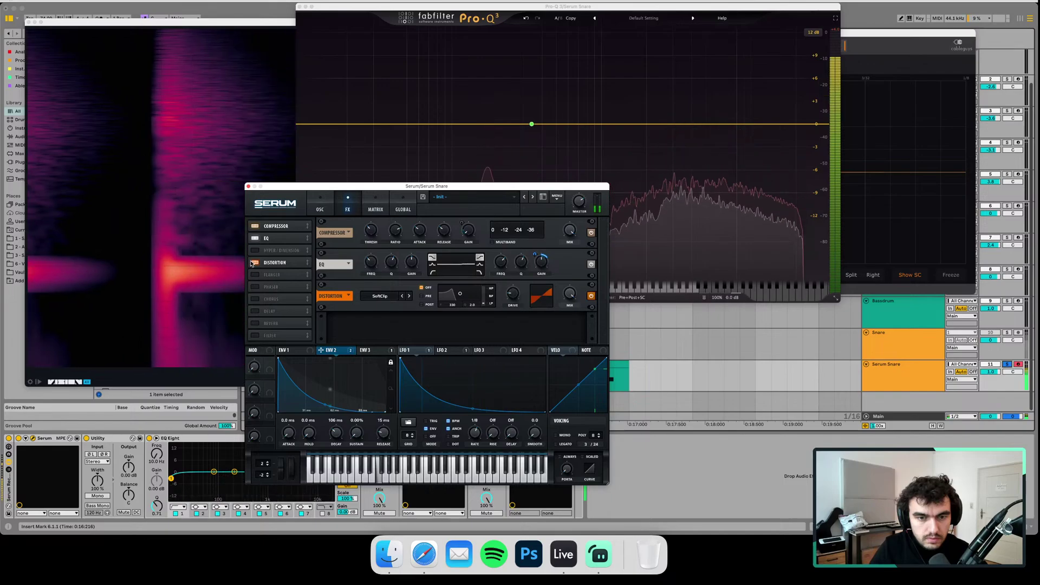
pyautogui.click(569, 306)
pyautogui.moveTo(569, 295); pyautogui.dragTo(569, 284)
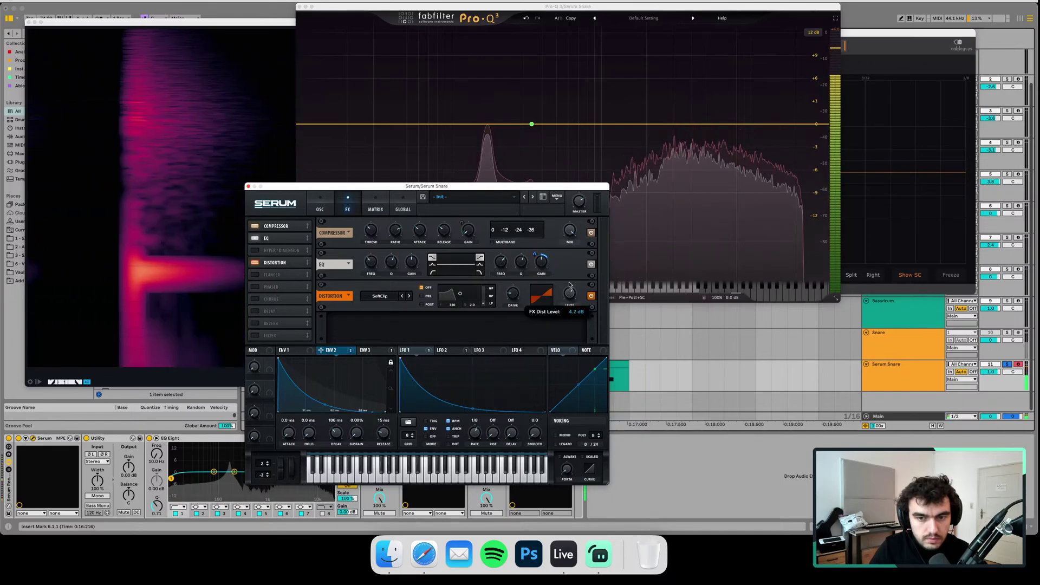
# - Move the Serum window clear of the ShaperBox 3 scope and hide the sidechain signal to examine the snare's waveform
pyautogui.click(927, 157)
pyautogui.moveTo(501, 187); pyautogui.dragTo(452, 187)
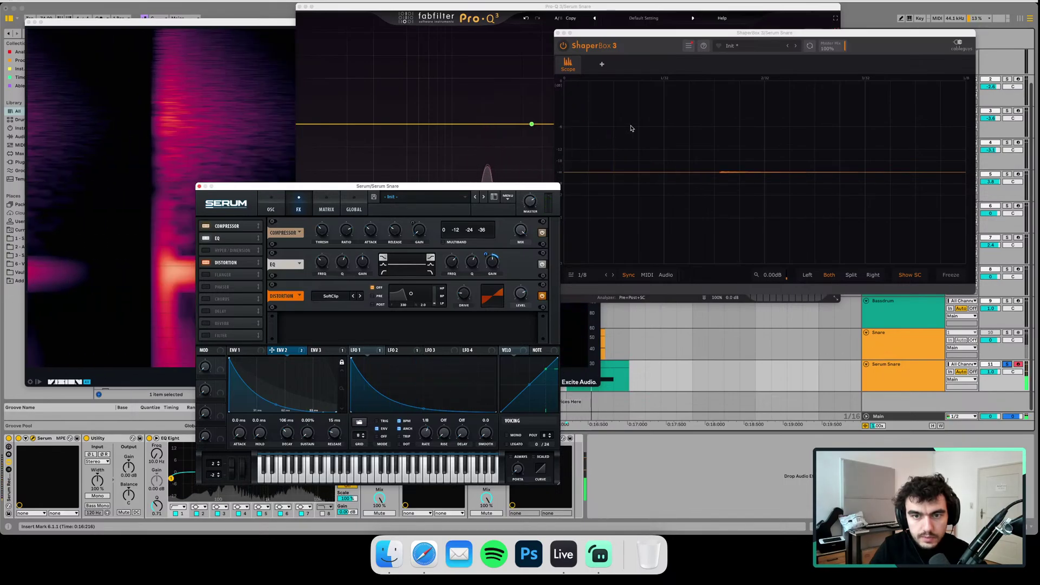
pyautogui.click(910, 276)
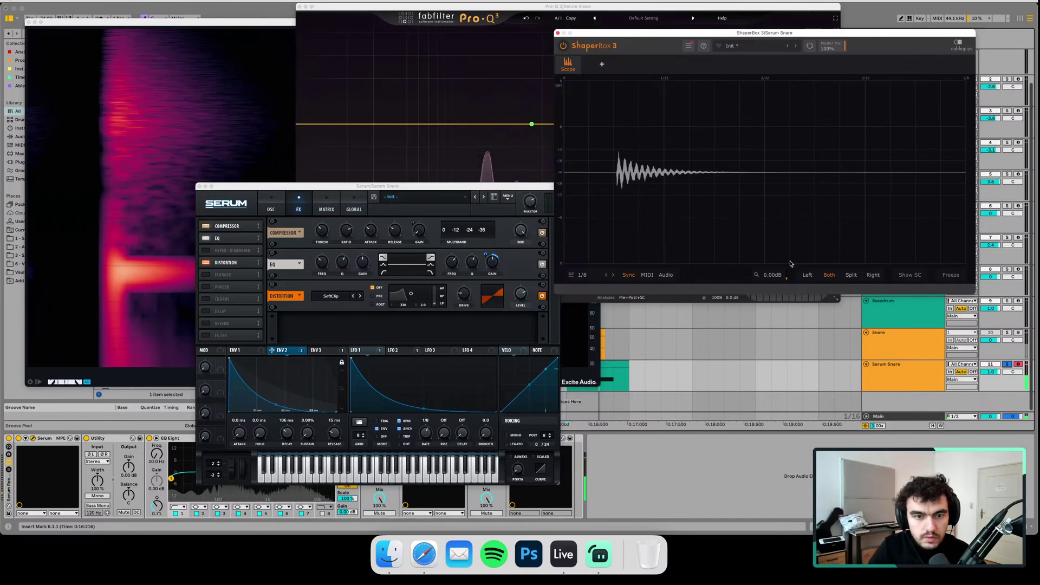
# - Fine-tune the Q of the EQ effect's high band and bring Pro-Q 3 forward to check the spectrum
pyautogui.click(471, 268)
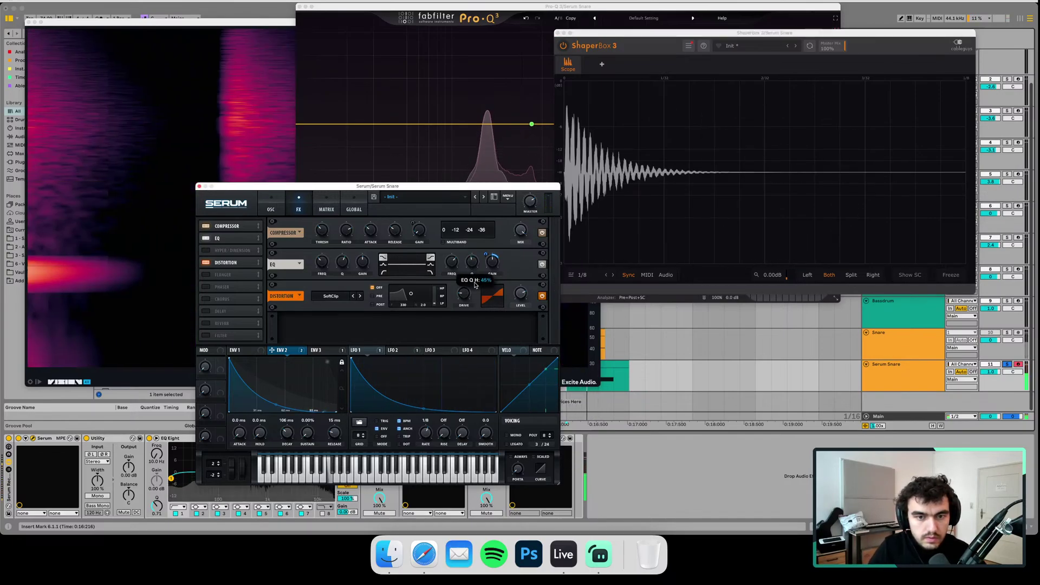
pyautogui.moveTo(479, 315); pyautogui.dragTo(480, 248)
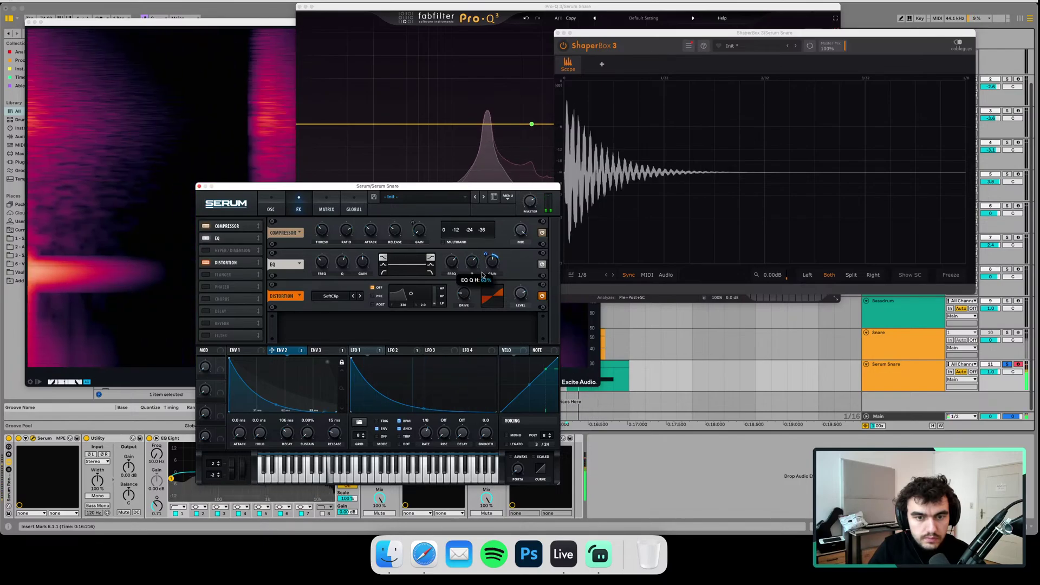
pyautogui.click(446, 116)
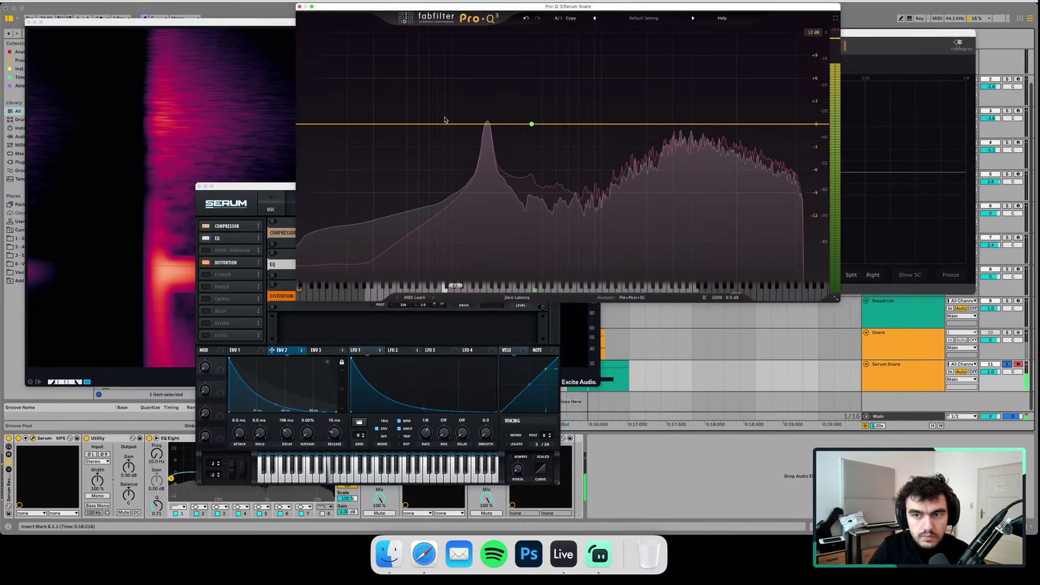
# - Try temporary bell boosts in Pro-Q 3, one around 3.2 kHz and one in the mids, removing each
pyautogui.moveTo(751, 123); pyautogui.dragTo(649, 109)
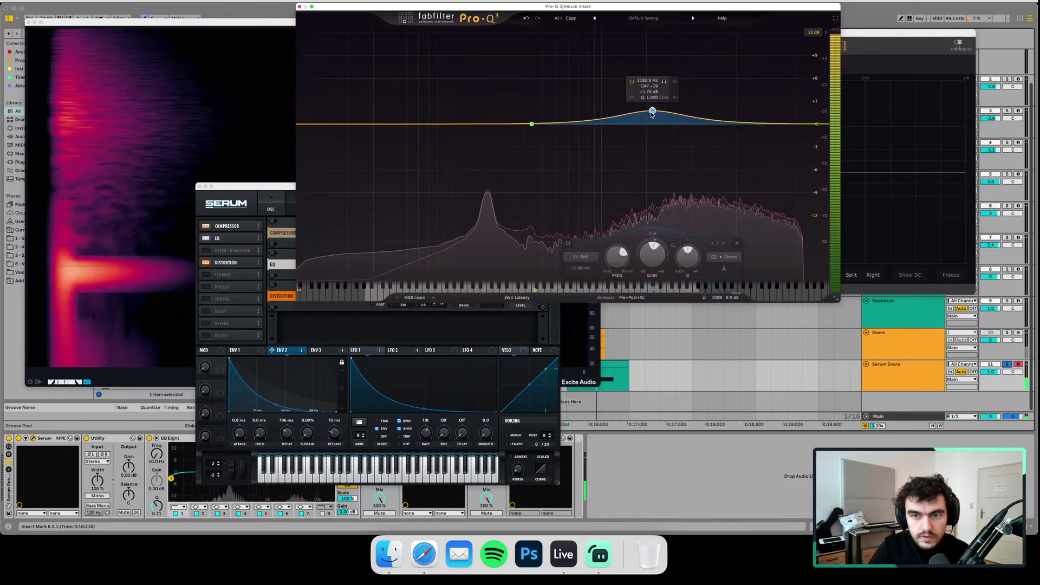
pyautogui.click(669, 80)
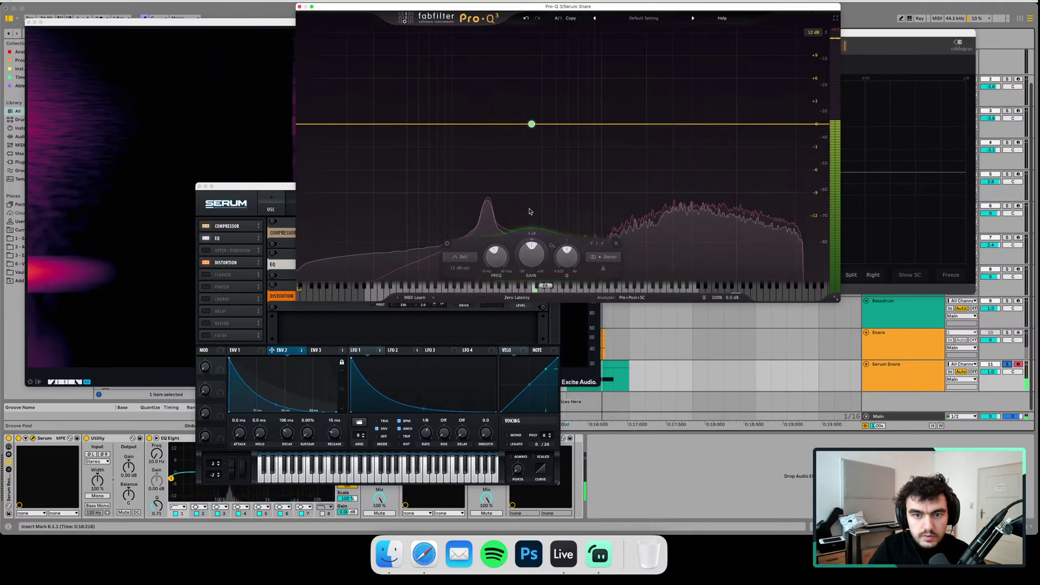
pyautogui.moveTo(559, 124); pyautogui.dragTo(548, 98)
pyautogui.click(570, 69)
# - Fine-tune the modulation amount on oscillator B's level in Serum and stop playback
pyautogui.click(265, 208)
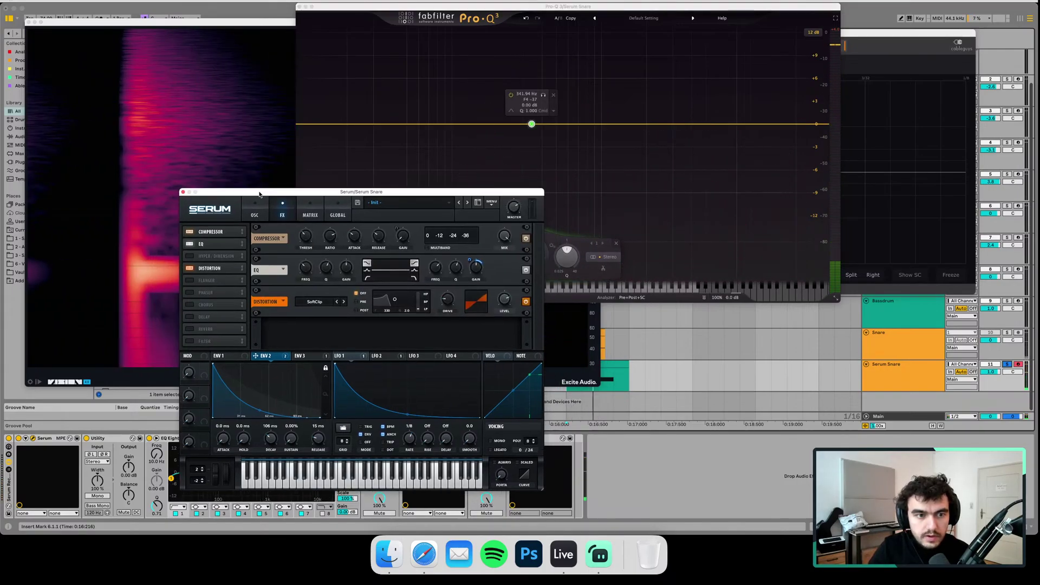
pyautogui.moveTo(438, 328); pyautogui.dragTo(440, 325)
pyautogui.press('space')
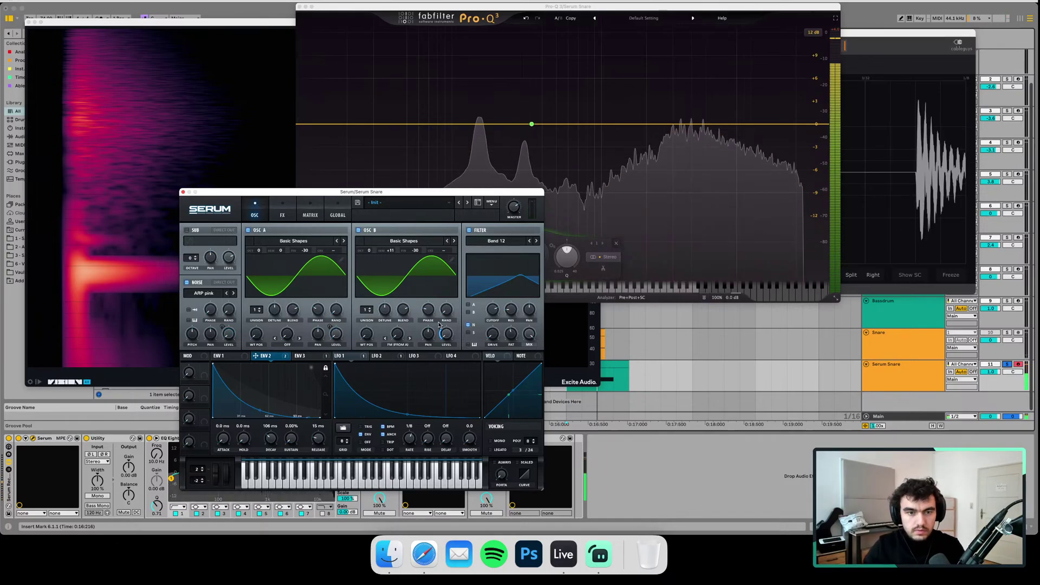
# - Remove all modulators from the EQ's high-band gain and modulate it with Env 3 by about 19 instead
pyautogui.click(287, 218)
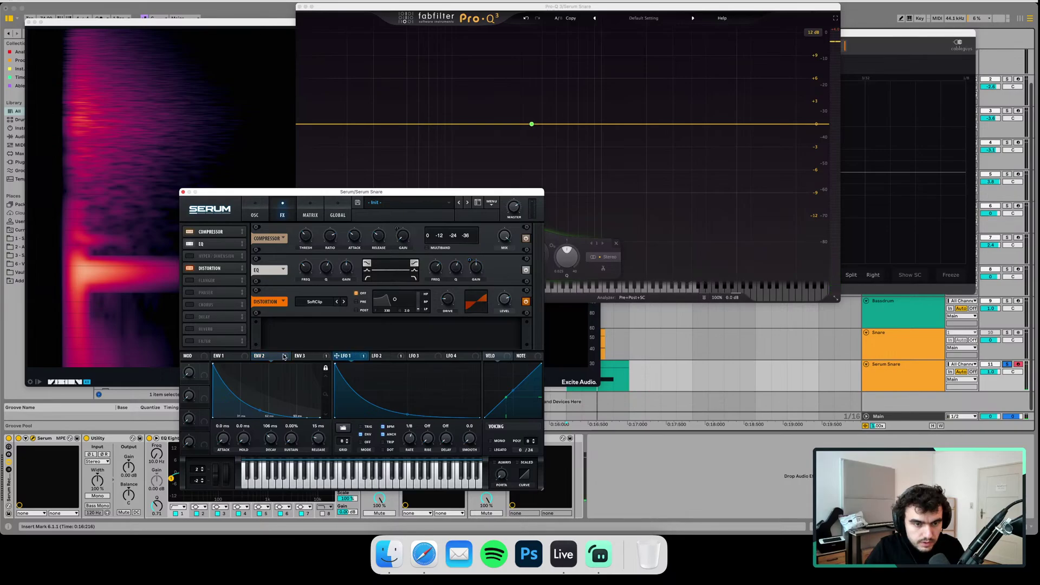
pyautogui.rightClick(472, 271)
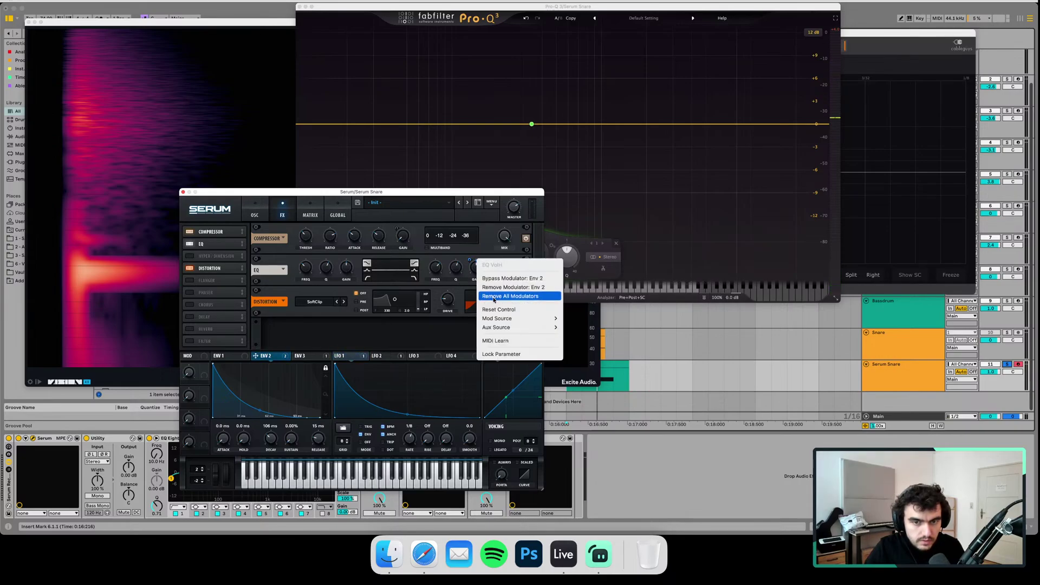
pyautogui.click(490, 298)
pyautogui.click(304, 357)
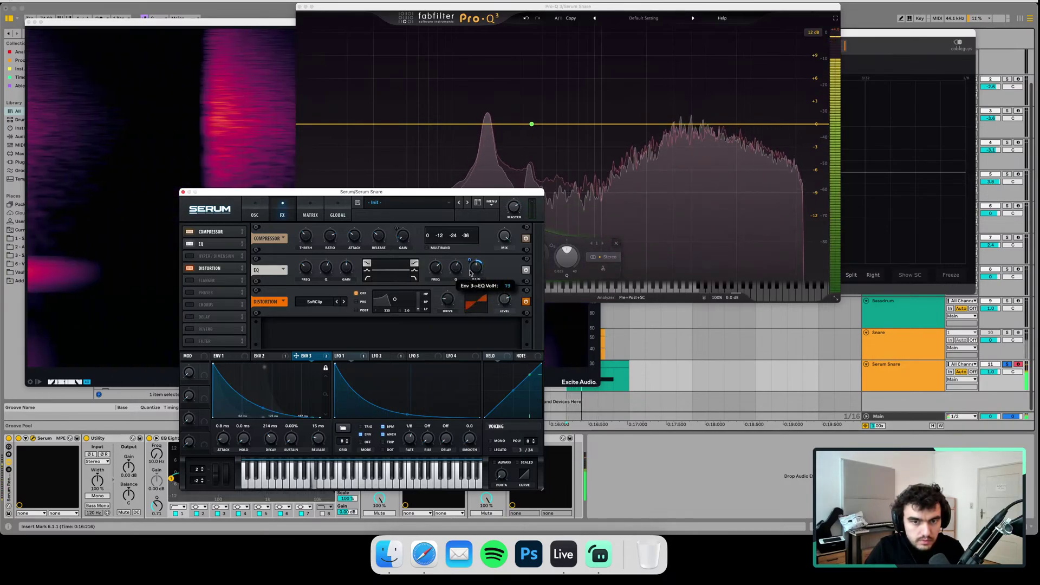
pyautogui.moveTo(470, 273); pyautogui.dragTo(470, 271)
# - Fine-tune the Band 12 filter and compare the Serum Snare against the soloed original Snare
pyautogui.click(255, 215)
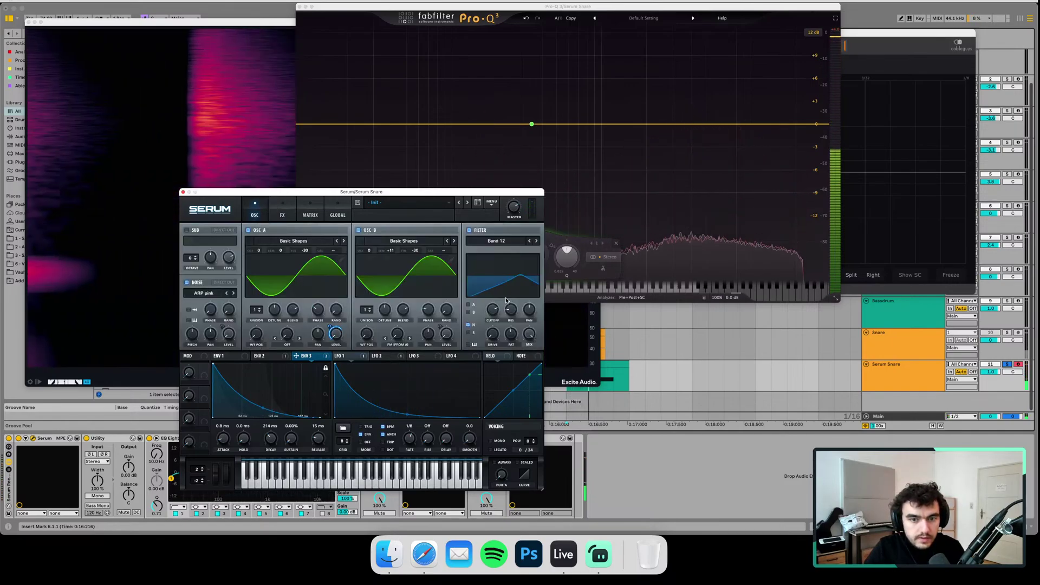
pyautogui.moveTo(511, 312); pyautogui.dragTo(493, 311)
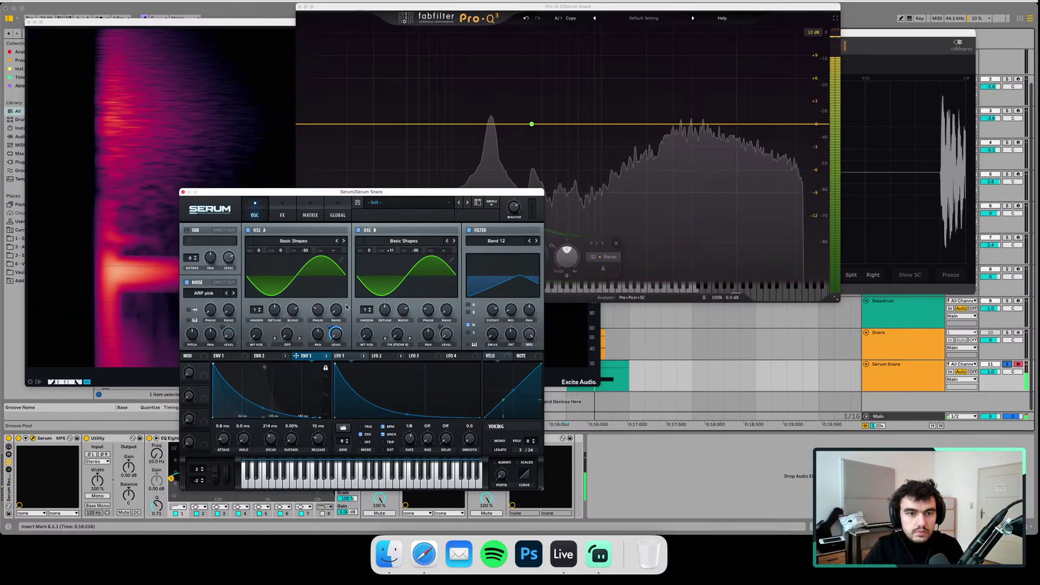
pyautogui.click(1006, 333)
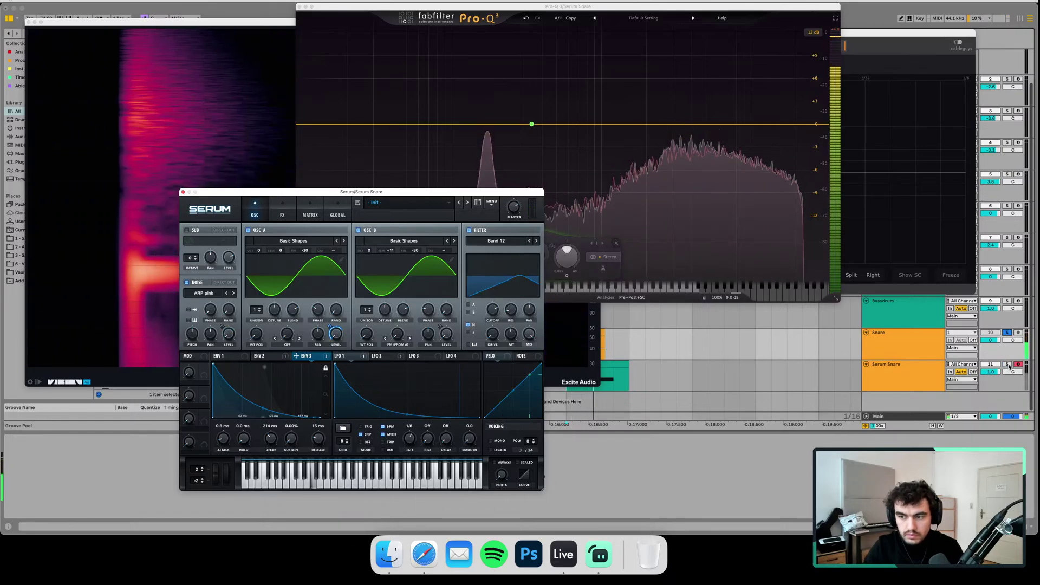
pyautogui.click(1007, 365)
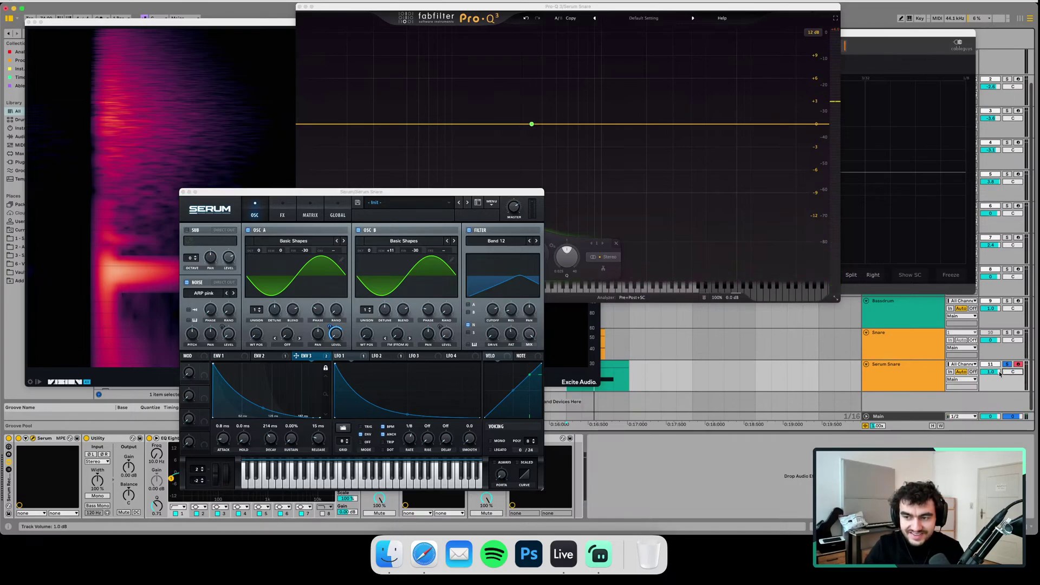
# - Lower Serum's master volume slightly during playback and compare its level with the original by alternating the two snare solos
pyautogui.press('space')
pyautogui.moveTo(514, 208); pyautogui.dragTo(511, 216)
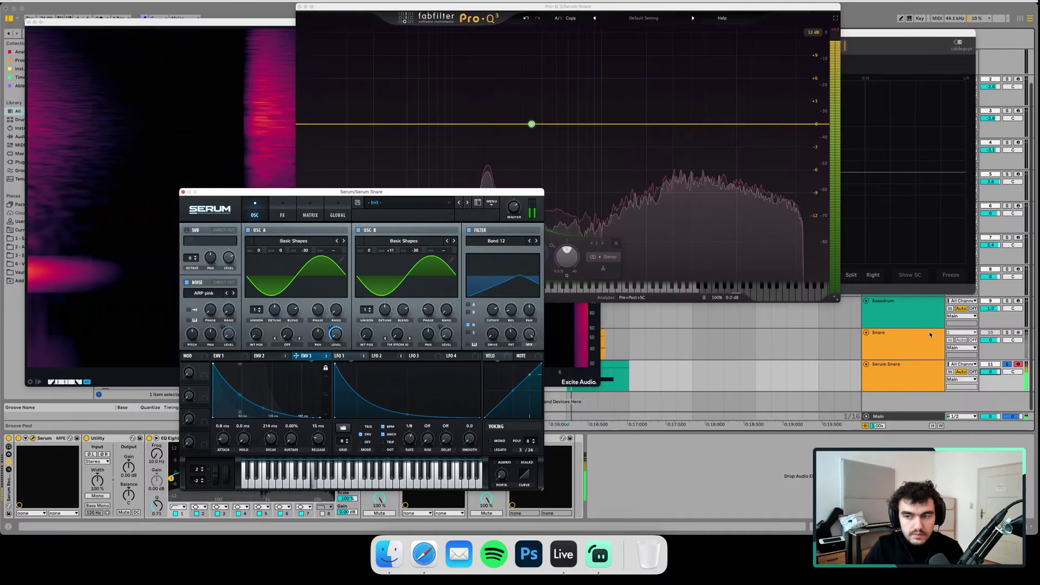
pyautogui.click(1007, 332)
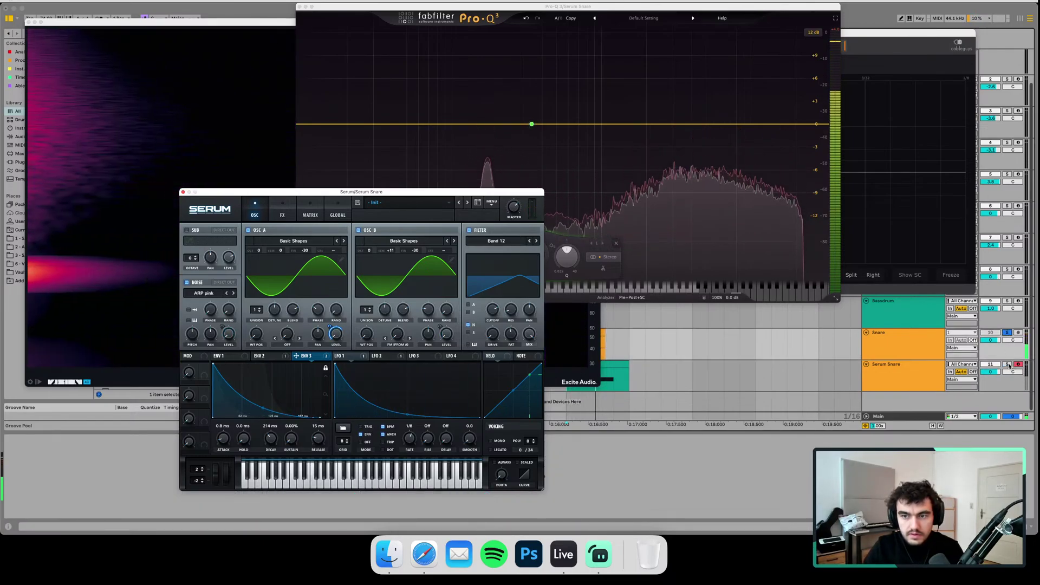
pyautogui.click(1007, 364)
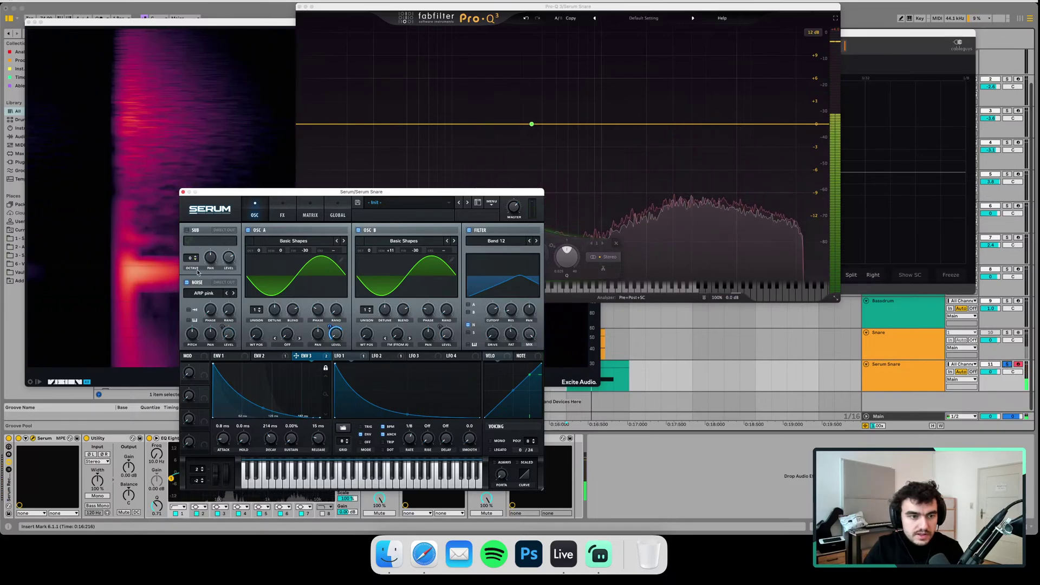
# - Turn off the noise oscillator while setting Env 3's attack to 0.5 ms, and turn the noise back on
pyautogui.click(187, 284)
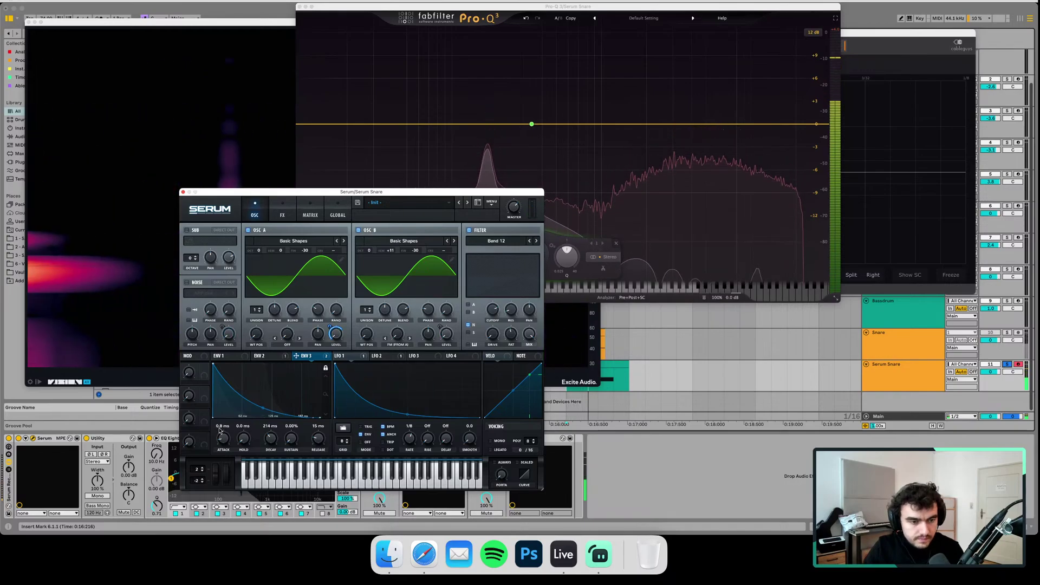
pyautogui.moveTo(225, 447); pyautogui.dragTo(225, 439)
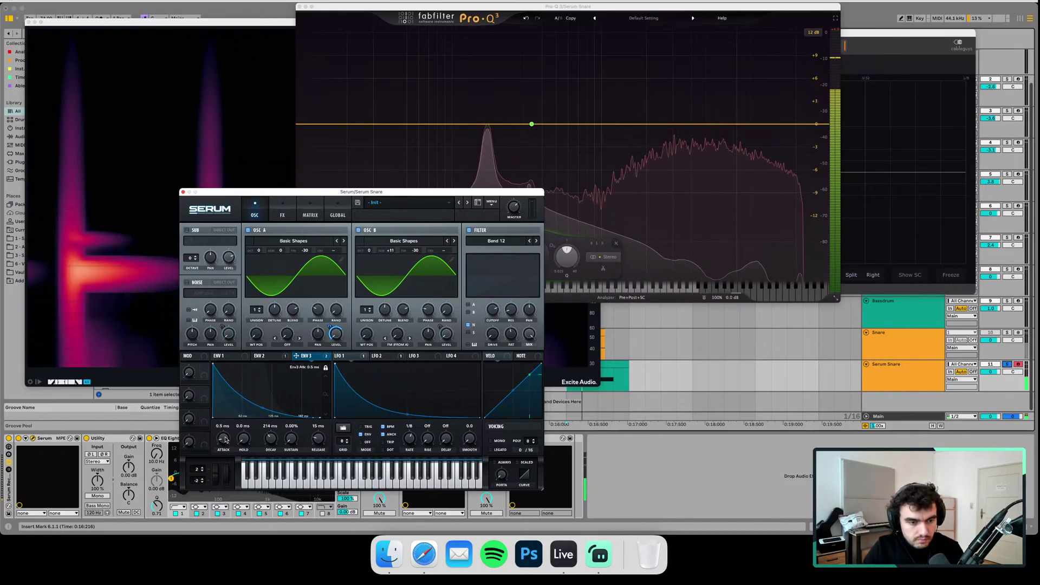
pyautogui.click(188, 282)
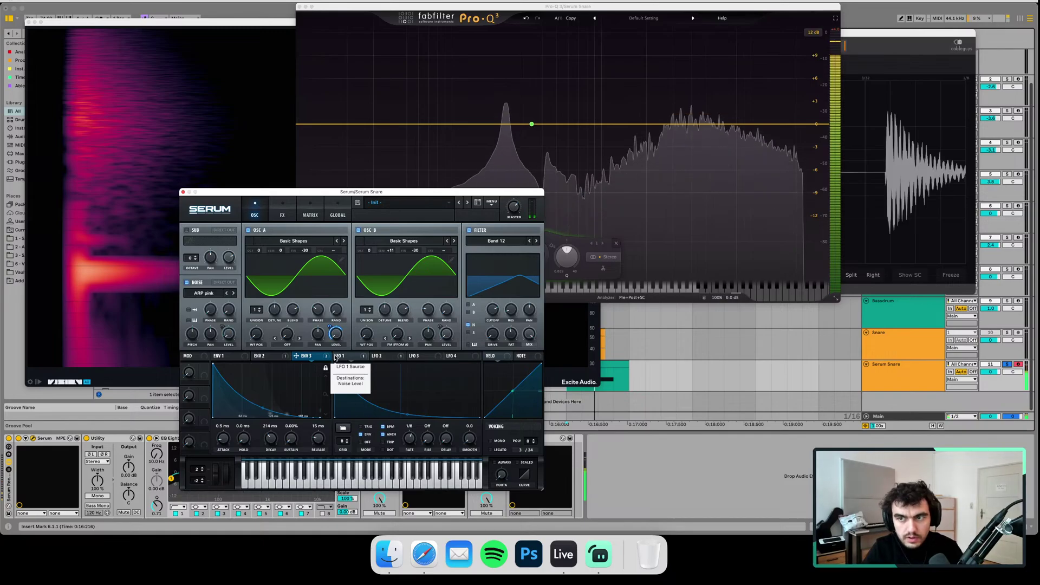
# - Compare the snare with Serum's Distortion effect bypassed and leave the effect enabled
pyautogui.click(283, 209)
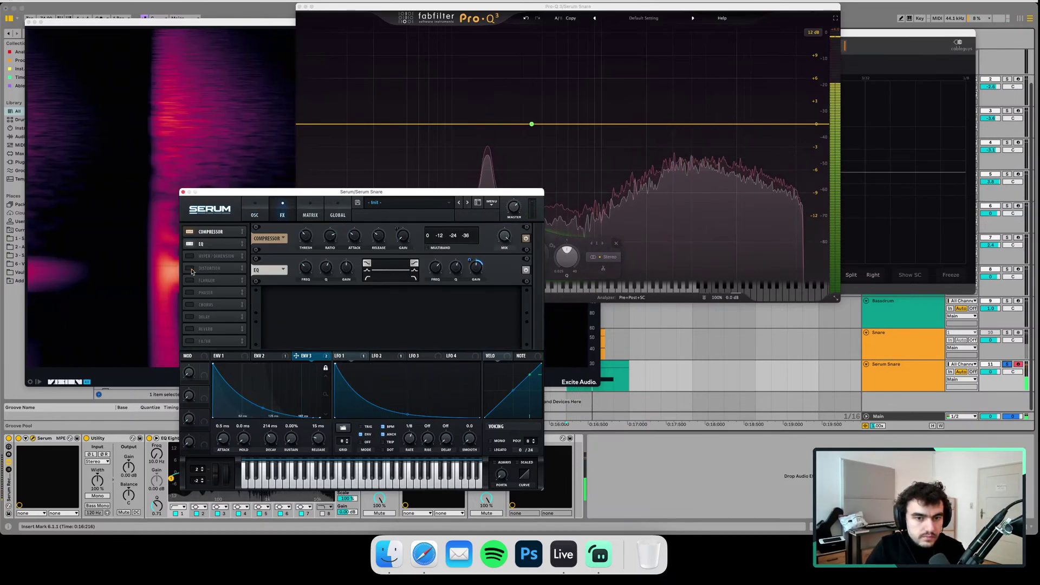
pyautogui.click(190, 268)
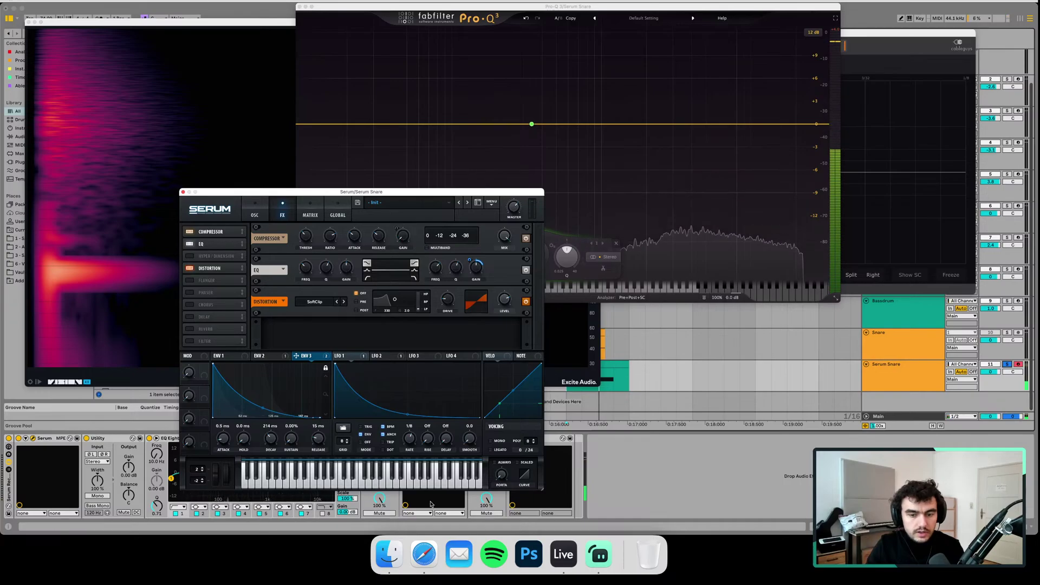
# - Switch to Streamlabs Desktop to check the live chat and return to Ableton Live with the Snare track selected
pyautogui.click(591, 553)
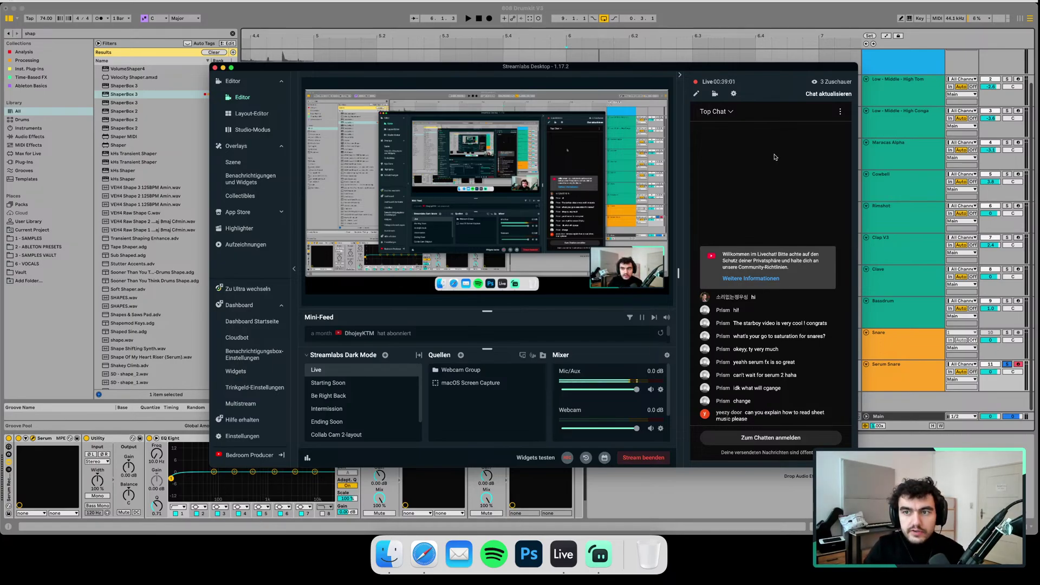
pyautogui.click(908, 334)
pyautogui.click(895, 347)
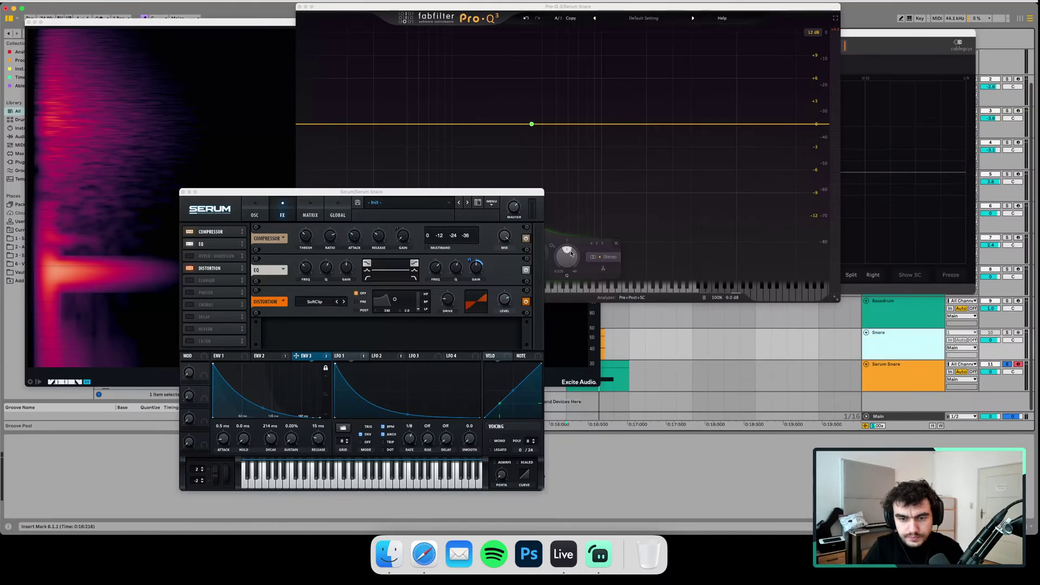
# - Close the Serum, Pro-Q 3, ShaperBox 3 and spectrogram plug-in windows to clear the arrangement
pyautogui.click(183, 192)
pyautogui.click(300, 6)
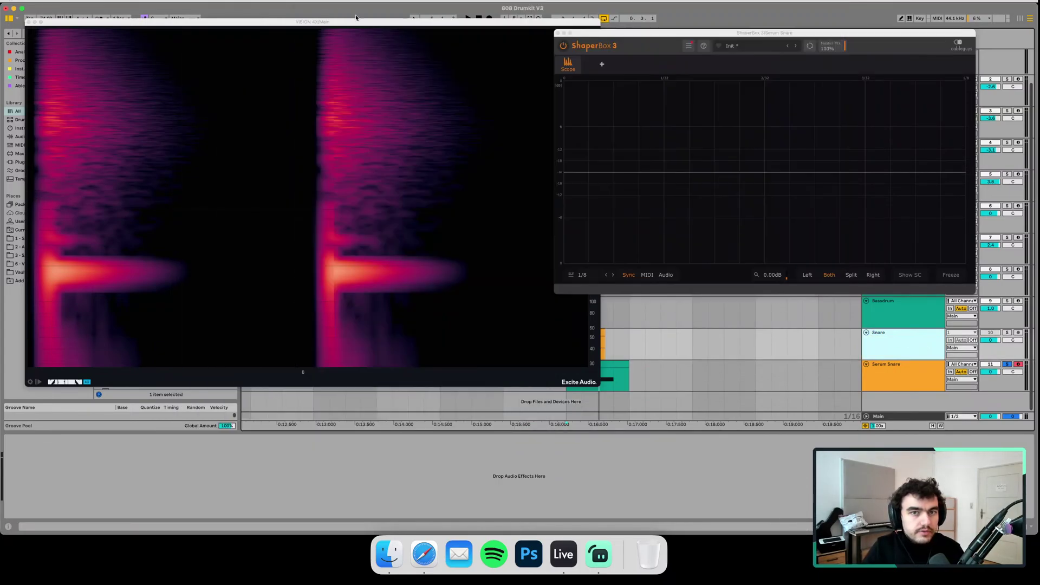
pyautogui.click(556, 31)
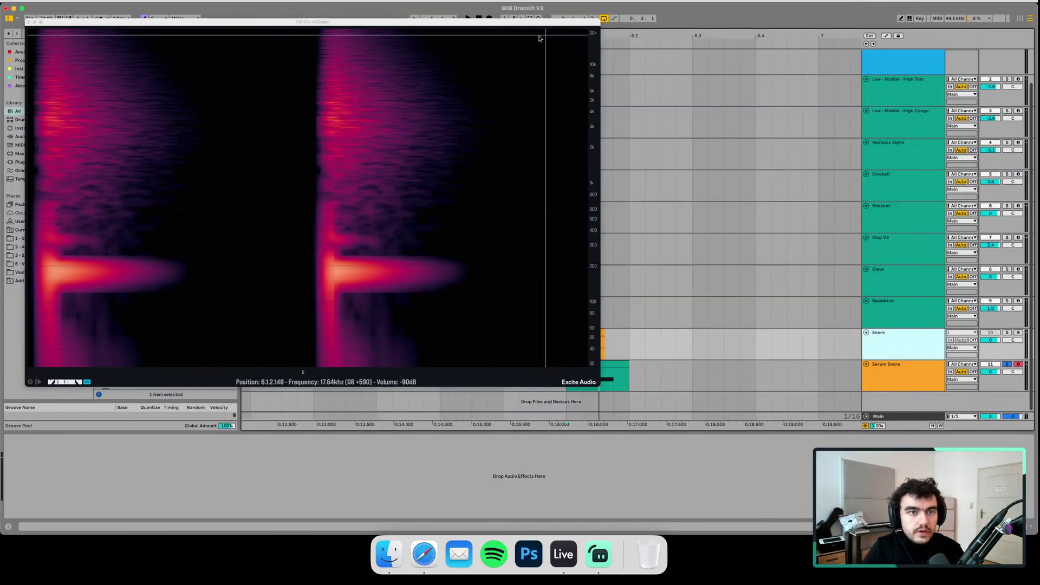
pyautogui.click(29, 22)
# - Play the loop and solo the original Snare to compare it by ear with the Serum Snare
pyautogui.press('space')
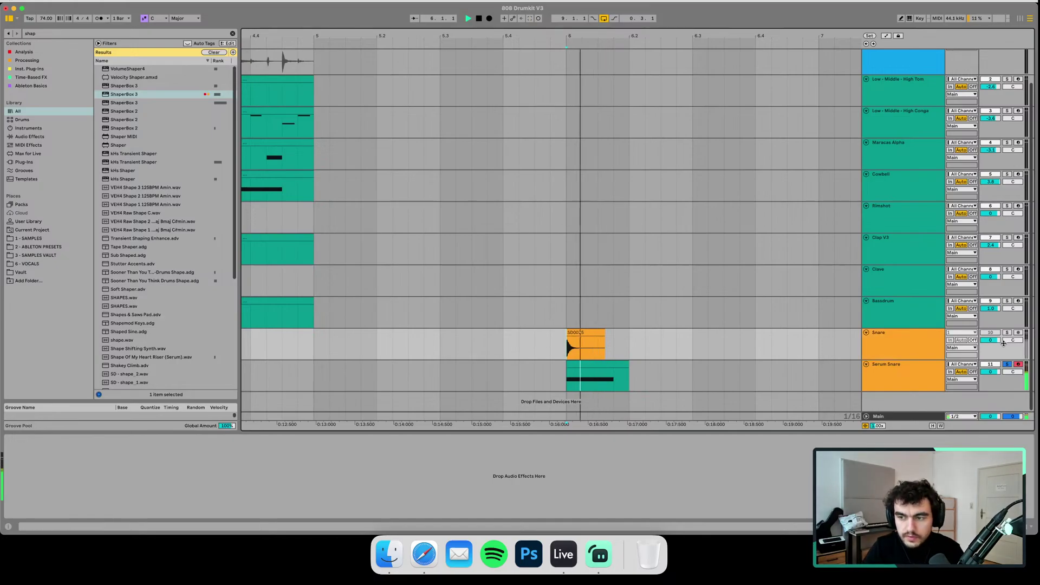
pyautogui.click(1006, 332)
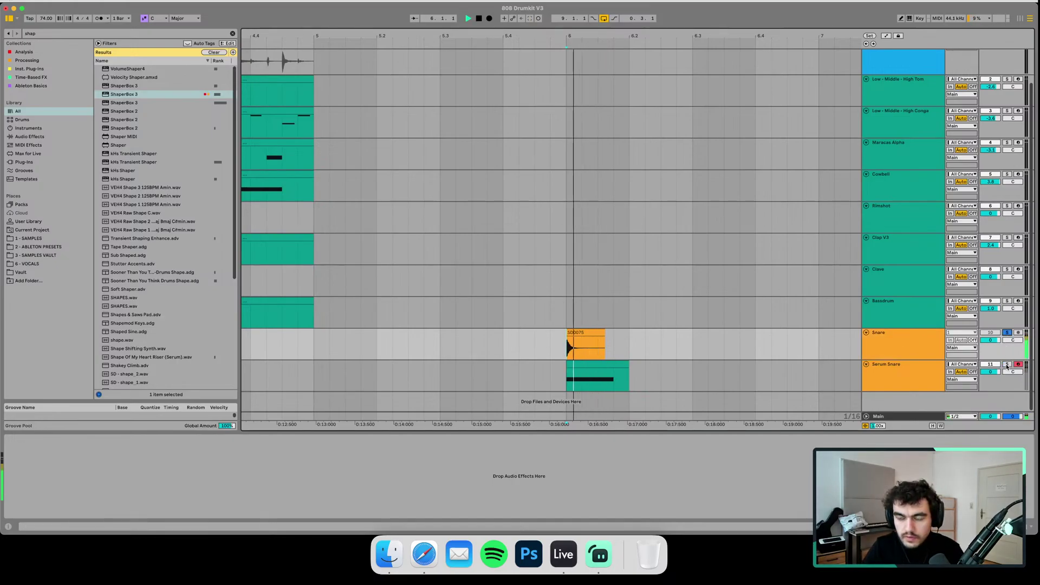
# - Compare the Serum Snare with the reference Snare sample by soloing them alternately, ending on the Serum Snare
pyautogui.click(1007, 366)
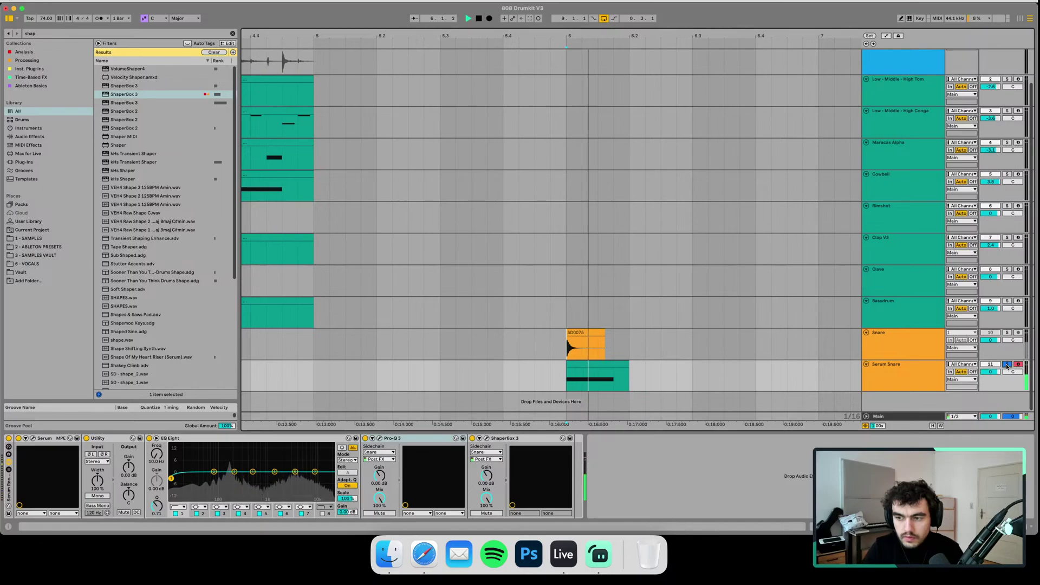
pyautogui.click(1006, 332)
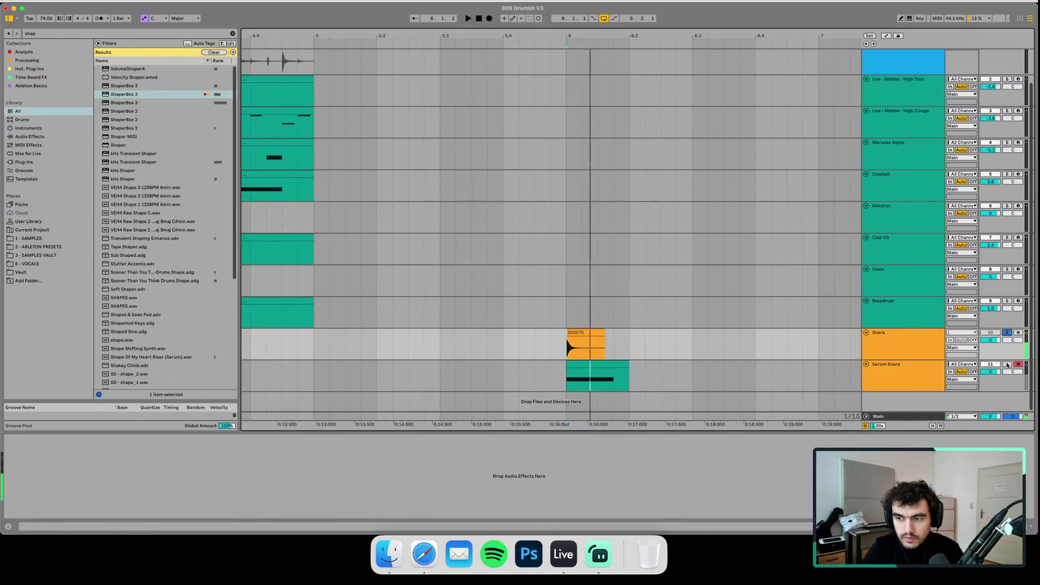
pyautogui.click(1007, 364)
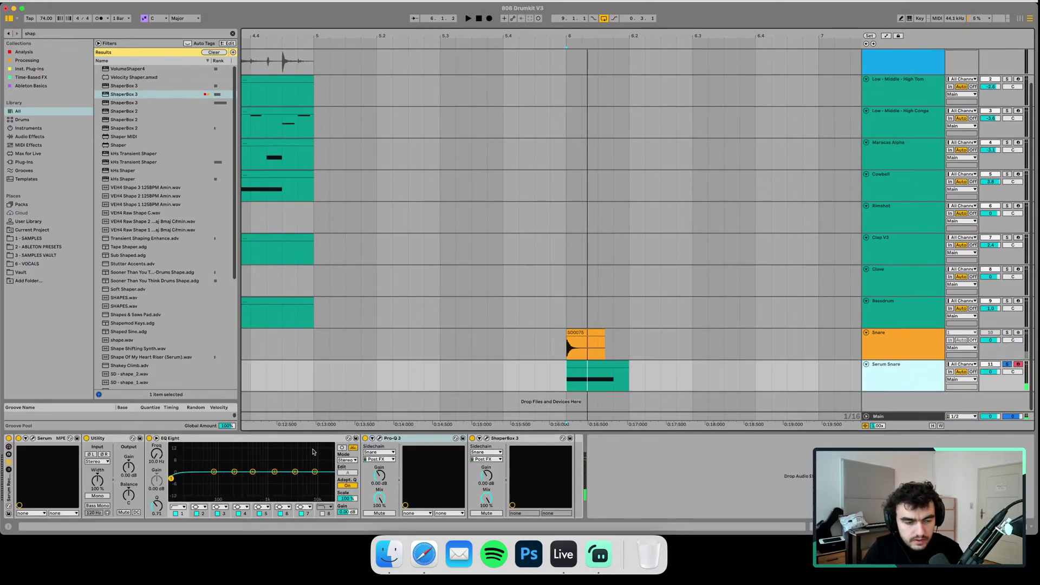
# - Open Serum on the Serum Snare track and audition its noise layer alone by disabling oscillators A and B, then restore both
pyautogui.click(32, 438)
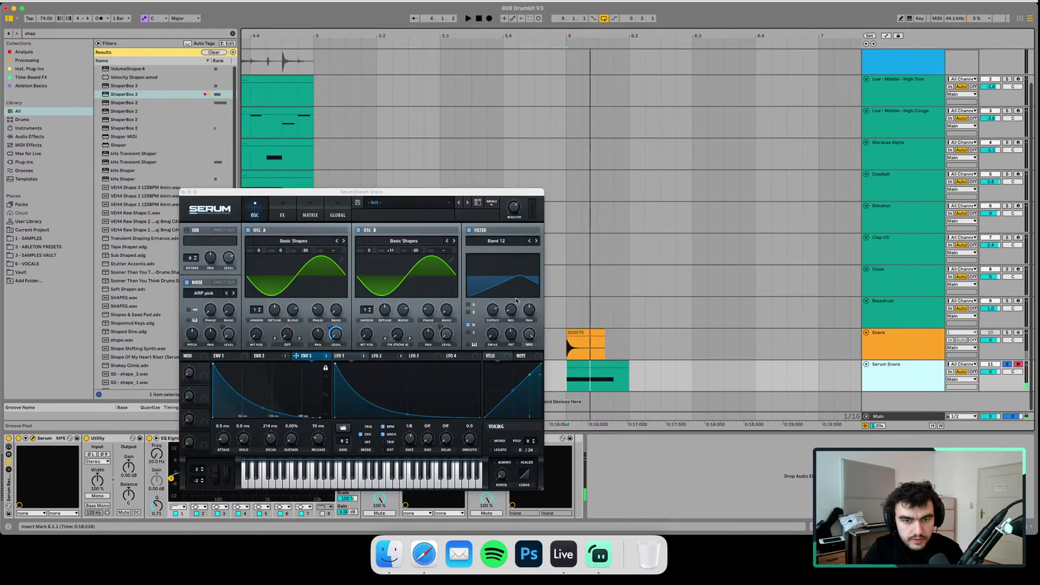
pyautogui.press('space')
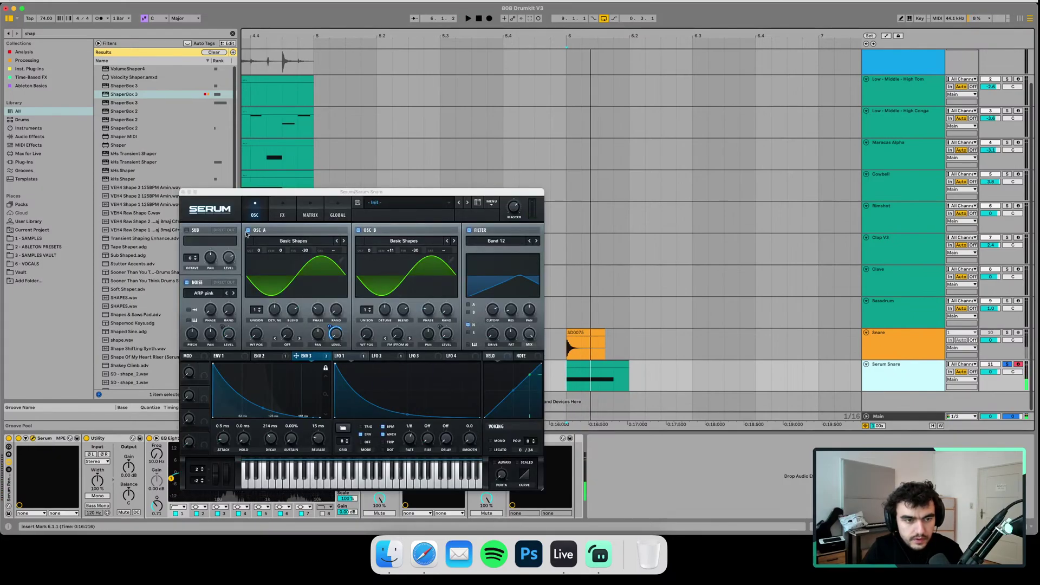
pyautogui.click(247, 231)
pyautogui.click(358, 231)
pyautogui.press('space')
pyautogui.press('space')
pyautogui.press('space')
pyautogui.press('space')
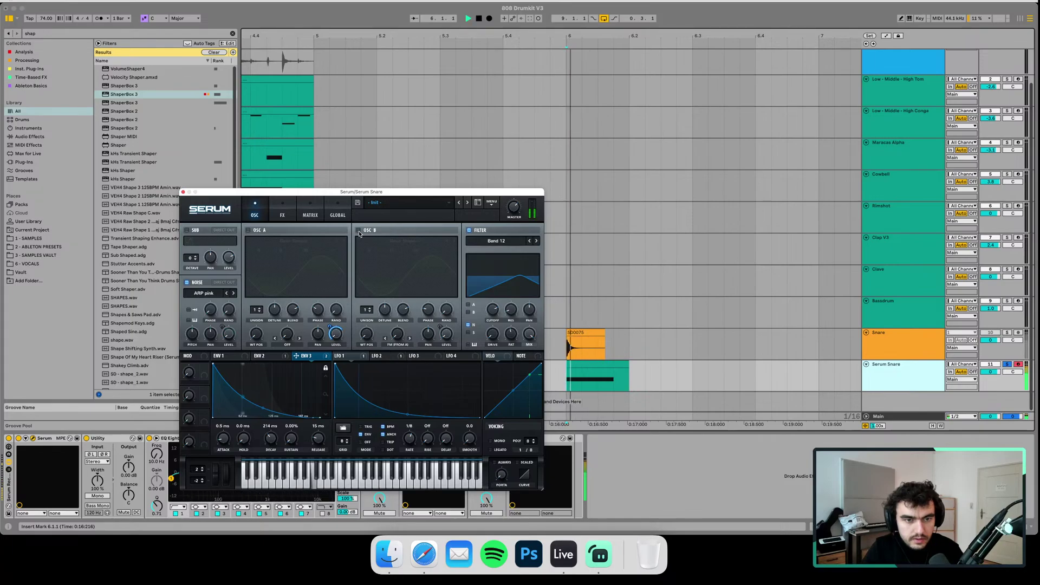
pyautogui.click(358, 231)
pyautogui.click(249, 231)
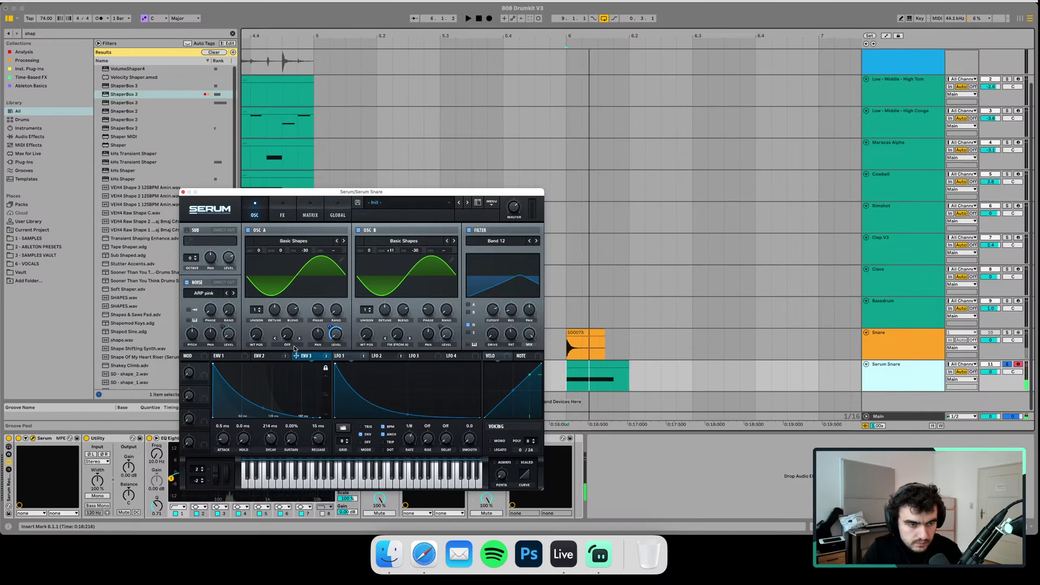
# - Try the ARP white sample in the noise oscillator during playback, then return to ARP pink
pyautogui.click(235, 293)
pyautogui.press('space')
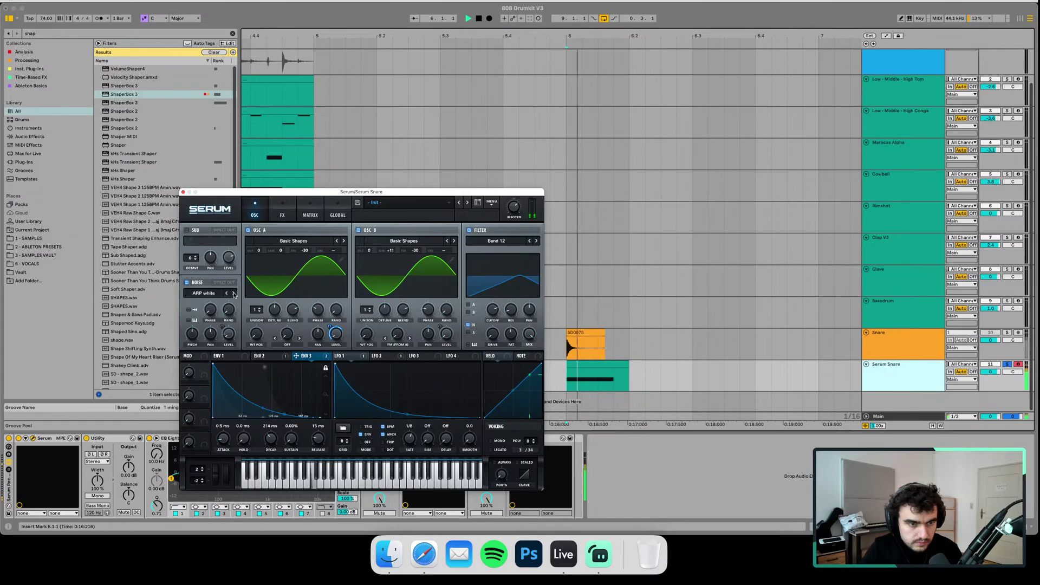
pyautogui.click(226, 293)
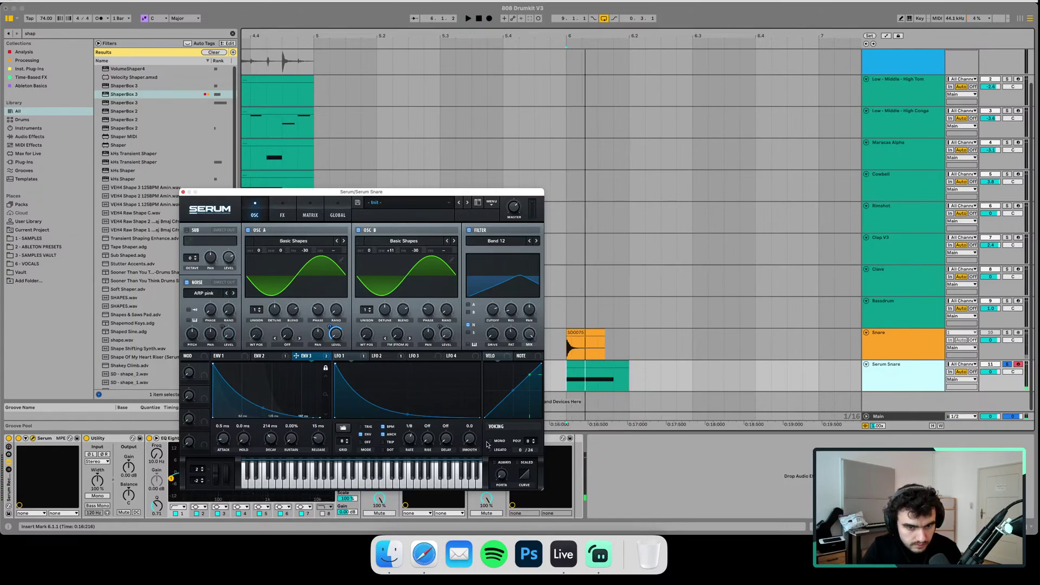
# - Assign LFO 3 as the auxiliary source of the LFO 1 to Noise Level modulation and return to the oscillators
pyautogui.click(374, 357)
pyautogui.click(419, 357)
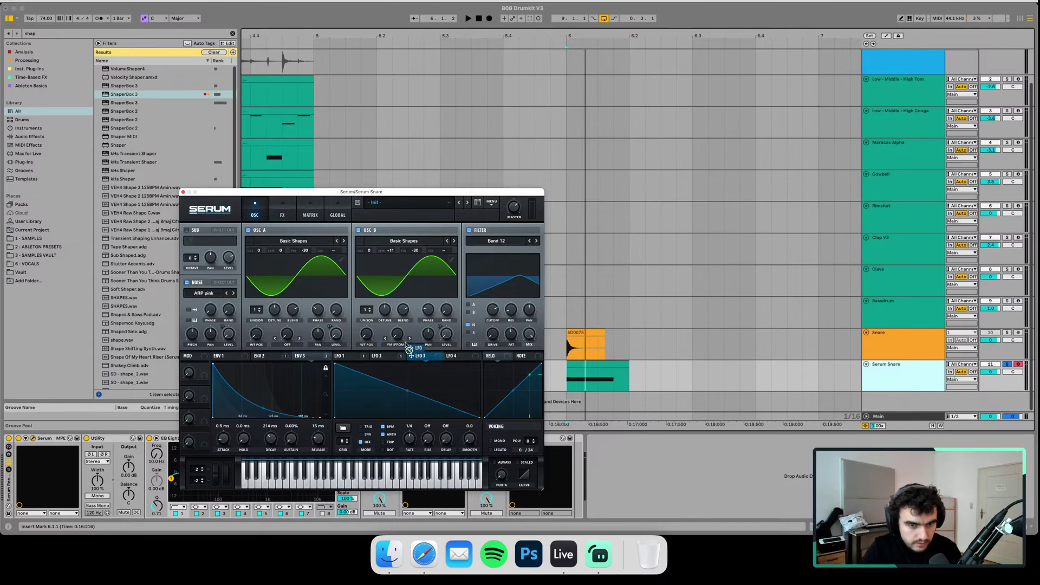
pyautogui.click(298, 202)
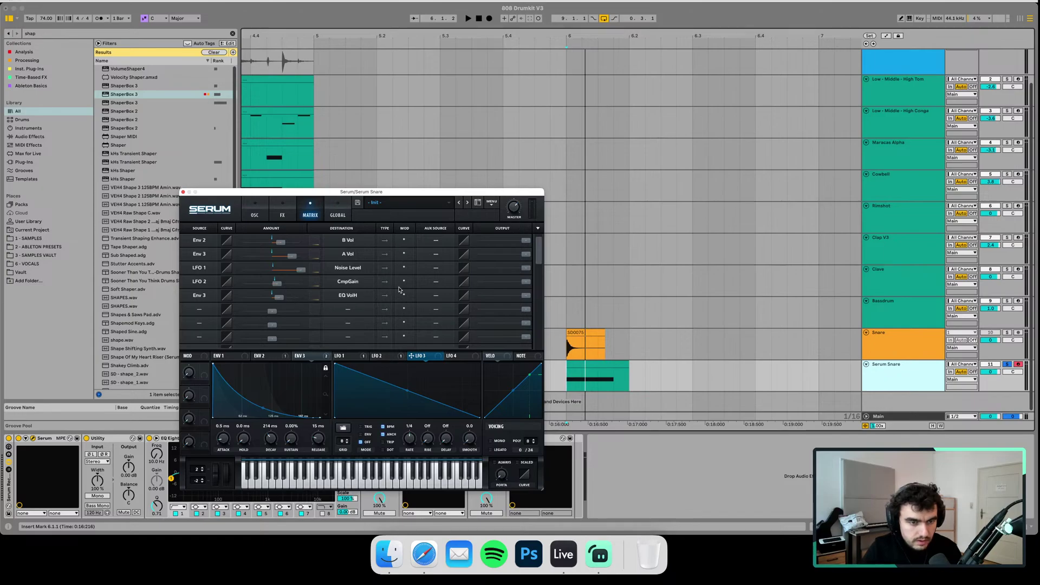
pyautogui.click(435, 269)
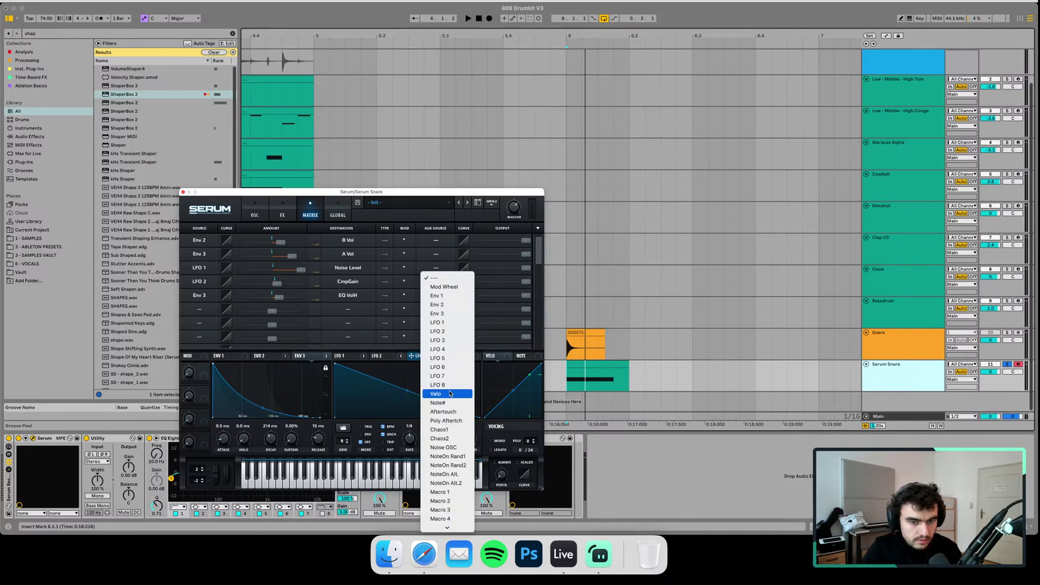
pyautogui.click(448, 340)
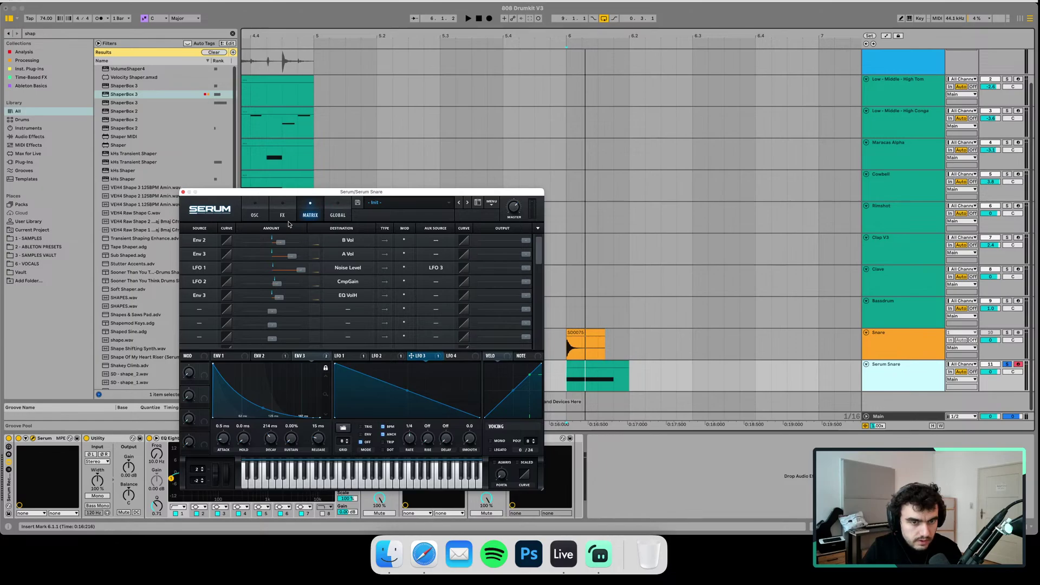
pyautogui.click(265, 216)
# - Shape LFO 3 as a quick rise from zero into a flat hold at maximum, with its rate at 1/16
pyautogui.press('space')
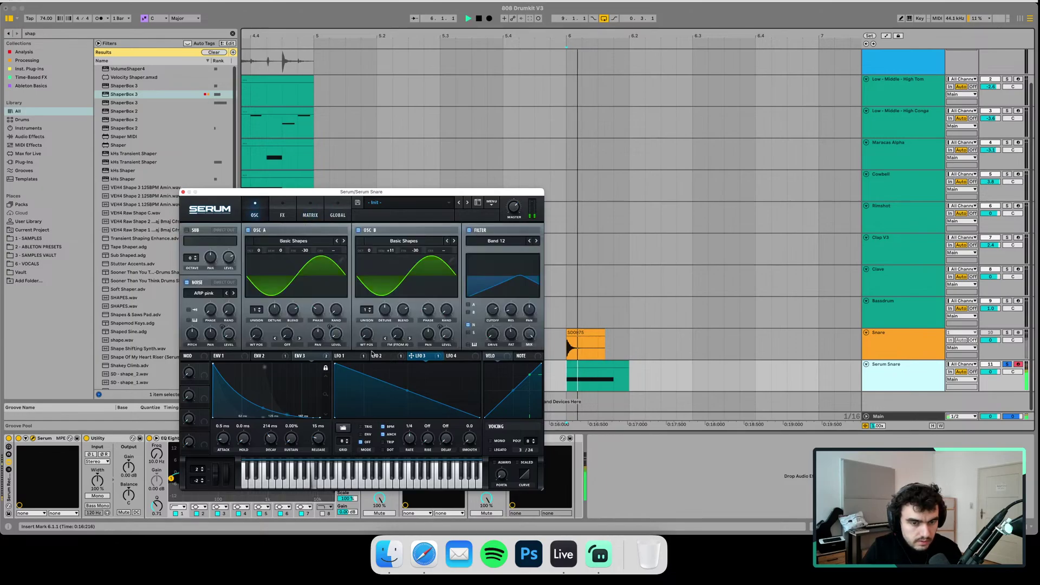
pyautogui.moveTo(335, 366); pyautogui.dragTo(323, 421)
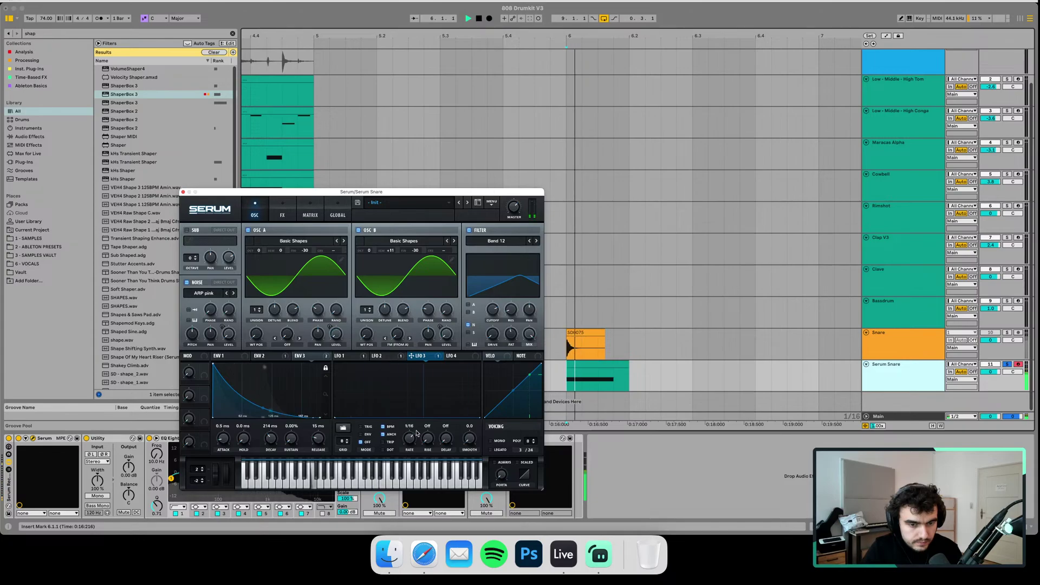
pyautogui.moveTo(345, 415); pyautogui.dragTo(347, 339)
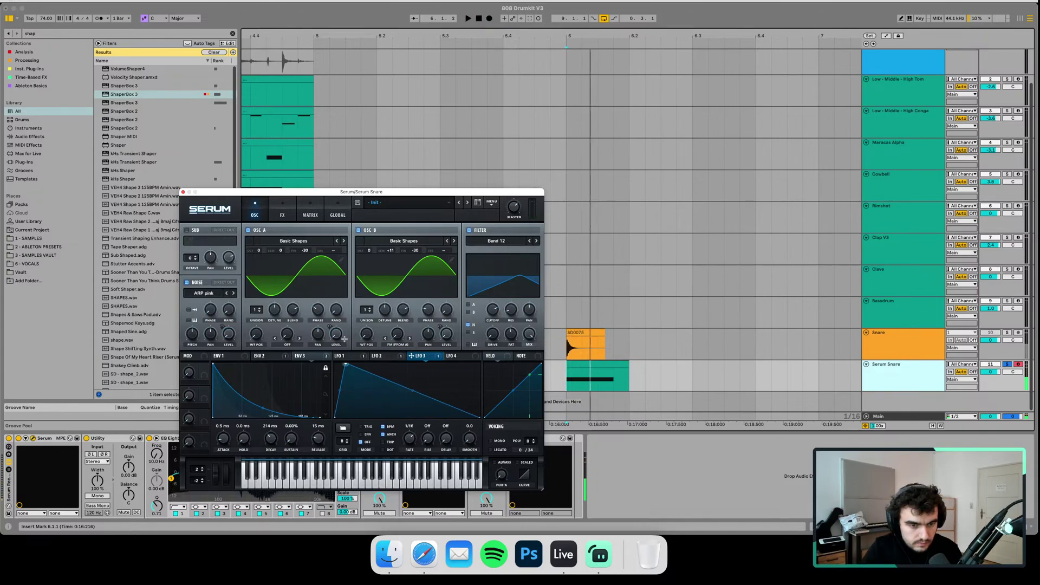
pyautogui.press('space')
pyautogui.doubleClick(456, 382)
pyautogui.moveTo(456, 383); pyautogui.dragTo(464, 360)
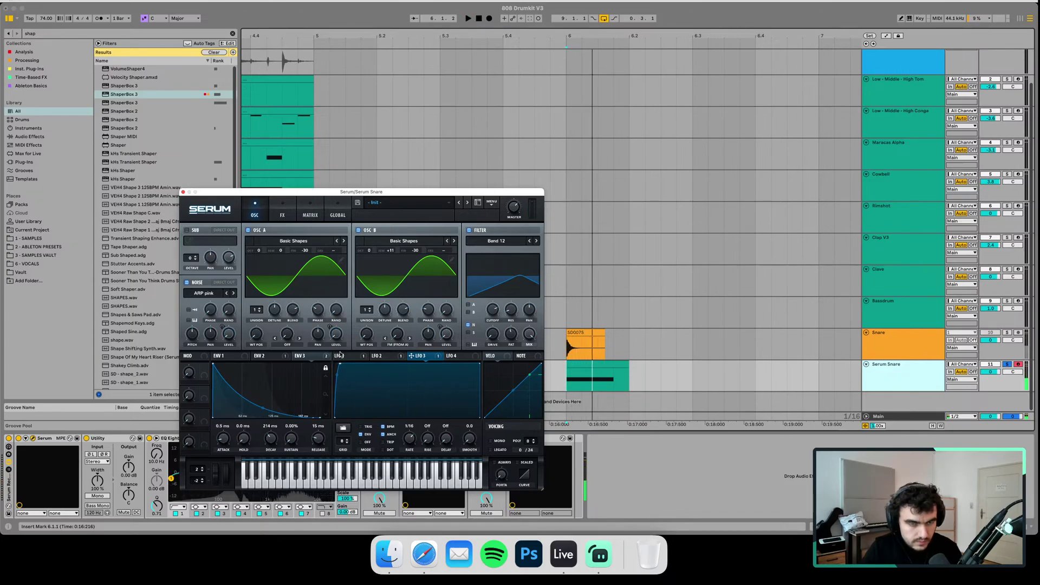
# - Audition the two oscillators without the noise layer, then re-enable the noise
pyautogui.click(187, 282)
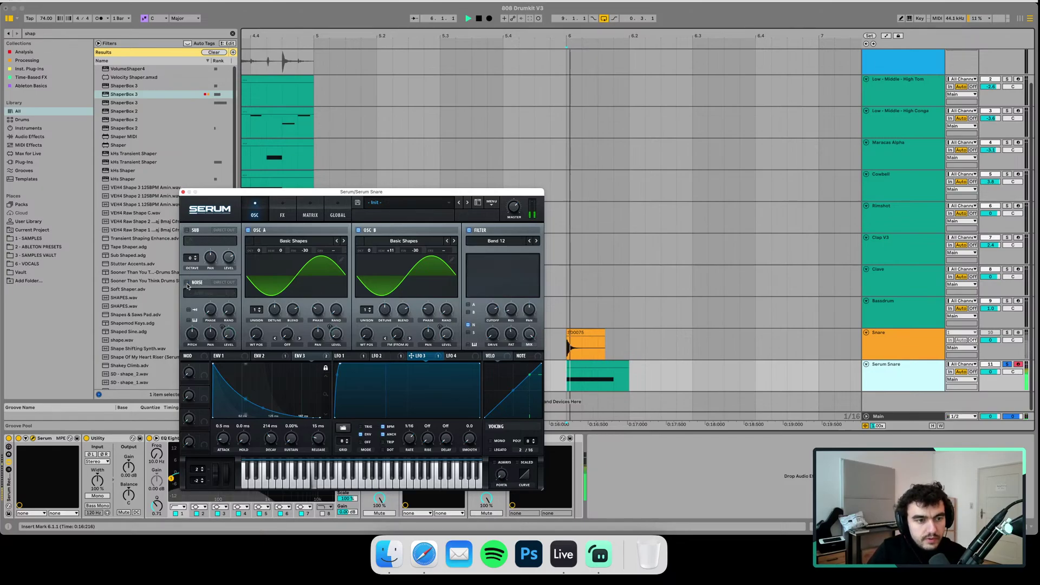
pyautogui.press('space')
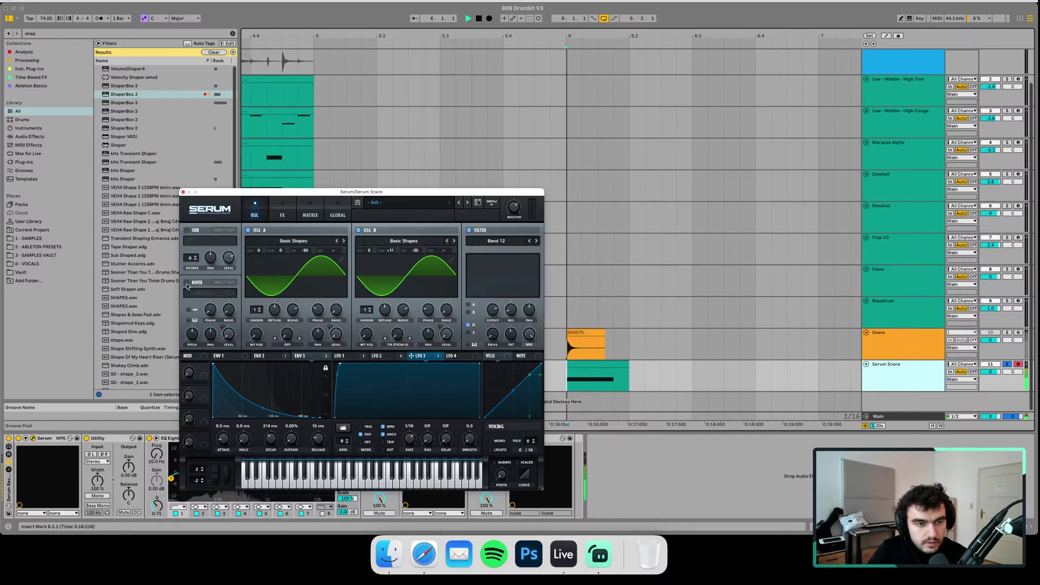
pyautogui.click(187, 283)
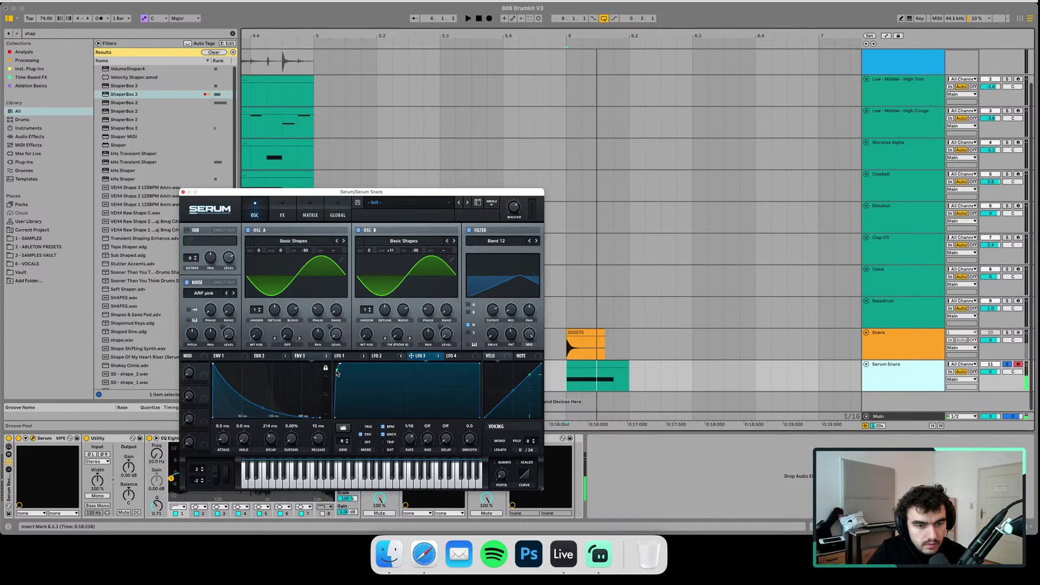
# - Raise LFO 3's starting point to about mid-height, keeping a short rounded rise to maximum, and audition the attack
pyautogui.moveTo(337, 368); pyautogui.dragTo(341, 394)
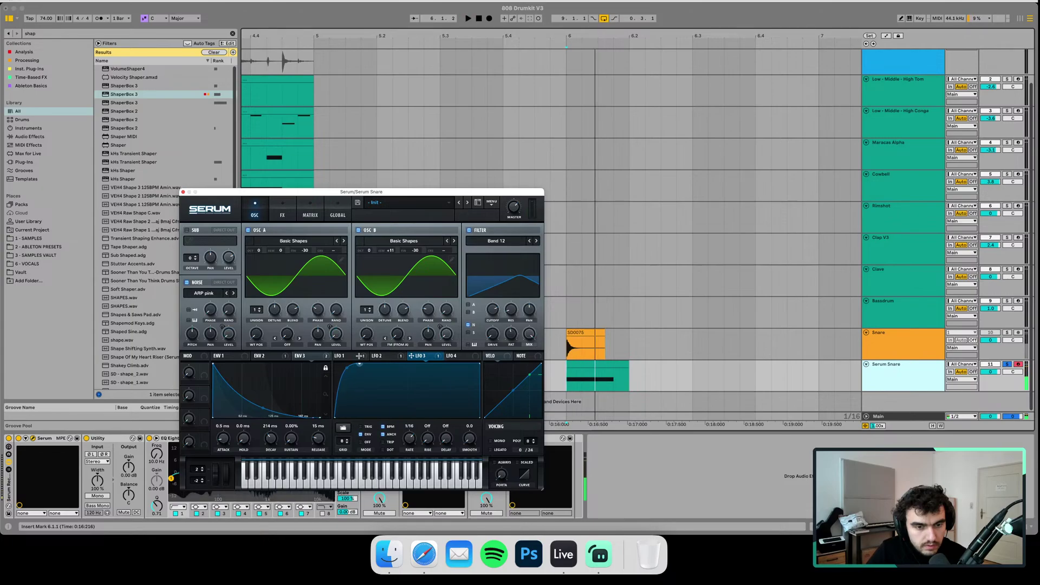
pyautogui.press('space')
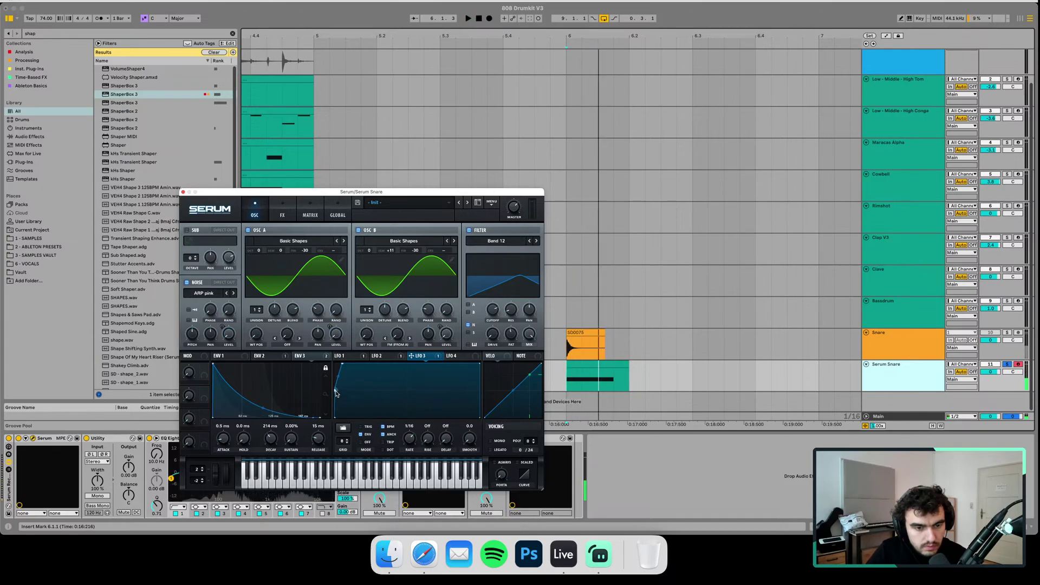
pyautogui.press('space')
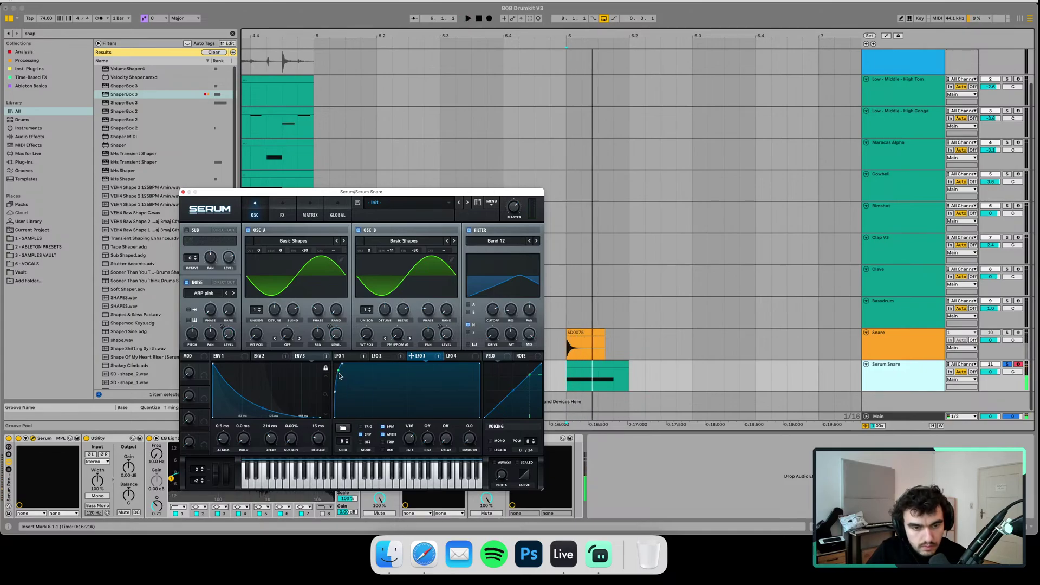
pyautogui.press('space')
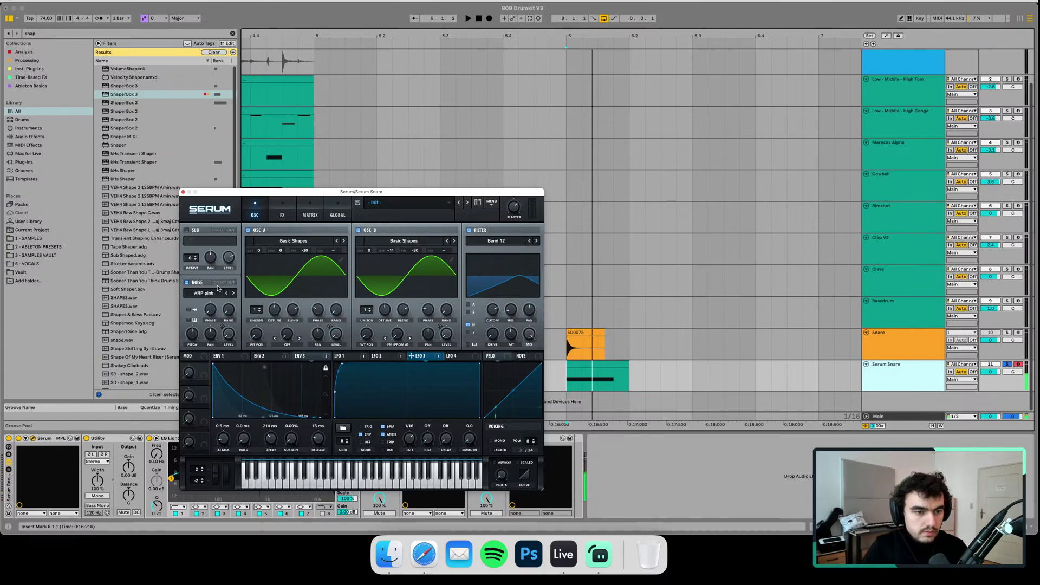
# - Move Distortion directly after EQ in Serum's effects chain and shift the Serum window clear of the device chain
pyautogui.click(284, 212)
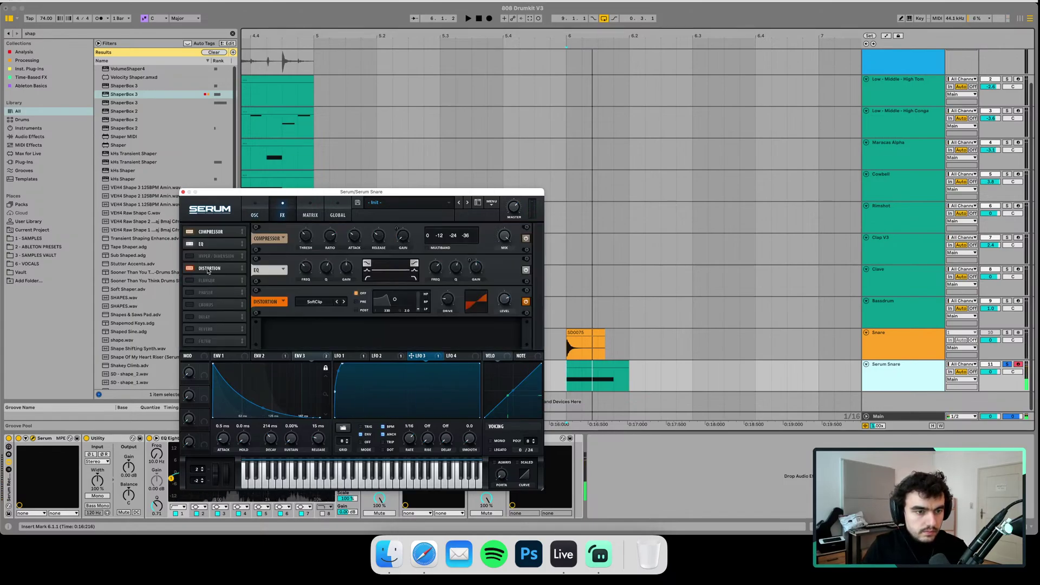
pyautogui.moveTo(208, 270); pyautogui.dragTo(210, 260)
pyautogui.moveTo(336, 192); pyautogui.dragTo(332, 121)
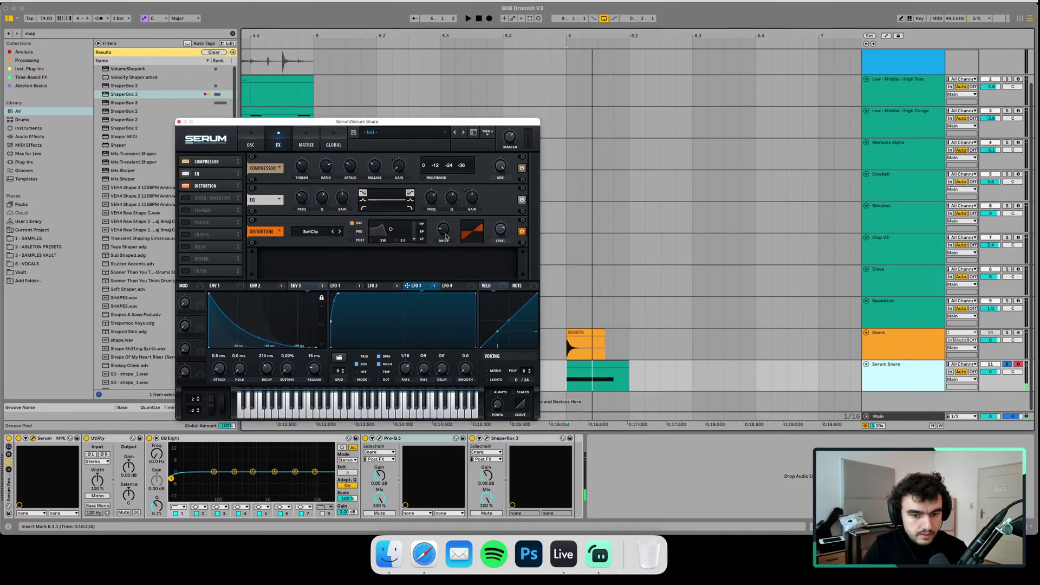
# - Set oscillator B's phase to about 299 degrees while auditioning with the noise disabled, then re-enable the noise
pyautogui.click(250, 142)
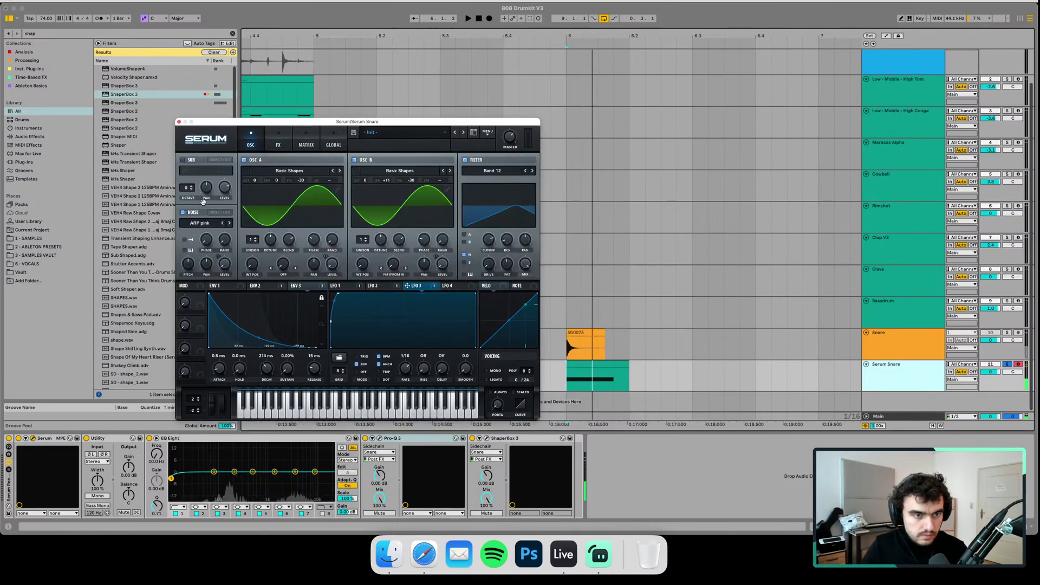
pyautogui.click(183, 213)
pyautogui.press('space')
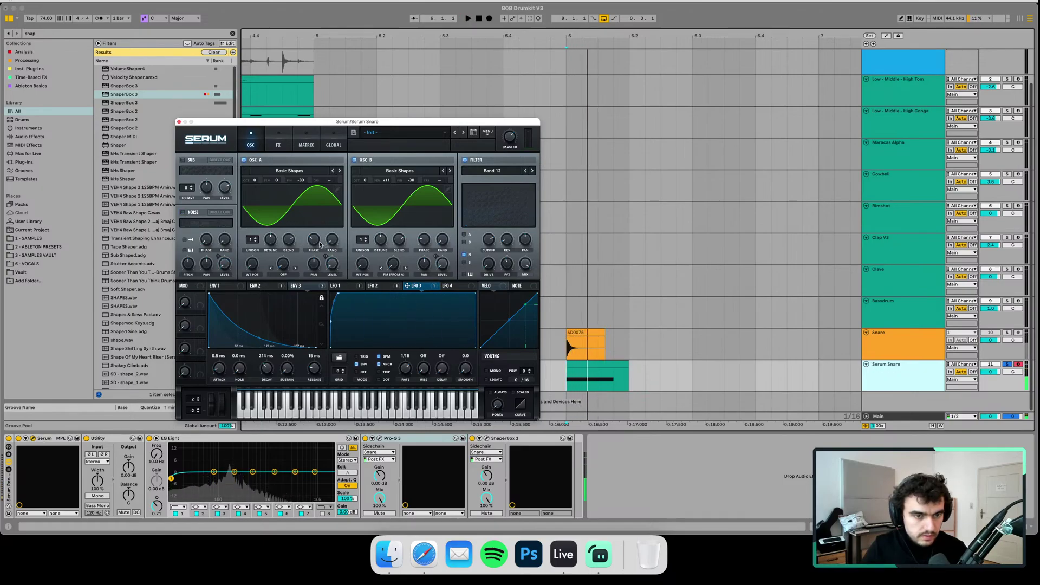
pyautogui.press('space')
pyautogui.moveTo(429, 242); pyautogui.dragTo(432, 193)
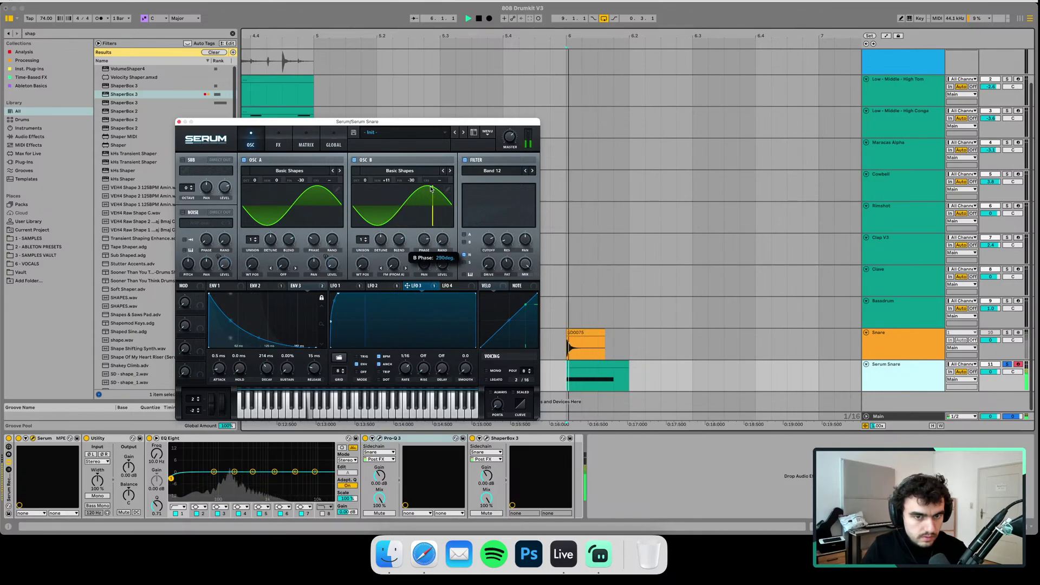
pyautogui.moveTo(431, 189); pyautogui.dragTo(431, 188)
pyautogui.press('space')
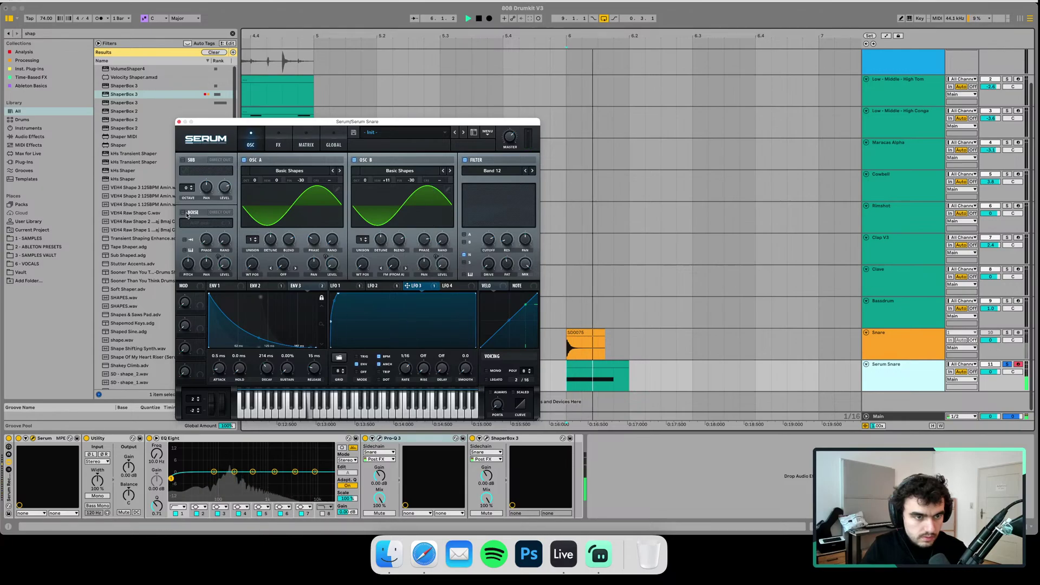
pyautogui.click(183, 213)
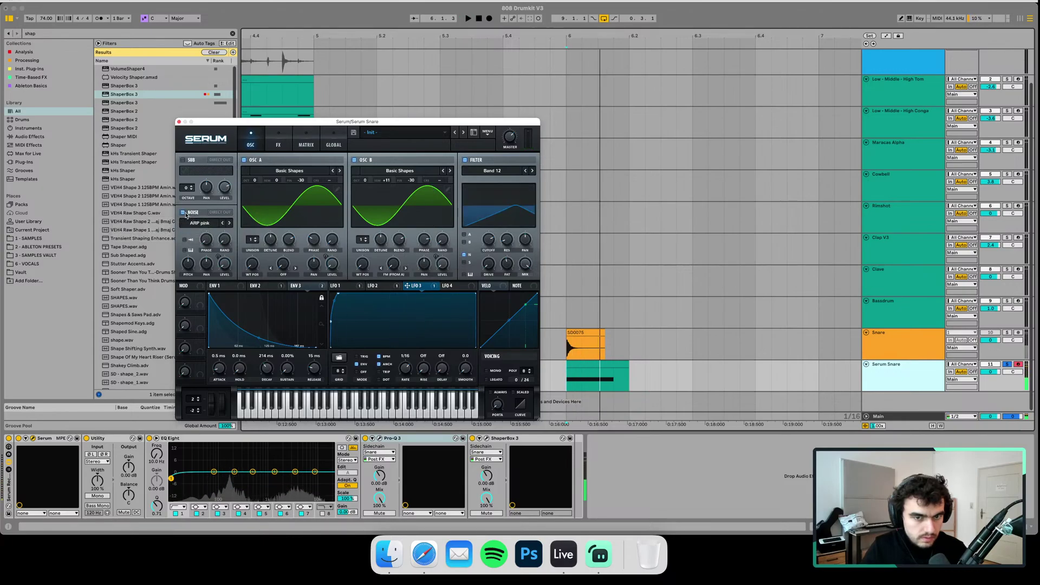
# - Check Serum's EQ settings during playback, then add a bell boost of about 2.25 dB near 1718 Hz in the track's Pro-Q 3
pyautogui.click(278, 141)
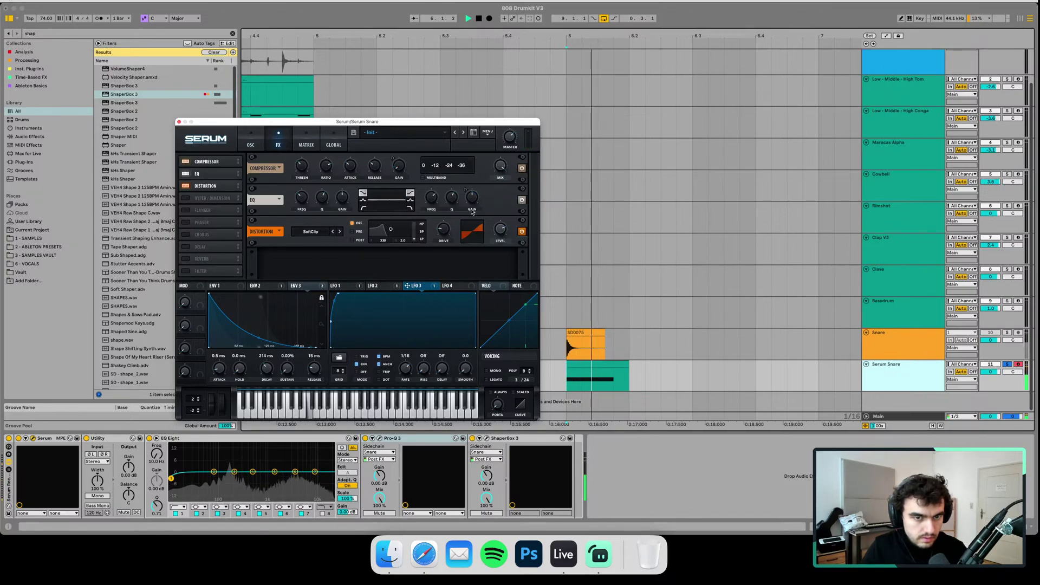
pyautogui.press('space')
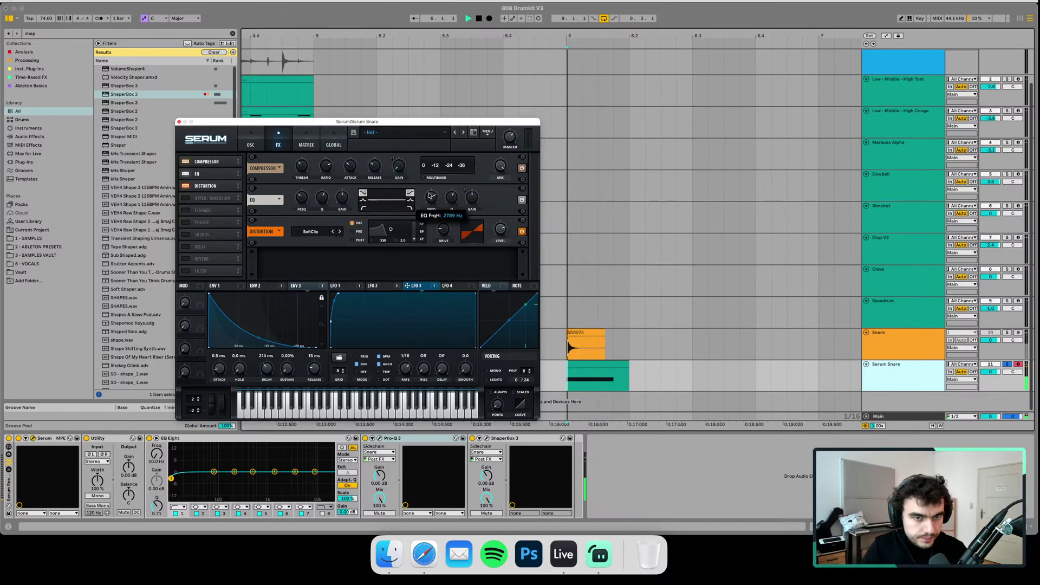
pyautogui.click(379, 438)
pyautogui.click(379, 439)
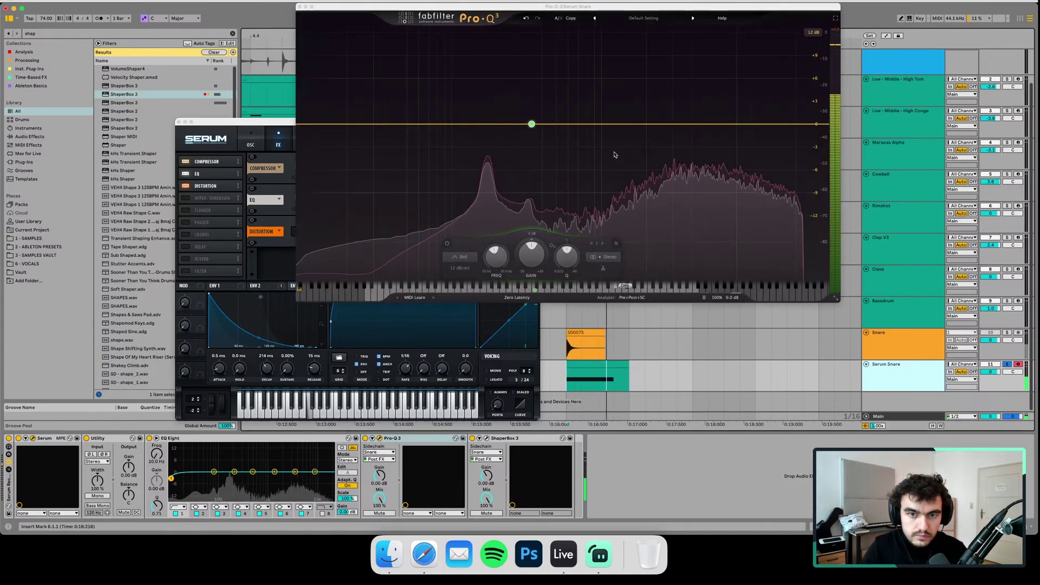
pyautogui.moveTo(637, 124); pyautogui.dragTo(637, 108)
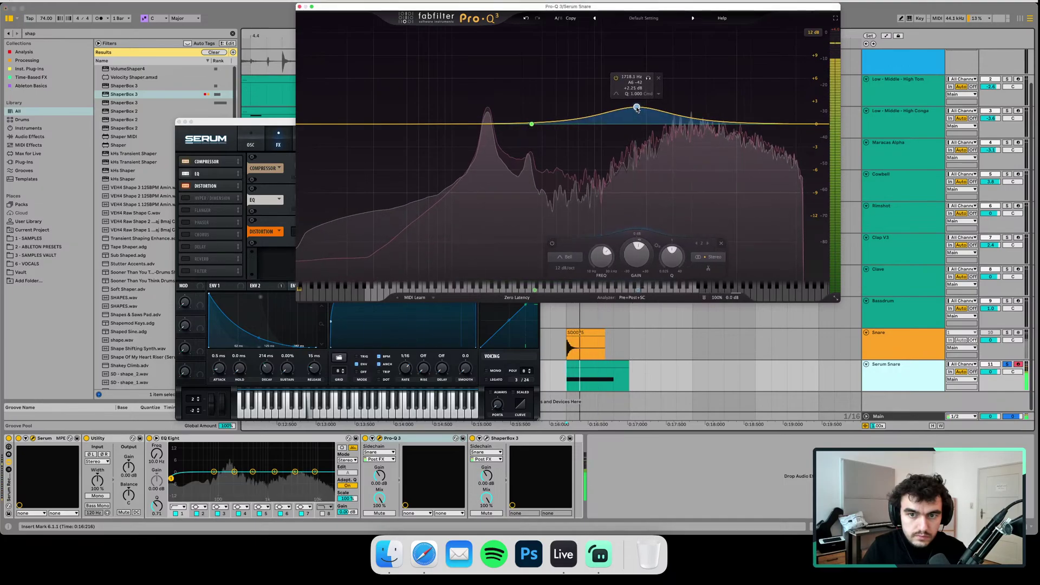
# - Try a bell boost of about 3.14 dB near 11 kHz in Pro-Q 3, and remove it along with the upper-mid bell boost
pyautogui.click(764, 115)
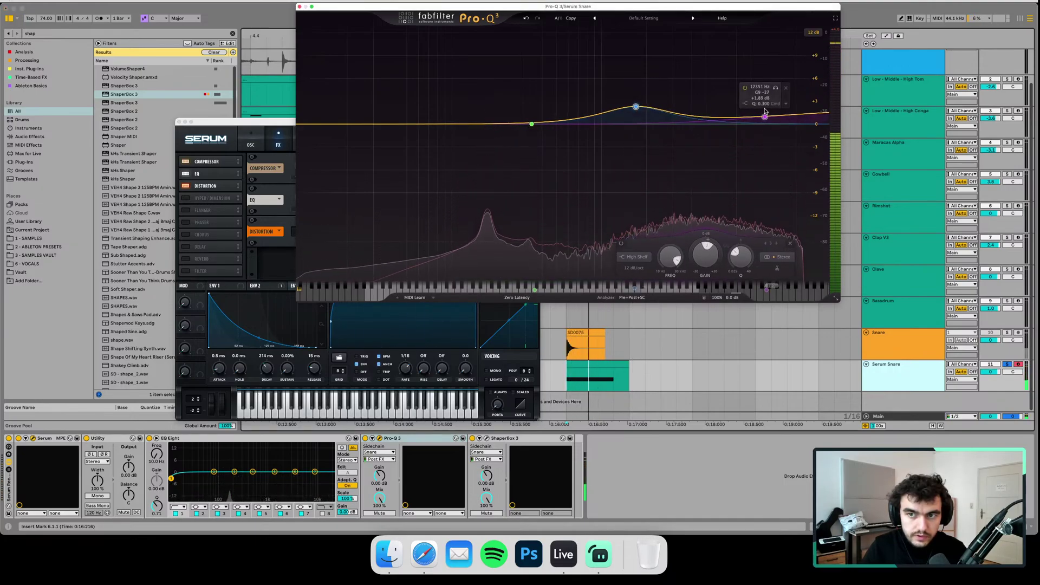
pyautogui.moveTo(764, 115); pyautogui.dragTo(757, 100)
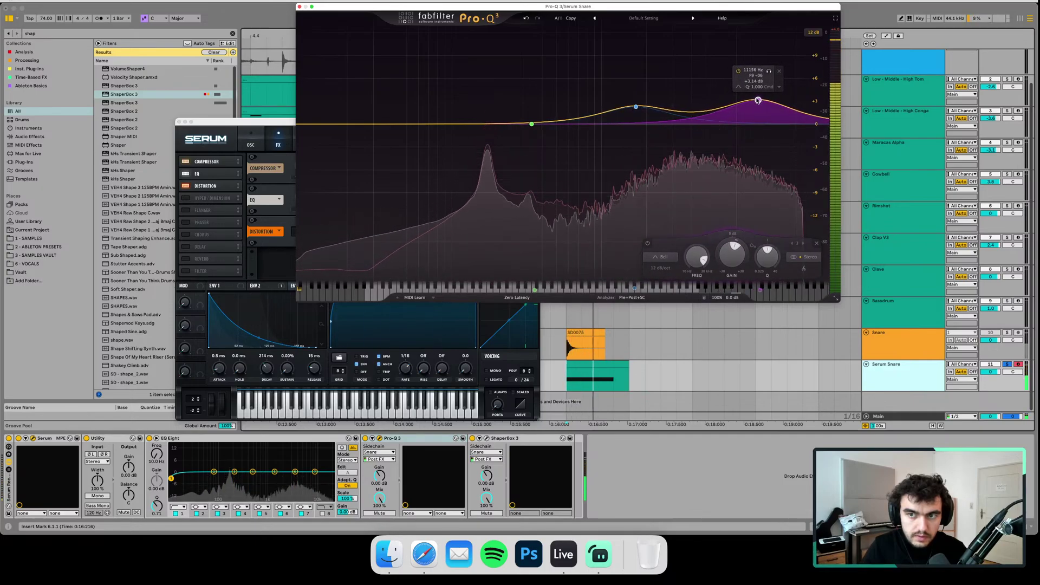
pyautogui.press('space')
pyautogui.click(778, 71)
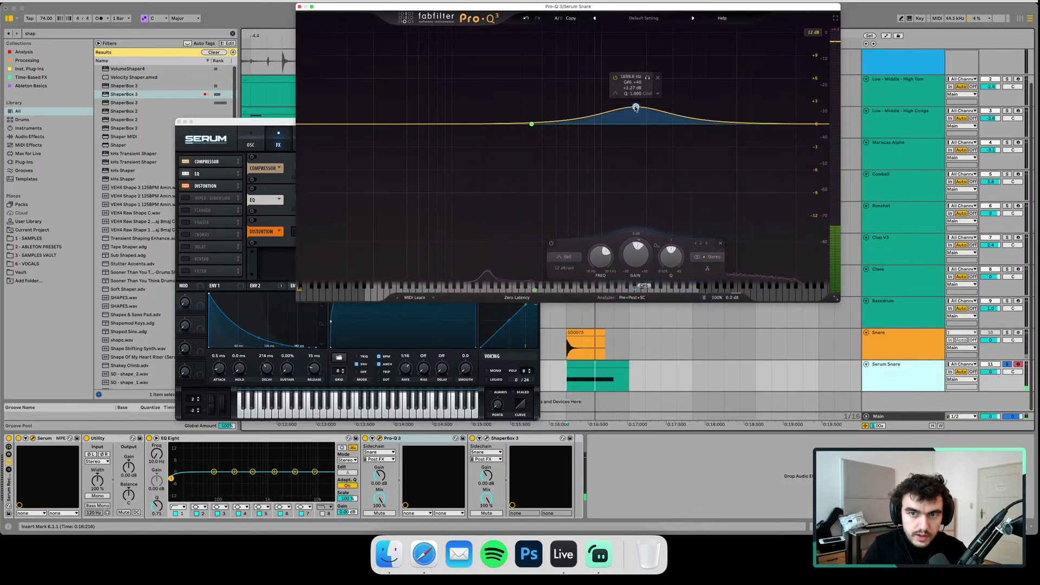
pyautogui.click(652, 79)
pyautogui.press('space')
# - Adjust the threshold and release of Serum's compressor while the snare loop plays
pyautogui.click(265, 126)
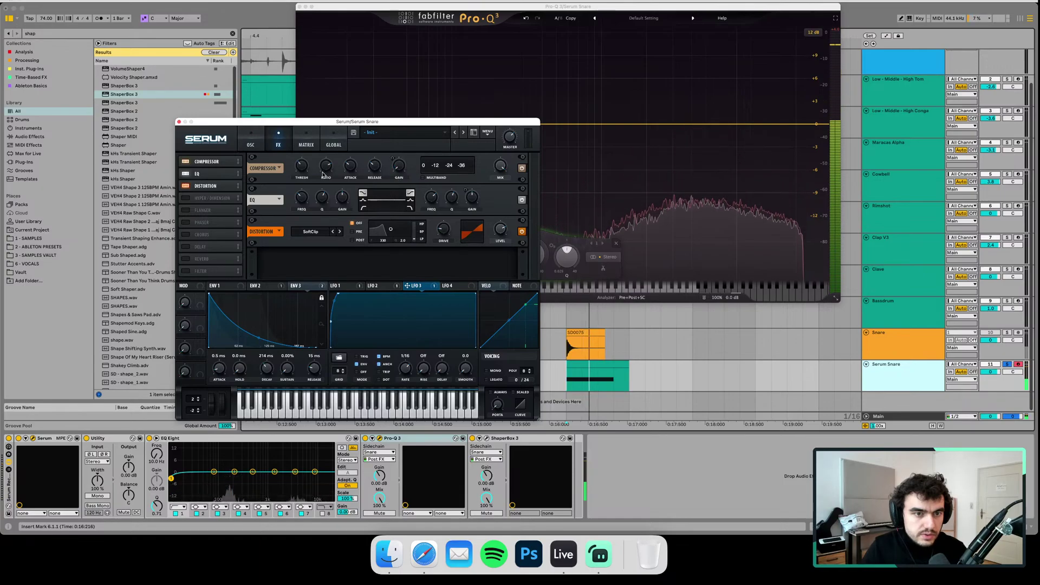
pyautogui.moveTo(303, 161)
pyautogui.moveTo(304, 154); pyautogui.dragTo(307, 137)
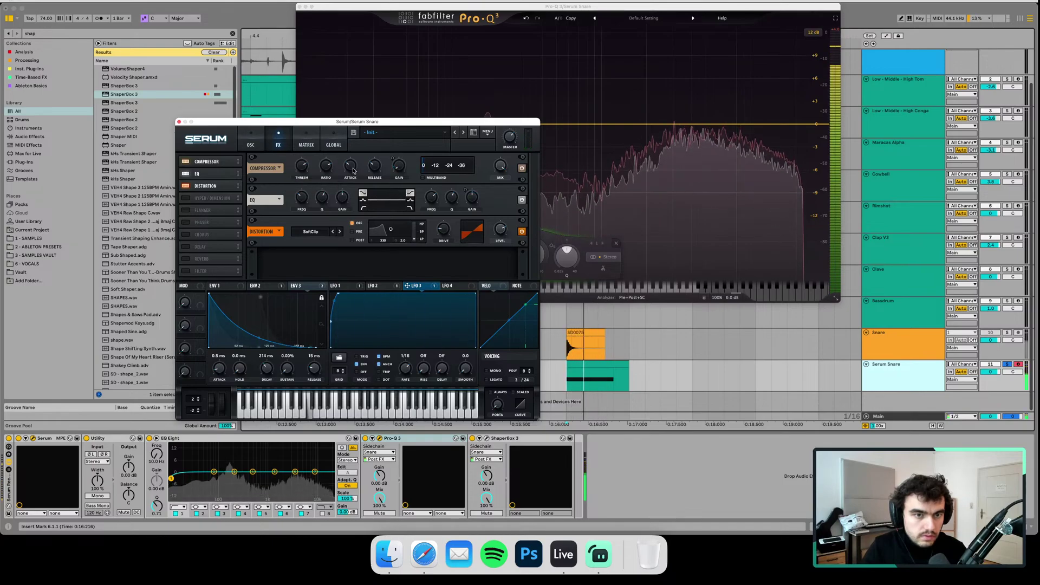
pyautogui.moveTo(374, 169); pyautogui.dragTo(371, 183)
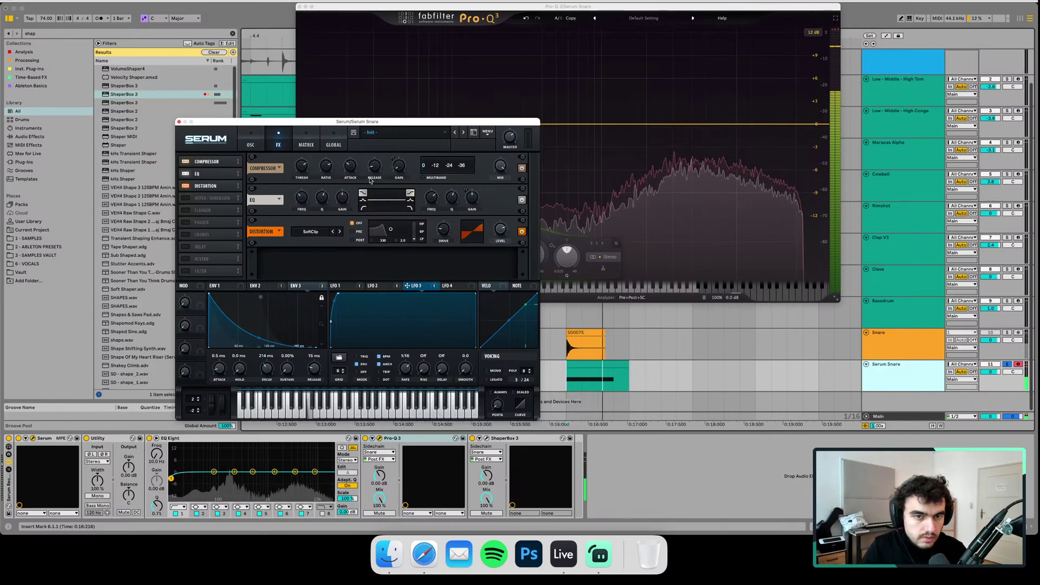
# - Set Serum's master volume to about 83% with the compressor bypassed, and re-enable Compressor after moving it behind Distortion
pyautogui.click(188, 161)
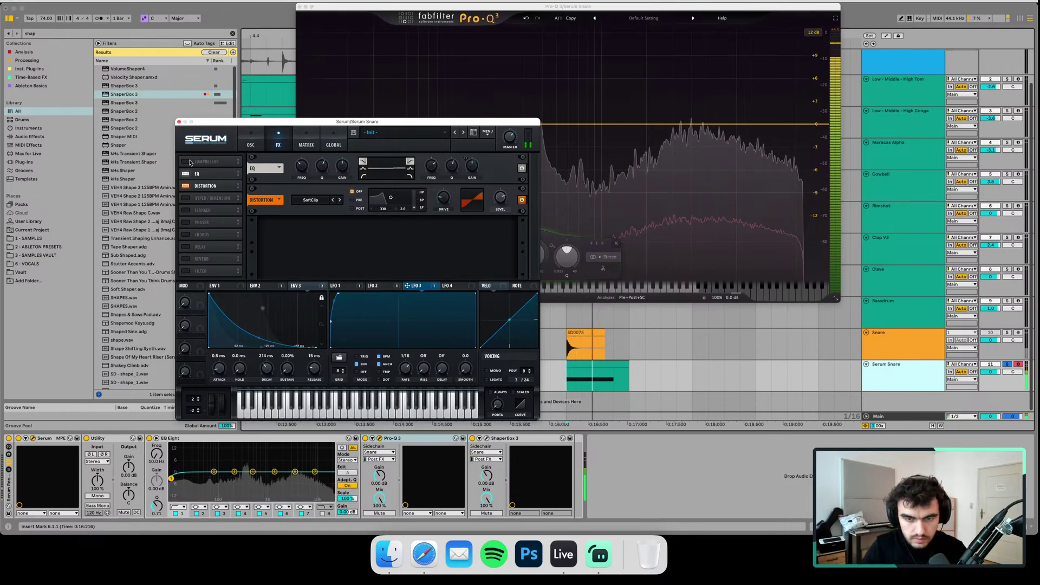
pyautogui.moveTo(510, 137); pyautogui.dragTo(517, 128)
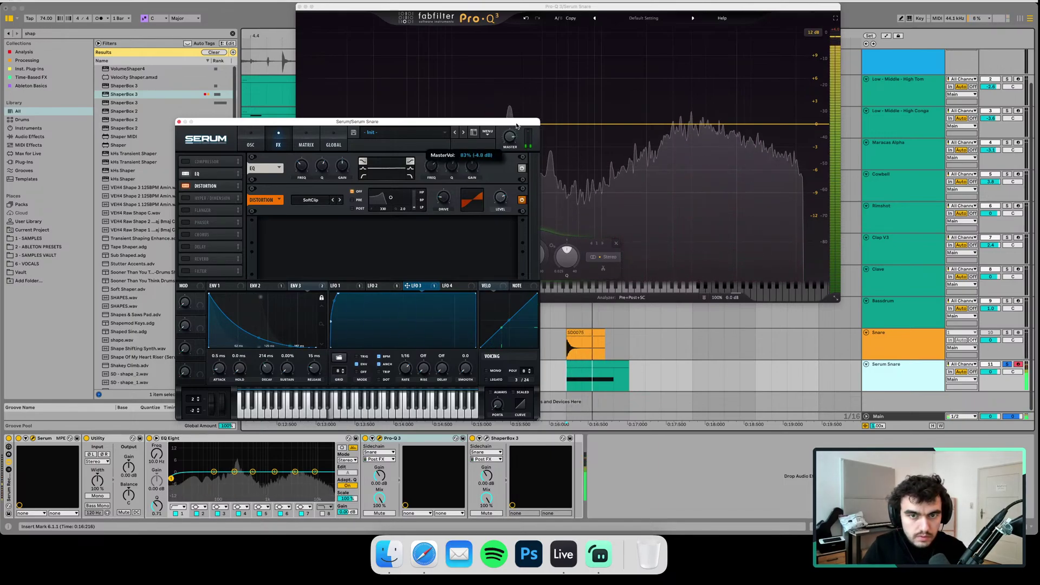
pyautogui.click(185, 162)
pyautogui.click(185, 163)
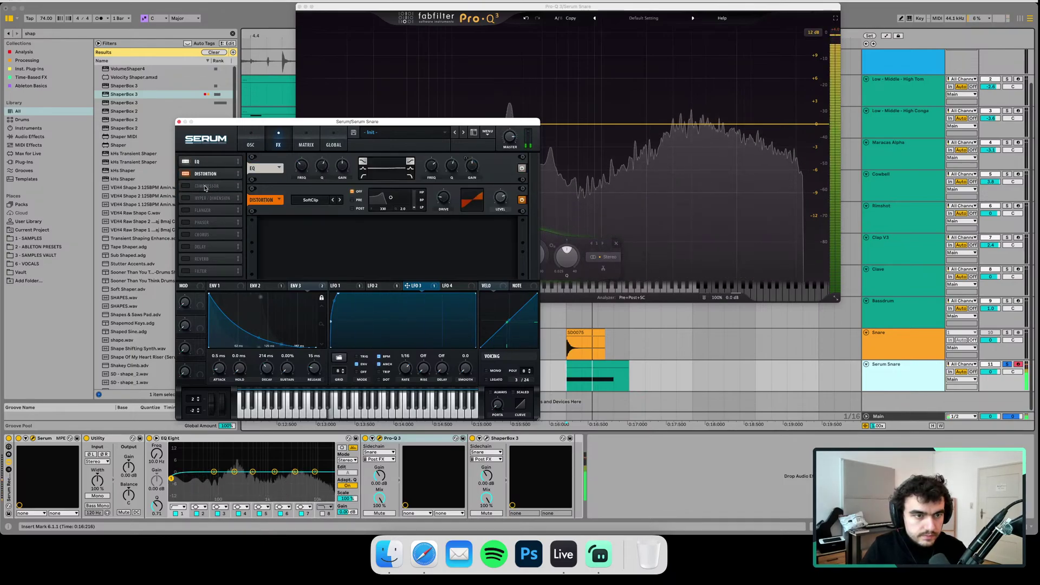
pyautogui.click(185, 186)
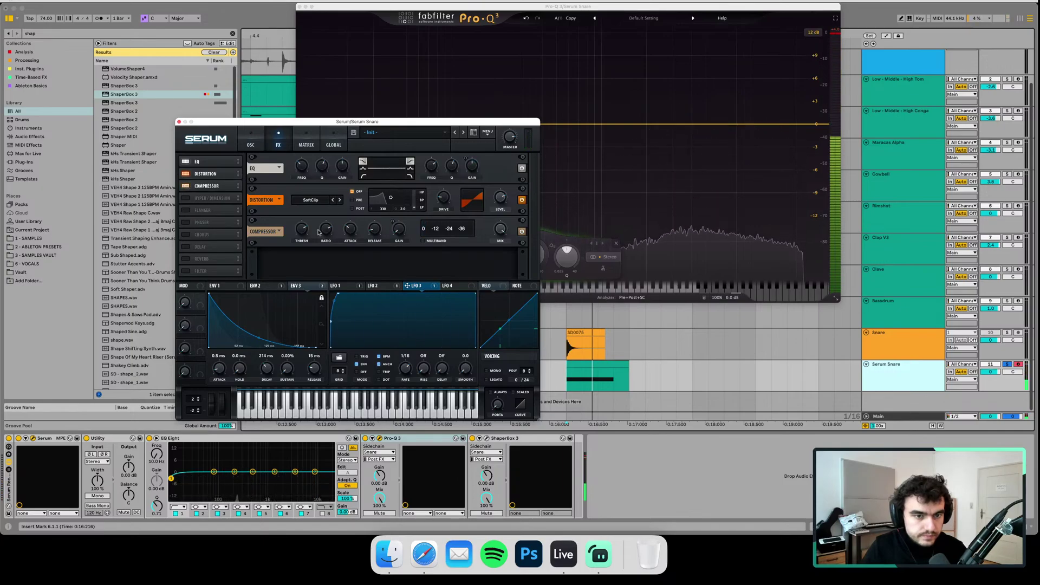
# - Check LFO 1 and LFO 2, and remove LFO 2's modulation from the compressor's gain
pyautogui.click(336, 285)
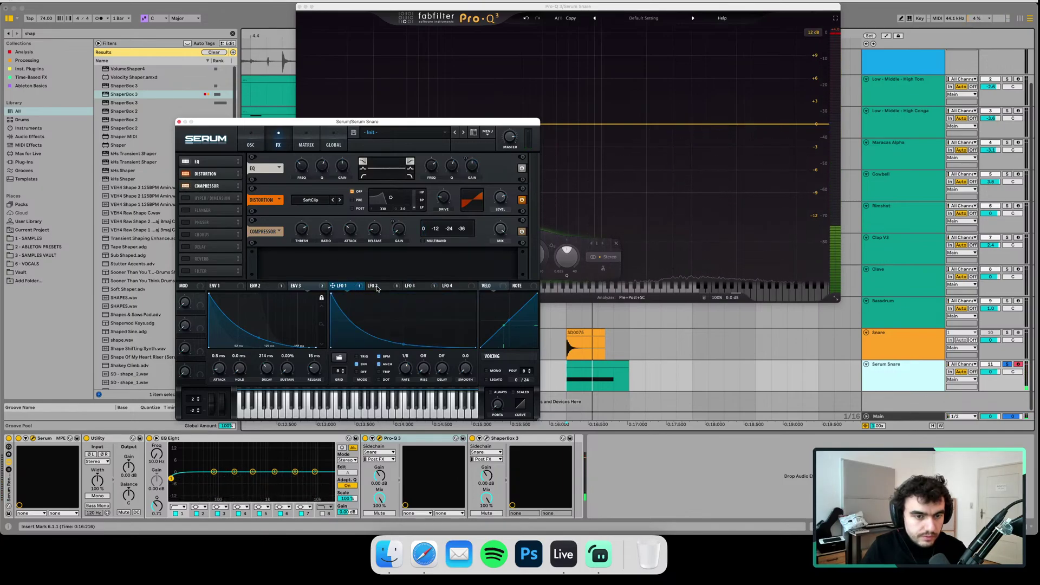
pyautogui.click(379, 286)
pyautogui.moveTo(387, 289)
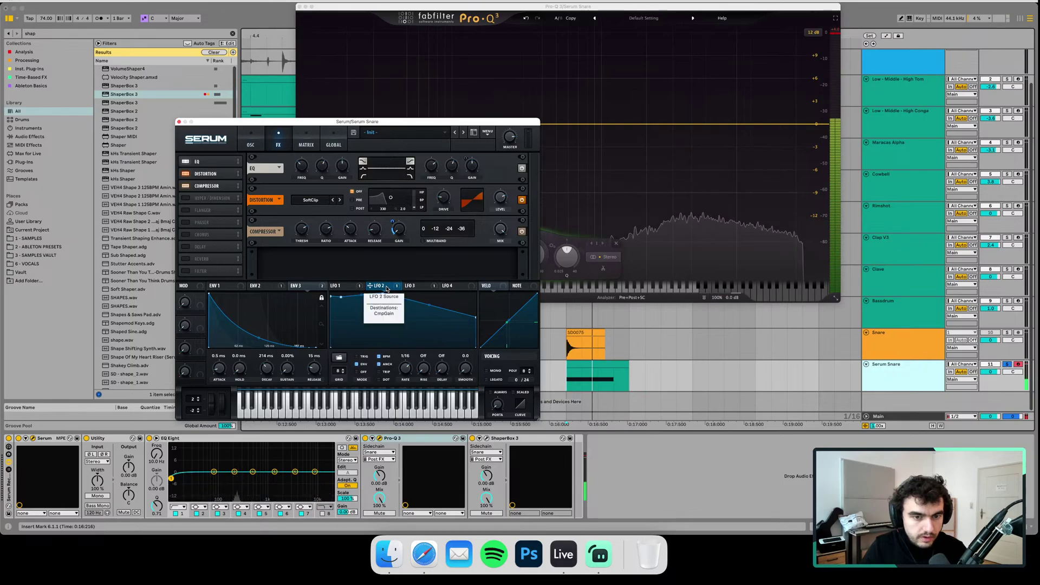
pyautogui.moveTo(387, 288); pyautogui.dragTo(454, 293)
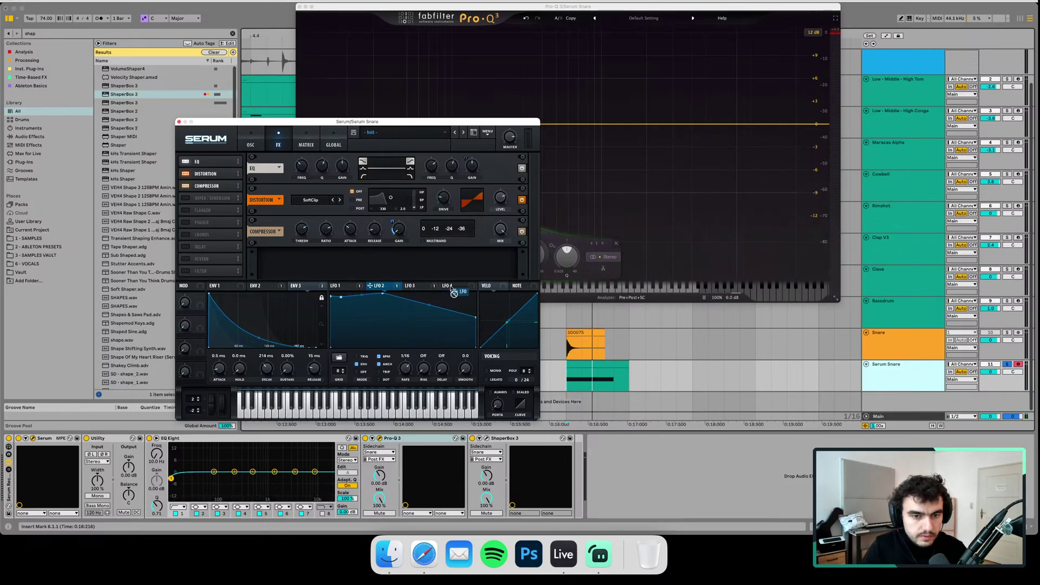
pyautogui.rightClick(382, 289)
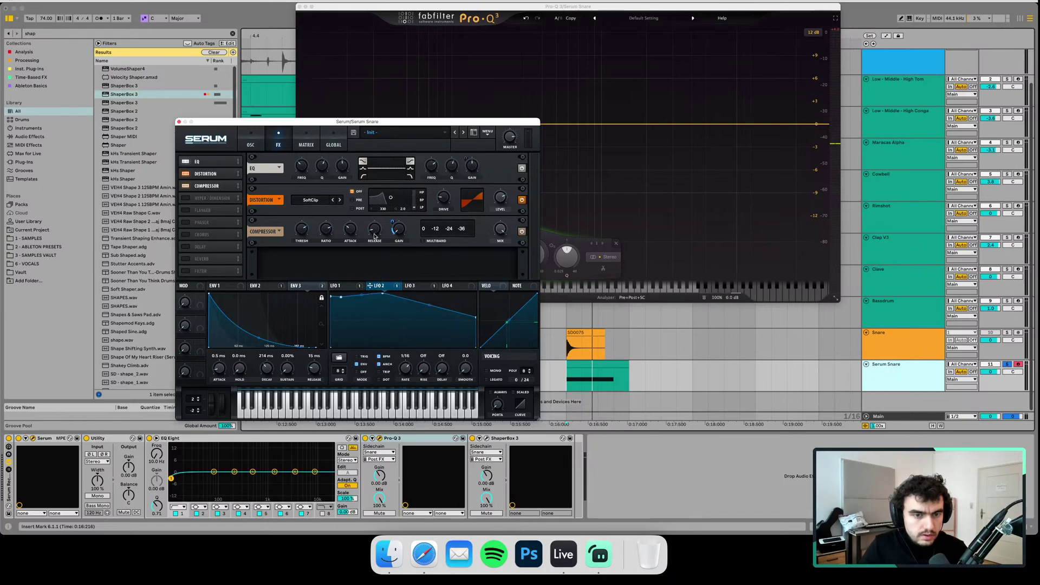
pyautogui.rightClick(397, 223)
pyautogui.click(410, 255)
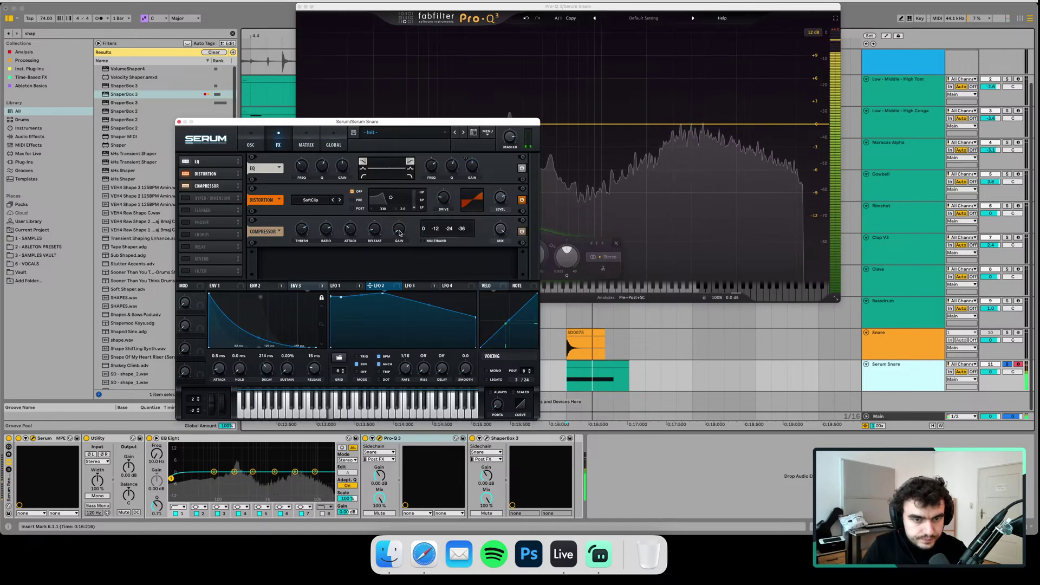
# - Set the compressor's gain to 3.0 dB and move Compressor between EQ and Distortion, shifting the Serum window up and aside
pyautogui.moveTo(398, 230); pyautogui.dragTo(401, 222)
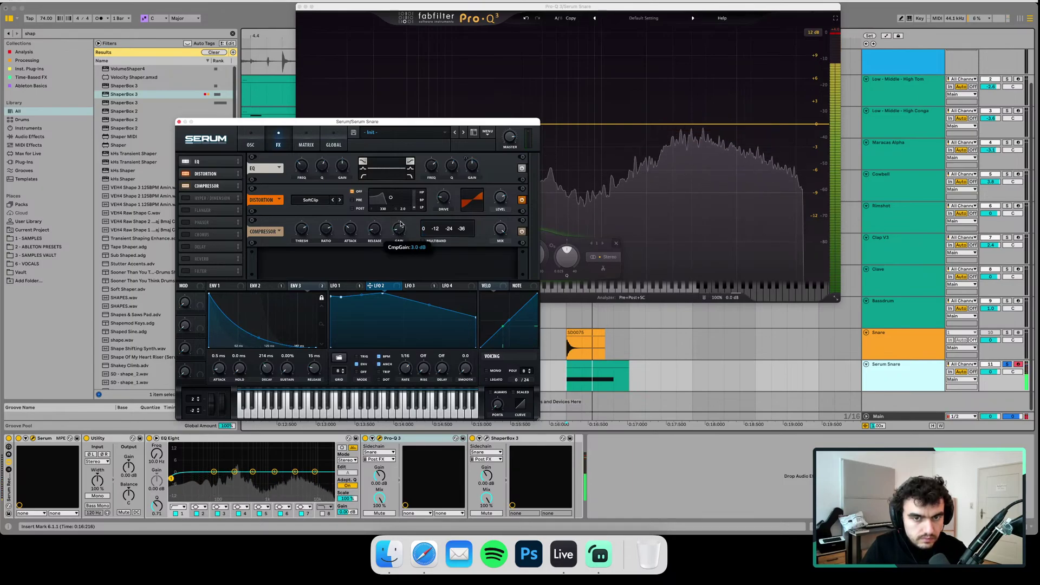
pyautogui.moveTo(207, 187); pyautogui.dragTo(208, 179)
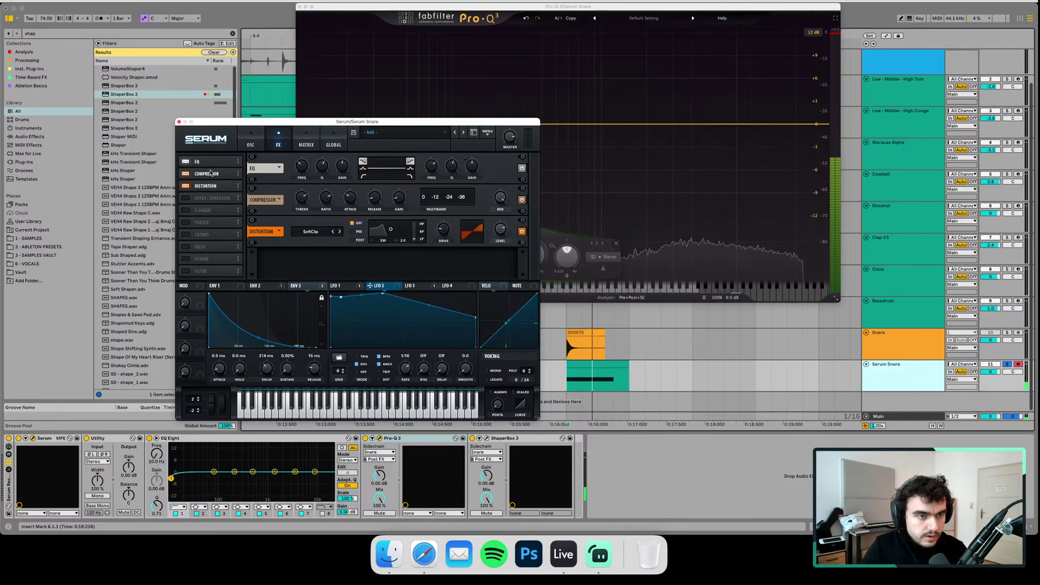
pyautogui.moveTo(277, 121); pyautogui.dragTo(250, 73)
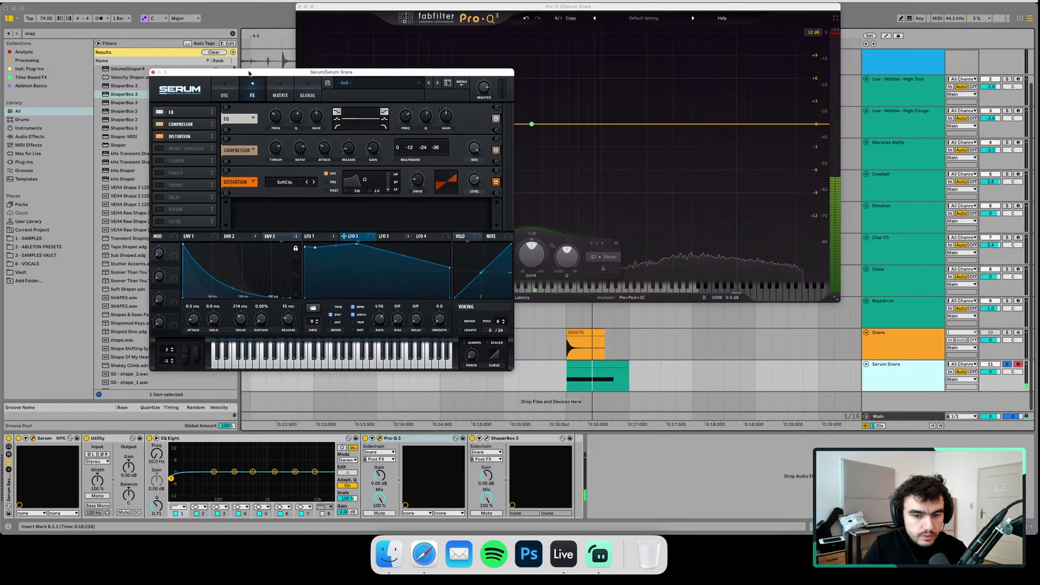
# - Try a bell cut of about 1 dB near 4 kHz in Pro-Q 3 during playback
pyautogui.press('space')
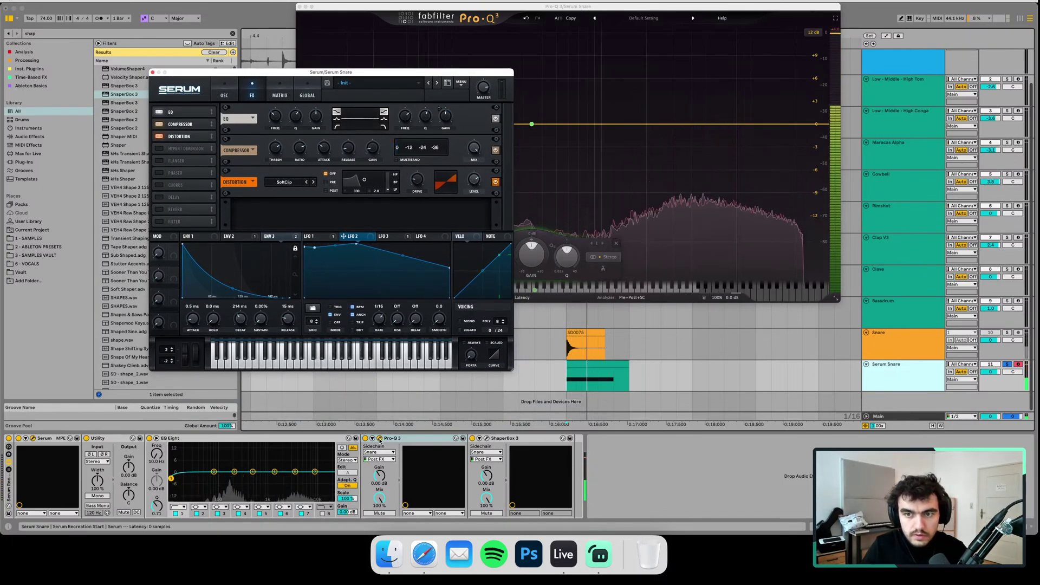
pyautogui.moveTo(692, 126); pyautogui.dragTo(695, 135)
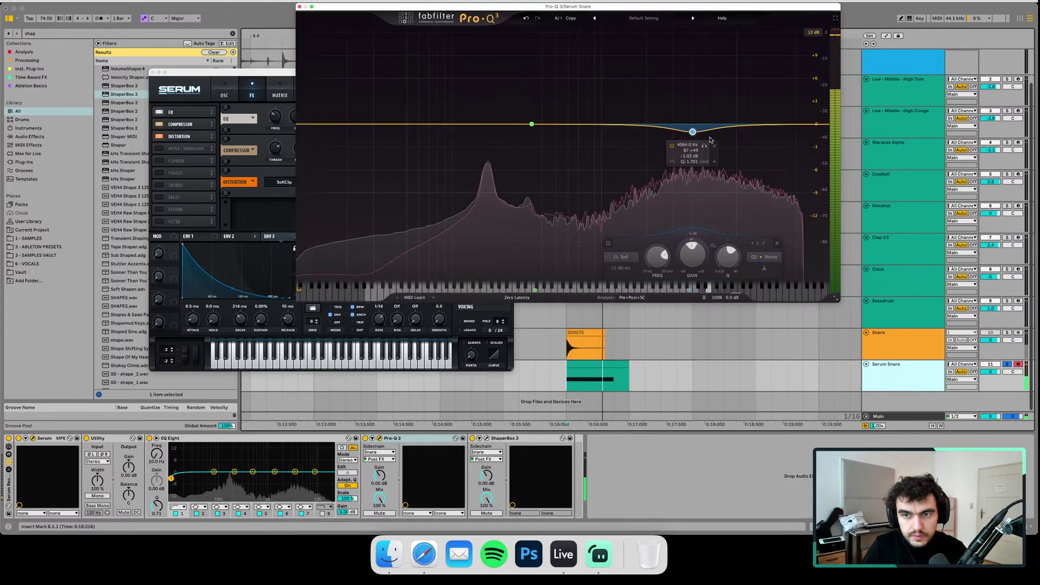
pyautogui.click(713, 146)
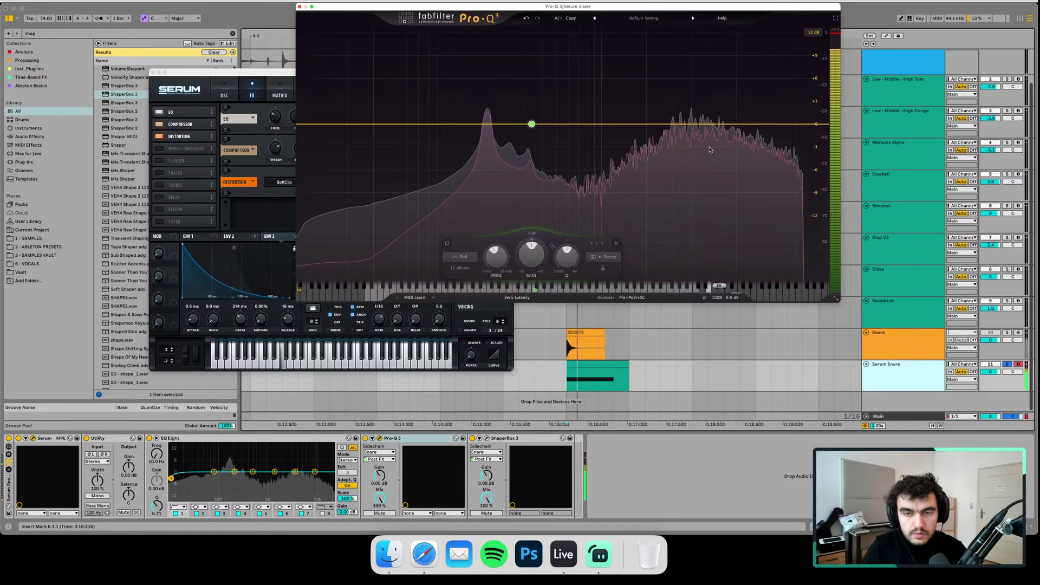
# - Solo the reference Snare track and the Serum Snare track in turn to compare their sound
pyautogui.click(1006, 333)
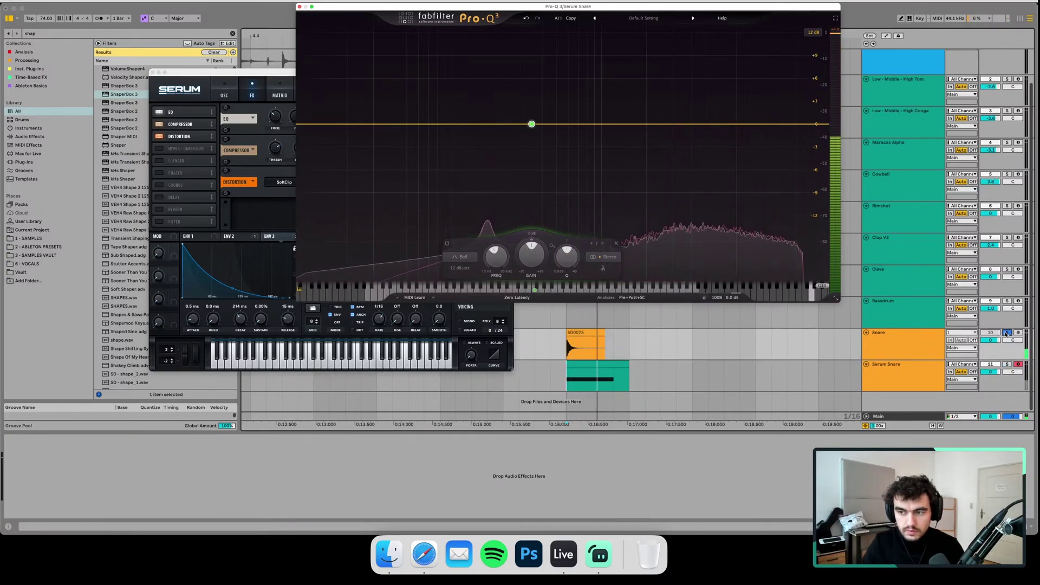
pyautogui.click(1006, 365)
pyautogui.press('space')
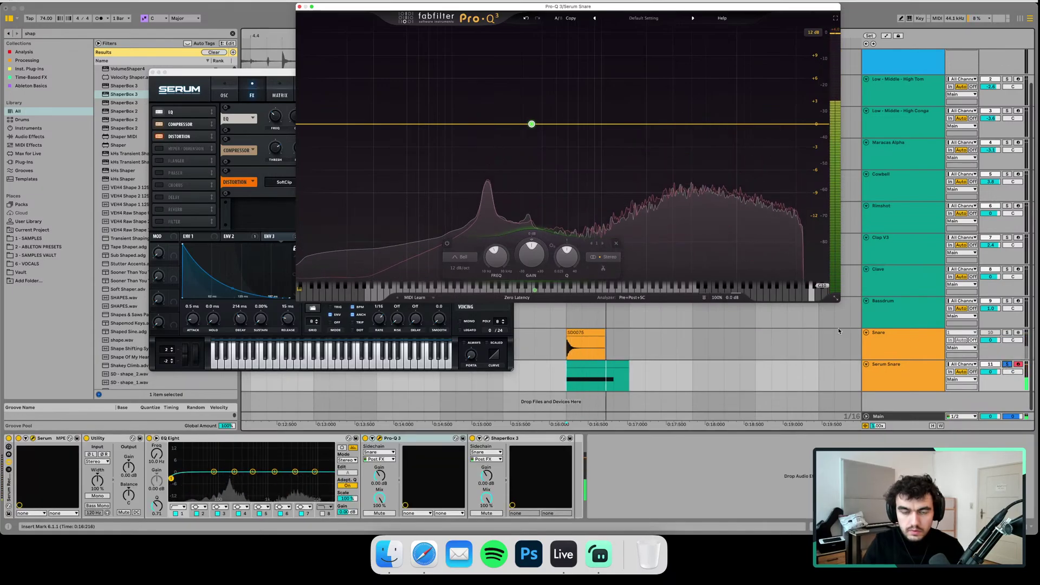
# - Fine-tune the cutoff of Serum's Band 12 filter while auditioning the snare
pyautogui.click(244, 75)
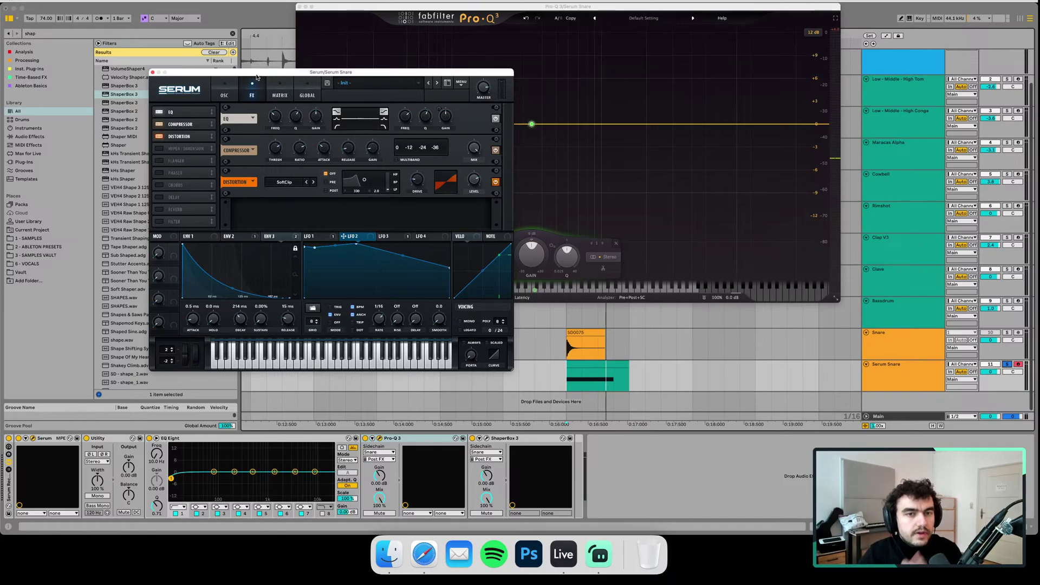
pyautogui.press('space')
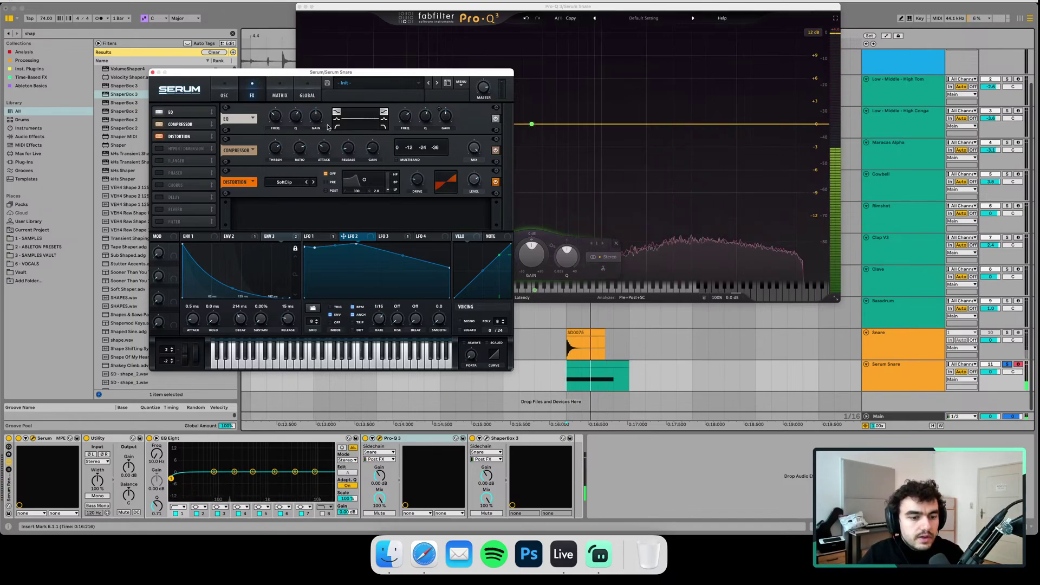
pyautogui.click(228, 91)
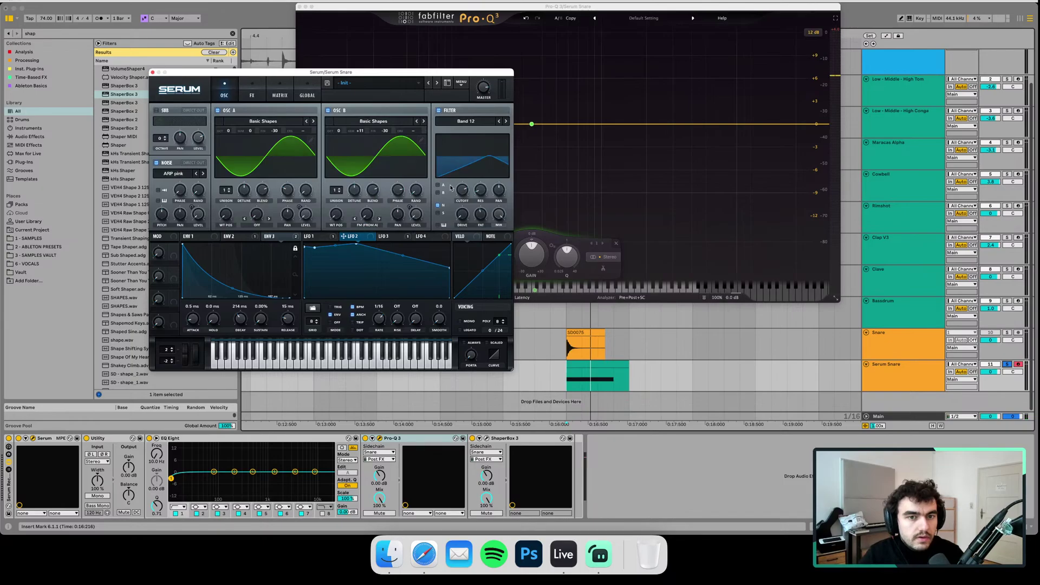
pyautogui.moveTo(464, 193)
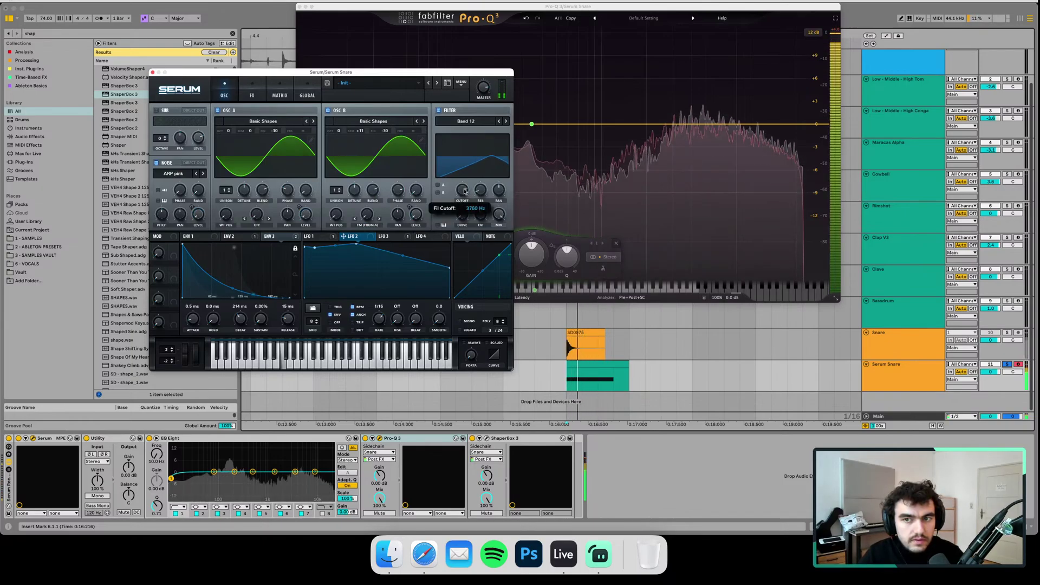
pyautogui.moveTo(465, 190); pyautogui.dragTo(480, 194)
pyautogui.moveTo(481, 194)
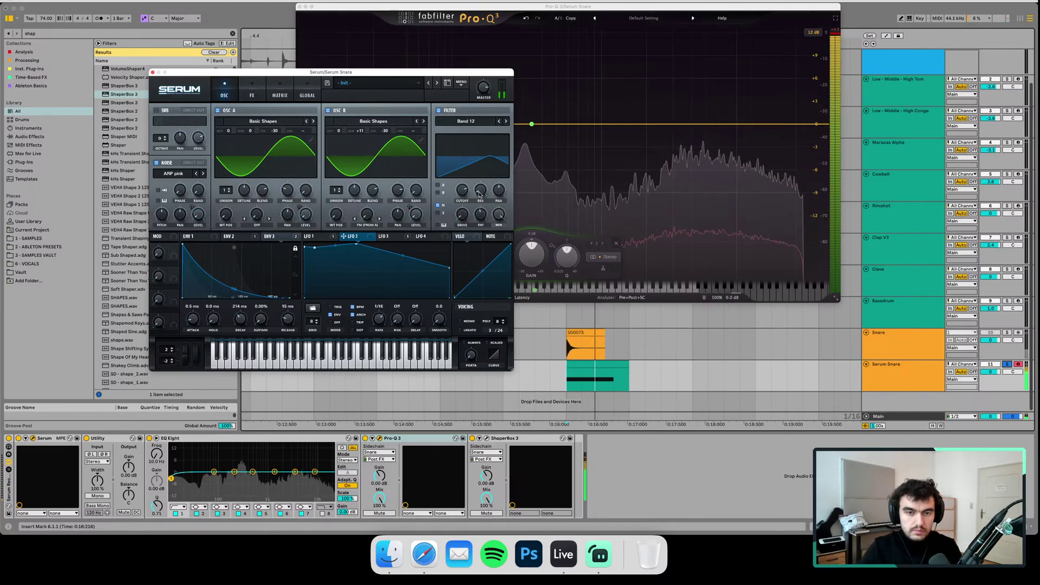
# - Adjust the threshold of Serum's compressor while auditioning, trying it as low as -120 dB
pyautogui.click(251, 94)
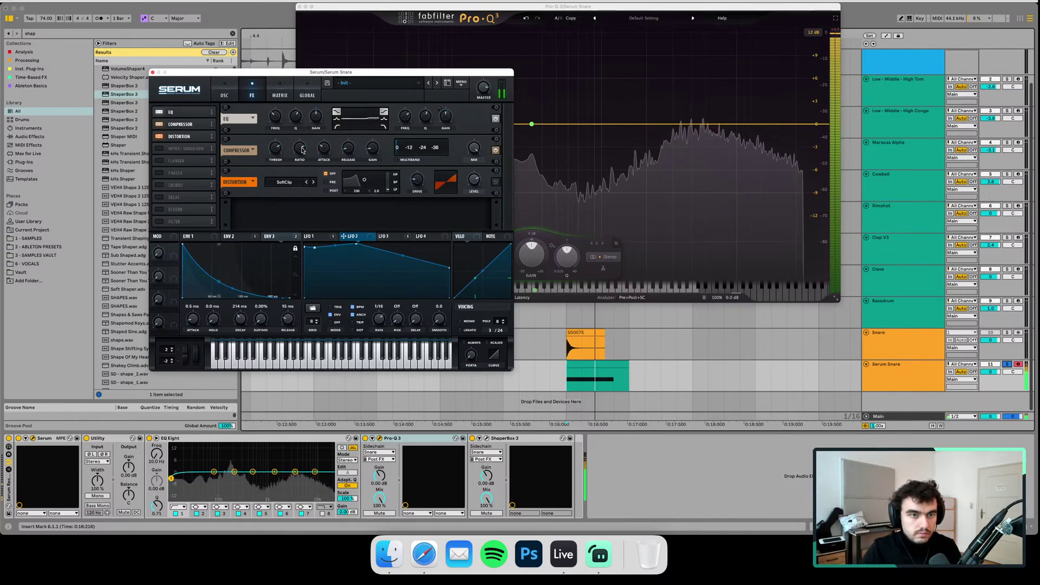
pyautogui.moveTo(275, 149); pyautogui.dragTo(275, 167)
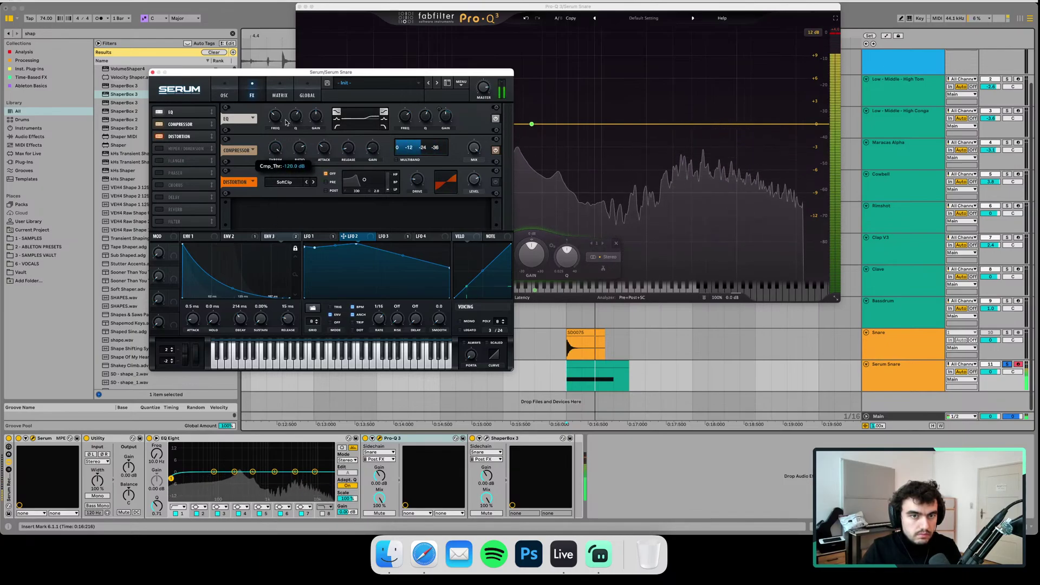
pyautogui.moveTo(285, 136); pyautogui.dragTo(286, 147)
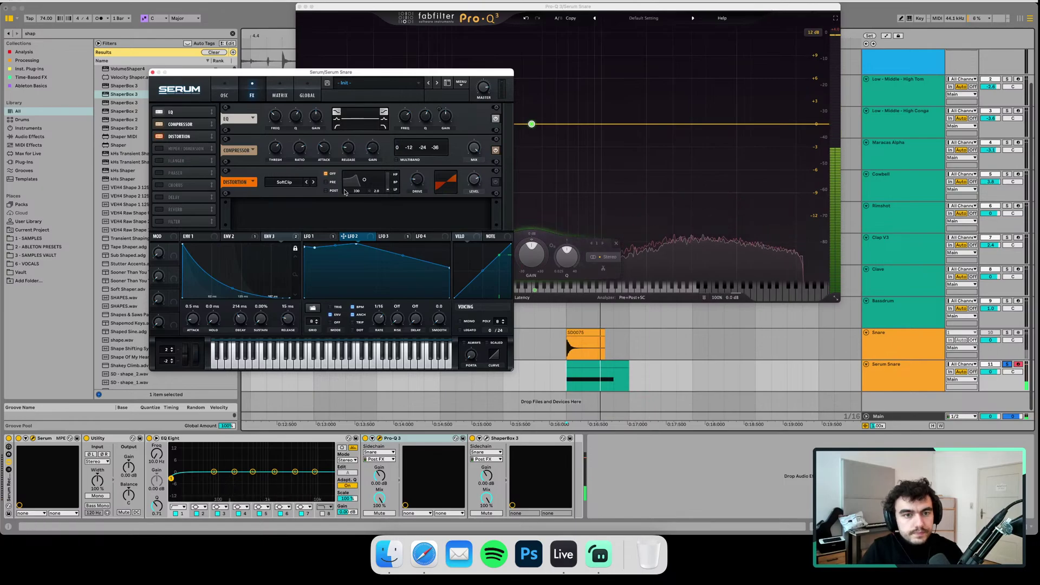
# - Compare the reference Snare with the adjusted Serum Snare again by soloing each during playback
pyautogui.click(1007, 333)
pyautogui.press('space')
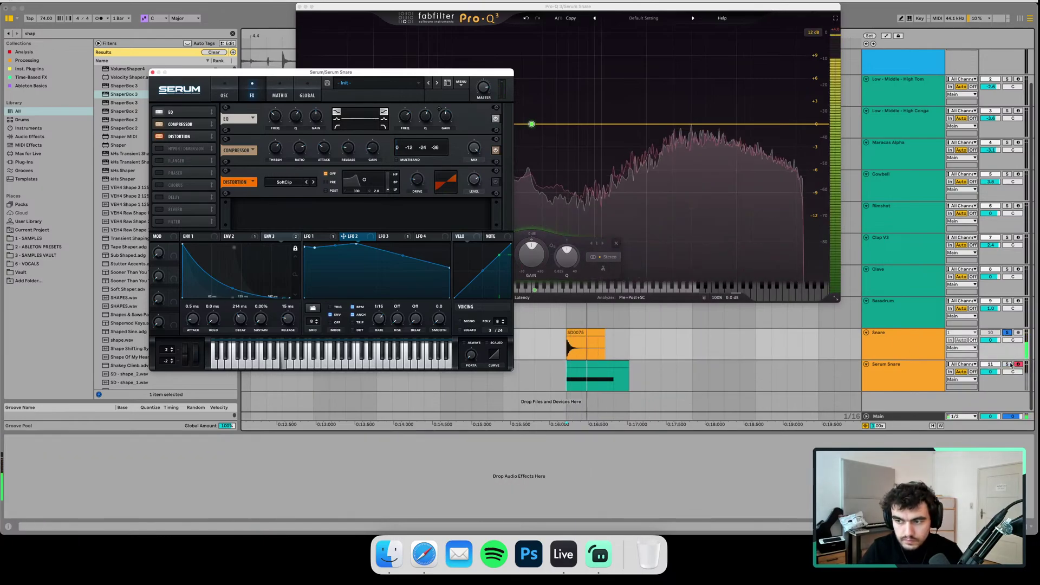
pyautogui.click(1007, 364)
# - Open ShaperBox 3 on the Serum Snare track with its sidechain signal shown, and lower Serum's master volume slightly
pyautogui.click(908, 378)
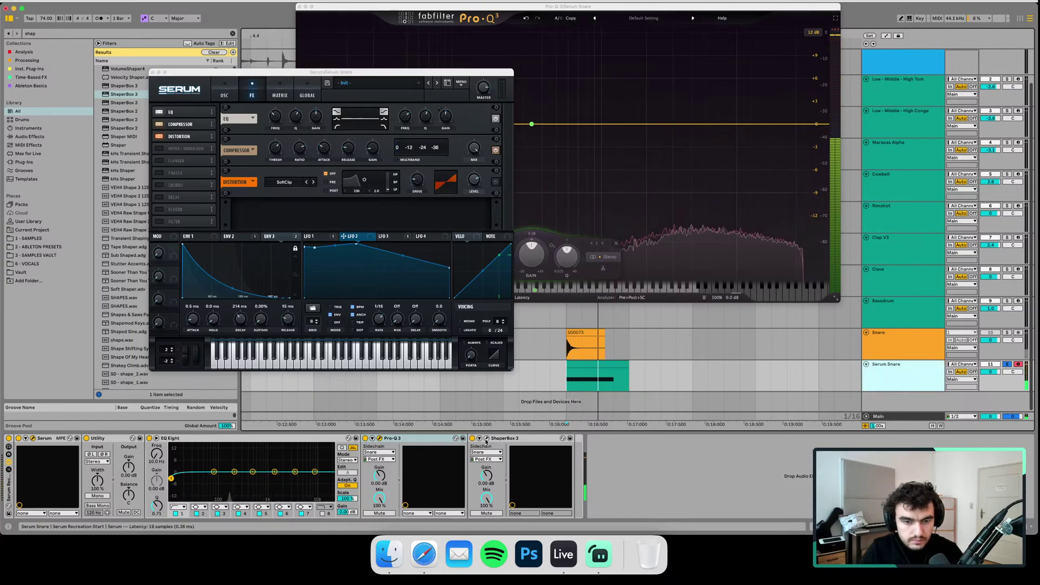
pyautogui.click(485, 437)
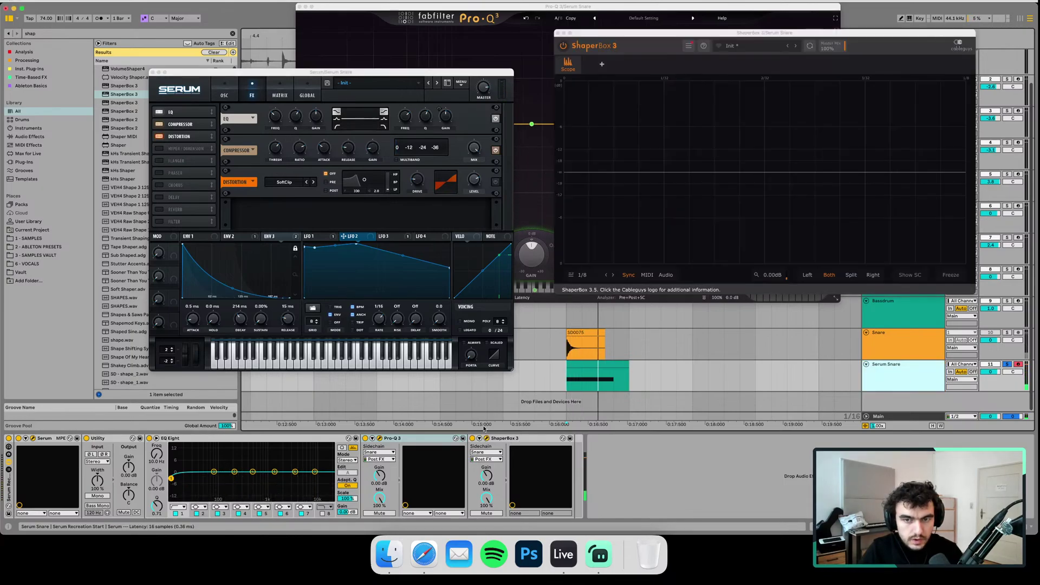
pyautogui.click(910, 274)
pyautogui.click(481, 90)
pyautogui.moveTo(481, 91); pyautogui.dragTo(481, 96)
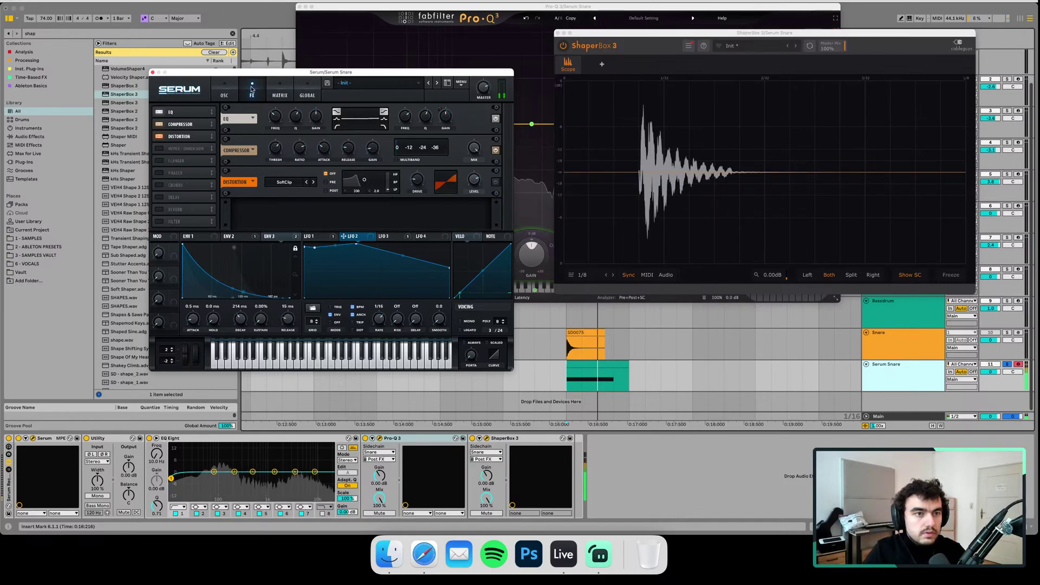
# - Show Serum's oscillator page, switch to Streamlabs Desktop to check the live chat, and return to the Live set
pyautogui.click(224, 95)
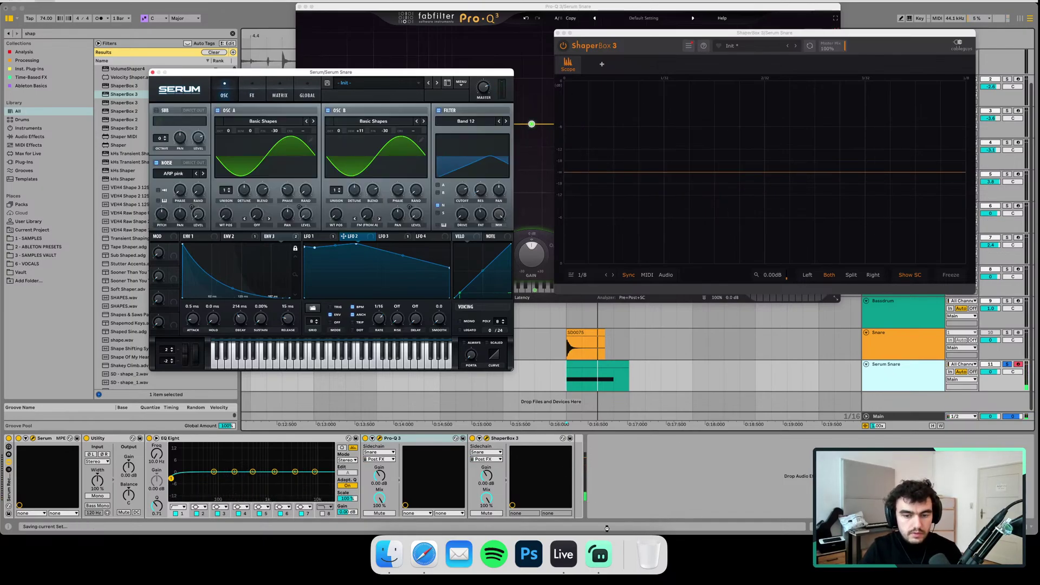
pyautogui.click(609, 549)
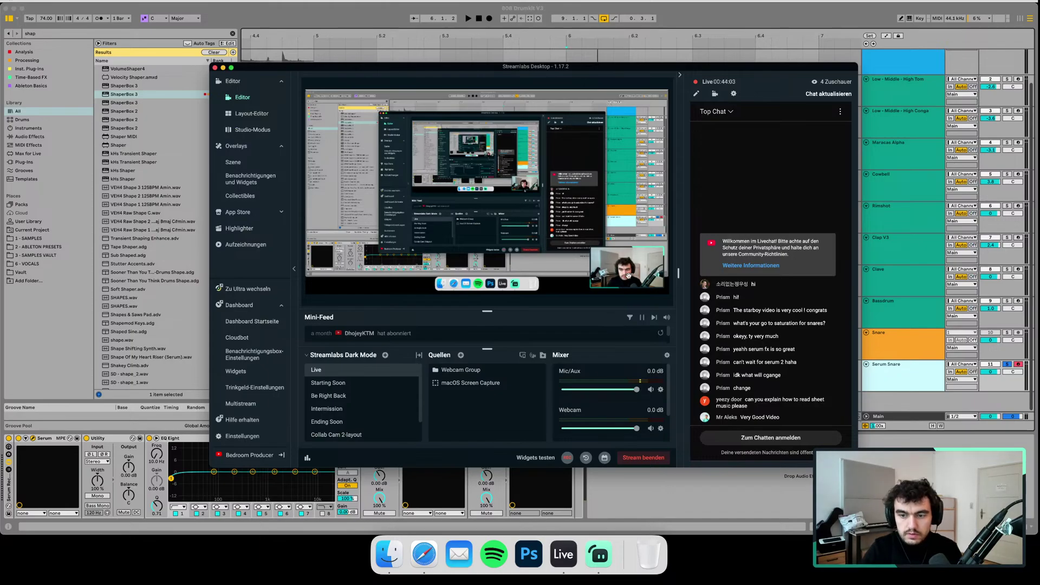
pyautogui.click(457, 43)
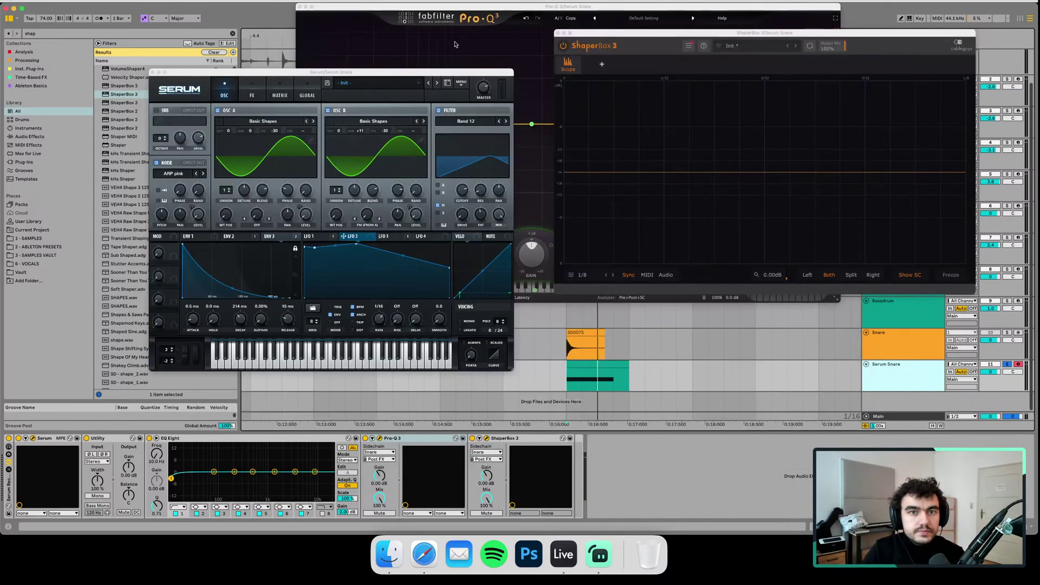
# - Close the Serum, ShaperBox 3 and Pro-Q 3 windows to get back to the full arrangement
pyautogui.click(153, 73)
pyautogui.click(558, 33)
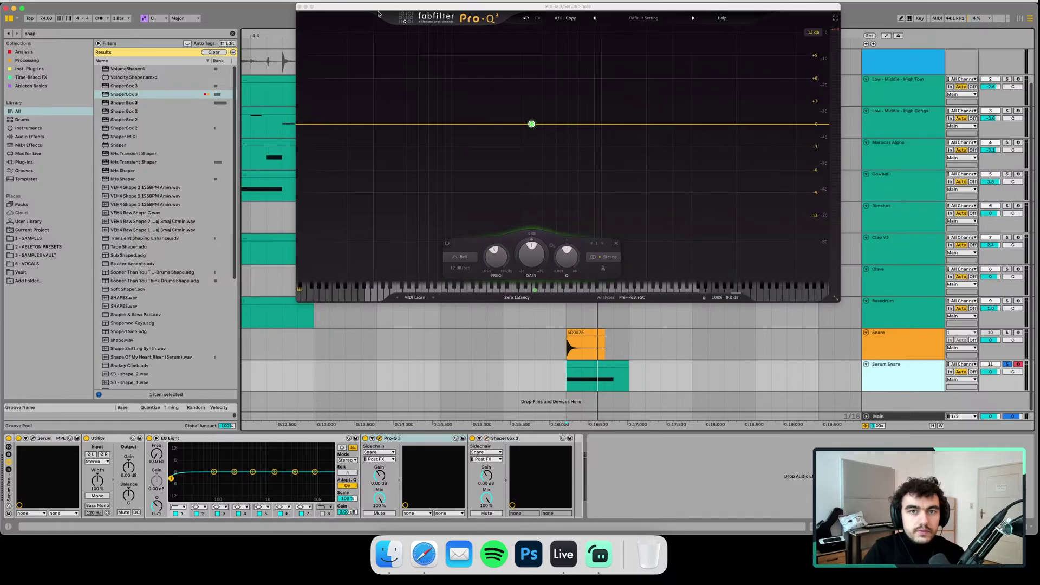
pyautogui.click(299, 6)
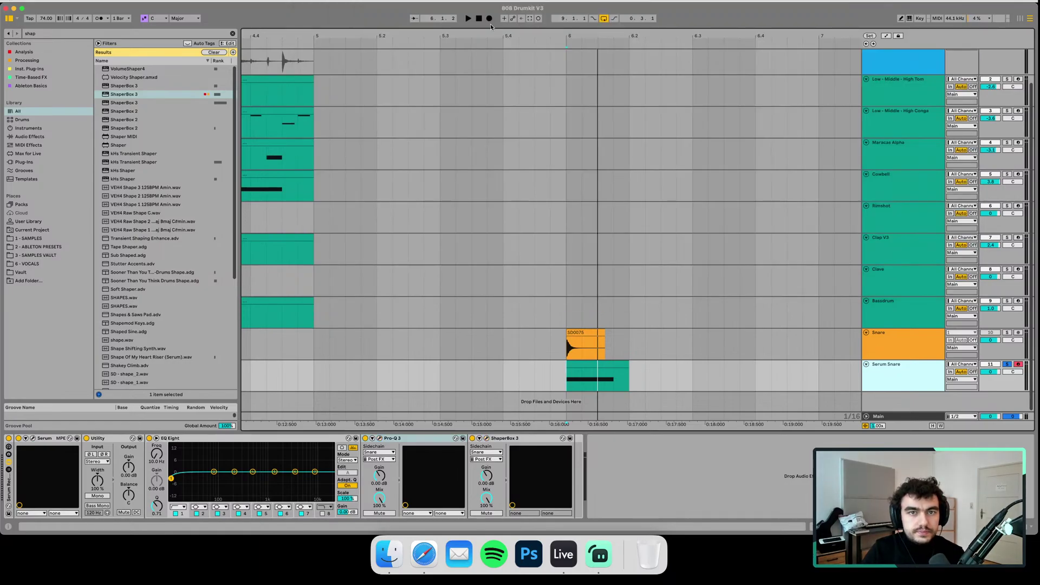
pyautogui.hscroll(-5, 542, 228)
pyautogui.moveTo(635, 36); pyautogui.dragTo(653, 17)
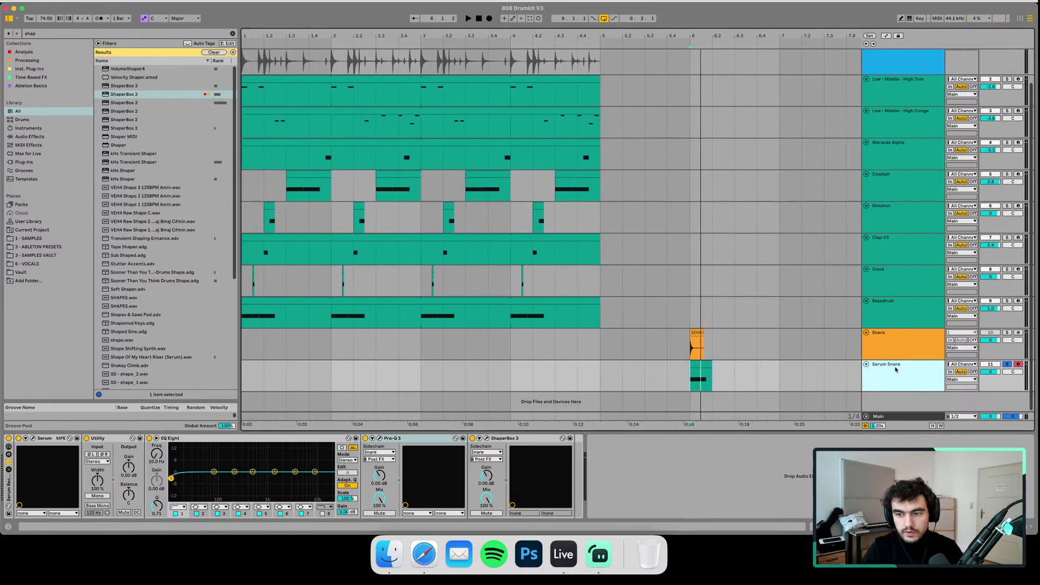
# - Compare the Serum Snare with the reference Snare during playback by soloing the two tracks alternately
pyautogui.click(660, 382)
pyautogui.press('space')
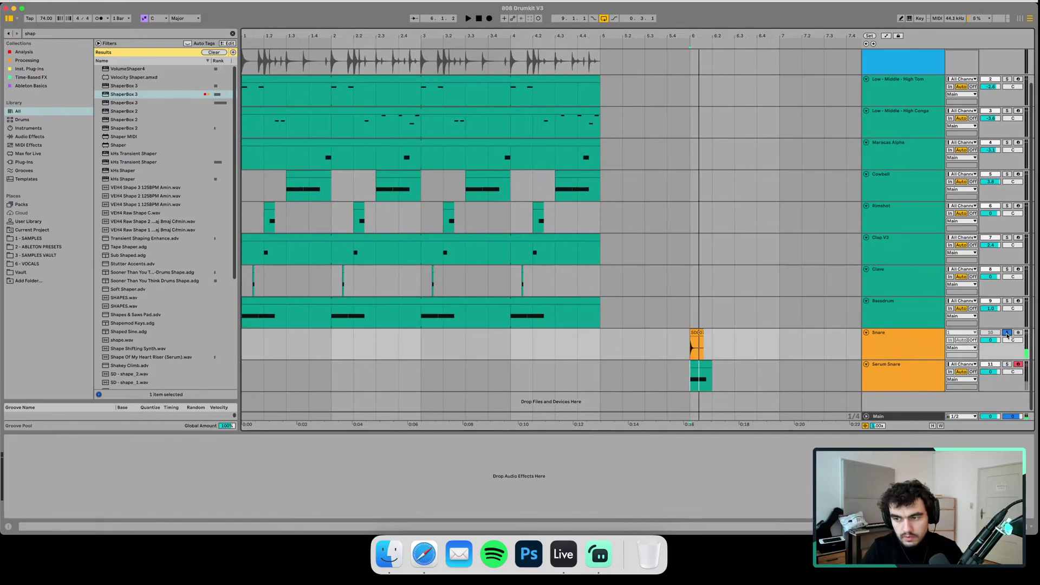
pyautogui.click(1006, 332)
pyautogui.click(1006, 364)
pyautogui.click(927, 376)
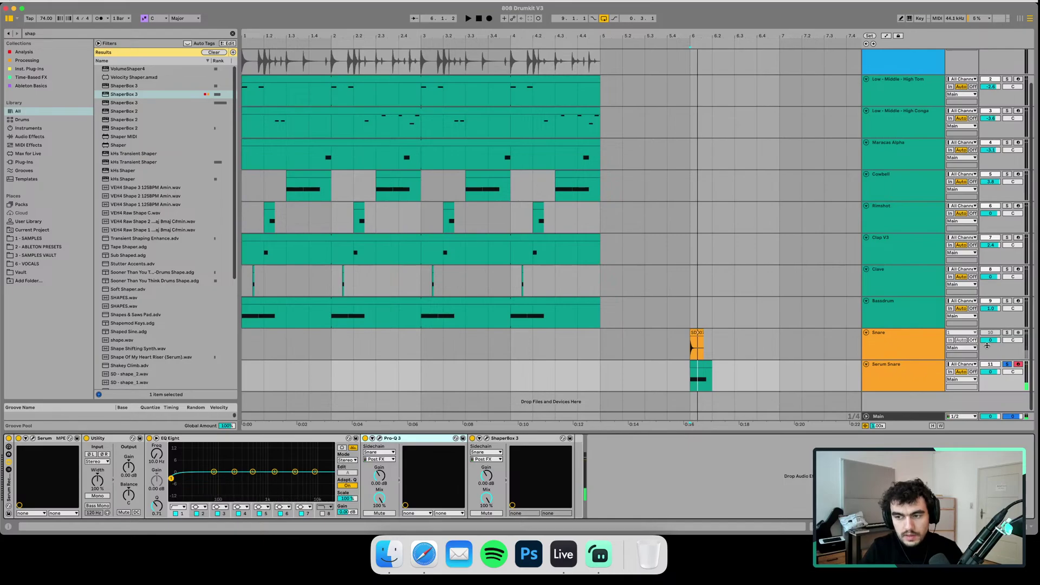
pyautogui.click(1007, 332)
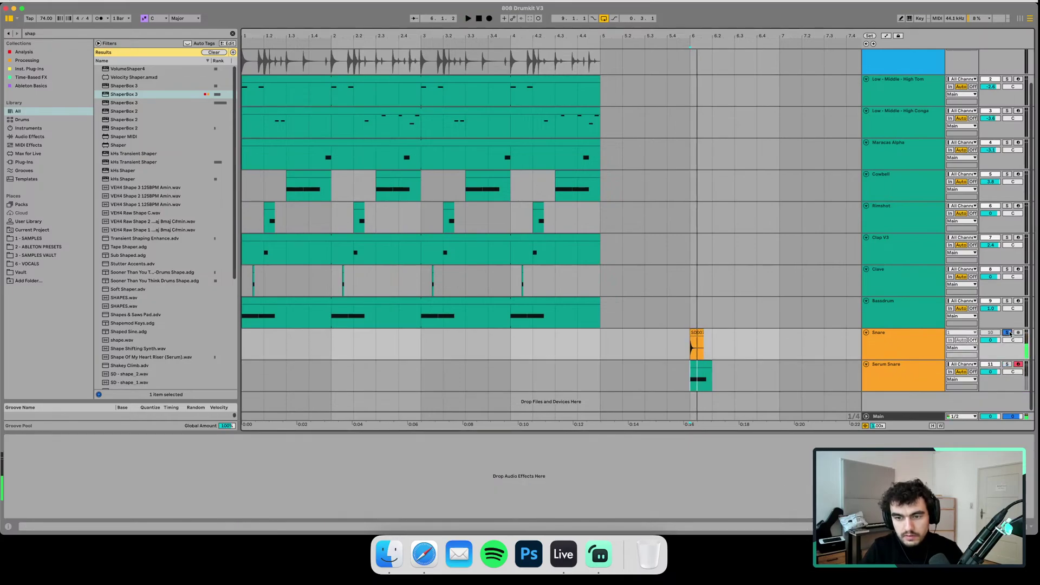
pyautogui.click(1006, 364)
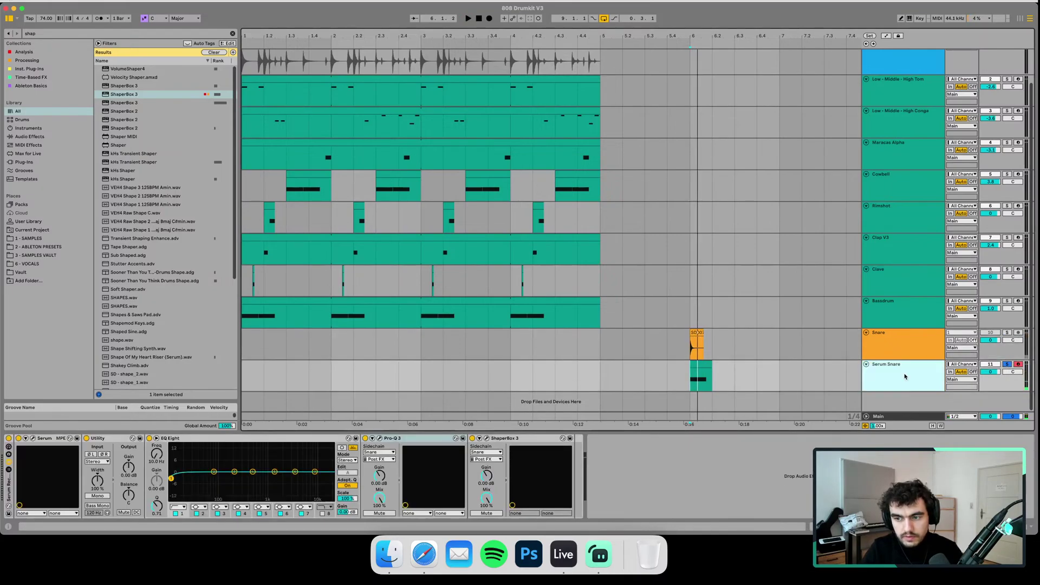
# - Open Serum on the Serum Snare track and adjust Env 3's modulation of oscillator A's level to about 73 while auditioning
pyautogui.click(34, 439)
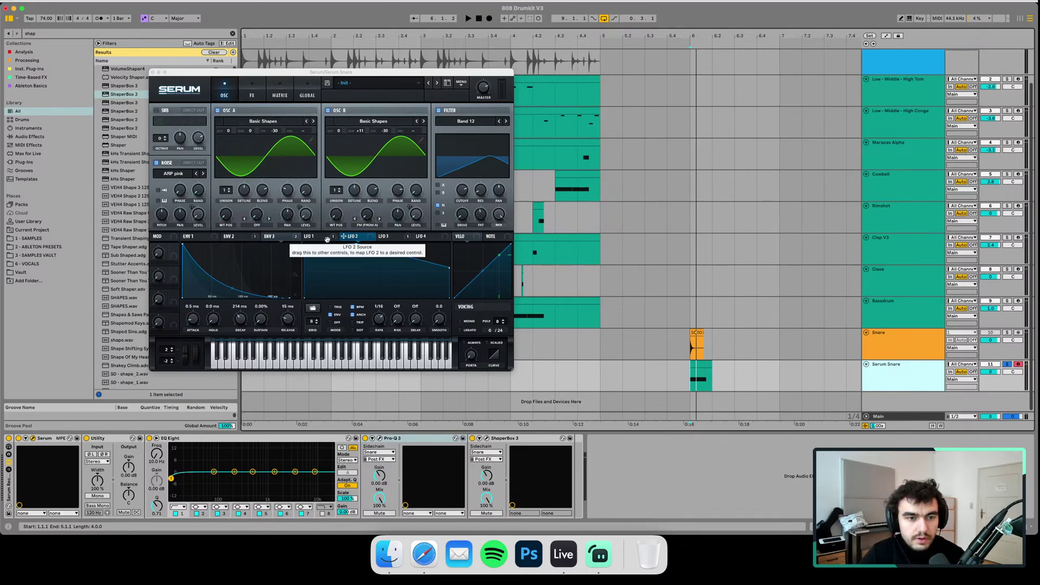
pyautogui.click(389, 238)
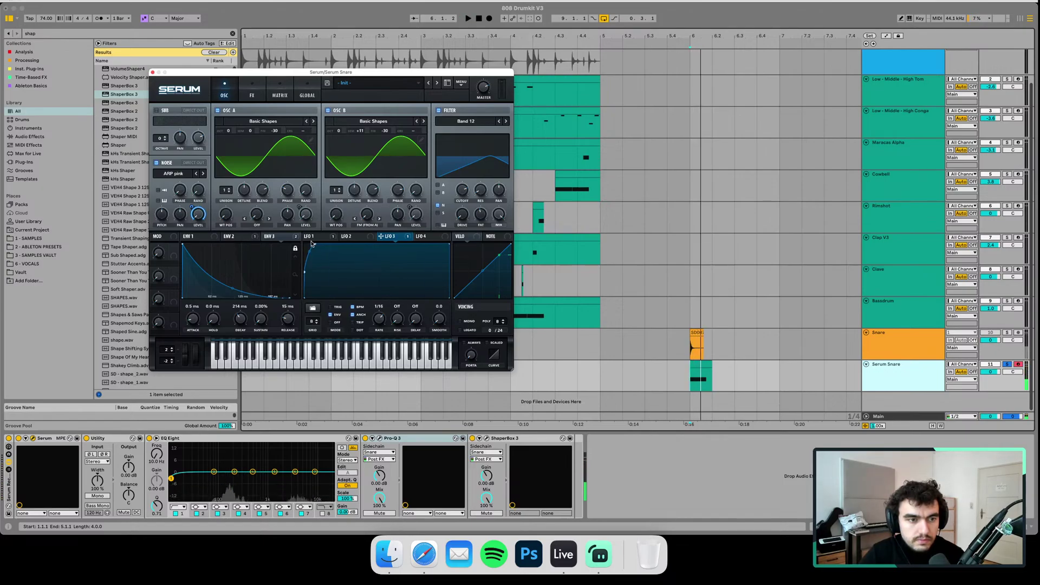
pyautogui.click(214, 240)
pyautogui.click(231, 238)
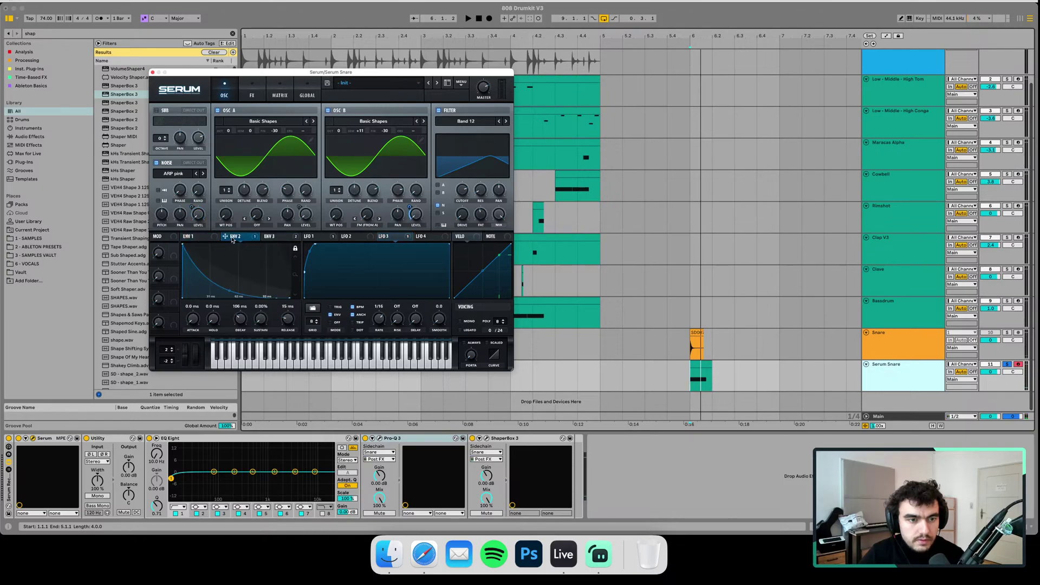
pyautogui.click(280, 239)
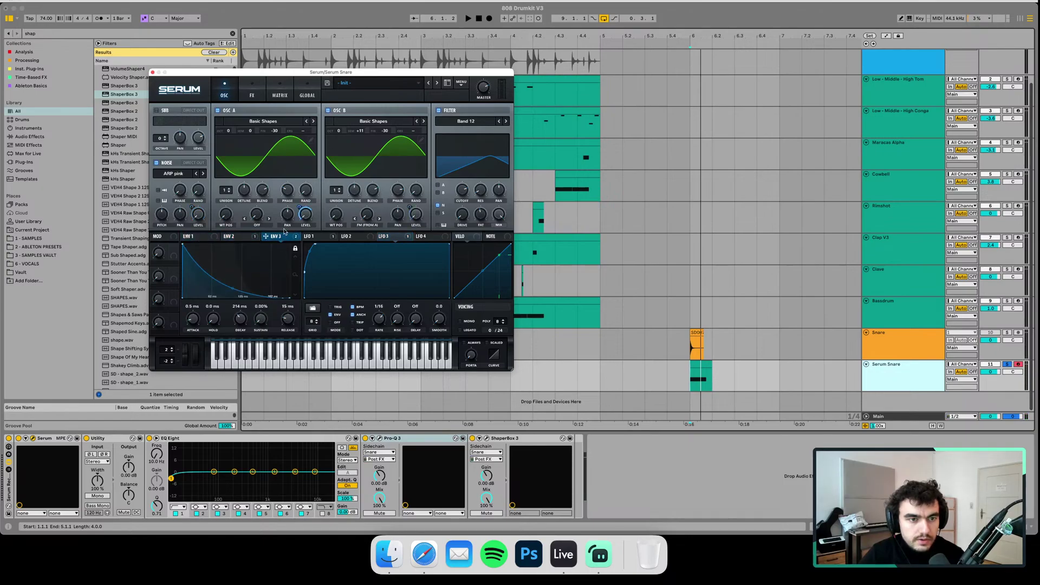
pyautogui.moveTo(301, 210)
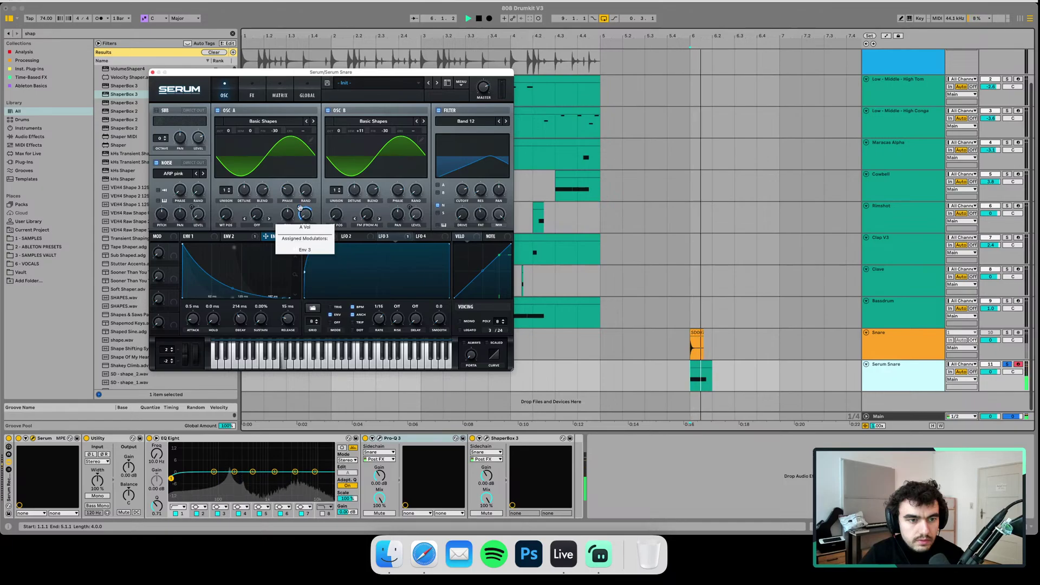
pyautogui.moveTo(299, 209); pyautogui.dragTo(300, 208)
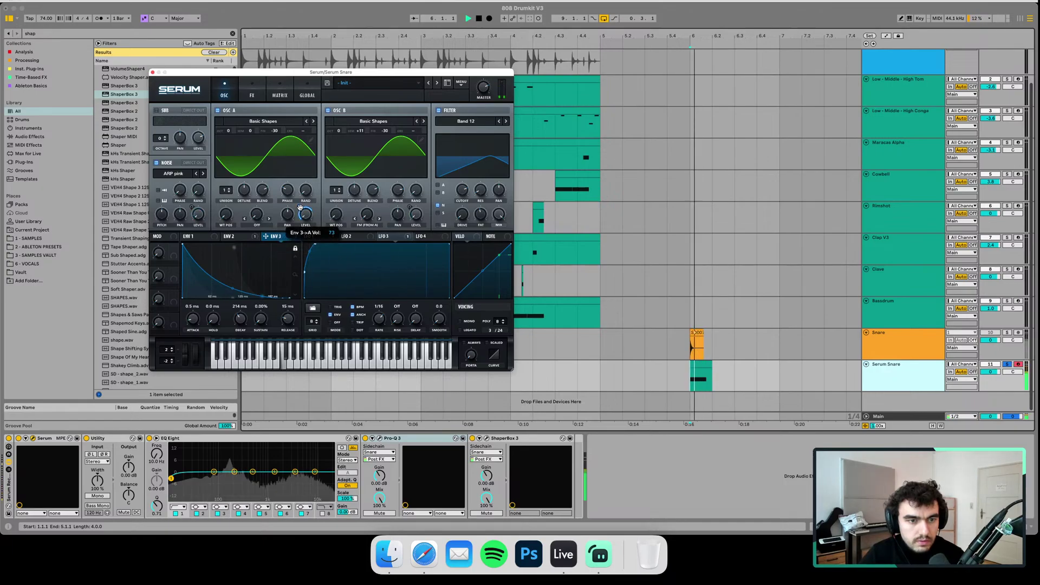
# - Audition the snare repeatedly while examining Env 2 and its modulation of oscillator B's level
pyautogui.click(257, 237)
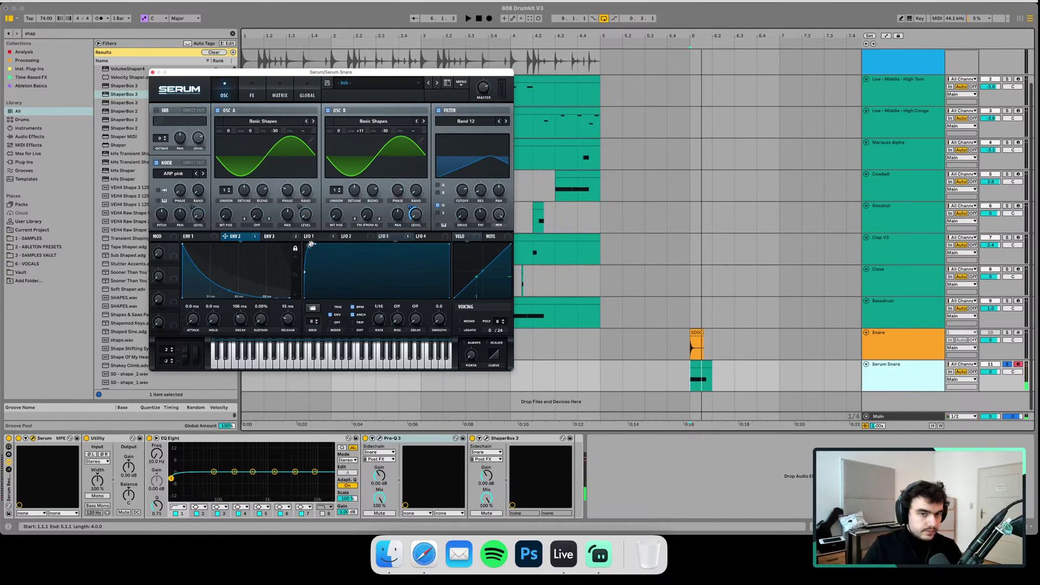
pyautogui.press('space')
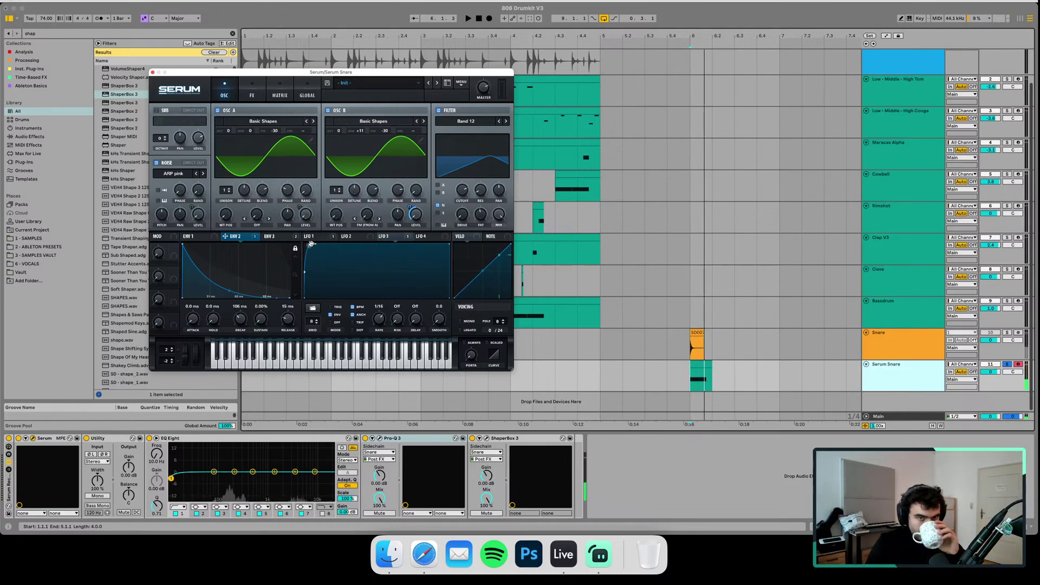
pyautogui.press('space')
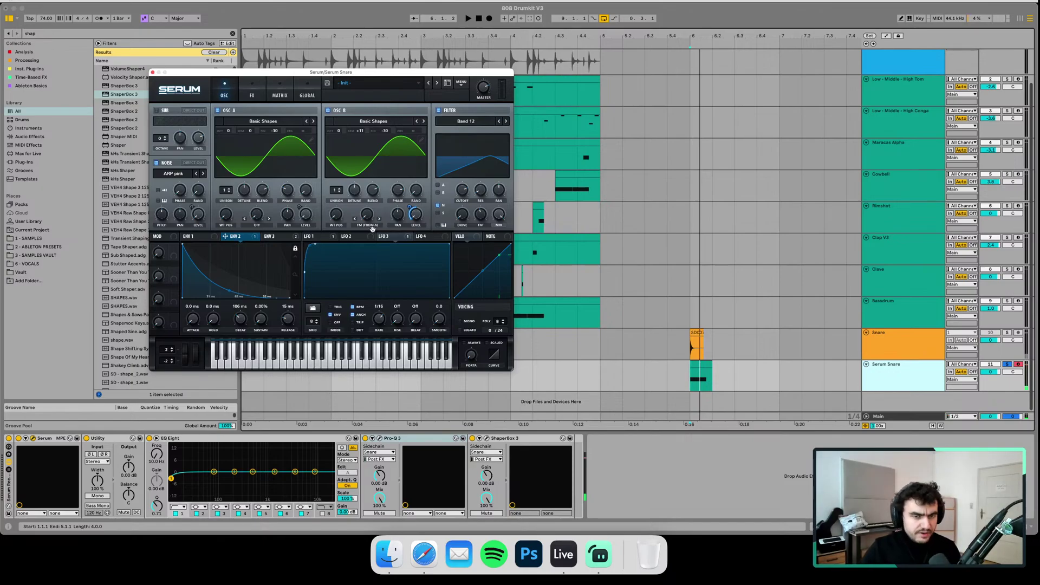
pyautogui.press('space')
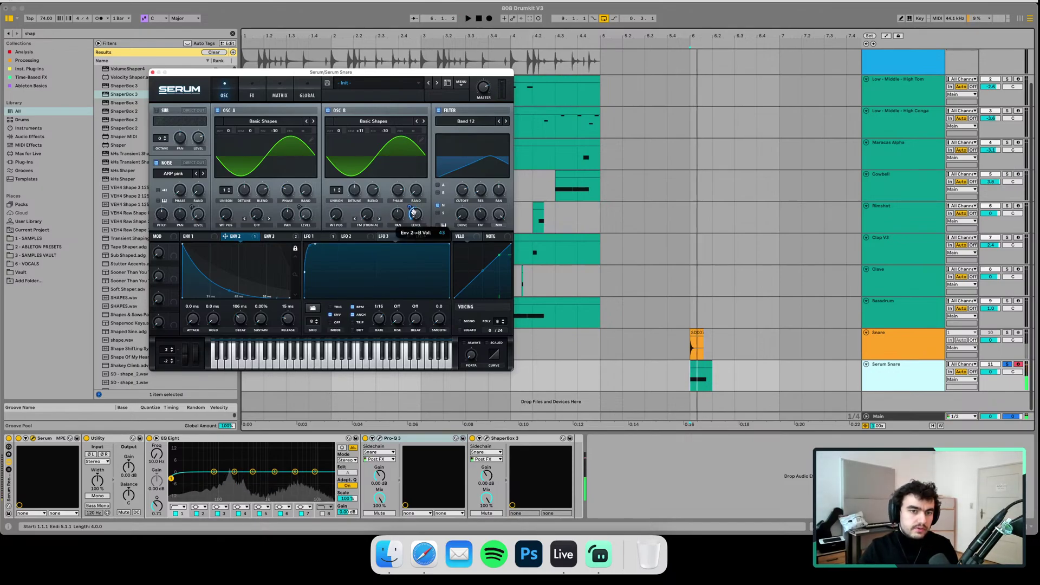
# - Close Serum, unsolo the Serum Snare track and play the full drum pattern from the start
pyautogui.click(153, 72)
pyautogui.moveTo(300, 36); pyautogui.dragTo(300, 23)
pyautogui.click(243, 119)
pyautogui.press('space')
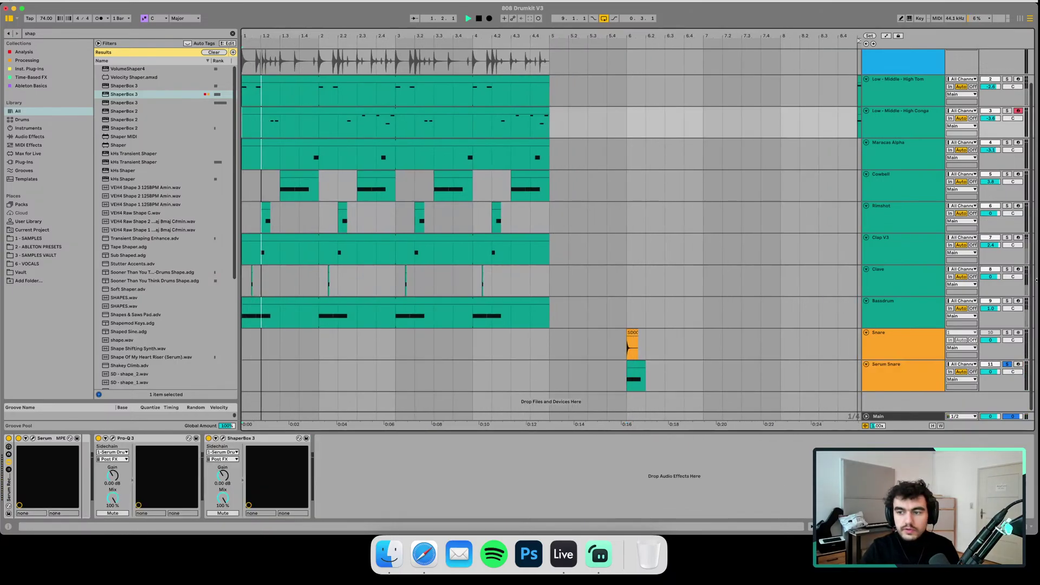
pyautogui.click(1007, 364)
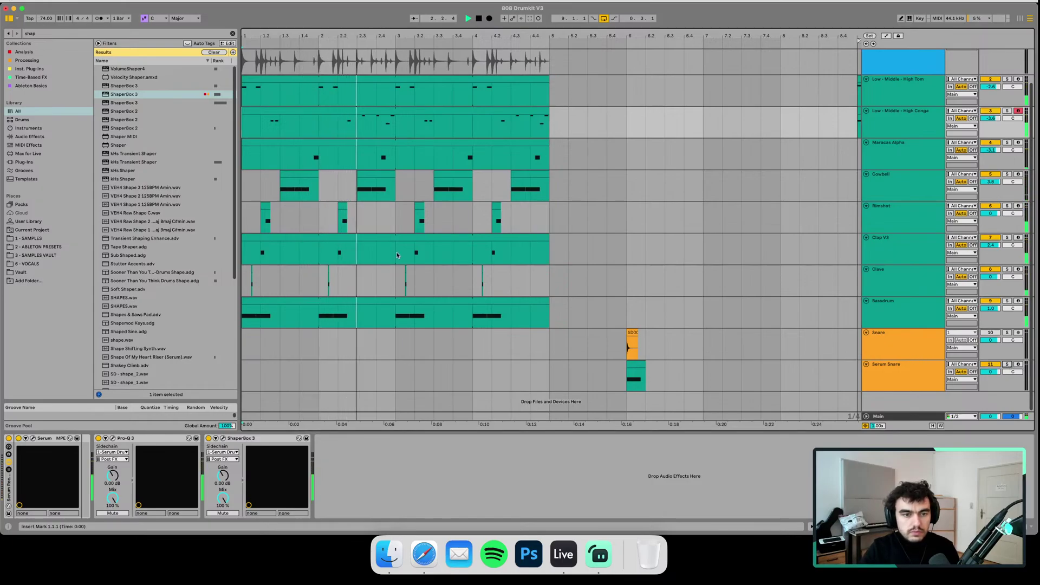
pyautogui.press('space')
pyautogui.press('space')
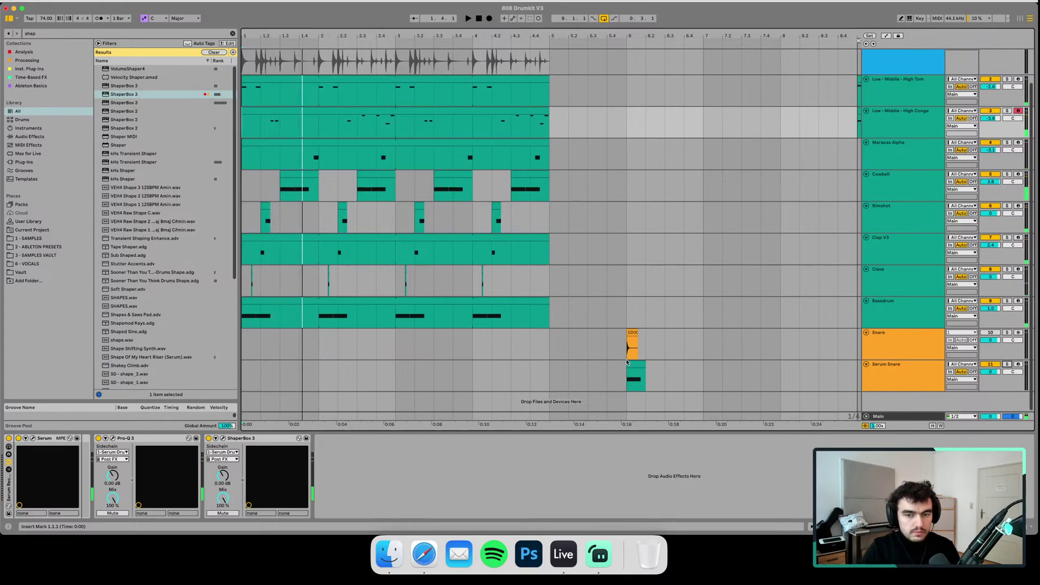
# - Move the Serum Snare clip to 1.4 in the drum pattern and reorder its track above the Snare track while auditioning
pyautogui.moveTo(638, 365); pyautogui.dragTo(308, 368)
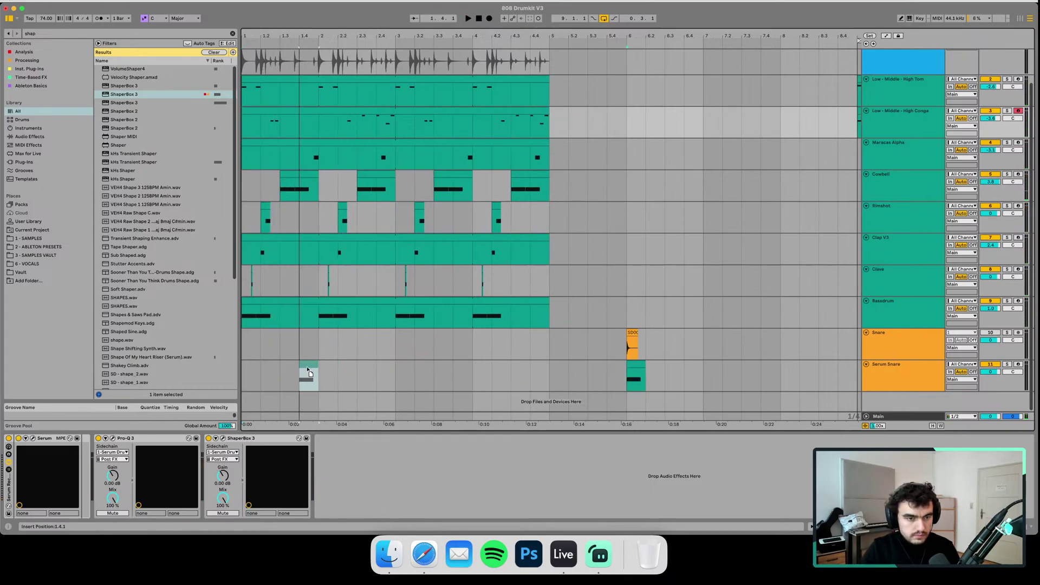
pyautogui.press('space')
pyautogui.press('space')
pyautogui.click(251, 367)
pyautogui.press('space')
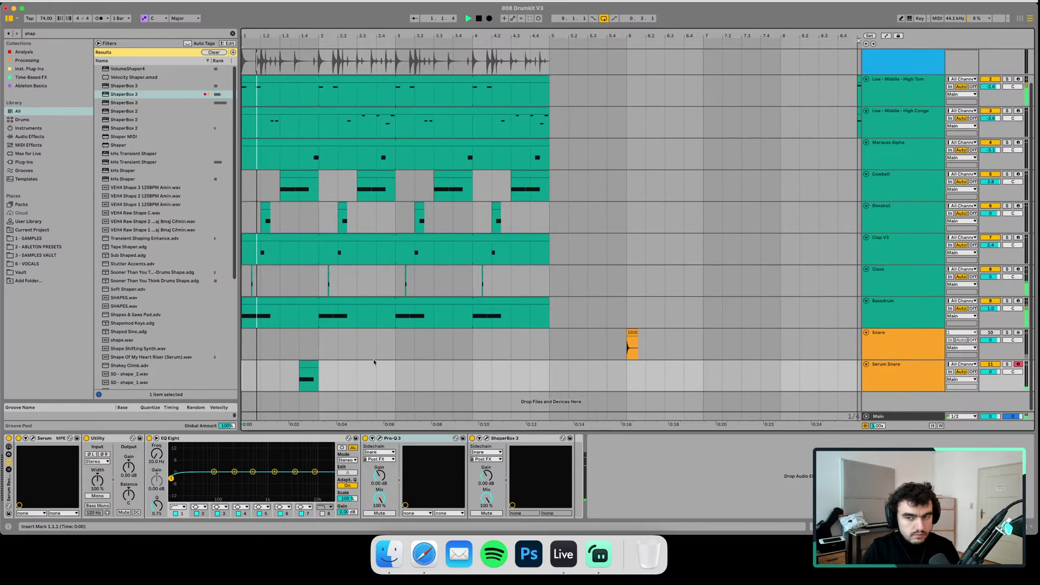
pyautogui.moveTo(908, 373); pyautogui.dragTo(883, 320)
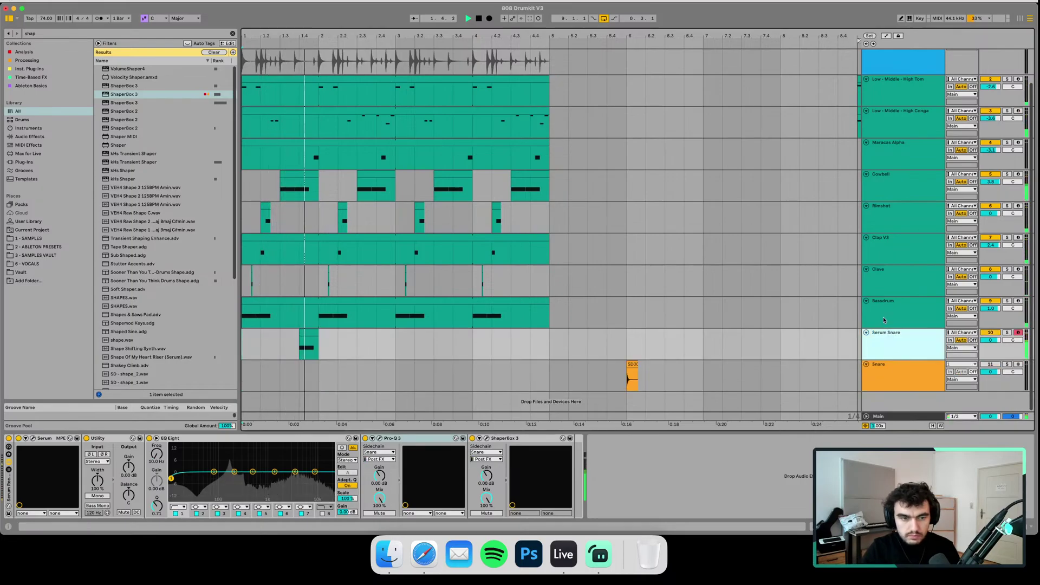
# - Transpose the F2 note in the Serum Snare clip up to A2 while auditioning it within the drum pattern
pyautogui.moveTo(298, 34); pyautogui.dragTo(299, 81)
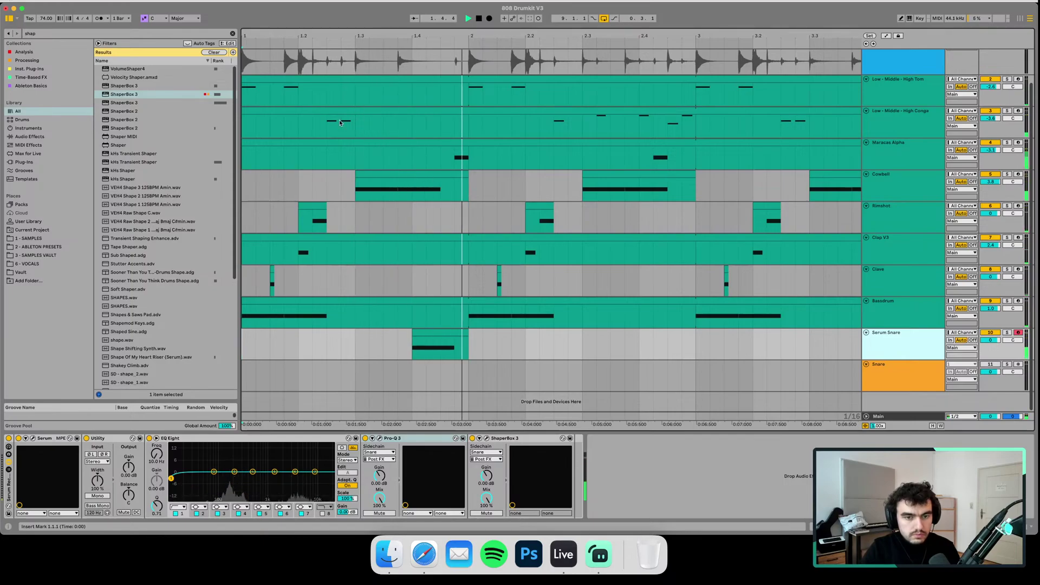
pyautogui.doubleClick(426, 346)
pyautogui.click(329, 475)
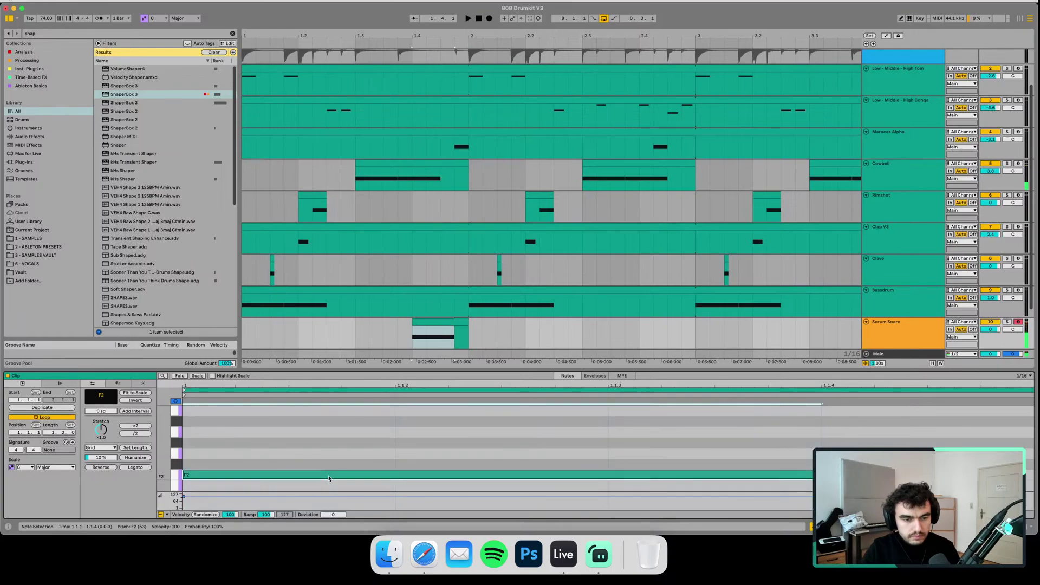
pyautogui.press('Up')
pyautogui.press('Up')
pyautogui.press('Up')
pyautogui.press('space')
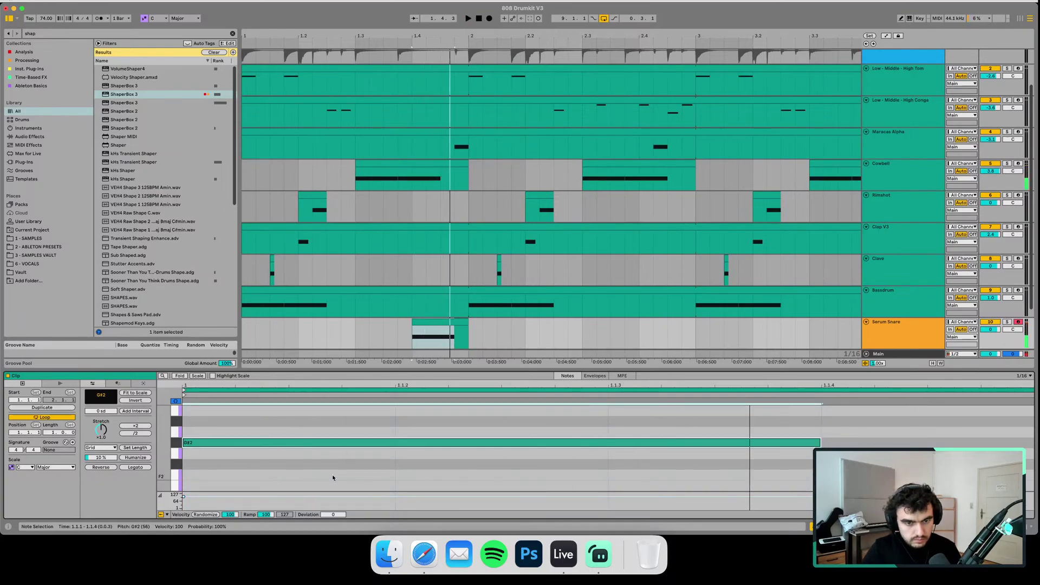
pyautogui.press('Up')
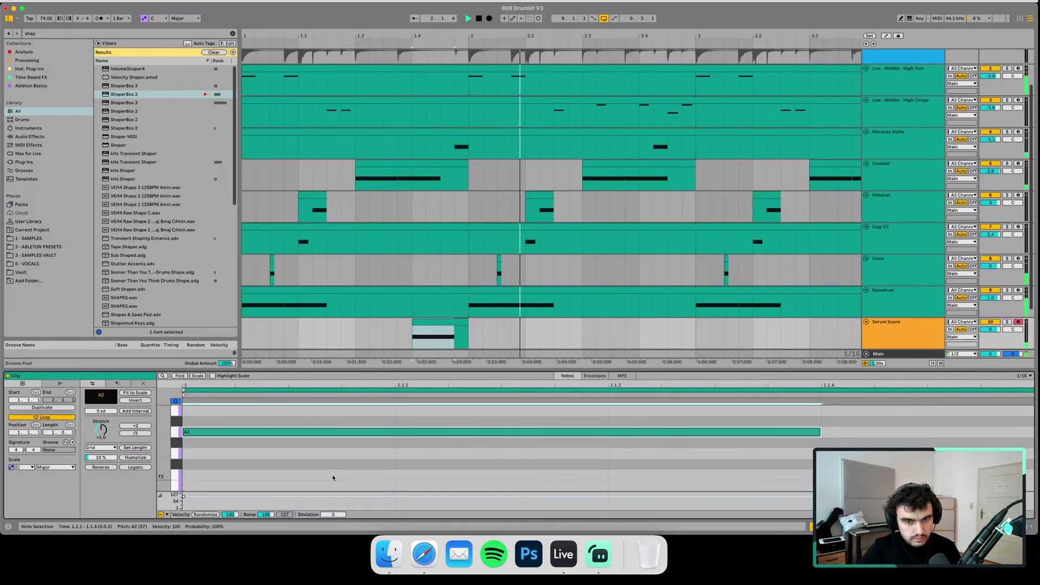
pyautogui.press('space')
pyautogui.press('space')
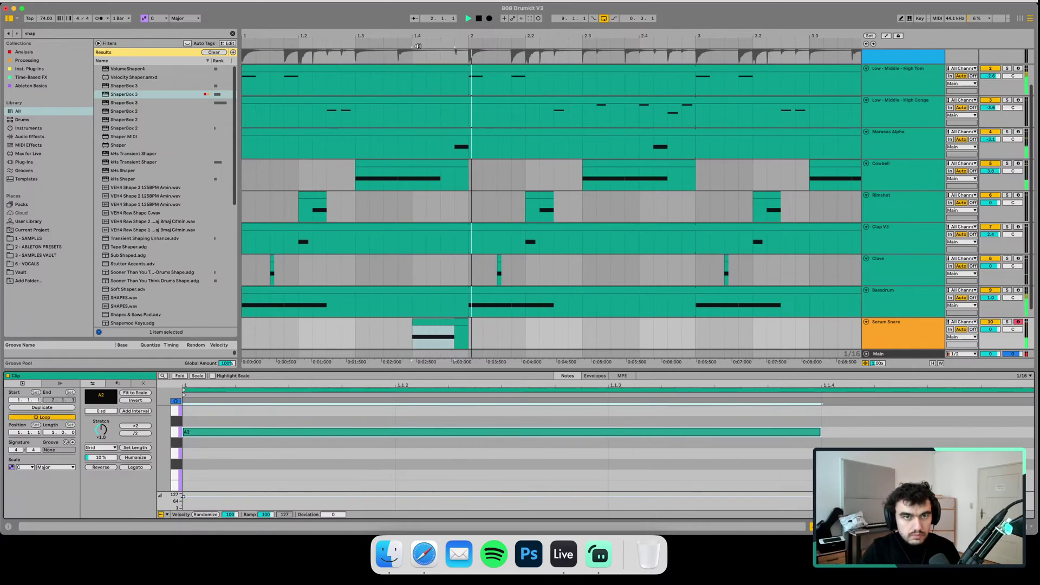
# - Play the pattern repeatedly from 1.3 to check the transposed snare hit against the other drums
pyautogui.moveTo(418, 36); pyautogui.dragTo(418, 36)
pyautogui.click(334, 203)
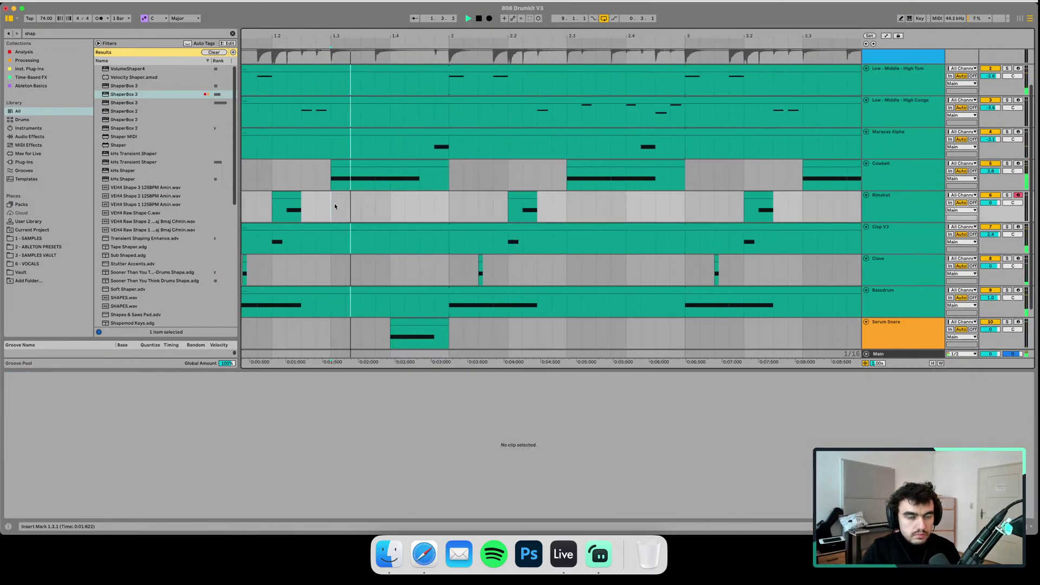
pyautogui.press('space')
pyautogui.press('space')
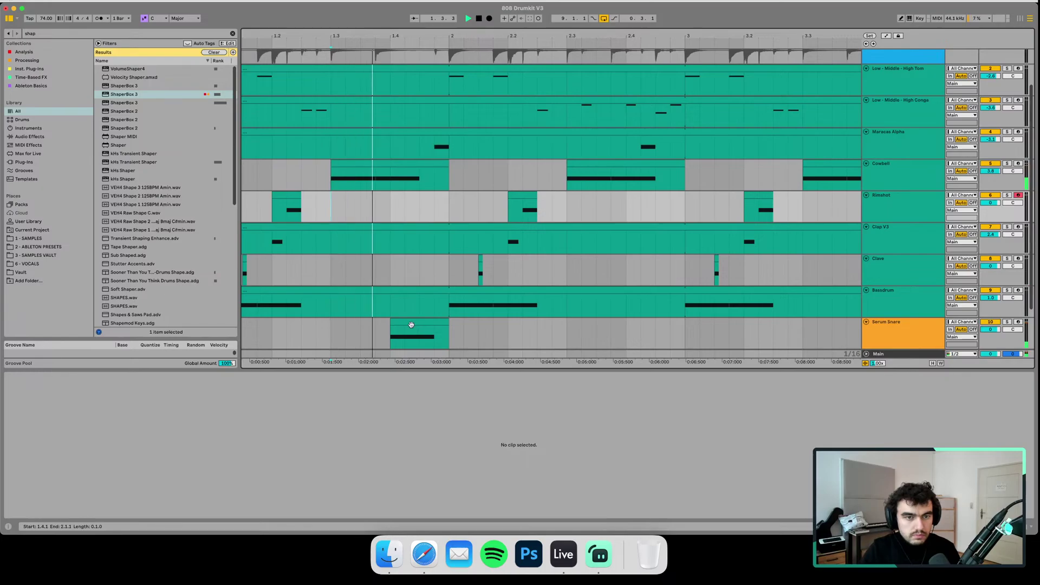
pyautogui.press('space')
pyautogui.press('space')
pyautogui.moveTo(394, 38)
pyautogui.mouseDown()
pyautogui.moveTo(368, 26)
pyautogui.moveTo(351, 46)
pyautogui.moveTo(406, 54)
pyautogui.mouseUp()
pyautogui.press('space')
# - Hide the clip detail view and the browser to enlarge the arrangement
pyautogui.press('super+alt+l')
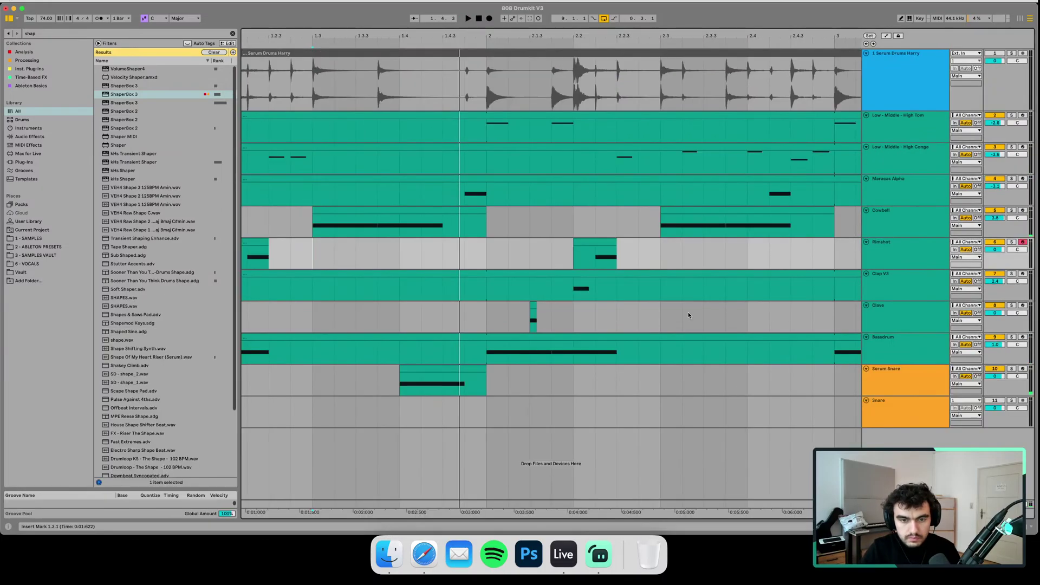
pyautogui.press('super+alt+l')
pyautogui.press('super+alt+l')
pyautogui.press('super+alt+b')
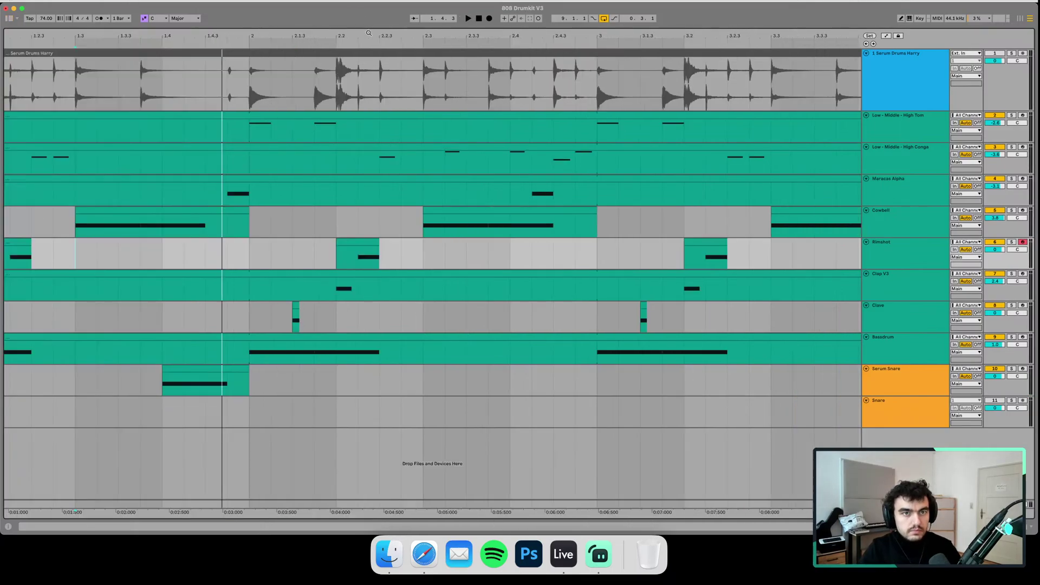
# - Play the drum pattern from 1.1.1 with the full arrangement in view to hear the Serum Snare clip in context
pyautogui.moveTo(368, 37); pyautogui.dragTo(245, 17)
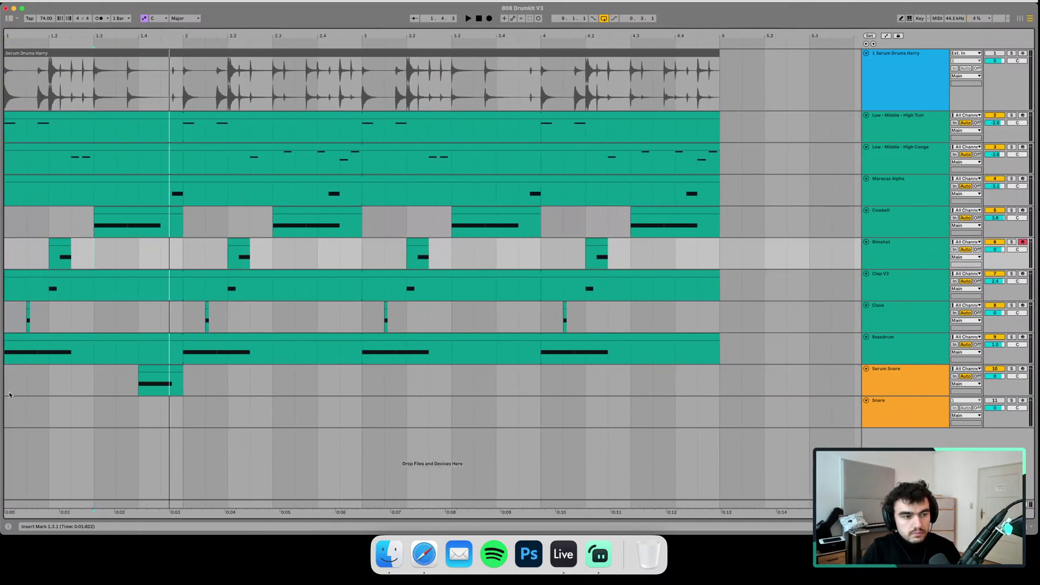
pyautogui.moveTo(9, 395); pyautogui.dragTo(184, 394)
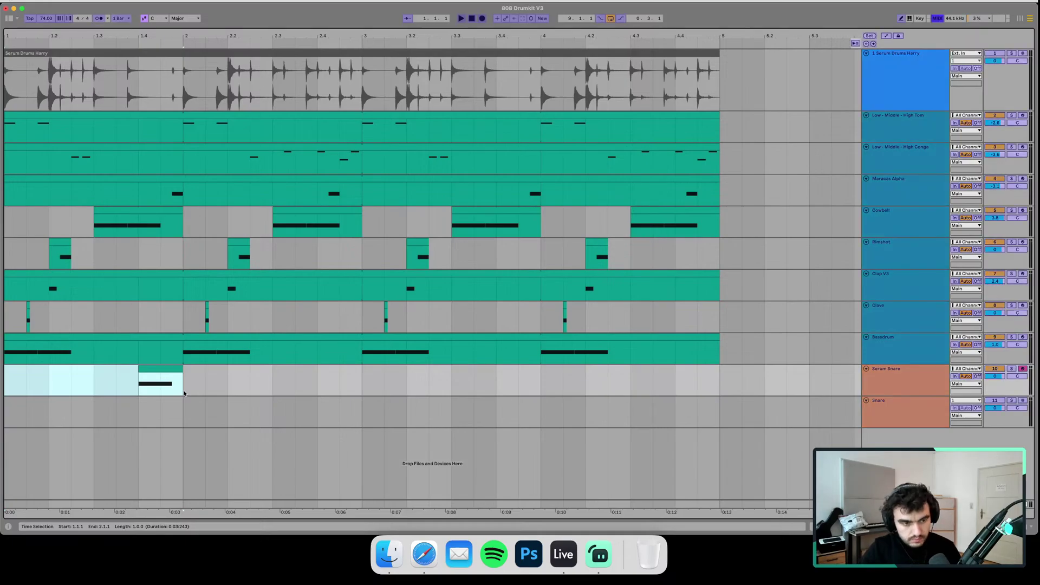
pyautogui.press('space')
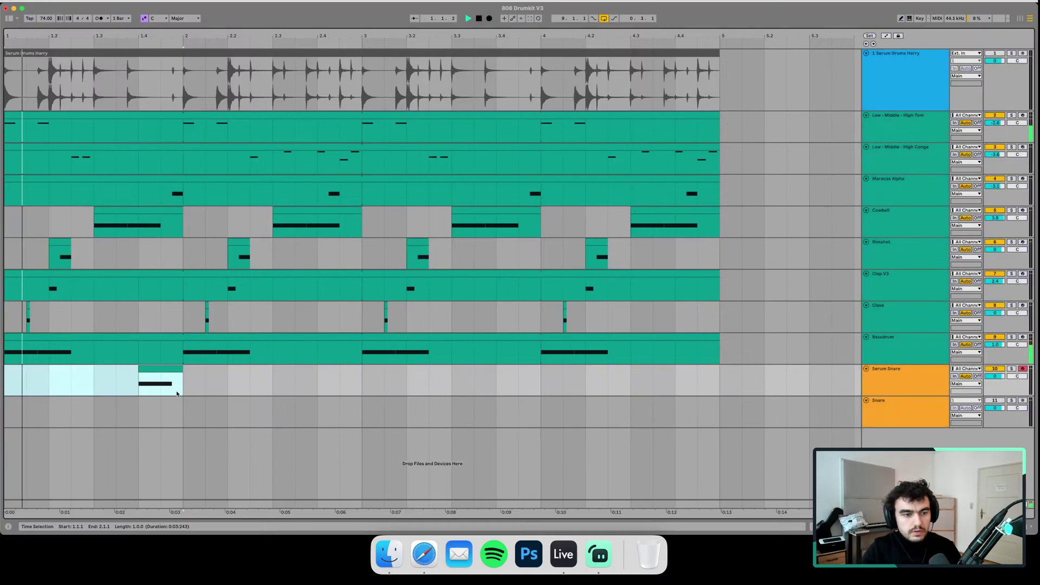
pyautogui.click(751, 464)
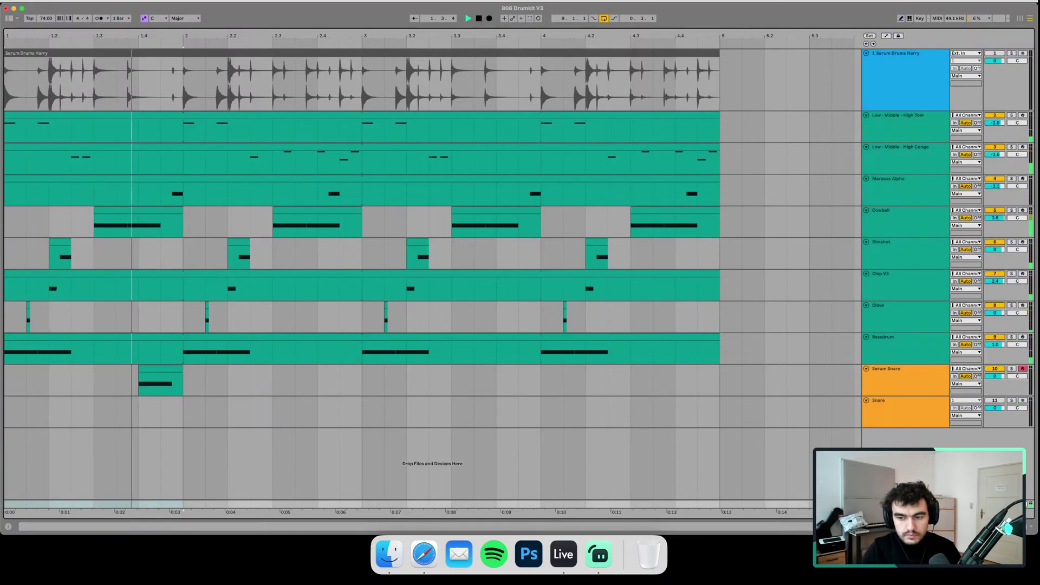
# - Enable the spiff and UADx Oxide effects on the Main track and audition the pattern through them
pyautogui.press('super+alt+l')
pyautogui.click(261, 438)
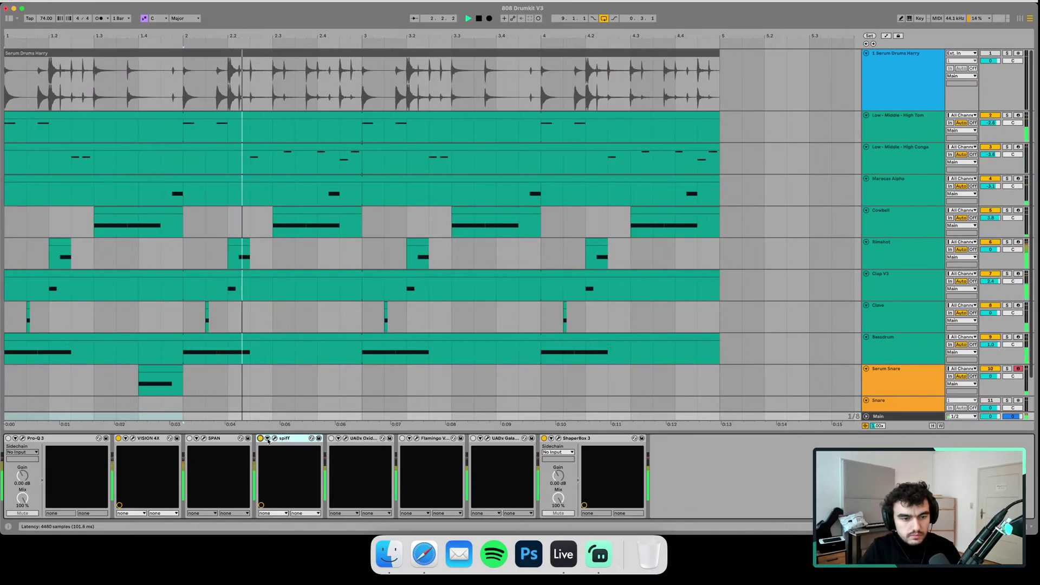
pyautogui.click(331, 438)
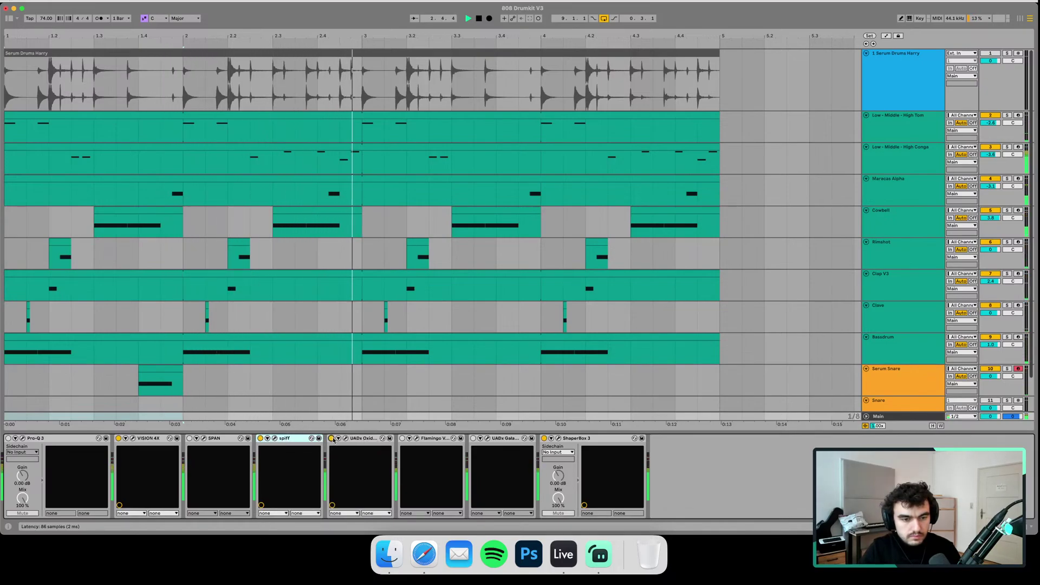
pyautogui.press('space')
pyautogui.press('space')
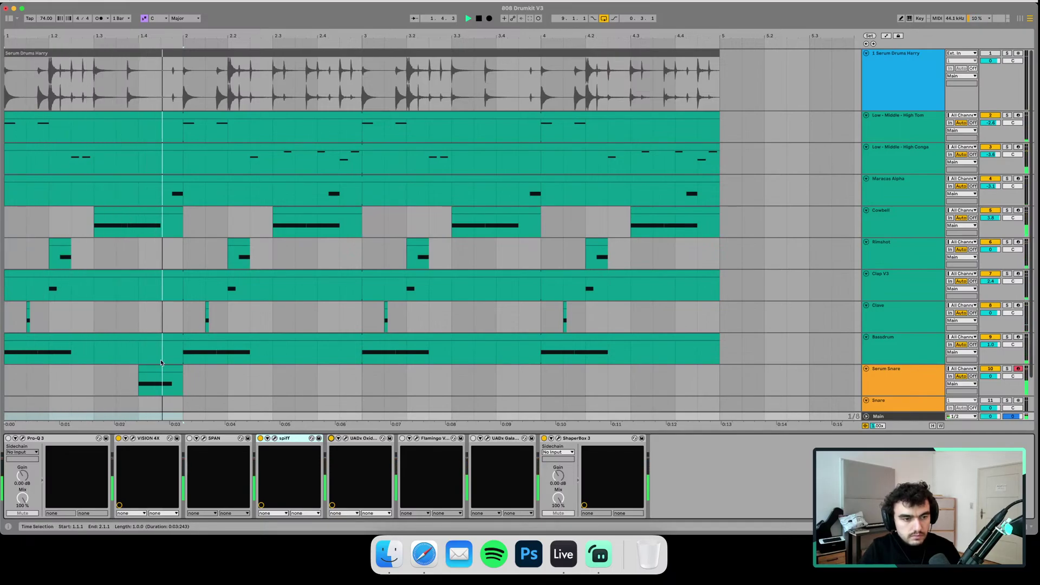
# - Restart playback from 1.1.1 on the Serum Snare track to check the snare's placement in the pattern
pyautogui.click(24, 375)
pyautogui.press('space')
pyautogui.click(13, 376)
pyautogui.press('space')
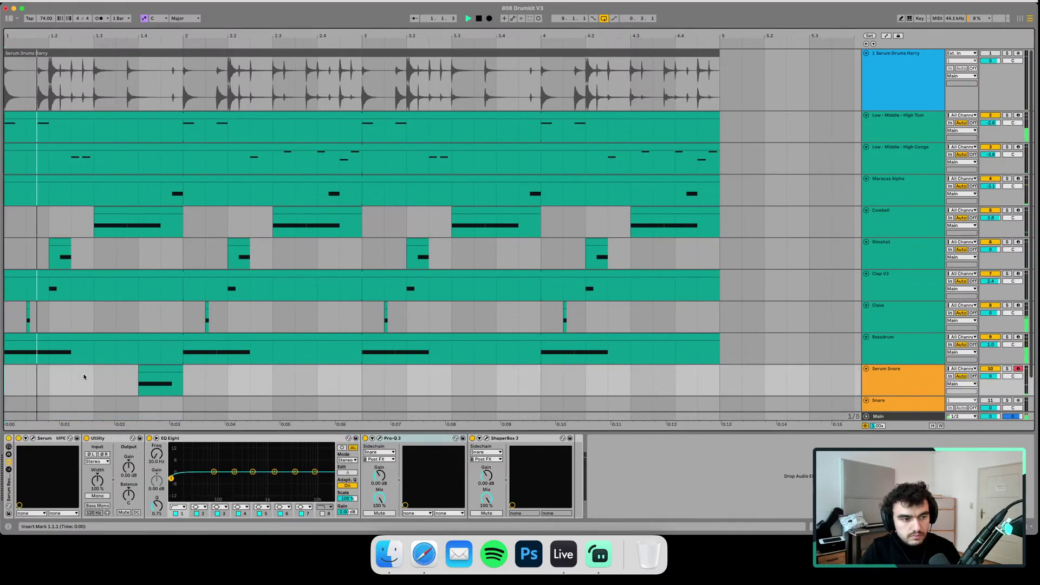
pyautogui.press('space')
pyautogui.press('space')
# - Move the Serum Snare clip to 1.2 and audition the pattern from 1.1.1
pyautogui.moveTo(155, 370); pyautogui.dragTo(66, 370)
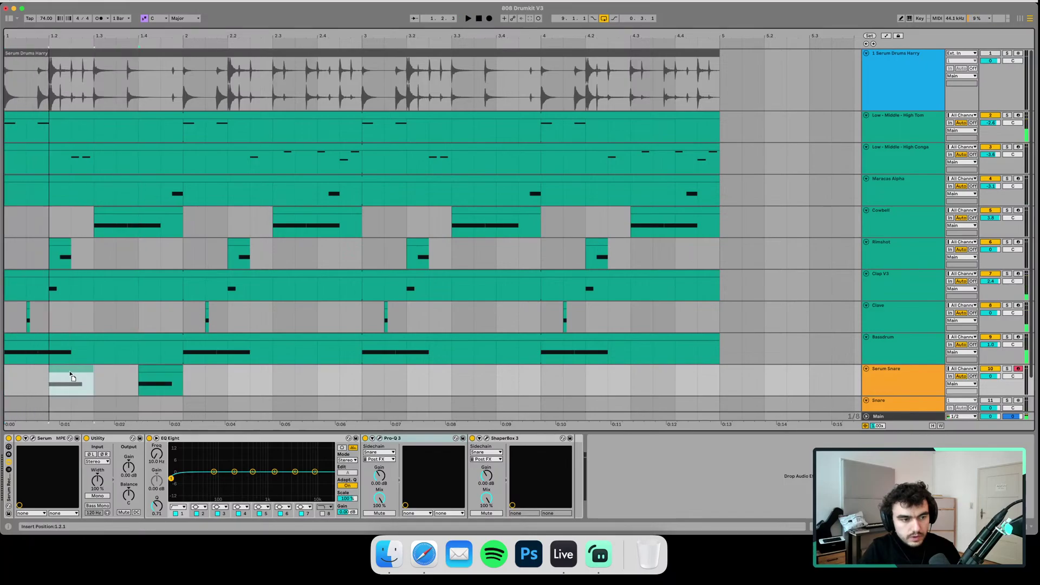
pyautogui.click(7, 378)
pyautogui.press('space')
pyautogui.press('space')
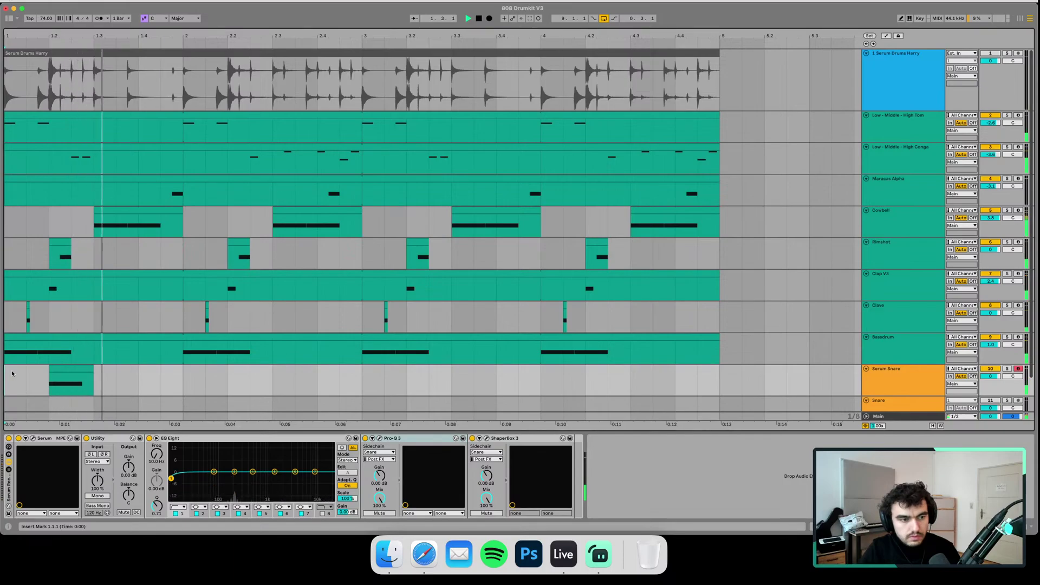
pyautogui.press('space')
pyautogui.press('space')
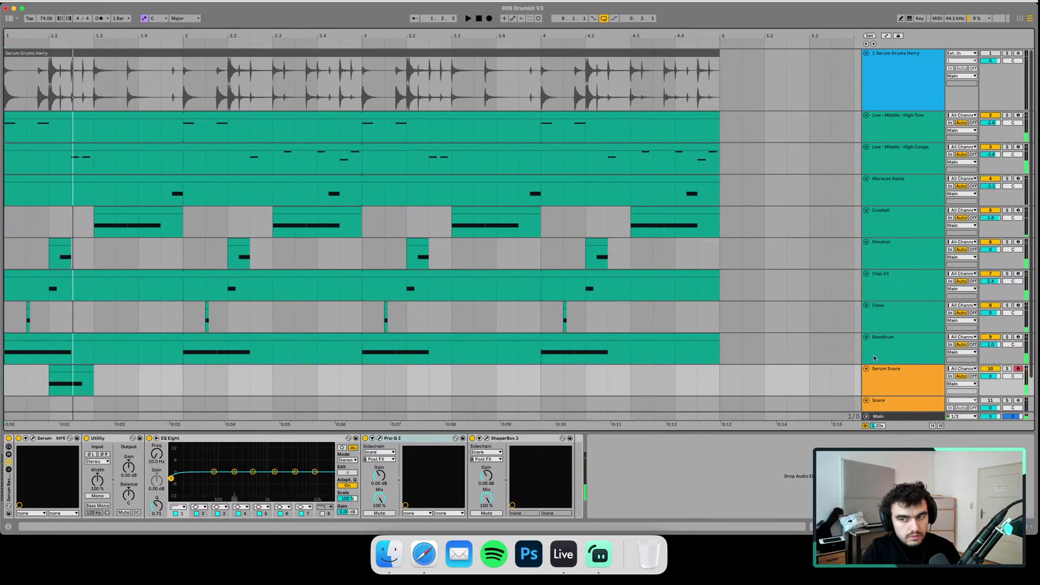
# - Compare the Serum Snare and Clap V3 tracks by soloing them together and separately, ending with only Serum Snare soloed
pyautogui.click(1008, 368)
pyautogui.press('space')
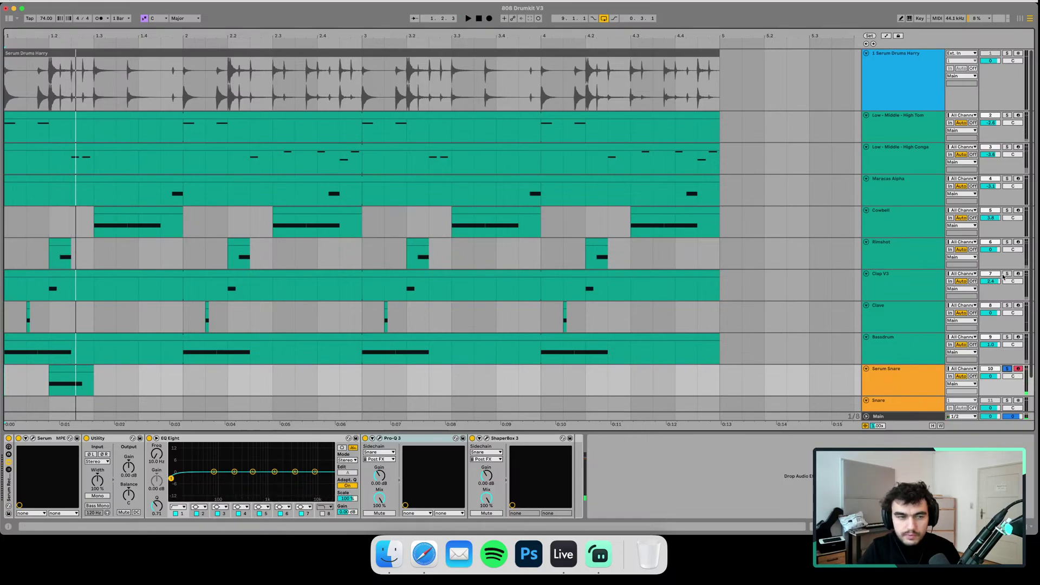
pyautogui.keyDown('super'); pyautogui.click(1006, 274); pyautogui.keyUp('super')
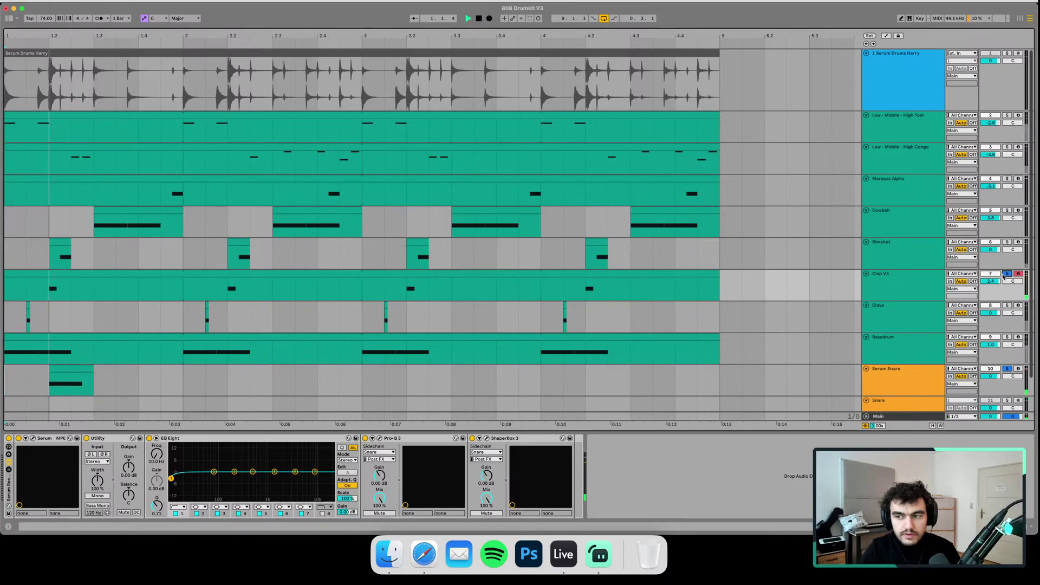
pyautogui.click(1006, 369)
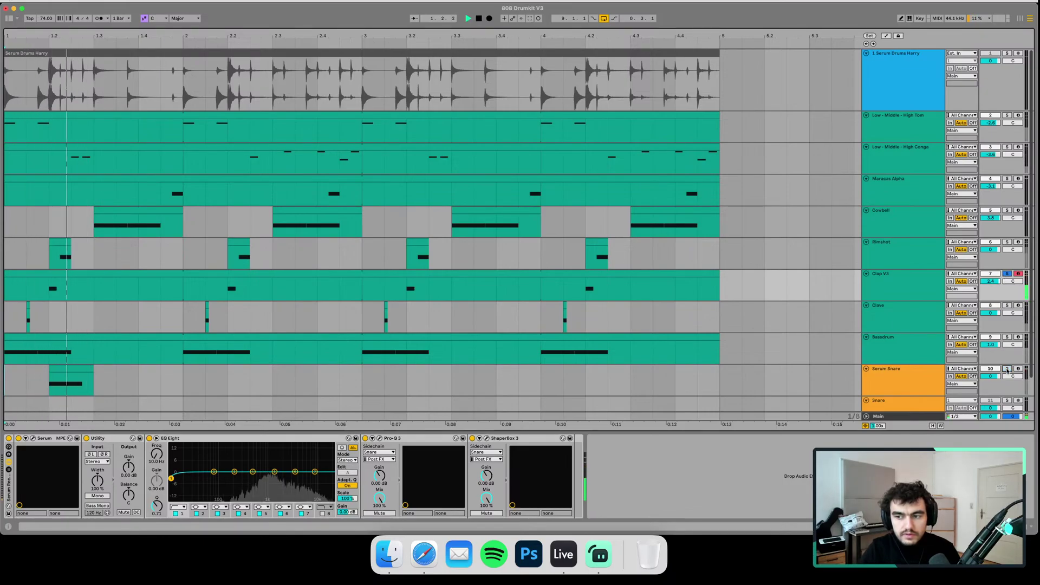
pyautogui.click(1006, 369)
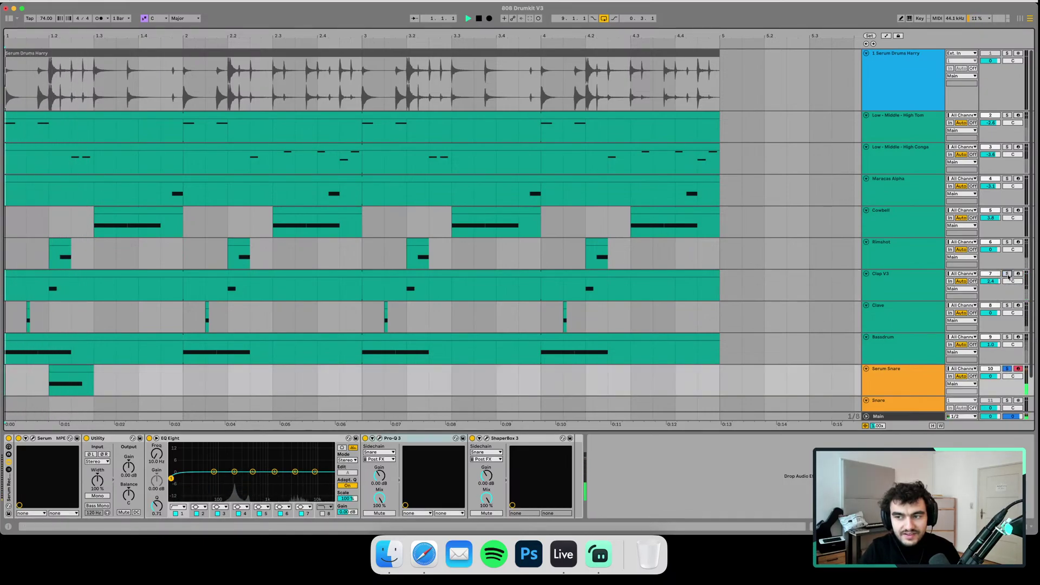
pyautogui.keyDown('super'); pyautogui.click(1006, 274); pyautogui.keyUp('super')
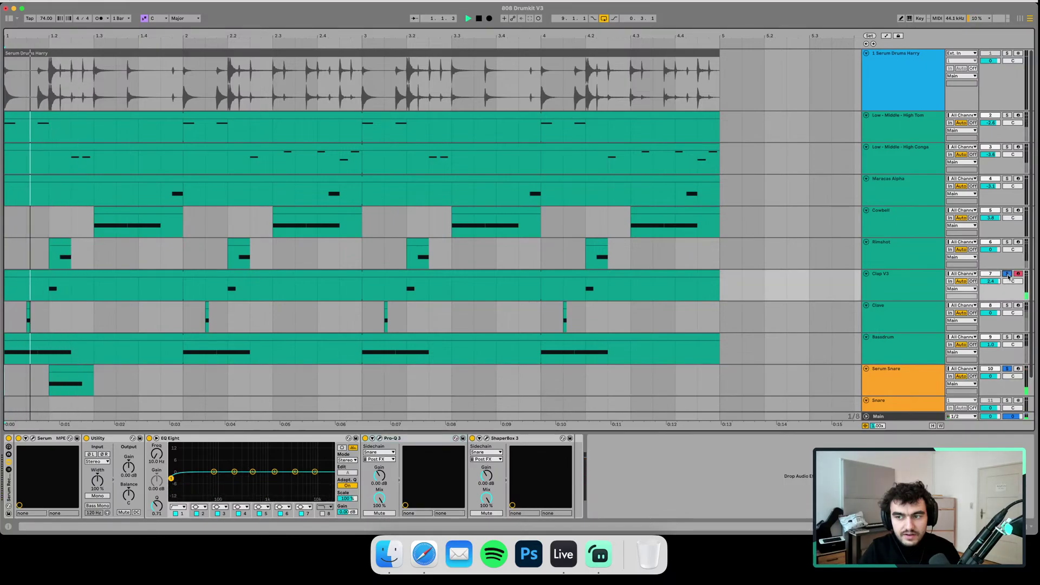
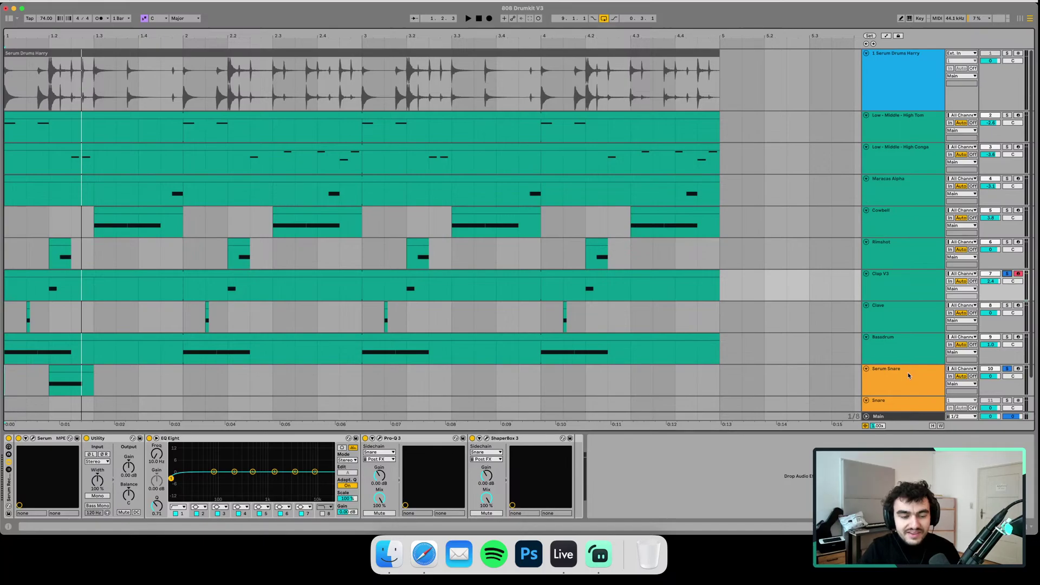
pyautogui.press('space')
pyautogui.click(1007, 369)
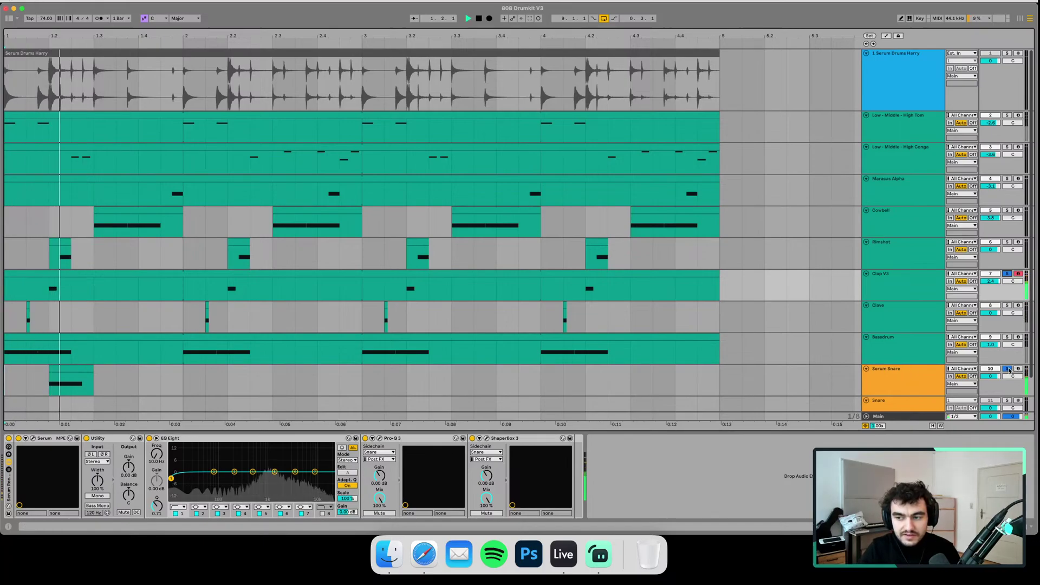
pyautogui.click(1007, 369)
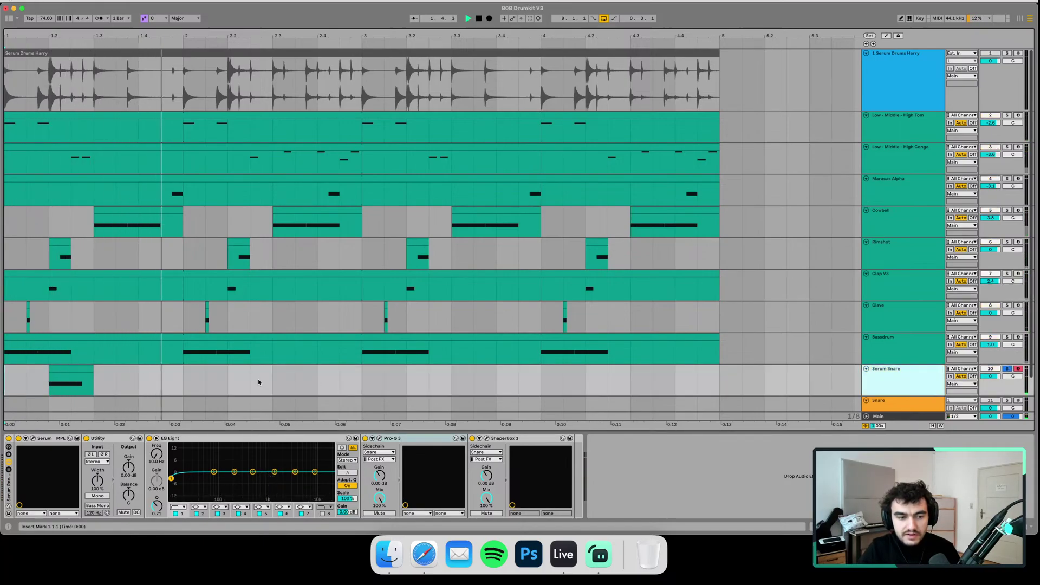
# - Open Serum on the snare track, try ARP white and BrightWhite as the noise source, and return to ARP pink
pyautogui.click(32, 438)
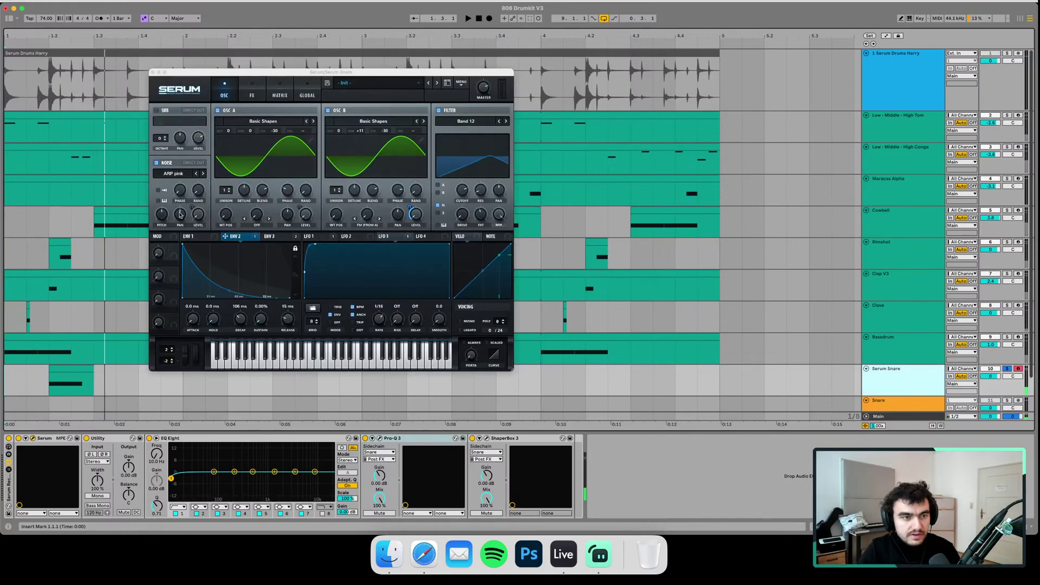
pyautogui.click(199, 174)
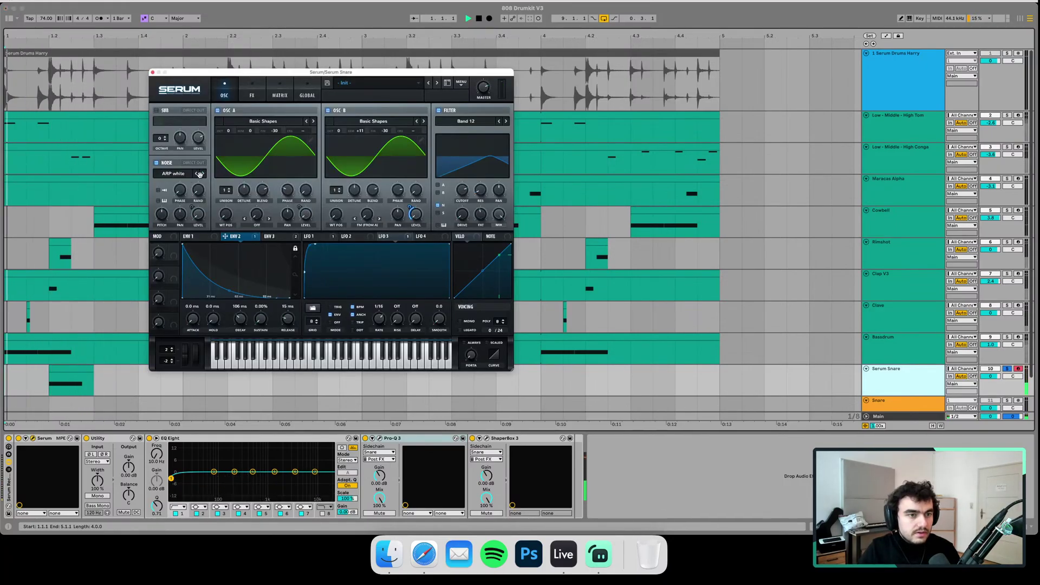
pyautogui.click(204, 173)
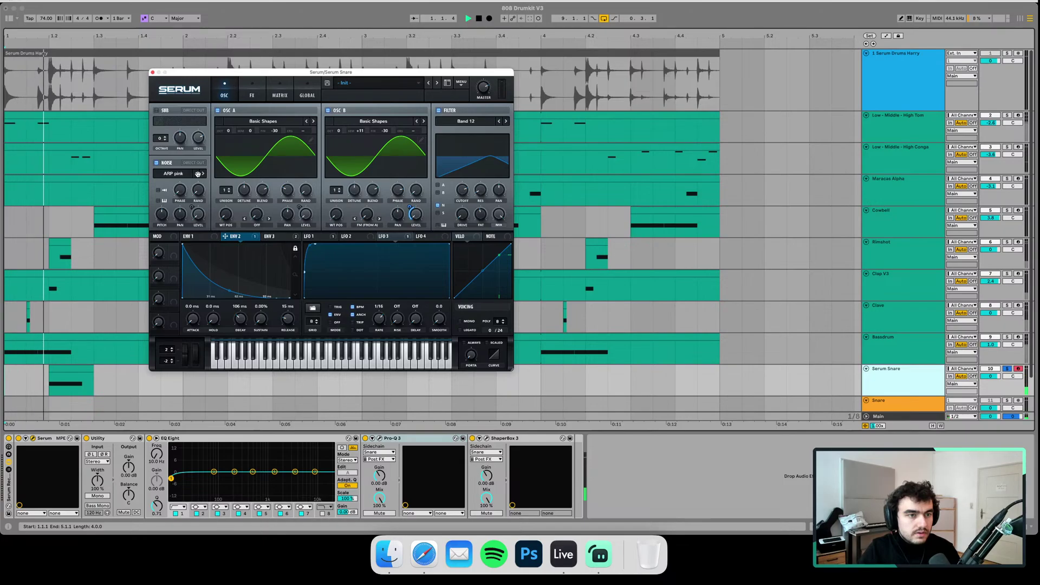
pyautogui.press('space')
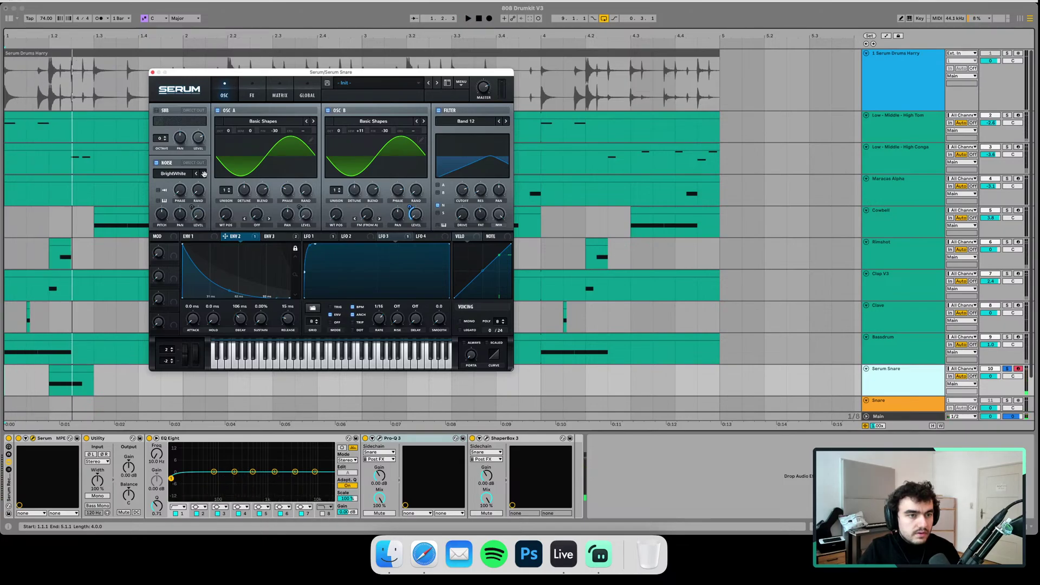
pyautogui.press('space')
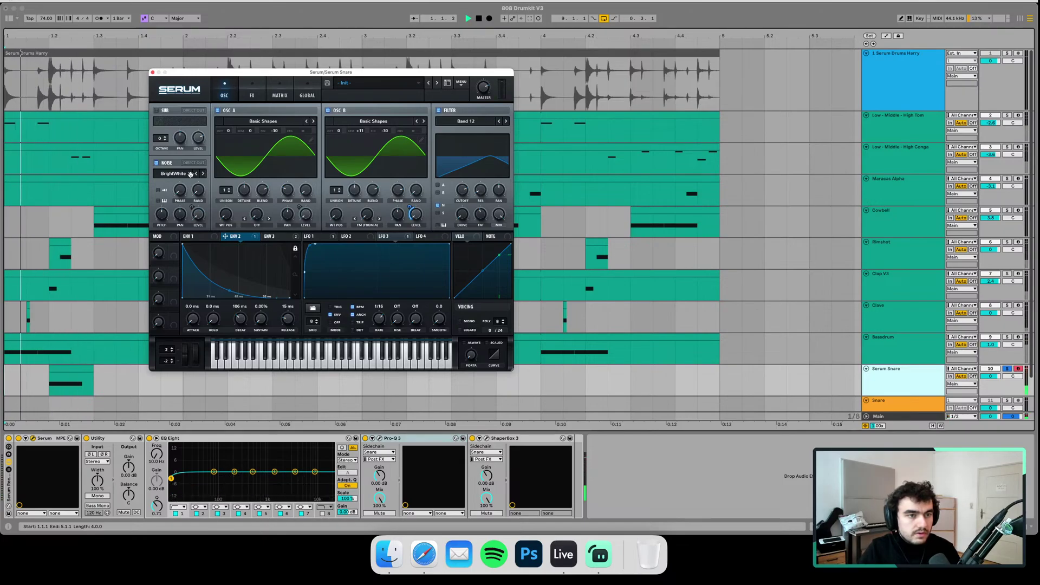
pyautogui.click(196, 173)
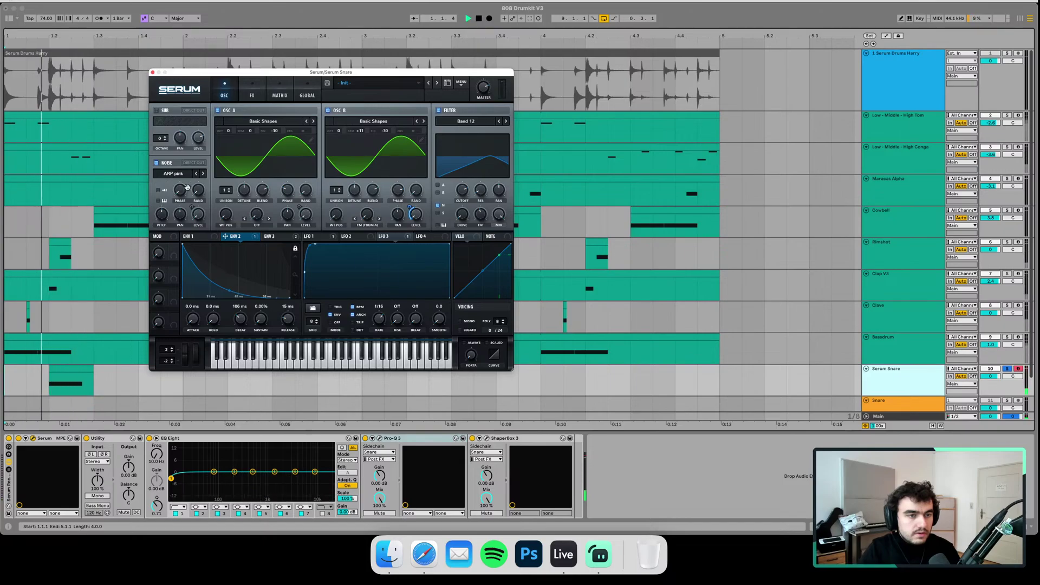
# - Adjust the start phase of Serum's noise oscillator while repeatedly auditioning the soloed snare
pyautogui.press('space')
pyautogui.press('space')
pyautogui.press('space')
pyautogui.moveTo(182, 190); pyautogui.dragTo(188, 145)
pyautogui.press('space')
pyautogui.press('space')
pyautogui.press('space')
pyautogui.press('space')
pyautogui.press('space')
pyautogui.press('space')
pyautogui.press('space')
pyautogui.press('space')
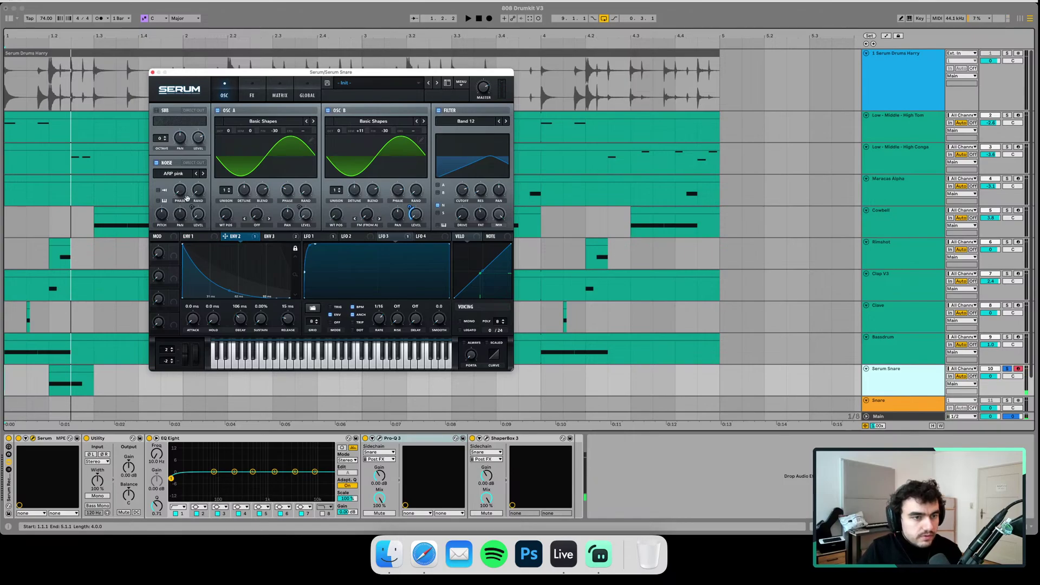
pyautogui.press('space')
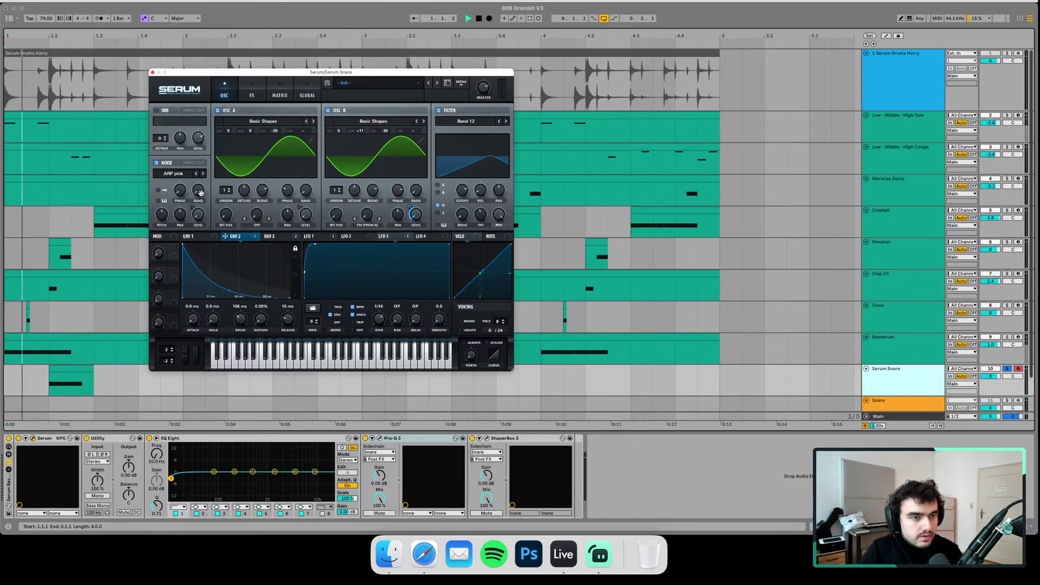
# - Adjust the noise oscillator's random phase, then unsolo the Serum Snare track and play the full pattern
pyautogui.moveTo(199, 173); pyautogui.dragTo(197, 164)
pyautogui.press('space')
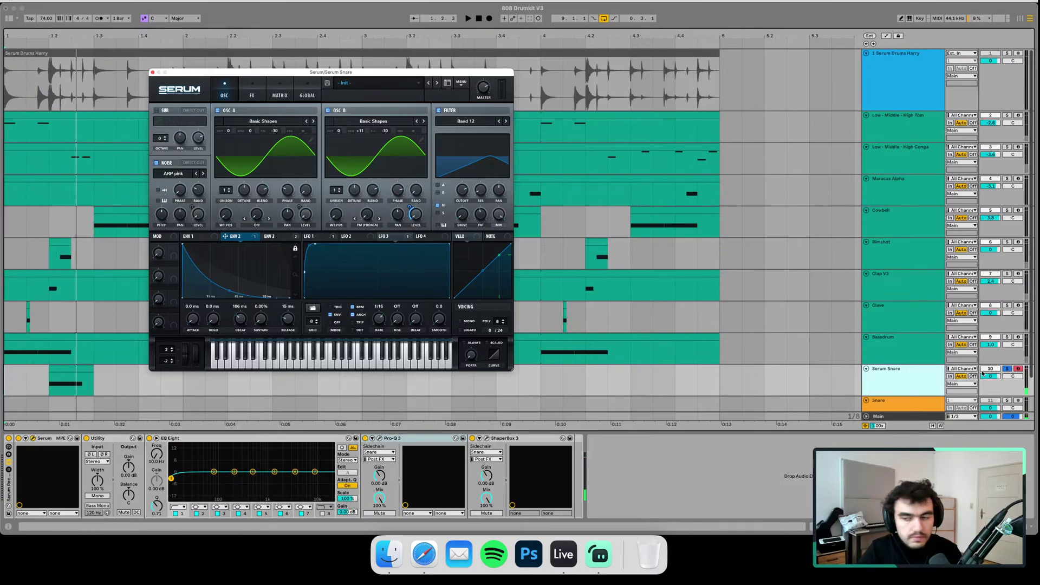
pyautogui.click(1007, 370)
pyautogui.press('space')
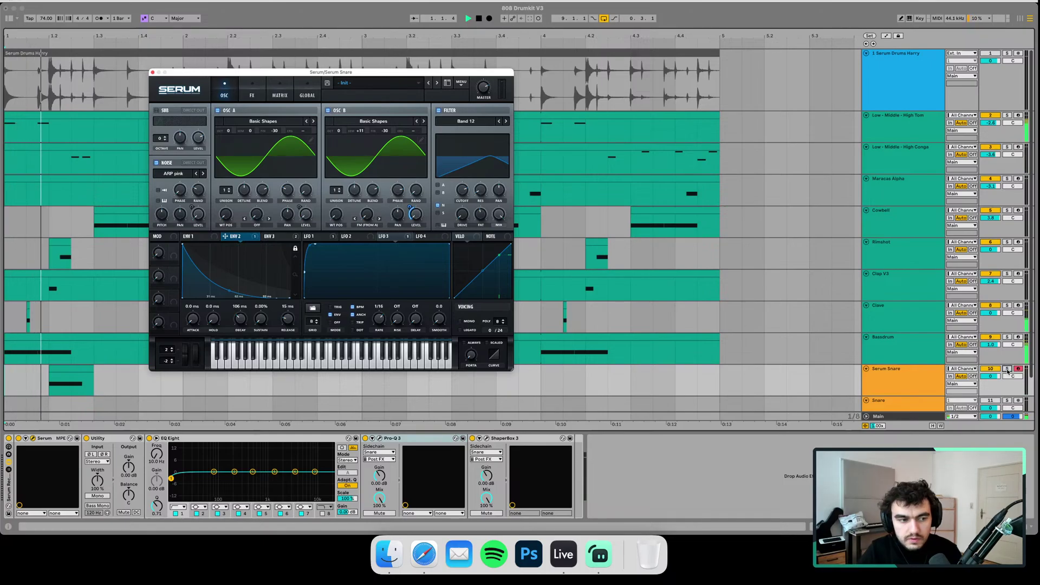
# - Copy the Serum Snare clip to 2.2, set Serum's noise random phase to 66%, and close the synth window
pyautogui.click(70, 371)
pyautogui.moveTo(76, 374); pyautogui.dragTo(255, 373)
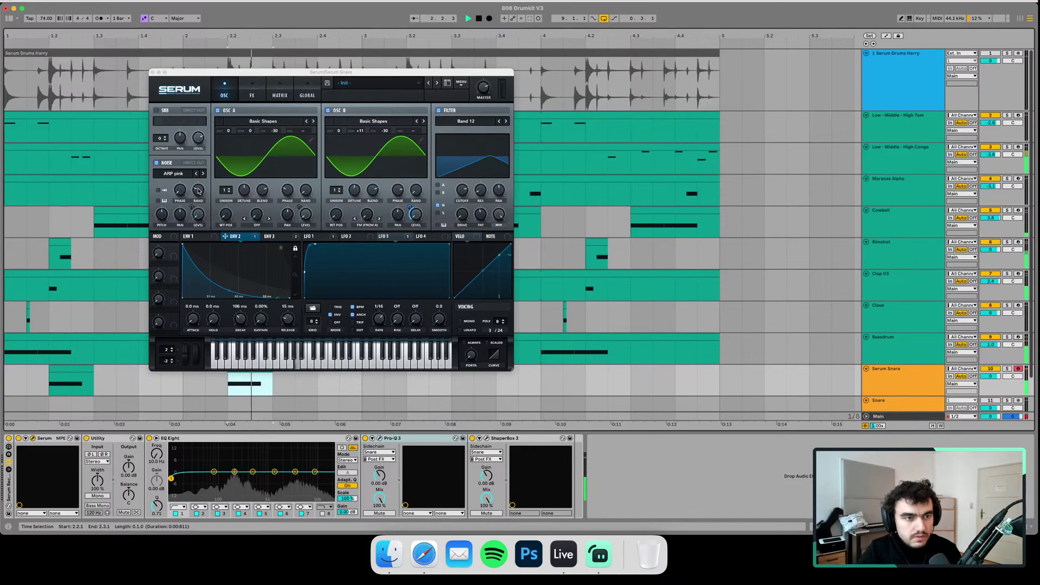
pyautogui.moveTo(198, 190)
pyautogui.mouseDown()
pyautogui.moveTo(200, 214)
pyautogui.moveTo(204, 189)
pyautogui.mouseUp()
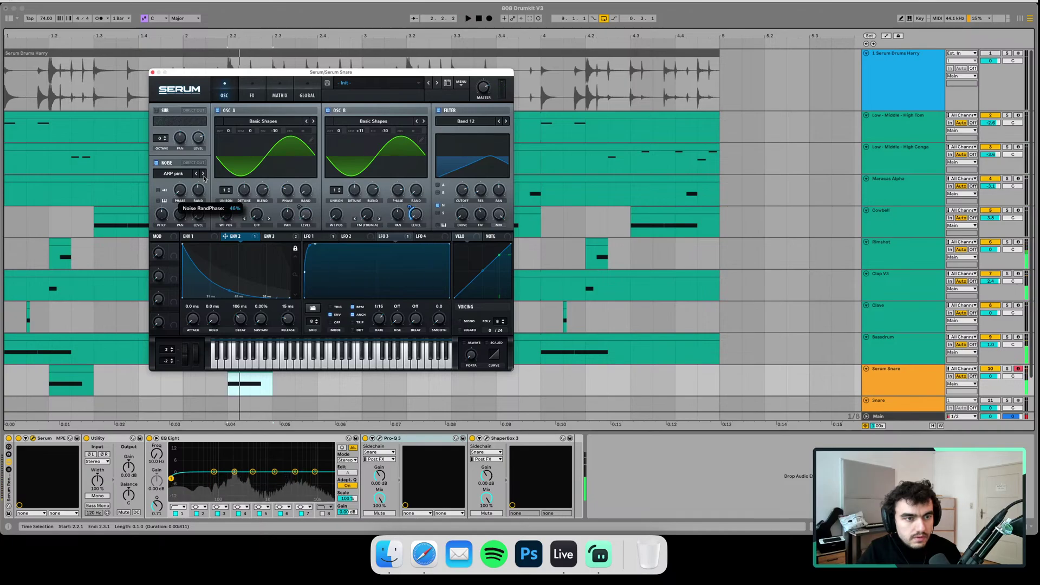
pyautogui.click(152, 73)
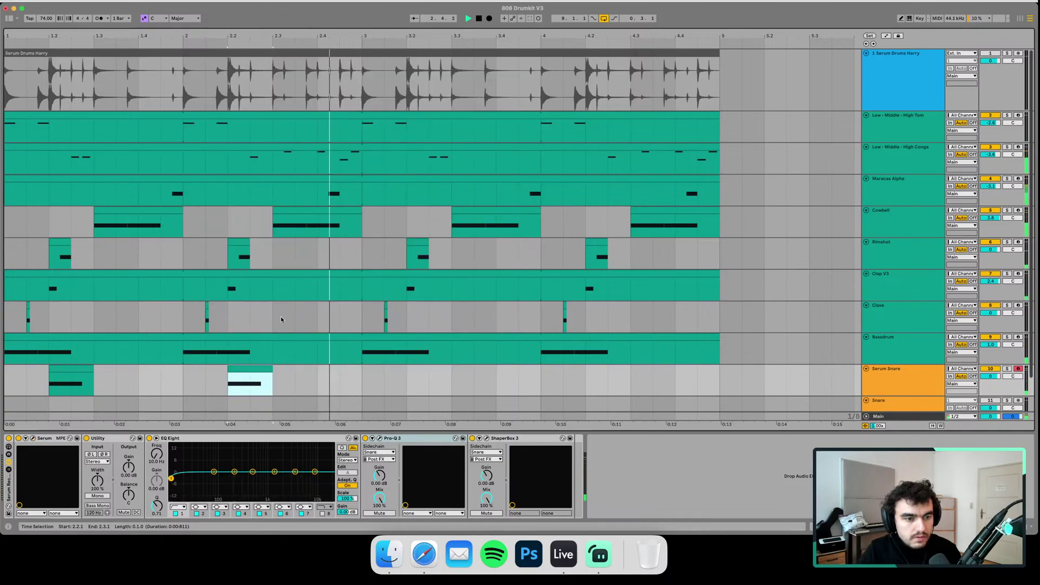
# - Insert an empty MIDI clip from 1.3.3 to 1.4.1 on the Serum Snare track
pyautogui.moveTo(183, 382); pyautogui.dragTo(14, 379)
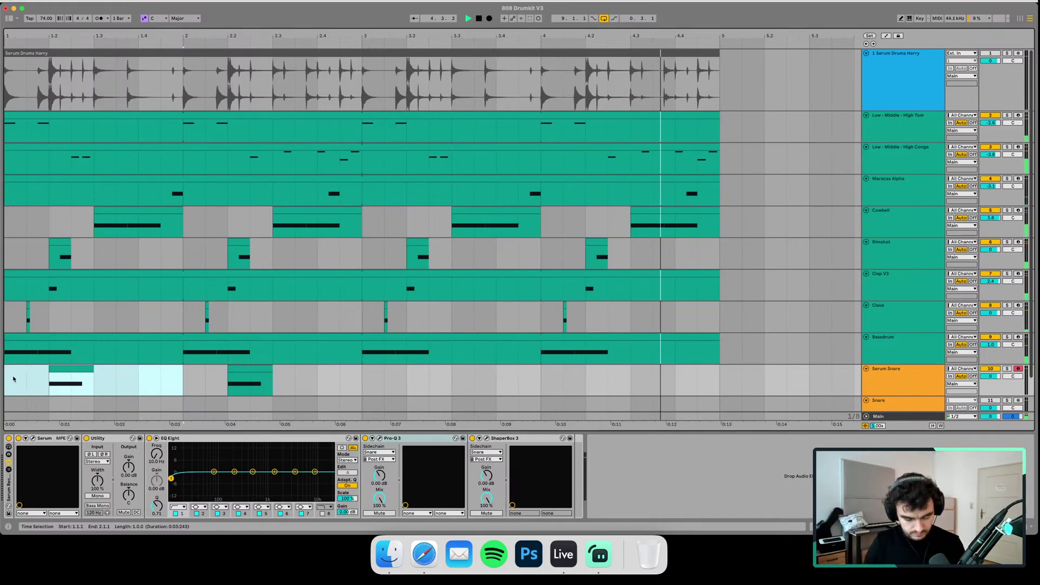
pyautogui.scroll(-2, 13, 379)
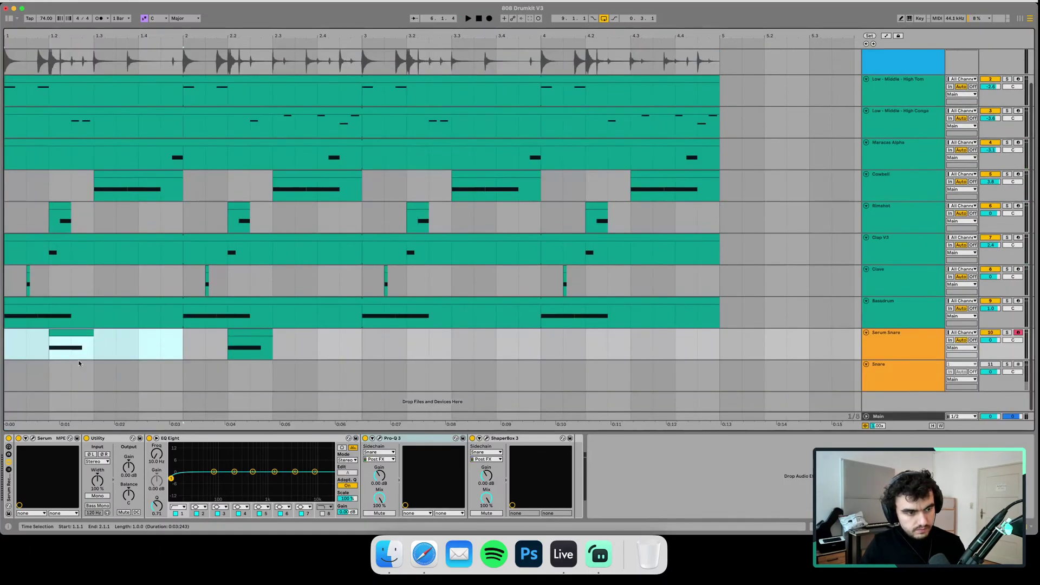
pyautogui.moveTo(106, 355); pyautogui.dragTo(144, 348)
pyautogui.press('super+shift+m')
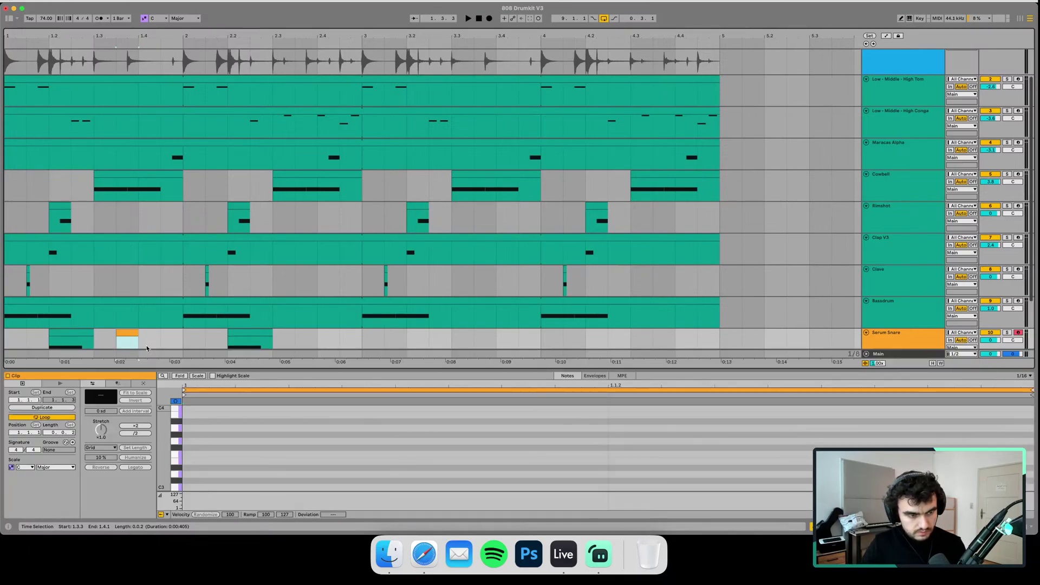
# - Delete the empty MIDI clip between 1.3.3 and 1.4.1 on the Serum Snare track
pyautogui.press('Delete')
pyautogui.moveTo(181, 343); pyautogui.dragTo(9, 343)
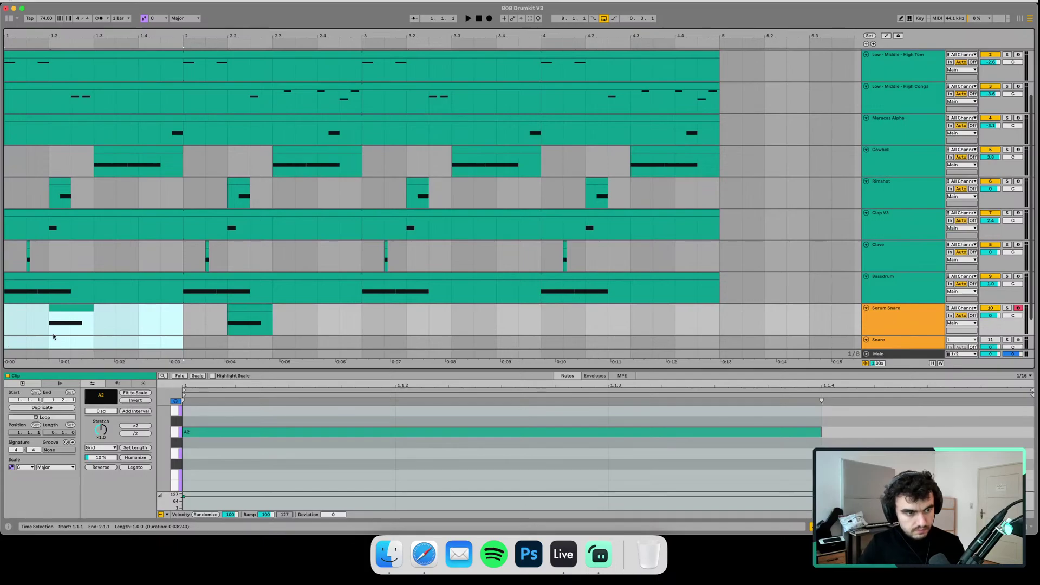
pyautogui.click(105, 317)
pyautogui.moveTo(117, 320); pyautogui.dragTo(138, 321)
pyautogui.press('super+shift+m')
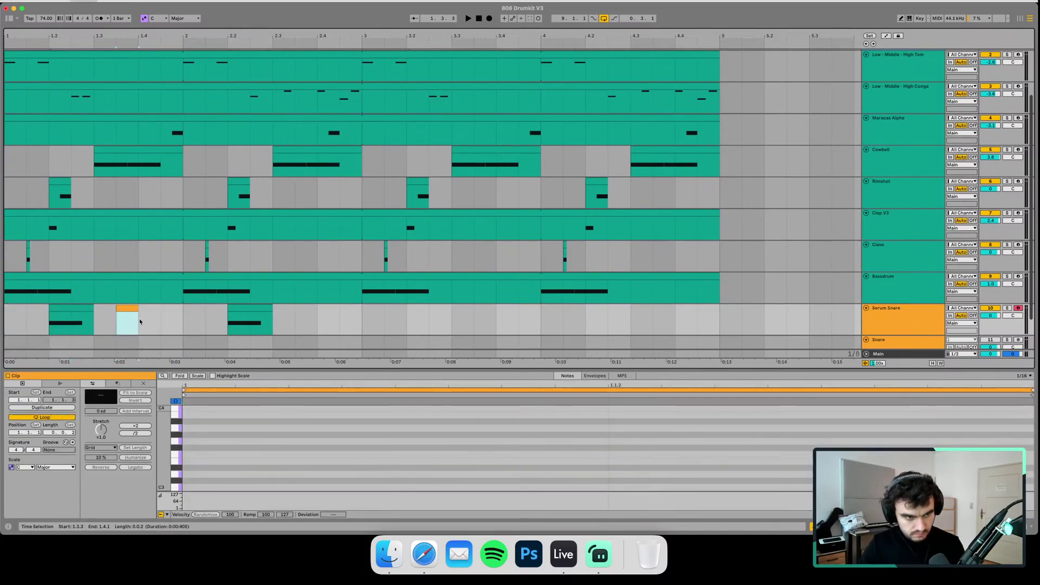
pyautogui.press('Delete')
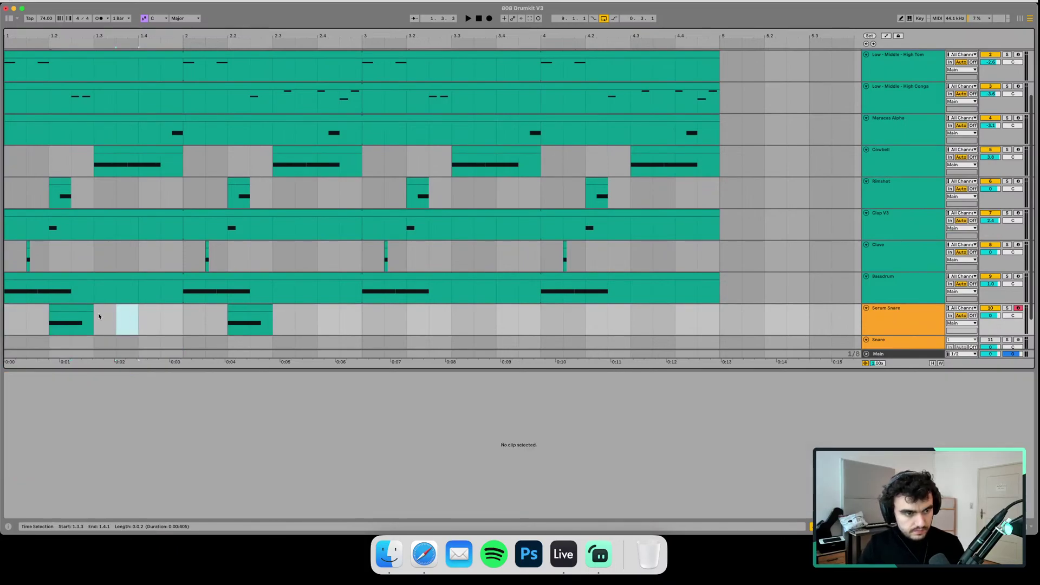
# - Extend the first Serum Snare clip to run from 1.1.1 to 5.1.1, replacing the copy at 2.2, and start playback
pyautogui.moveTo(93, 312); pyautogui.dragTo(175, 311)
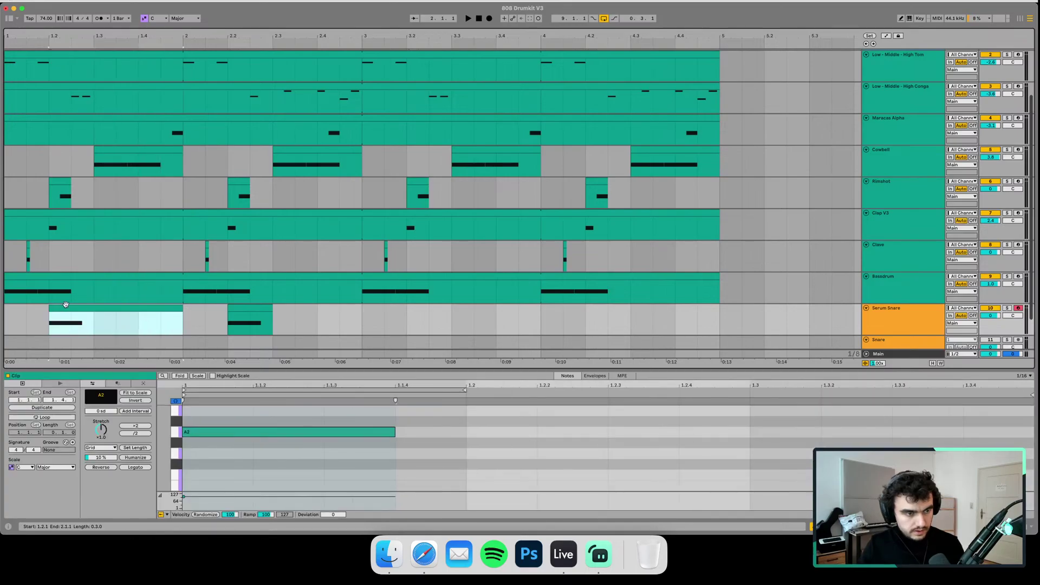
pyautogui.moveTo(54, 307); pyautogui.dragTo(25, 306)
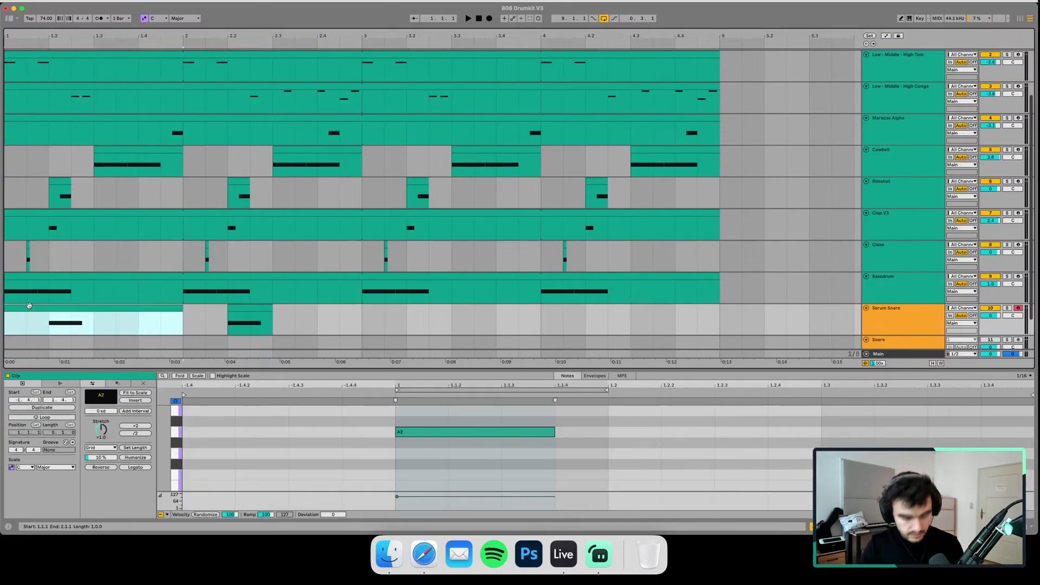
pyautogui.press('space')
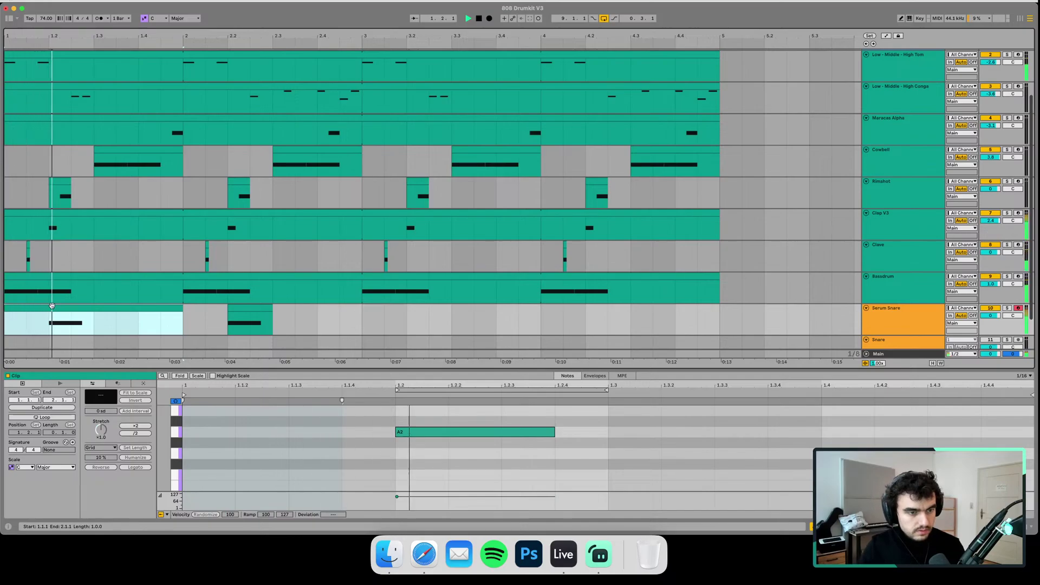
pyautogui.moveTo(182, 316); pyautogui.dragTo(719, 316)
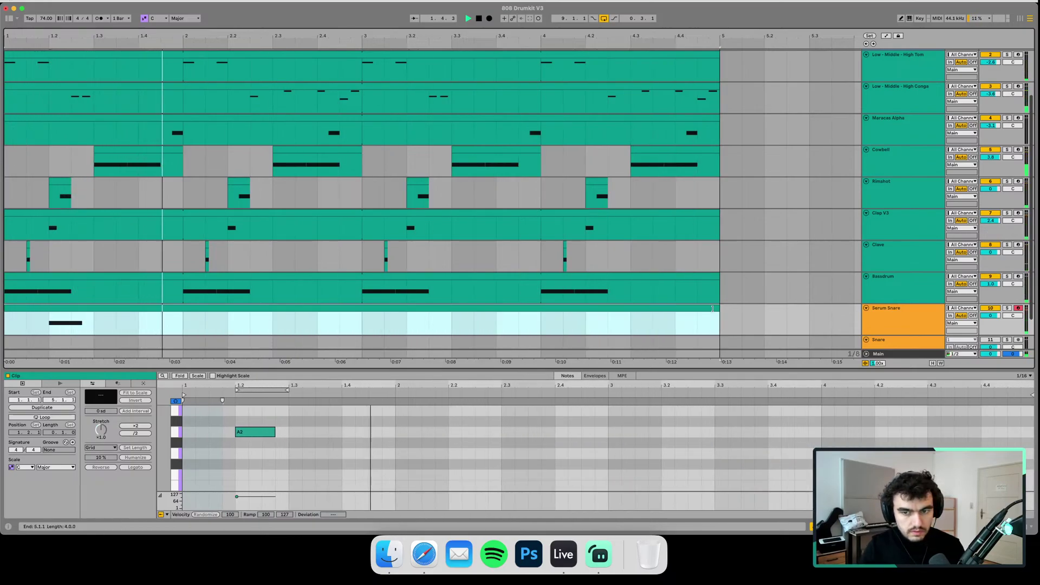
# - Loop the Serum Snare clip over one bar from its first beat, restart playback, and close the clip editor
pyautogui.click(42, 417)
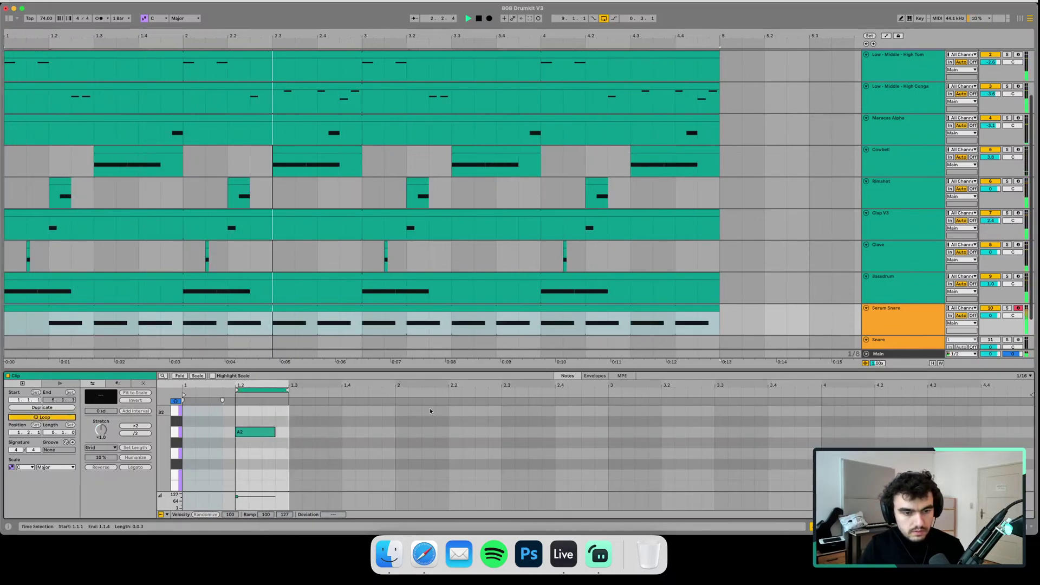
pyautogui.moveTo(236, 390); pyautogui.dragTo(184, 390)
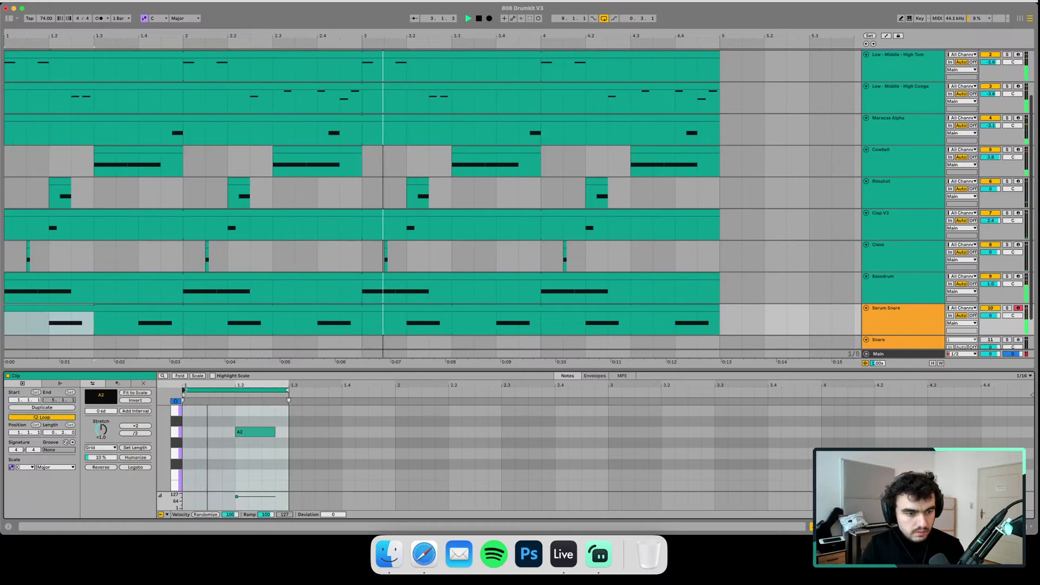
pyautogui.press('space')
pyautogui.moveTo(285, 385); pyautogui.dragTo(395, 385)
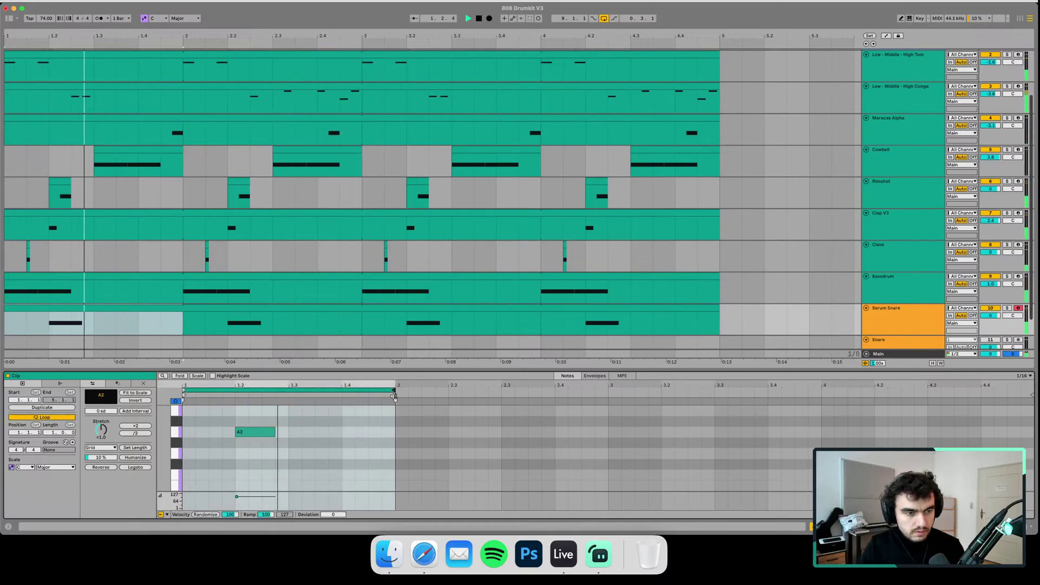
pyautogui.click(816, 527)
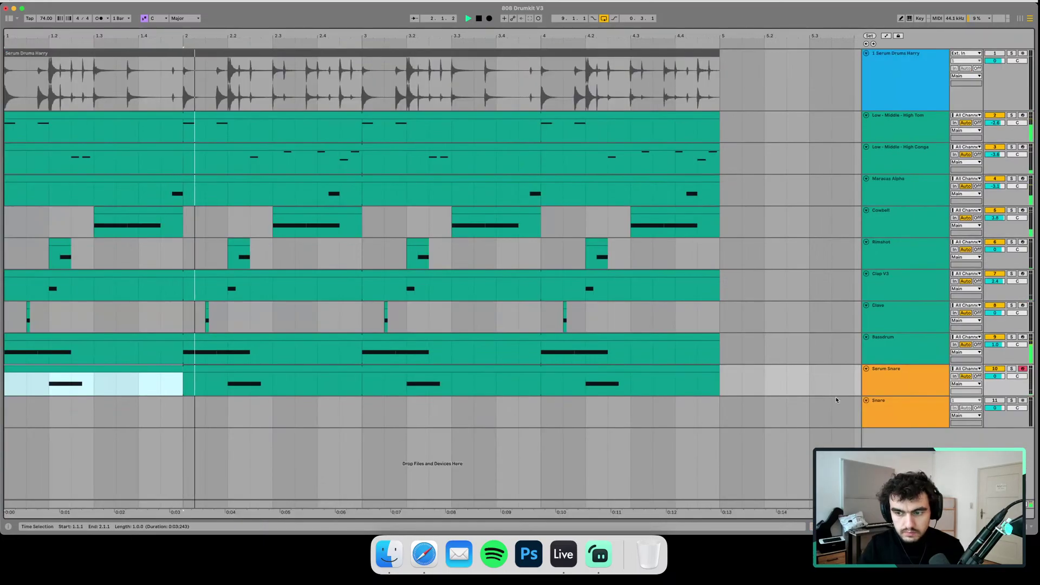
# - Color the Serum Snare track green like the other drum tracks and rename it "Snare"
pyautogui.rightClick(902, 386)
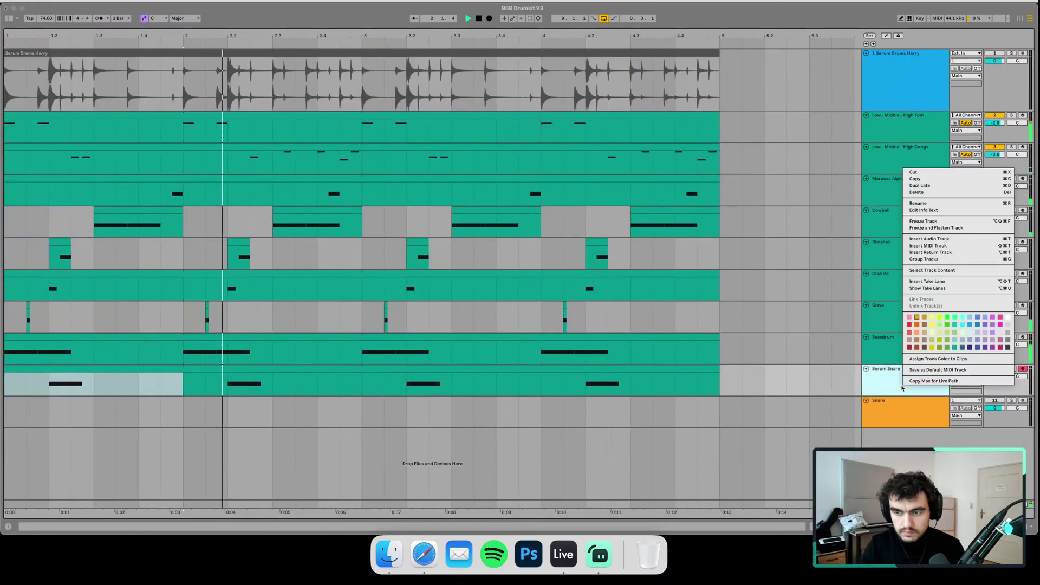
pyautogui.click(955, 347)
pyautogui.rightClick(906, 383)
pyautogui.click(900, 381)
pyautogui.click(900, 380)
pyautogui.press('super+r')
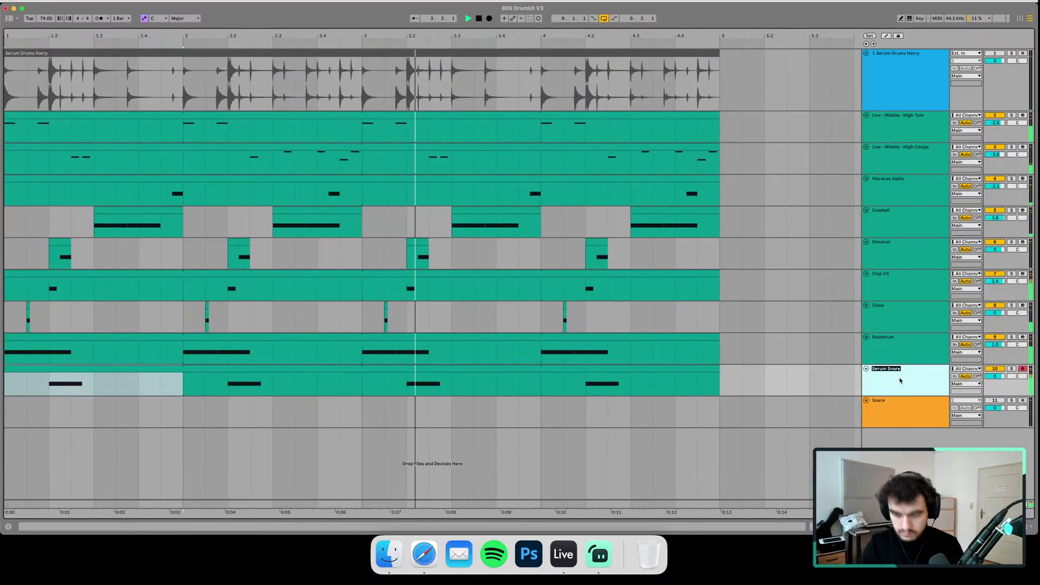
pyautogui.write('Snare')
pyautogui.press('Return')
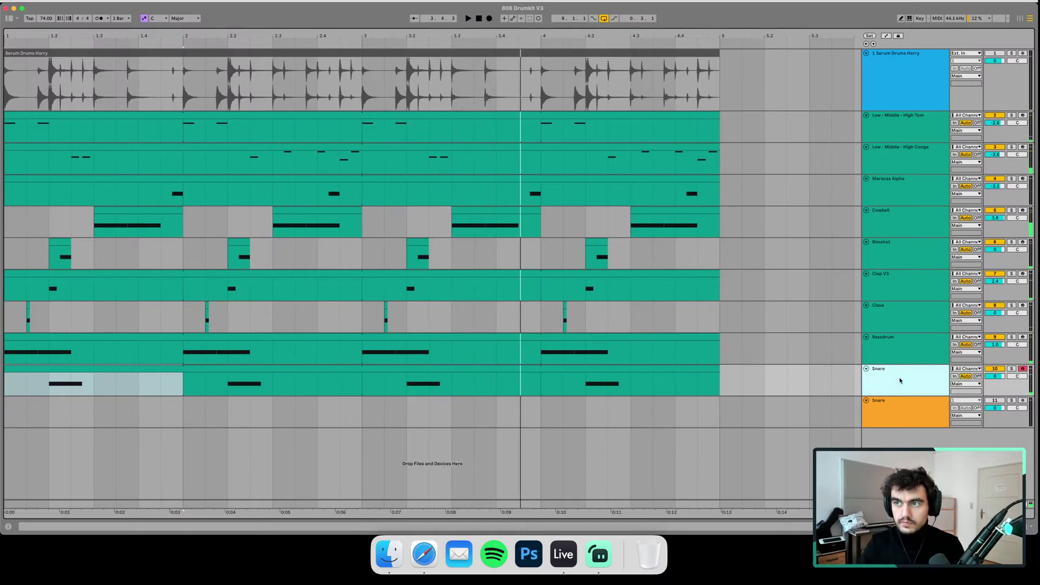
# - Search the browser for "bd25", preview BD2510.WAV, and reveal the file in its sample folder
pyautogui.moveTo(308, 36)
pyautogui.mouseDown()
pyautogui.moveTo(317, 68)
pyautogui.moveTo(321, 38)
pyautogui.moveTo(307, 34)
pyautogui.mouseUp()
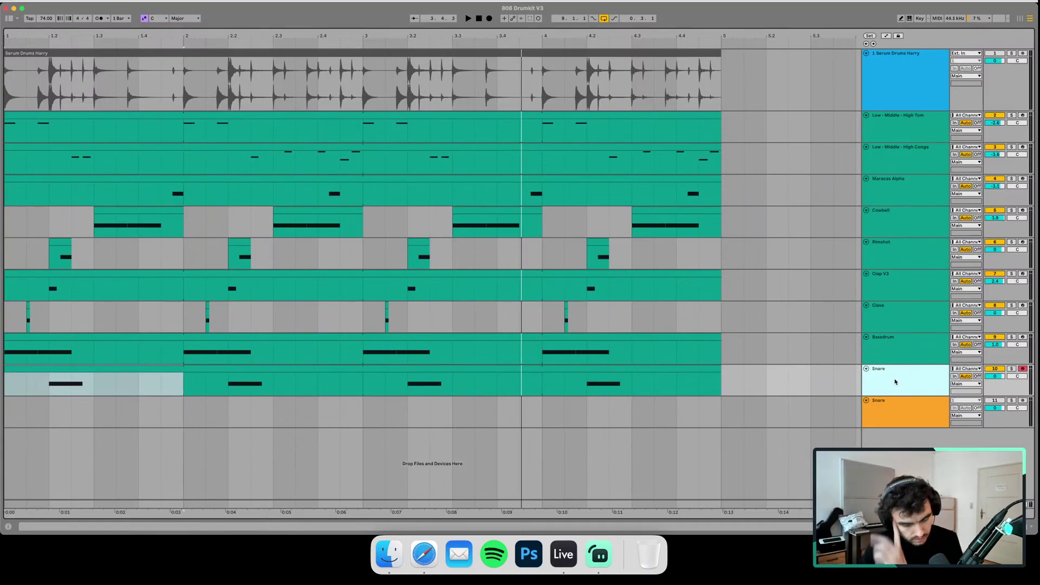
pyautogui.press('super+alt+b')
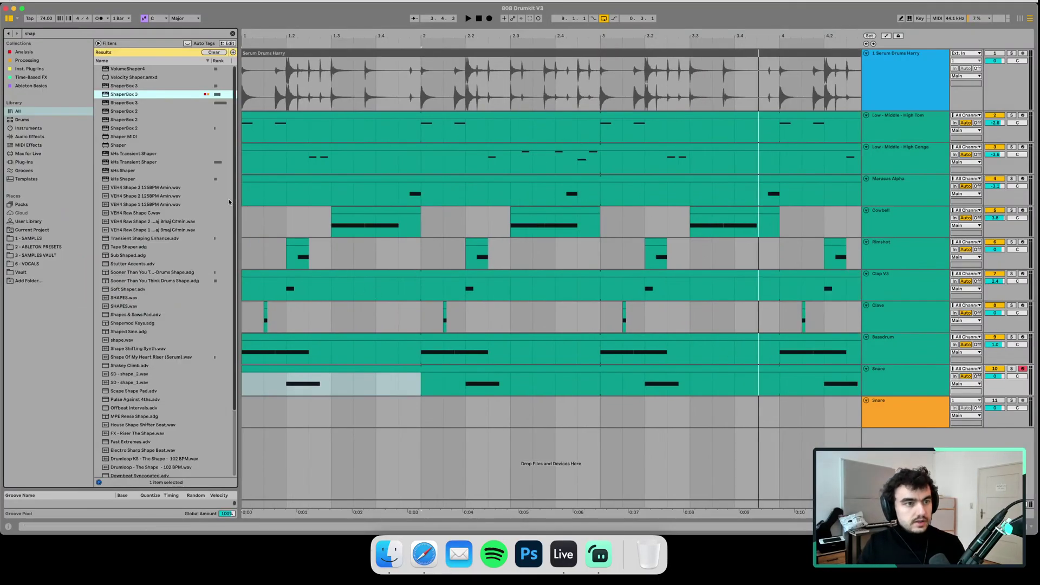
pyautogui.write('bd')
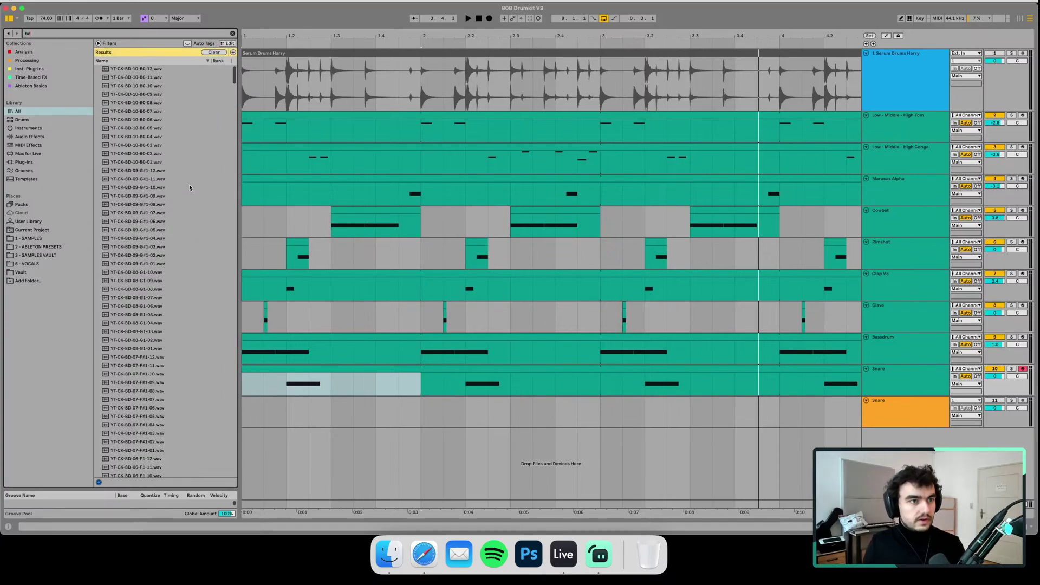
pyautogui.write('25')
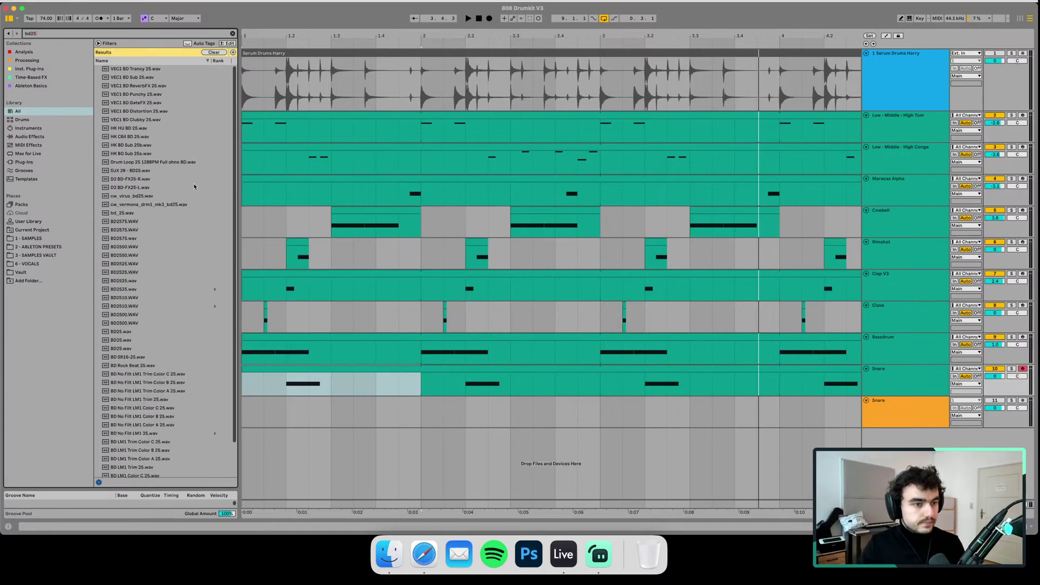
pyautogui.click(142, 297)
pyautogui.click(135, 307)
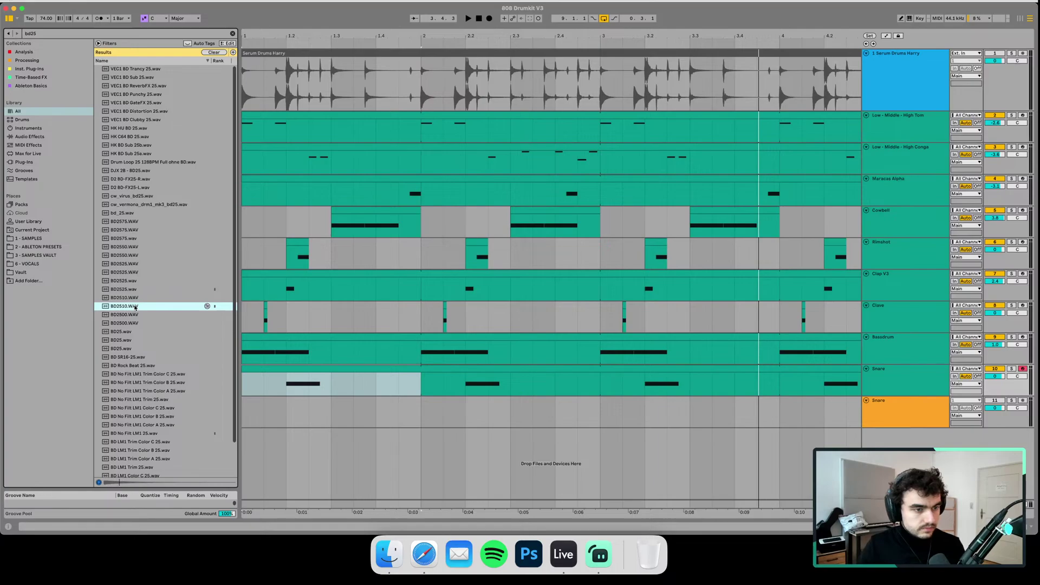
pyautogui.rightClick(135, 307)
pyautogui.click(168, 361)
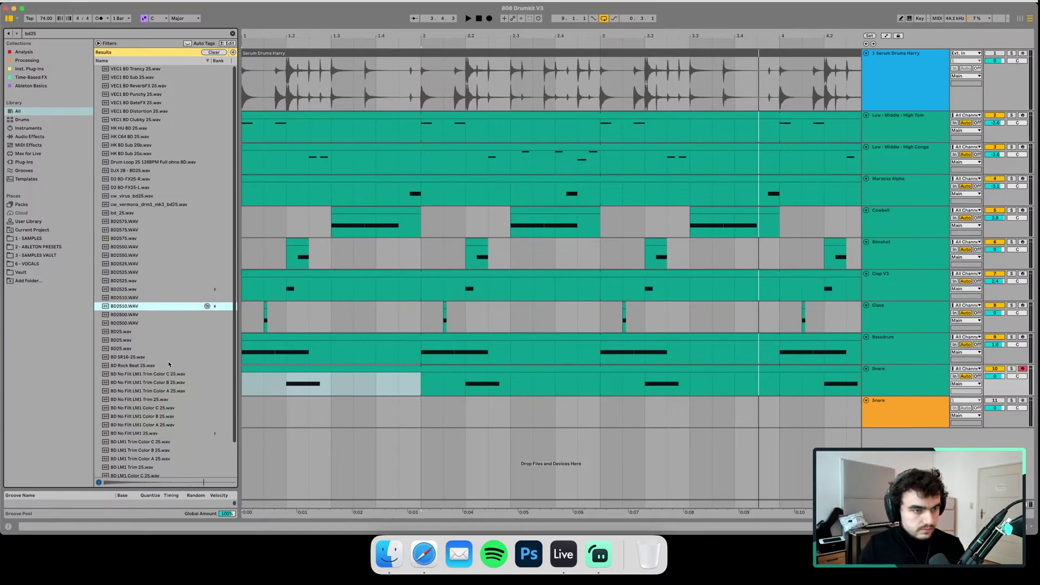
# - Delete the snare sample from the orange Snare audio track and place CH.WAV from the 808 CH folder at 5.3
pyautogui.click(115, 160)
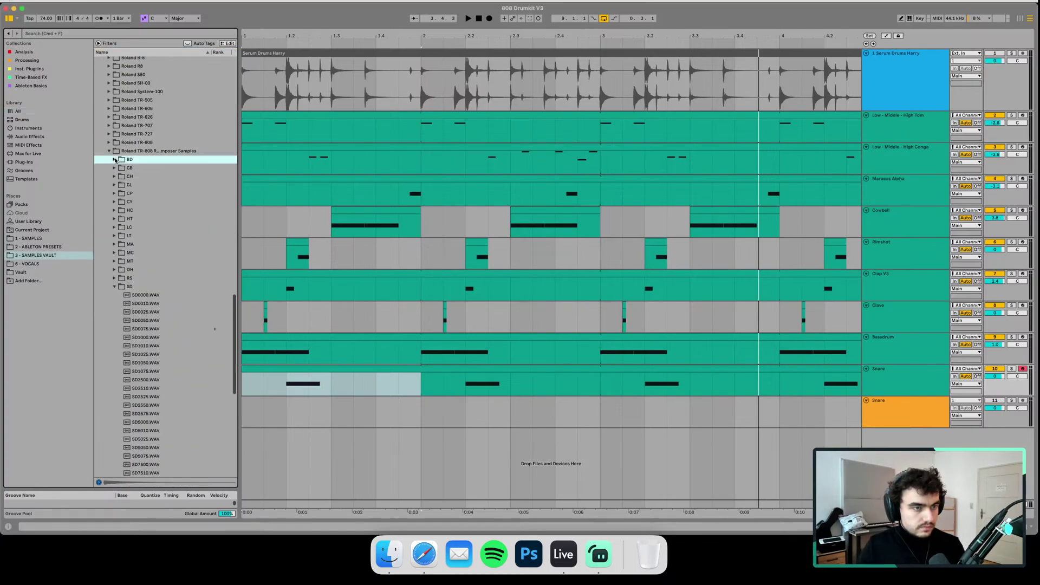
pyautogui.click(129, 176)
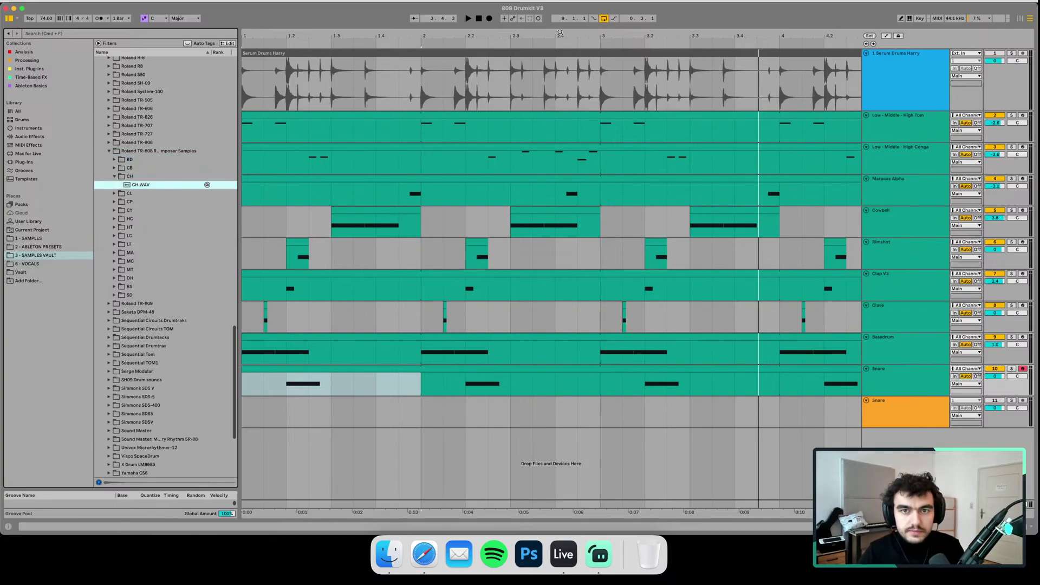
pyautogui.moveTo(560, 32); pyautogui.dragTo(560, 11)
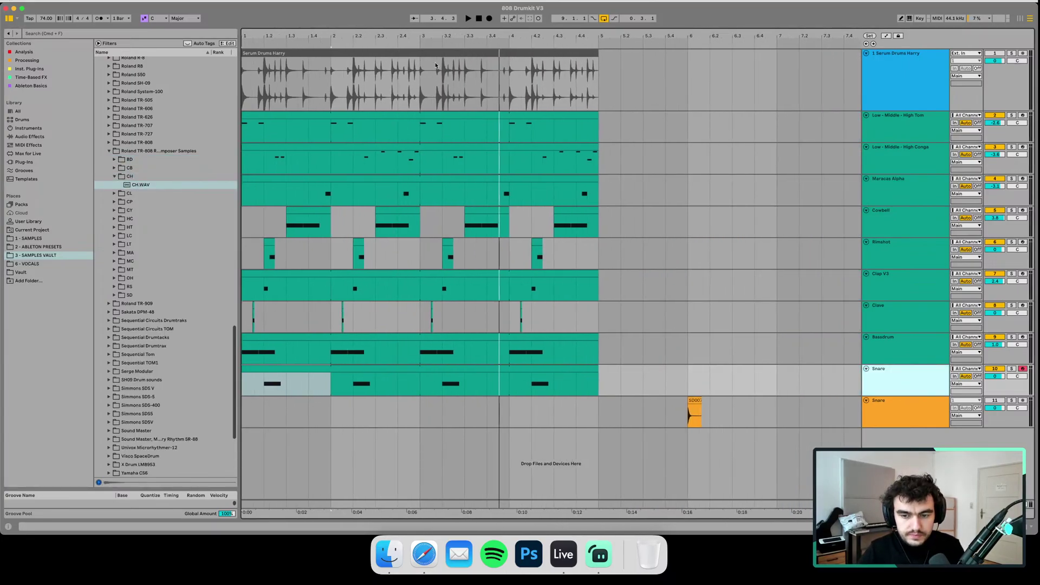
pyautogui.click(693, 401)
pyautogui.press('Delete')
pyautogui.moveTo(140, 186); pyautogui.dragTo(646, 408)
# - Browse the 808 sample folders after CH, previewing CL.WAV, and open the CY folder to preview its first cymbals
pyautogui.click(140, 201)
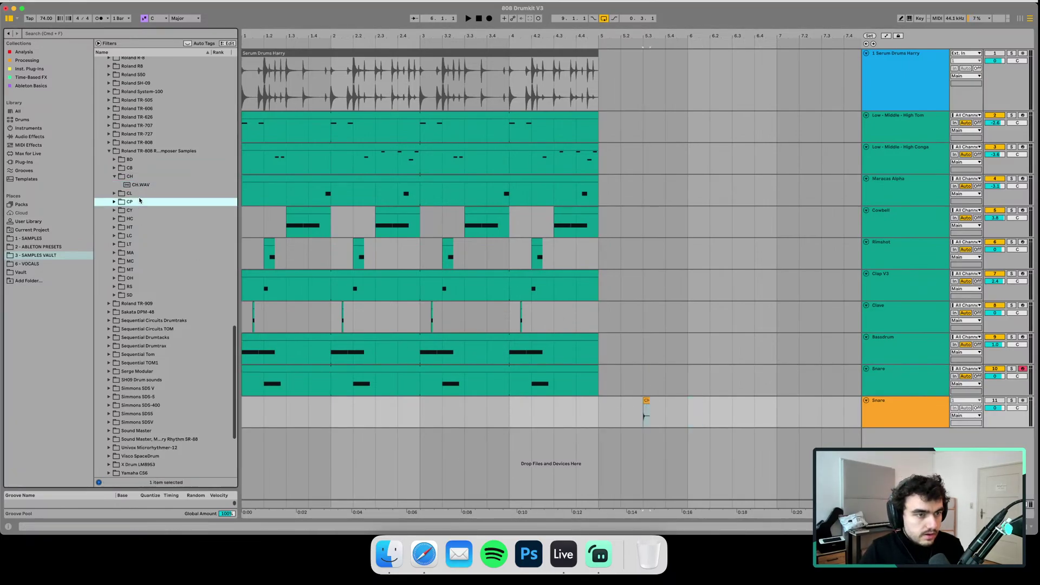
pyautogui.press('Up')
pyautogui.press('Right')
pyautogui.press('Down')
pyautogui.press('Left')
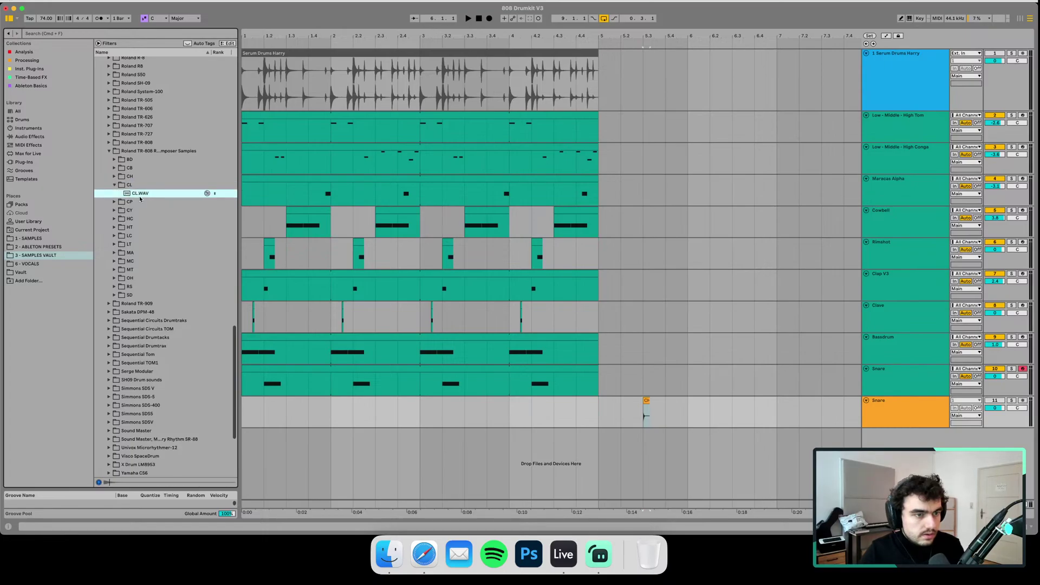
pyautogui.press('Down')
pyautogui.press('Down')
pyautogui.press('Right')
pyautogui.press('Down')
pyautogui.press('Down')
pyautogui.press('Down')
pyautogui.press('Down')
pyautogui.press('Down')
pyautogui.press('Down')
pyautogui.press('Down')
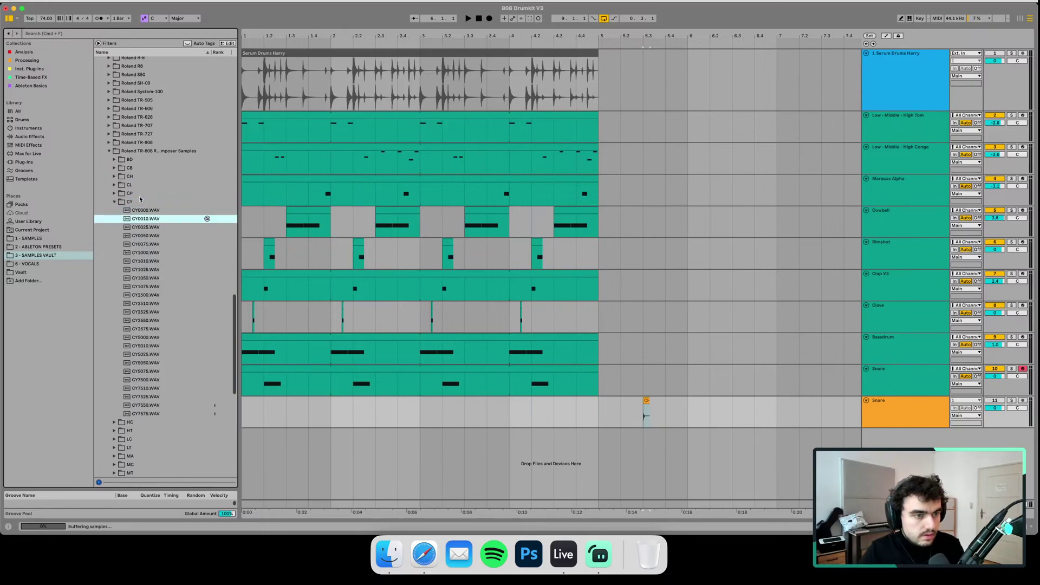
# - Compare several cymbal samples in the CY folder and place CY7550.WAV at bar 6 on the orange Snare audio track
pyautogui.click(147, 416)
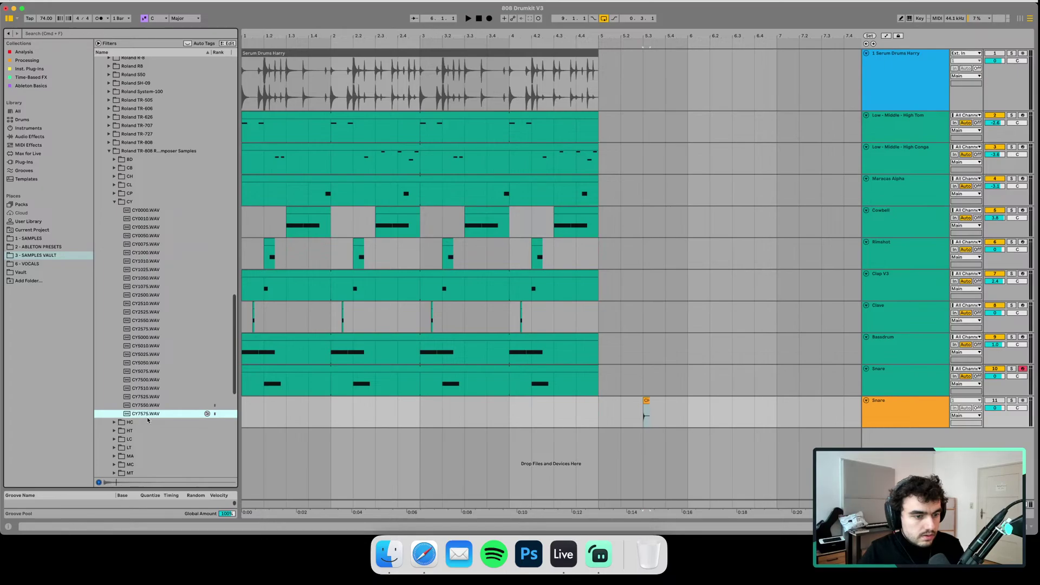
pyautogui.click(150, 212)
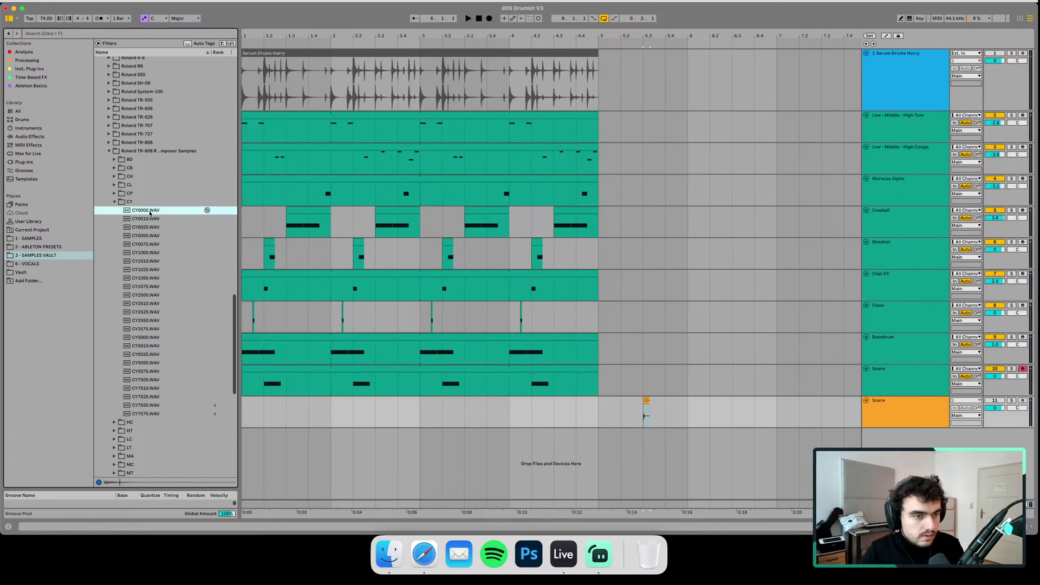
pyautogui.click(152, 415)
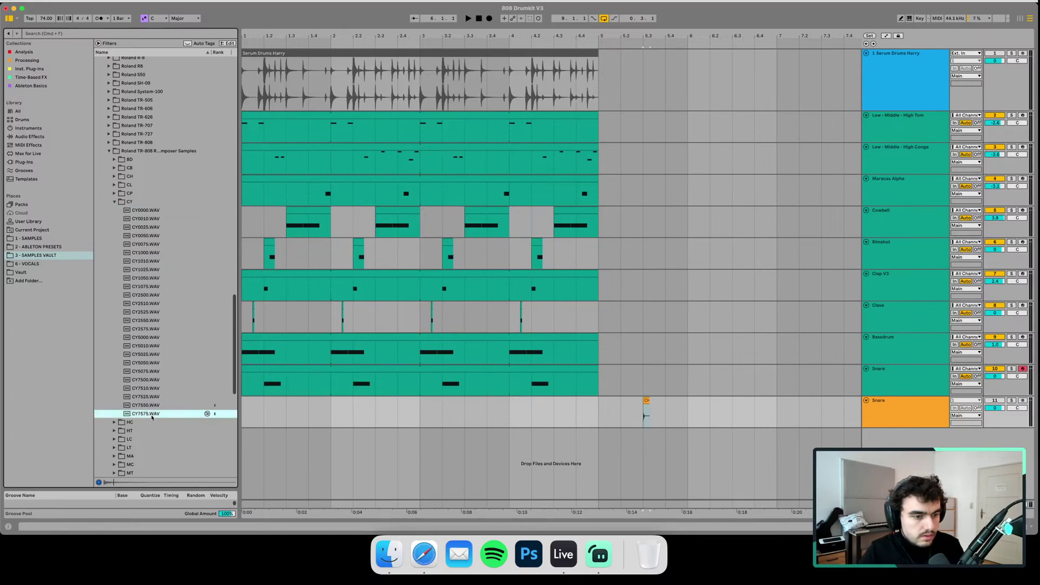
pyautogui.click(153, 279)
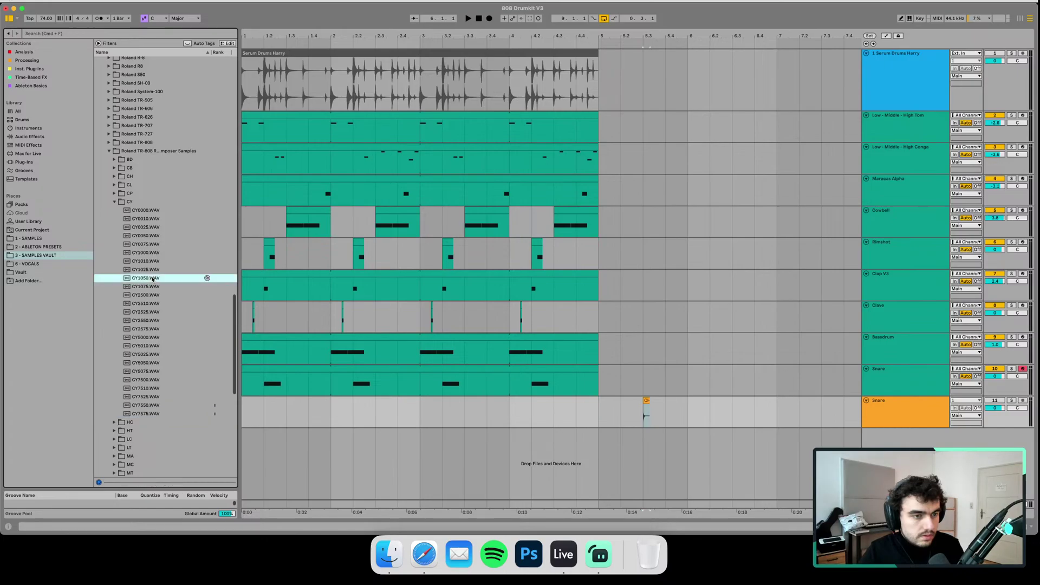
pyautogui.click(153, 236)
pyautogui.click(151, 228)
pyautogui.click(151, 211)
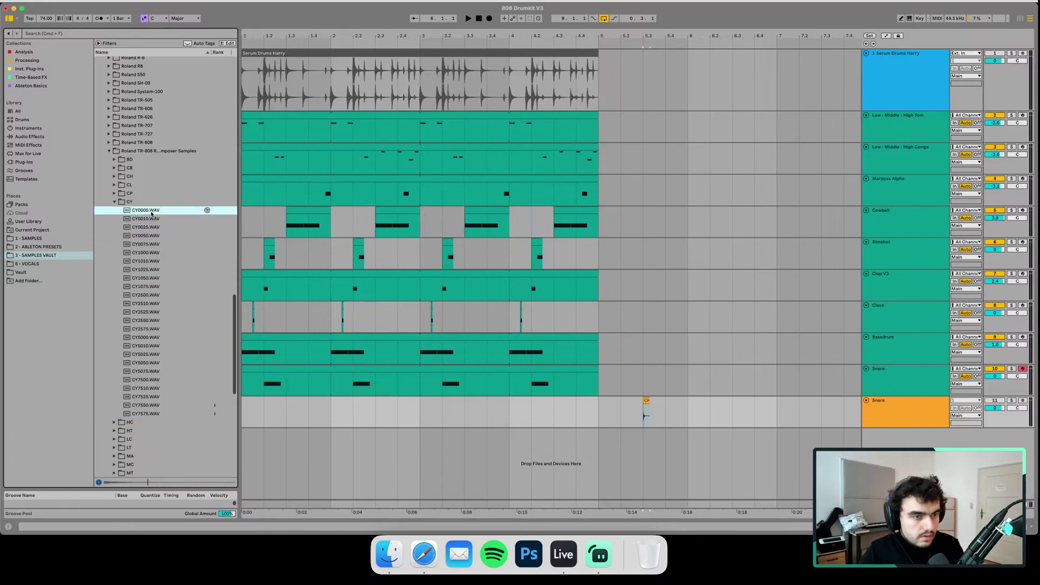
pyautogui.click(163, 413)
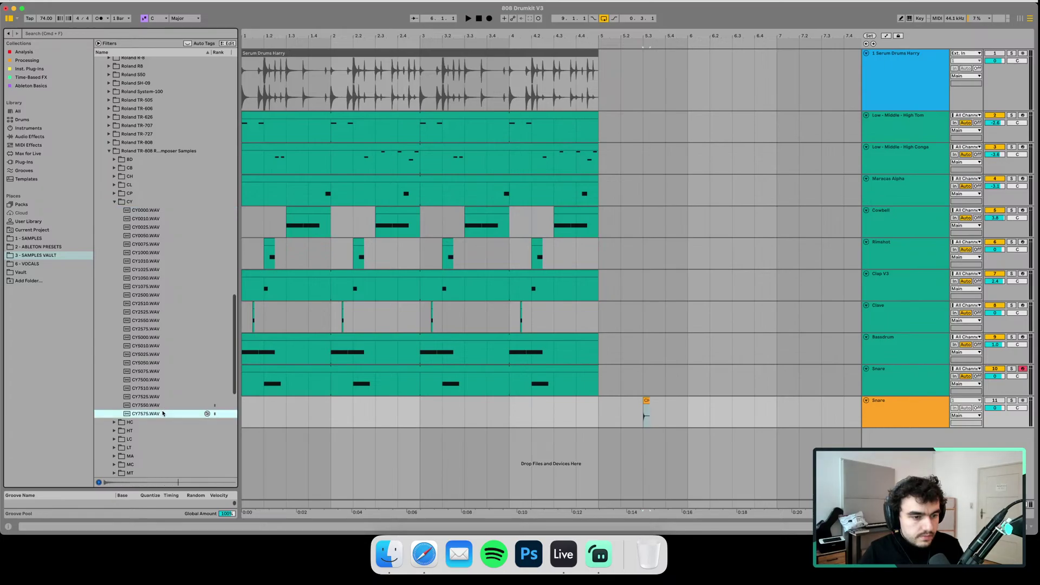
pyautogui.click(162, 405)
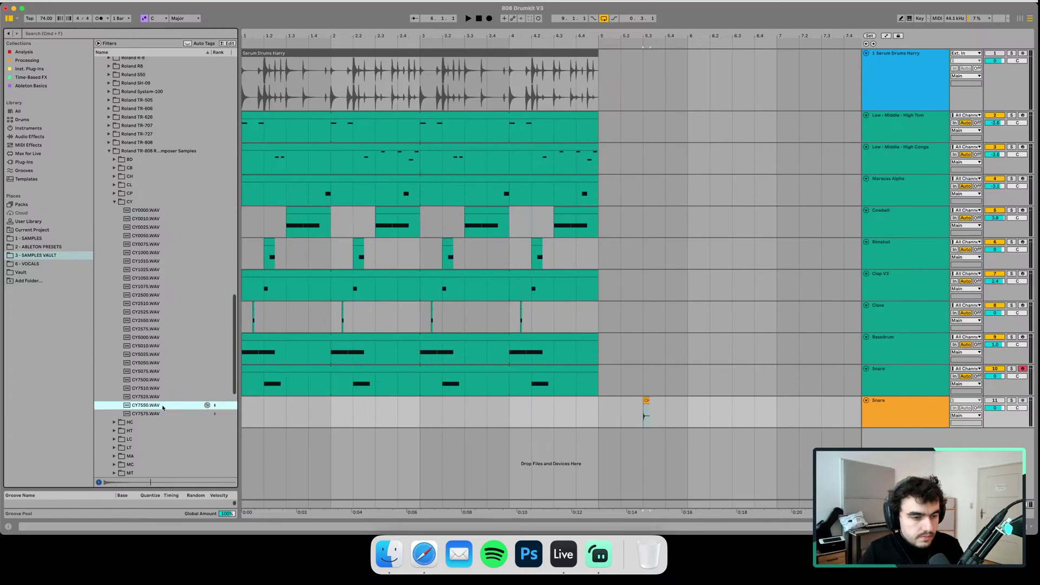
pyautogui.moveTo(161, 407); pyautogui.dragTo(690, 409)
# - Close the CY folder, look through the HC folder, and browse the remaining TR-808 sample folders toward OH
pyautogui.click(161, 203)
pyautogui.press('Left')
pyautogui.press('Down')
pyautogui.press('Right')
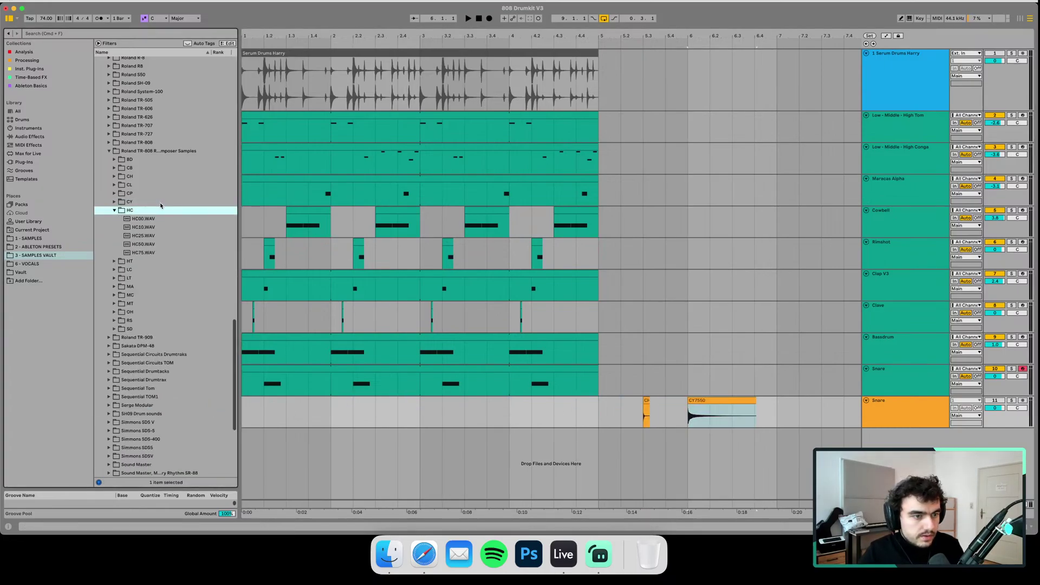
pyautogui.press('Down')
pyautogui.press('Left')
pyautogui.press('Left')
pyautogui.press('Down')
pyautogui.press('Down')
pyautogui.press('Down')
pyautogui.press('Down')
pyautogui.press('Down')
pyautogui.press('Down')
pyautogui.press('Down')
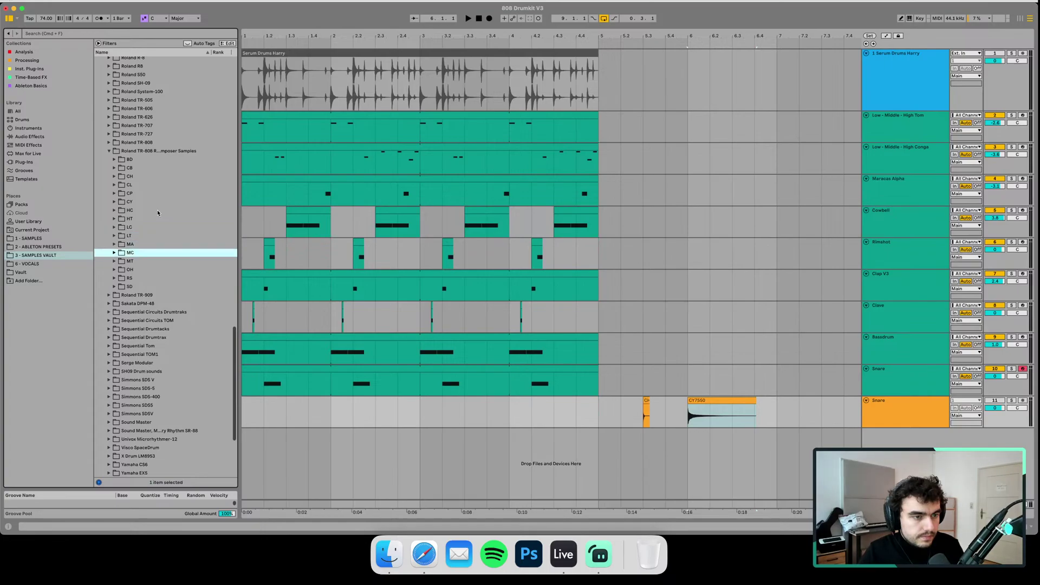
# - Compare the open hi-hat samples in the OH folder and place OH75.WAV at bar 7 on the orange audio track
pyautogui.press('Right')
pyautogui.press('Down')
pyautogui.press('Down')
pyautogui.press('Down')
pyautogui.press('Down')
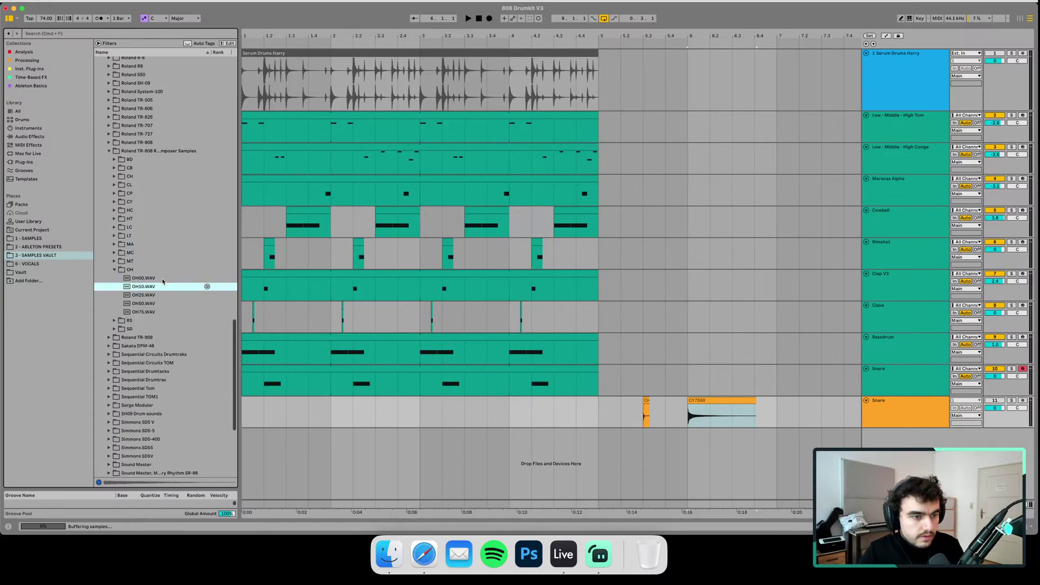
pyautogui.press('Down')
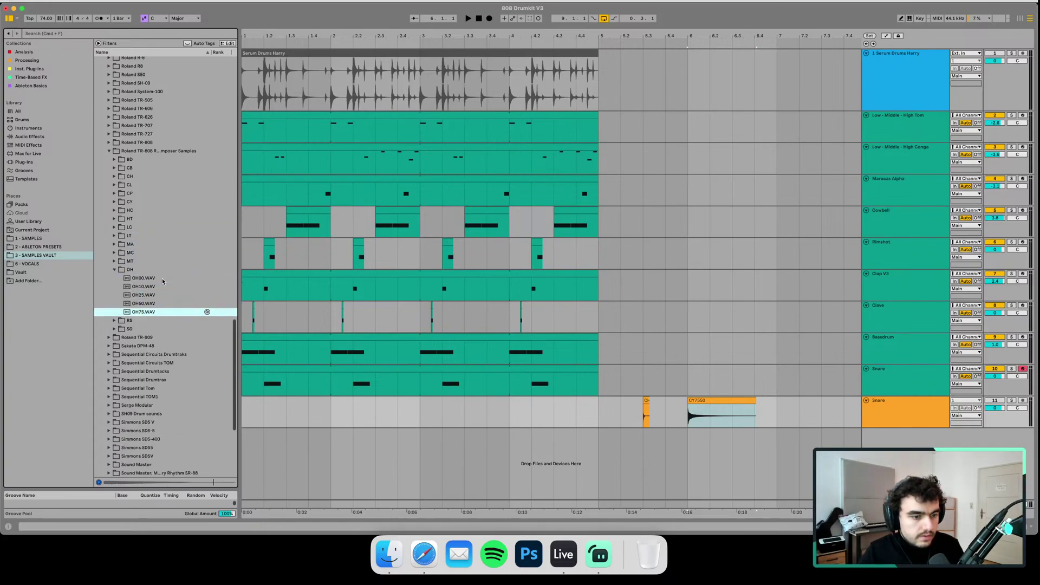
pyautogui.moveTo(150, 311); pyautogui.dragTo(781, 414)
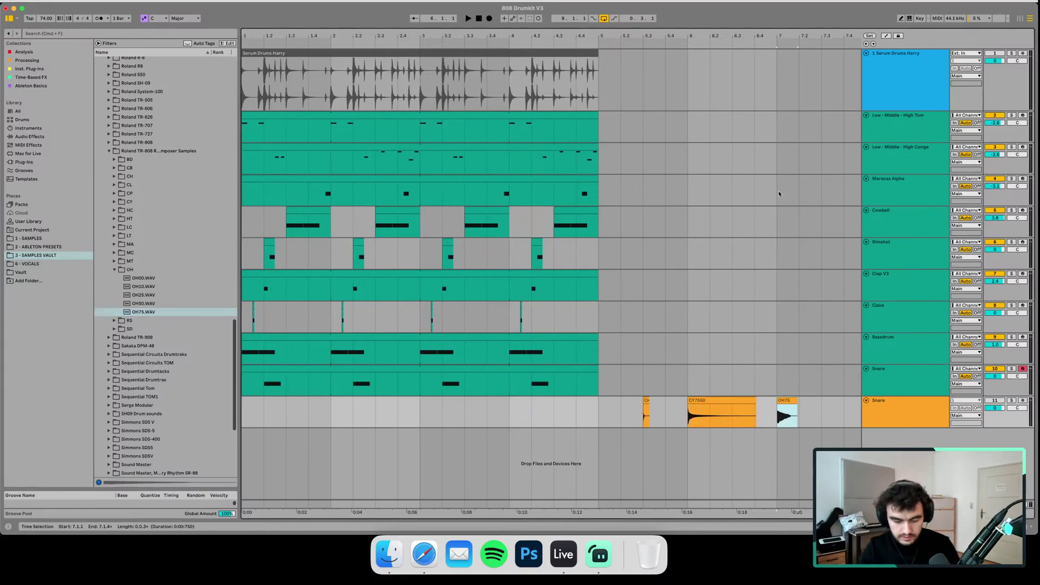
# - Hide the browser and duplicate the green Snare track
pyautogui.press('super+alt+b')
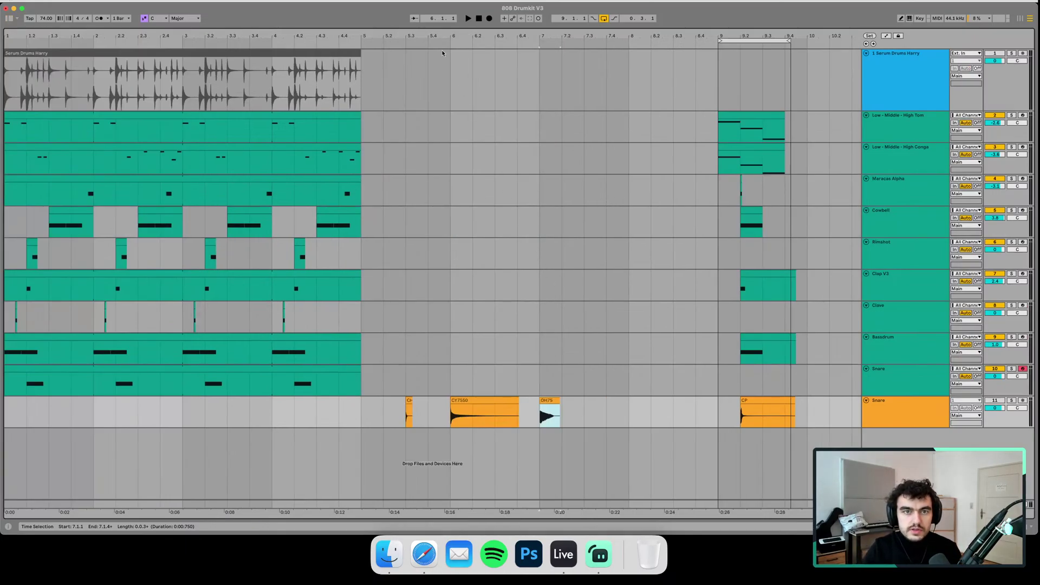
pyautogui.moveTo(438, 37); pyautogui.dragTo(473, 65)
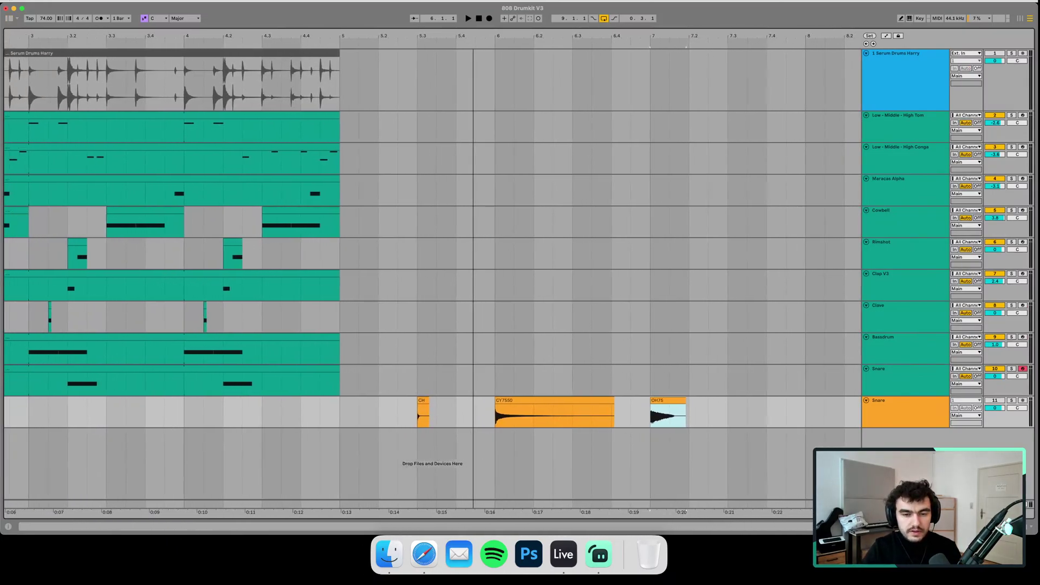
pyautogui.press('-')
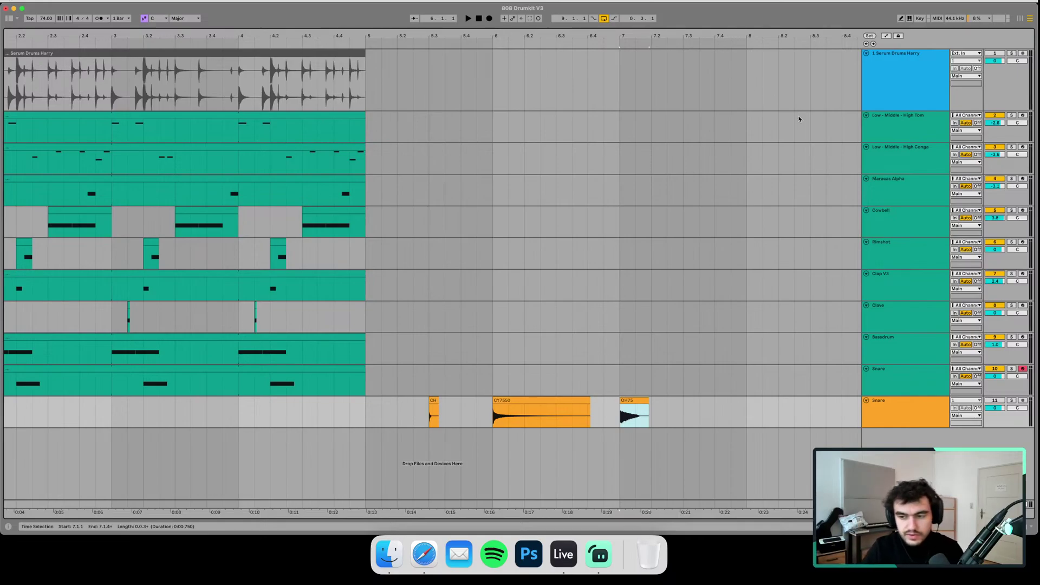
pyautogui.click(905, 375)
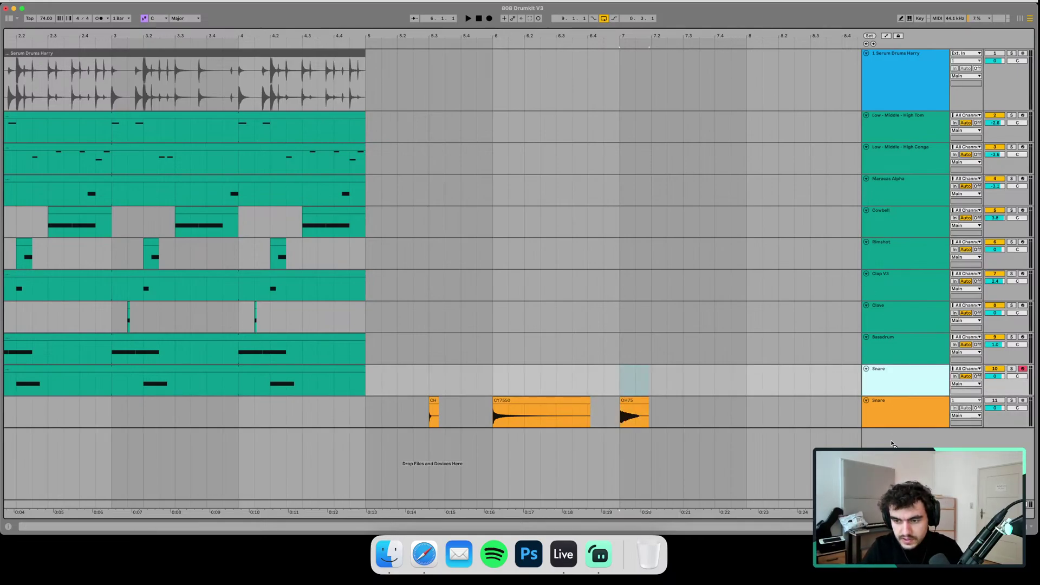
pyautogui.press('super+d')
# - Rename the orange audio track Cymbals and give the duplicated Snare track the same orange color
pyautogui.click(888, 411)
pyautogui.press('super+r')
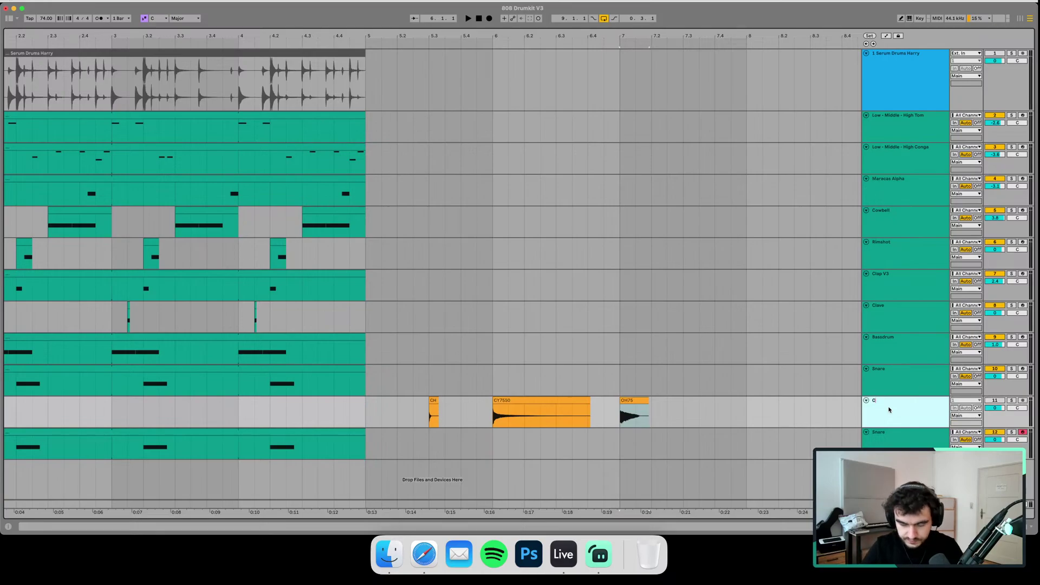
pyautogui.rightClick(889, 410)
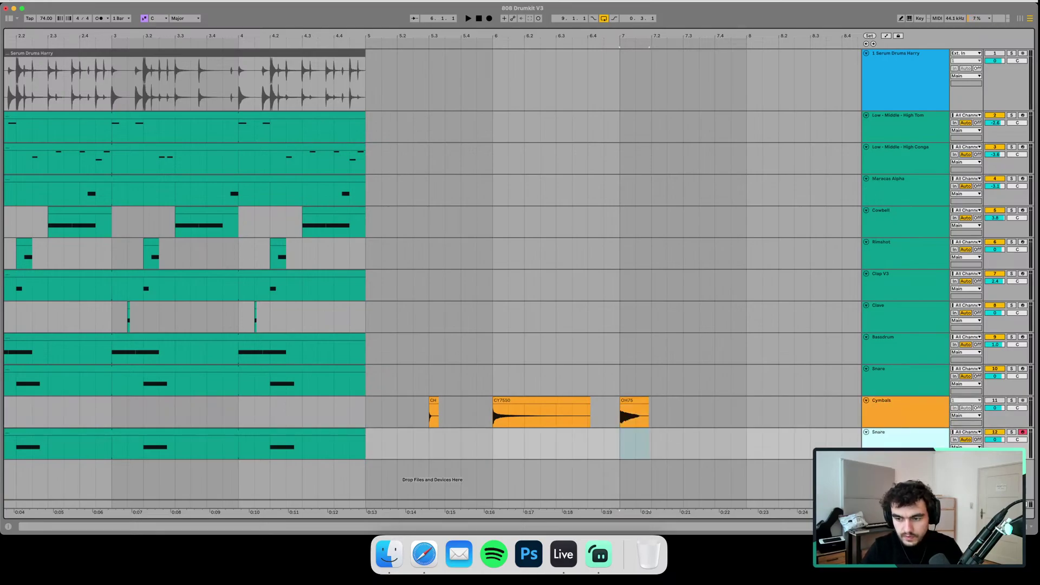
pyautogui.click(888, 414)
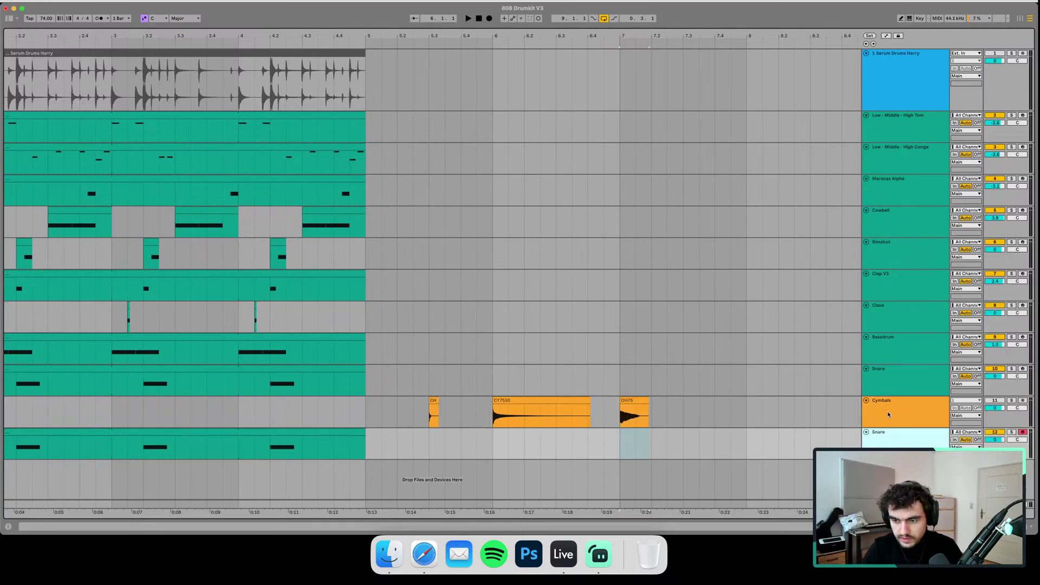
pyautogui.rightClick(900, 437)
pyautogui.click(915, 368)
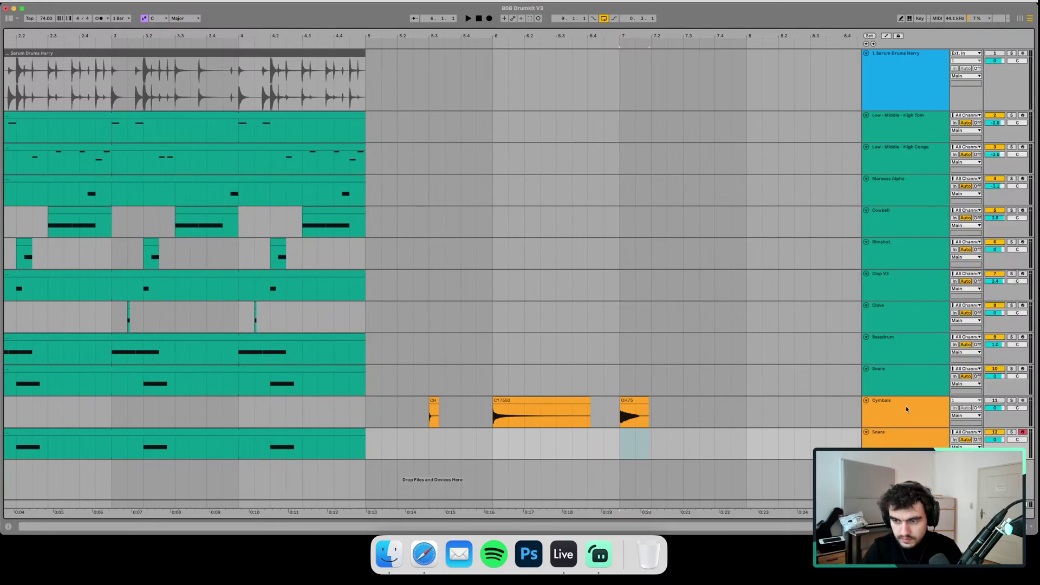
# - Open Serum on the duplicated Snare track, reset it to the Init preset, and reposition its window over the arrangement
pyautogui.doubleClick(900, 444)
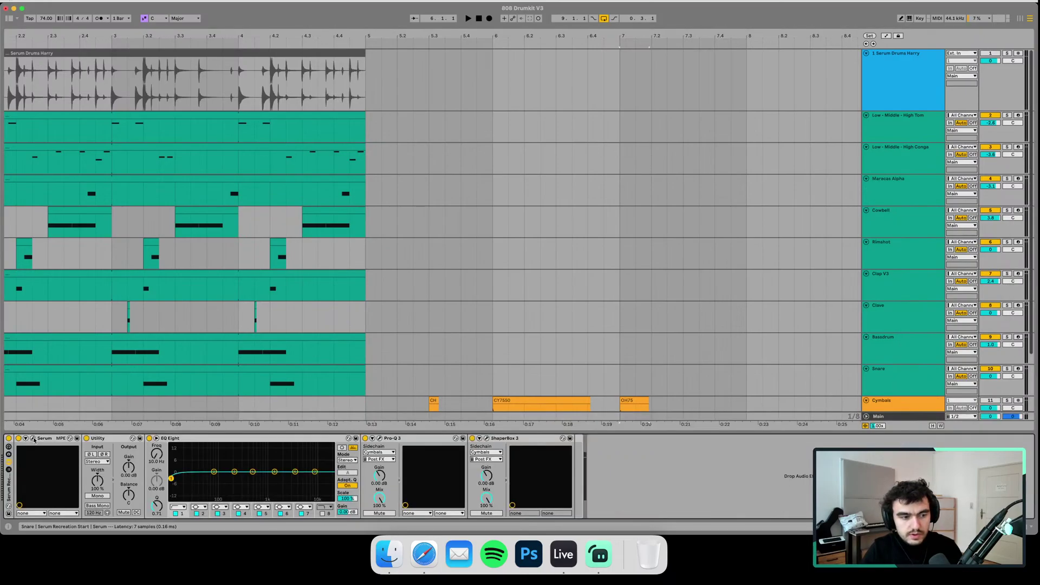
pyautogui.click(33, 439)
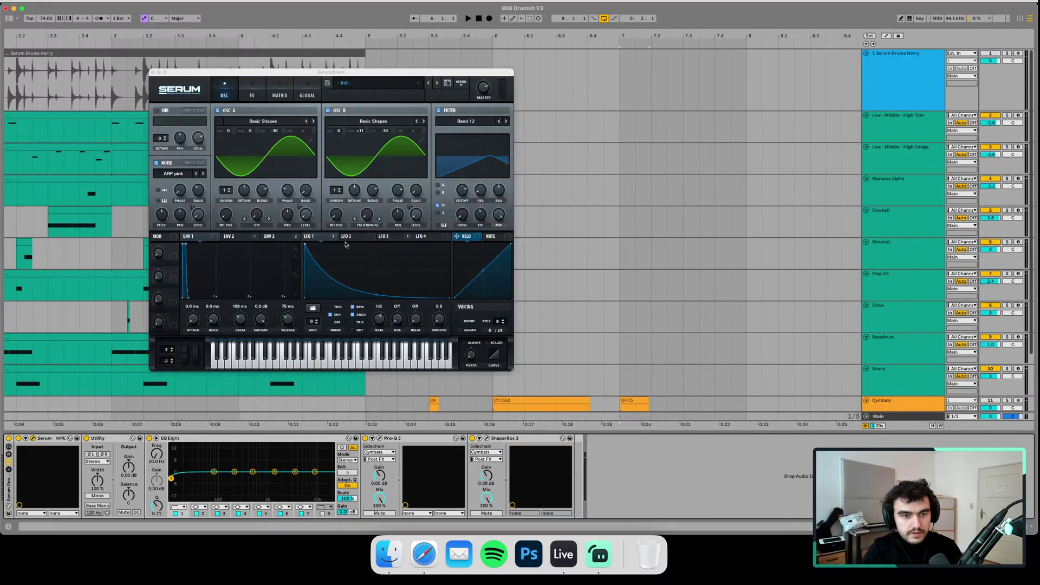
pyautogui.click(460, 85)
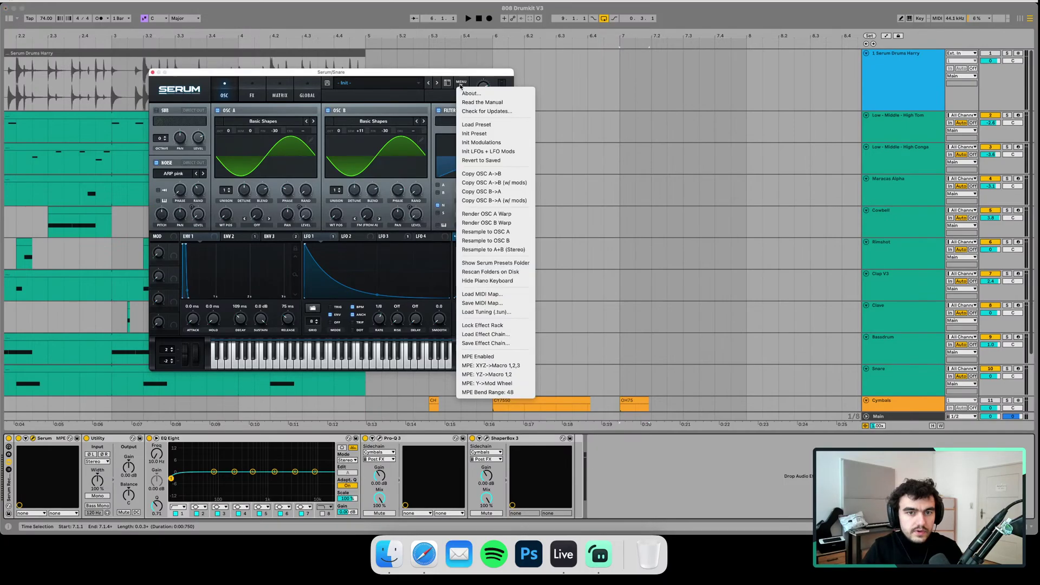
pyautogui.click(472, 133)
pyautogui.moveTo(338, 72); pyautogui.dragTo(492, 100)
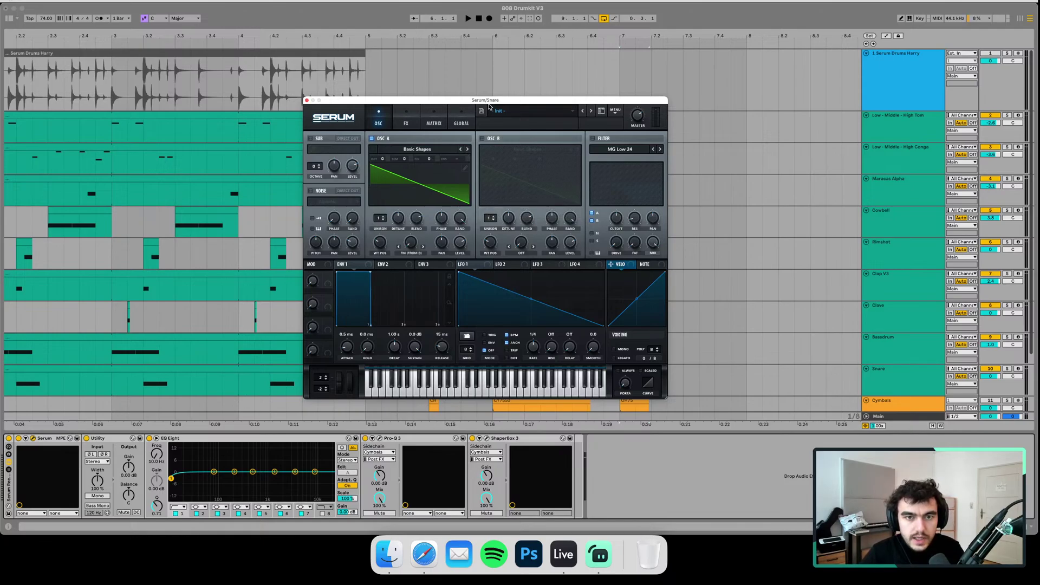
pyautogui.moveTo(490, 104); pyautogui.dragTo(508, 74)
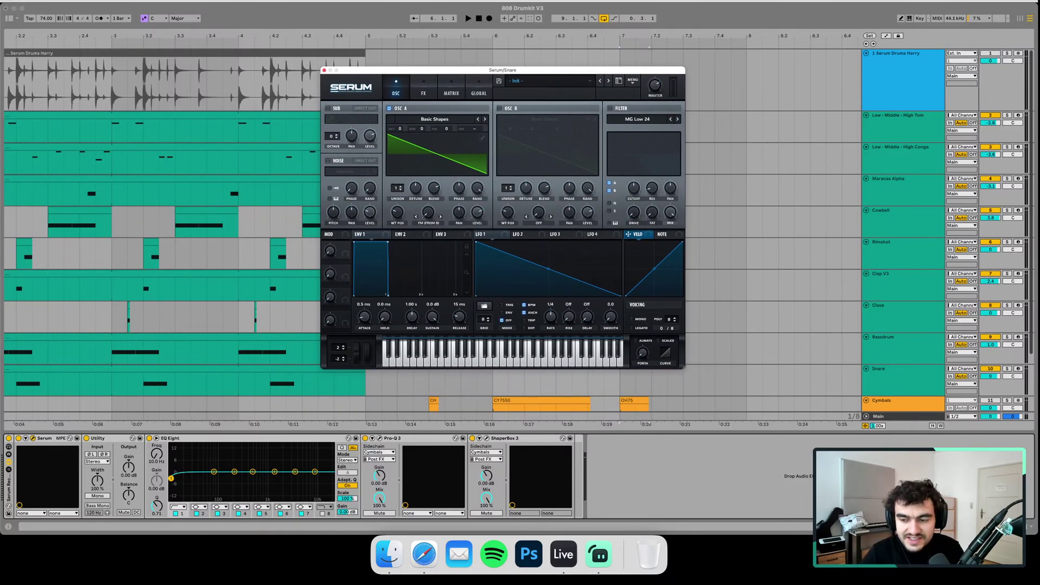
# - Hide the device view and set the wavetable position of Serum's oscillator A to a sine wave
pyautogui.click(1020, 527)
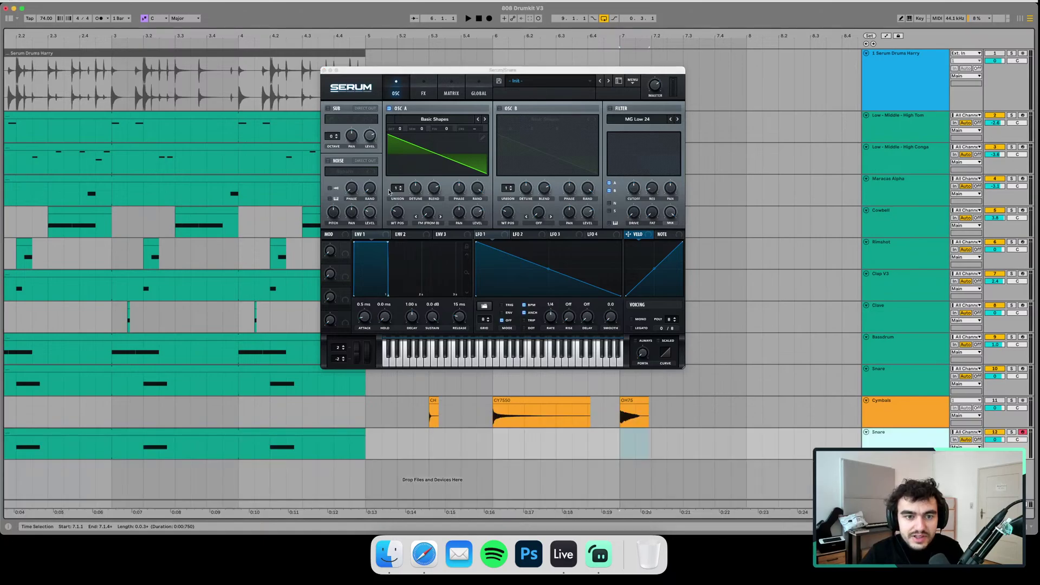
pyautogui.moveTo(397, 212); pyautogui.dragTo(396, 223)
pyautogui.click(419, 444)
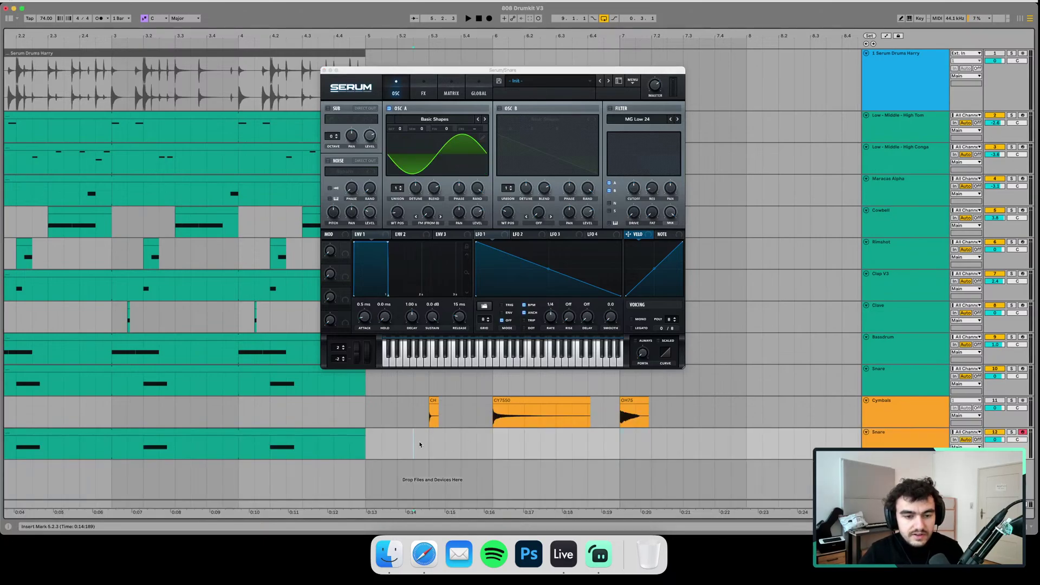
# - Switch to Streamlabs Desktop to check the live chat, and return to the arrangement in Ableton Live
pyautogui.click(602, 551)
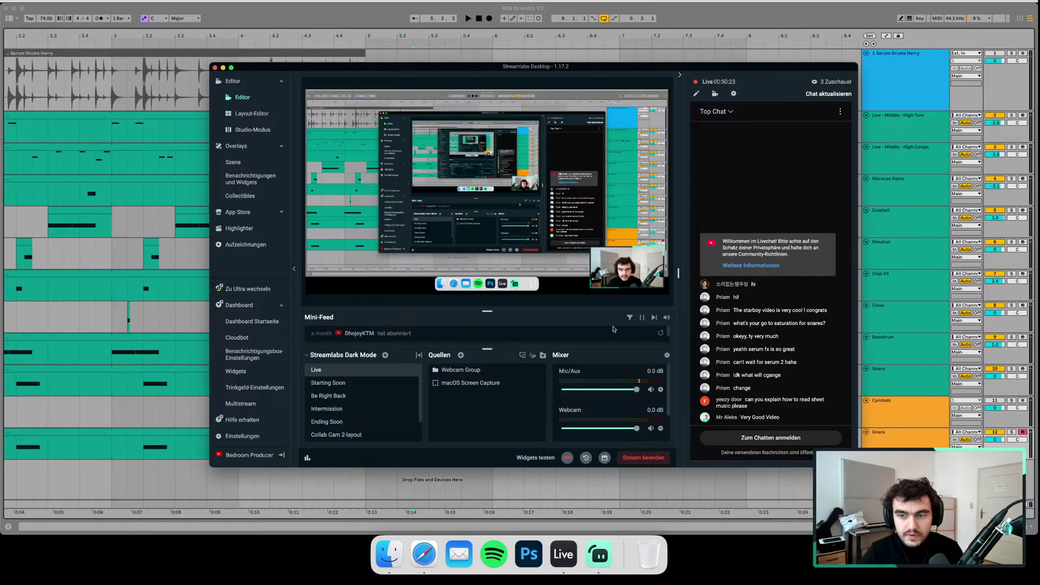
pyautogui.click(592, 43)
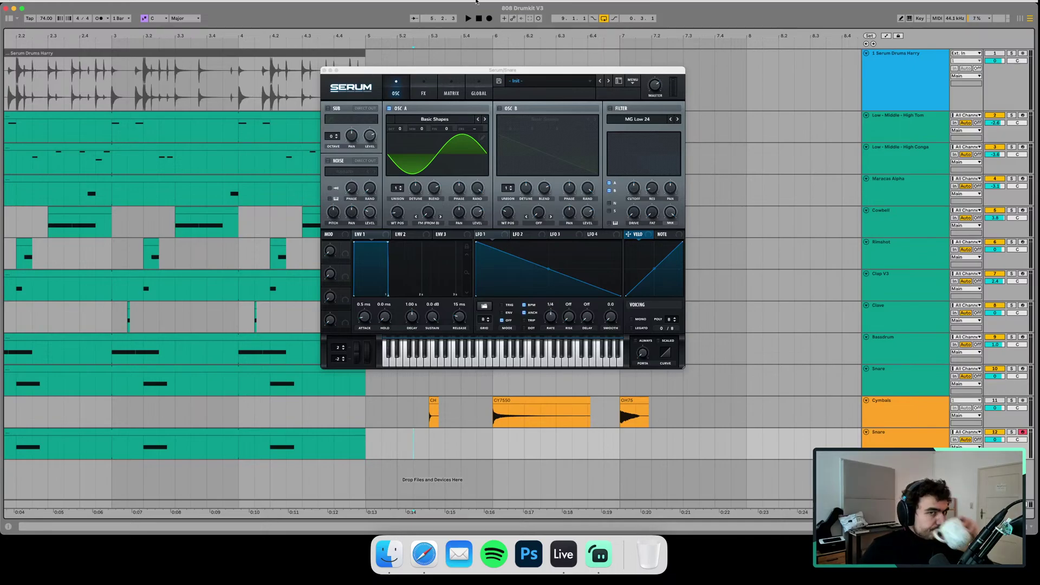
pyautogui.moveTo(340, 32); pyautogui.dragTo(410, 26)
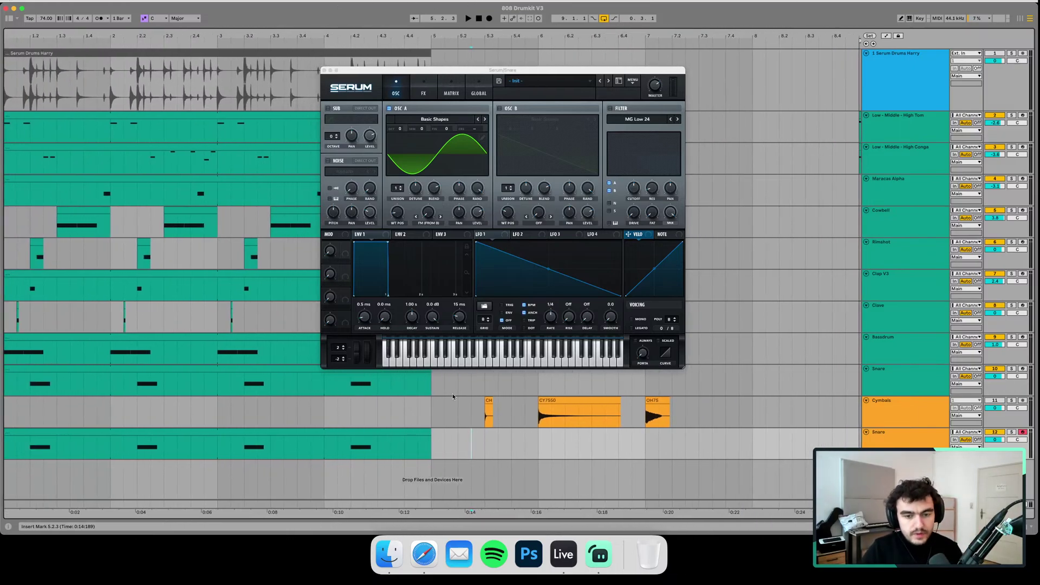
# - Solo the Cymbals track and play the closed hi-hat sample from 5.3
pyautogui.click(489, 428)
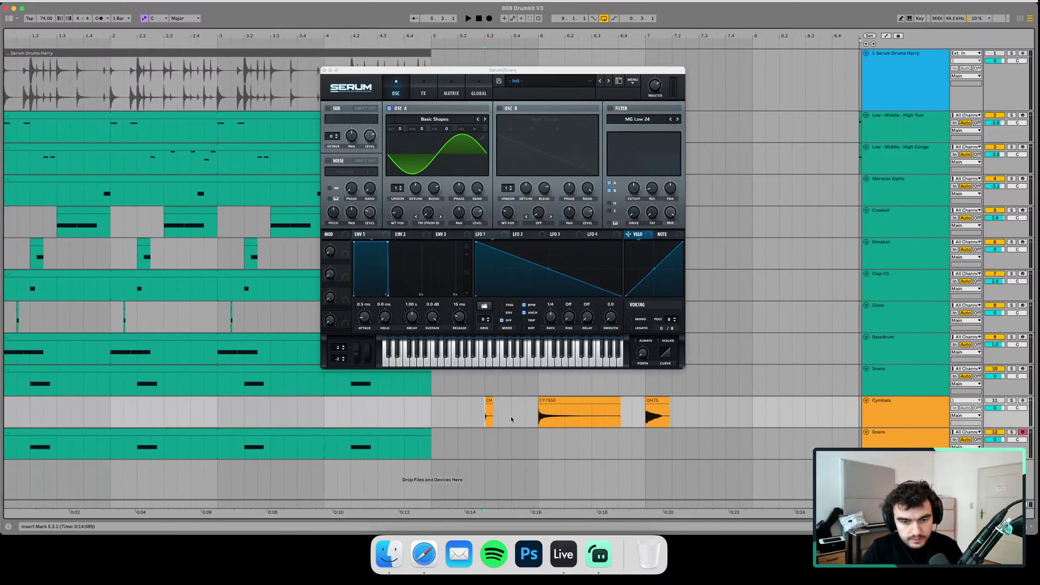
pyautogui.click(1010, 401)
pyautogui.press('space')
# - Open the Main track's device chain and switch off the spiff and UADx Oxide effects
pyautogui.doubleClick(894, 504)
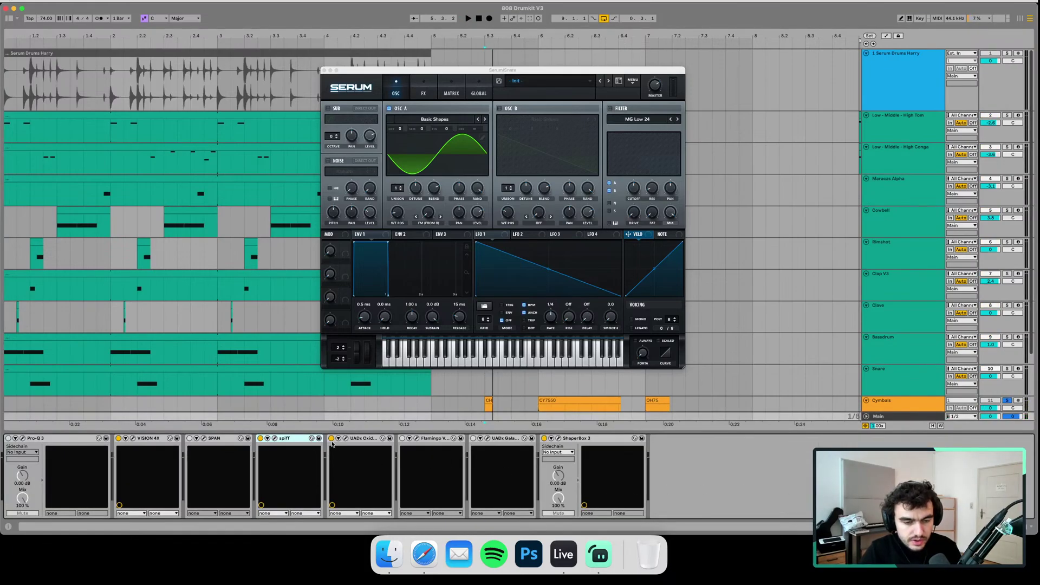
pyautogui.click(345, 438)
pyautogui.click(345, 438)
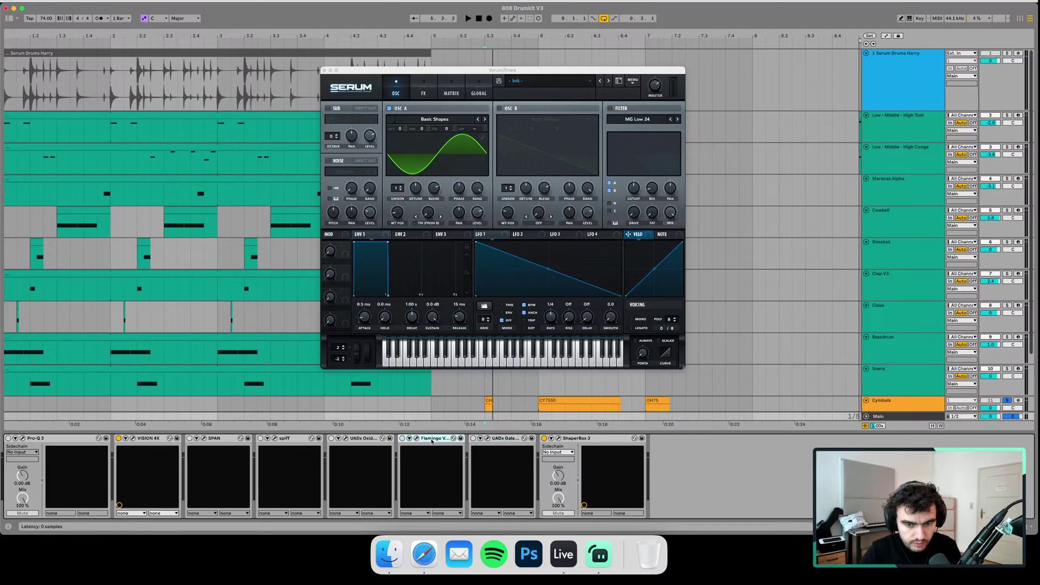
pyautogui.press('Delete')
pyautogui.press('super+z')
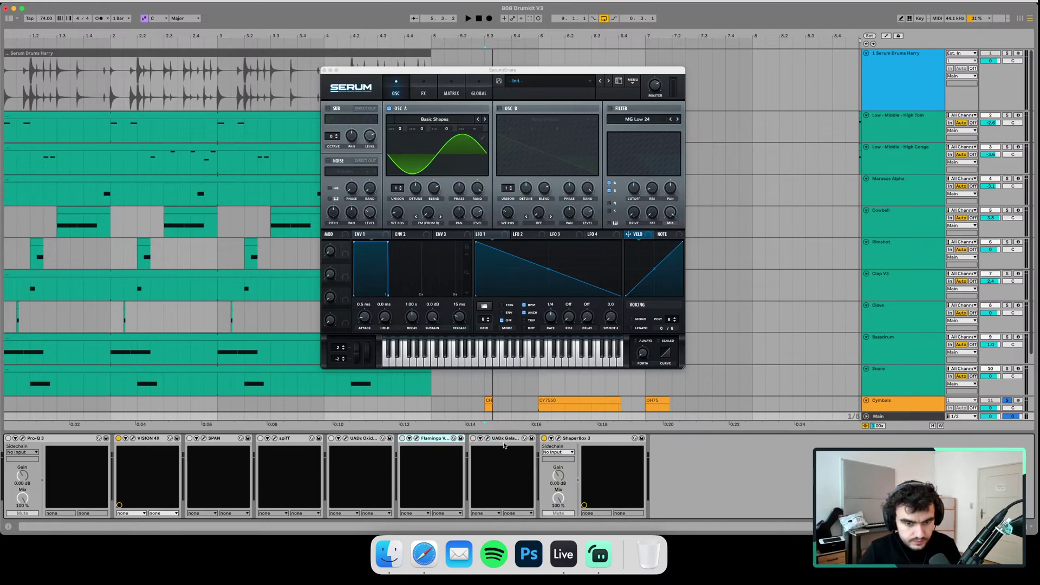
# - Delete ShaperBox 3, Pro-Q 3 and SPAN from the Main track, and open VISION 4X to show the closed hi-hat's spectrogram
pyautogui.press('Delete')
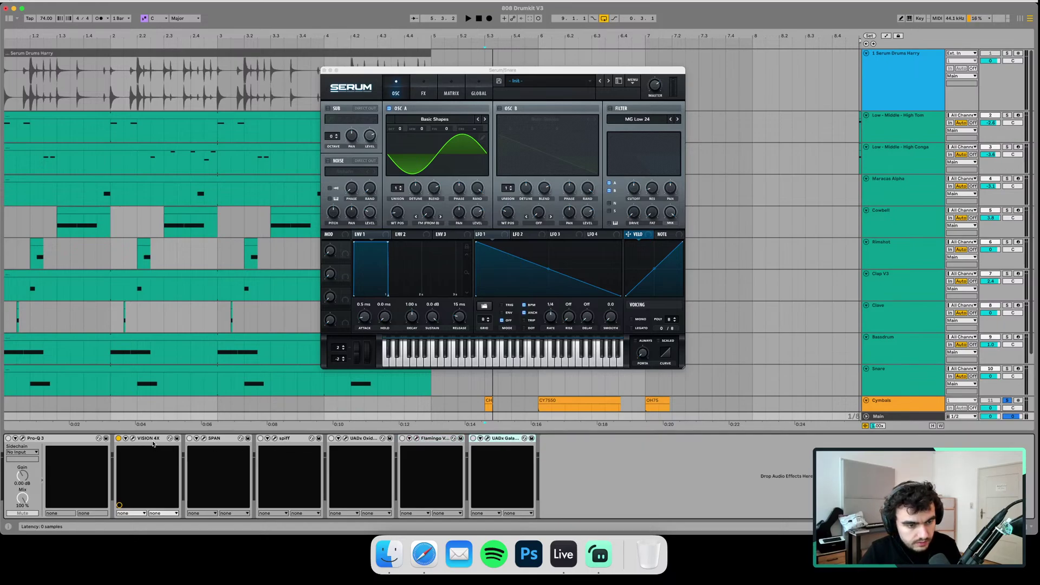
pyautogui.press('Delete')
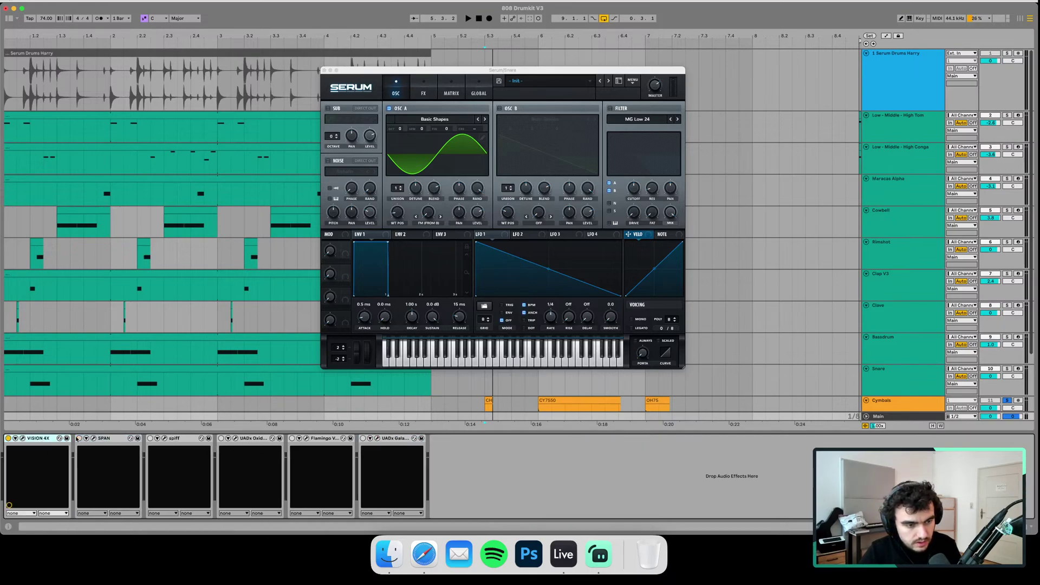
pyautogui.press('Delete')
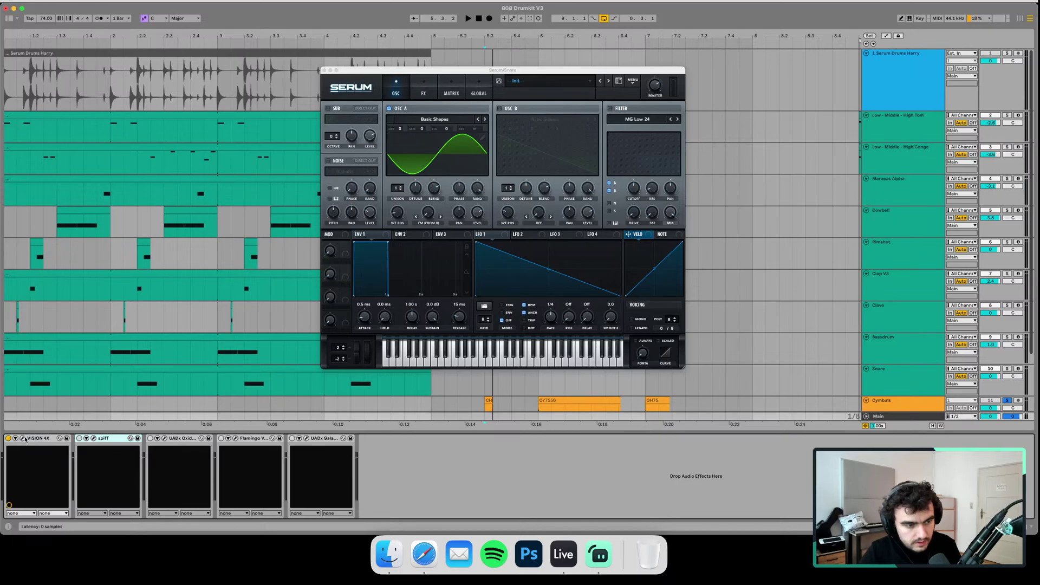
pyautogui.click(24, 439)
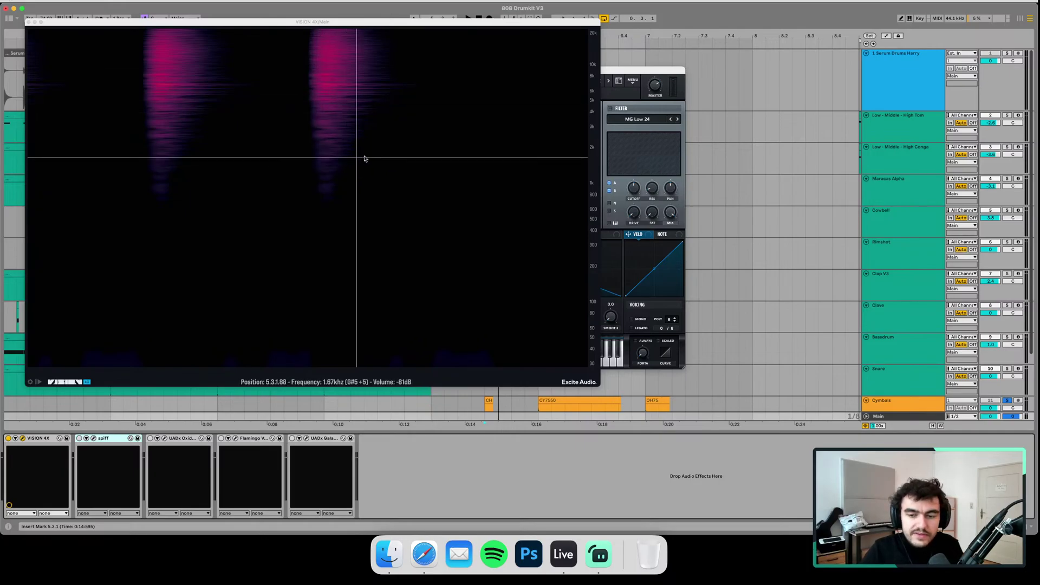
# - Solo the duplicated Snare track briefly, return the solo to Cymbals, and close the Serum window
pyautogui.scroll(-3, 923, 364)
pyautogui.scroll(1, 929, 365)
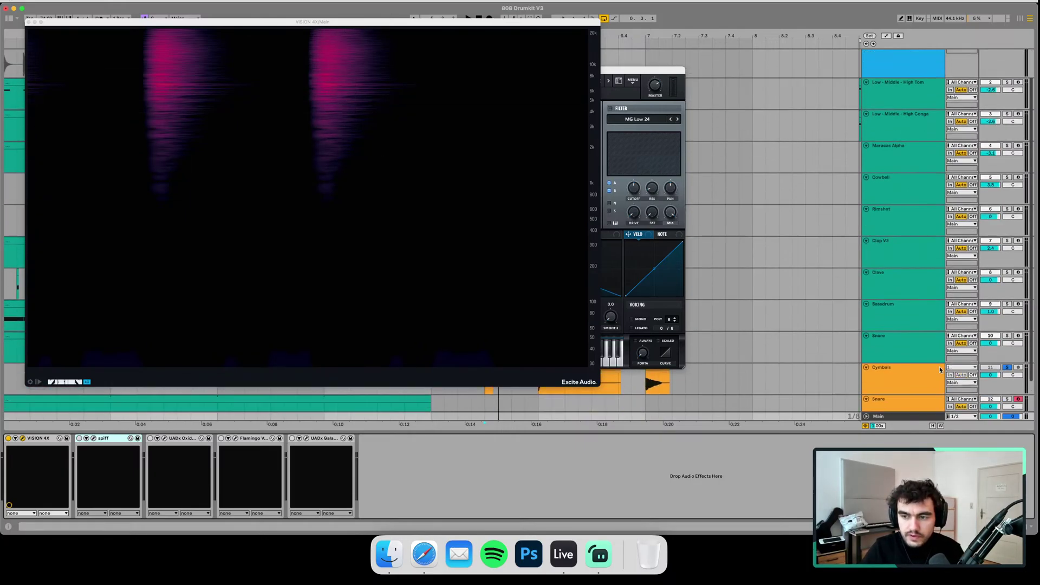
pyautogui.scroll(-1, 975, 347)
pyautogui.click(1006, 387)
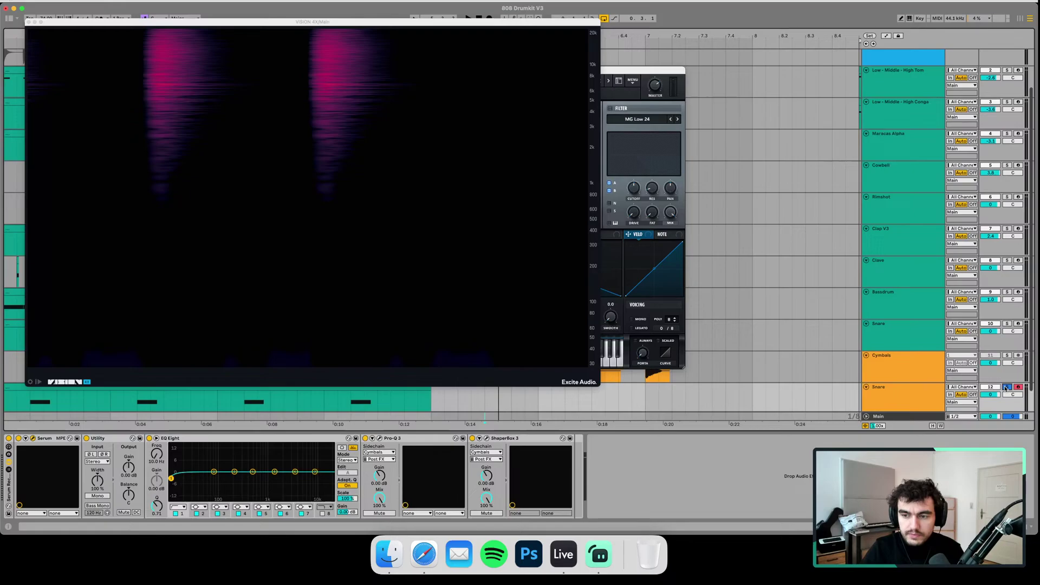
pyautogui.click(1006, 356)
pyautogui.click(653, 77)
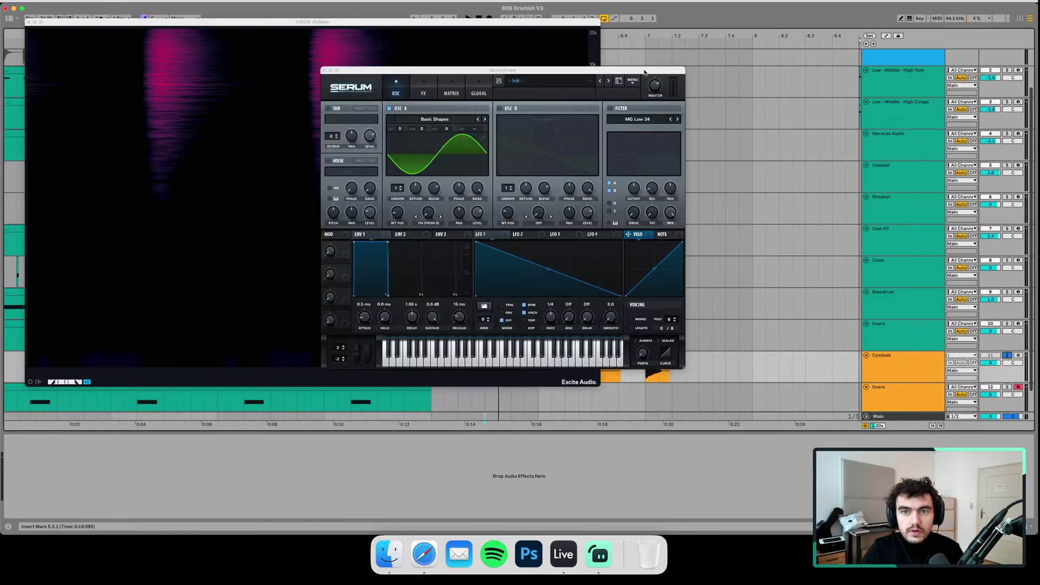
pyautogui.click(324, 70)
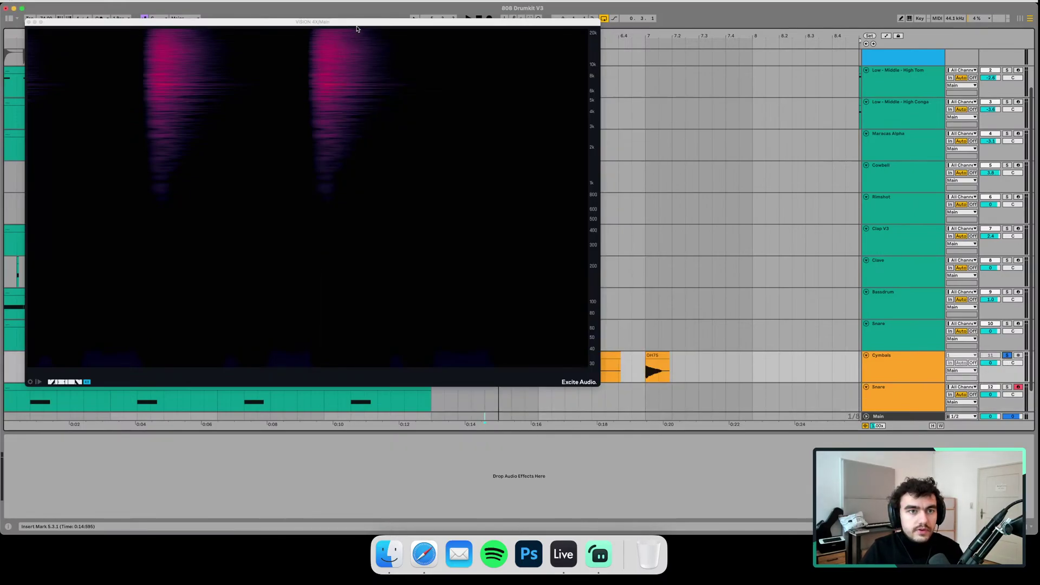
# - Shrink the VISION 4X window to uncover the clips, and play the cymbal, open hi-hat and closed hi-hat samples to view their spectrograms
pyautogui.moveTo(360, 23); pyautogui.dragTo(348, 24)
pyautogui.moveTo(590, 385); pyautogui.dragTo(407, 296)
pyautogui.click(534, 371)
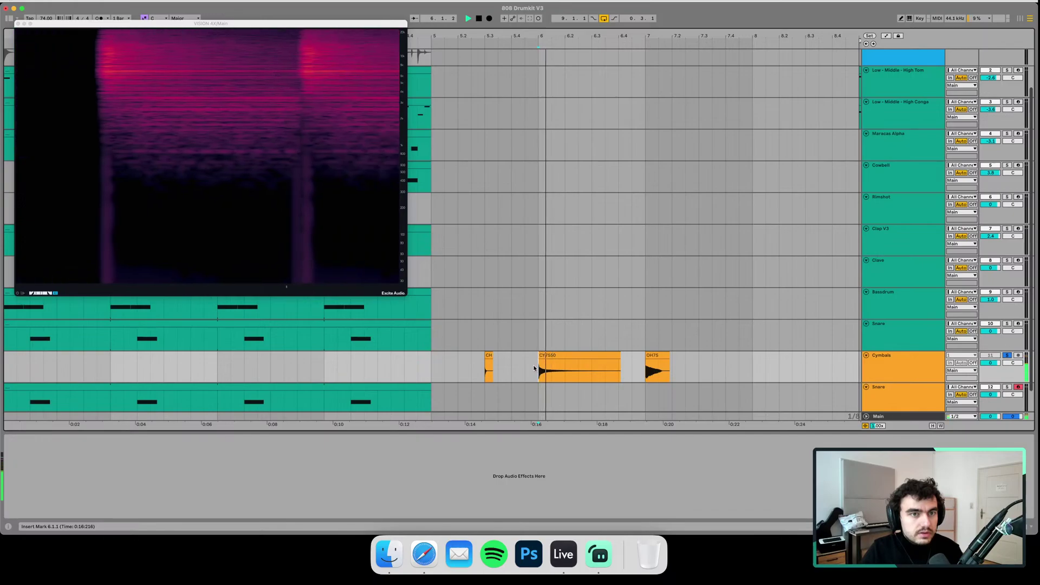
pyautogui.moveTo(200, 29); pyautogui.dragTo(334, 90)
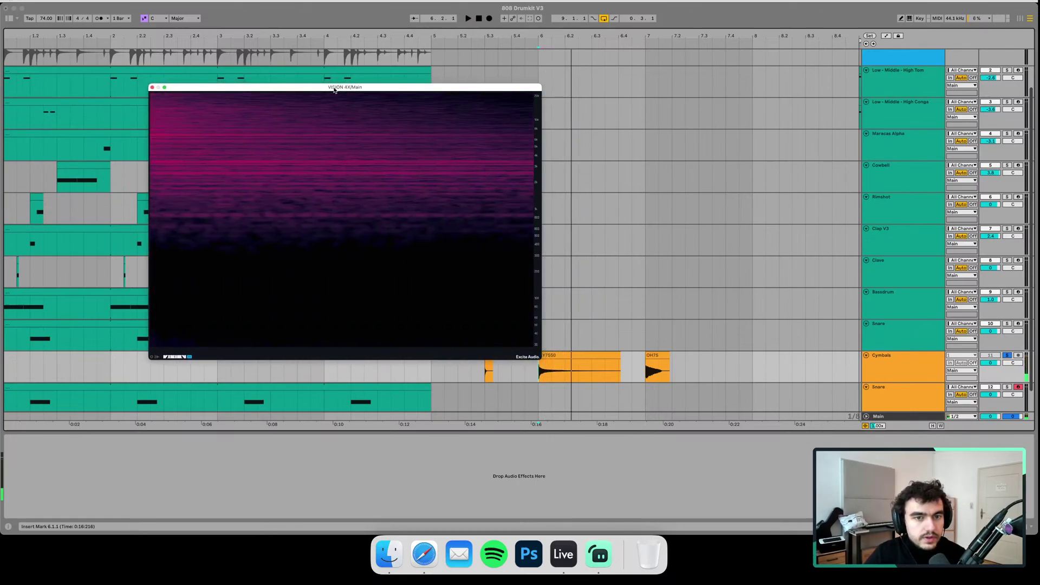
pyautogui.click(644, 359)
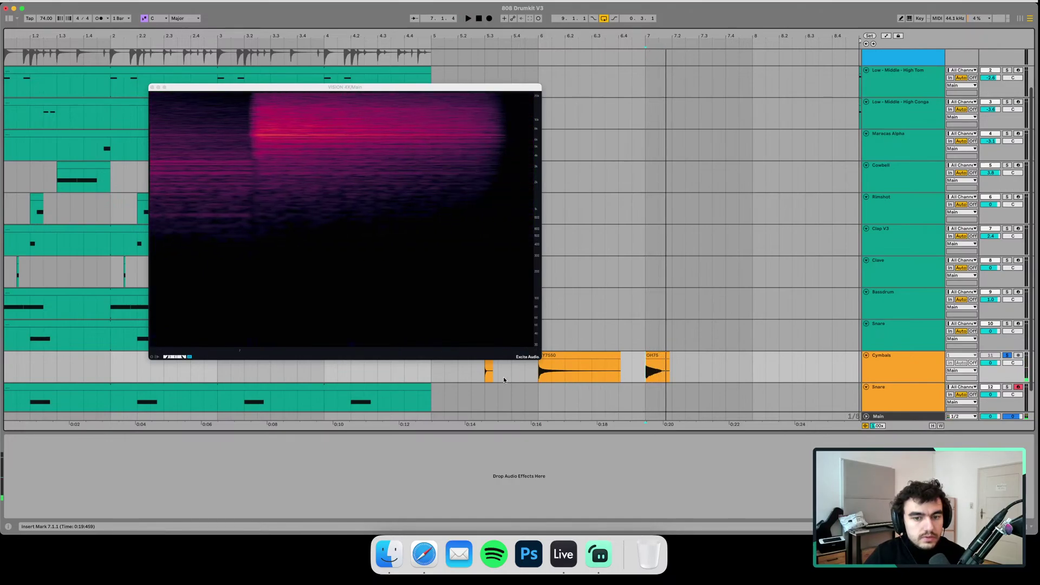
pyautogui.click(486, 375)
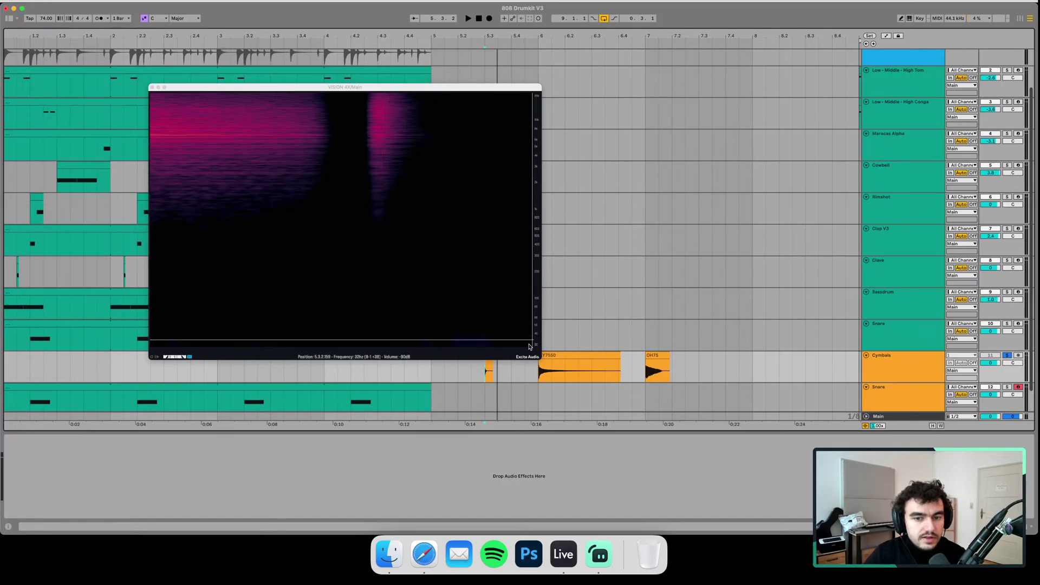
# - Move the cymbal clip to 7.3 and the OH75 open hi-hat clip to 5.3.3, and play the two hi-hats in succession
pyautogui.moveTo(601, 356); pyautogui.dragTo(762, 357)
pyautogui.moveTo(657, 356); pyautogui.dragTo(506, 371)
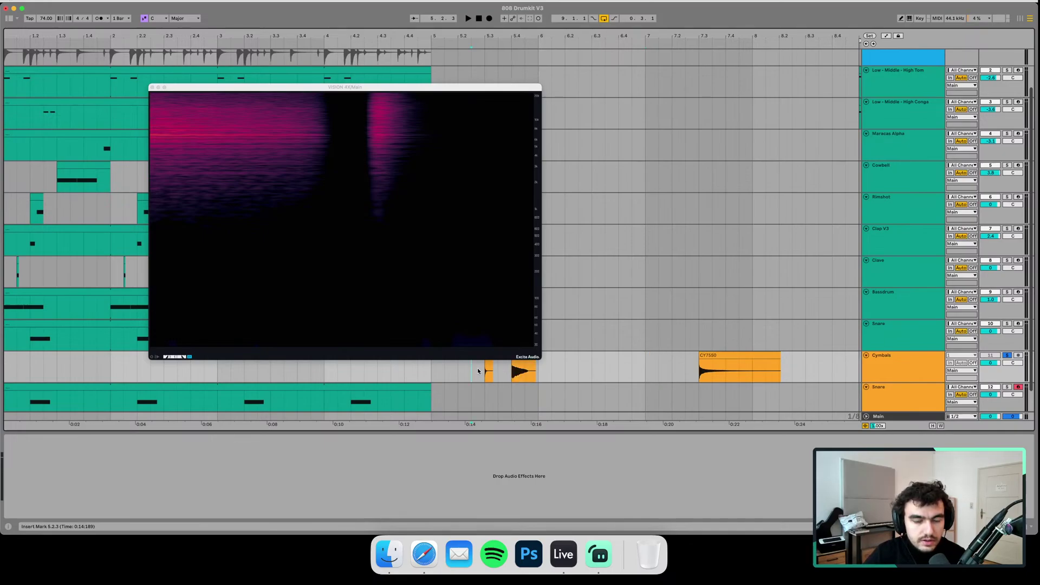
pyautogui.press('space')
pyautogui.moveTo(433, 87); pyautogui.dragTo(366, 33)
pyautogui.click(512, 362)
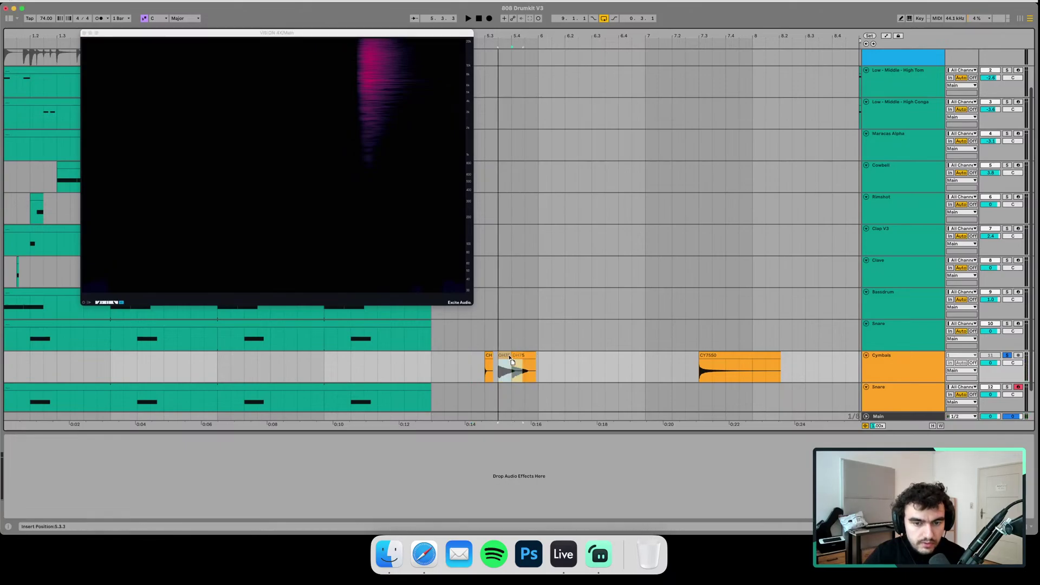
pyautogui.click(478, 367)
pyautogui.press('space')
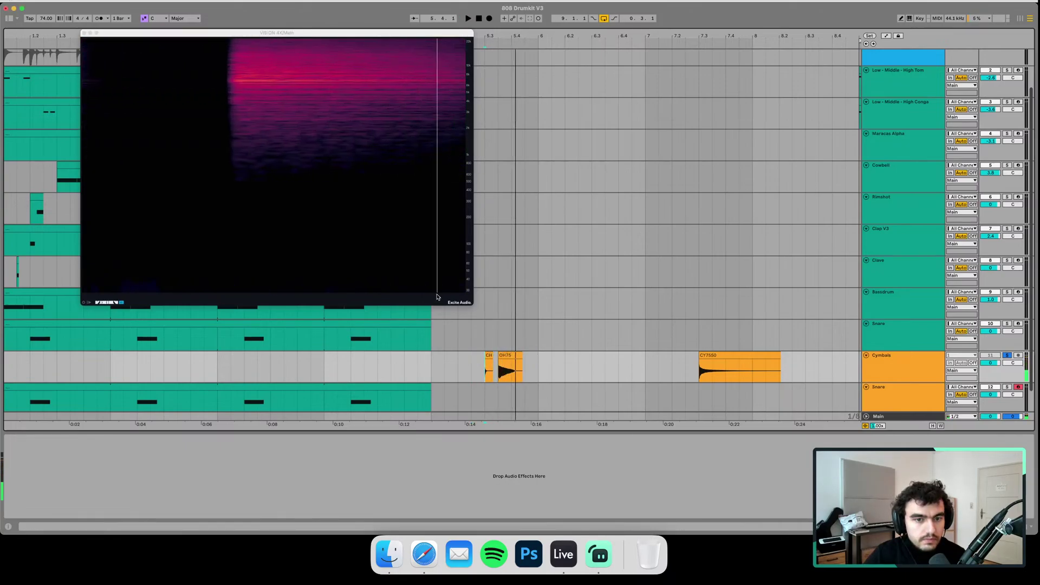
# - Set VISION 4X's time factor to 1/4, enlarge its window, and play both hi-hats to capture them in one spectrogram
pyautogui.click(84, 303)
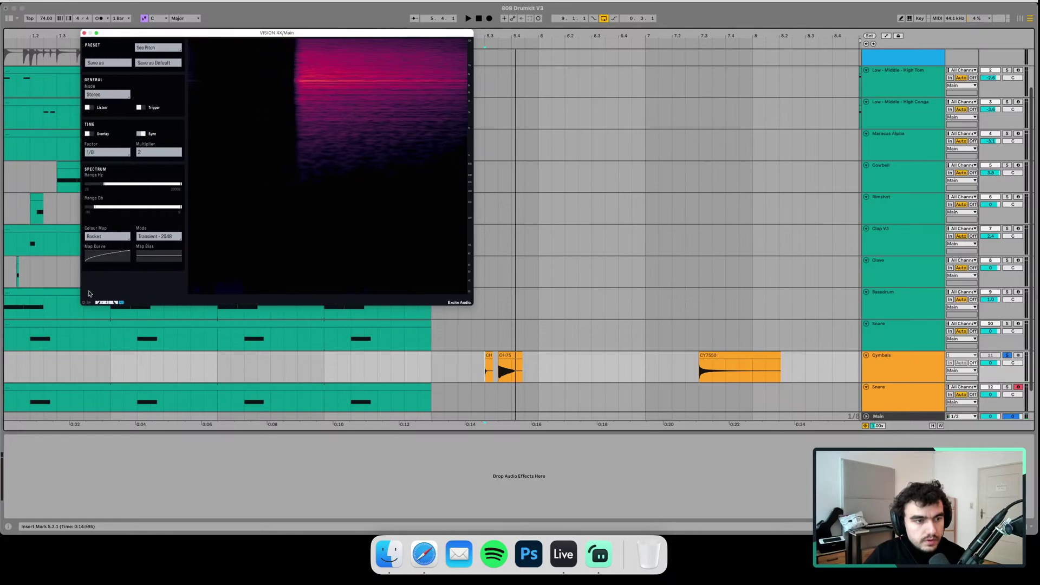
pyautogui.click(115, 153)
pyautogui.click(117, 187)
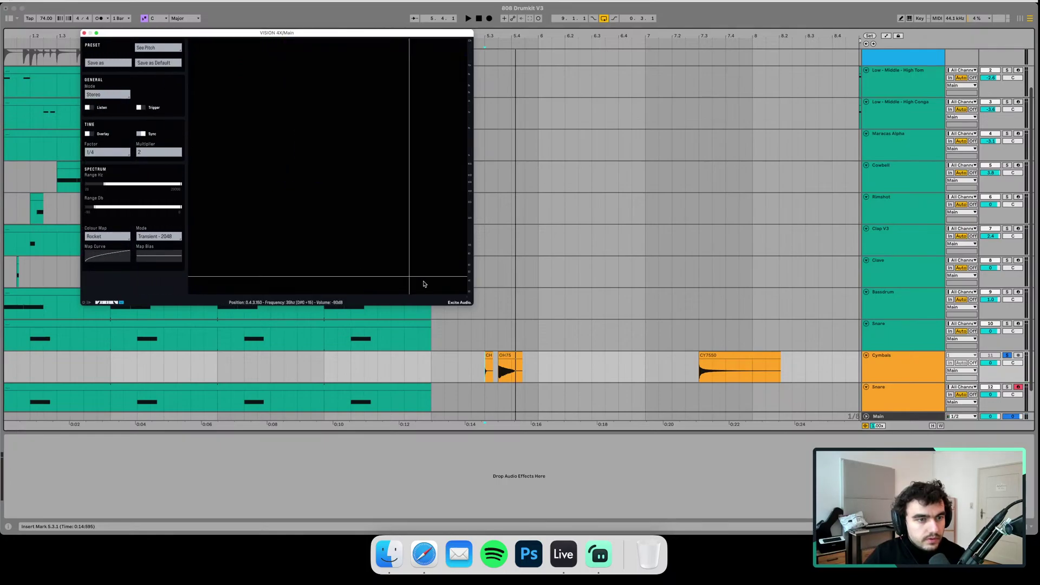
pyautogui.moveTo(470, 304); pyautogui.dragTo(602, 339)
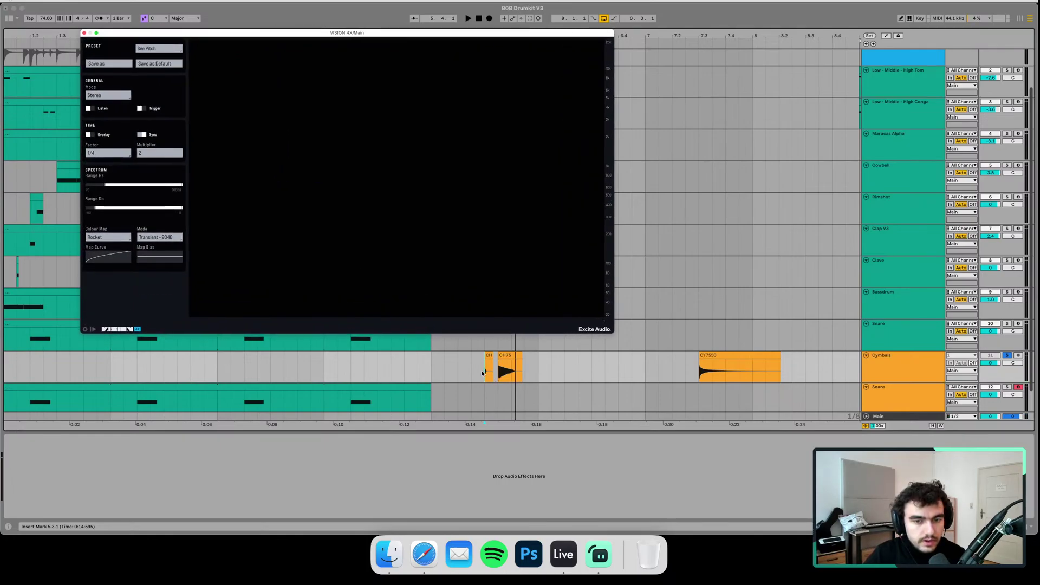
pyautogui.click(482, 373)
pyautogui.press('space')
pyautogui.press('space')
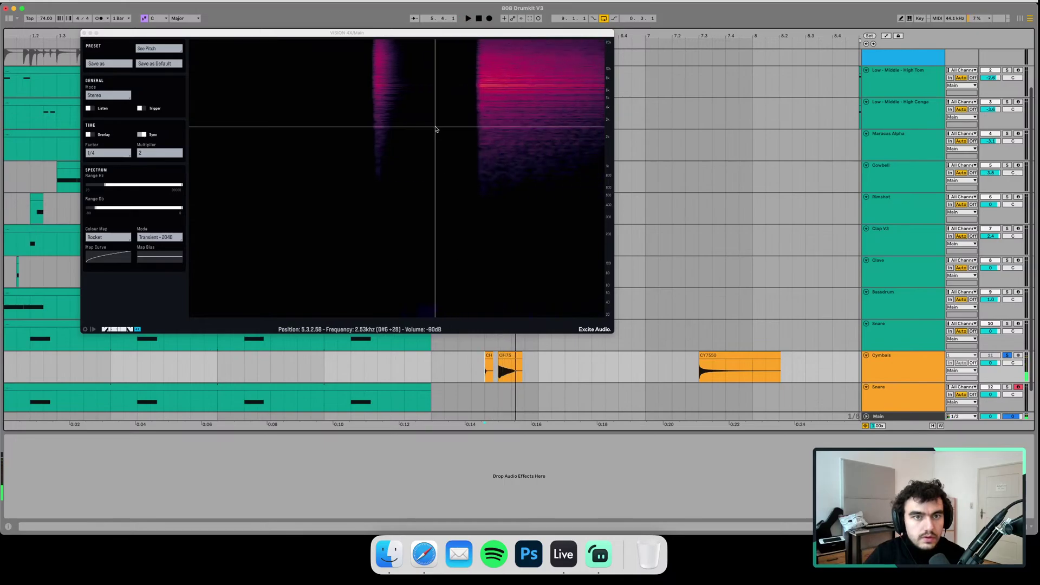
pyautogui.moveTo(610, 332); pyautogui.dragTo(802, 437)
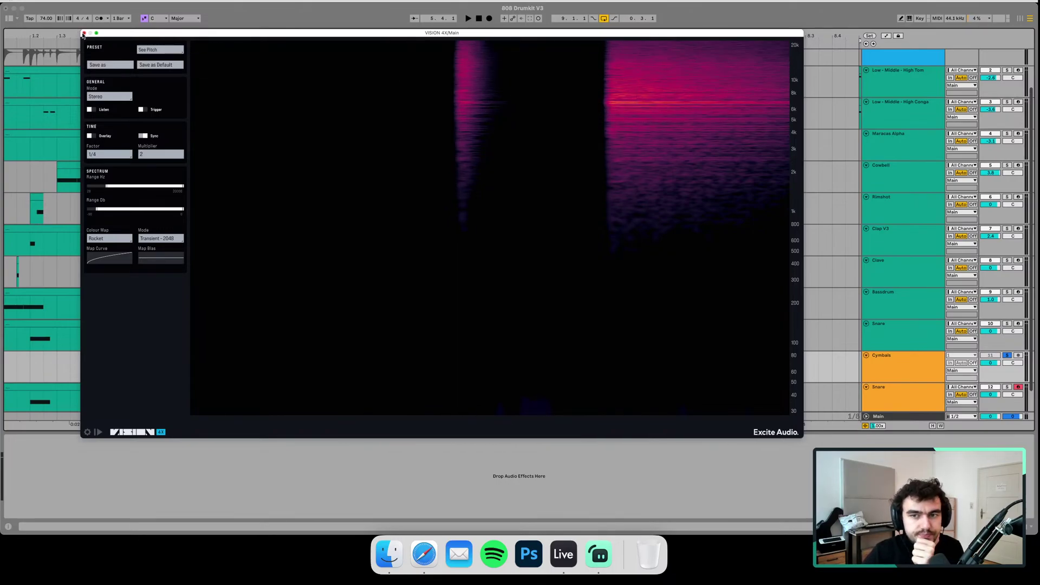
# - Play the cymbal sample from 7.3 and examine its frequency bands beside the hi-hats in the VISION 4X spectrogram
pyautogui.moveTo(211, 40); pyautogui.dragTo(51, 51)
pyautogui.click(701, 369)
pyautogui.press('space')
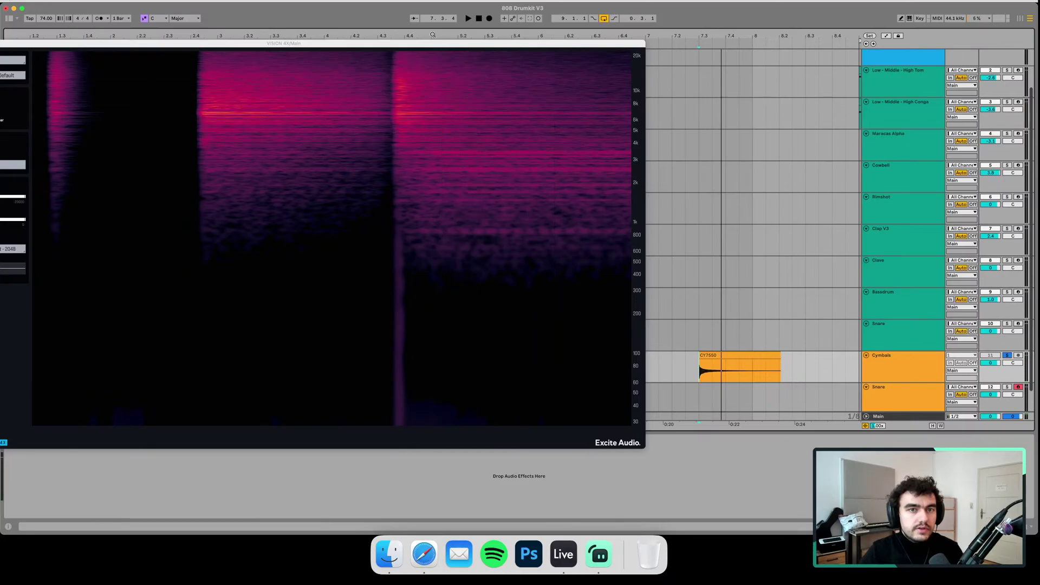
pyautogui.moveTo(425, 45); pyautogui.dragTo(549, 54)
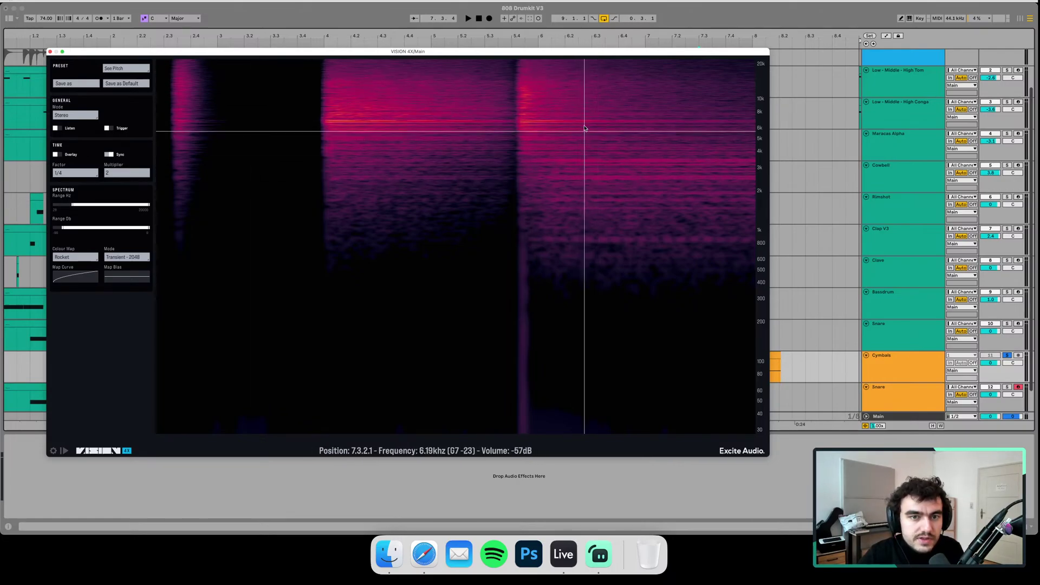
pyautogui.scroll(5, 557, 123)
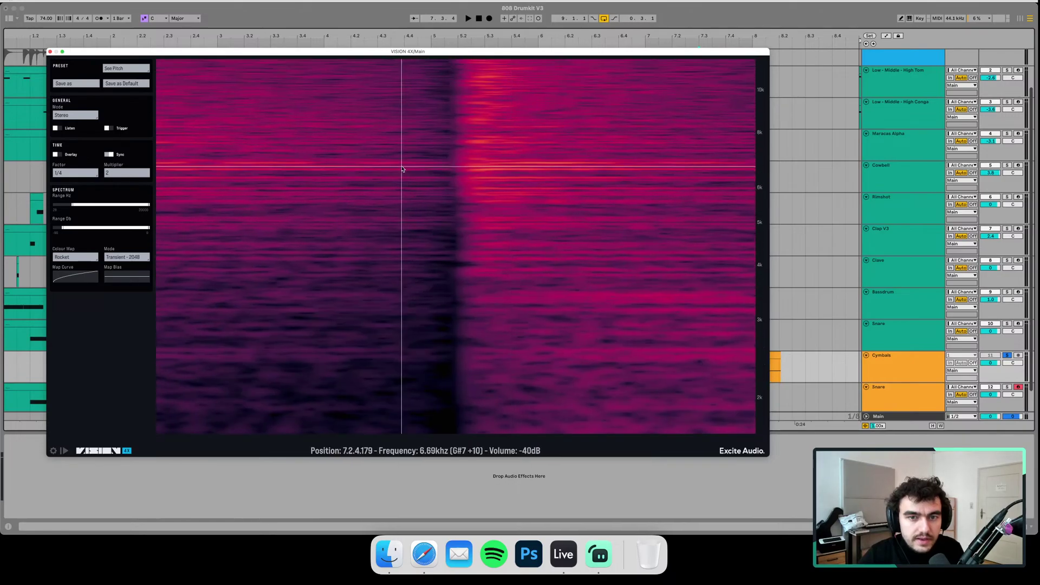
pyautogui.moveTo(553, 281); pyautogui.dragTo(509, 87)
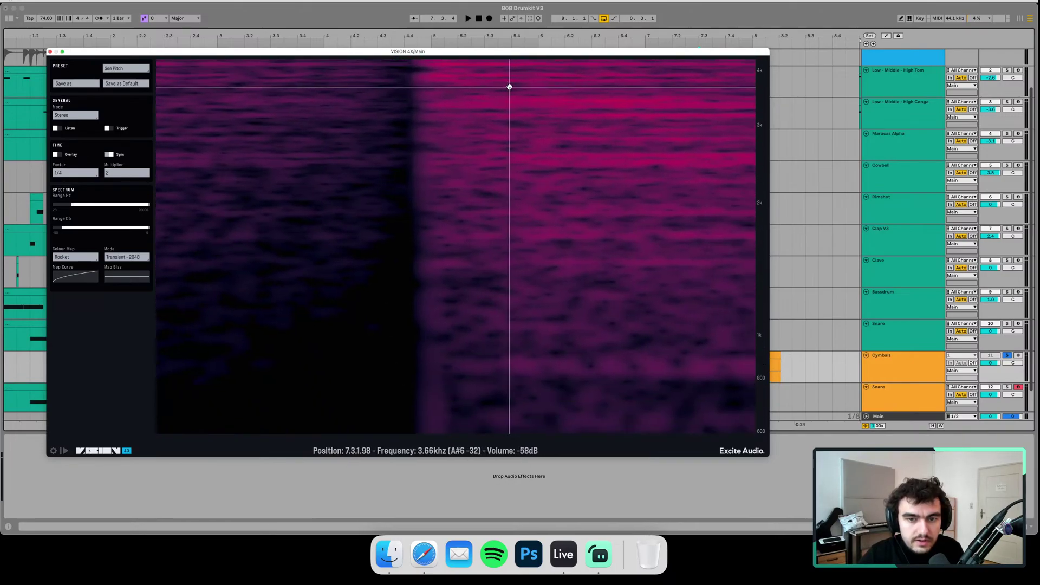
pyautogui.scroll(-6, 543, 205)
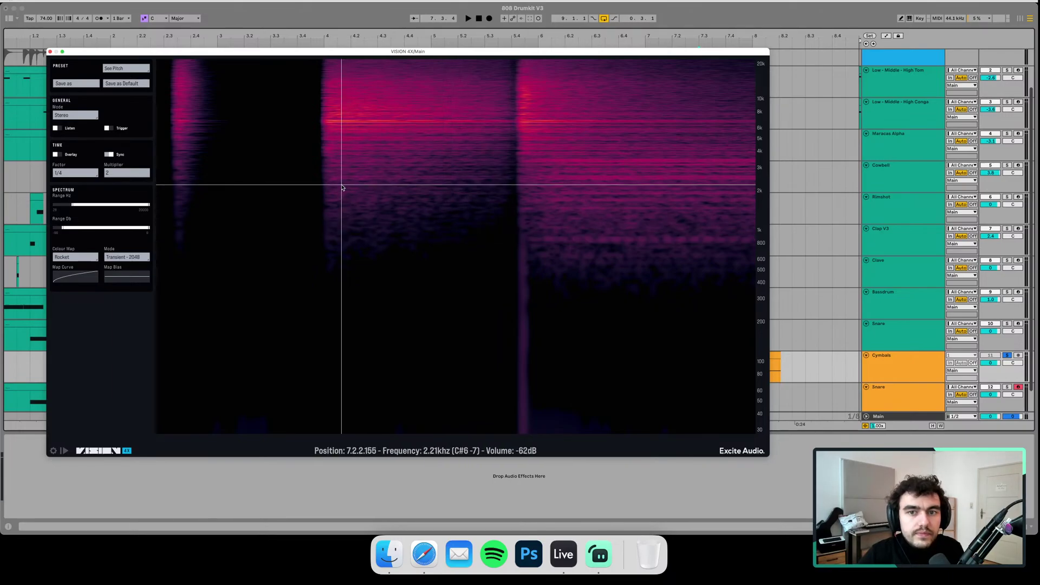
# - Close VISION 4X, open Pro-Q 3 on the duplicated Snare track, and play the cymbal to view its sidechain spectrum
pyautogui.click(50, 52)
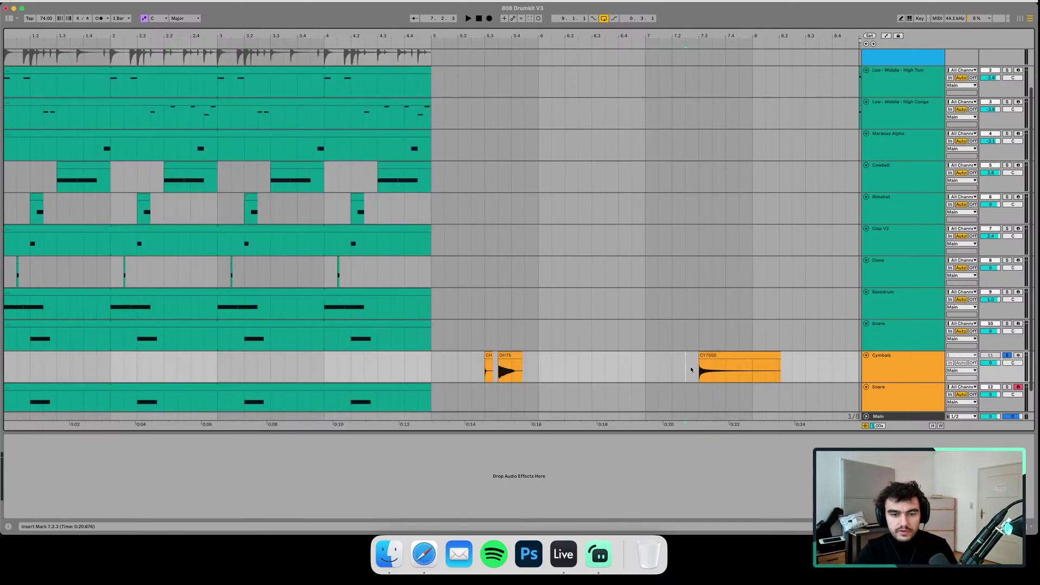
pyautogui.press('space')
pyautogui.click(884, 401)
pyautogui.scroll(-1, 884, 401)
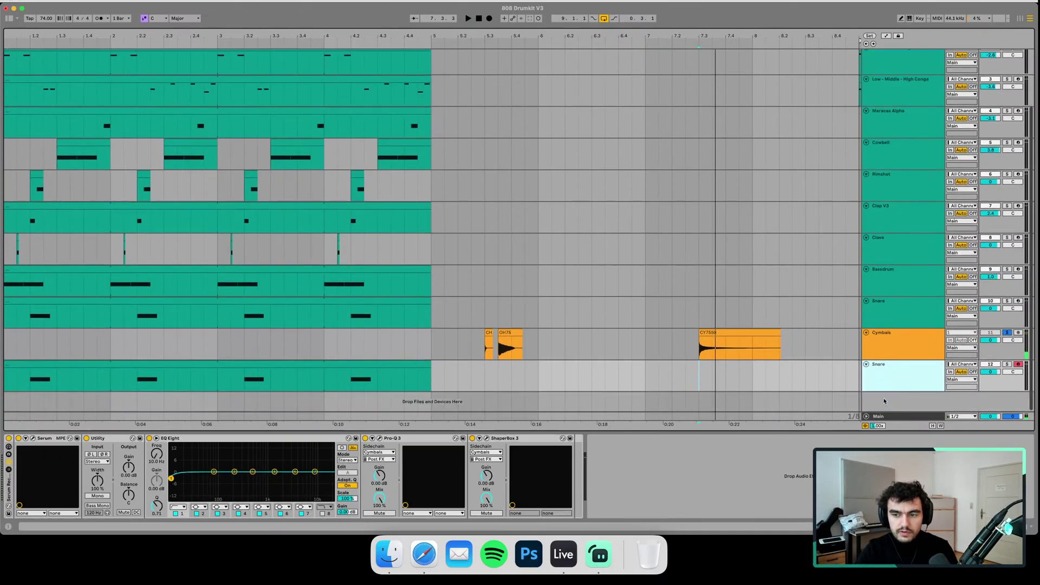
pyautogui.click(380, 439)
pyautogui.press('space')
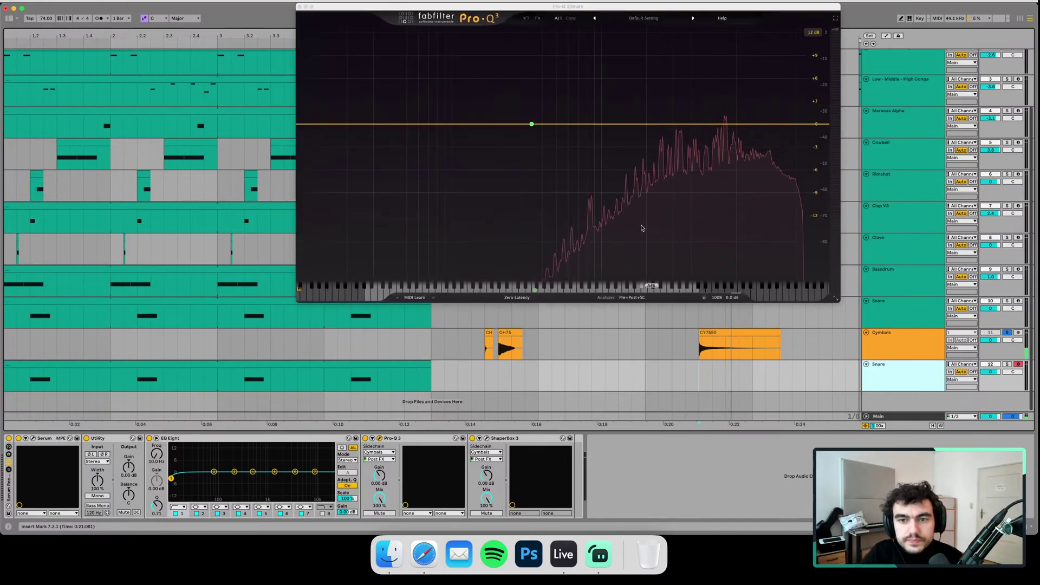
# - Set the Pro-Q 3 analyzer speed to Slow and replay the cymbal sample
pyautogui.click(630, 297)
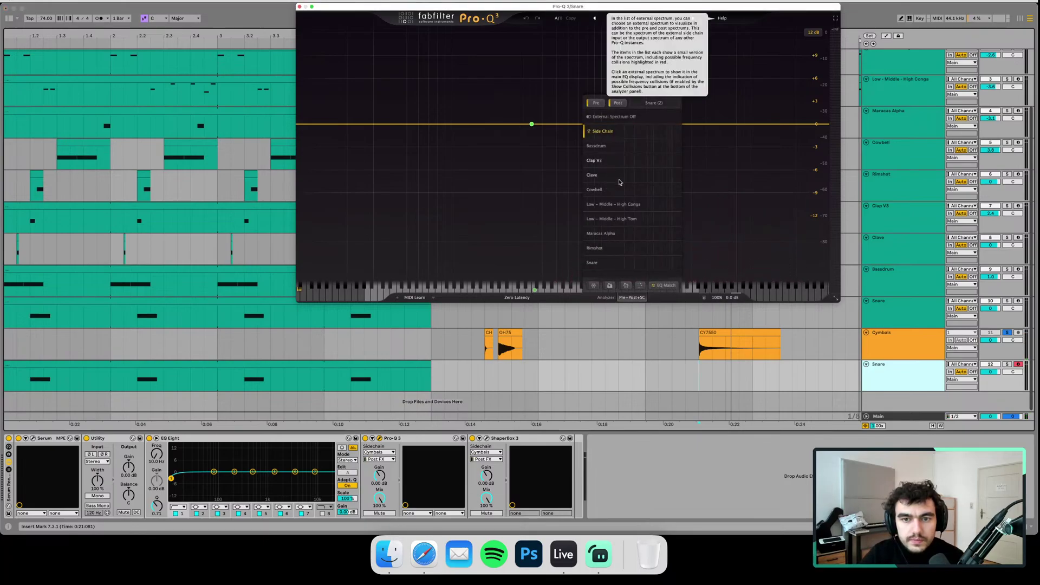
pyautogui.click(640, 286)
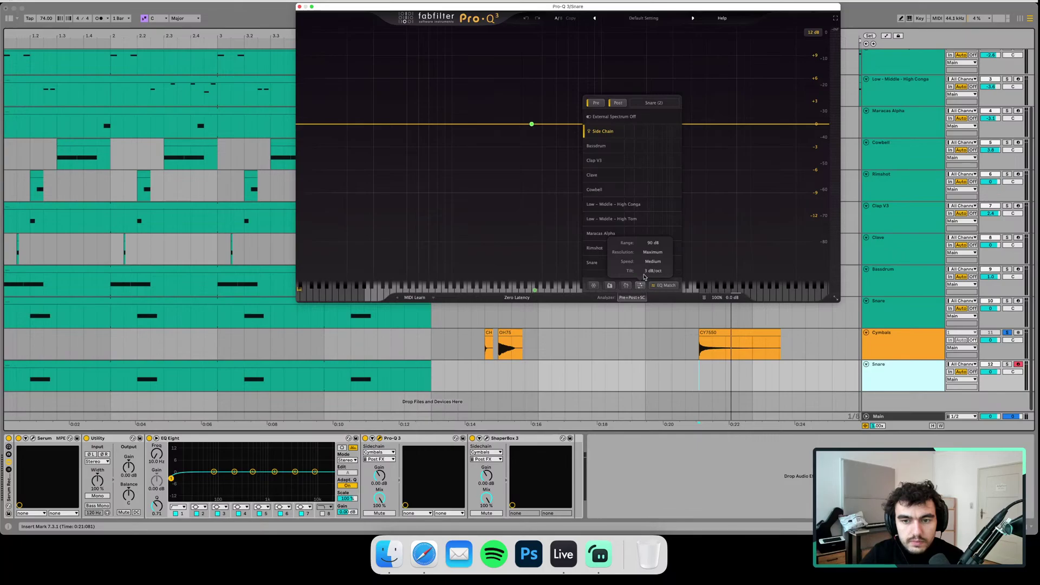
pyautogui.click(653, 261)
pyautogui.click(657, 281)
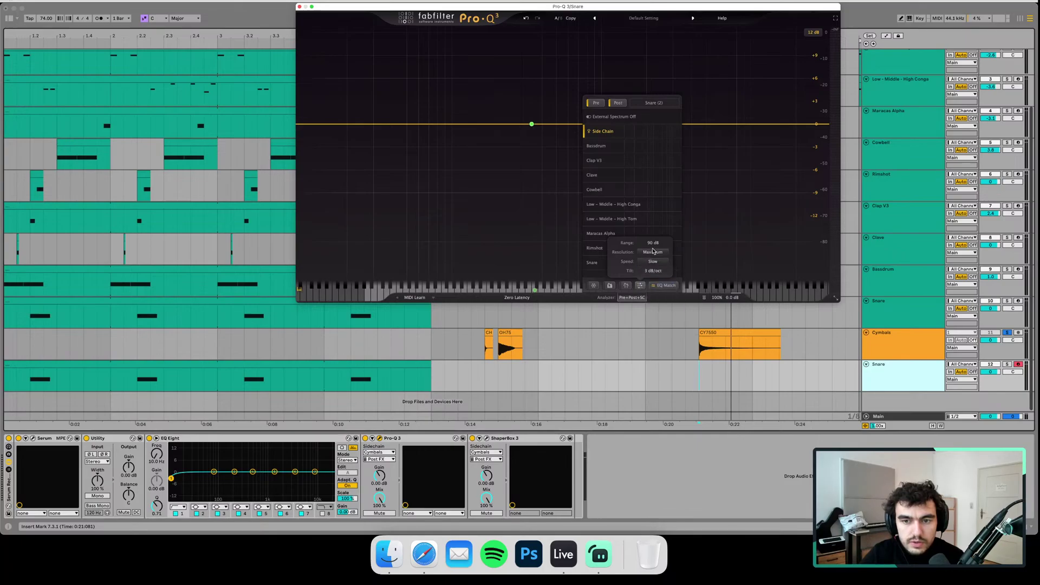
pyautogui.click(638, 298)
pyautogui.press('space')
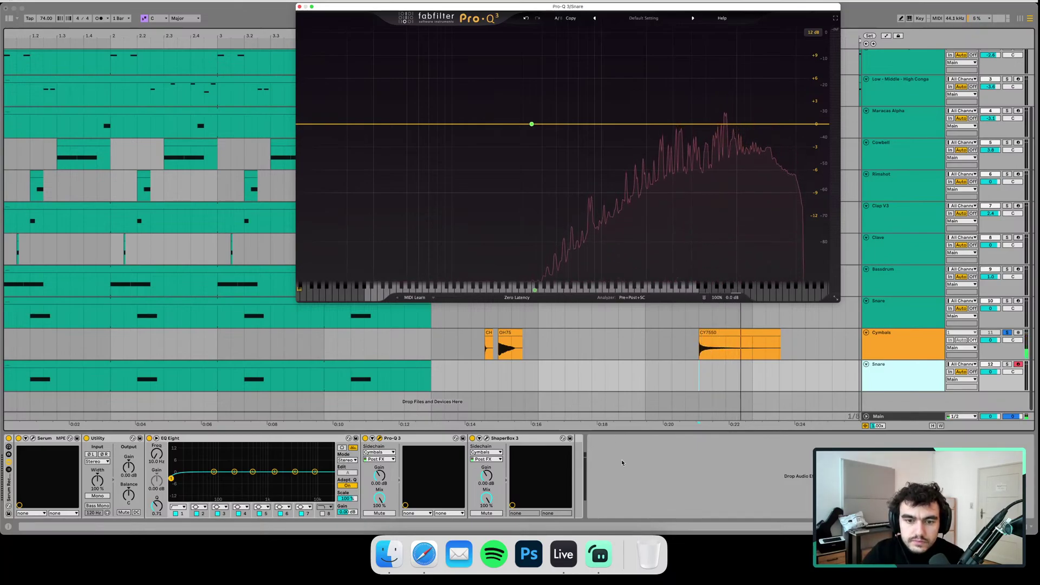
# - Play the open hi-hat, closed hi-hat and cymbal samples alternately and compare their spectra in Pro-Q 3
pyautogui.click(497, 355)
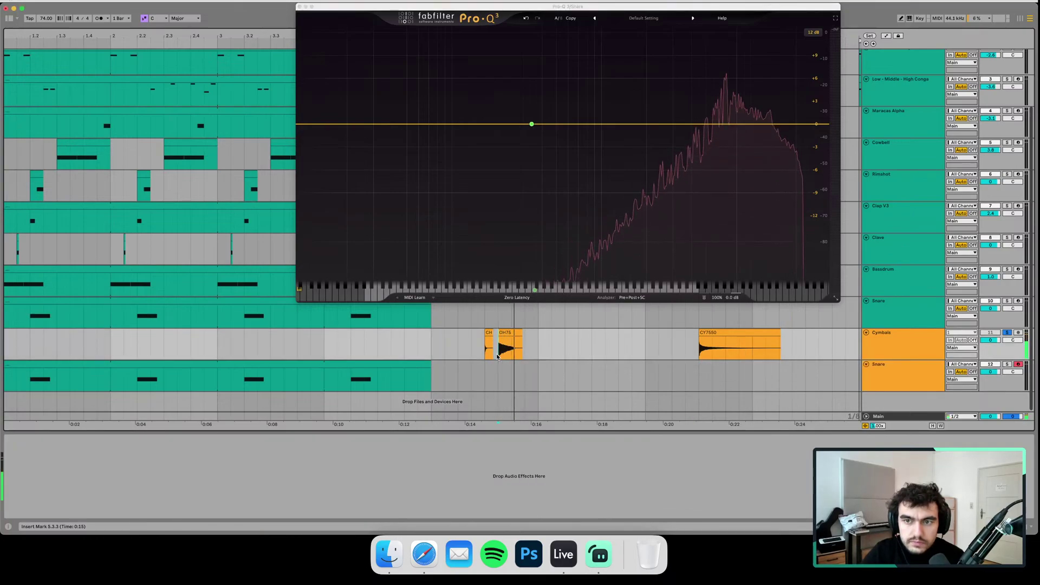
pyautogui.click(476, 354)
pyautogui.press('space')
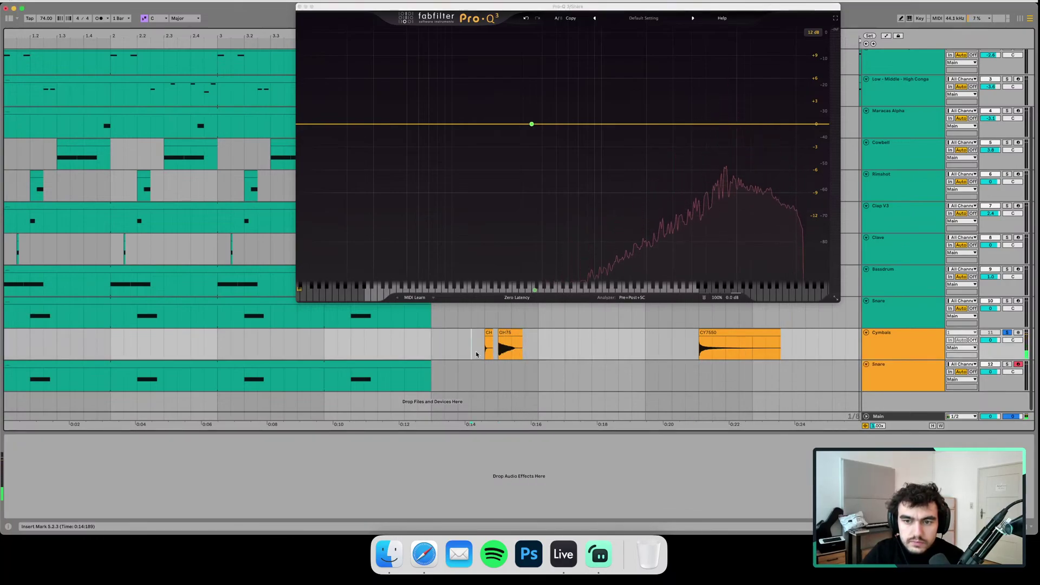
pyautogui.press('space')
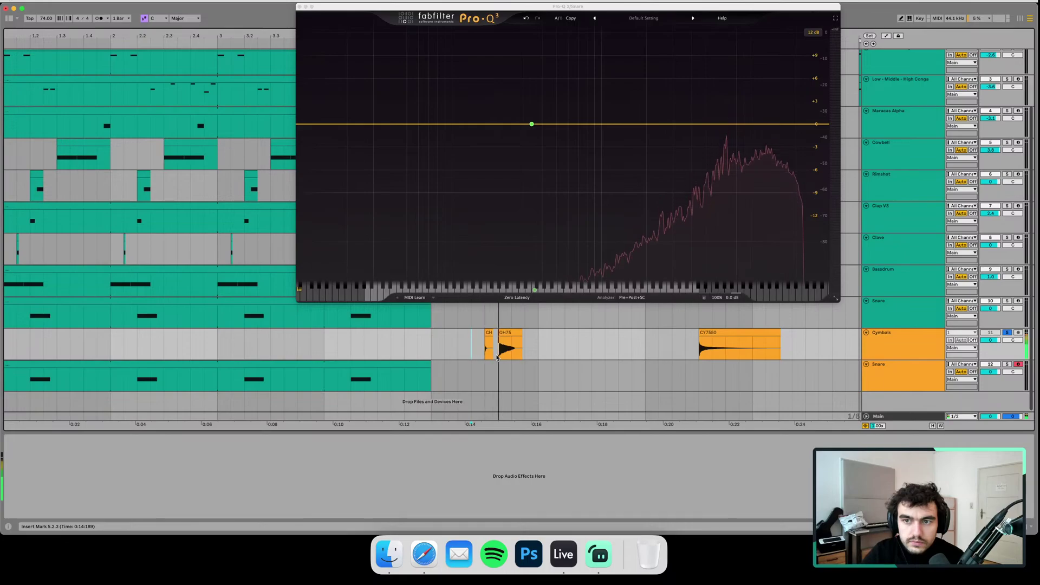
pyautogui.click(501, 355)
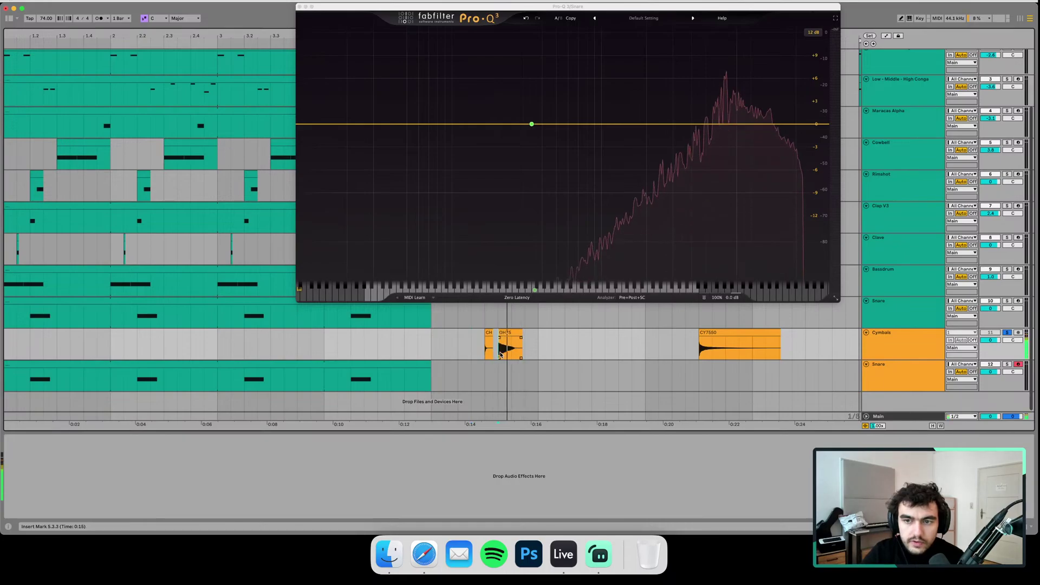
pyautogui.click(480, 354)
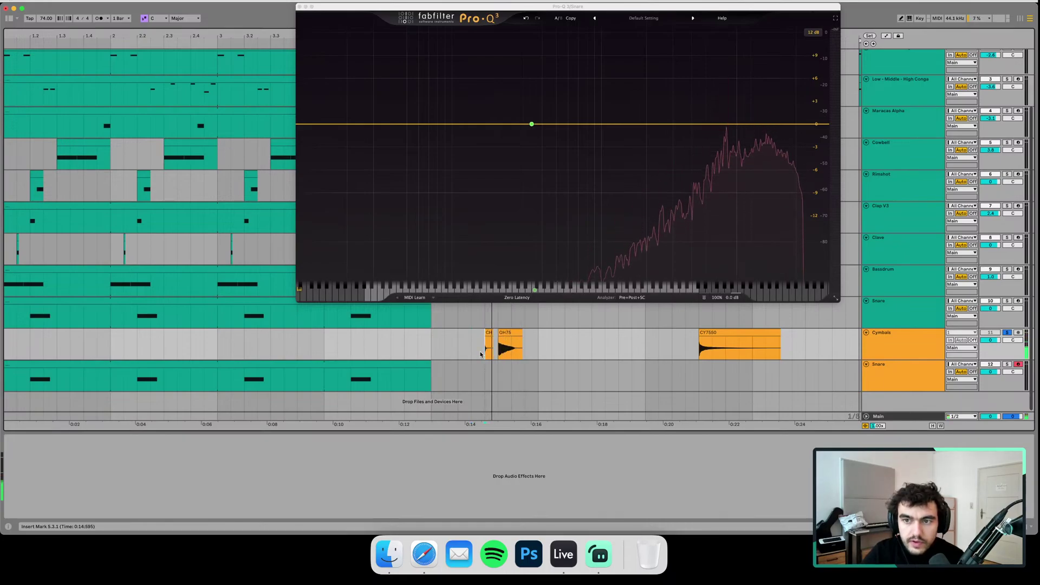
pyautogui.click(498, 355)
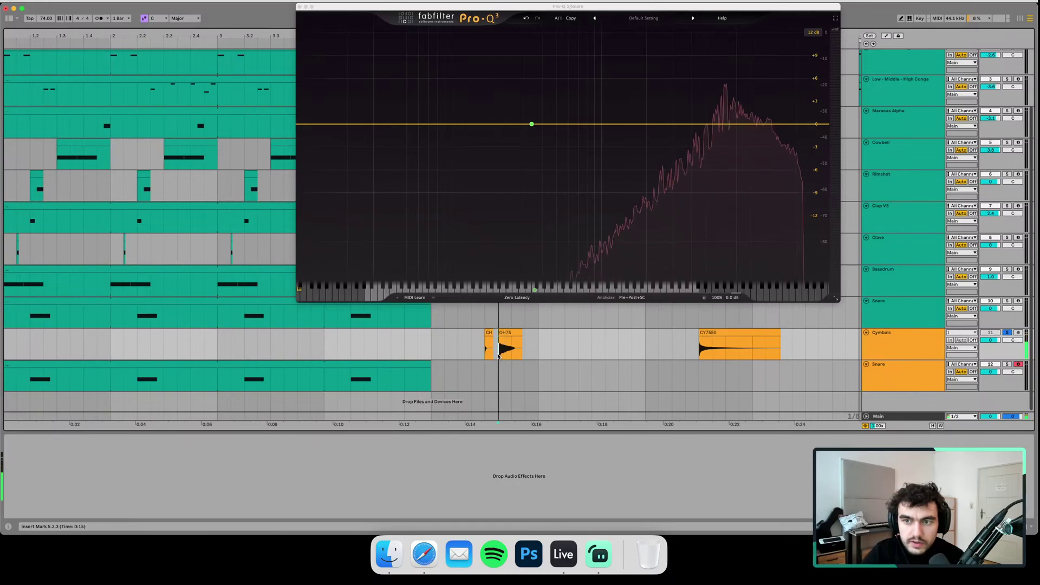
pyautogui.click(700, 349)
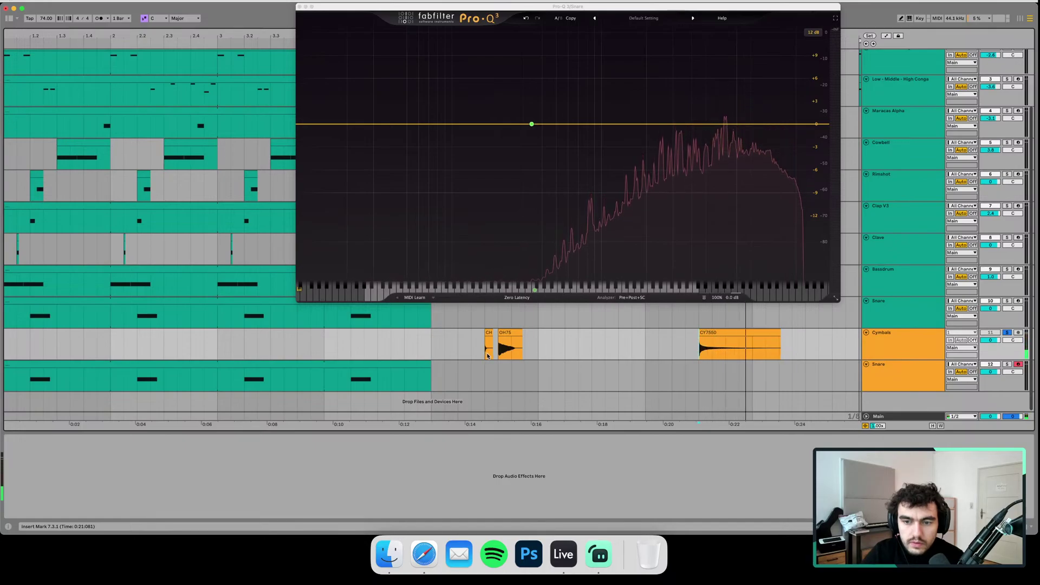
pyautogui.click(496, 353)
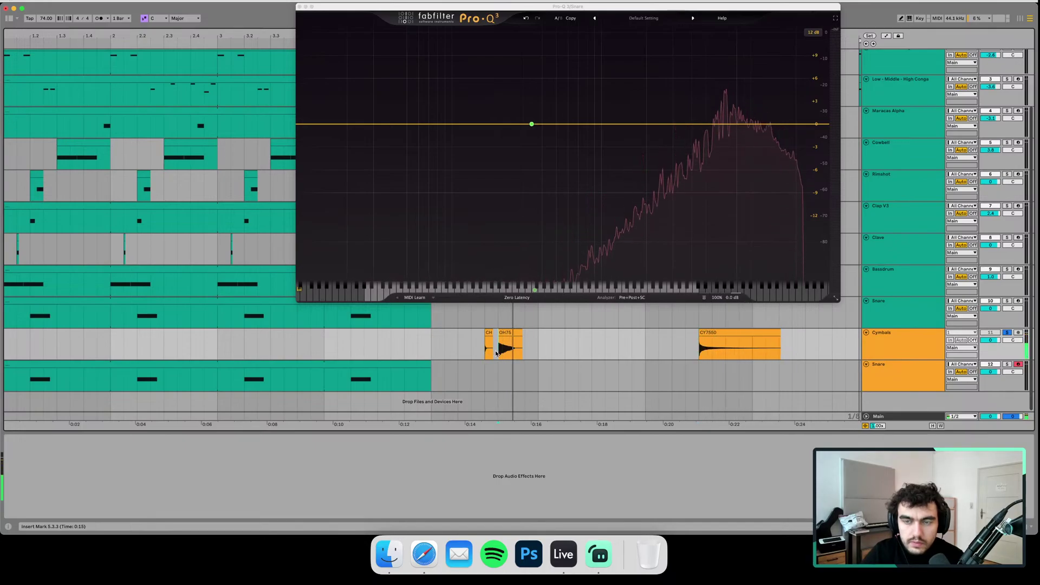
# - Switch to Safari, search the web for "808 service manual", allow Google's location request, and open the Roland TR-808 Service Manual result
pyautogui.click(433, 550)
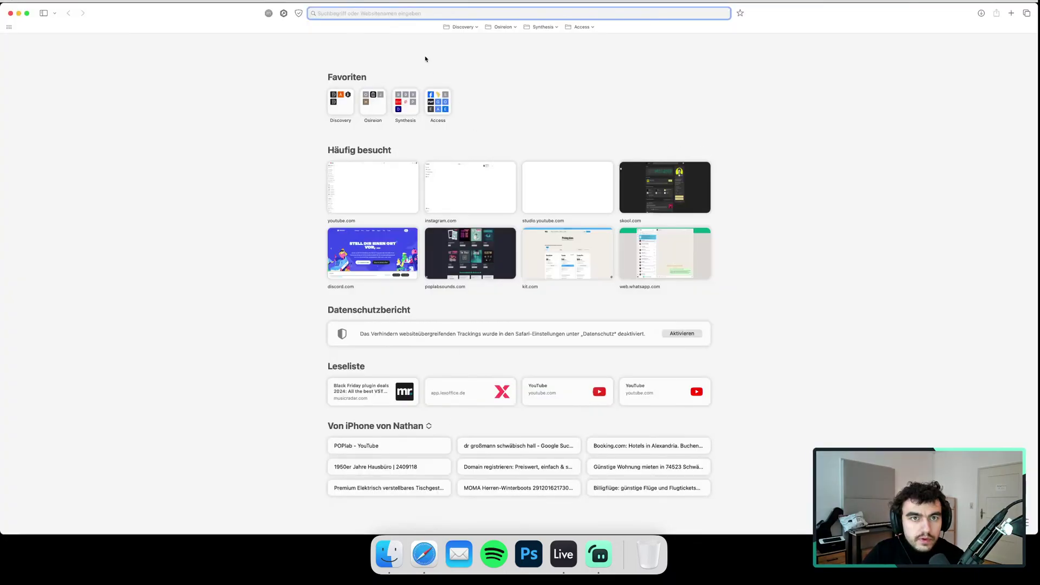
pyautogui.write('808  ser')
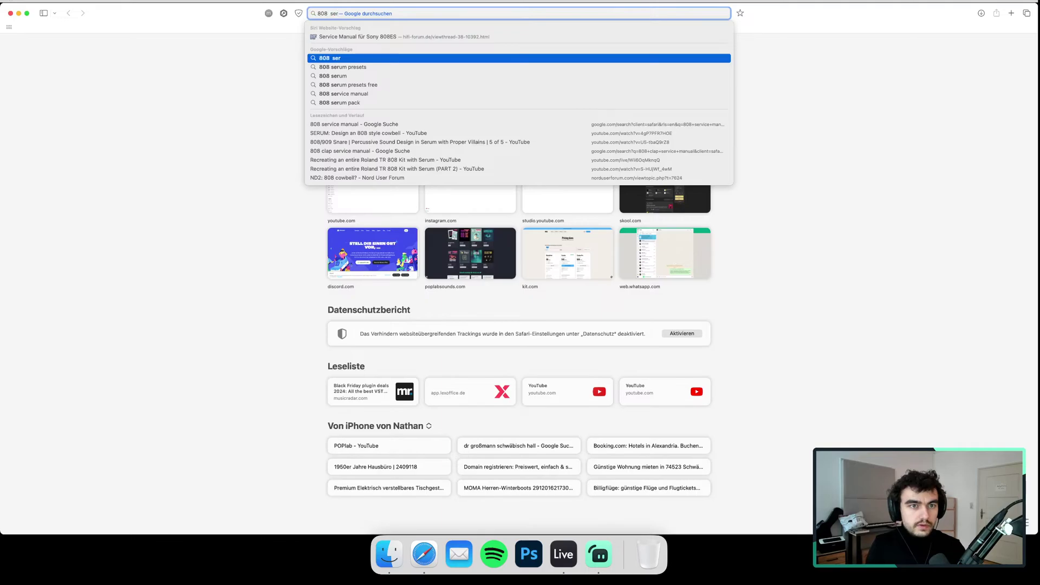
pyautogui.write('vice manual')
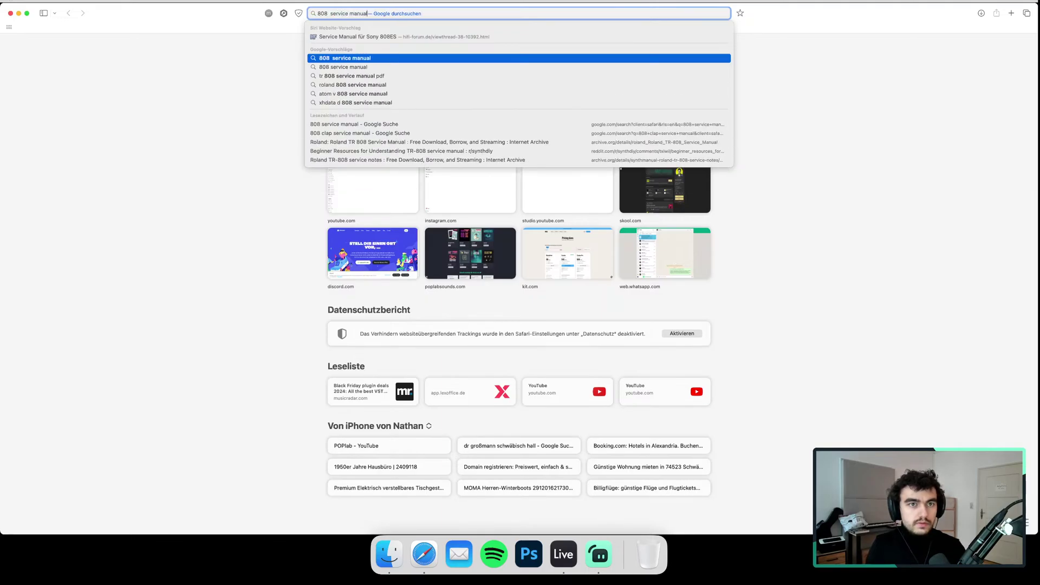
pyautogui.press('Return')
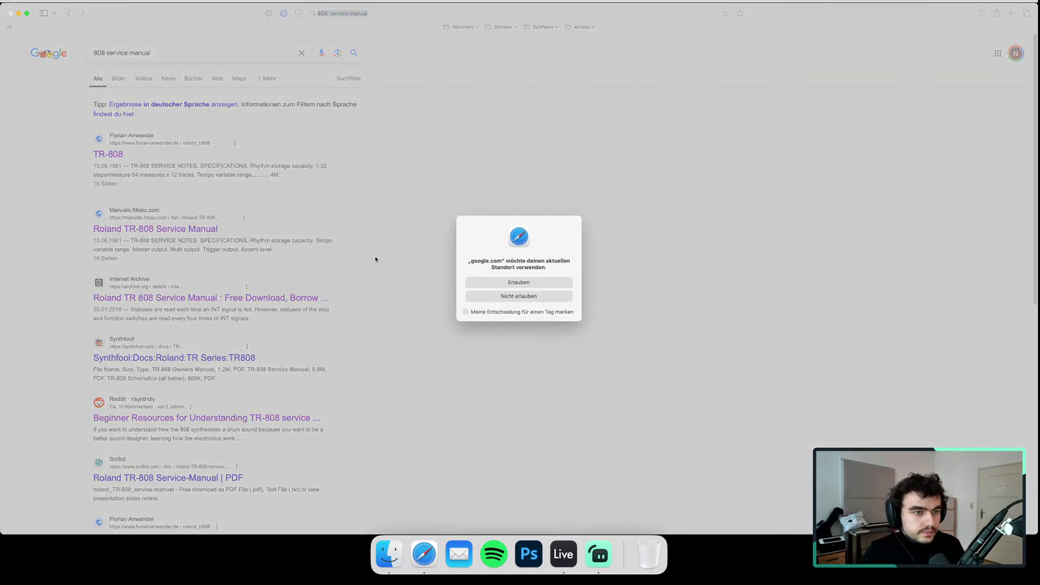
pyautogui.click(551, 284)
pyautogui.click(163, 229)
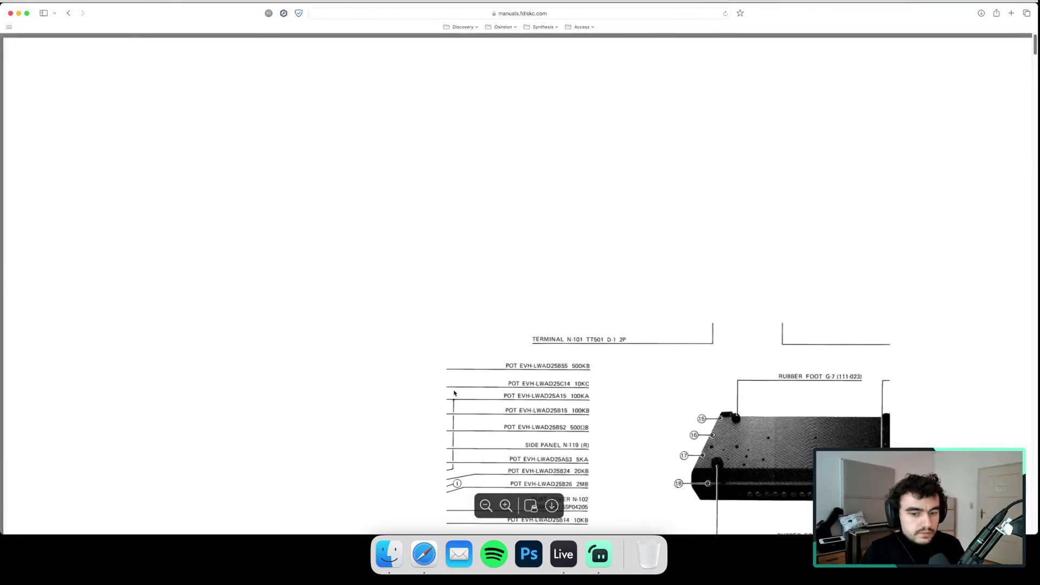
# - Find the CY, OH and CH sound generator descriptions in the TR-808 manual and read how their sources and filters work
pyautogui.scroll(-20, 453, 378)
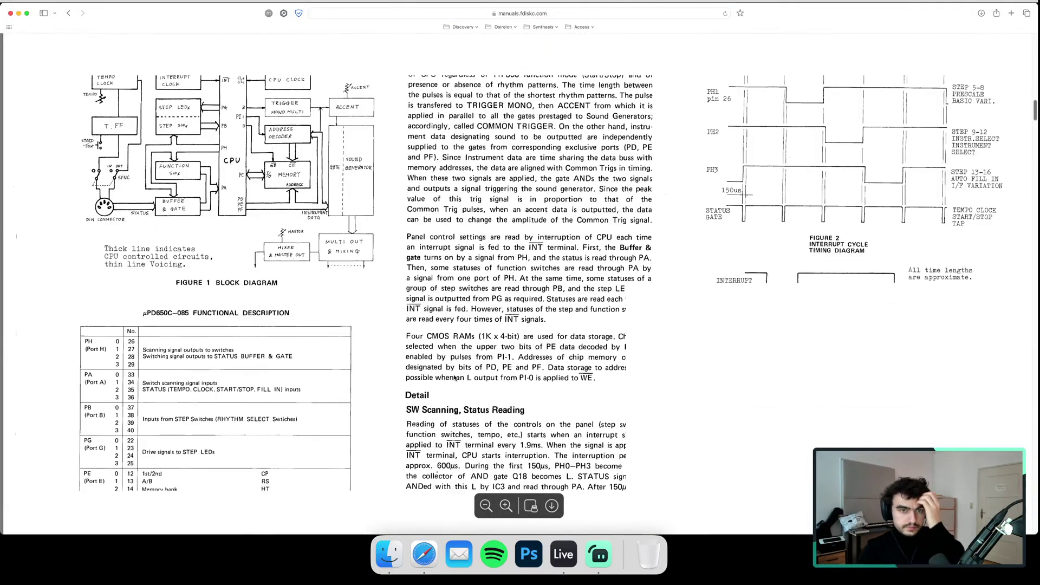
pyautogui.scroll(-20, 453, 377)
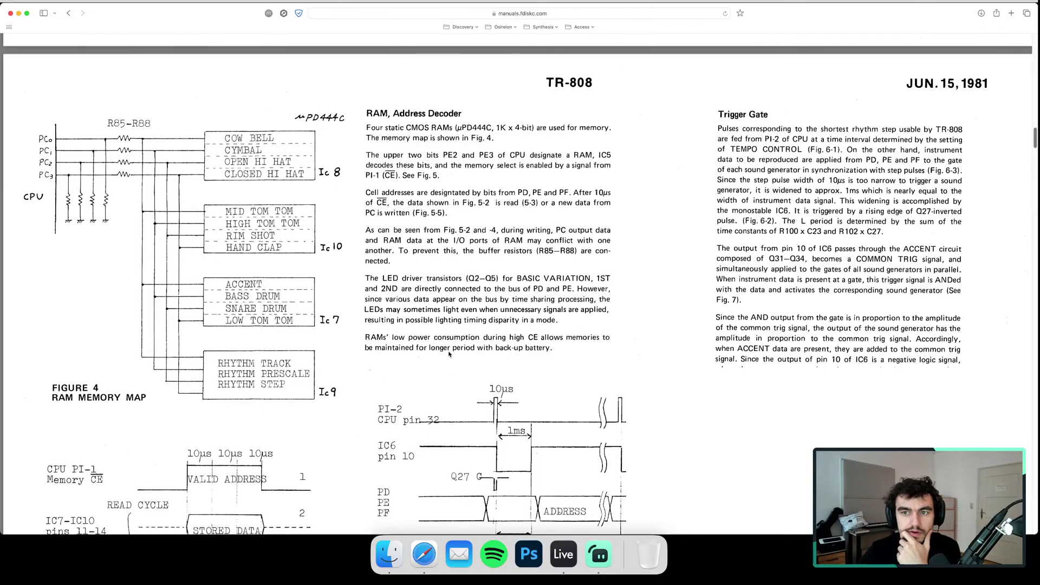
pyautogui.scroll(-20, 448, 354)
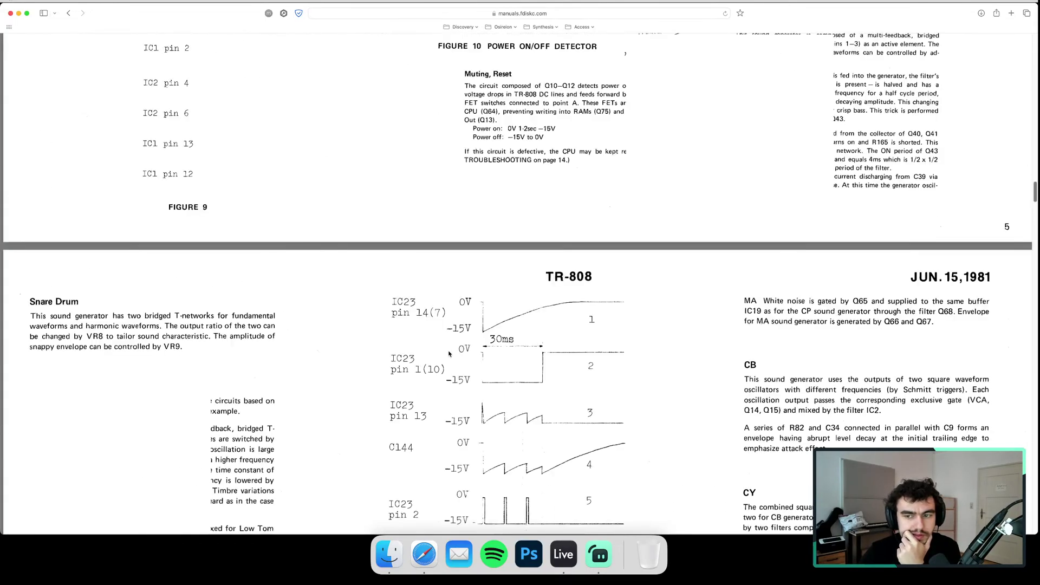
pyautogui.scroll(-3, 512, 293)
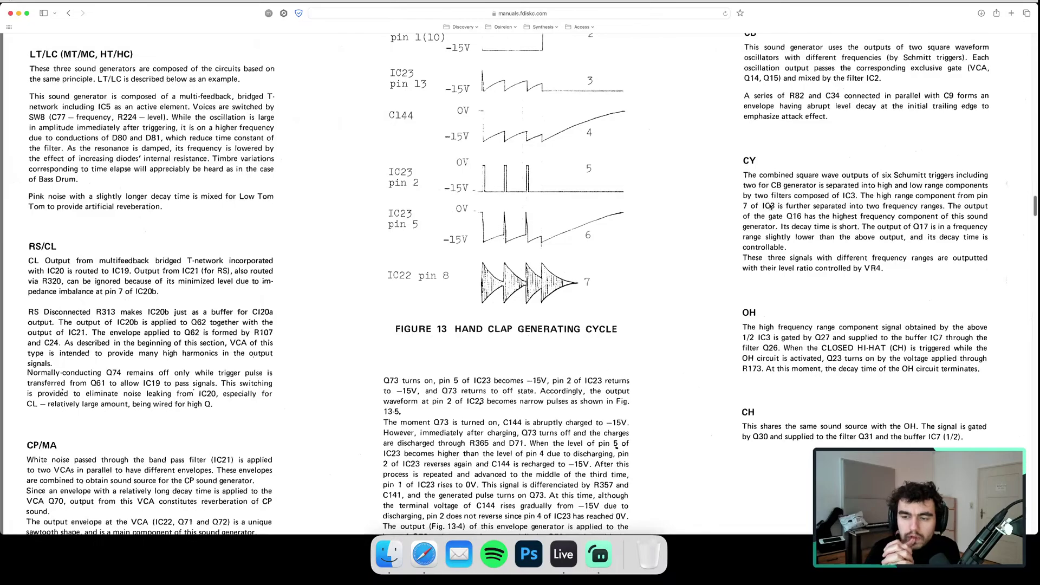
# - Examine the manual's voicing board block diagram for the cymbal and hi-hat signal paths and cross-check it with the written descriptions
pyautogui.scroll(-20, 528, 219)
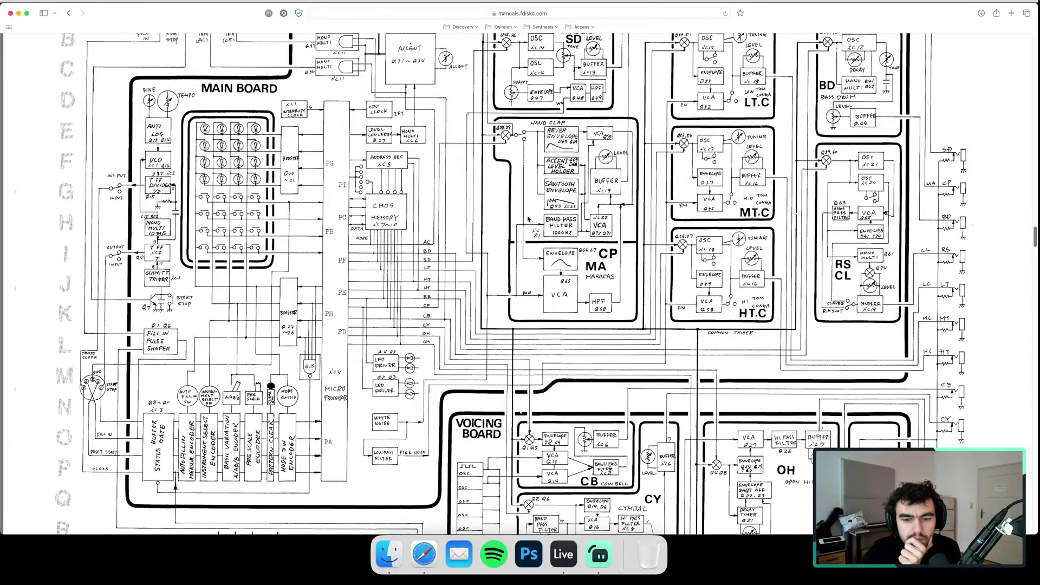
pyautogui.scroll(-5, 529, 218)
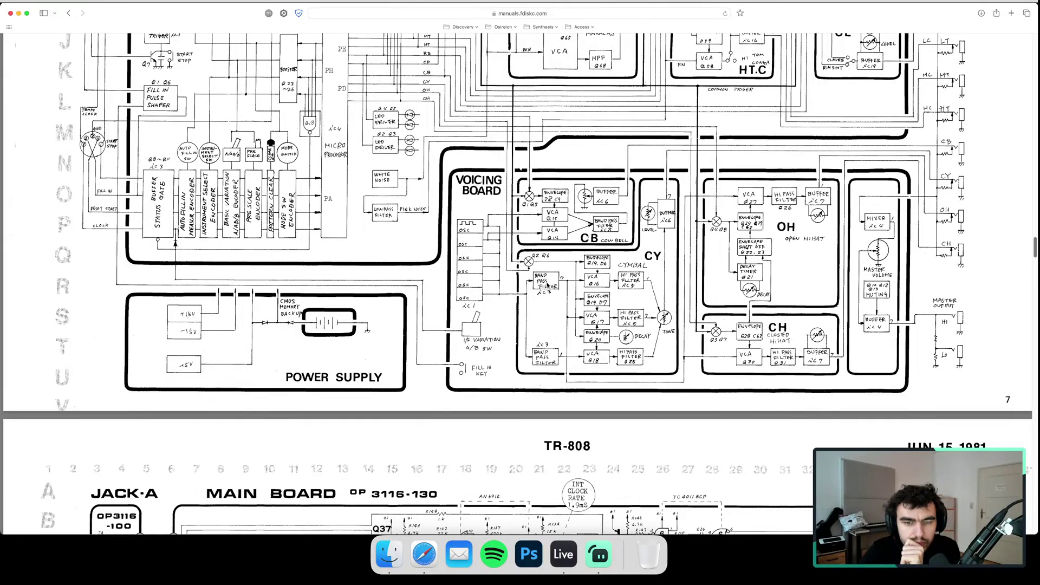
pyautogui.scroll(20, 548, 286)
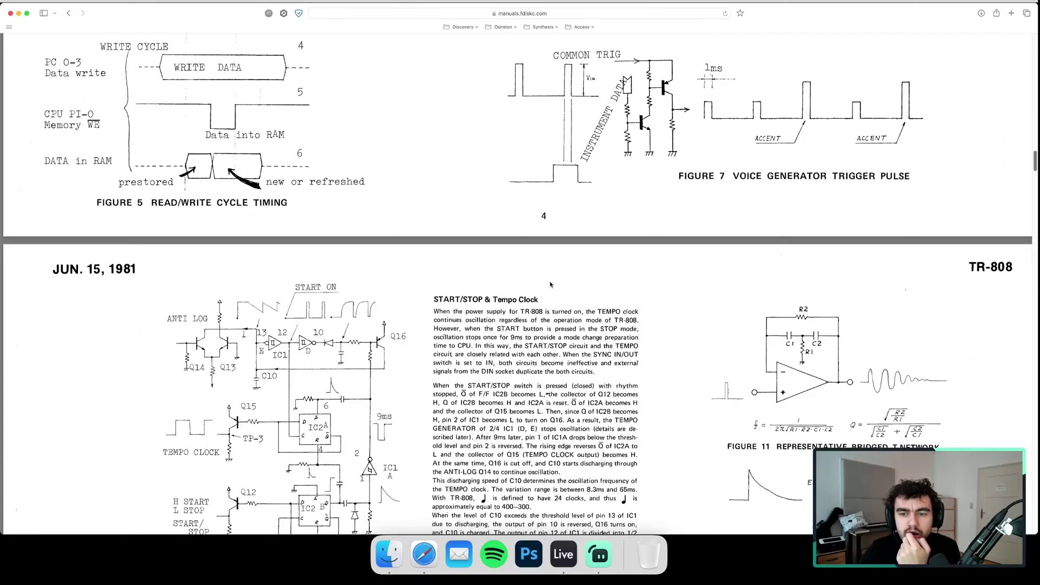
pyautogui.scroll(-10, 550, 285)
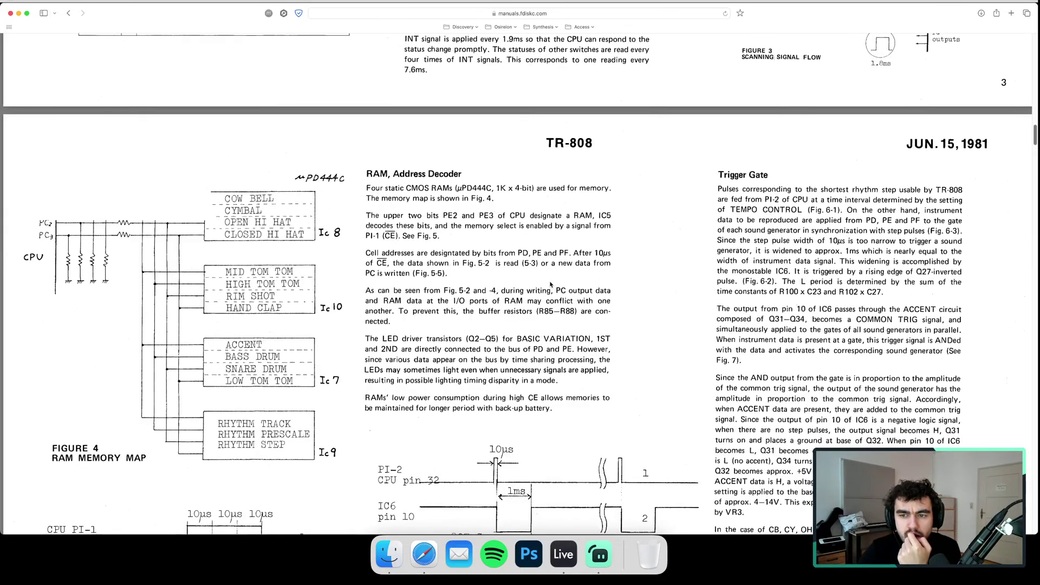
pyautogui.scroll(-10, 550, 285)
pyautogui.scroll(-15, 550, 283)
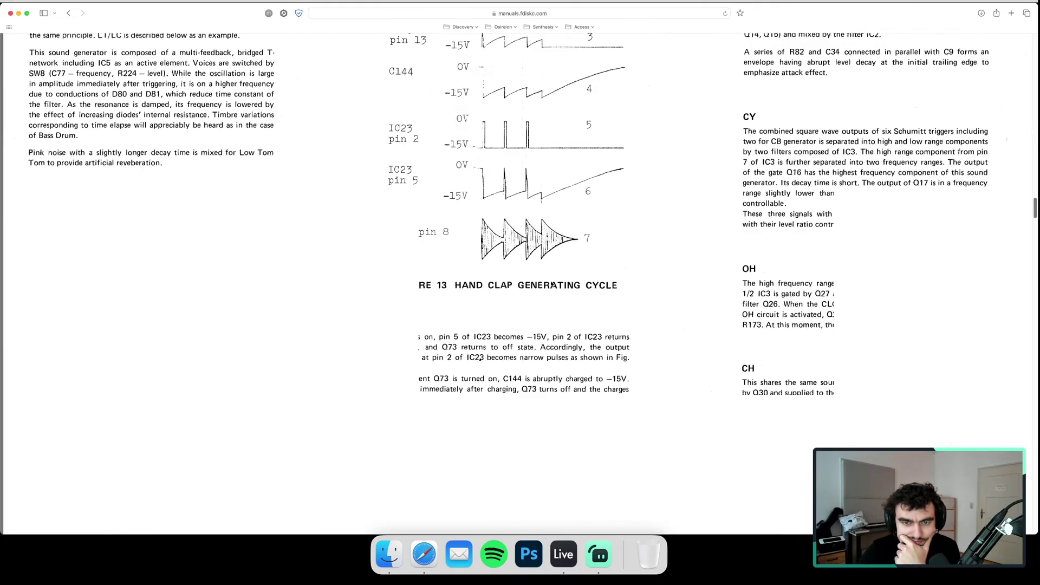
pyautogui.scroll(-5, 551, 283)
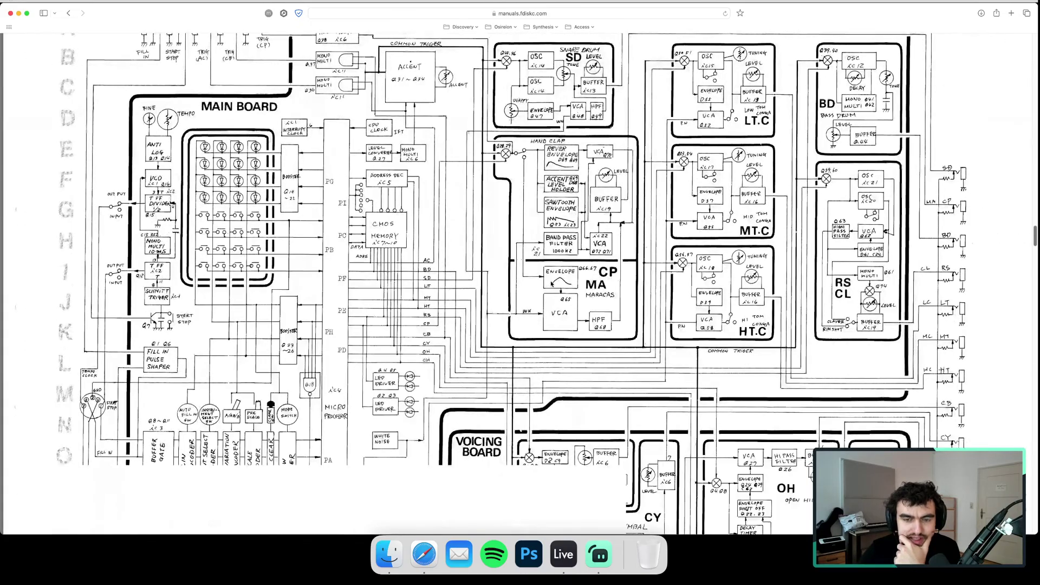
# - Close the manual, open Serum on the duplicated Snare track in Live, and solo that track instead of Cymbals
pyautogui.click(10, 13)
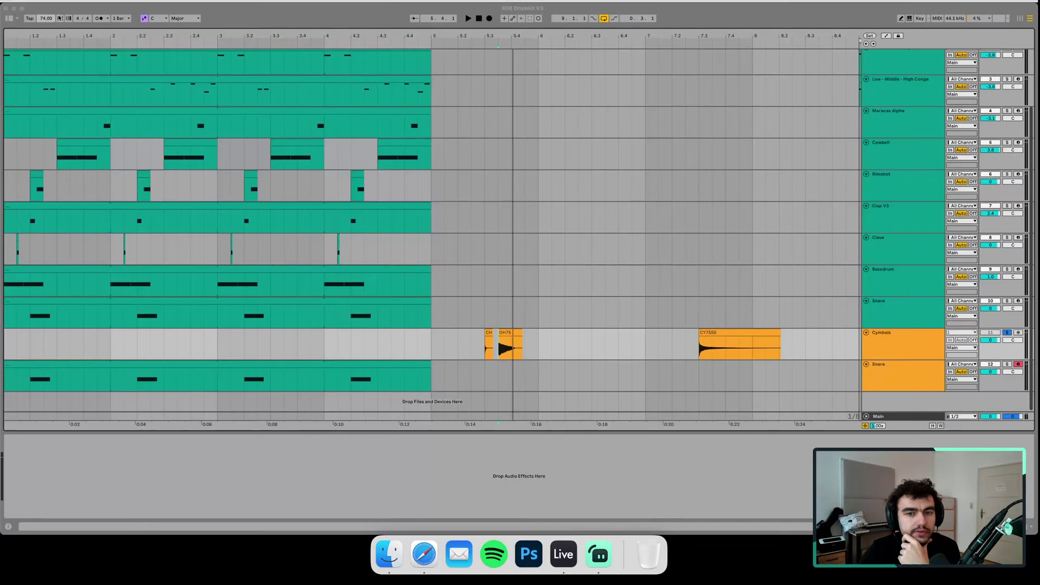
pyautogui.click(896, 352)
pyautogui.click(896, 370)
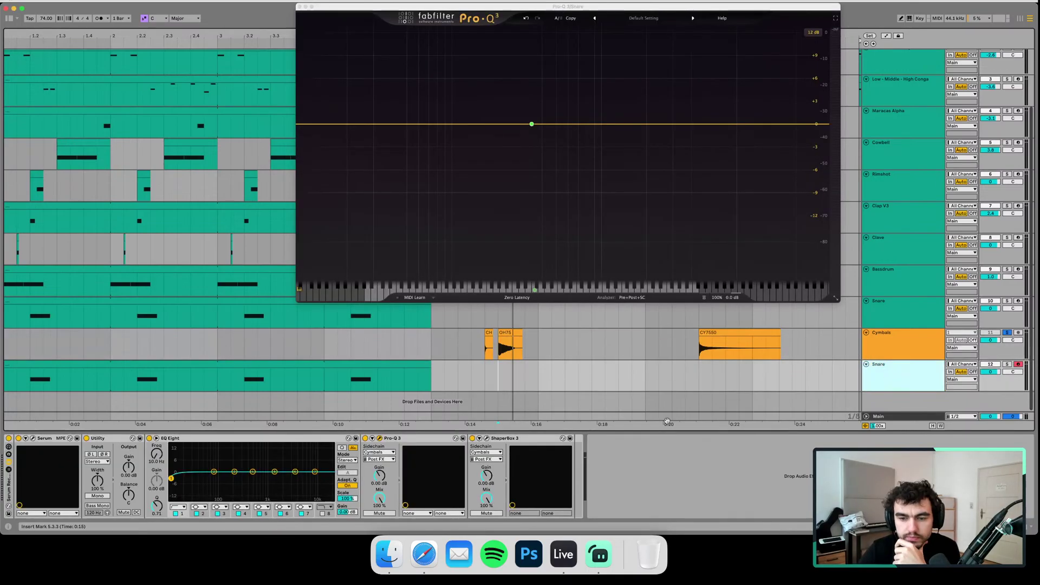
pyautogui.click(32, 439)
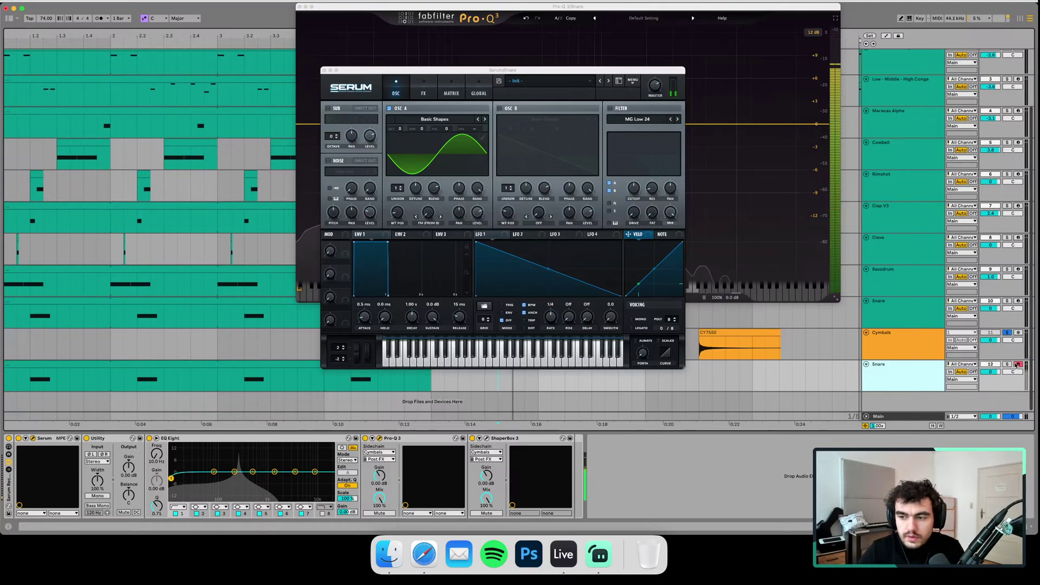
pyautogui.click(1006, 364)
pyautogui.click(1008, 333)
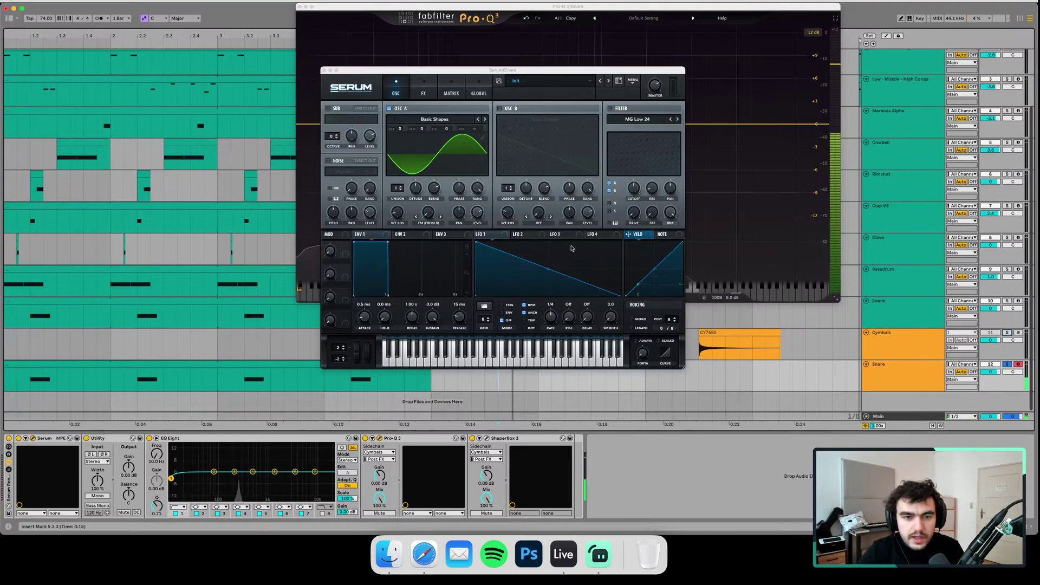
# - Enable Osc B as a sine with 16 unison voices and no random phase, and raise Osc A's FM from B to about 43%
pyautogui.click(428, 213)
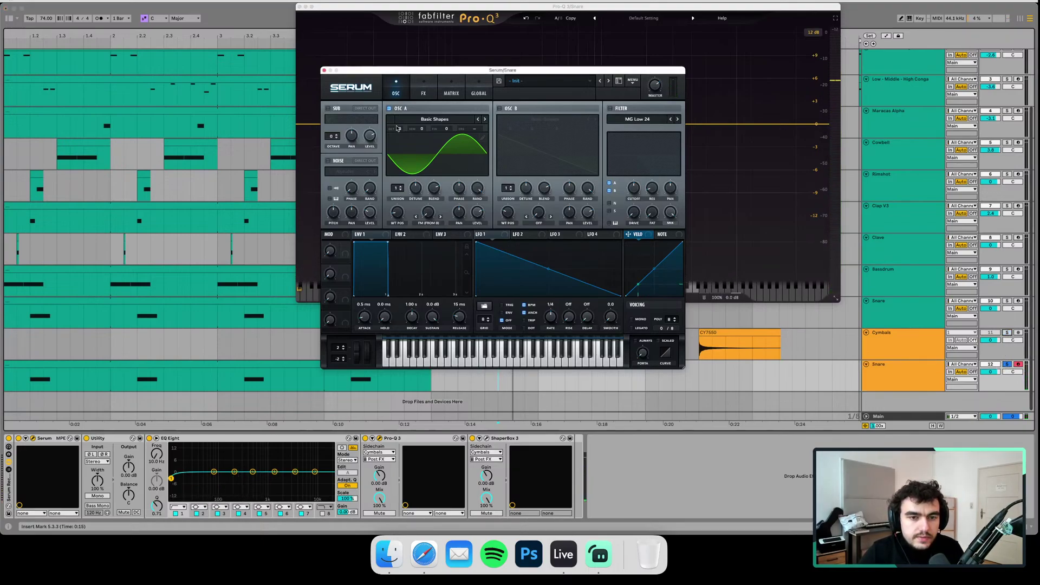
pyautogui.click(500, 109)
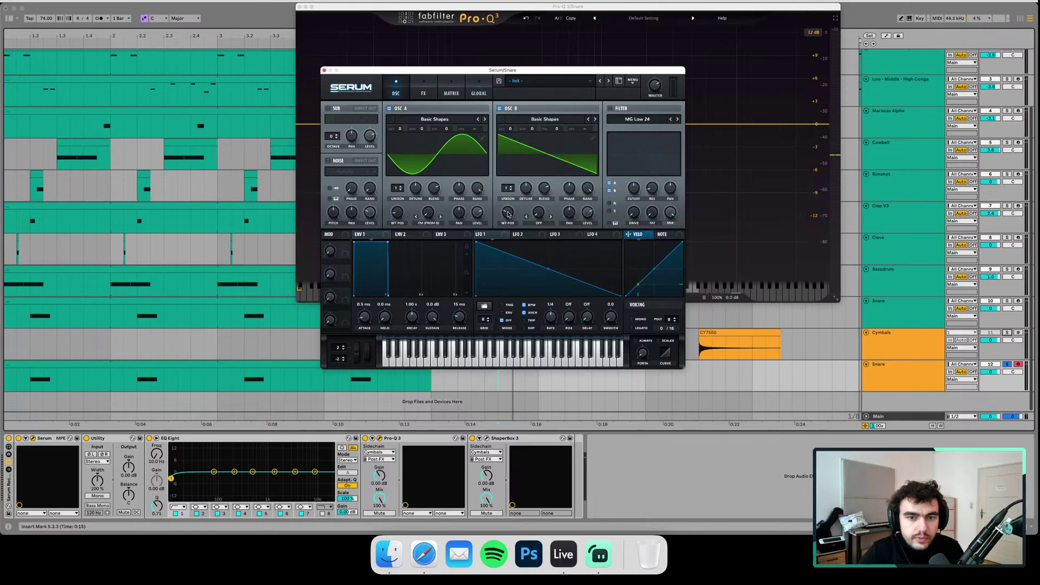
pyautogui.moveTo(508, 214); pyautogui.dragTo(508, 233)
pyautogui.moveTo(586, 187); pyautogui.dragTo(594, 285)
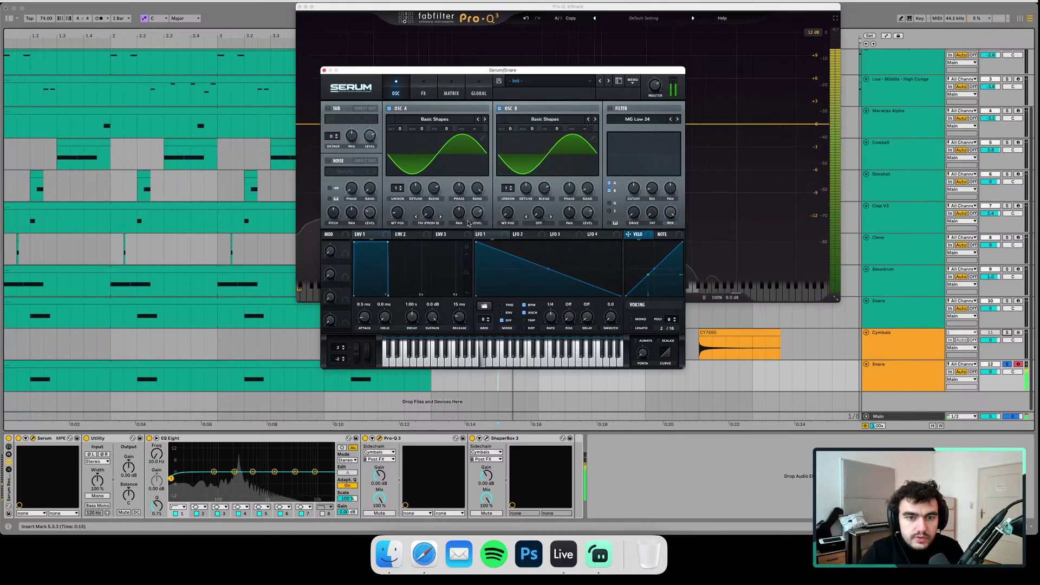
pyautogui.moveTo(427, 214); pyautogui.dragTo(427, 199)
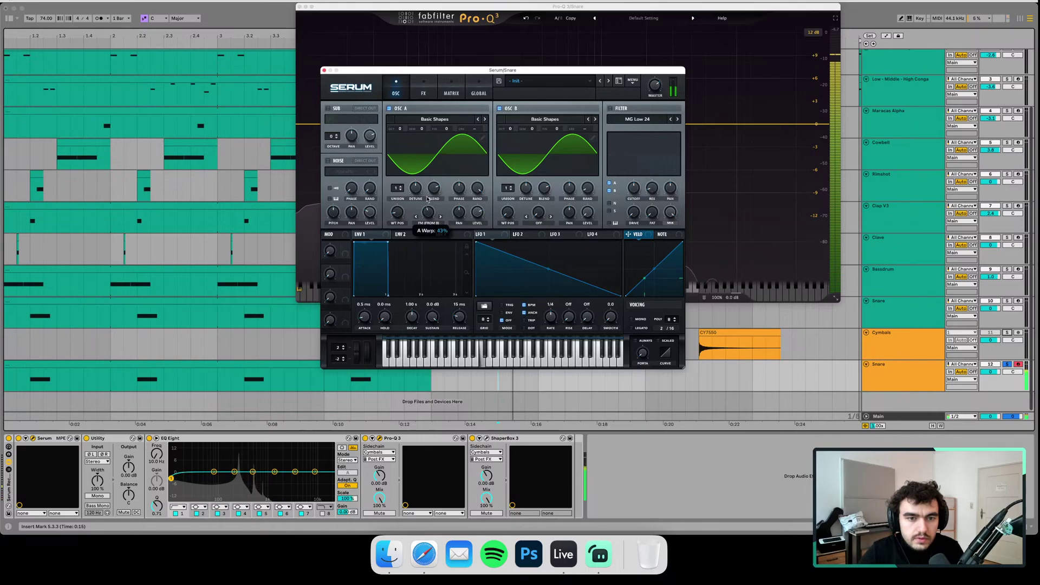
pyautogui.moveTo(507, 188); pyautogui.dragTo(524, 79)
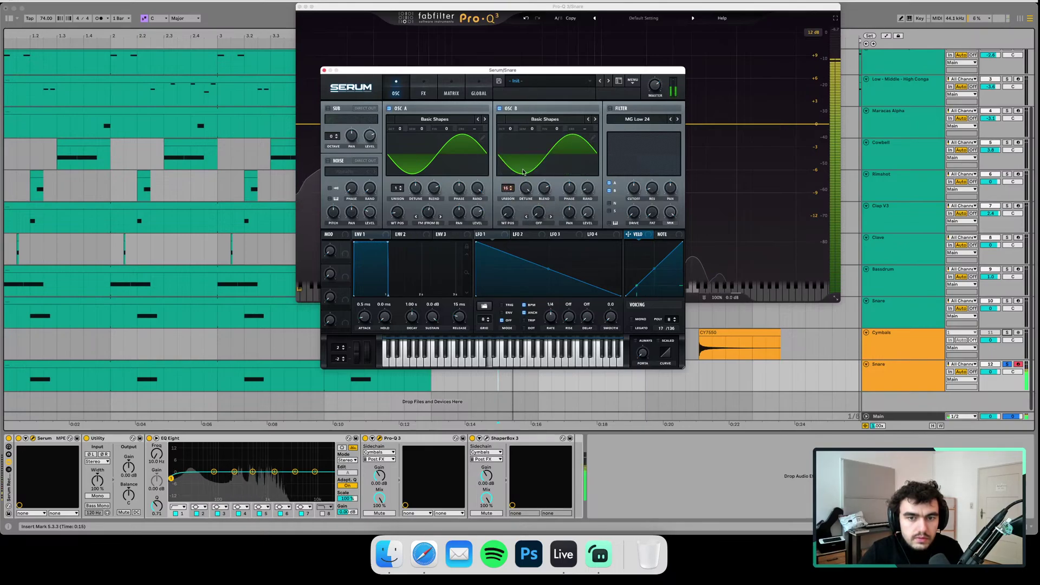
# - Set Serum's global unison range to 48 for Osc A and audition Osc B ranges between 21 and 31
pyautogui.click(477, 91)
pyautogui.click(451, 91)
pyautogui.click(473, 91)
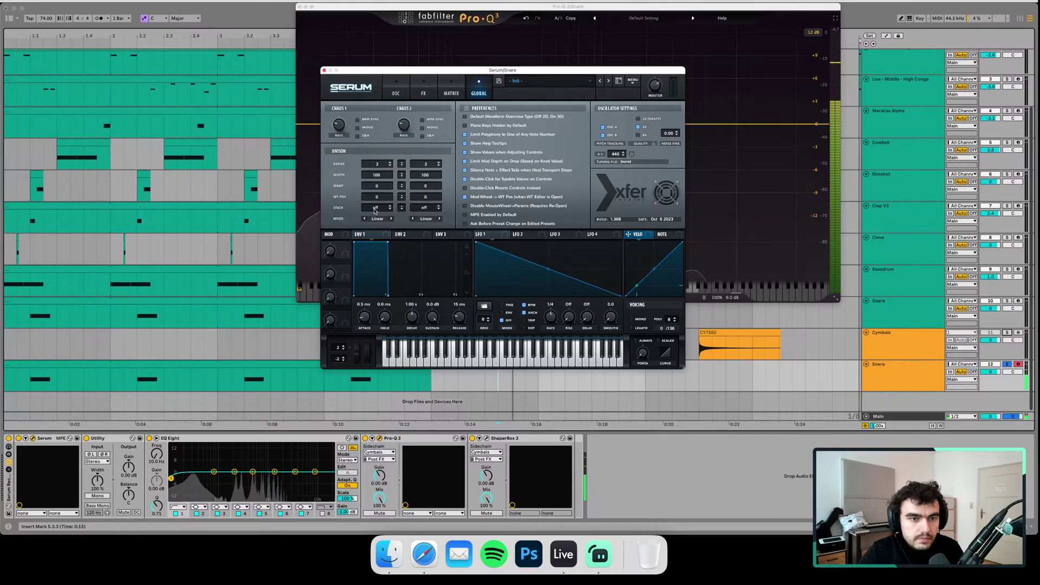
pyautogui.moveTo(377, 164); pyautogui.dragTo(381, 45)
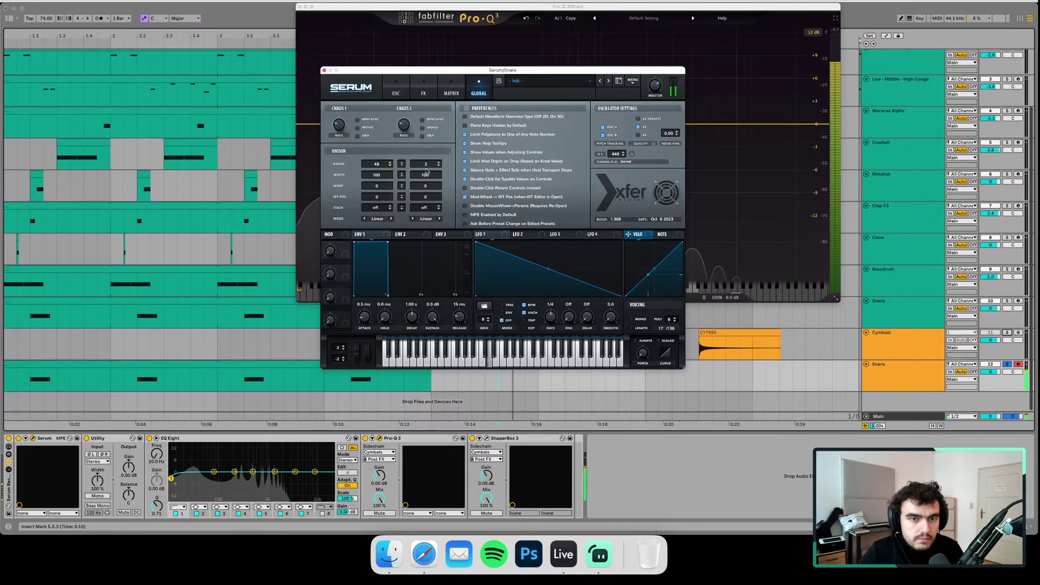
pyautogui.moveTo(427, 164); pyautogui.dragTo(440, 103)
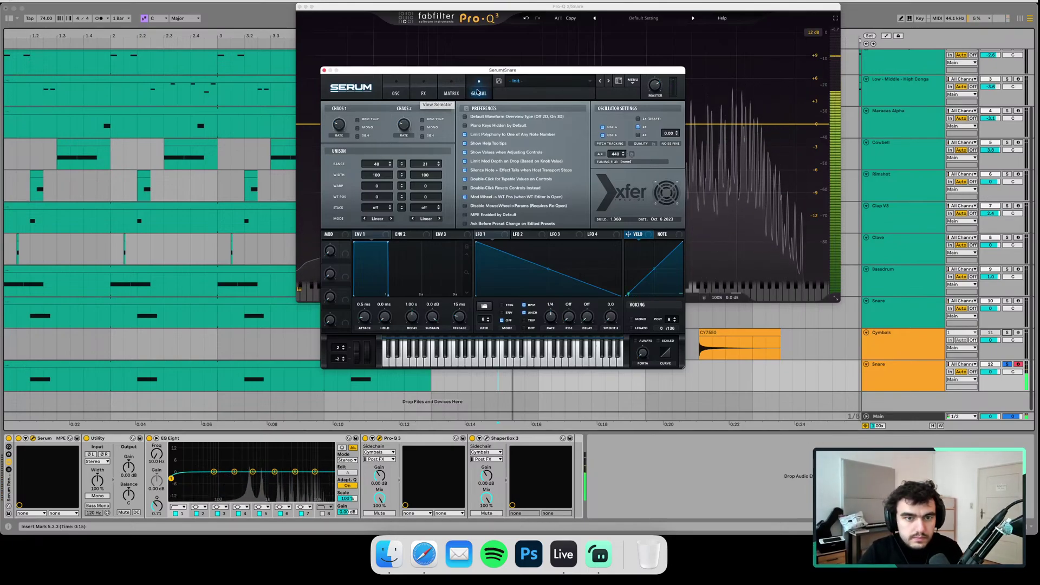
pyautogui.moveTo(376, 163); pyautogui.dragTo(438, 165)
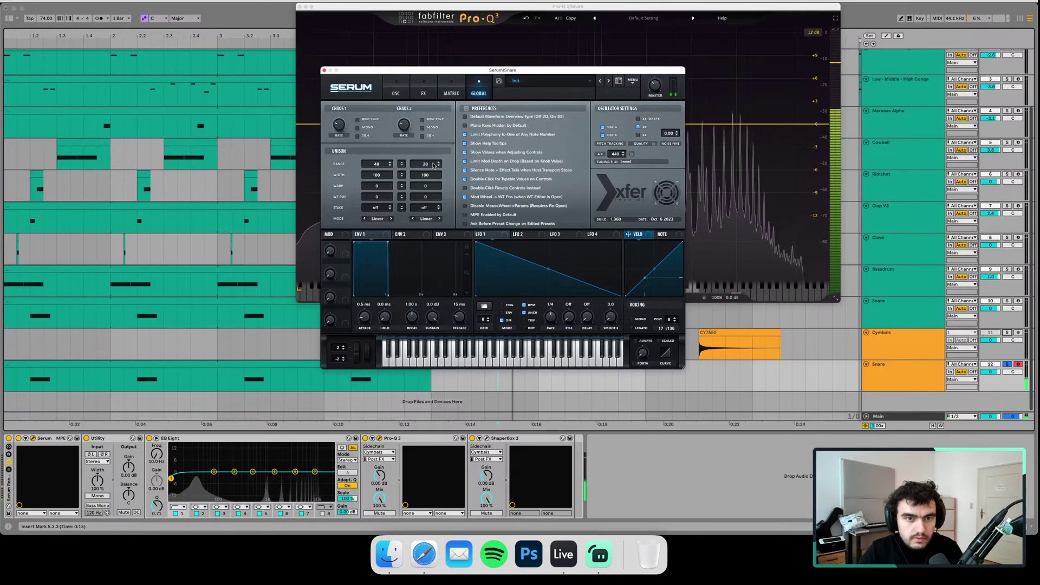
pyautogui.moveTo(433, 164)
pyautogui.mouseDown()
pyautogui.moveTo(434, 126)
pyautogui.moveTo(431, 169)
pyautogui.mouseUp()
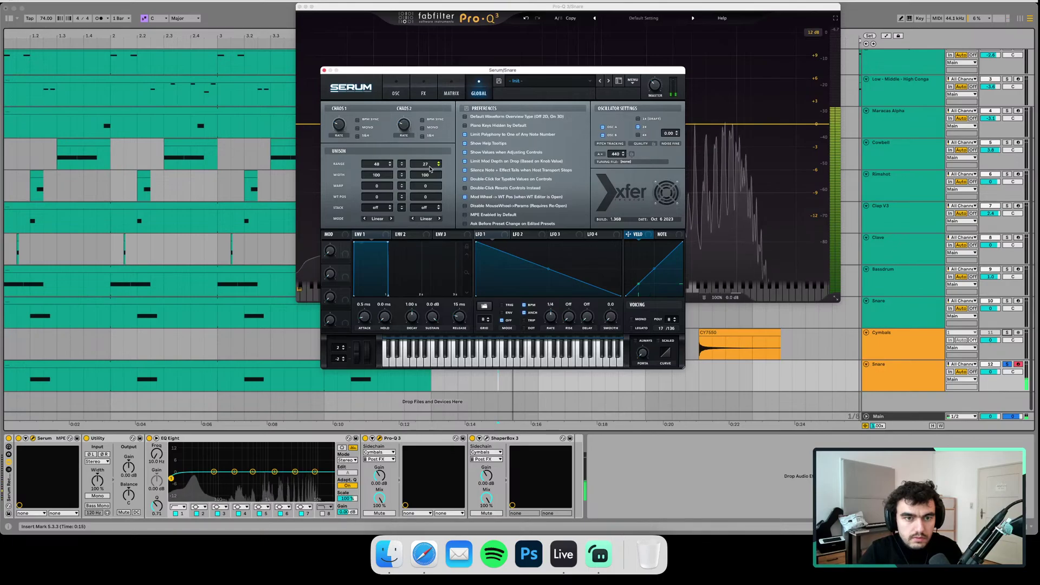
# - Try the Inv., Random and Super unison modes on Osc B, and return it to Linear
pyautogui.click(434, 219)
pyautogui.click(437, 220)
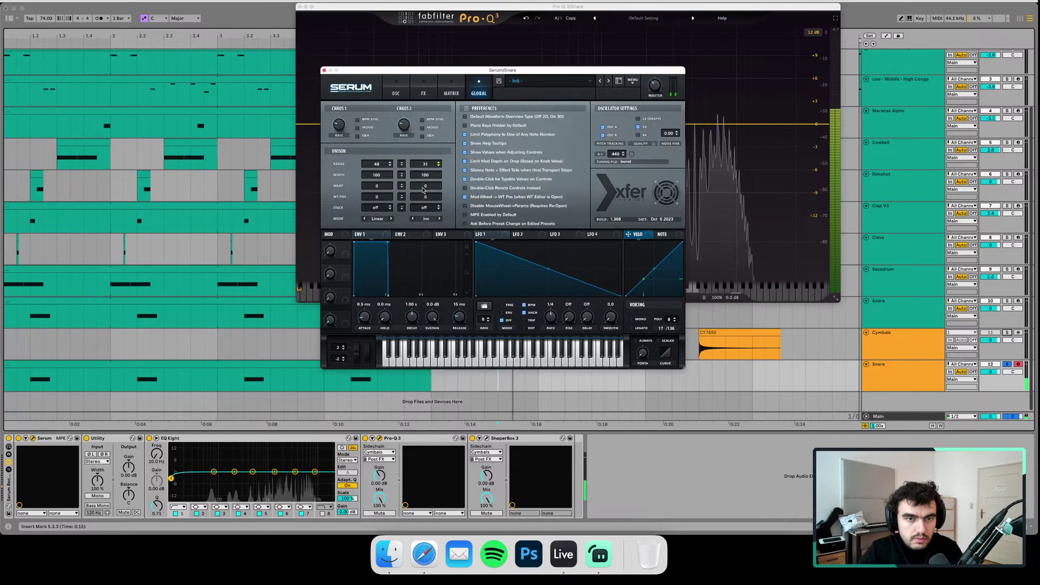
pyautogui.click(440, 219)
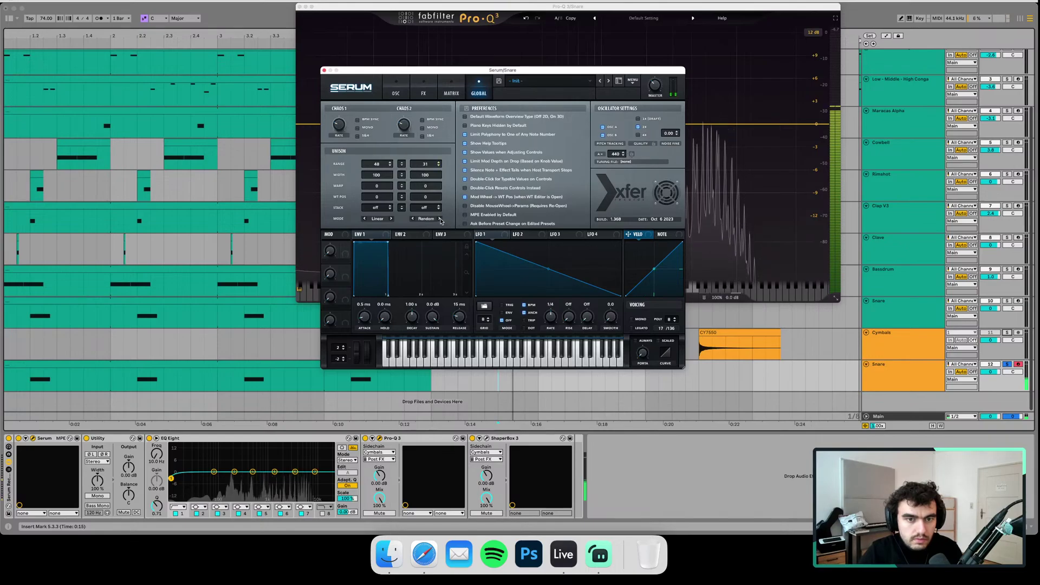
pyautogui.click(440, 219)
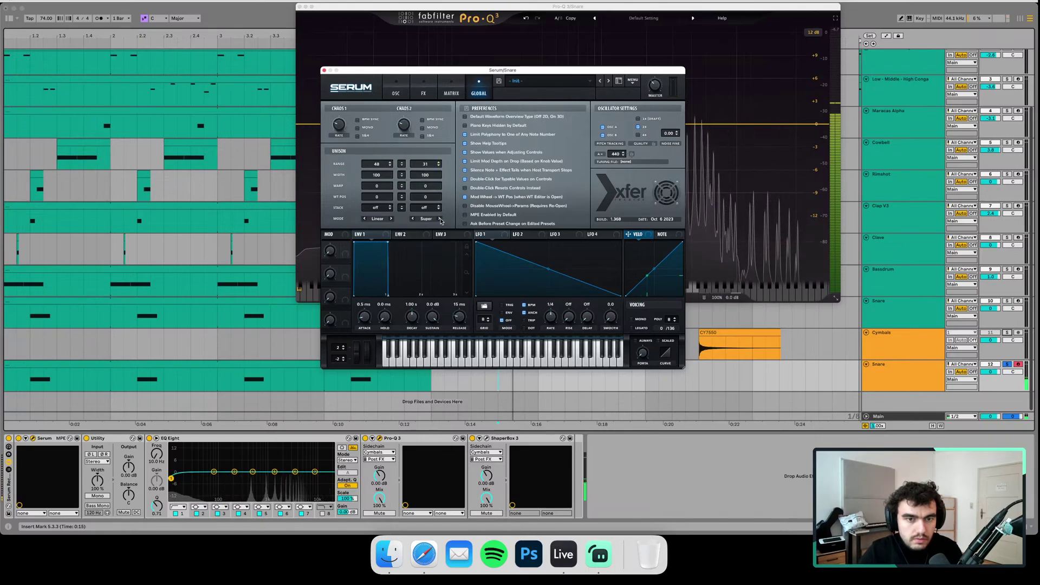
pyautogui.click(414, 220)
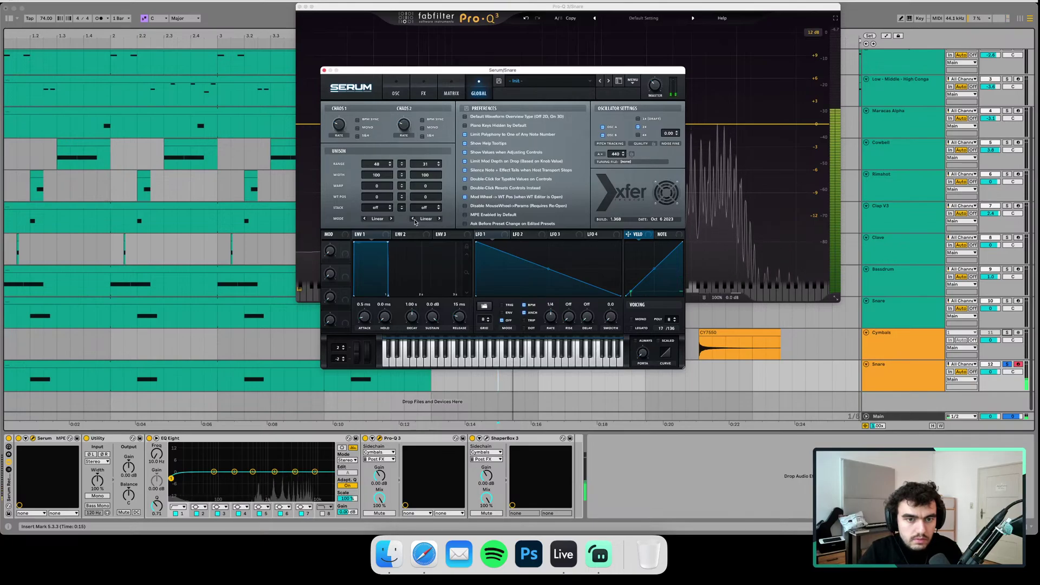
pyautogui.click(428, 221)
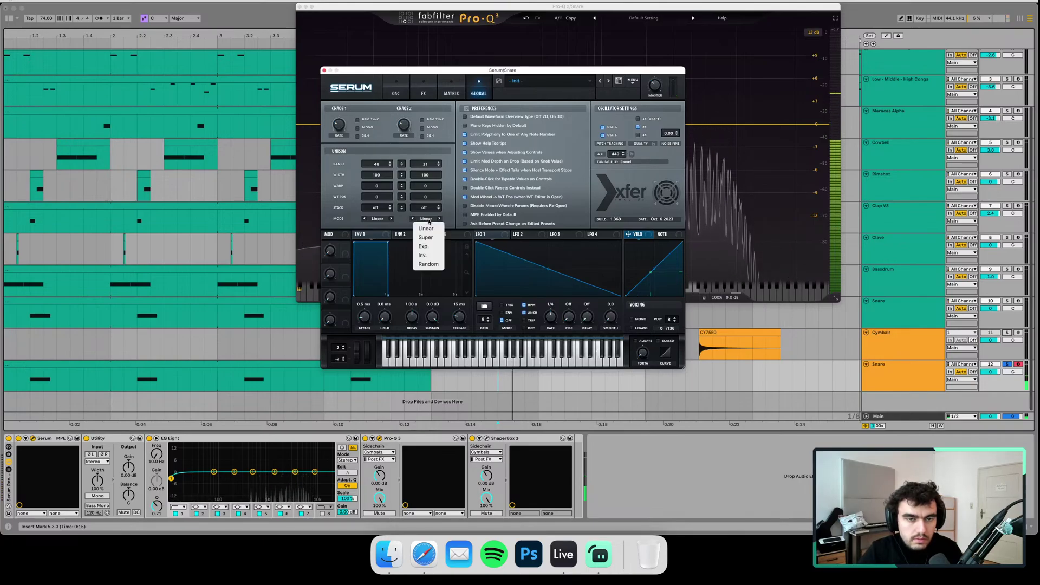
pyautogui.click(429, 224)
# - Raise Osc B's unison range to 48
pyautogui.moveTo(418, 165); pyautogui.dragTo(452, 74)
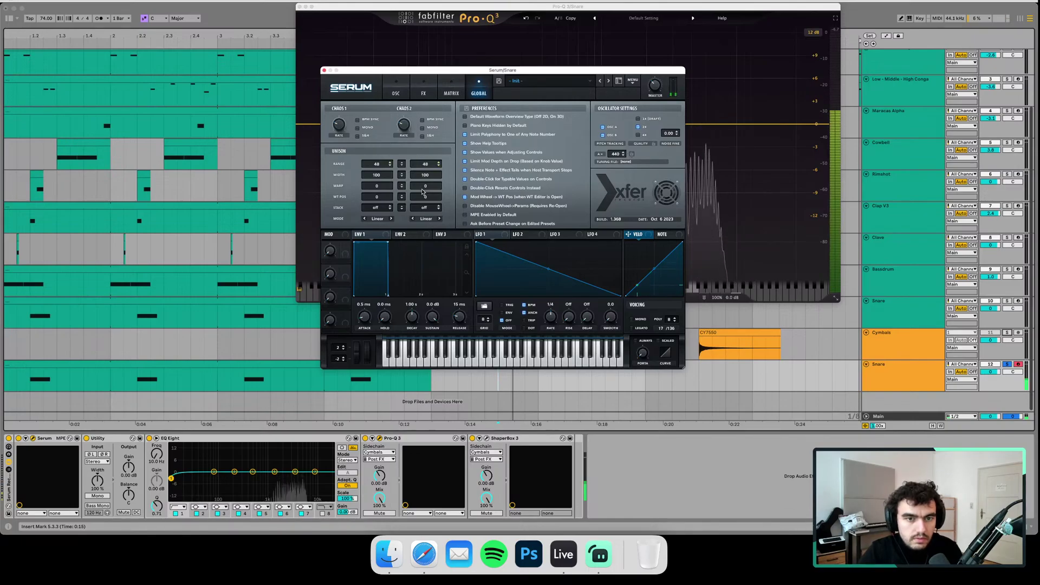
# - Try 16 unison voices on Osc A and sweep the detune of both oscillators
pyautogui.click(396, 90)
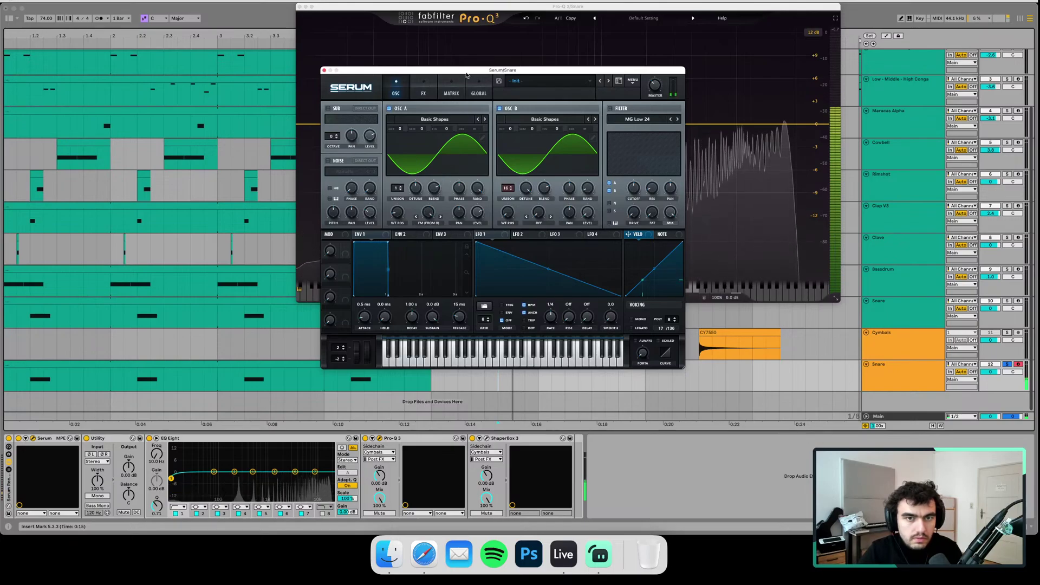
pyautogui.moveTo(471, 74); pyautogui.dragTo(332, 64)
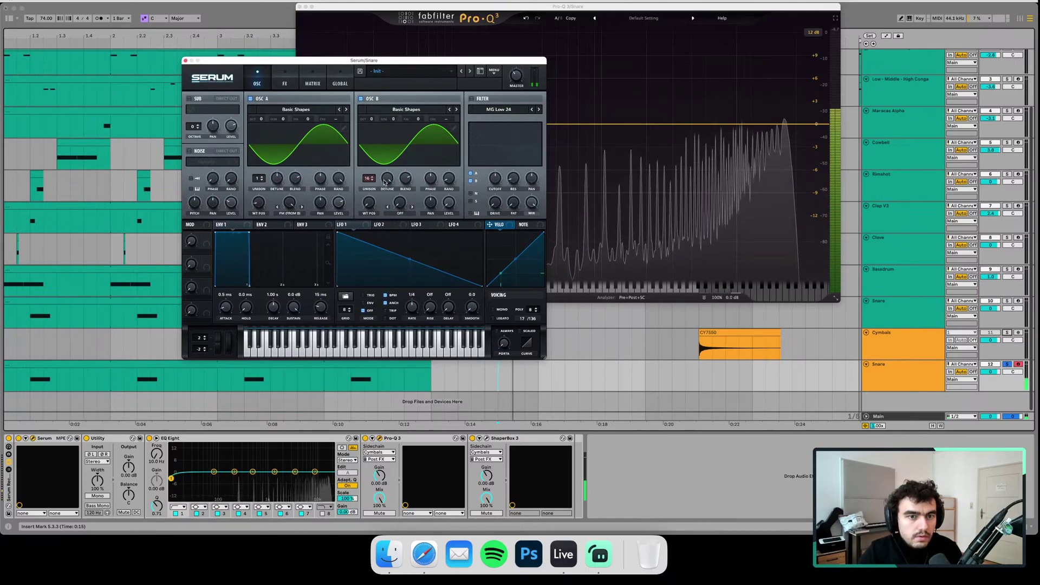
pyautogui.moveTo(385, 178)
pyautogui.mouseDown()
pyautogui.moveTo(377, 239)
pyautogui.moveTo(374, 179)
pyautogui.mouseUp()
pyautogui.moveTo(255, 182); pyautogui.dragTo(260, 91)
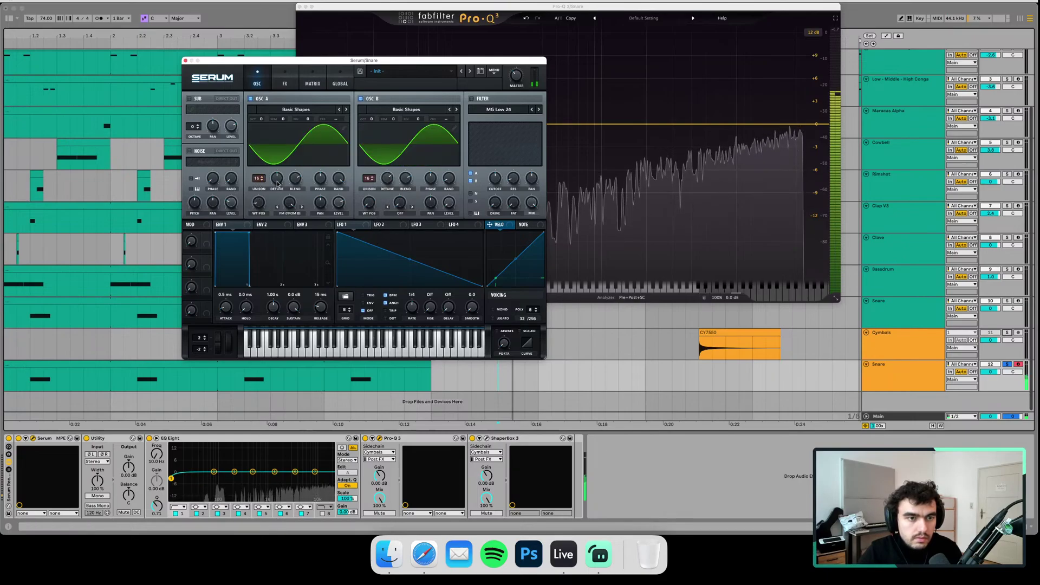
pyautogui.moveTo(277, 184); pyautogui.dragTo(288, 228)
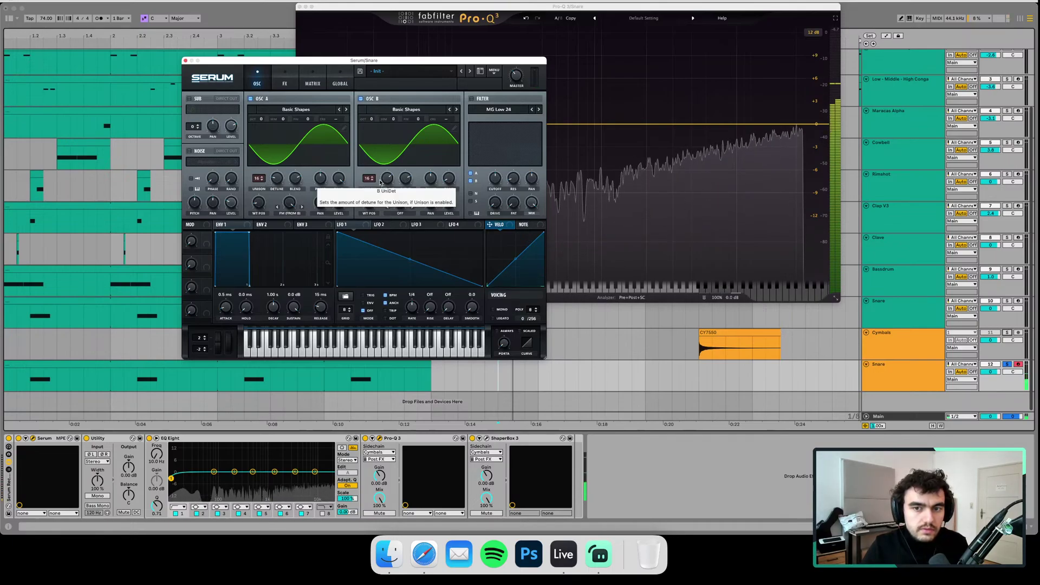
# - Reduce Osc A and Osc B to 8 unison voices each and readjust Osc A's detune
pyautogui.moveTo(259, 178); pyautogui.dragTo(255, 233)
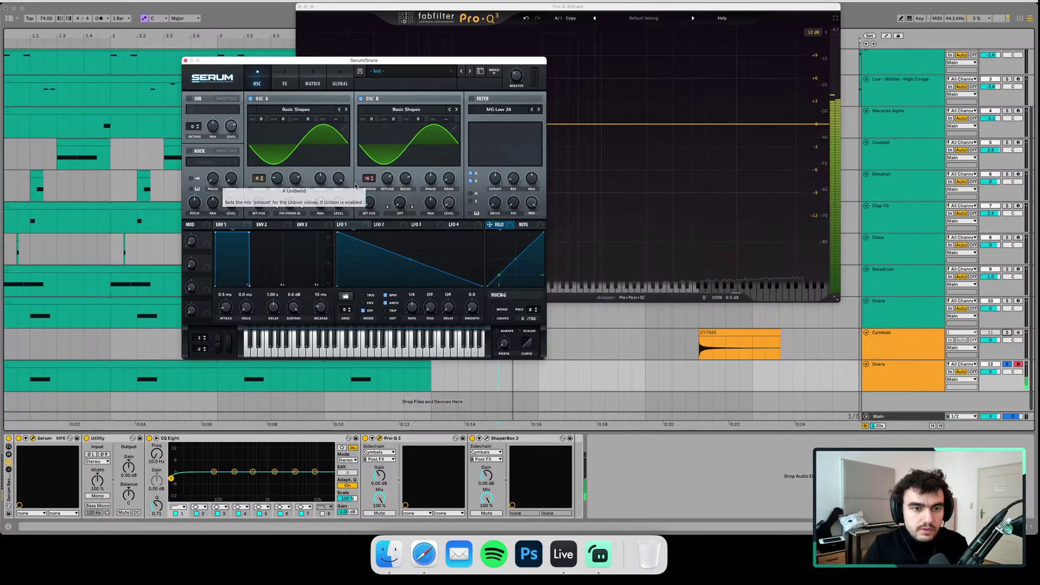
pyautogui.moveTo(278, 179); pyautogui.dragTo(283, 150)
pyautogui.moveTo(359, 183); pyautogui.dragTo(358, 228)
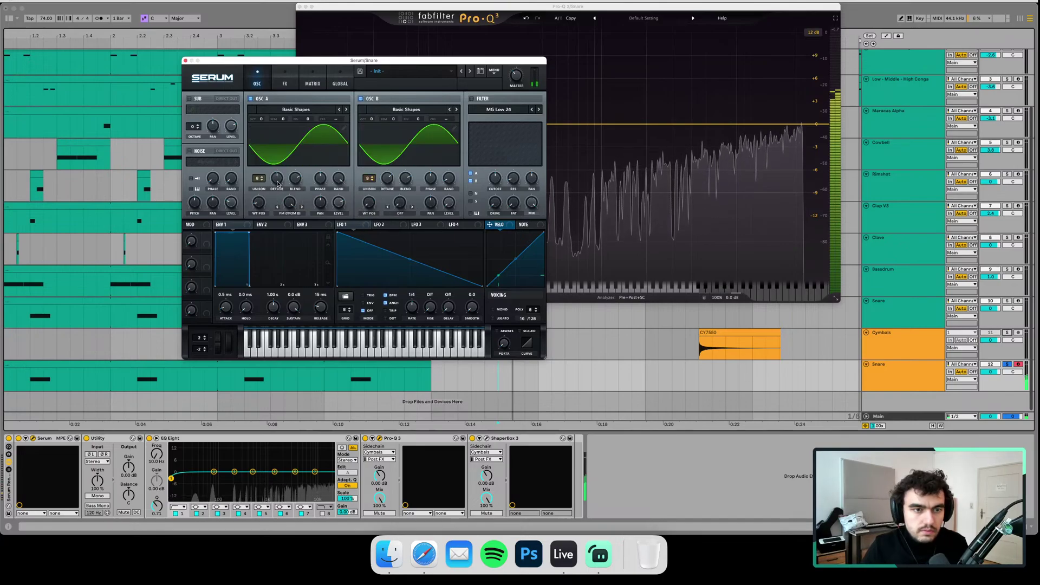
pyautogui.moveTo(278, 184); pyautogui.dragTo(280, 159)
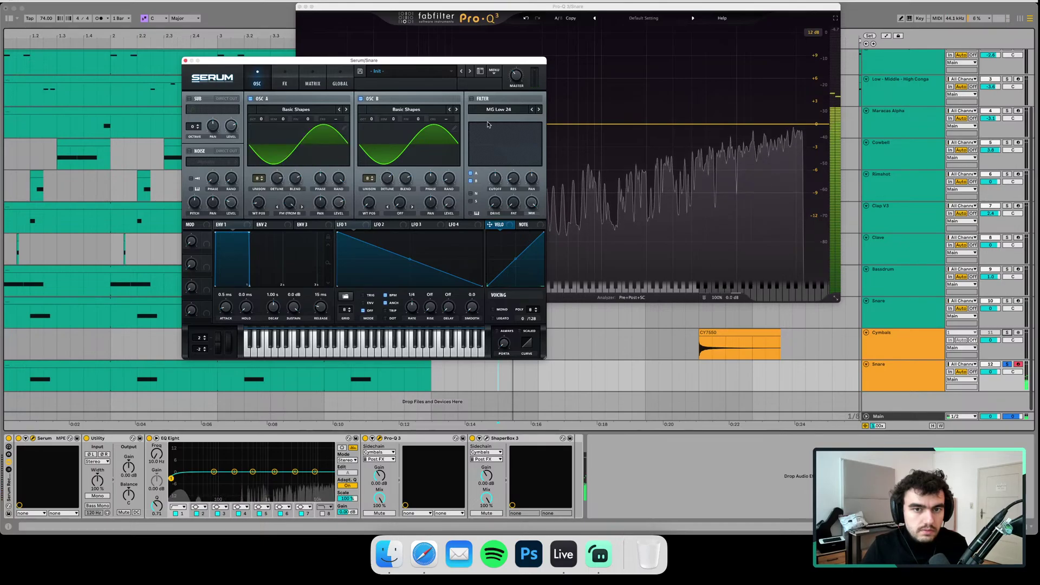
# - Enable the filter for both oscillators as a Band 12 type, and shift its band to higher frequencies
pyautogui.click(498, 109)
pyautogui.moveTo(509, 122)
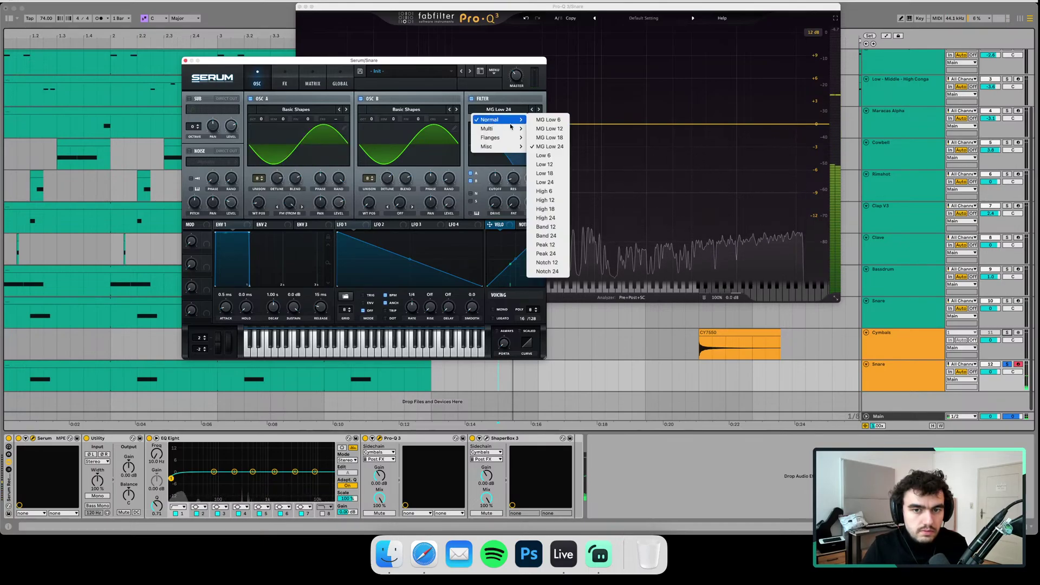
pyautogui.click(547, 209)
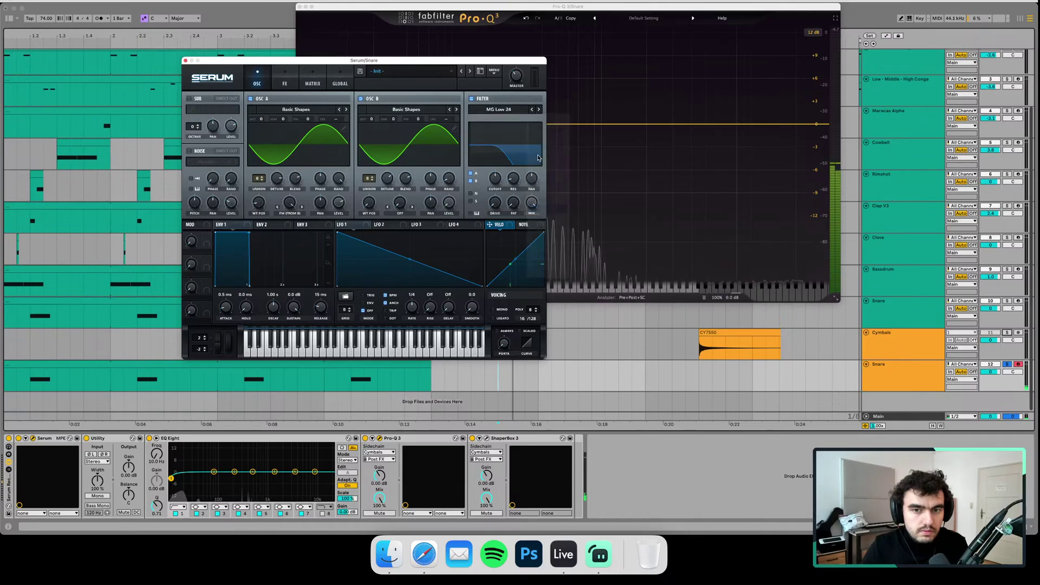
pyautogui.click(540, 110)
pyautogui.click(540, 109)
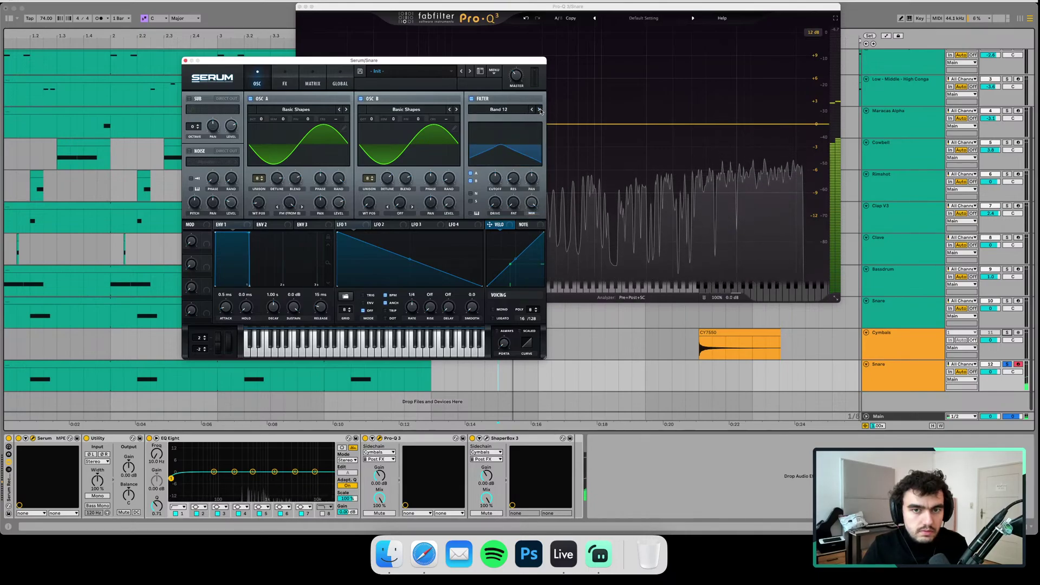
pyautogui.moveTo(514, 177)
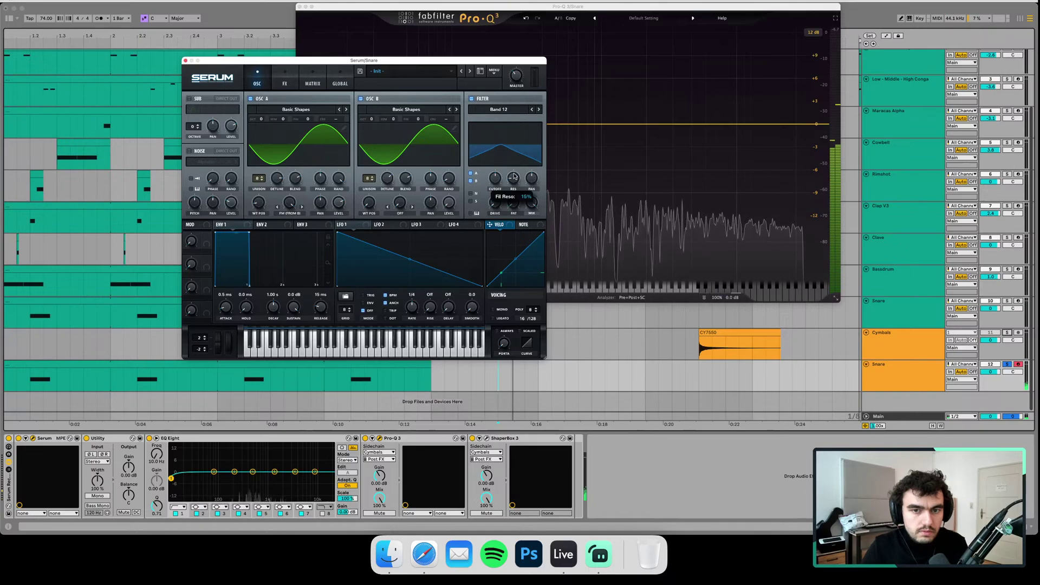
pyautogui.moveTo(514, 176); pyautogui.dragTo(499, 155)
# - Shape Env 1 with the sustain fully down and a 387 ms decay, and raise the master level
pyautogui.moveTo(293, 307); pyautogui.dragTo(290, 387)
pyautogui.moveTo(514, 77); pyautogui.dragTo(519, 58)
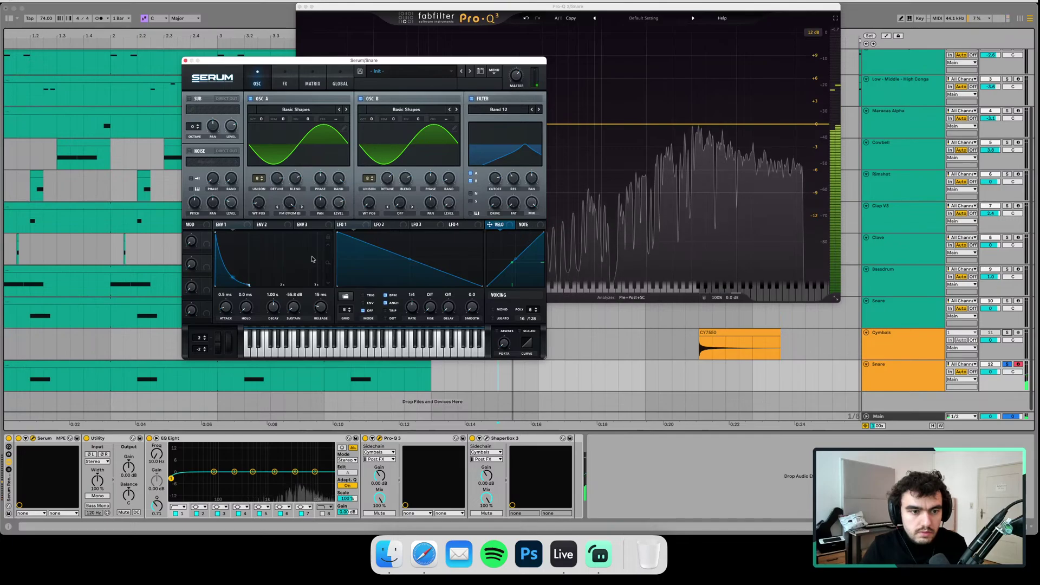
pyautogui.moveTo(273, 307); pyautogui.dragTo(272, 323)
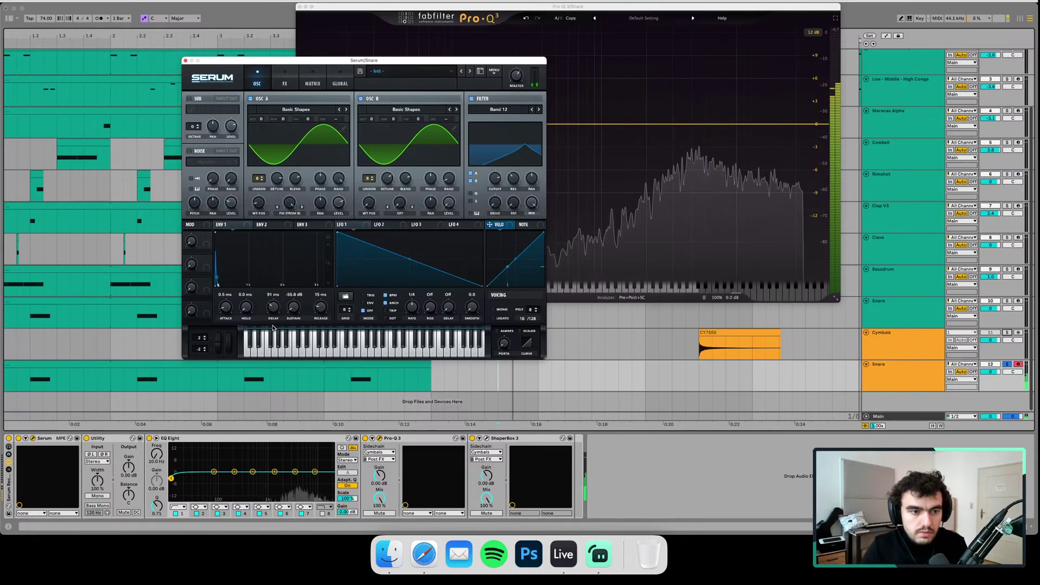
pyautogui.moveTo(273, 327); pyautogui.dragTo(282, 305)
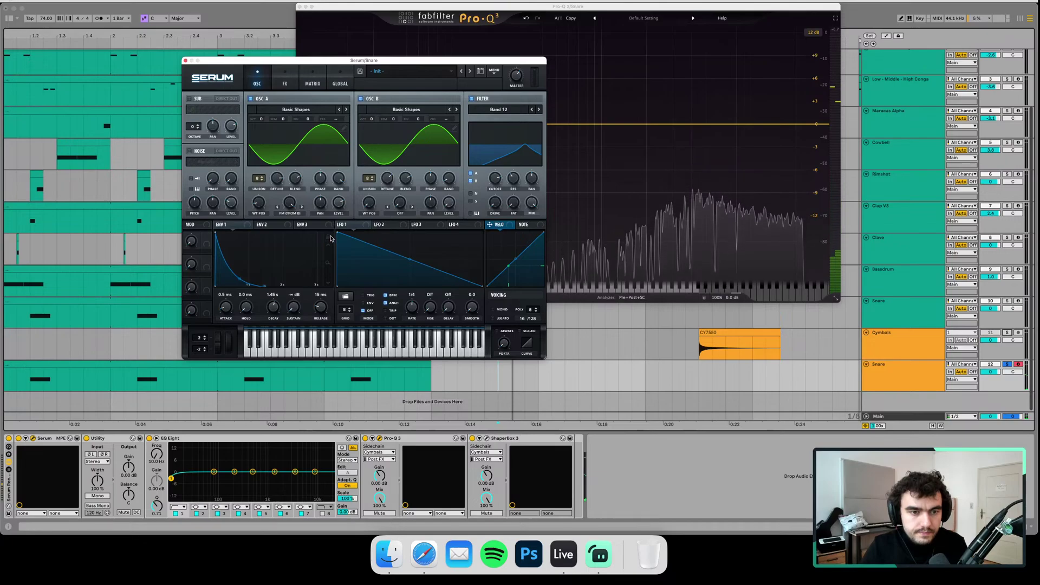
pyautogui.moveTo(277, 310); pyautogui.dragTo(275, 316)
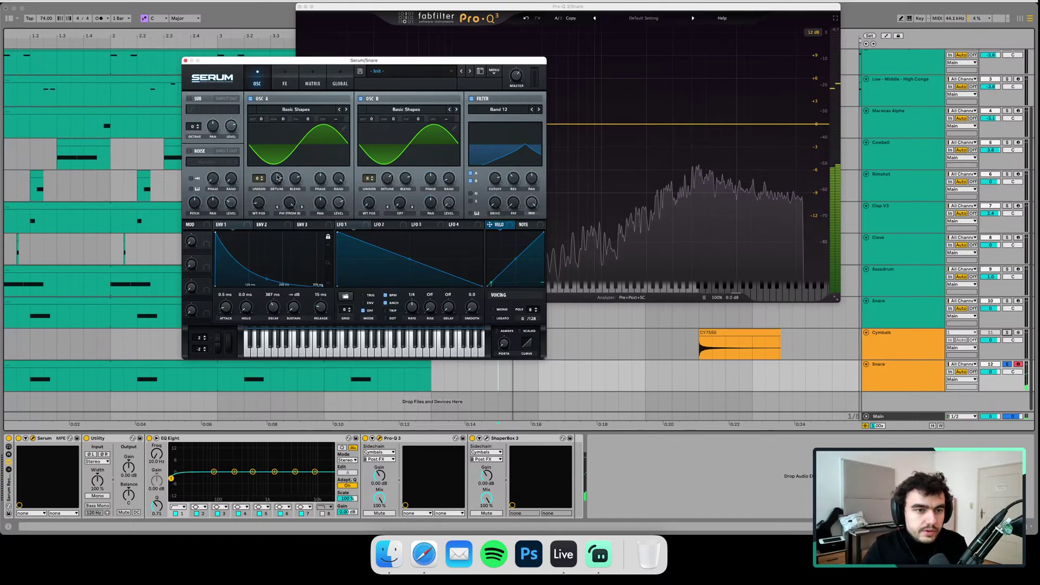
# - Reduce Osc A to a single unison voice
pyautogui.moveTo(260, 181); pyautogui.dragTo(254, 228)
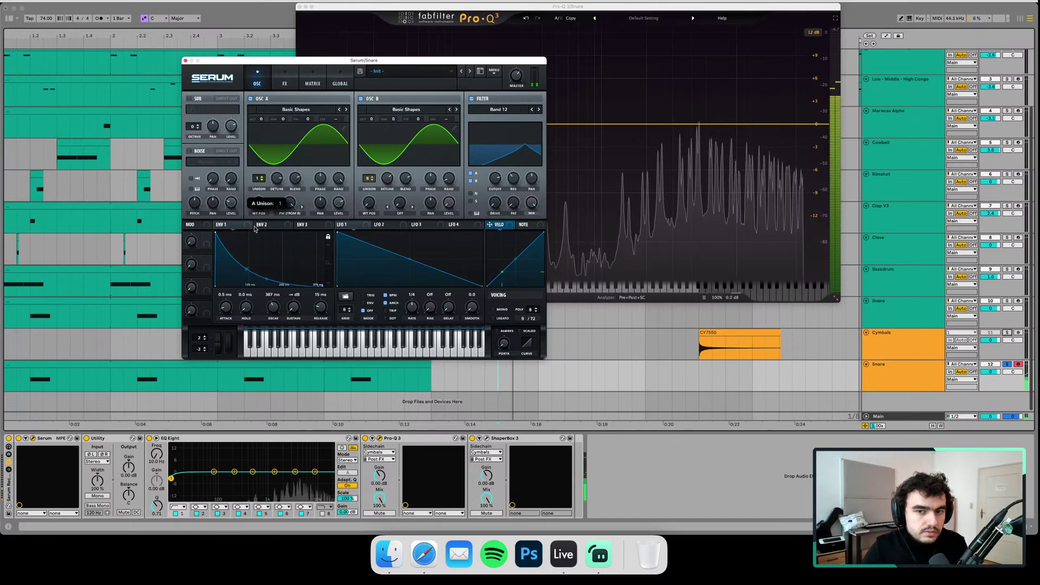
pyautogui.click(260, 179)
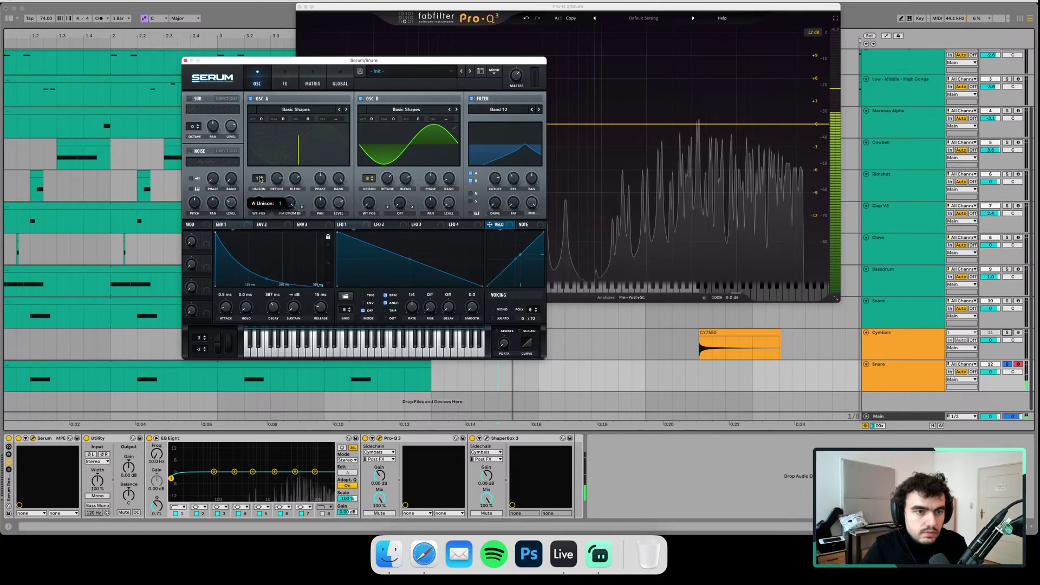
pyautogui.moveTo(298, 178); pyautogui.dragTo(280, 236)
pyautogui.click(261, 180)
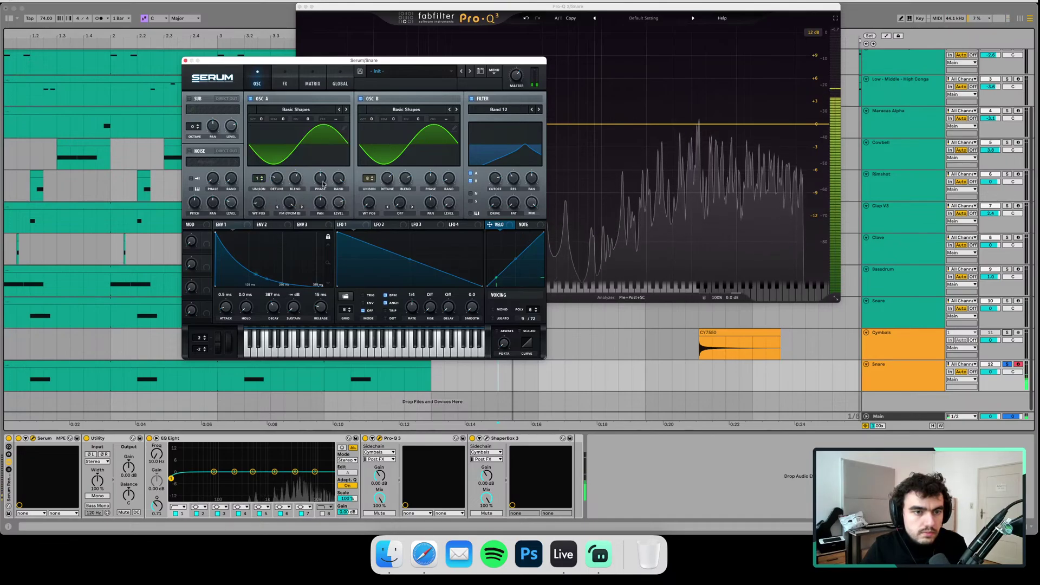
# - Set Env 1's attack to 0 ms, and audition a 53 ms decay with 16 and 8 Osc B unison voices
pyautogui.moveTo(275, 305)
pyautogui.mouseDown()
pyautogui.moveTo(273, 325)
pyautogui.moveTo(227, 317)
pyautogui.moveTo(271, 308)
pyautogui.mouseUp()
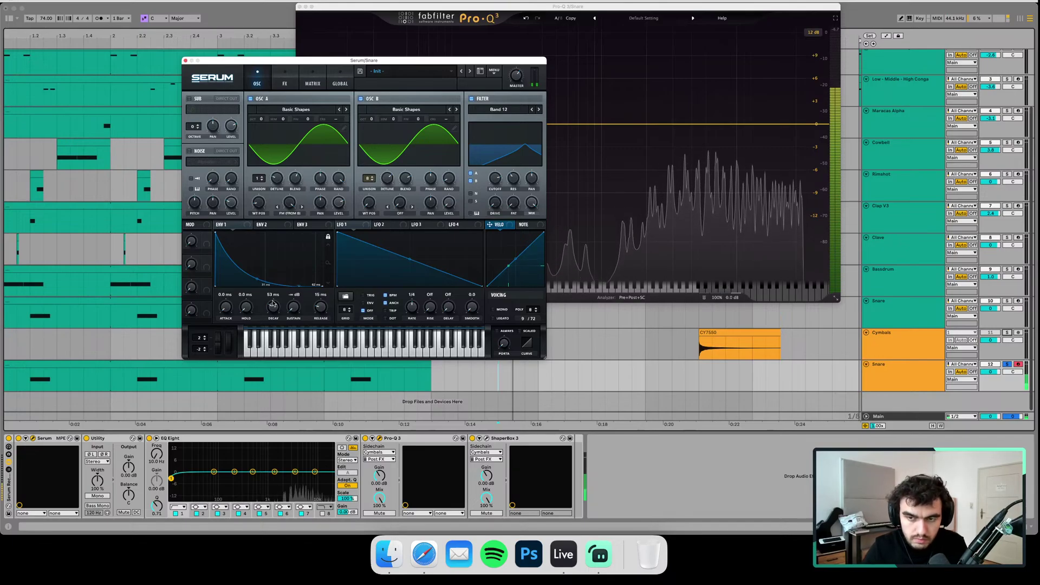
pyautogui.moveTo(388, 178); pyautogui.dragTo(380, 112)
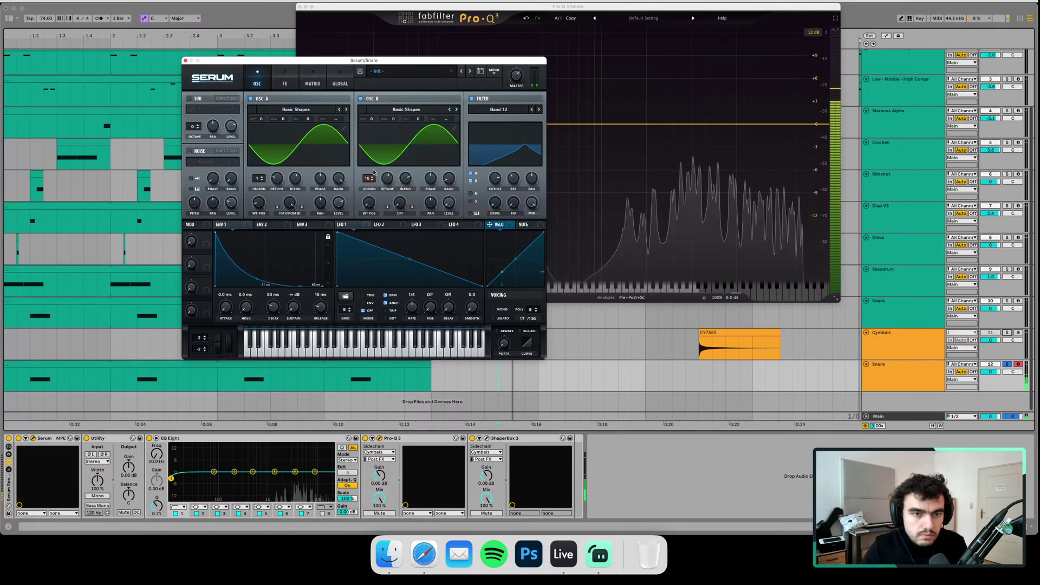
pyautogui.moveTo(369, 179)
pyautogui.mouseDown()
pyautogui.moveTo(374, 190)
pyautogui.moveTo(387, 181)
pyautogui.mouseUp()
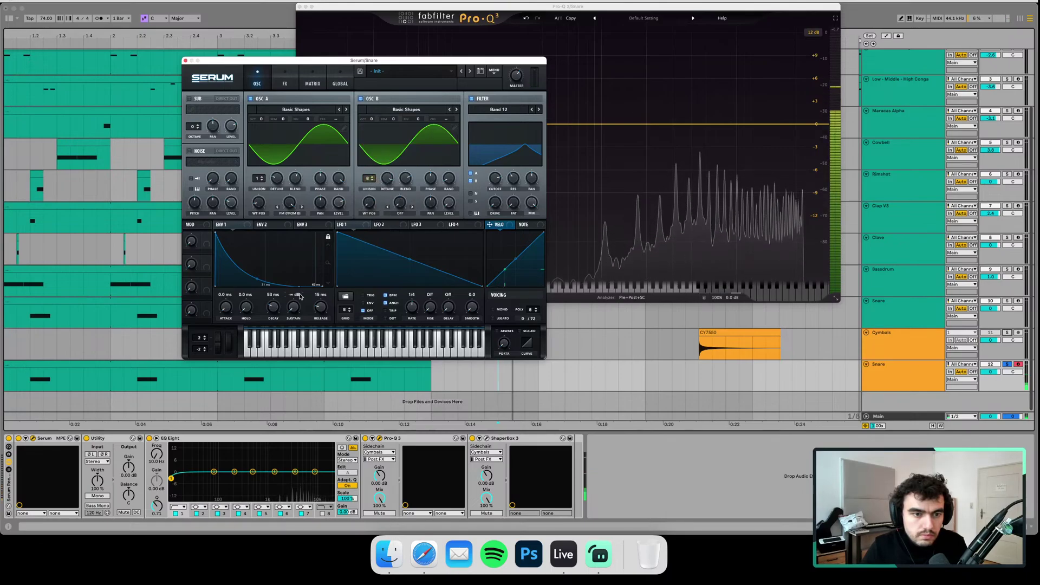
# - Lengthen Env 1's decay to a few hundred milliseconds, and fine-tune Osc B's detune and Osc A's FM amount from B
pyautogui.moveTo(273, 294); pyautogui.dragTo(276, 297)
pyautogui.moveTo(386, 181); pyautogui.dragTo(384, 190)
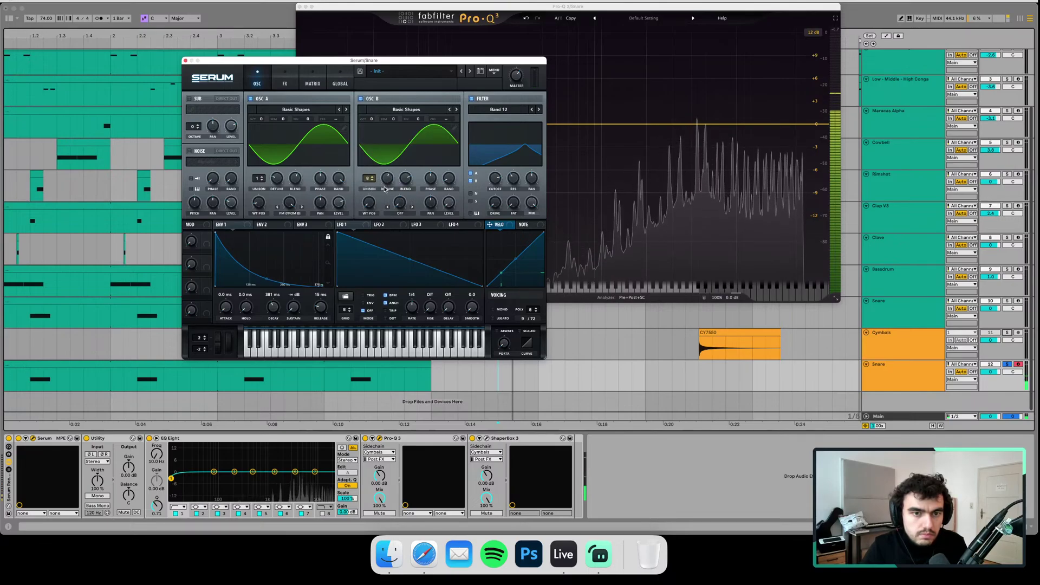
pyautogui.moveTo(299, 204); pyautogui.dragTo(289, 214)
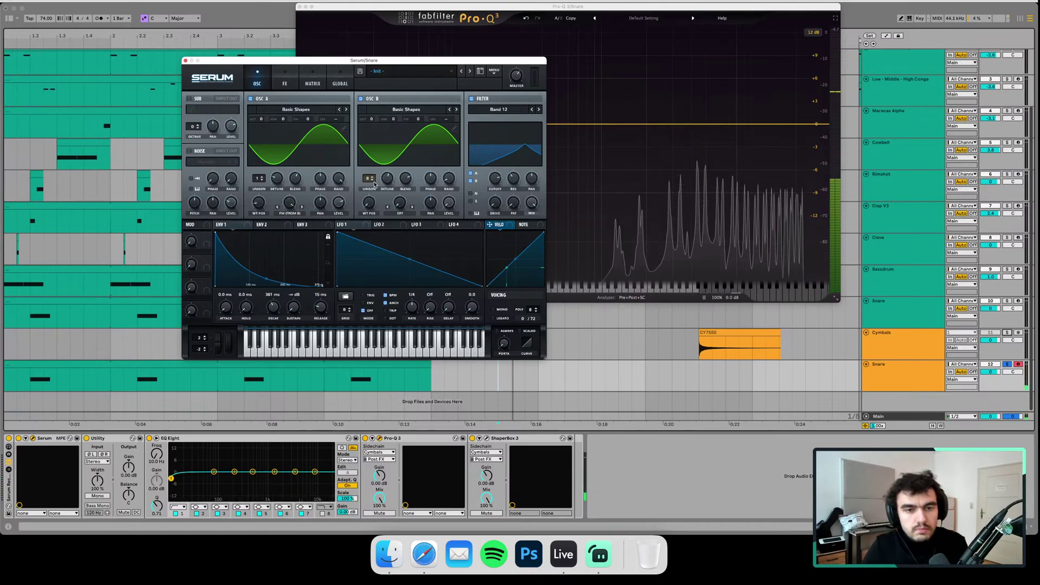
pyautogui.moveTo(388, 177); pyautogui.dragTo(388, 179)
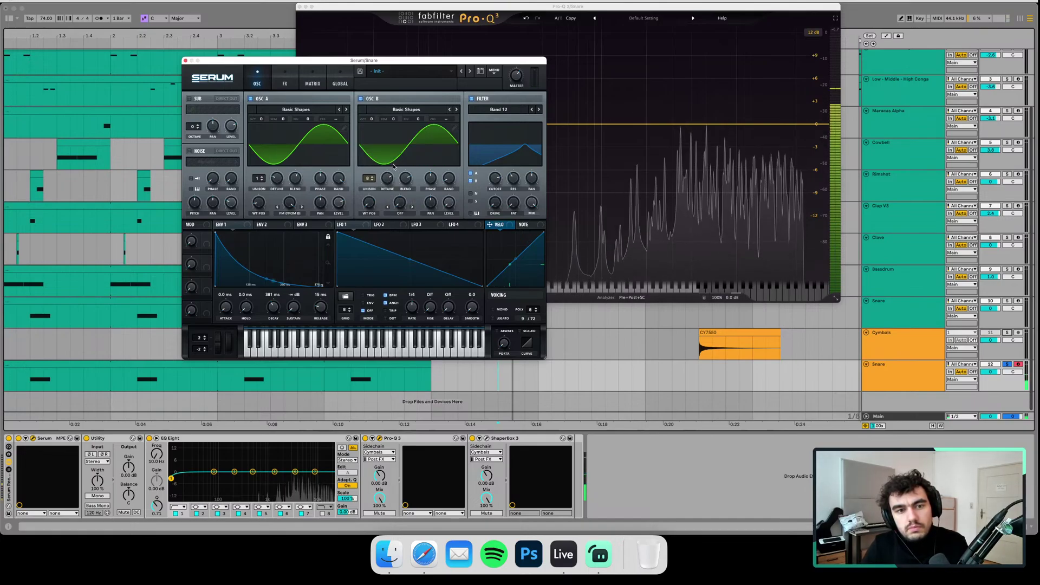
# - Audition a lower global unison range of 18 for Osc B, and return it to 48
pyautogui.click(340, 81)
pyautogui.click(314, 81)
pyautogui.click(335, 82)
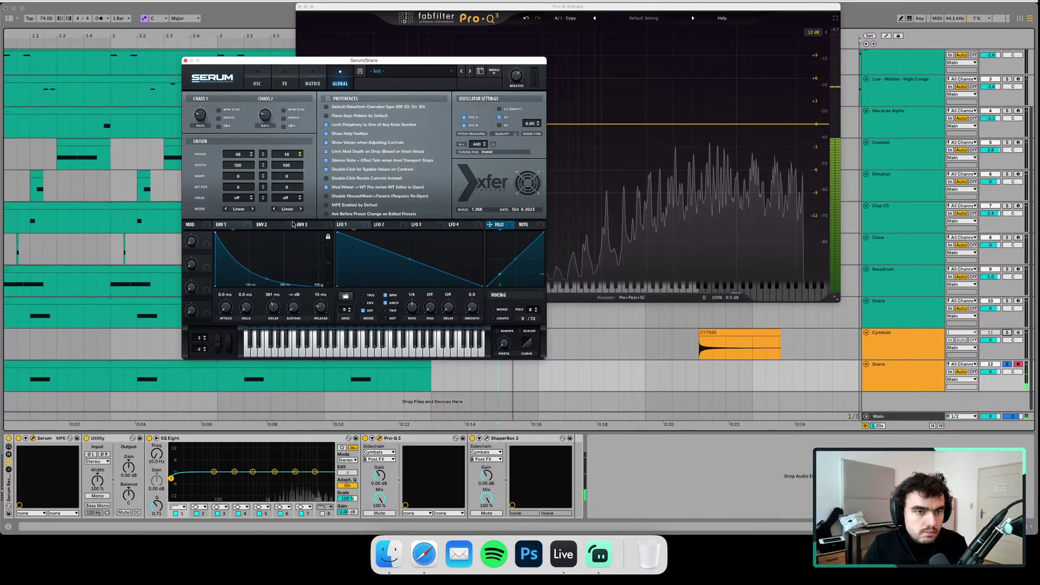
pyautogui.moveTo(293, 224); pyautogui.dragTo(294, 216)
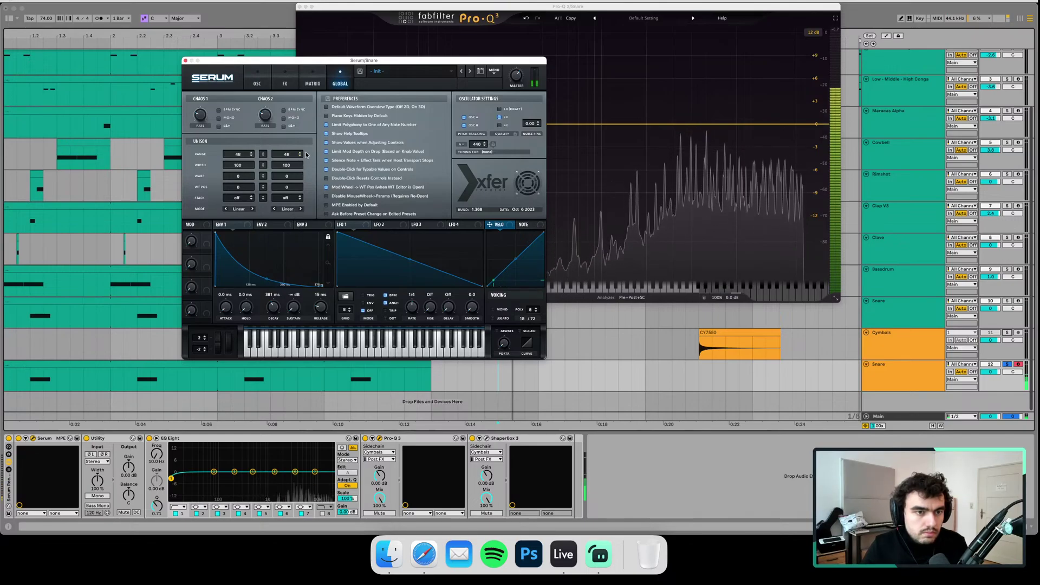
pyautogui.click(258, 82)
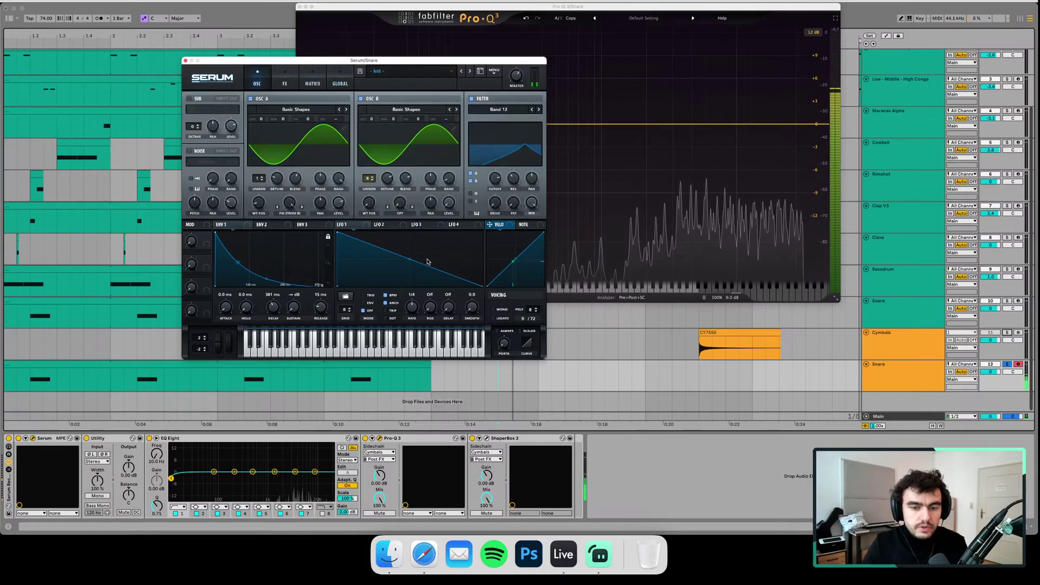
# - Close the Serum and Pro-Q 3 windows, and select the OH75 sample clip on the Cymbals track
pyautogui.click(186, 60)
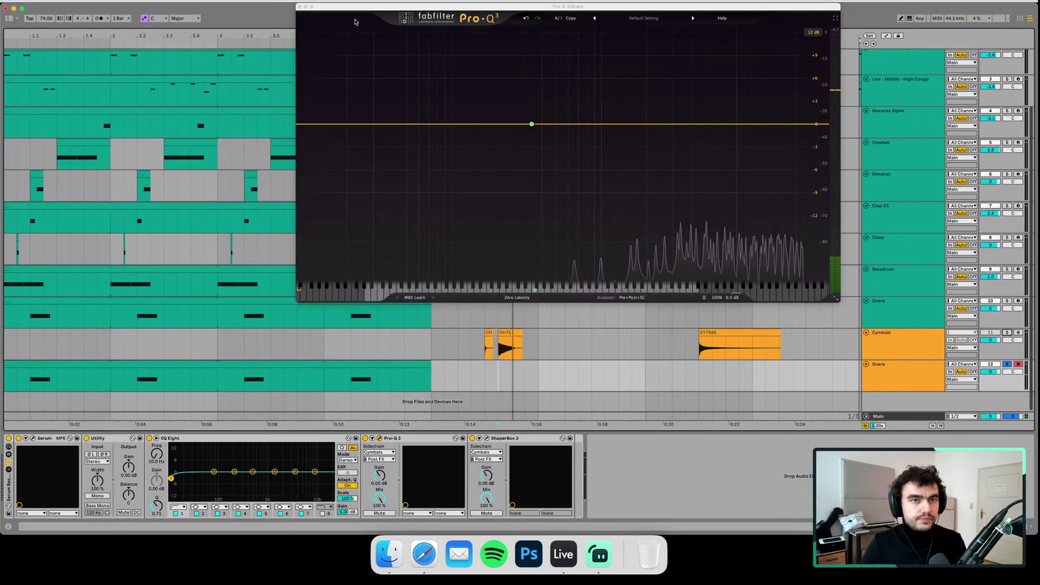
pyautogui.click(299, 6)
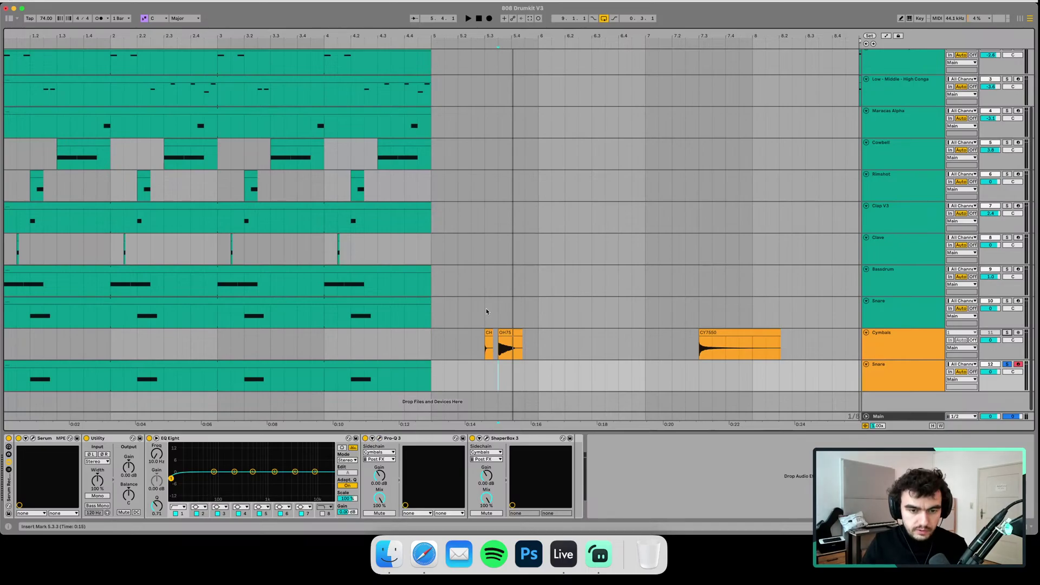
pyautogui.click(500, 358)
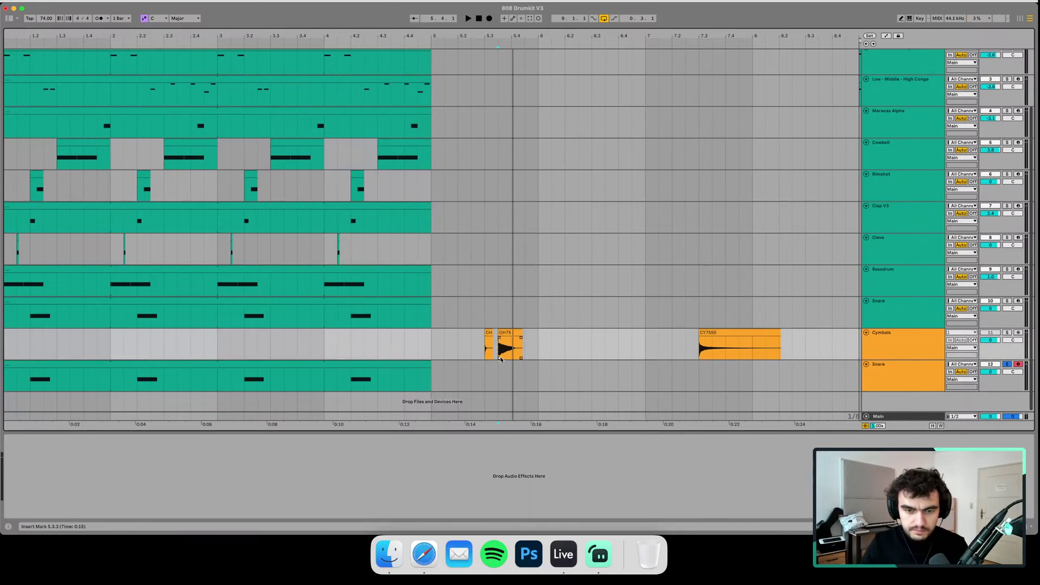
# - Switch to Streamlabs Desktop to read the live stream's chat
pyautogui.click(599, 552)
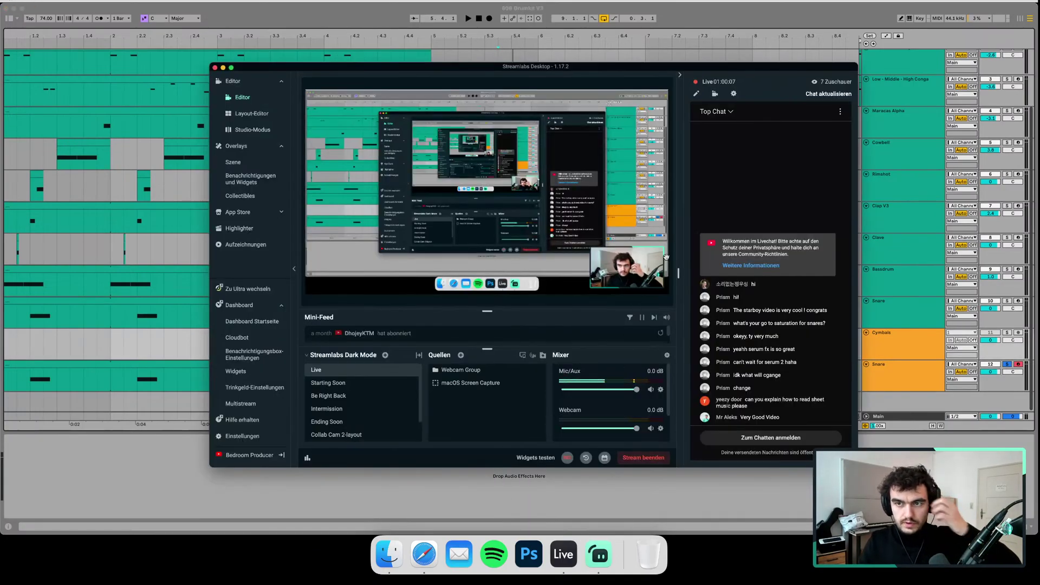